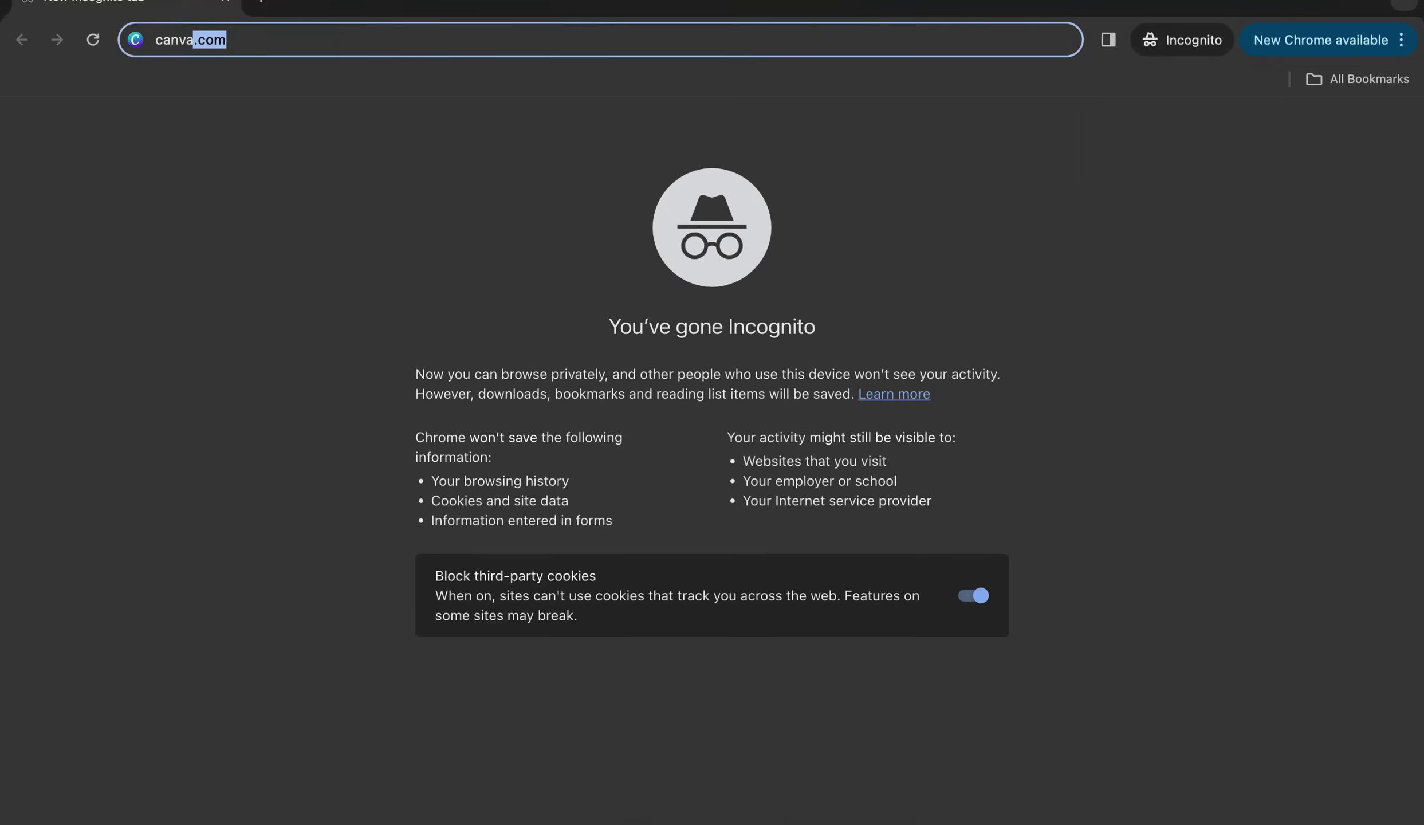
# Open e-freelancing.com.bd in a new incognito tab and scroll down its page
pyautogui.press('super+t')
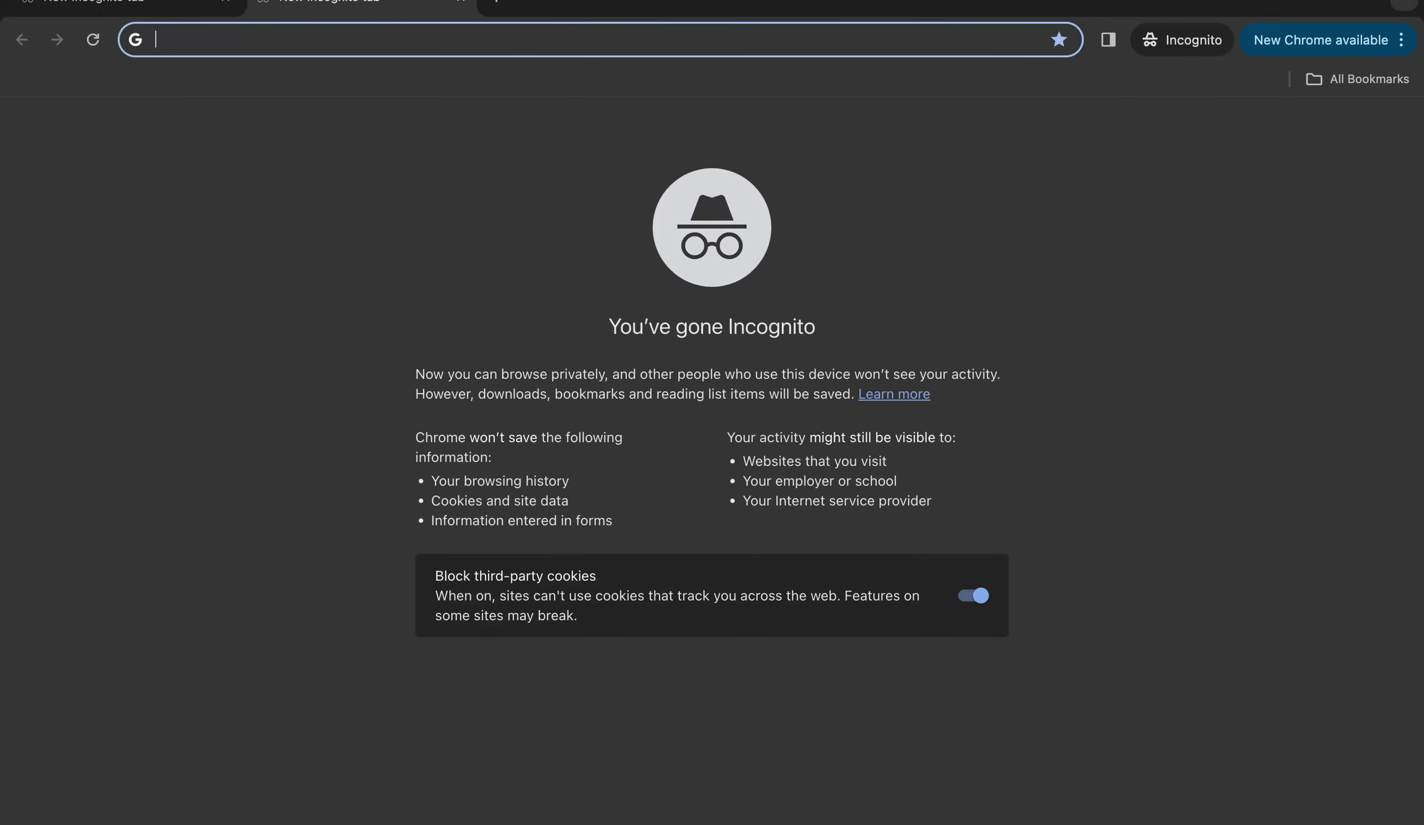
pyautogui.write('e')
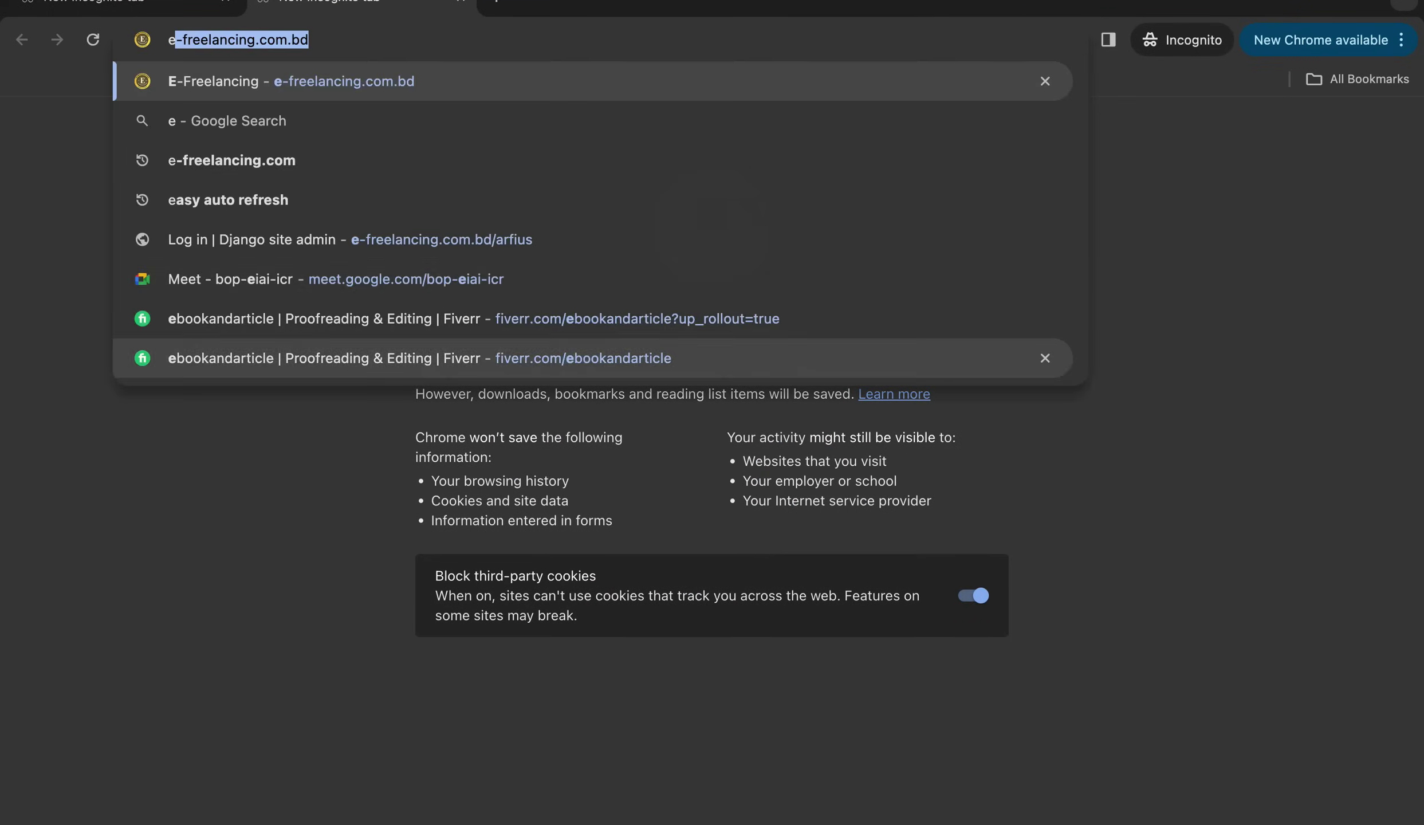
pyautogui.press('Return')
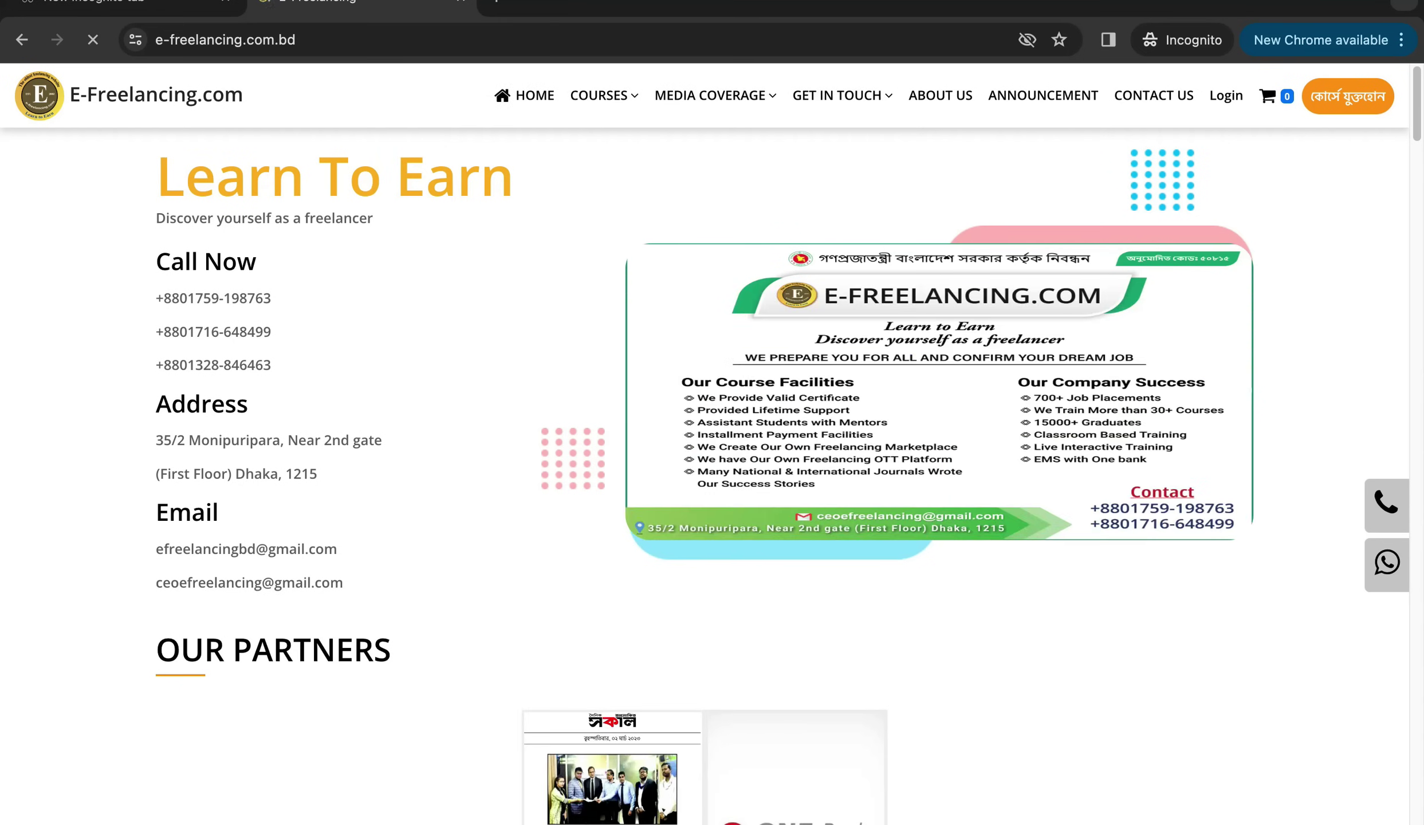
pyautogui.scroll(-2, 712, 447)
pyautogui.scroll(-8, 712, 447)
pyautogui.scroll(-2, 712, 447)
pyautogui.scroll(-3, 711, 446)
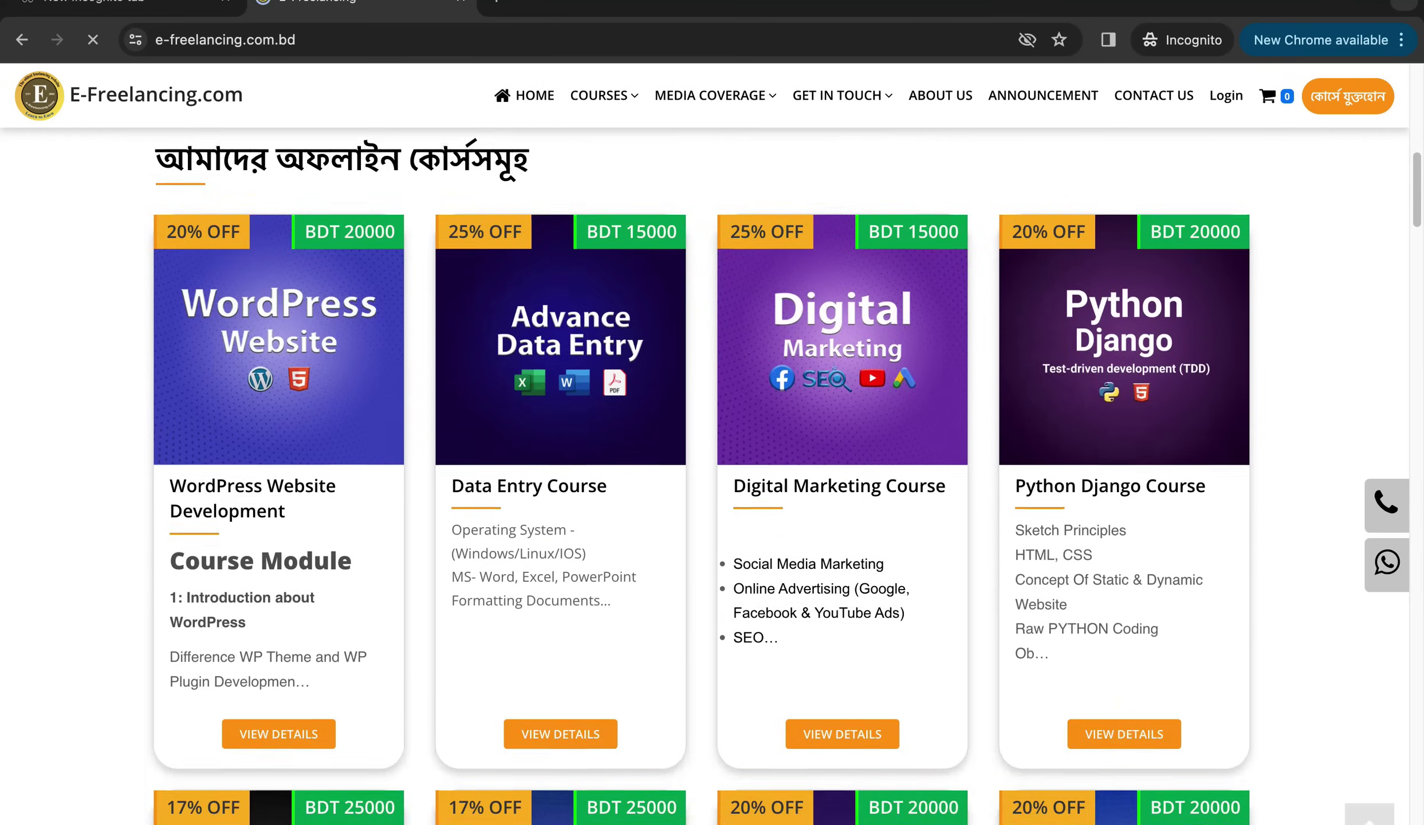
pyautogui.scroll(-2, 712, 447)
# Dismiss the popup over the course page and browse the course listings
pyautogui.click(772, 464)
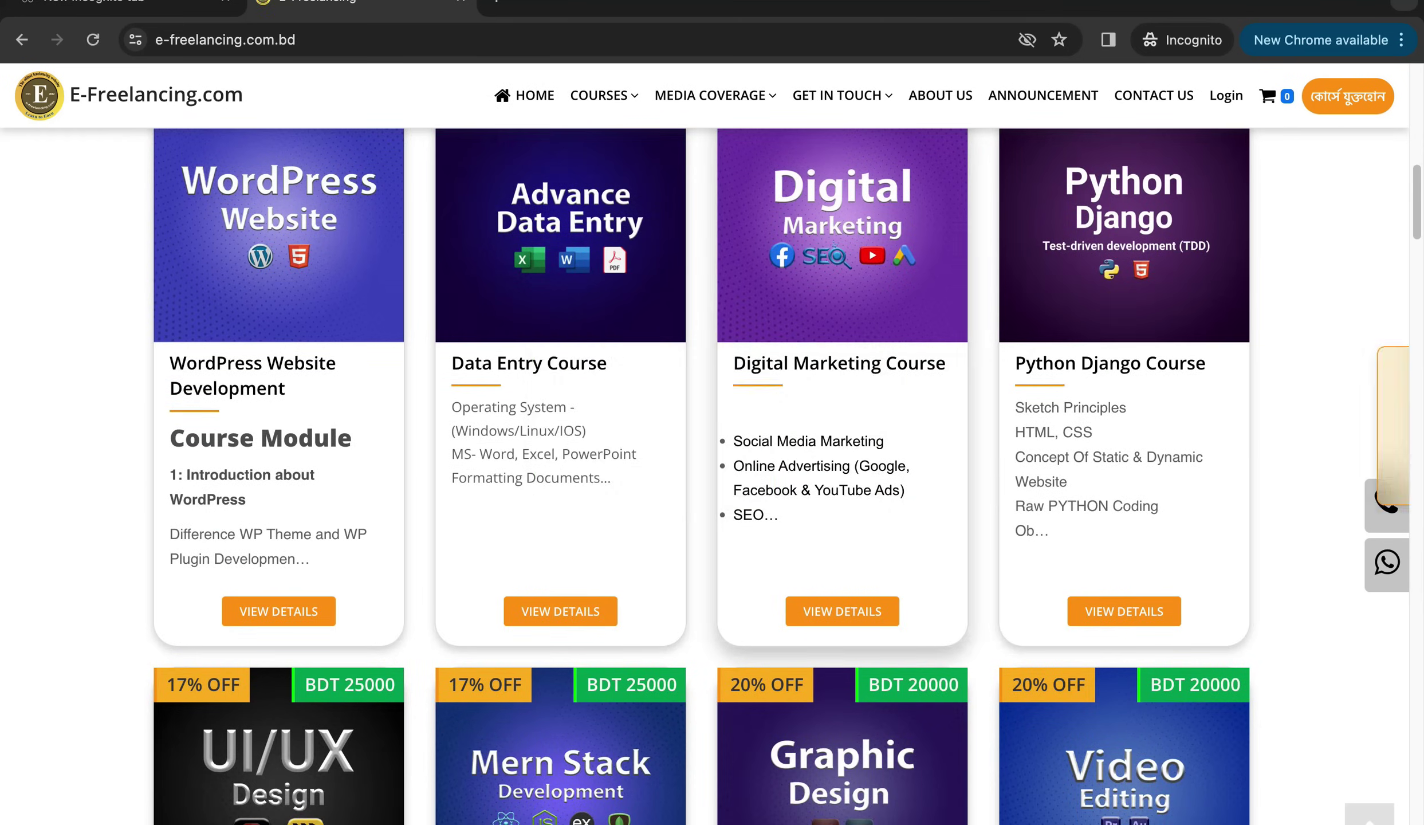
pyautogui.scroll(-3, 712, 446)
pyautogui.scroll(-8, 712, 447)
pyautogui.scroll(-7, 712, 446)
pyautogui.scroll(-9, 712, 446)
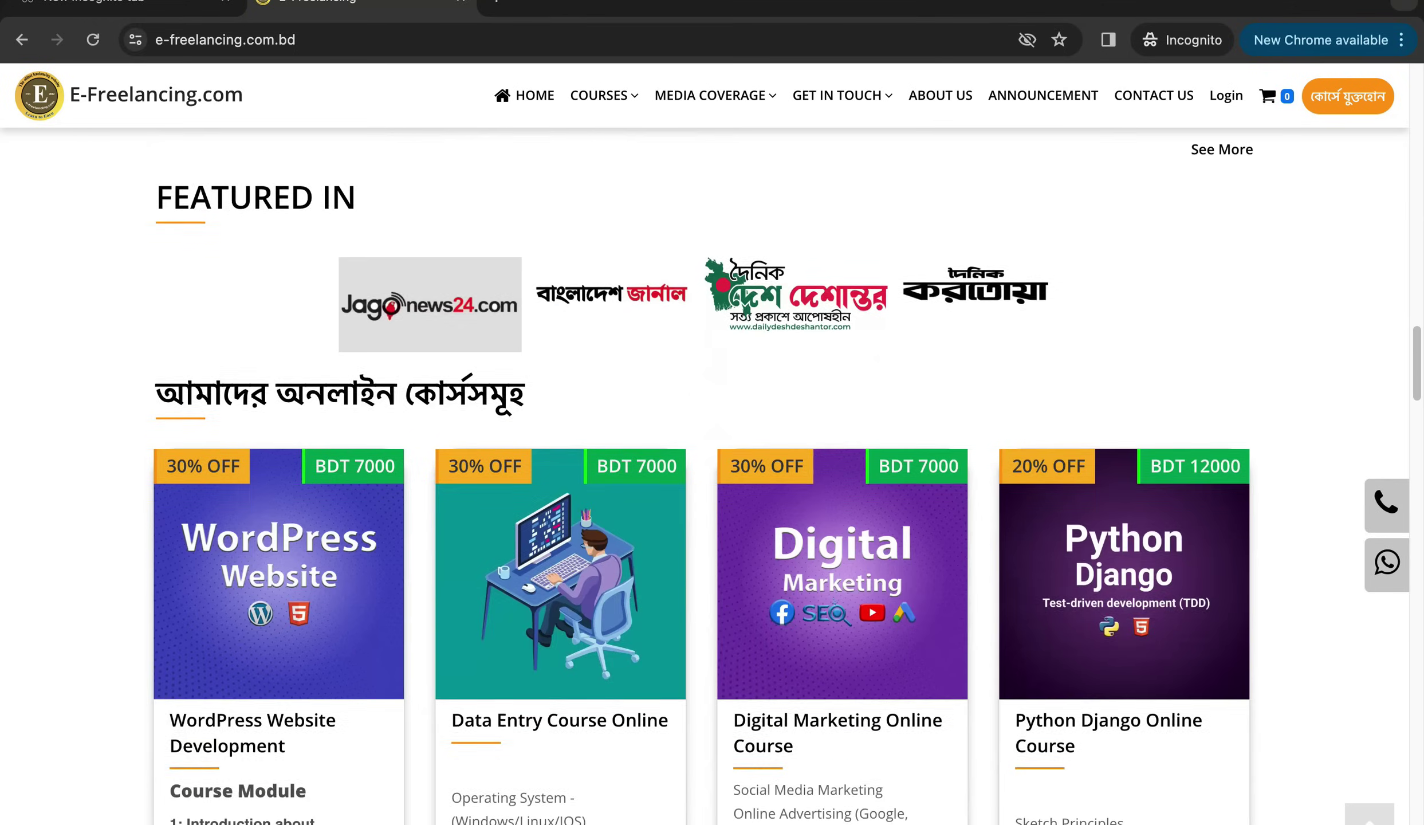
pyautogui.scroll(-5, 712, 447)
pyautogui.scroll(-10, 712, 447)
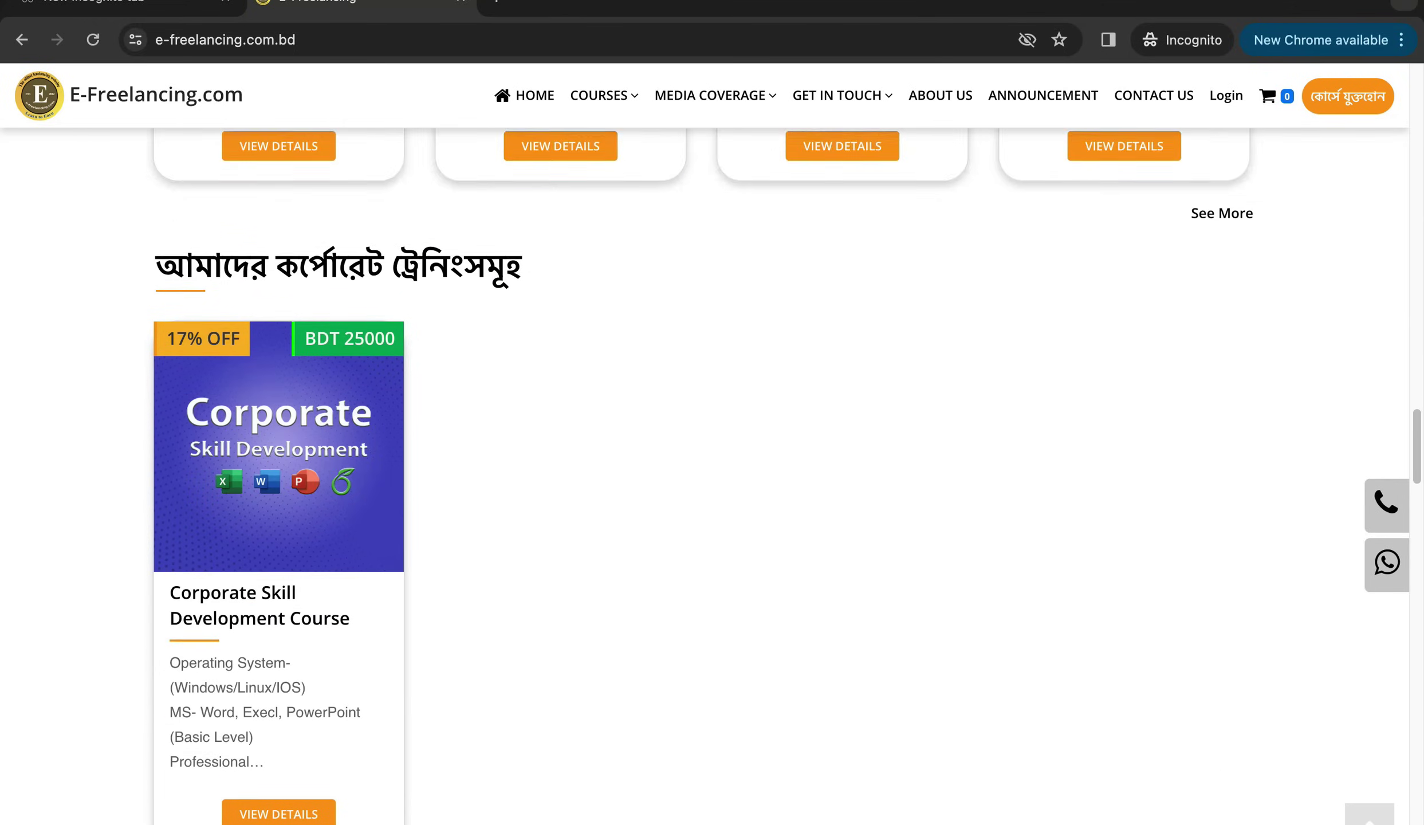
pyautogui.scroll(8, 712, 447)
pyautogui.scroll(7, 712, 446)
pyautogui.scroll(5, 711, 446)
pyautogui.scroll(-15, 712, 447)
# Scroll back up and highlight the two address lines and first two phone numbers
pyautogui.scroll(5, 712, 446)
pyautogui.scroll(2, 712, 446)
pyautogui.scroll(8, 712, 447)
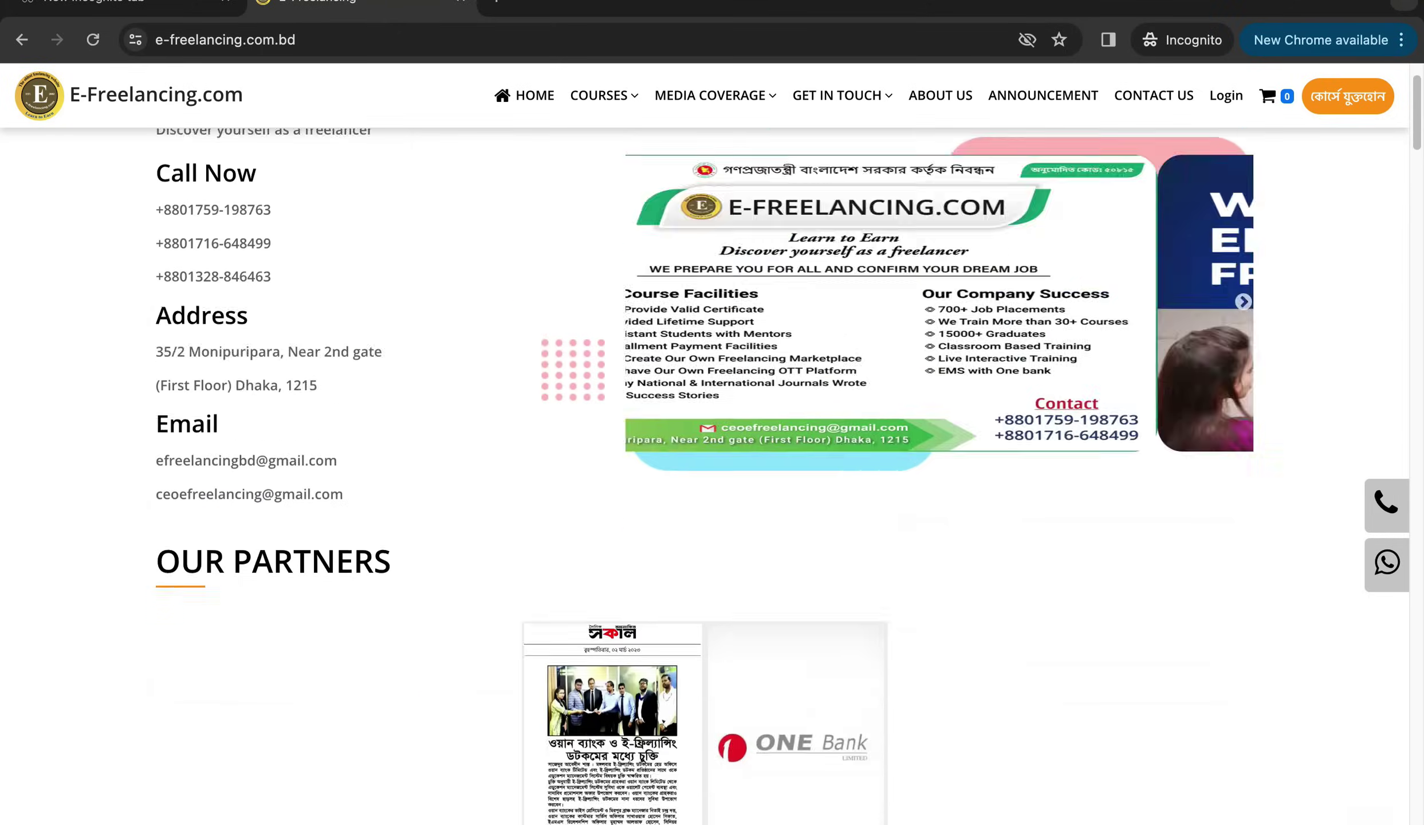
pyautogui.scroll(2, 712, 447)
pyautogui.moveTo(156, 440); pyautogui.dragTo(317, 474)
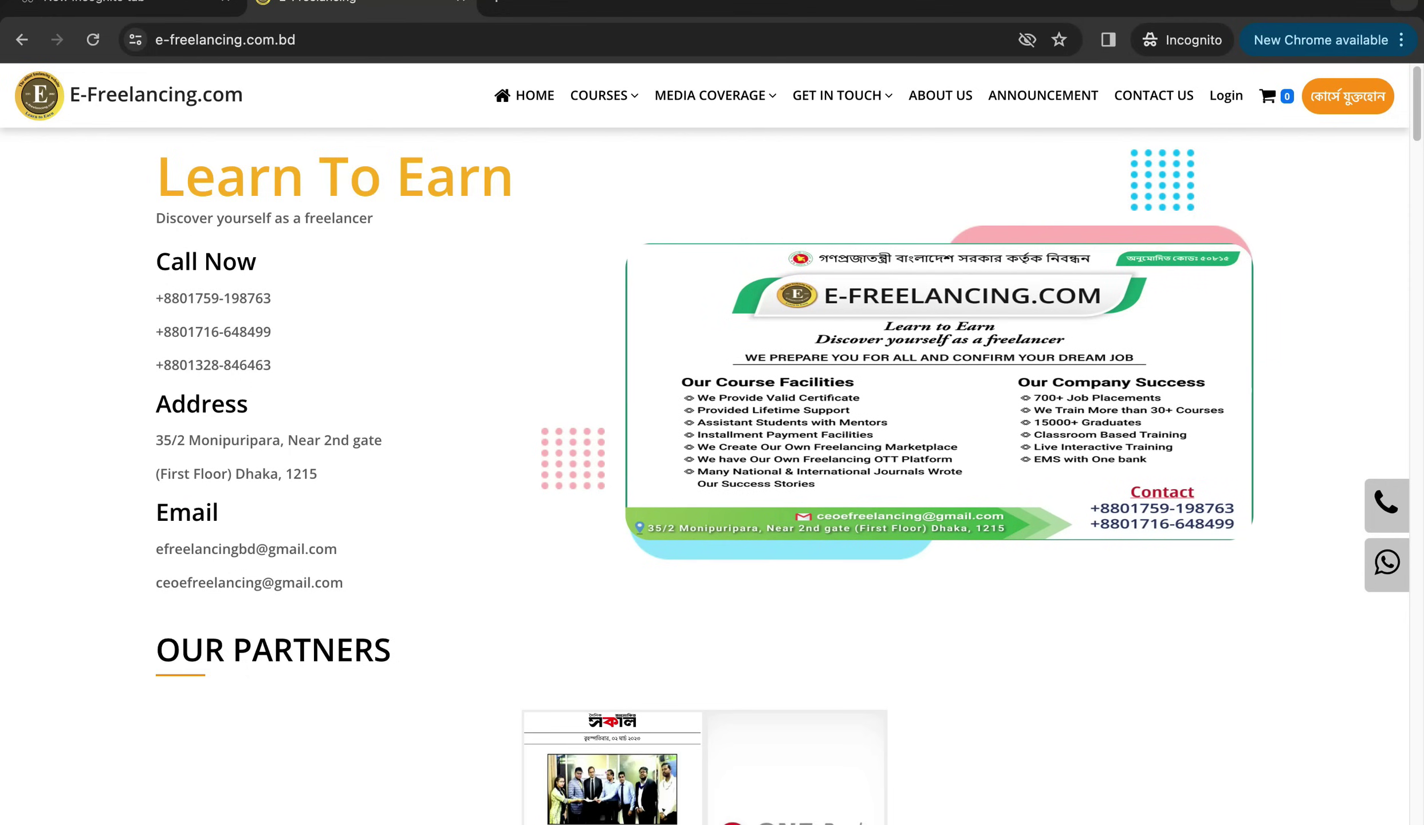
pyautogui.moveTo(156, 298)
pyautogui.mouseDown()
pyautogui.moveTo(204, 298)
pyautogui.moveTo(271, 331)
pyautogui.mouseUp()
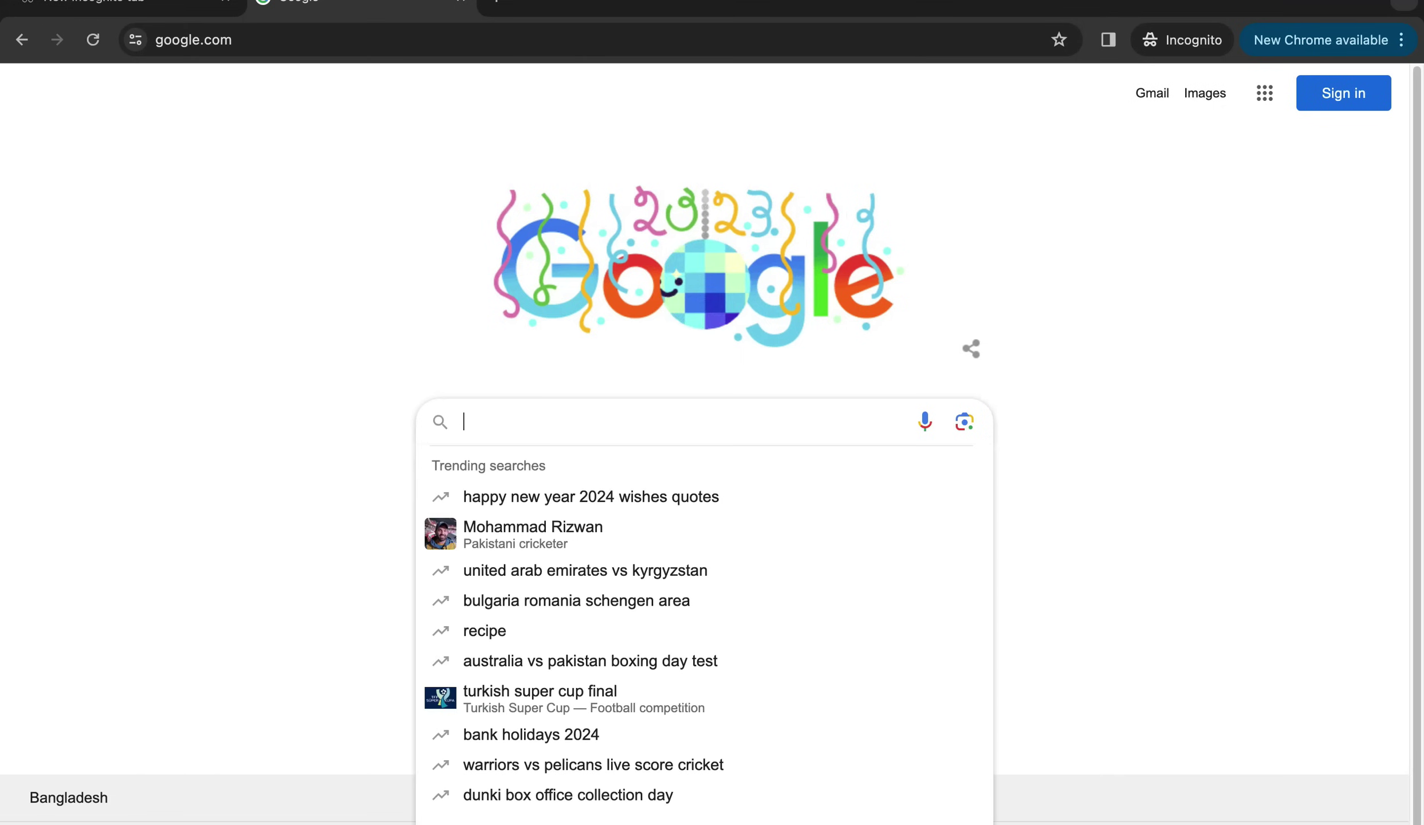
# Search Google for 'canva' and open the official canva.com result
pyautogui.write('canva')
pyautogui.press('Return')
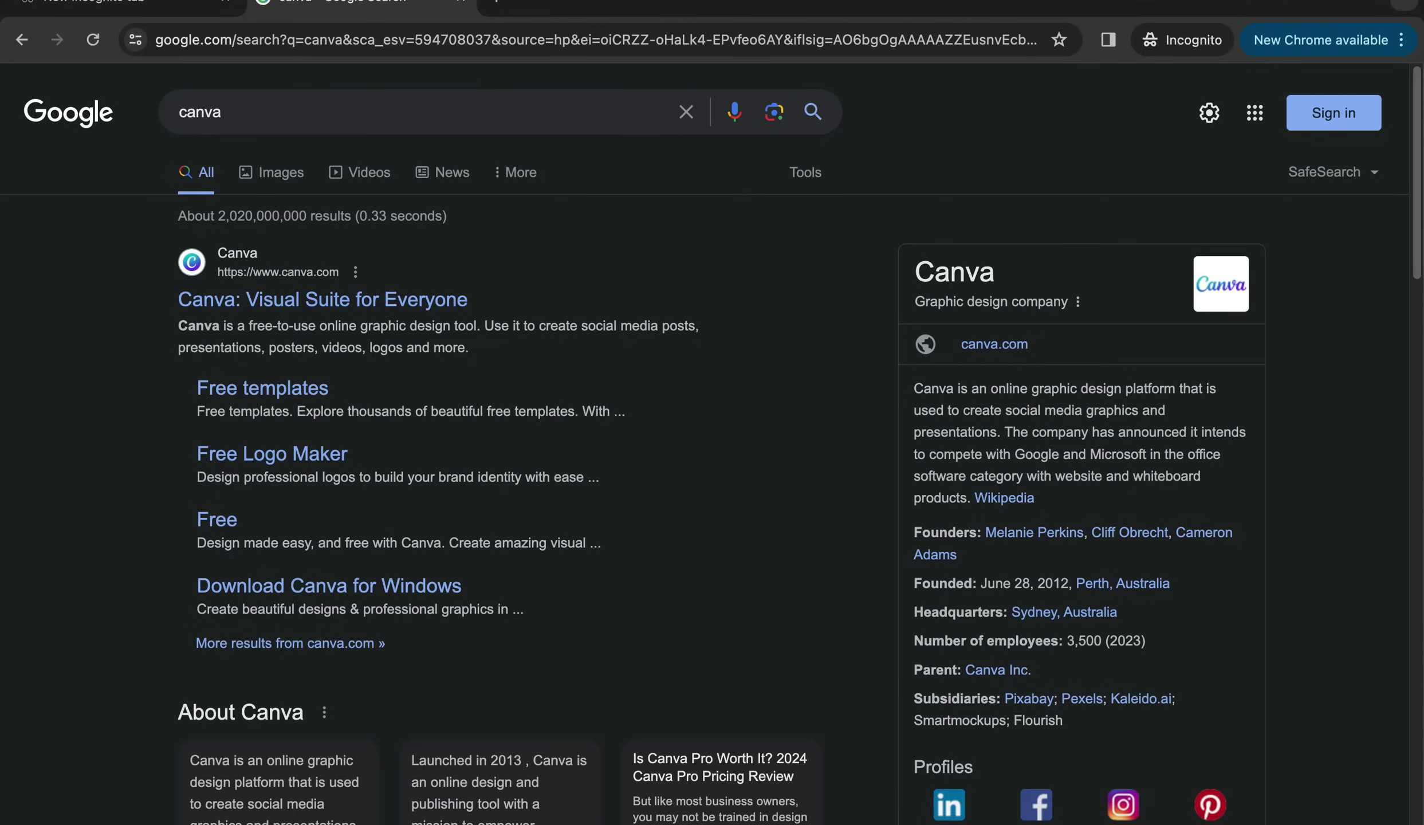
pyautogui.click(323, 299)
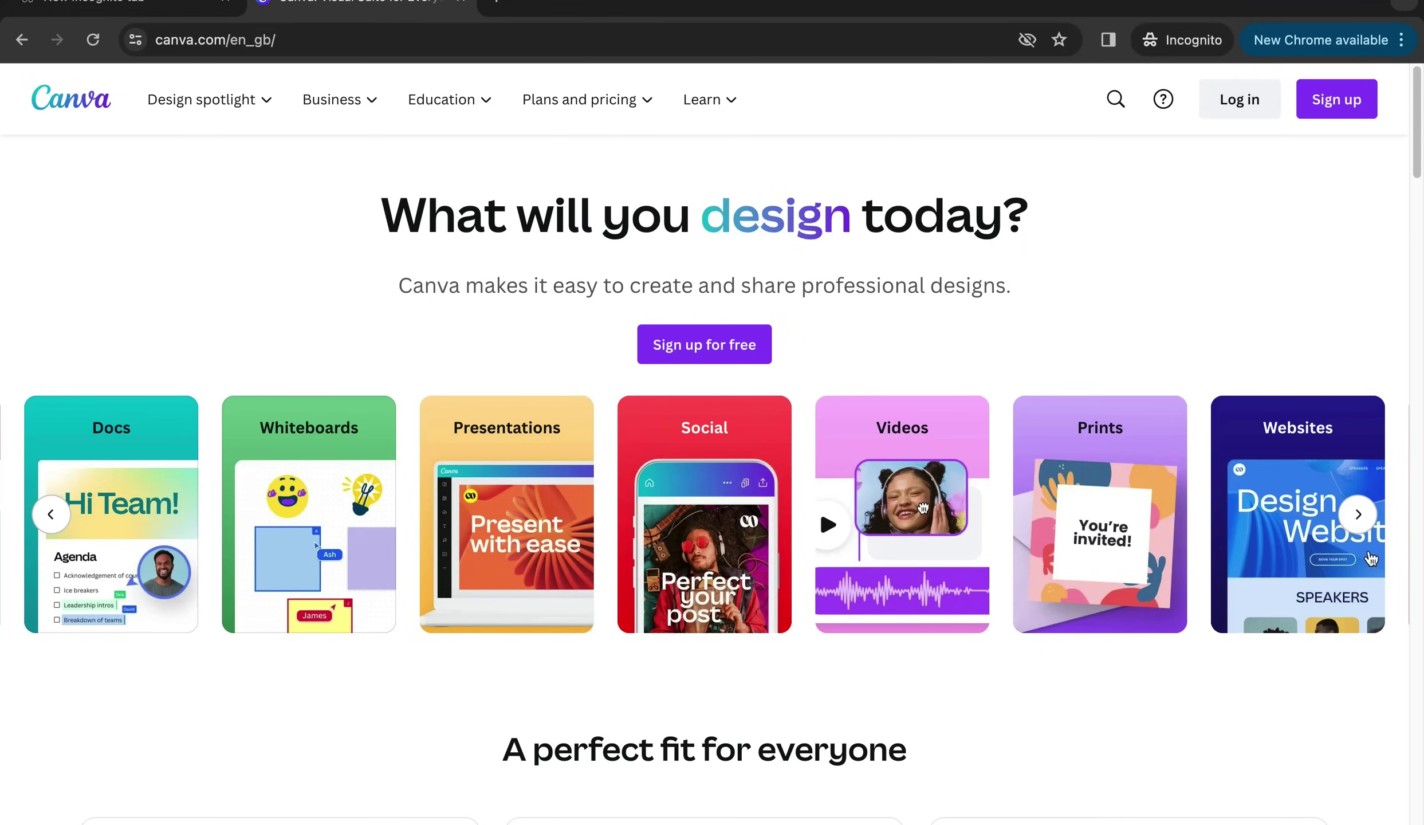
# Attempt a Canva log-in with Google, then dismiss the sign-in prompt
pyautogui.click(922, 508)
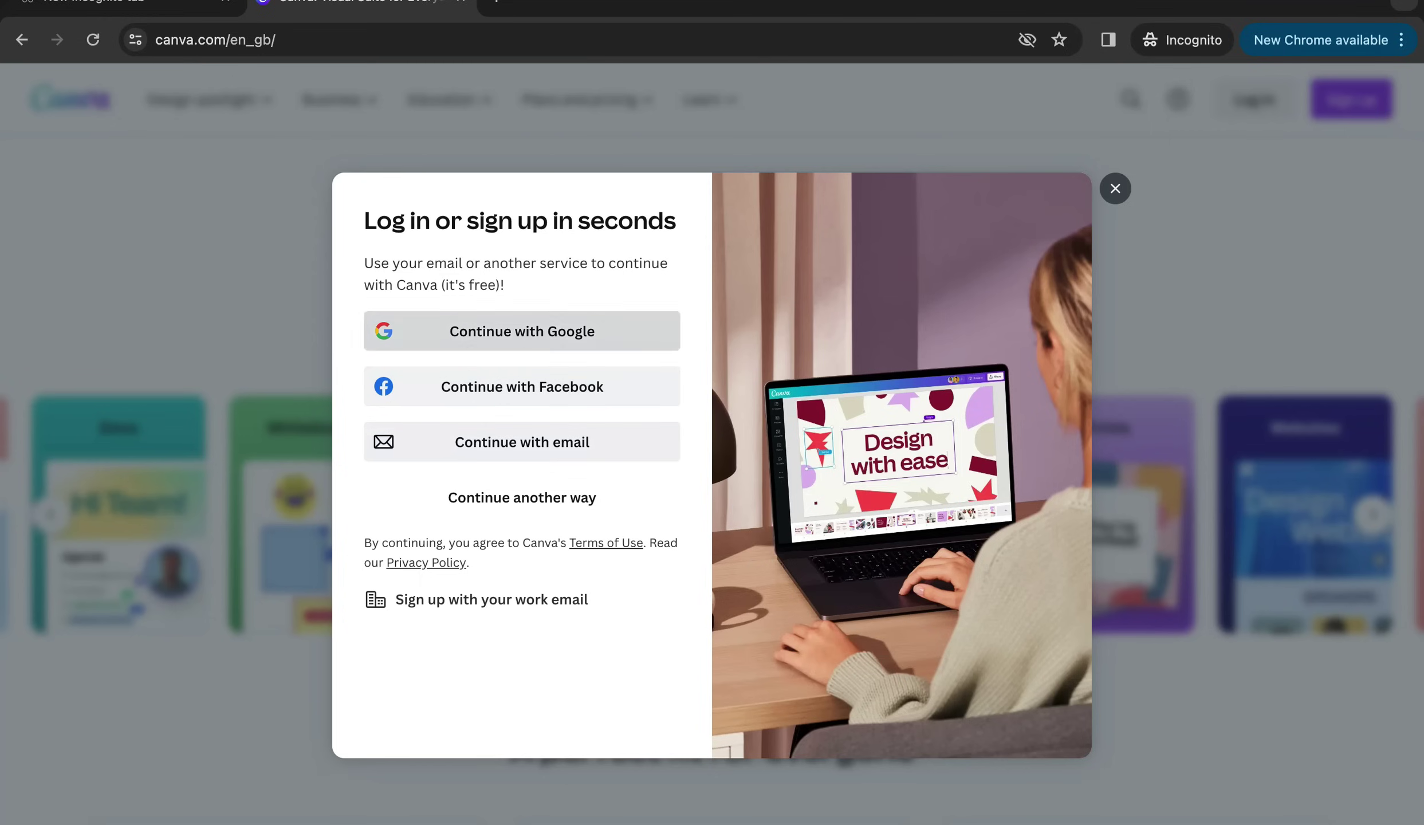
pyautogui.click(522, 331)
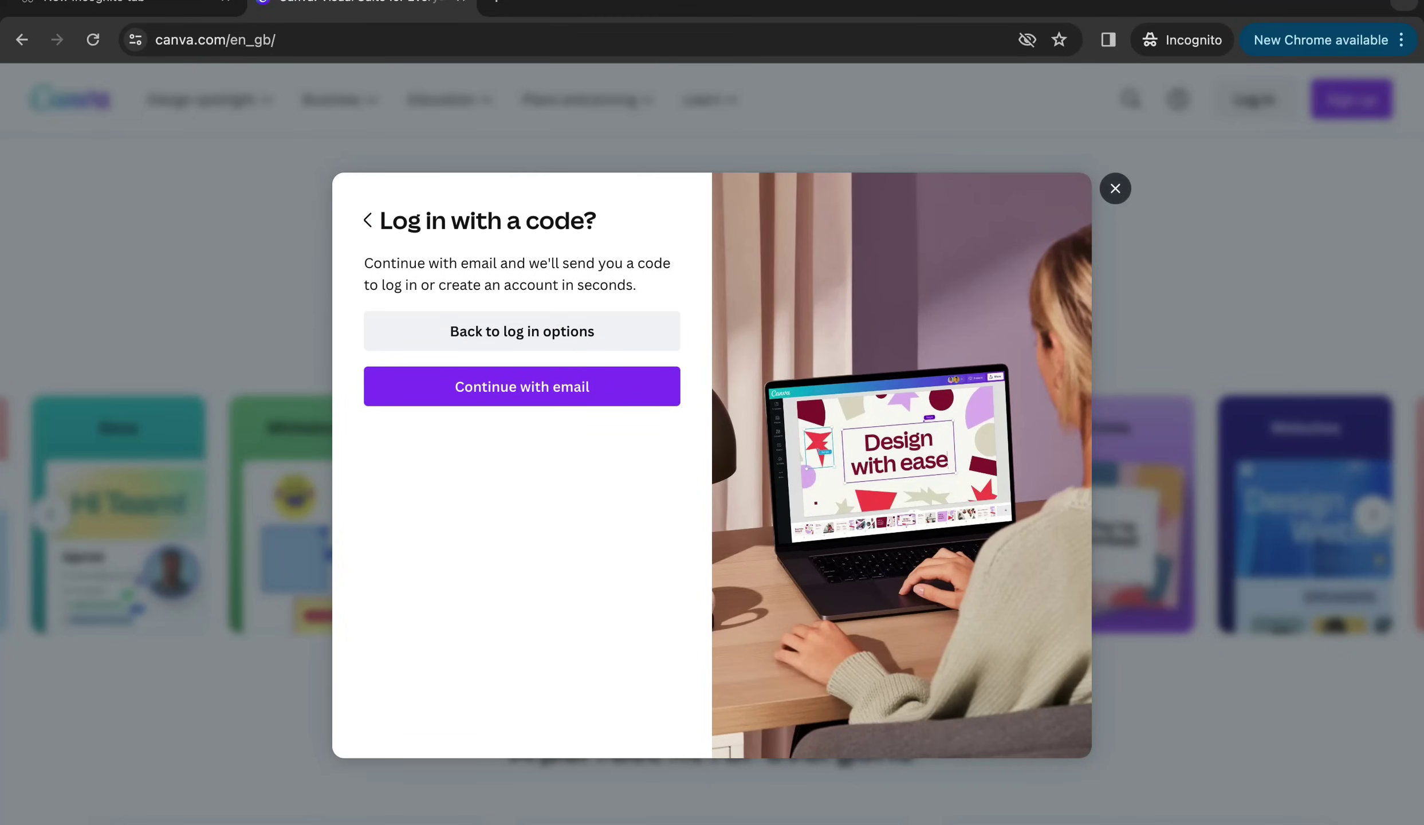
pyautogui.click(1114, 189)
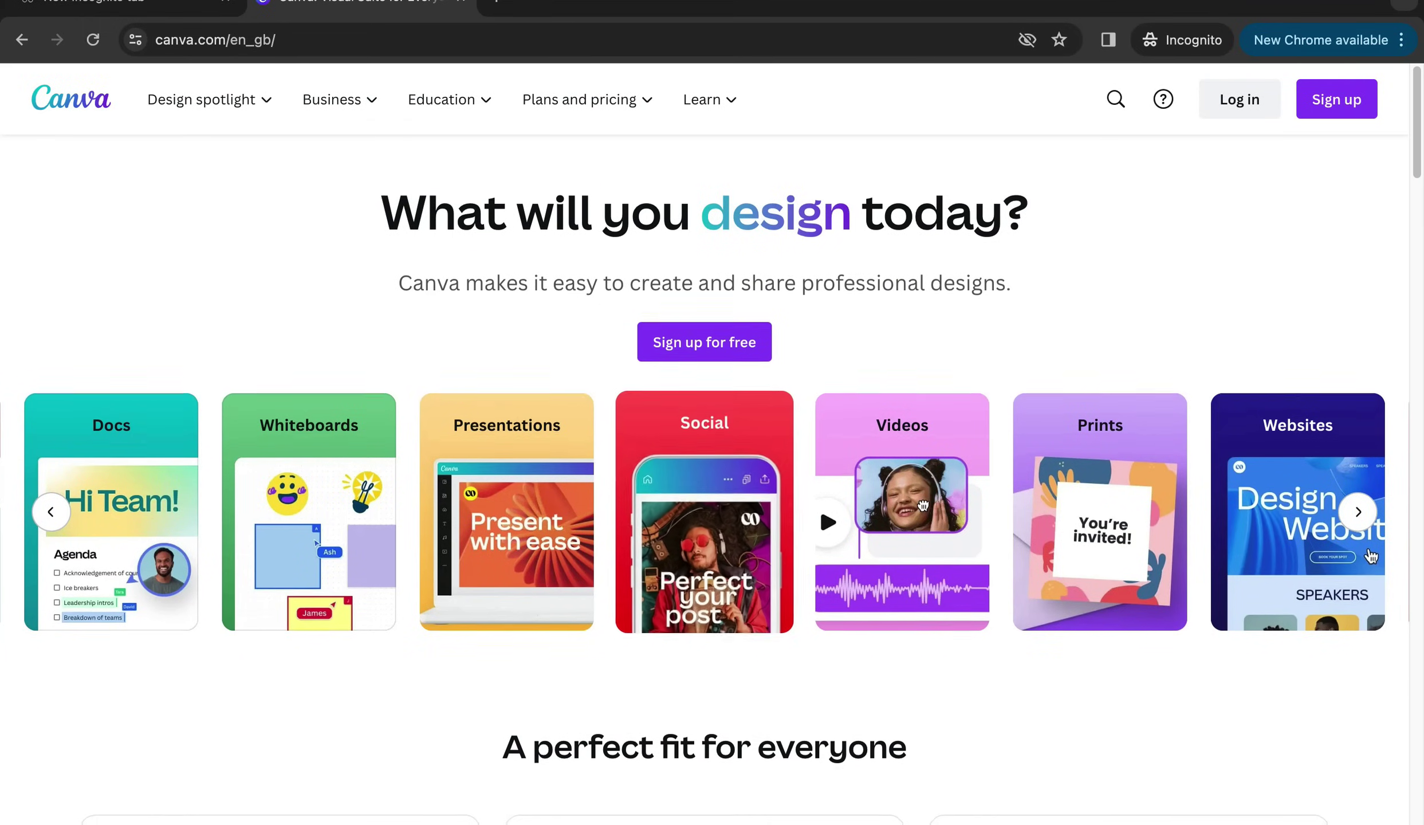
# Scroll the Canva homepage down to the team collaboration features, then close the Canva tab
pyautogui.scroll(-5, 705, 459)
pyautogui.scroll(-6, 1371, 173)
pyautogui.scroll(-8, 1371, 173)
pyautogui.scroll(-7, 1371, 174)
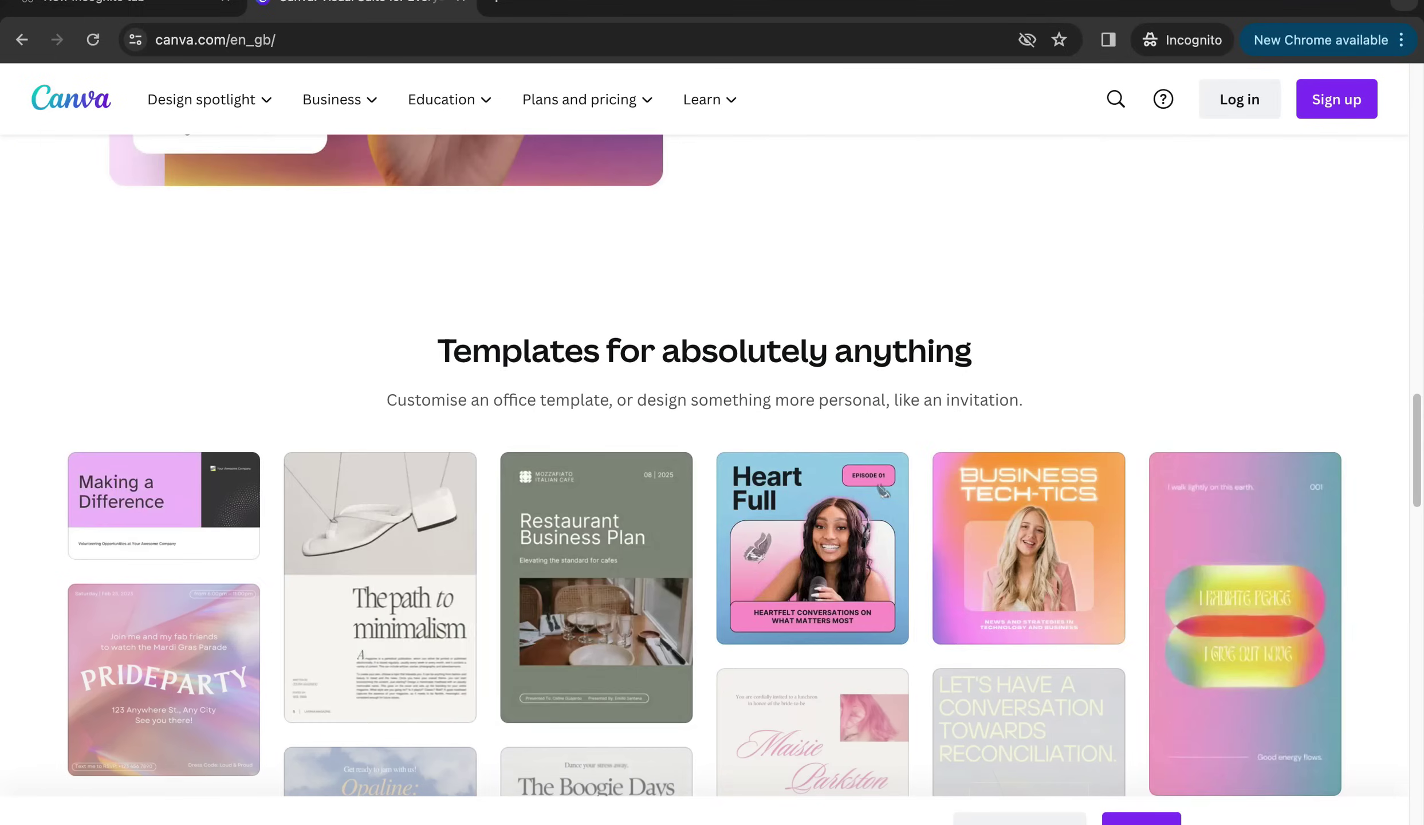
pyautogui.scroll(-1, 1371, 174)
pyautogui.scroll(-5, 704, 458)
pyautogui.scroll(-6, 705, 458)
pyautogui.scroll(-6, 705, 458)
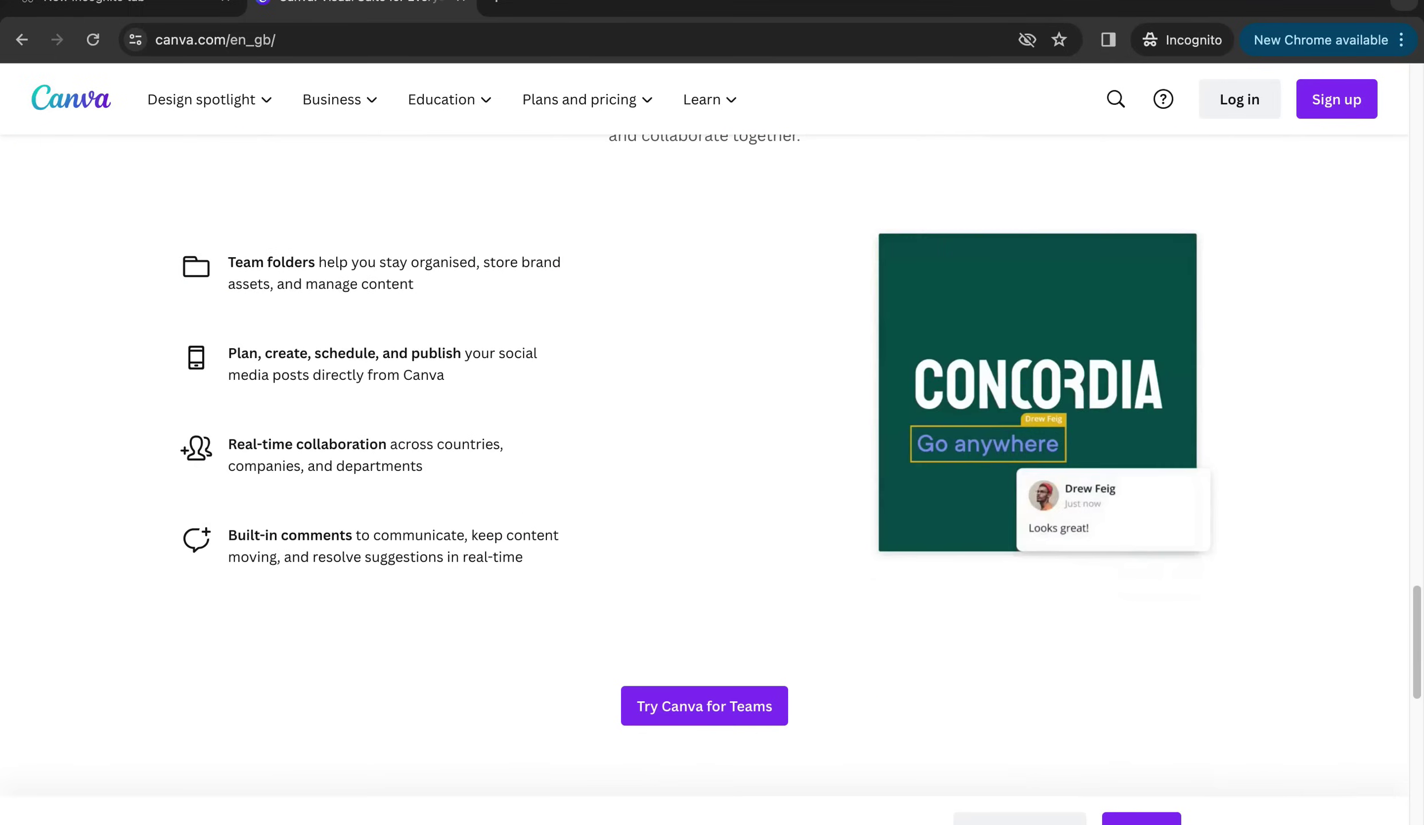
pyautogui.scroll(-6, 705, 458)
pyautogui.scroll(4, 704, 400)
pyautogui.scroll(3, 705, 401)
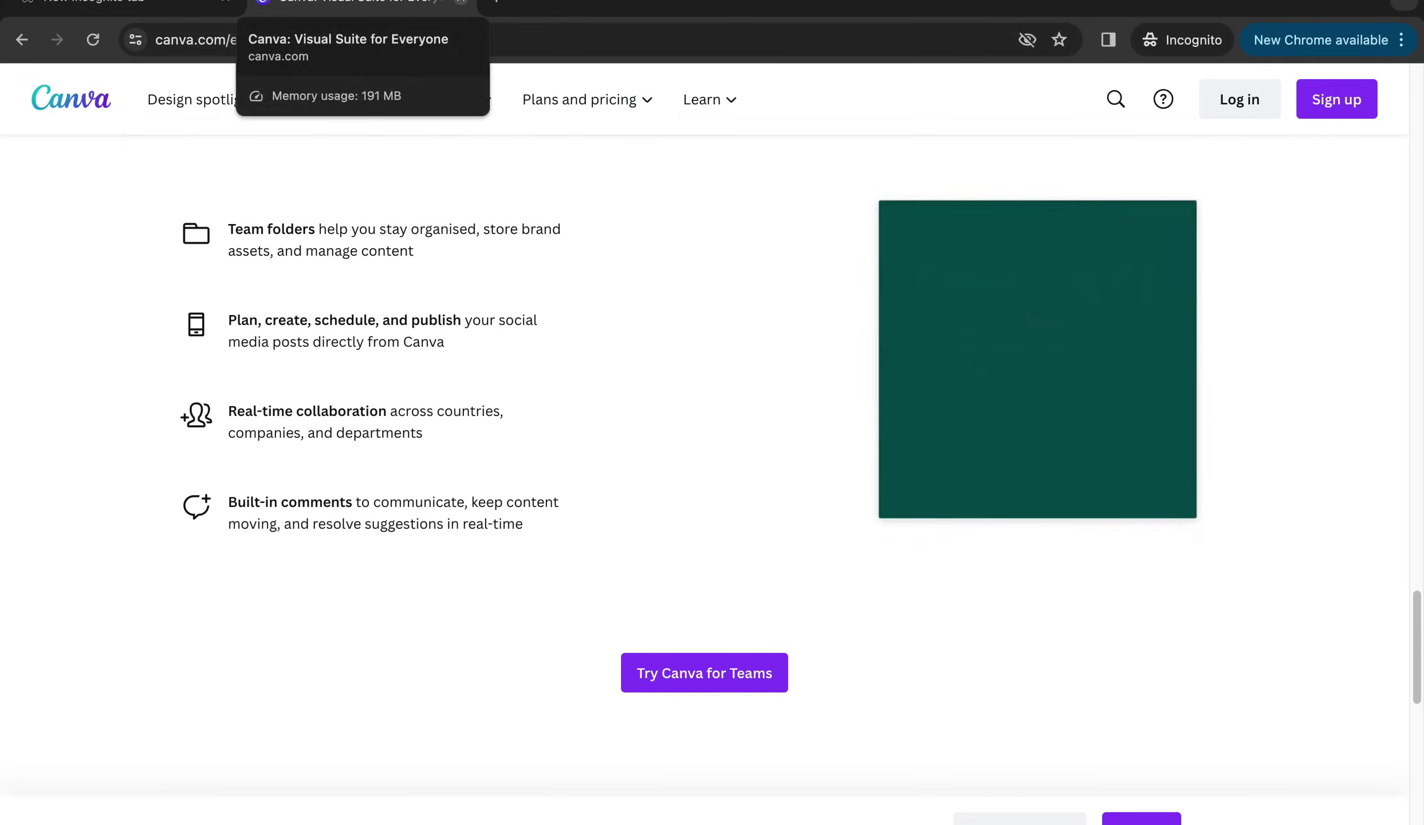
pyautogui.click(459, 2)
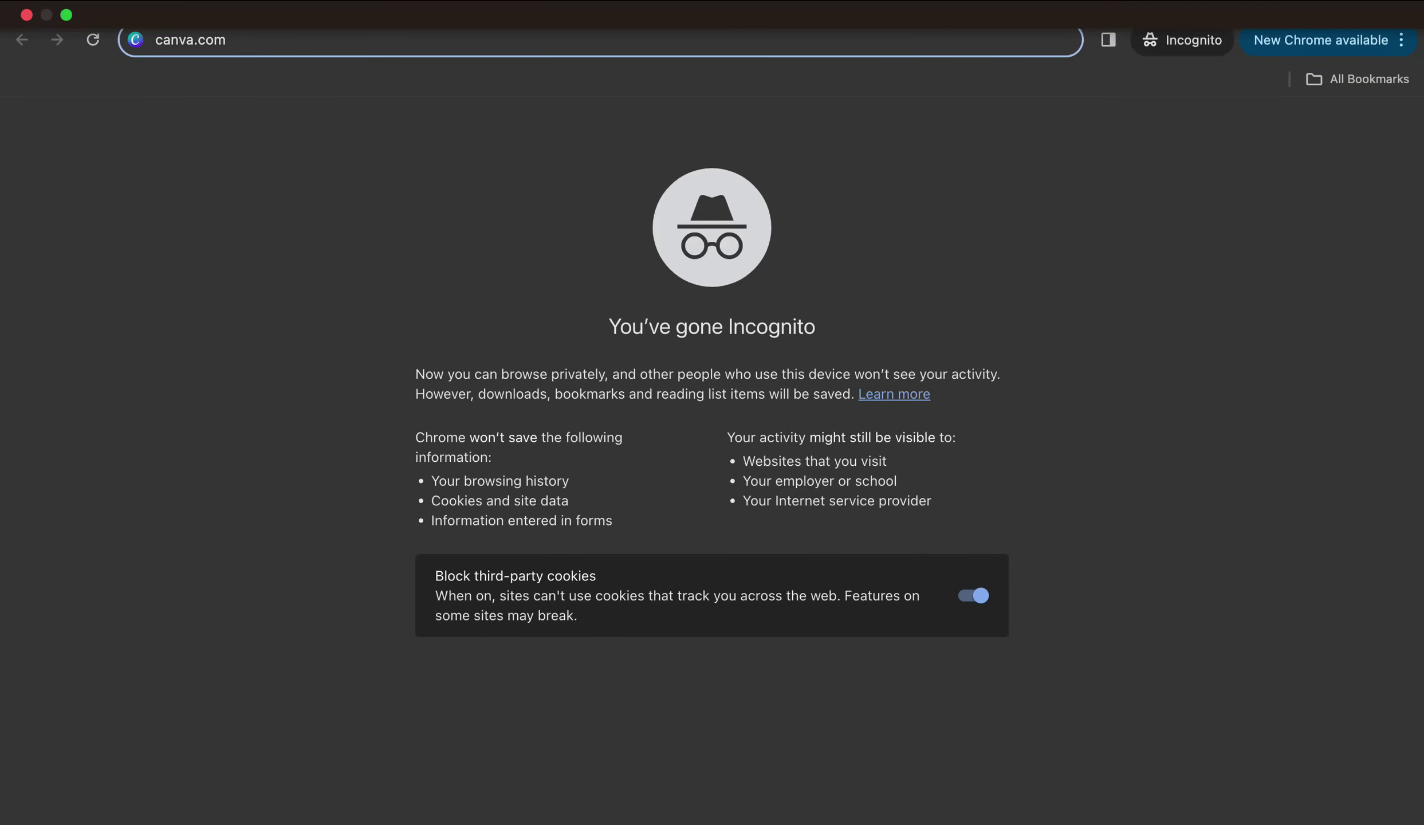
# In the regular Chrome window, load canva.com's signed-in dashboard and scroll its recent designs
pyautogui.hotkey('ctrl', 'Right')
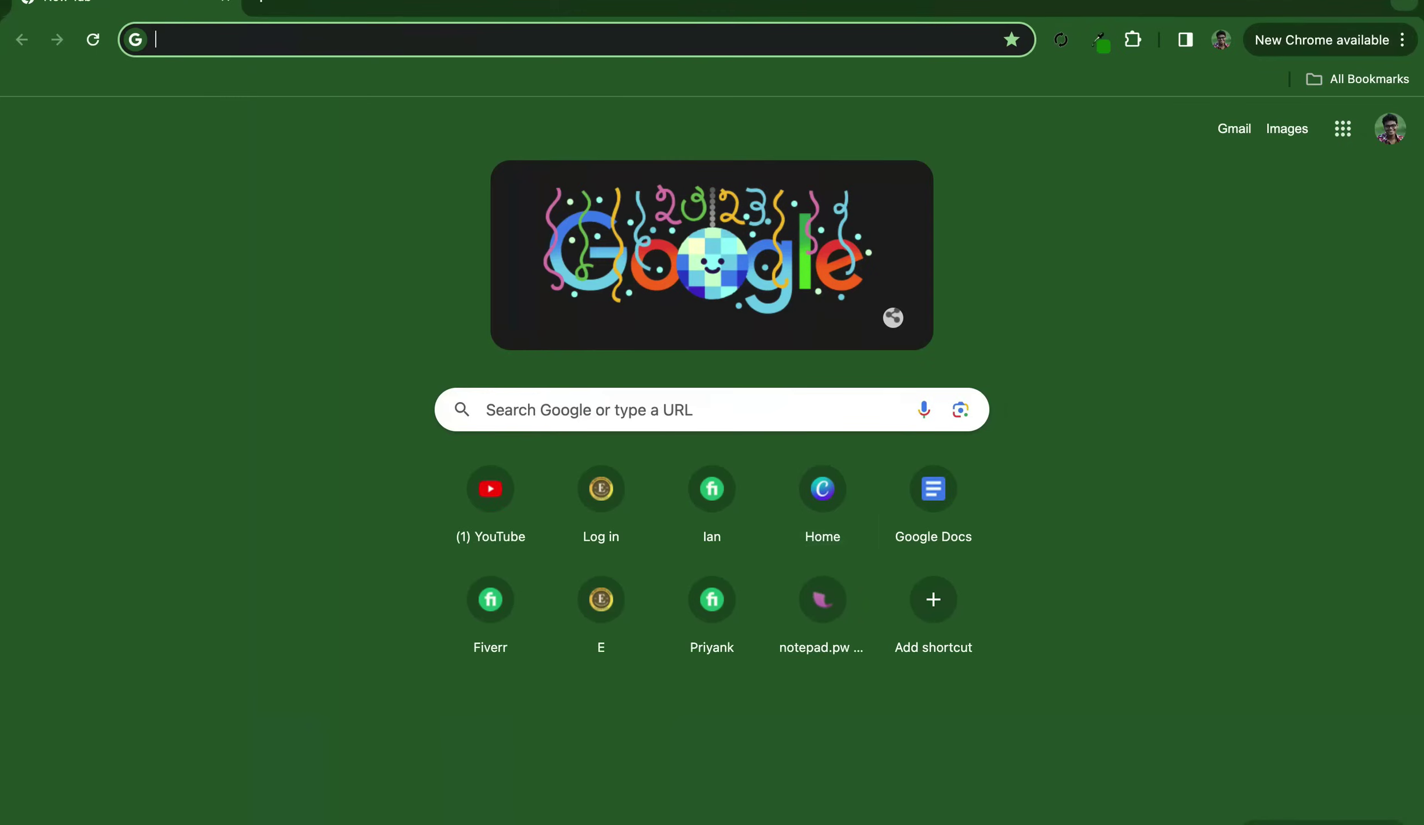
pyautogui.write('canva.com')
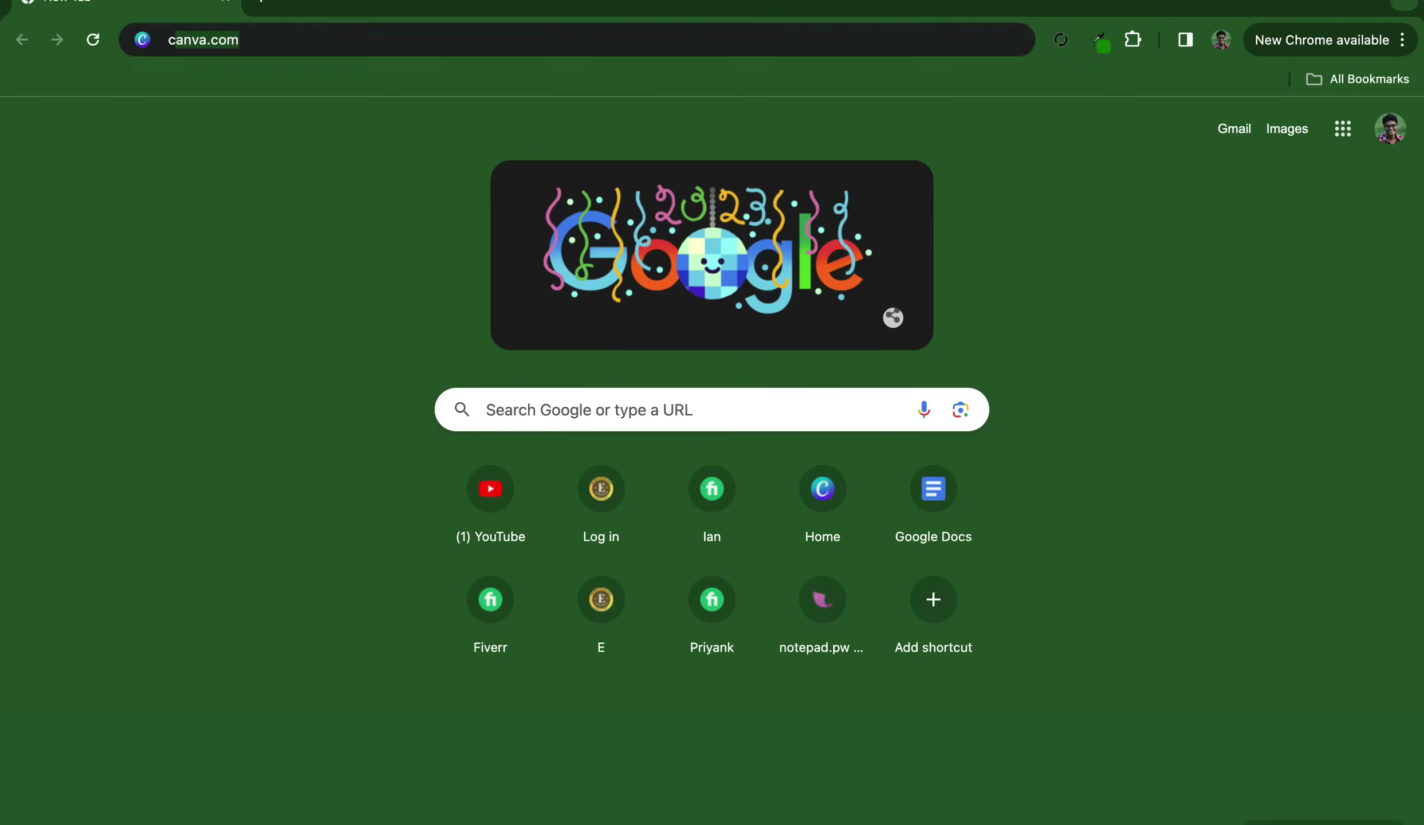
pyautogui.press('Return')
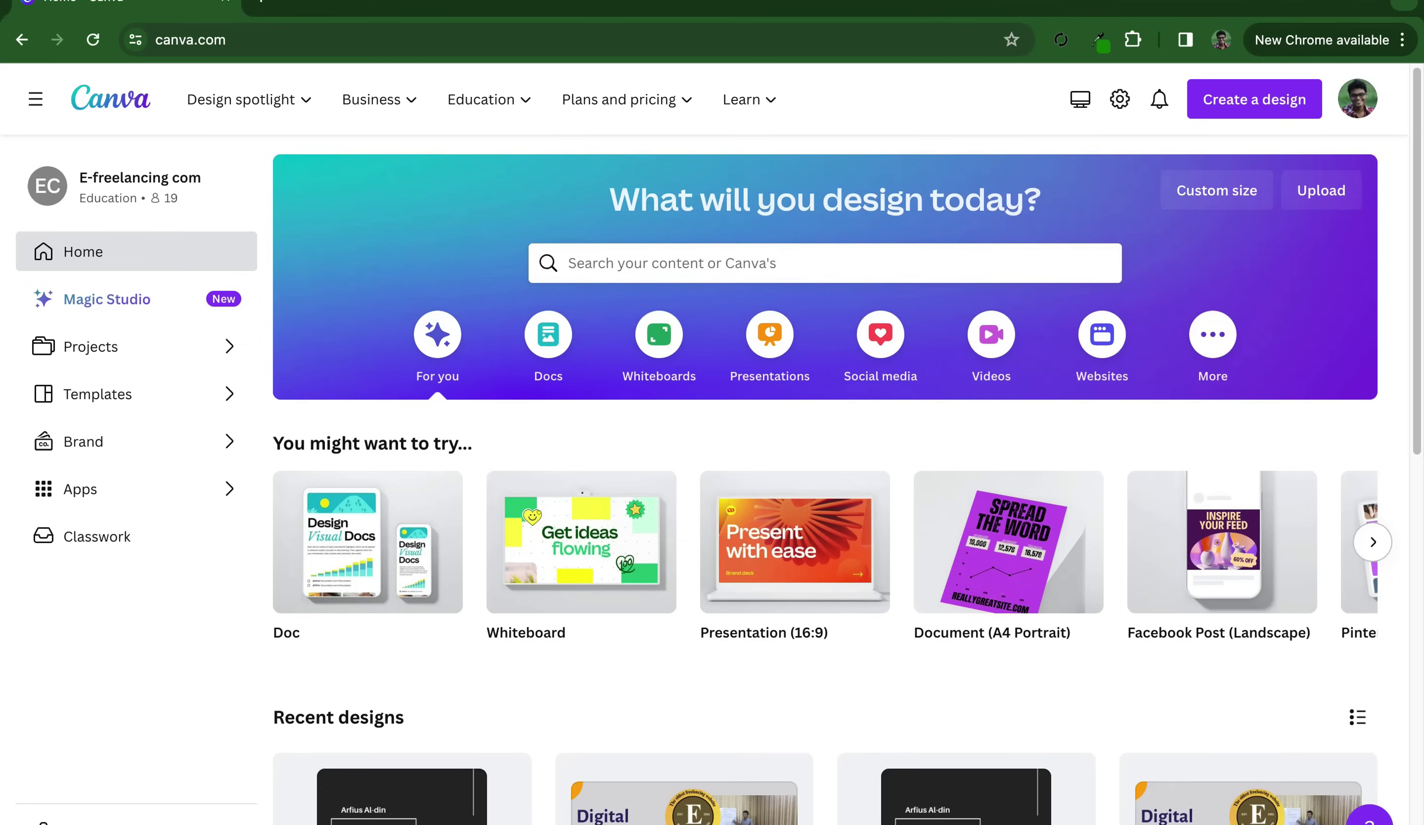
pyautogui.scroll(-1, 825, 447)
pyautogui.scroll(-1, 825, 447)
pyautogui.scroll(-2, 825, 446)
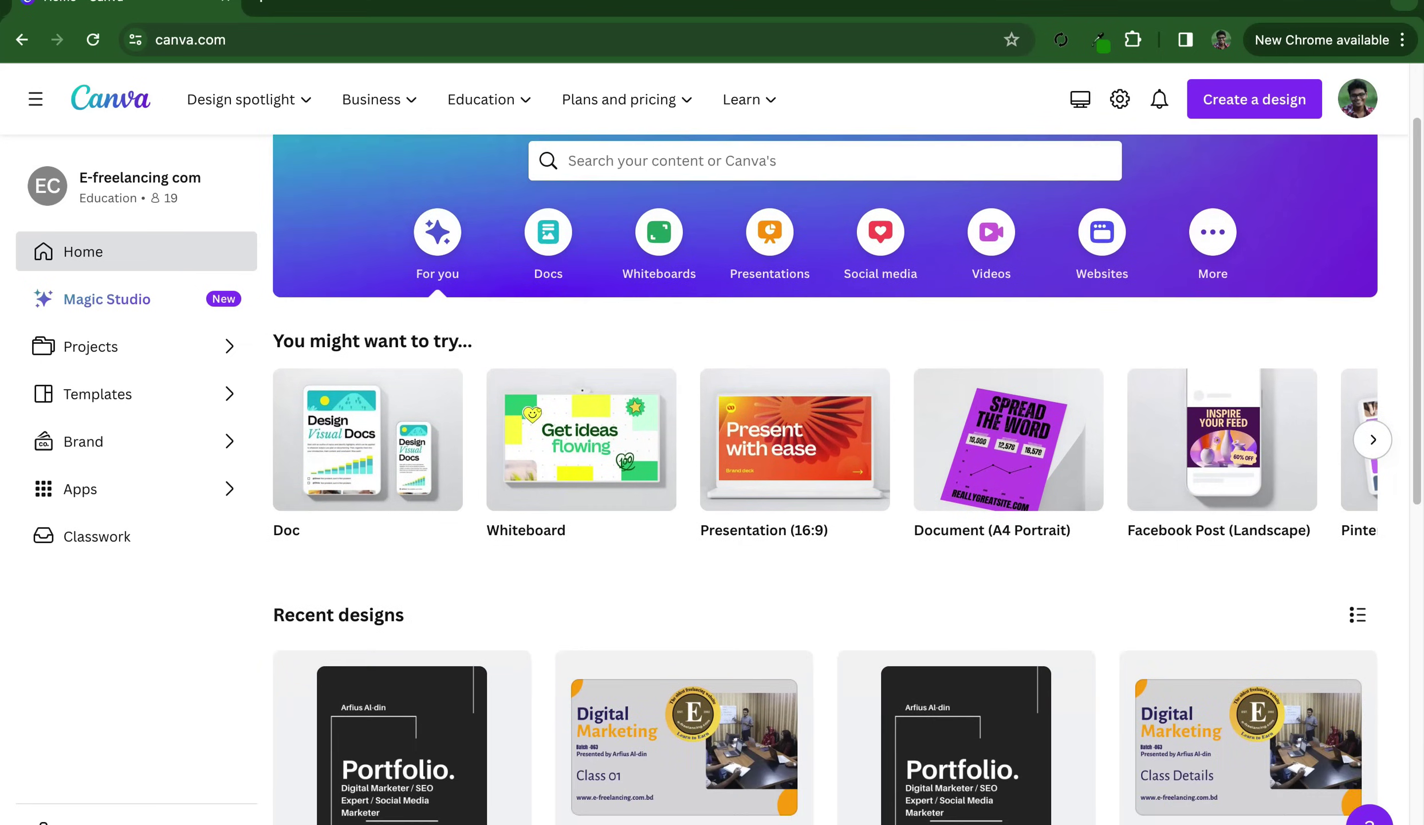
pyautogui.scroll(3, 825, 447)
pyautogui.scroll(1, 825, 447)
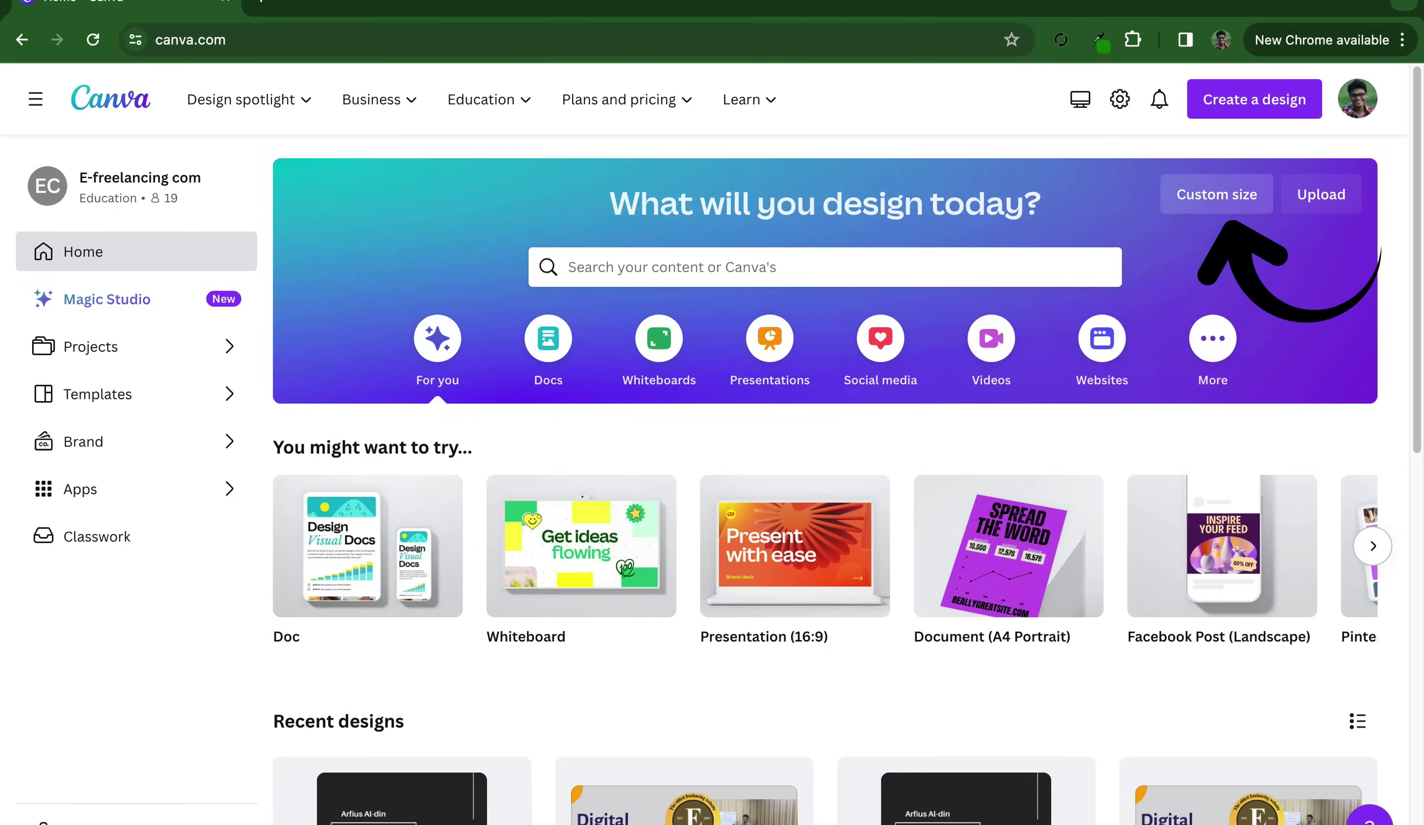
# In Custom size, try the inches and centimetres units, settling back on pixels
pyautogui.click(1217, 195)
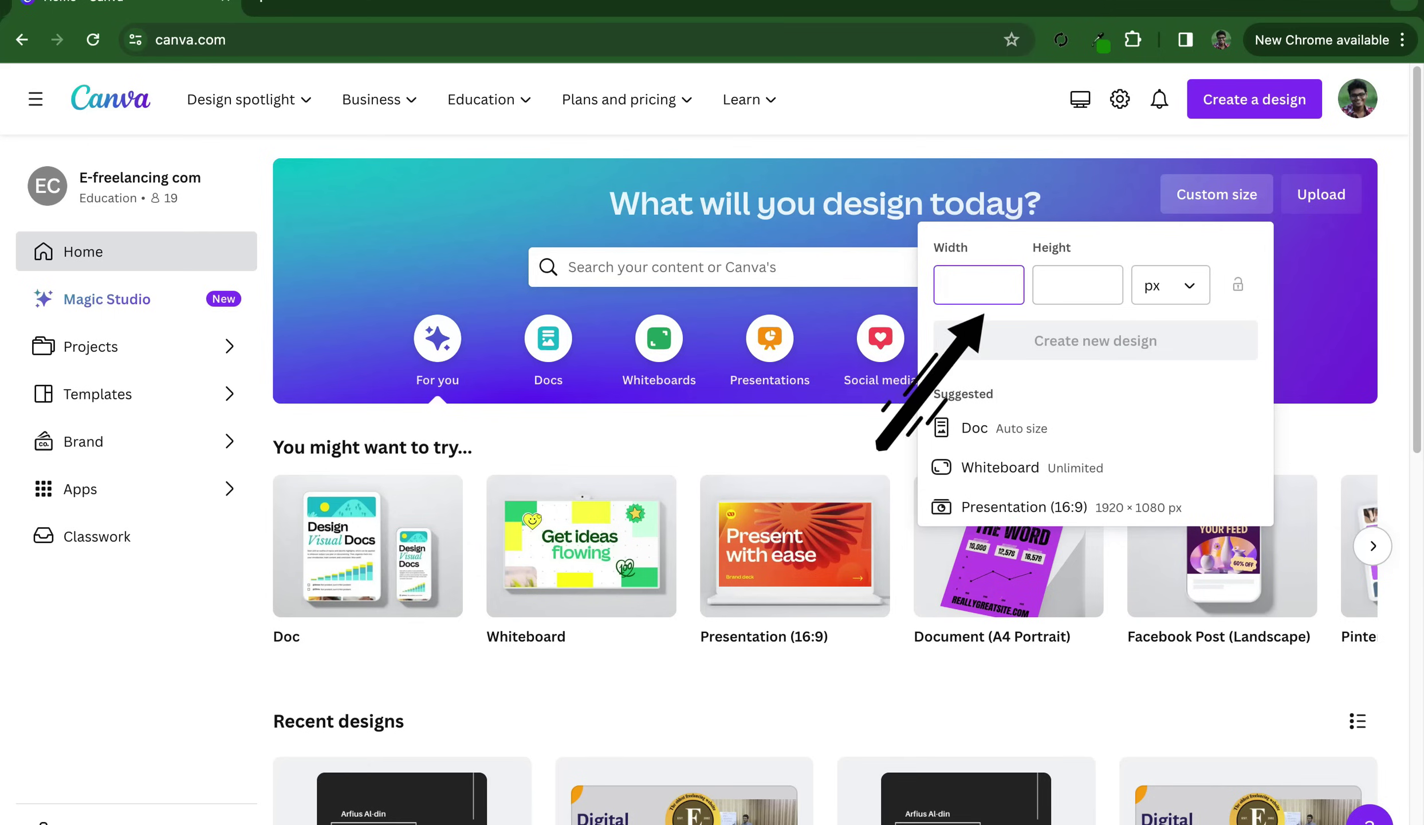
pyautogui.press('Tab')
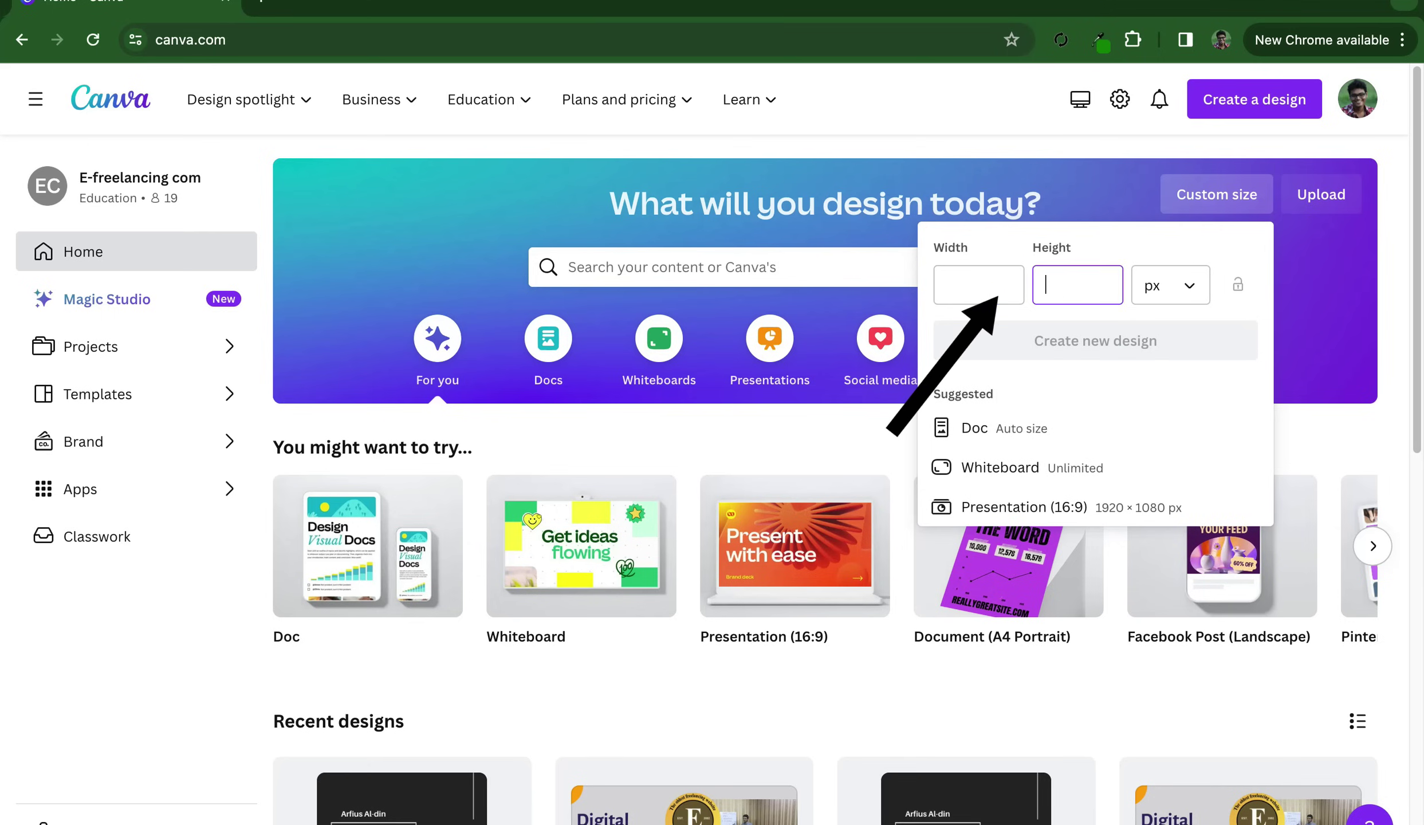
pyautogui.hotkey('shift', 'Tab')
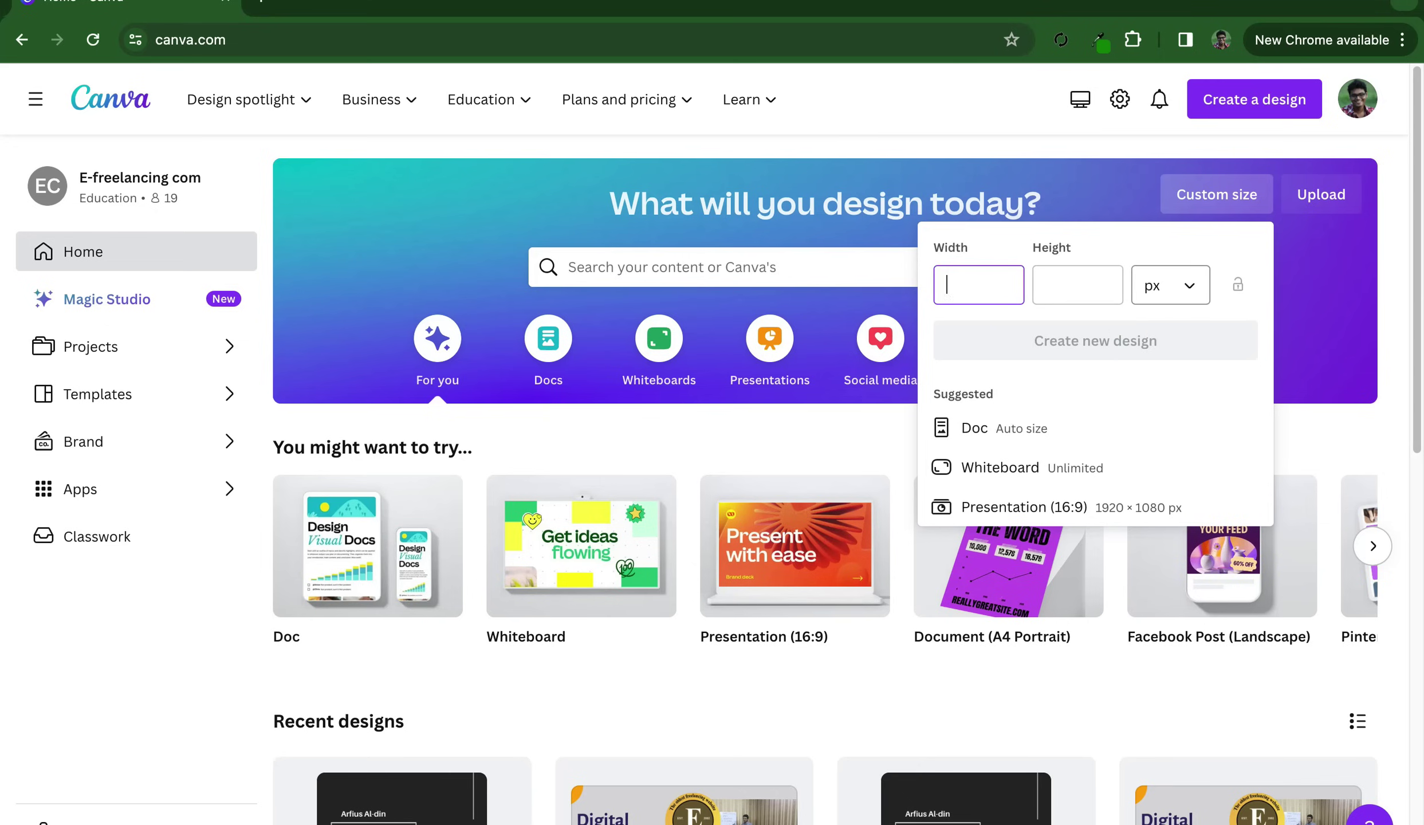
pyautogui.press('Tab')
pyautogui.press('Tab')
pyautogui.press('space')
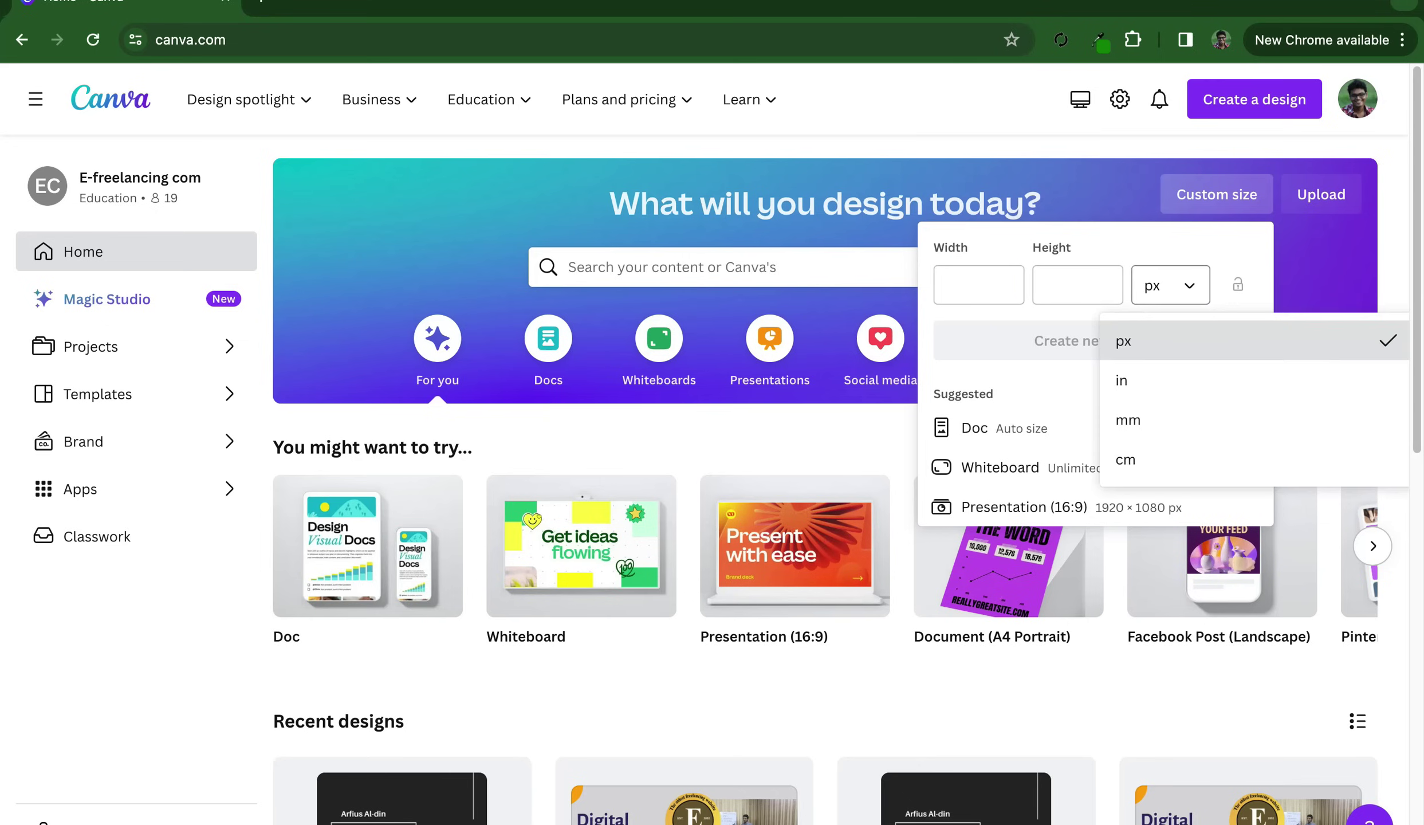
pyautogui.press('Down')
pyautogui.press('Down')
pyautogui.press('Up')
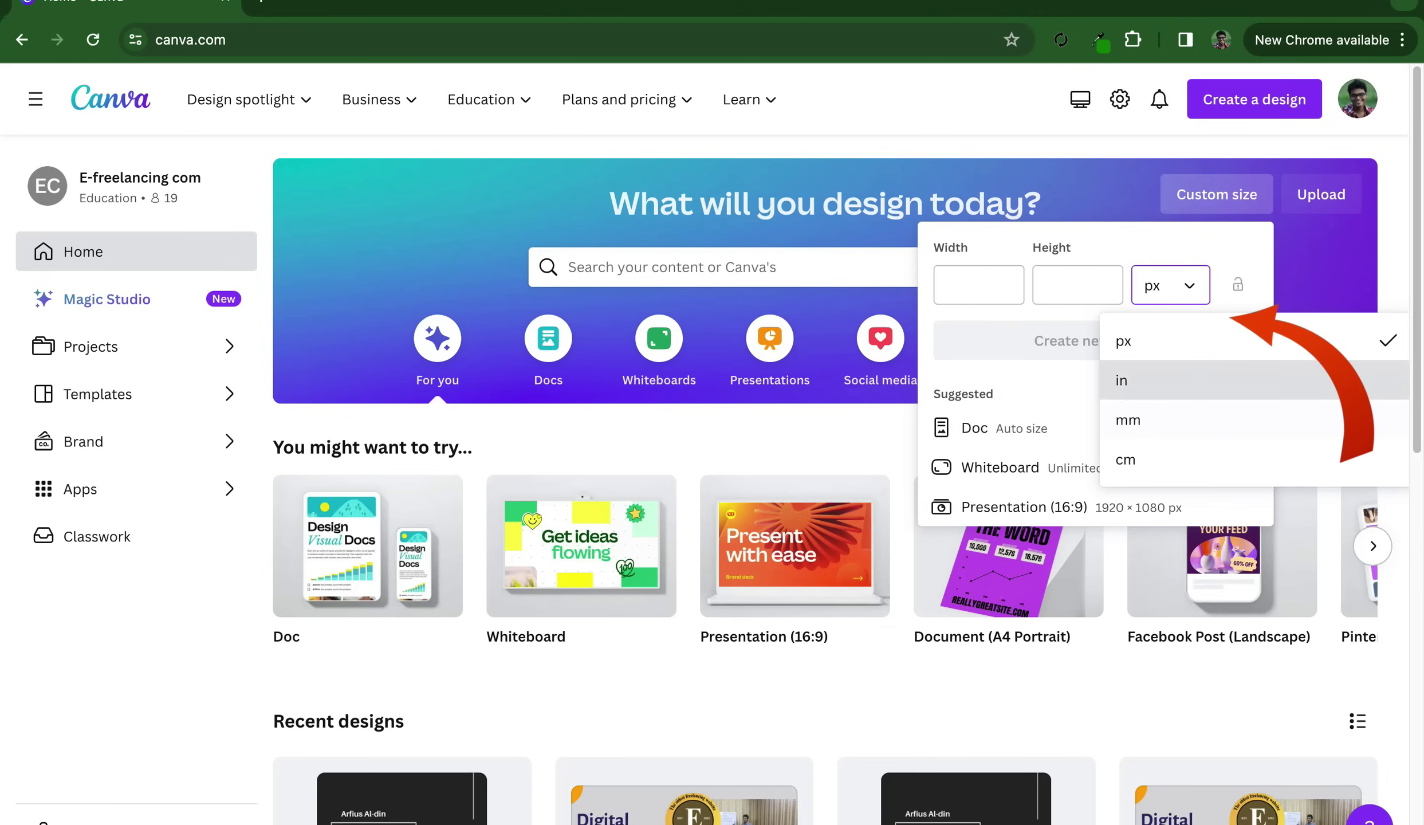
pyautogui.press('Down')
pyautogui.press('Up')
pyautogui.press('Down')
pyautogui.press('Down')
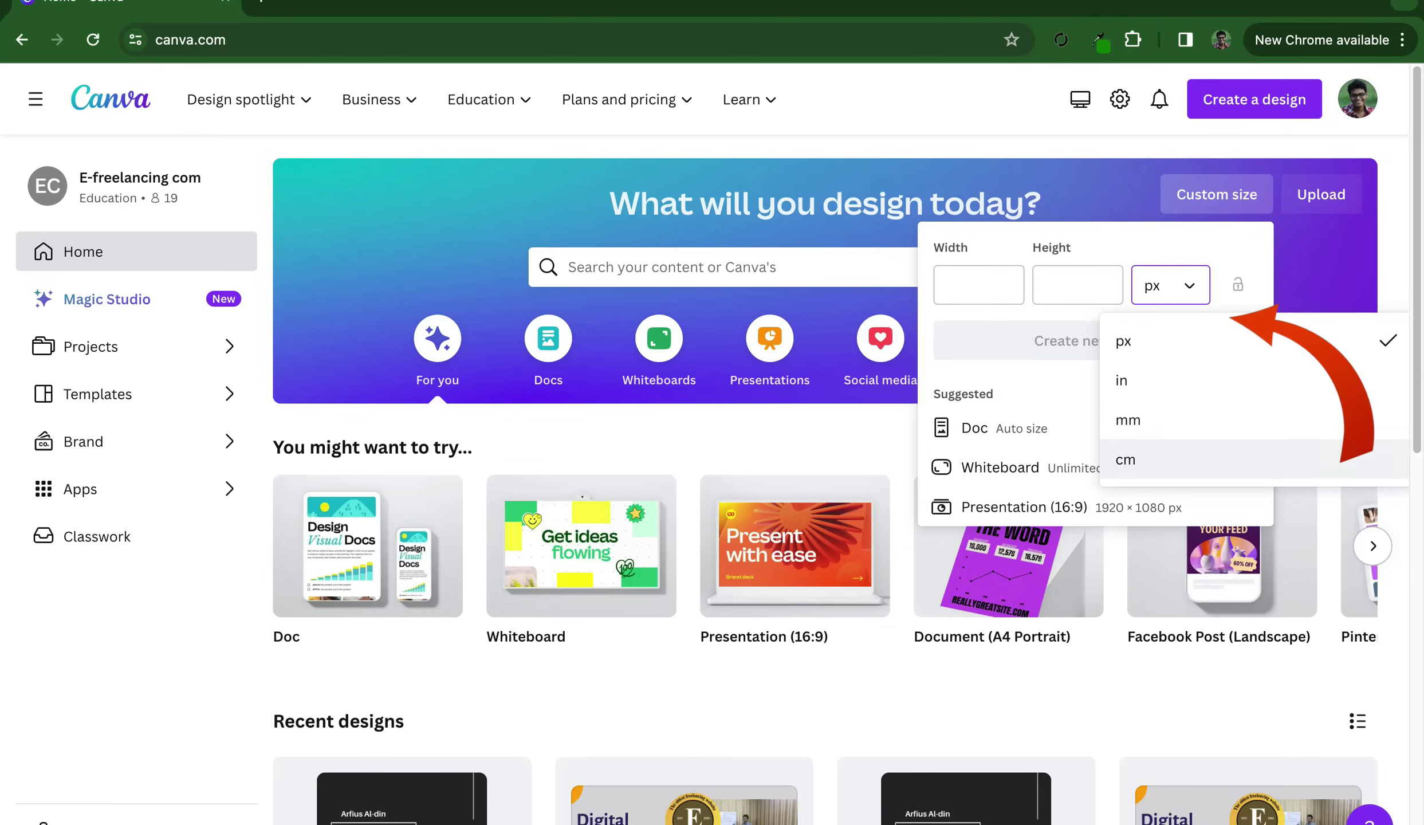
pyautogui.press('Up')
pyautogui.press('Up')
pyautogui.press('Down')
pyautogui.press('Return')
pyautogui.press('Return')
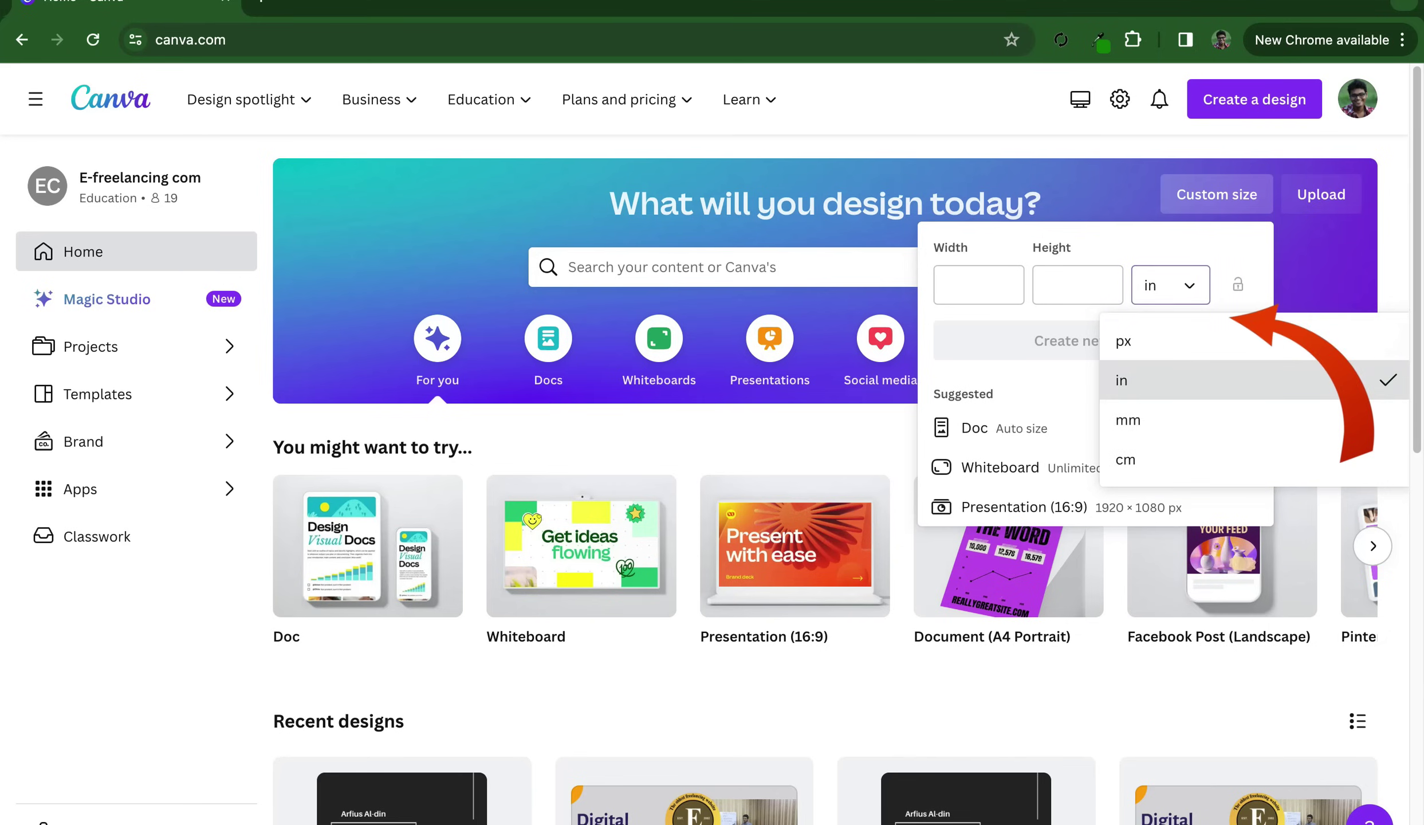
pyautogui.press('Up')
pyautogui.press('Return')
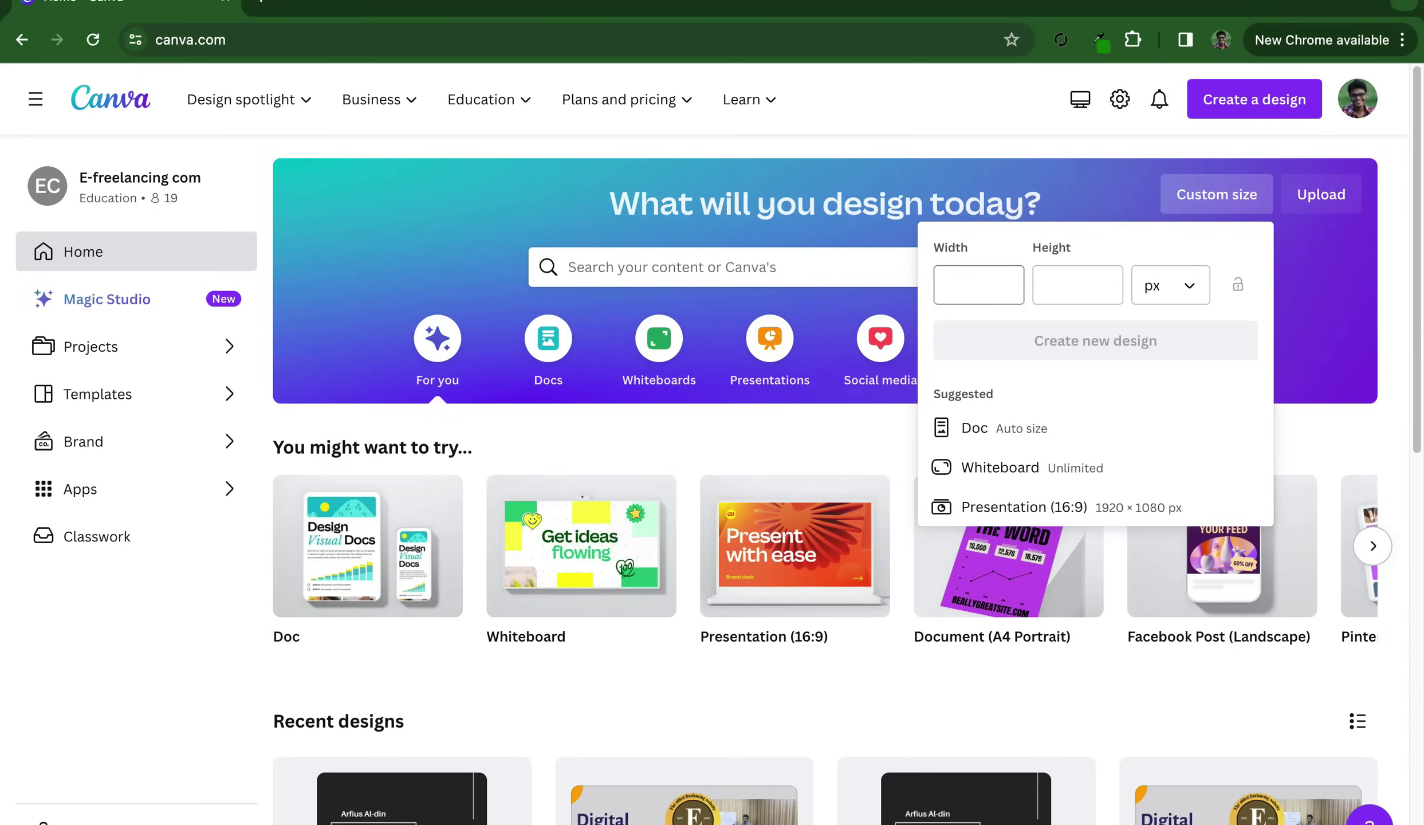
# Enter width 1020 and height 550 px and create the design
pyautogui.hotkey('shift', 'Tab')
pyautogui.hotkey('shift', 'Tab')
pyautogui.hotkey('shift', 'Tab')
pyautogui.write('1020')
pyautogui.press('Tab')
pyautogui.write('5')
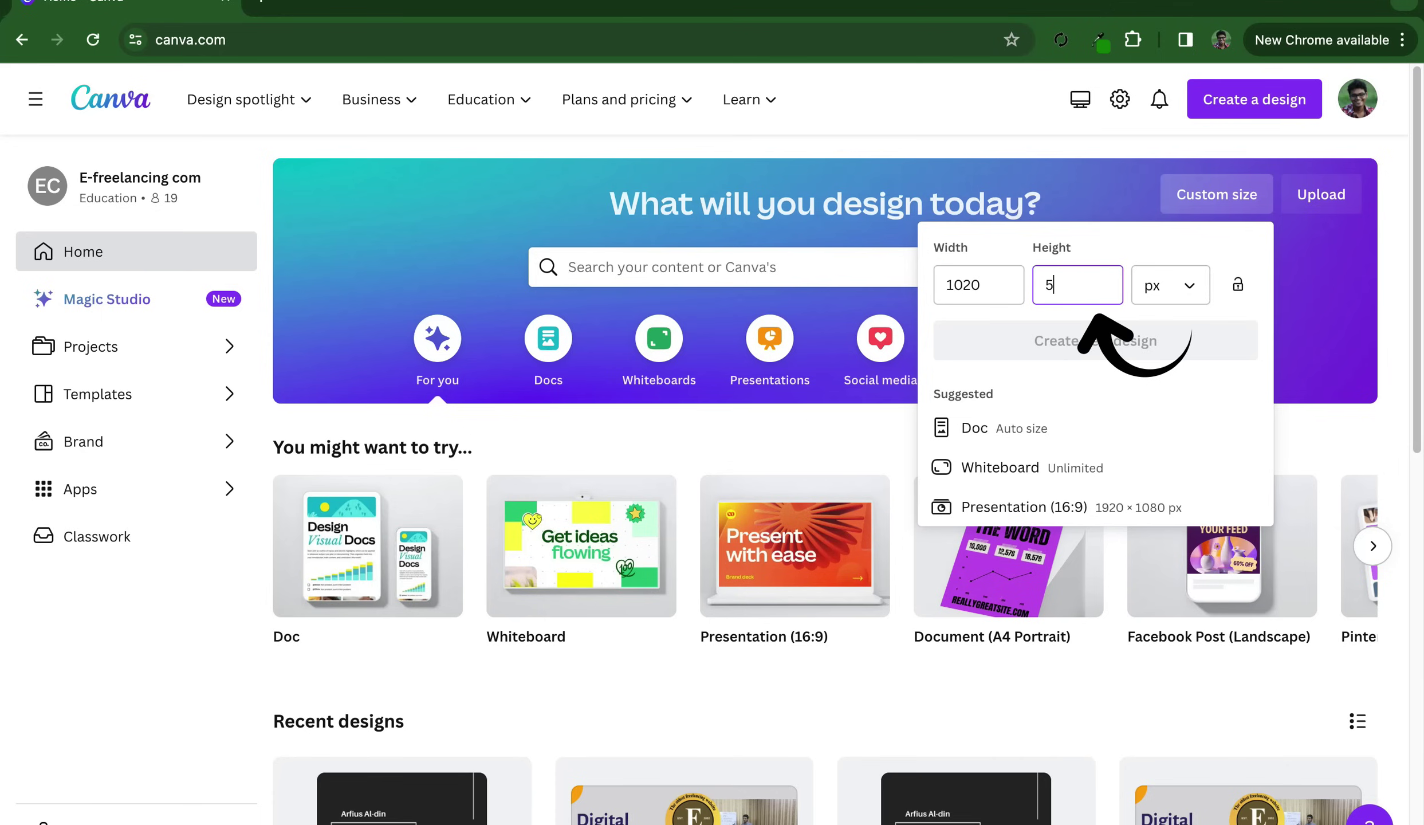
pyautogui.write('50')
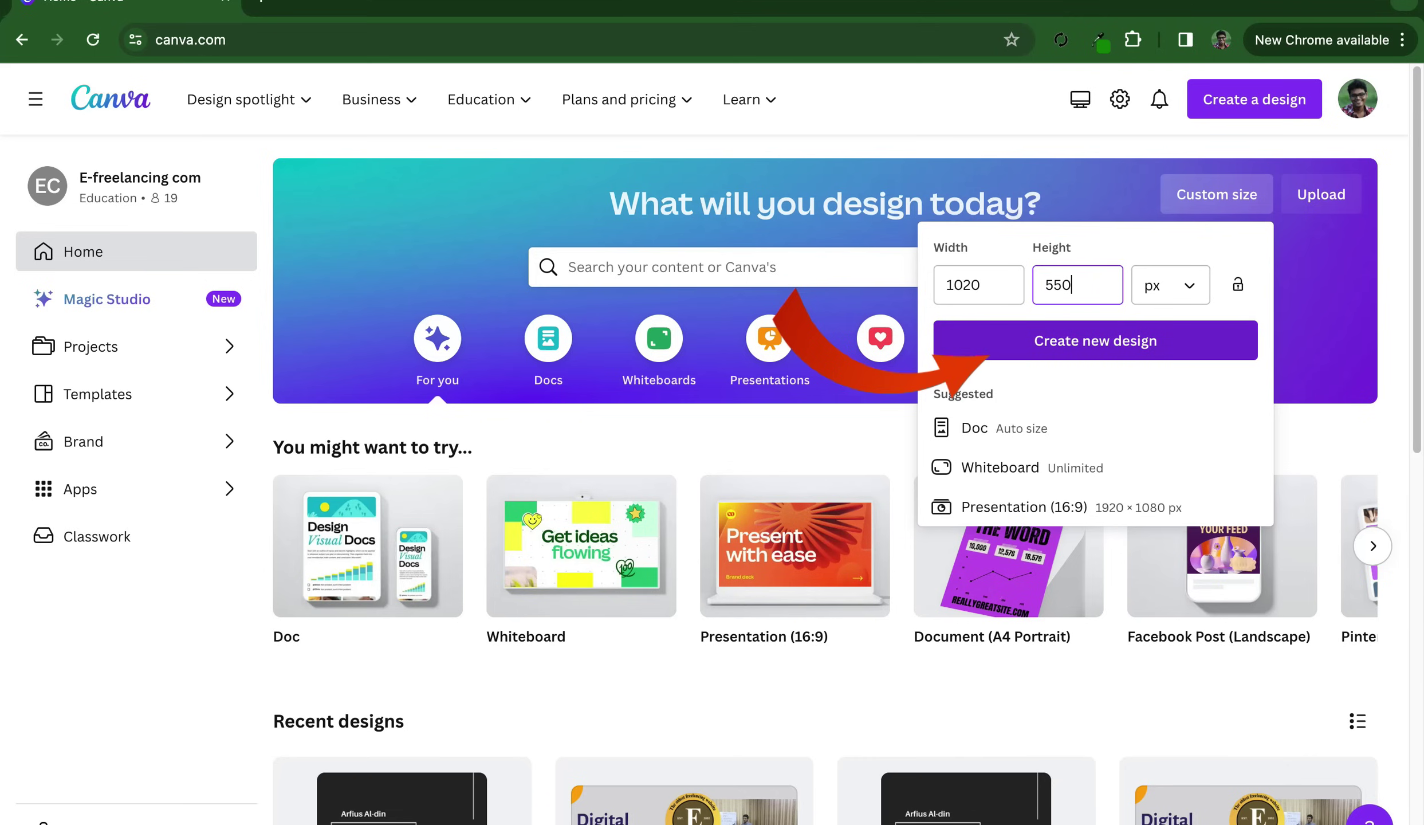
pyautogui.press('Return')
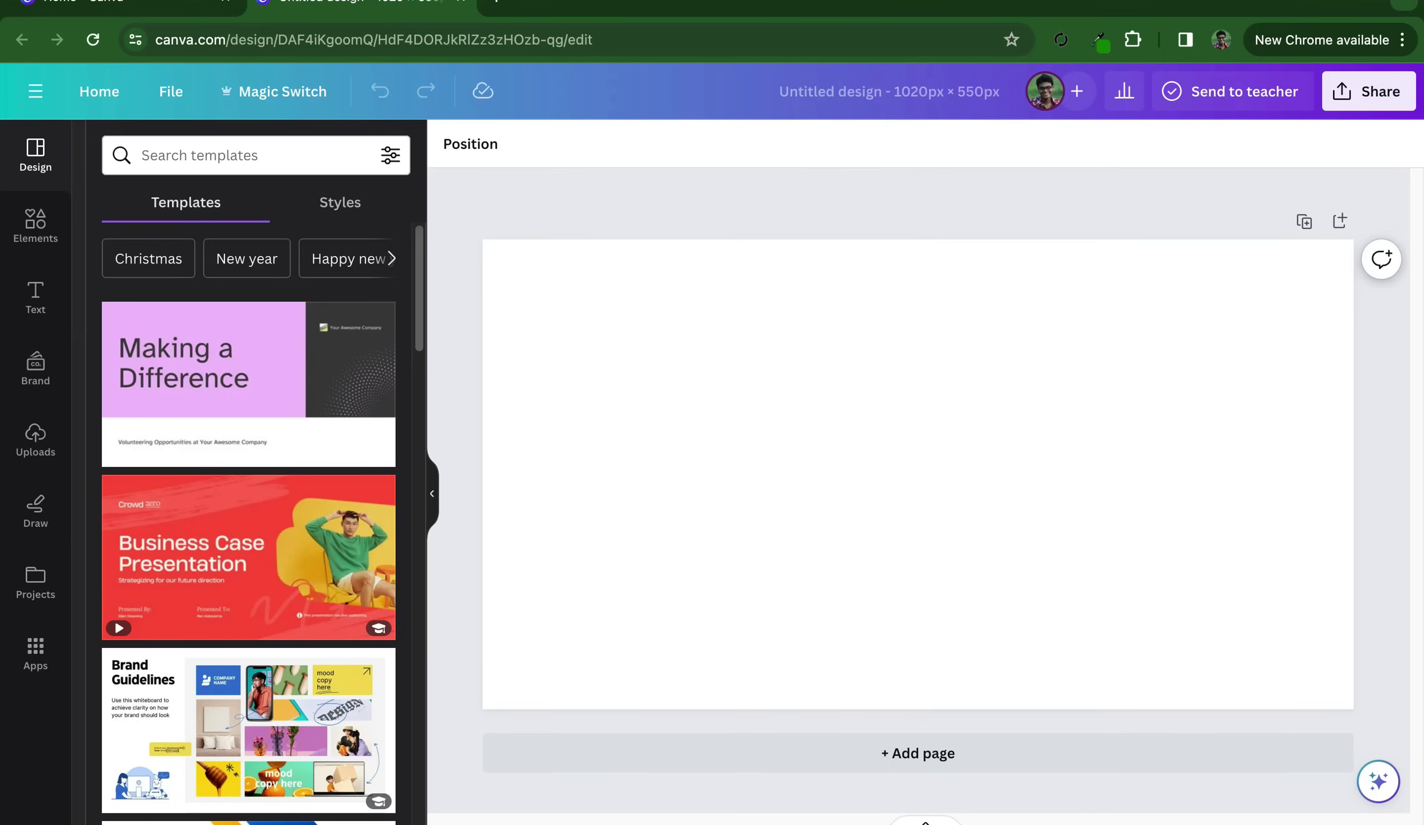
# Close the blank Untitled design tab and open a new Chrome tab
pyautogui.hotkey('ctrl', 'w')
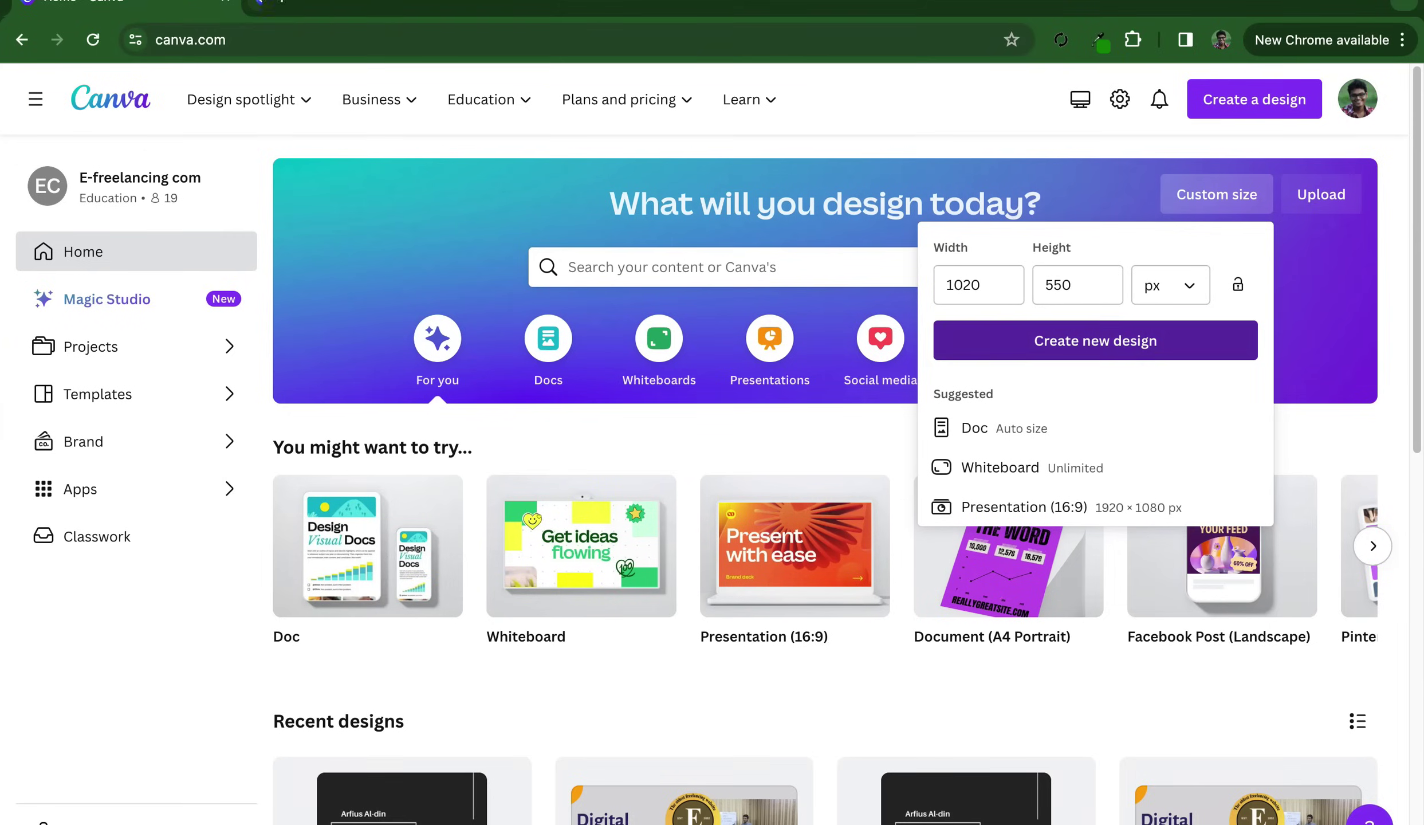
pyautogui.hotkey('ctrl', 't')
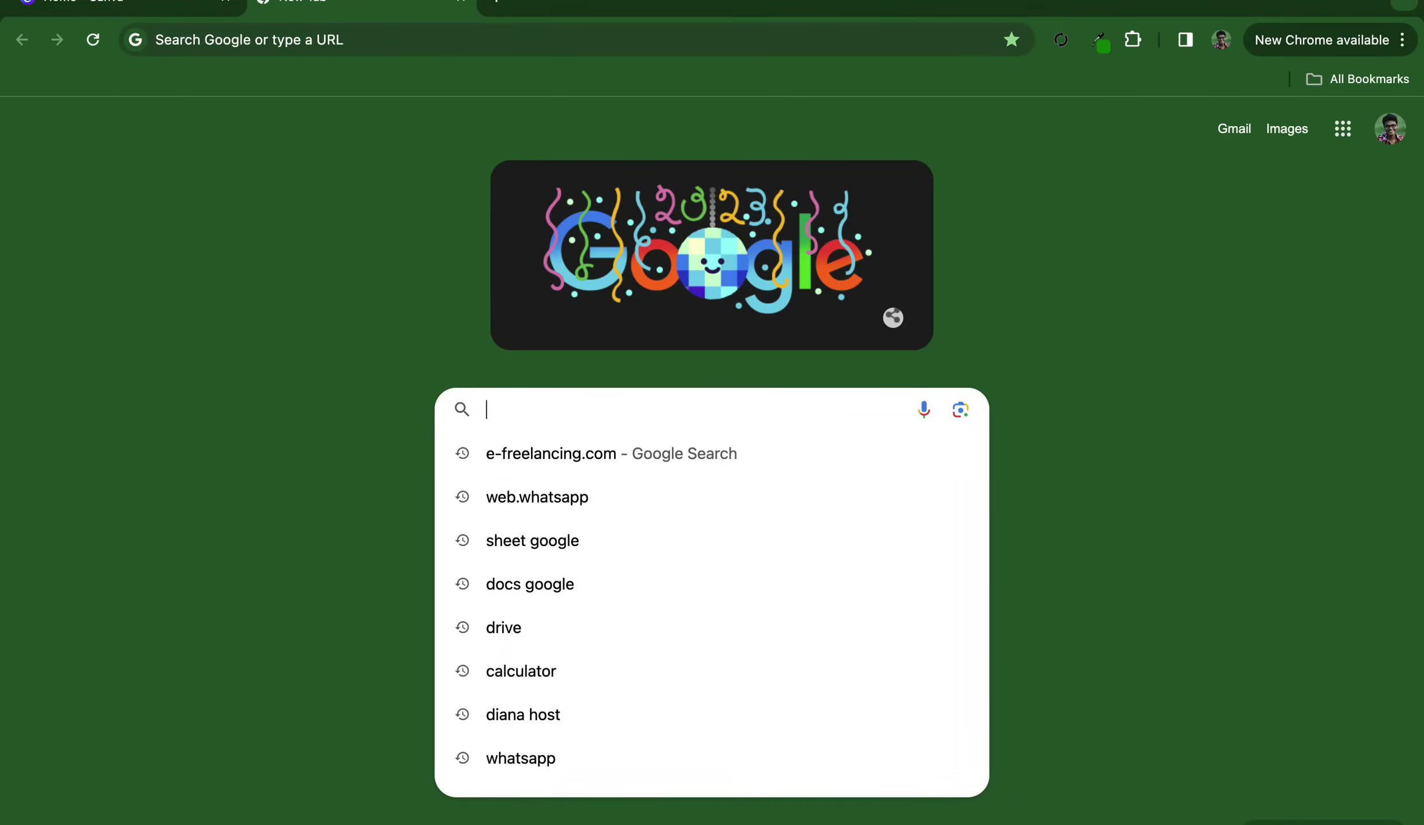
# Go to fiverr.com and open the DIY marketing strategy plan gig under Continue browsing
pyautogui.hotkey('ctrl', 'l')
pyautogui.write('f')
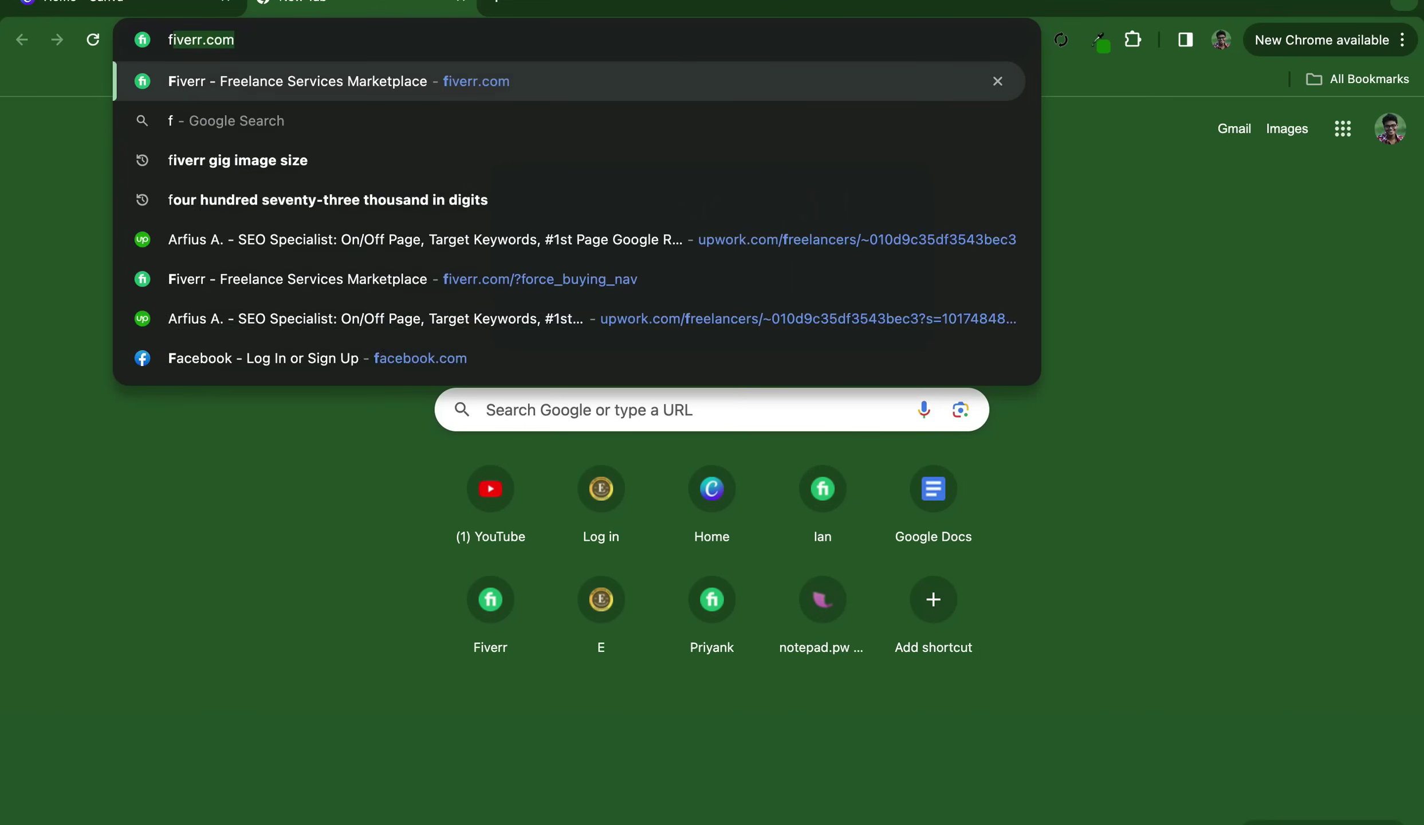
pyautogui.write('i')
pyautogui.press('Return')
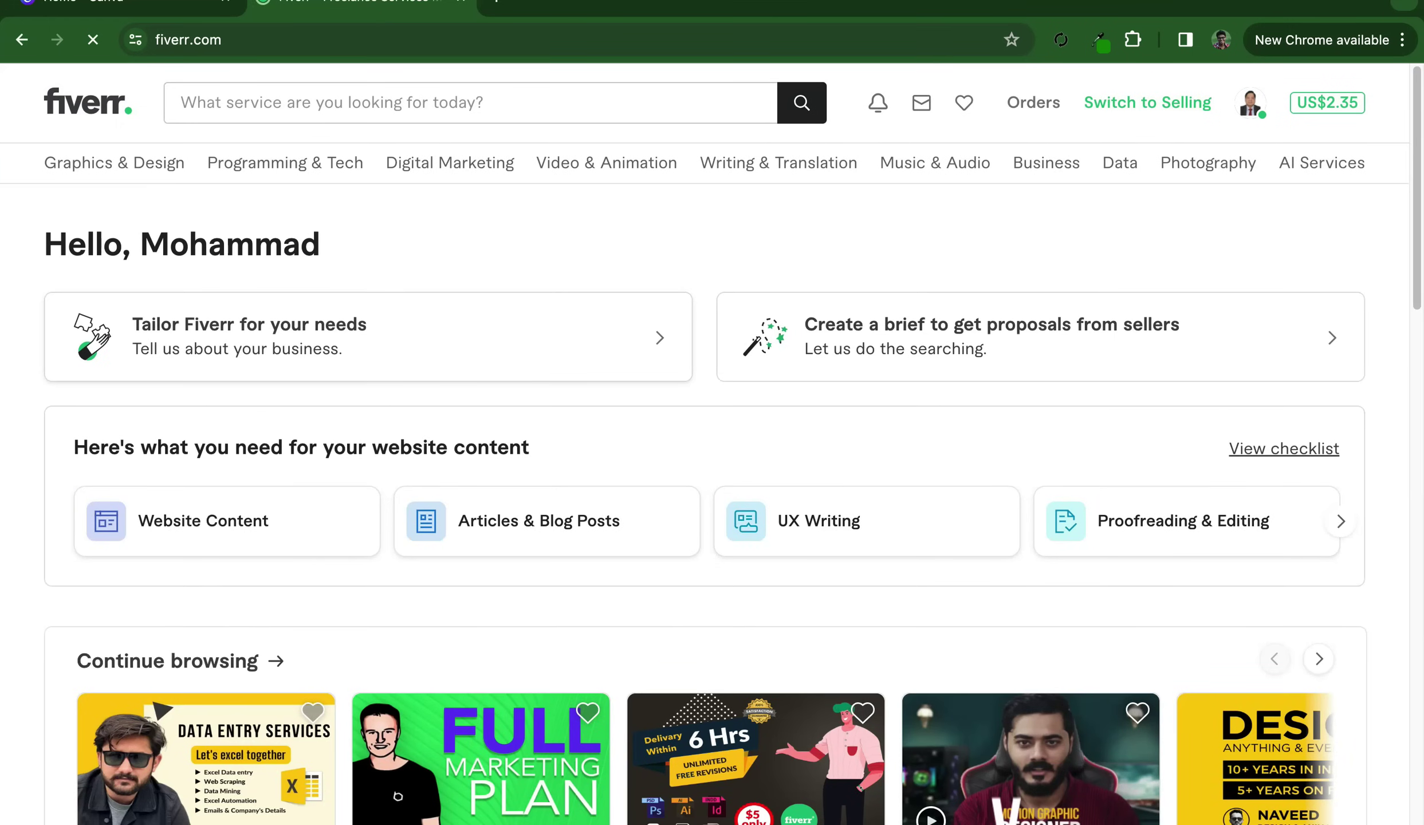
pyautogui.scroll(-8, 547, 515)
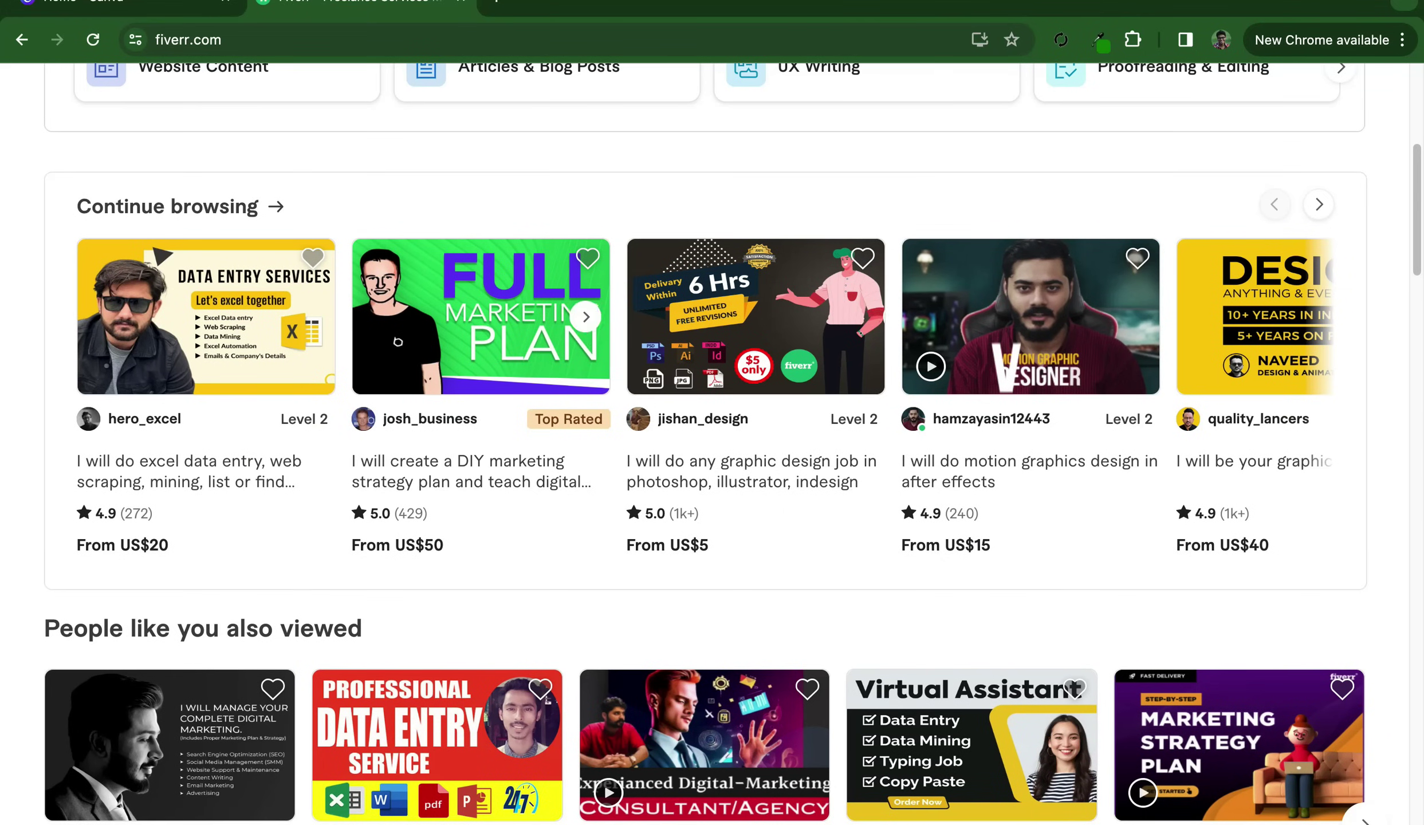
pyautogui.click(398, 342)
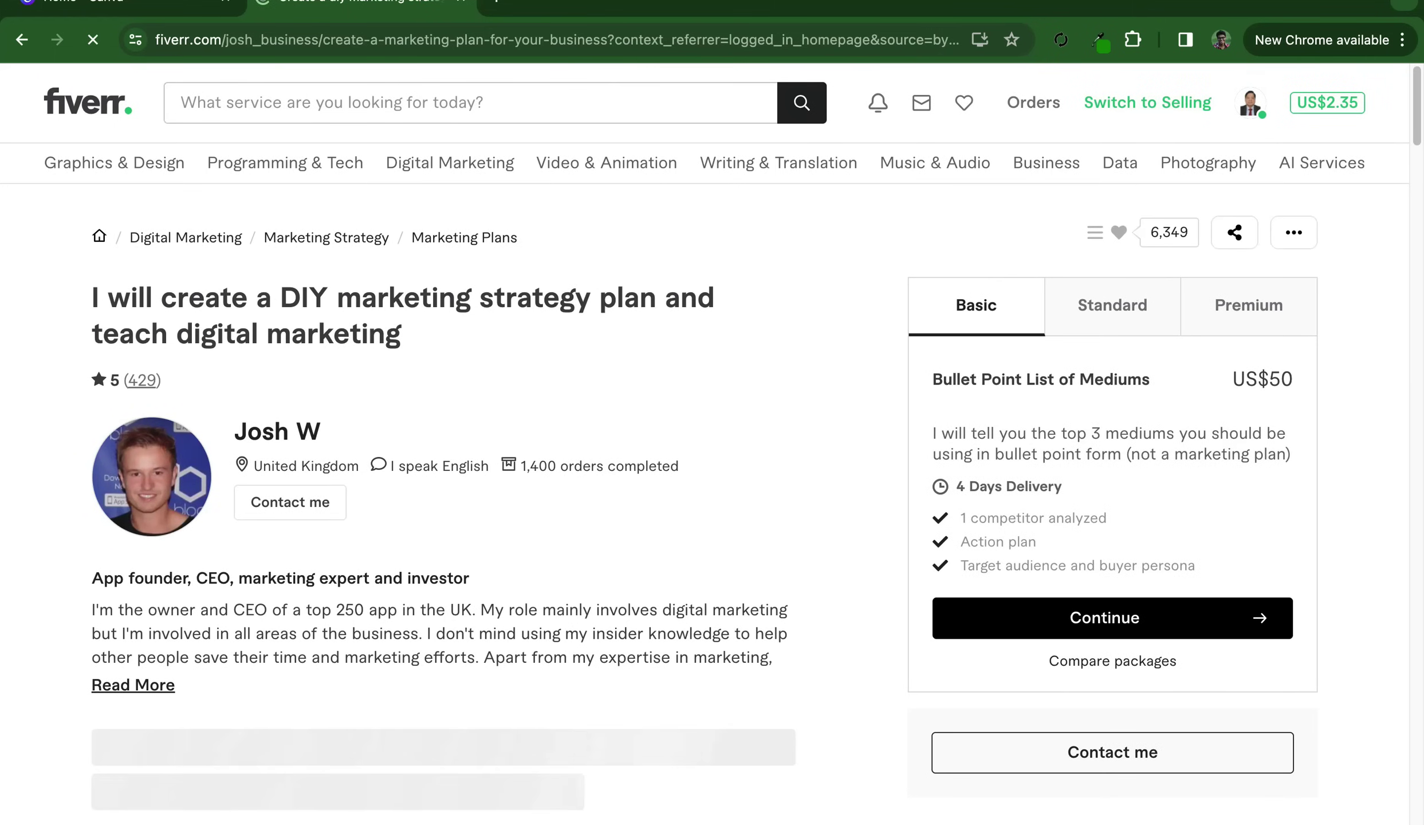
# Scroll through the gig's details, reviews, the seller's other services and related gigs
pyautogui.scroll(-2, 710, 447)
pyautogui.scroll(-5, 710, 446)
pyautogui.scroll(-5, 710, 447)
pyautogui.scroll(-1, 444, 410)
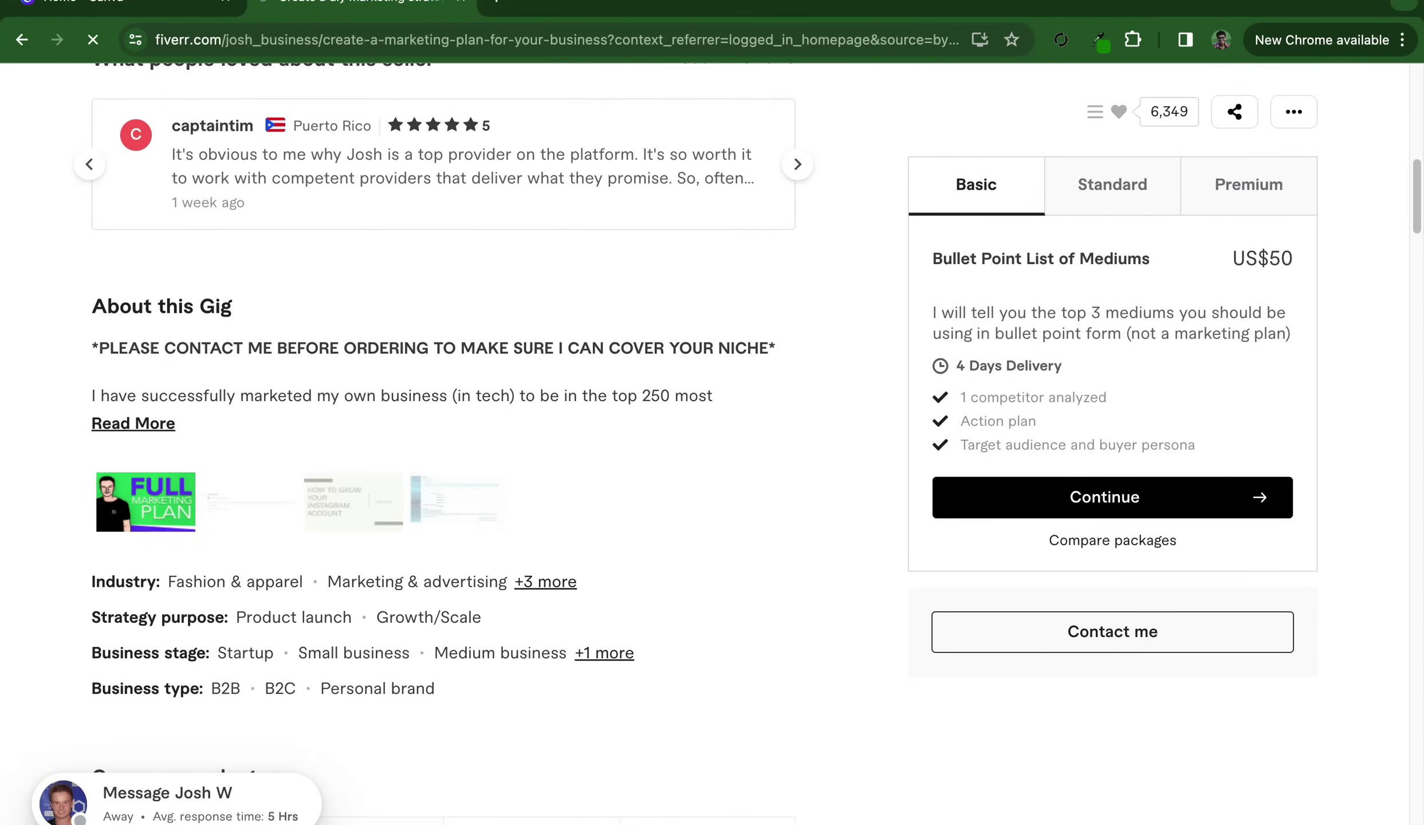
pyautogui.scroll(-5, 444, 409)
pyautogui.scroll(5, 444, 409)
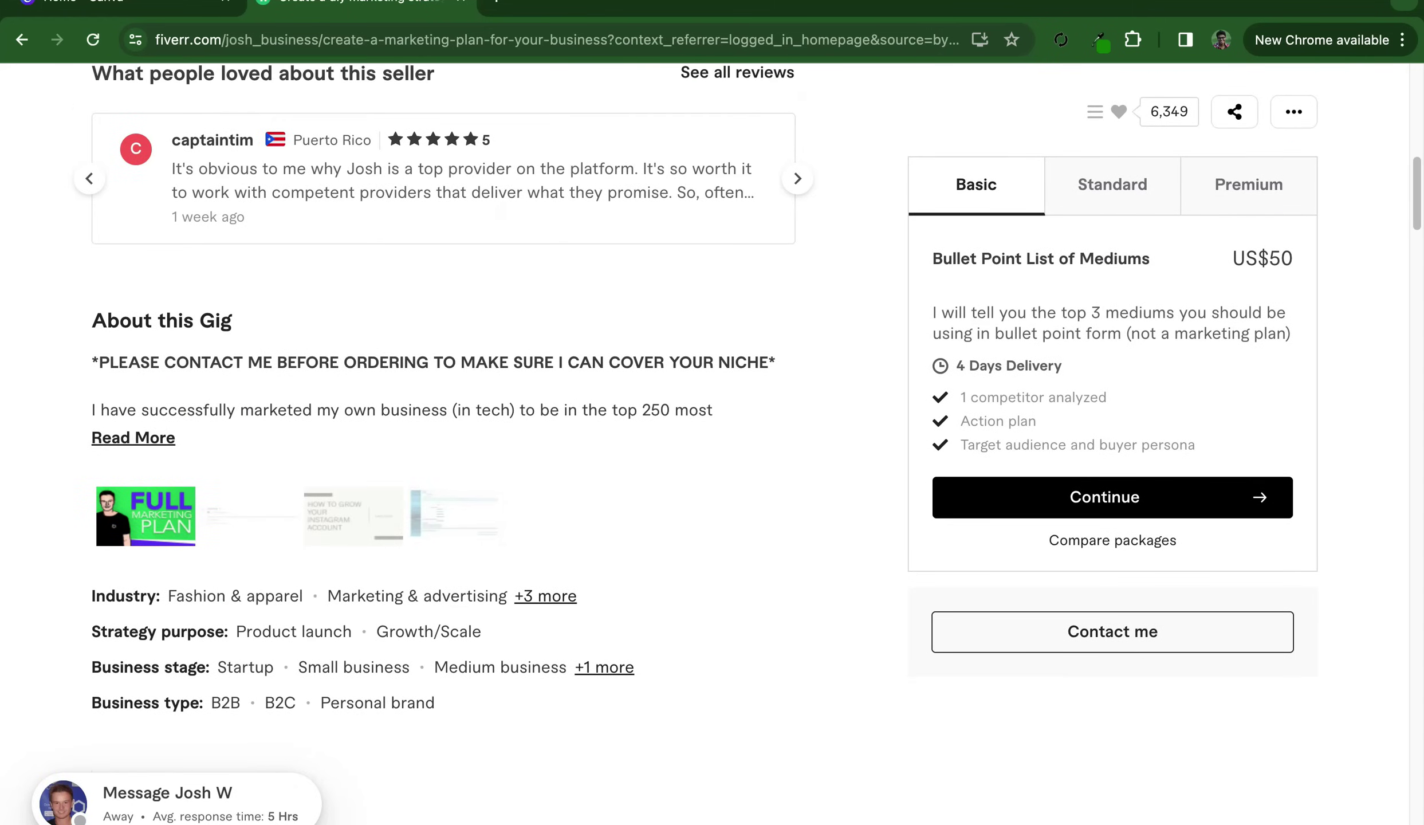
pyautogui.scroll(3, 444, 409)
pyautogui.scroll(8, 444, 409)
pyautogui.scroll(-10, 444, 410)
pyautogui.scroll(-8, 444, 410)
pyautogui.scroll(-10, 444, 409)
pyautogui.scroll(-5, 444, 409)
pyautogui.scroll(-5, 443, 409)
pyautogui.scroll(-3, 444, 409)
pyautogui.scroll(-5, 444, 409)
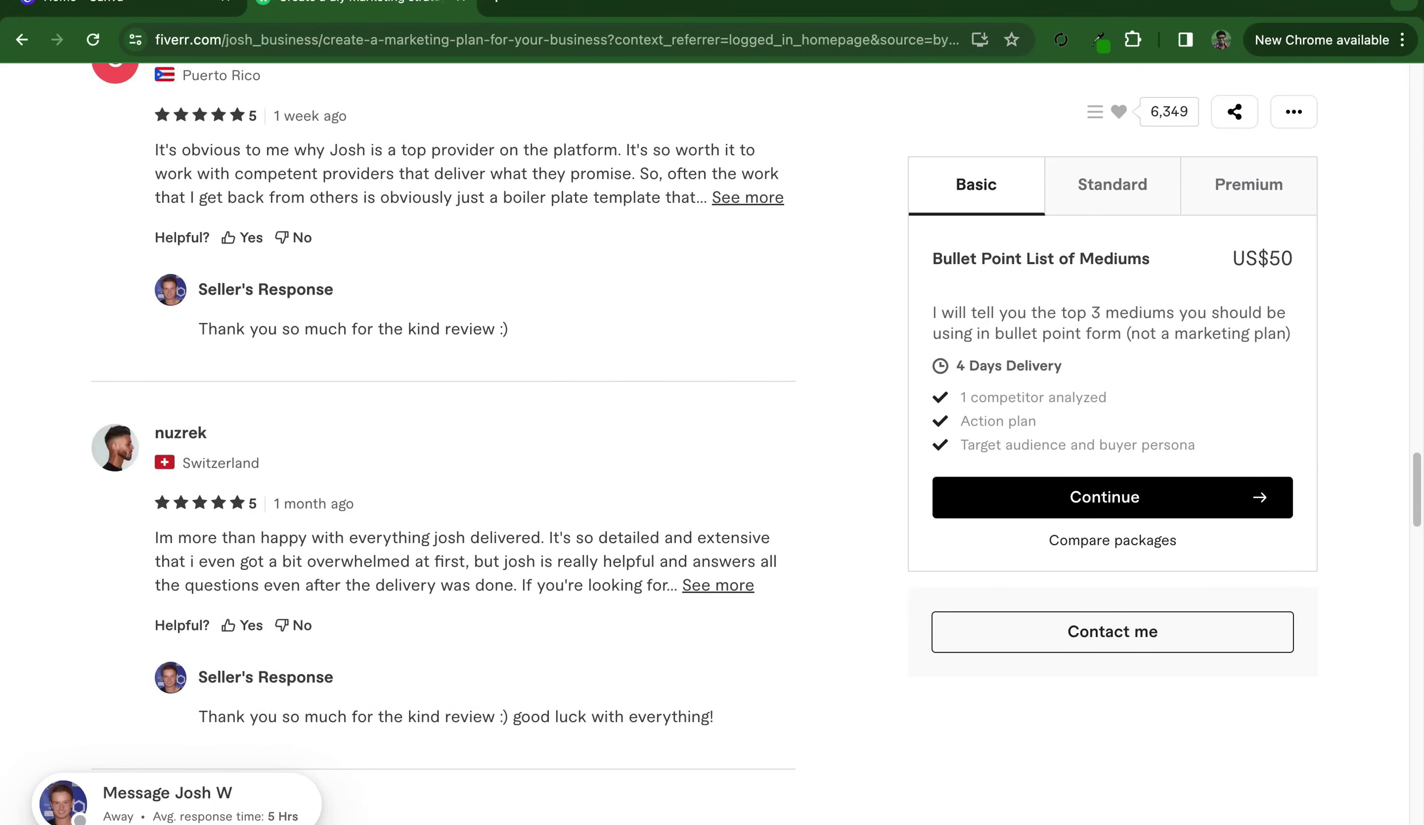
pyautogui.scroll(-8, 443, 409)
pyautogui.scroll(-5, 717, 262)
pyautogui.scroll(-10, 717, 263)
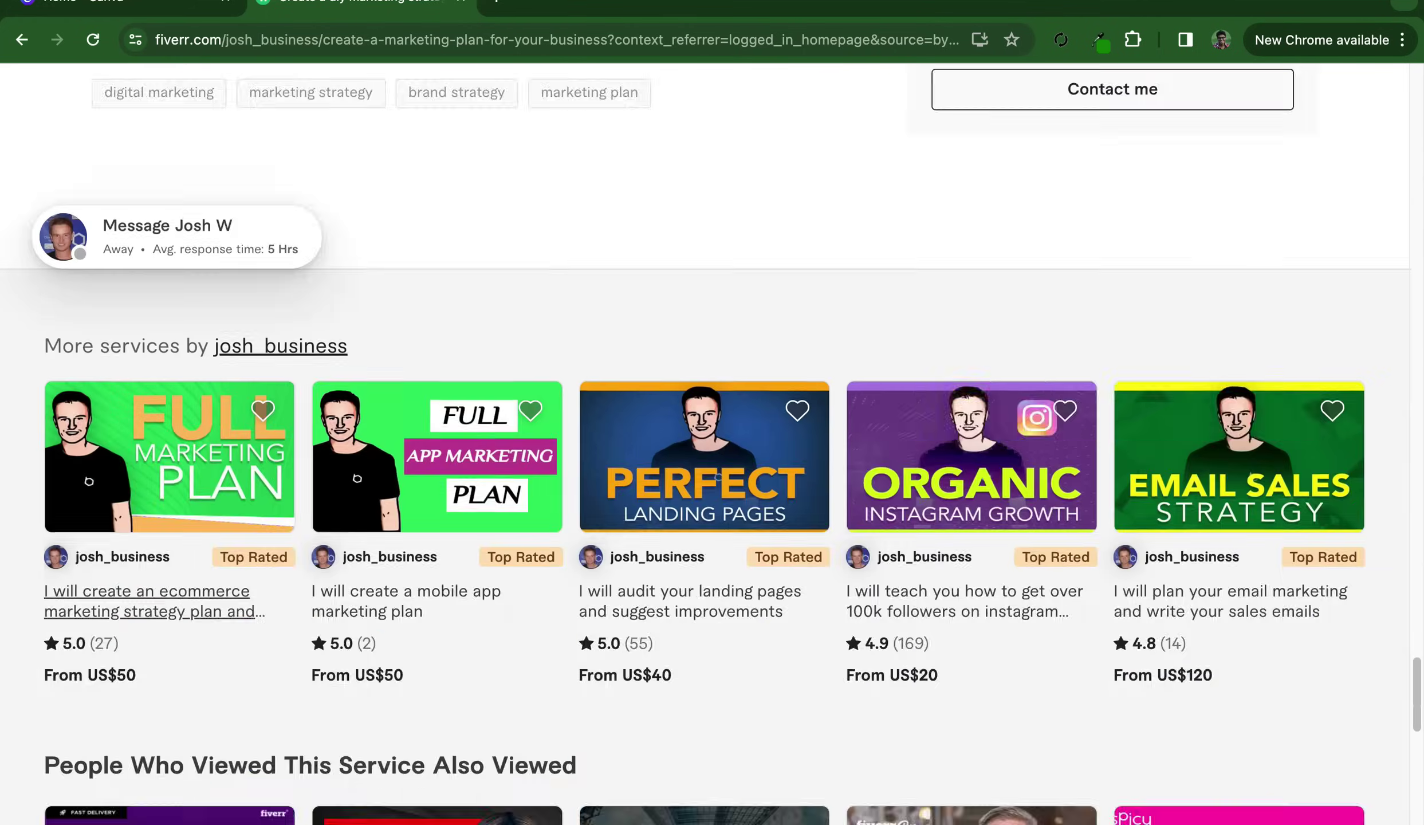
pyautogui.scroll(-3, 717, 262)
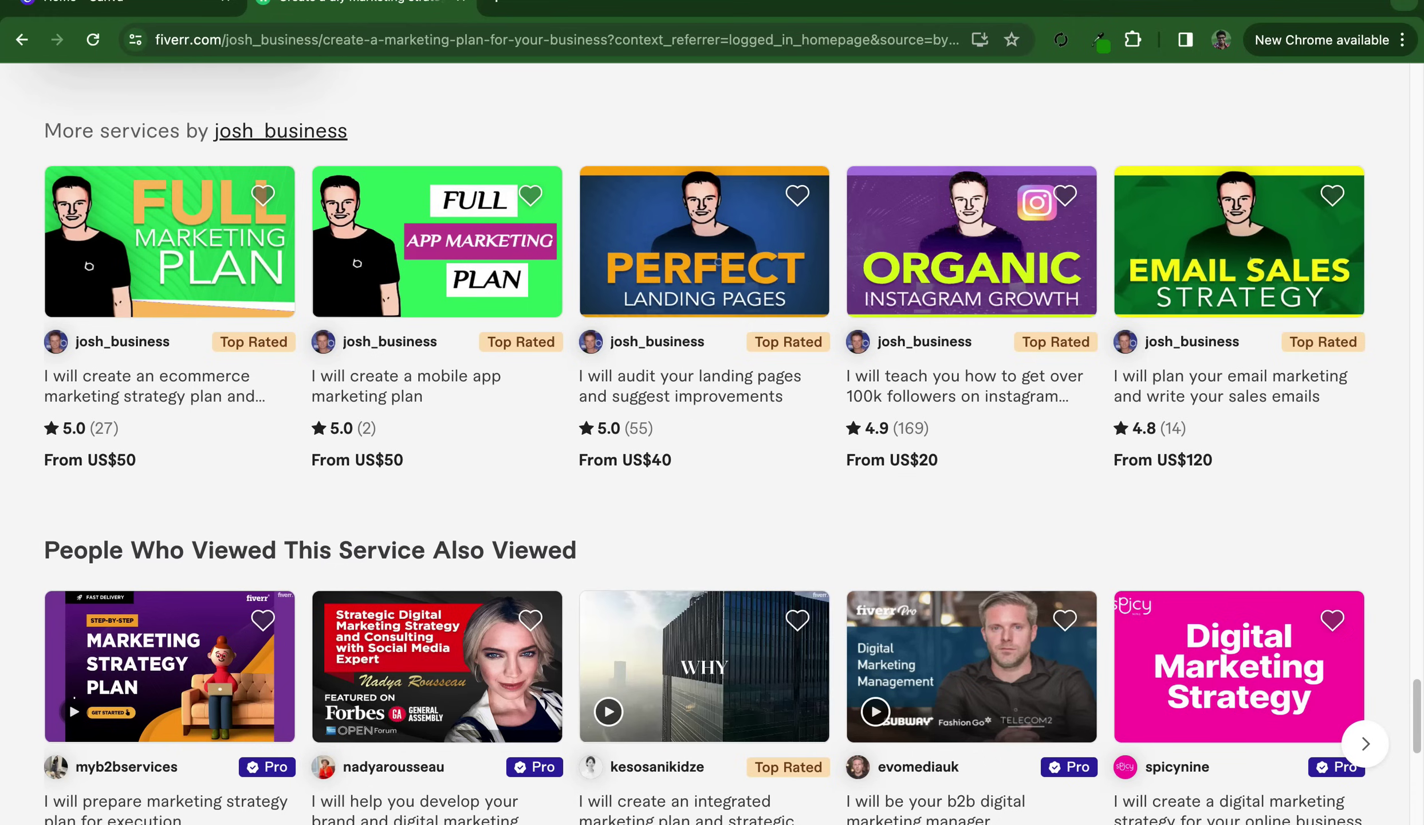
pyautogui.scroll(-5, 704, 436)
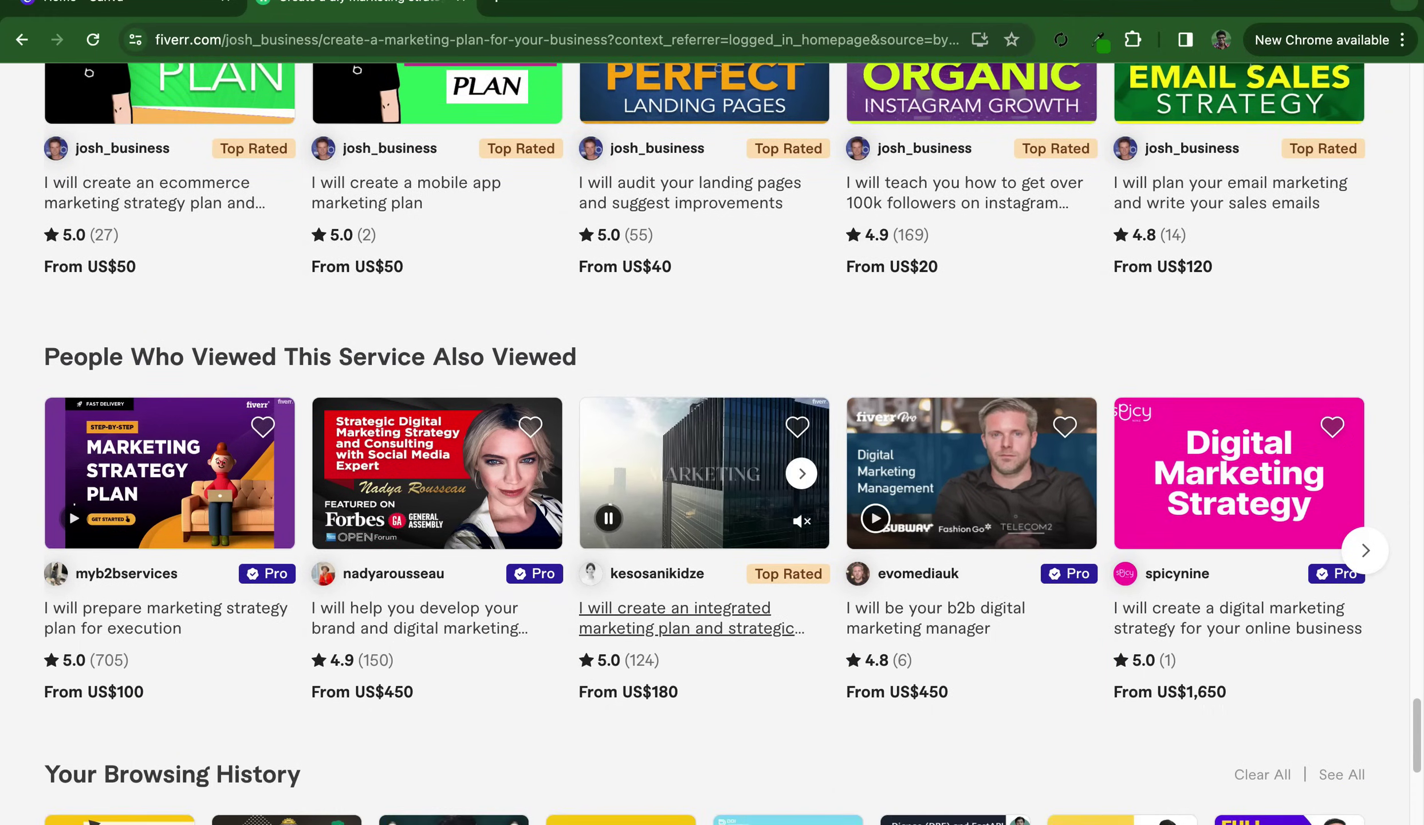
pyautogui.scroll(5, 705, 286)
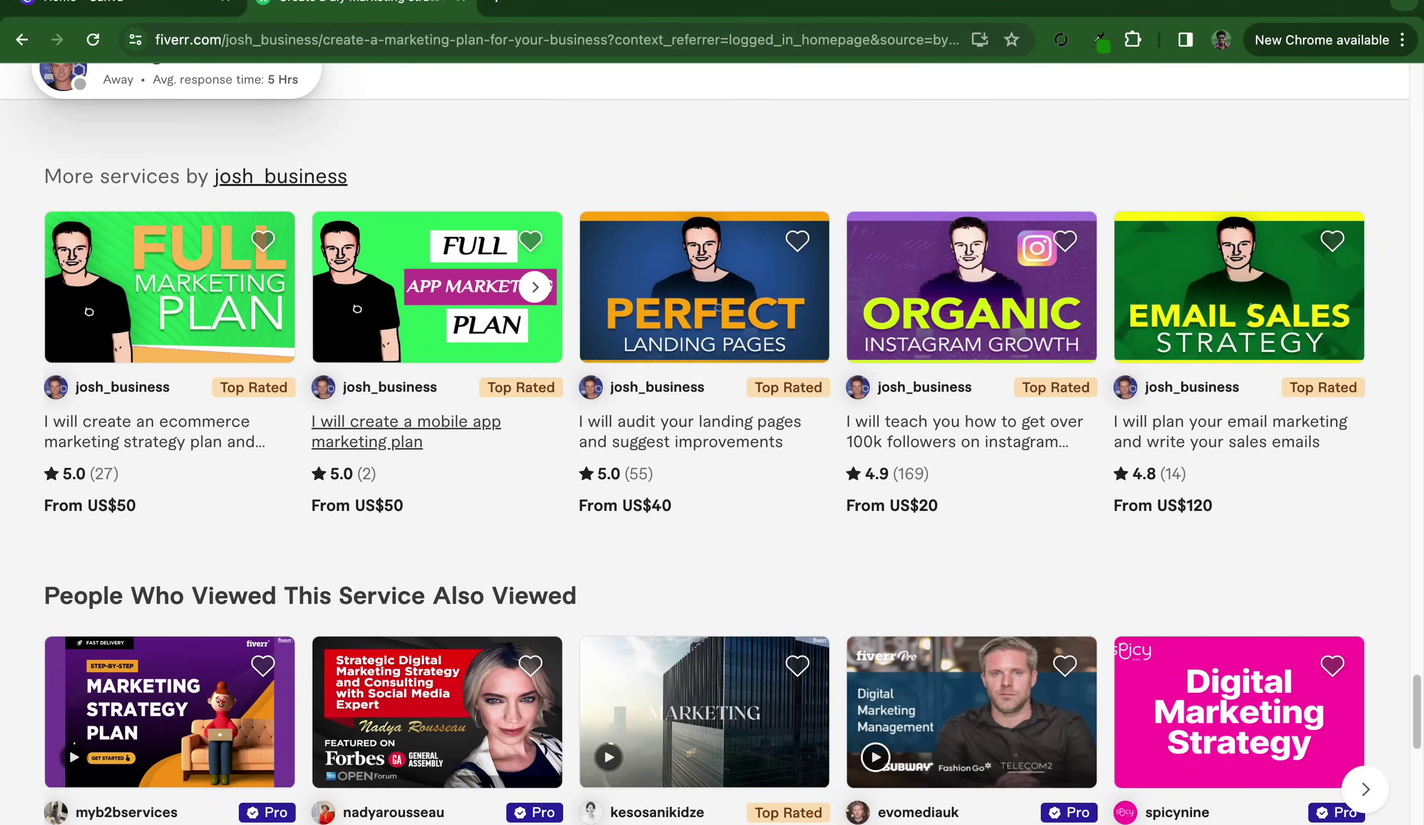
# Google 'fiverr gig image size' and highlight the 1280 x 769 pixels answer
pyautogui.press('super+t')
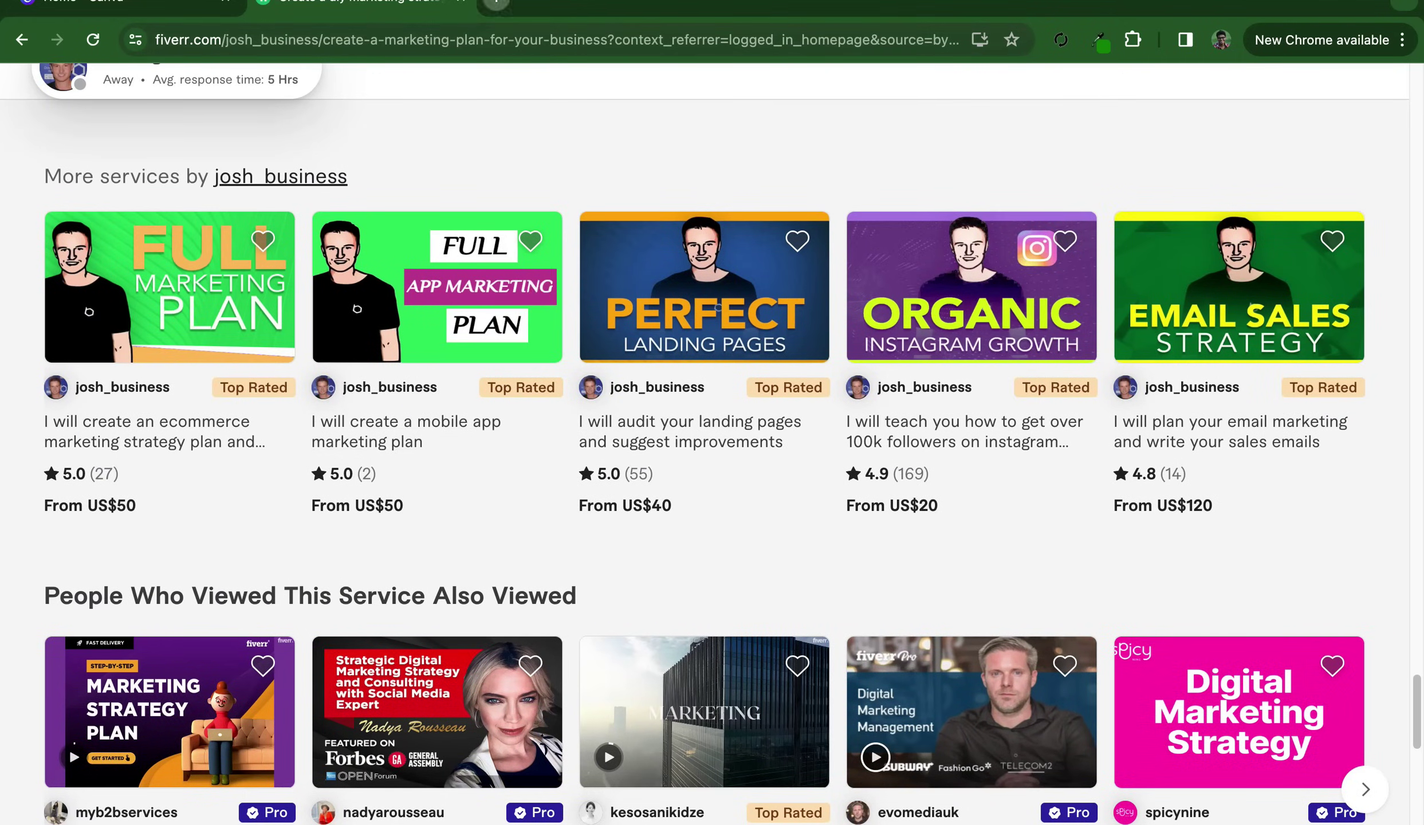
pyautogui.click(630, 409)
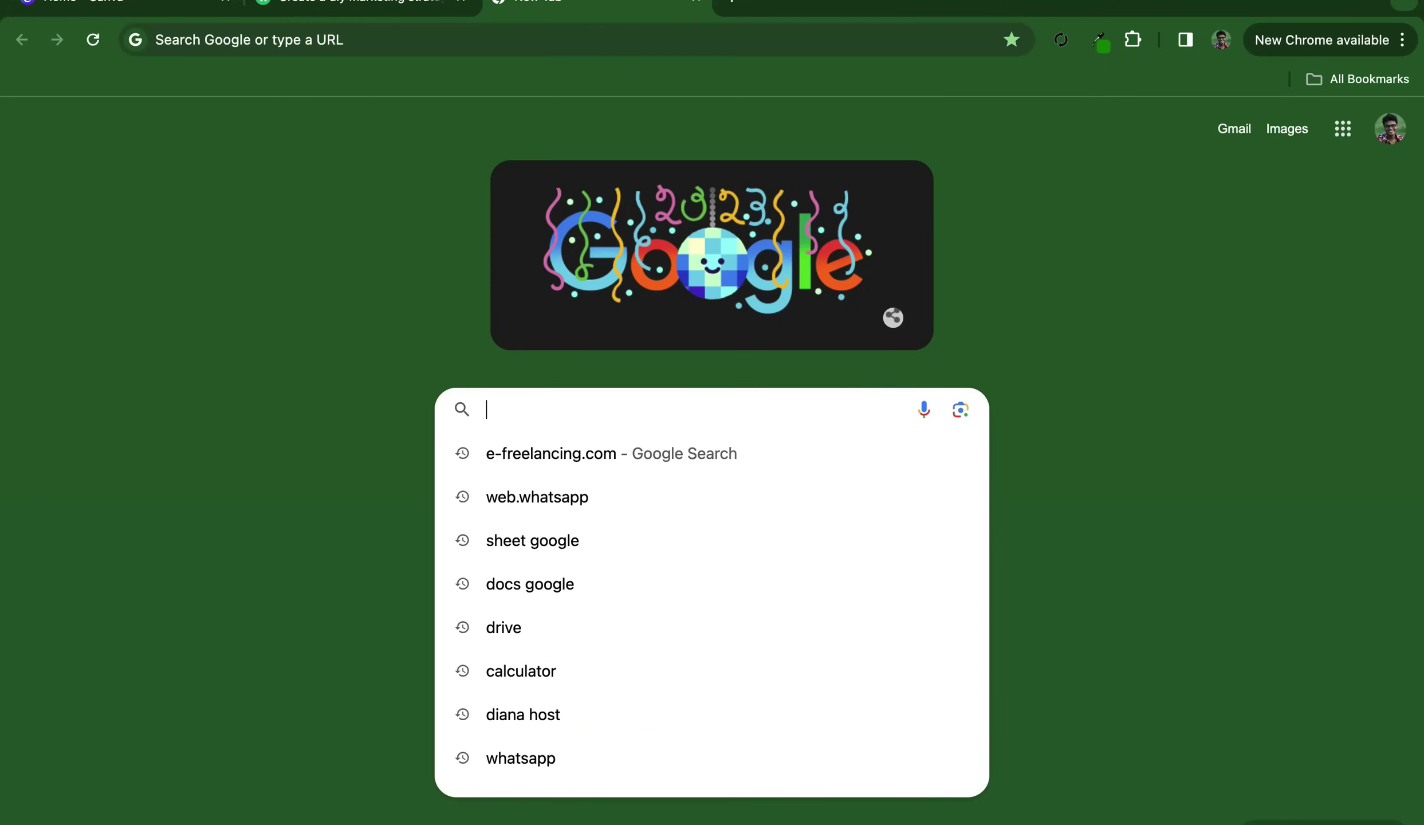
pyautogui.write('f')
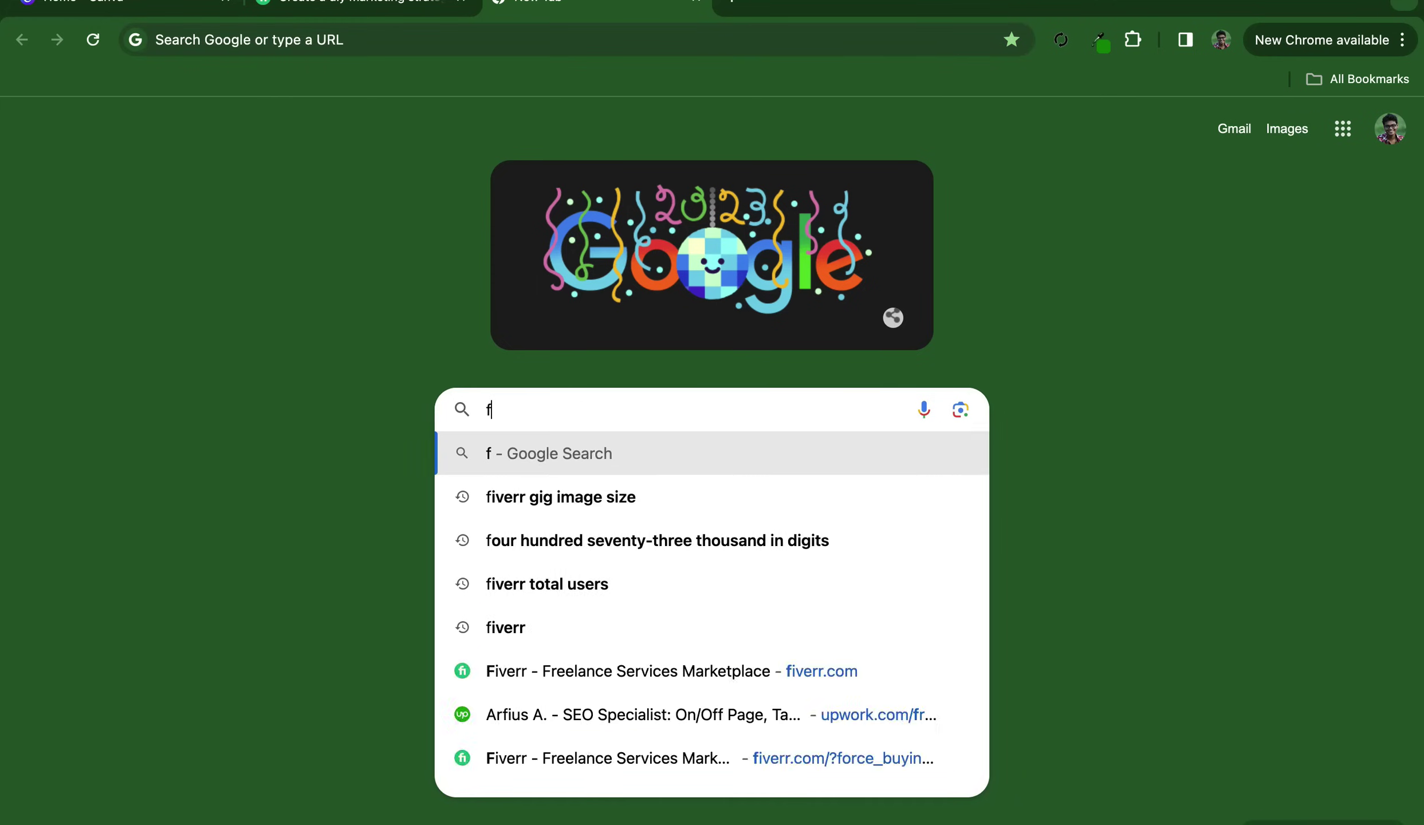
pyautogui.write('iverr')
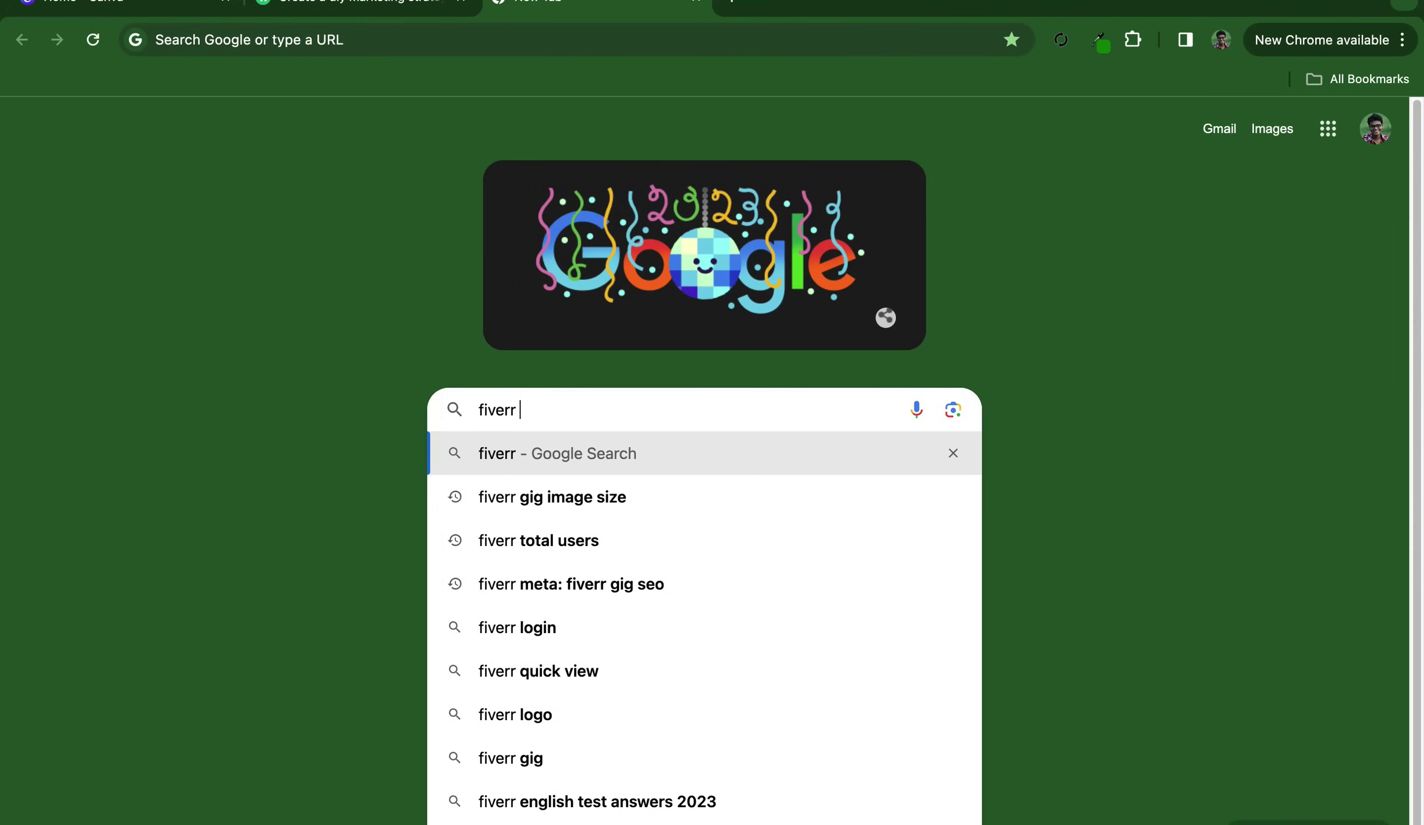
pyautogui.click(552, 497)
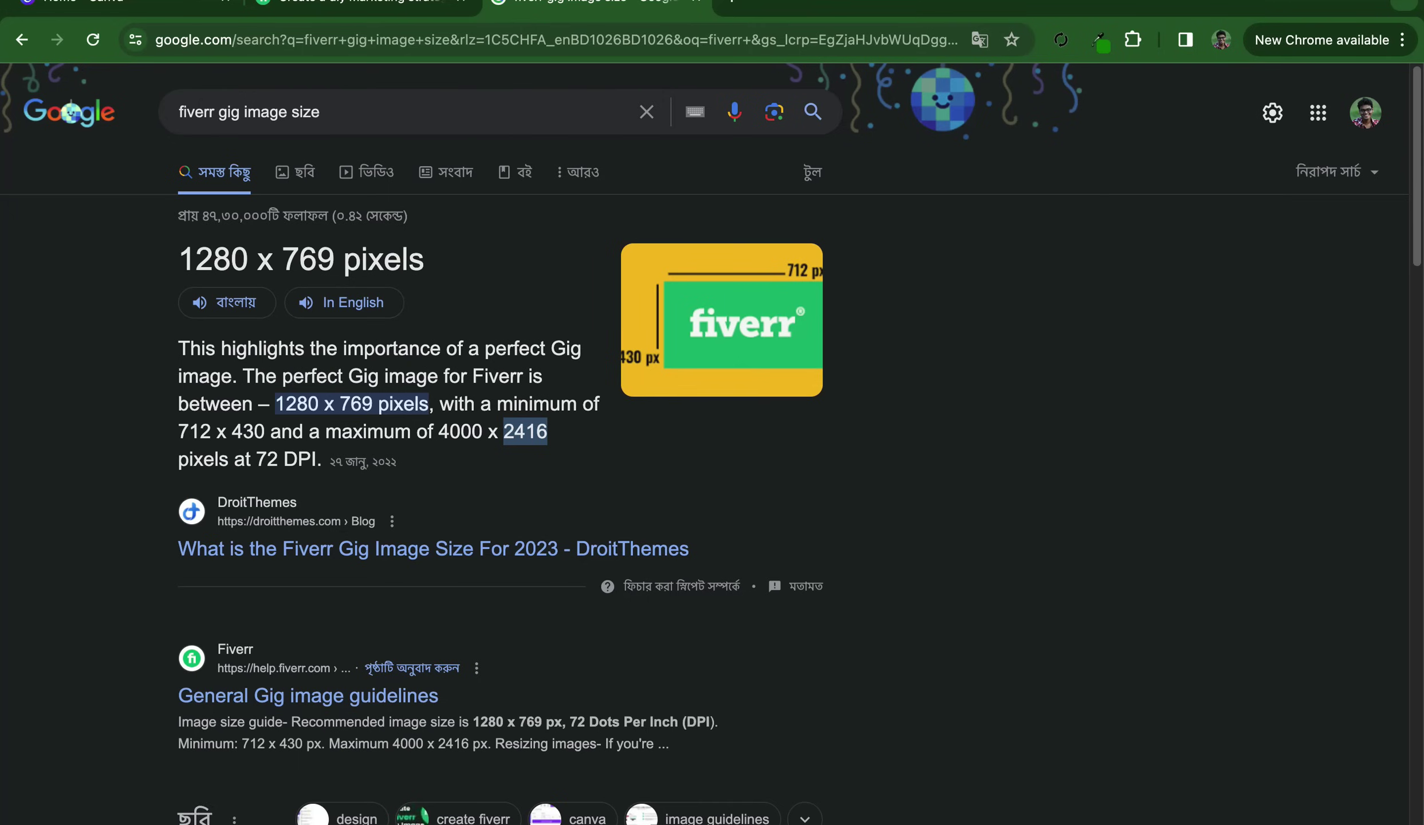
pyautogui.moveTo(179, 259); pyautogui.dragTo(425, 260)
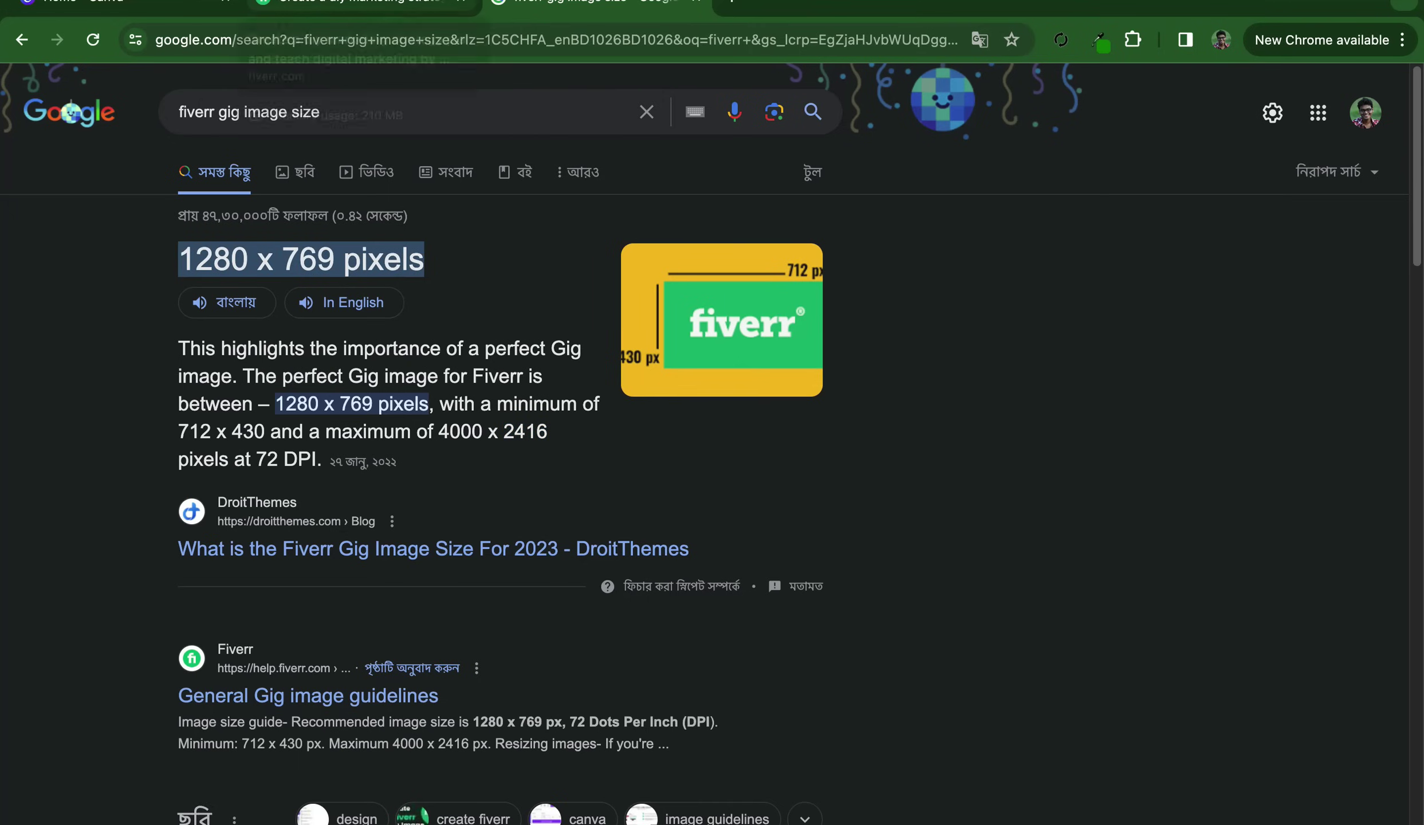
# Recheck the Fiverr gig page and the size results, then return to Canva's home page
pyautogui.click(355, 7)
pyautogui.scroll(-2, 687, 711)
pyautogui.scroll(-2, 687, 710)
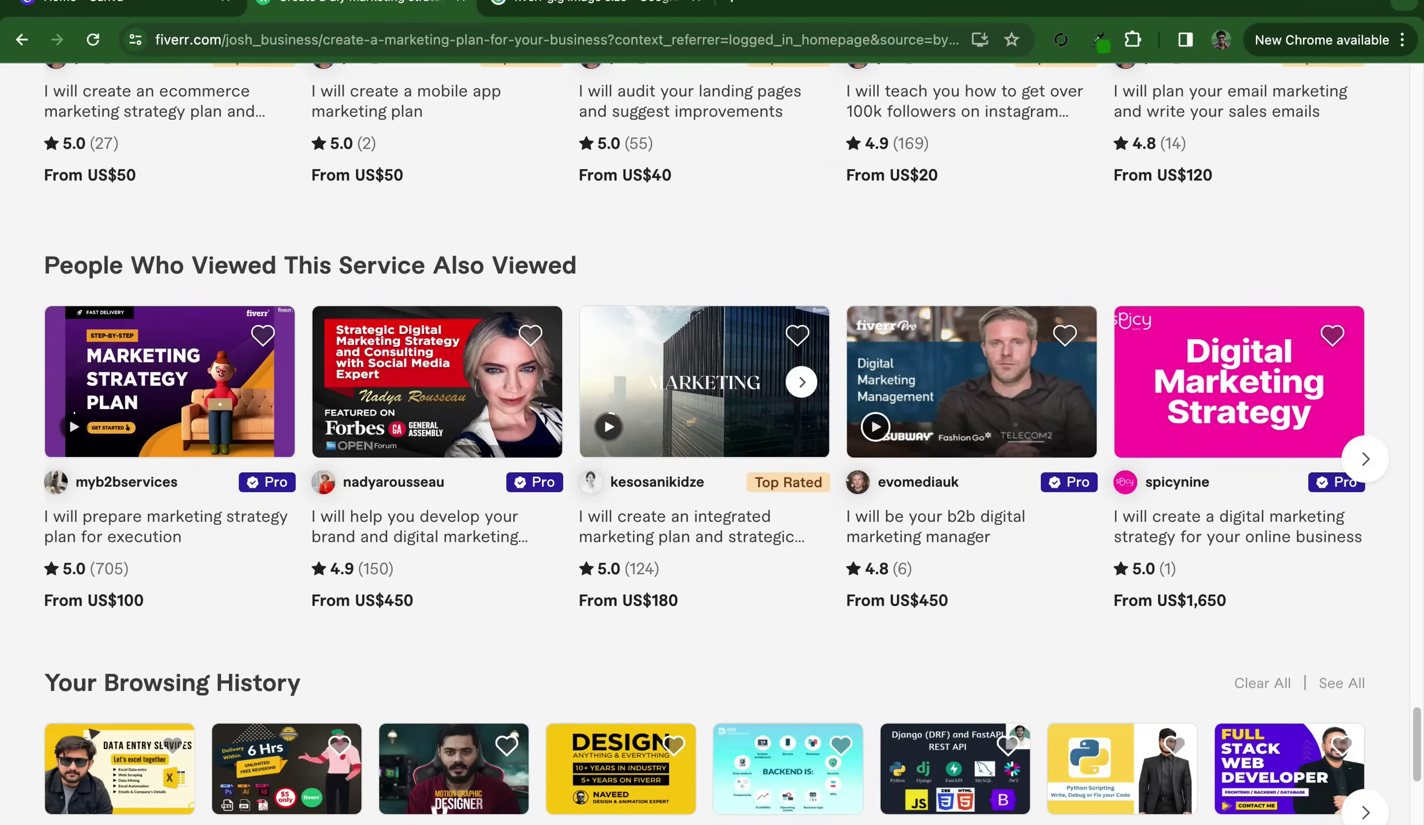
pyautogui.scroll(-2, 802, 372)
pyautogui.scroll(-5, 802, 373)
pyautogui.scroll(2, 802, 372)
pyautogui.scroll(4, 802, 372)
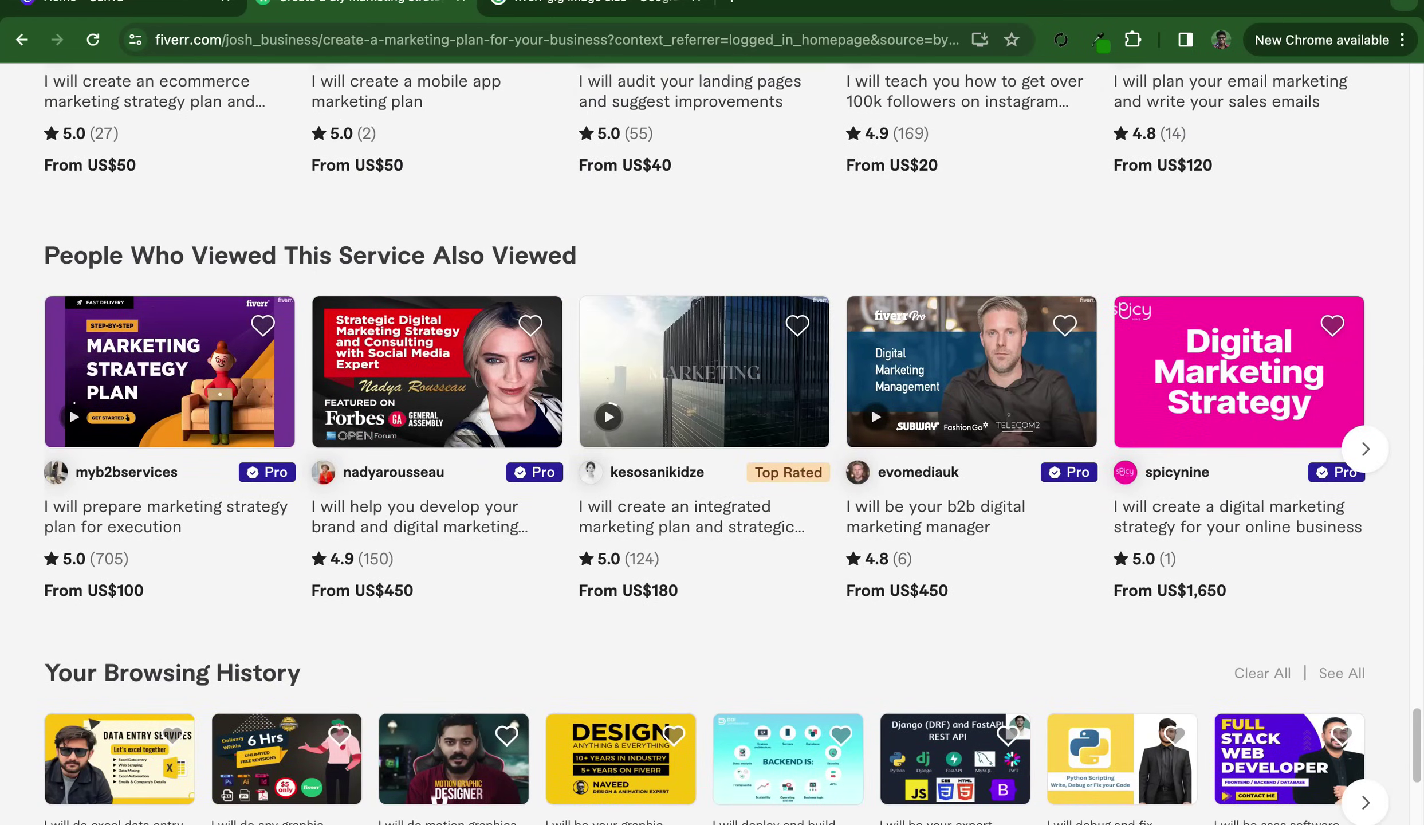
pyautogui.click(595, 7)
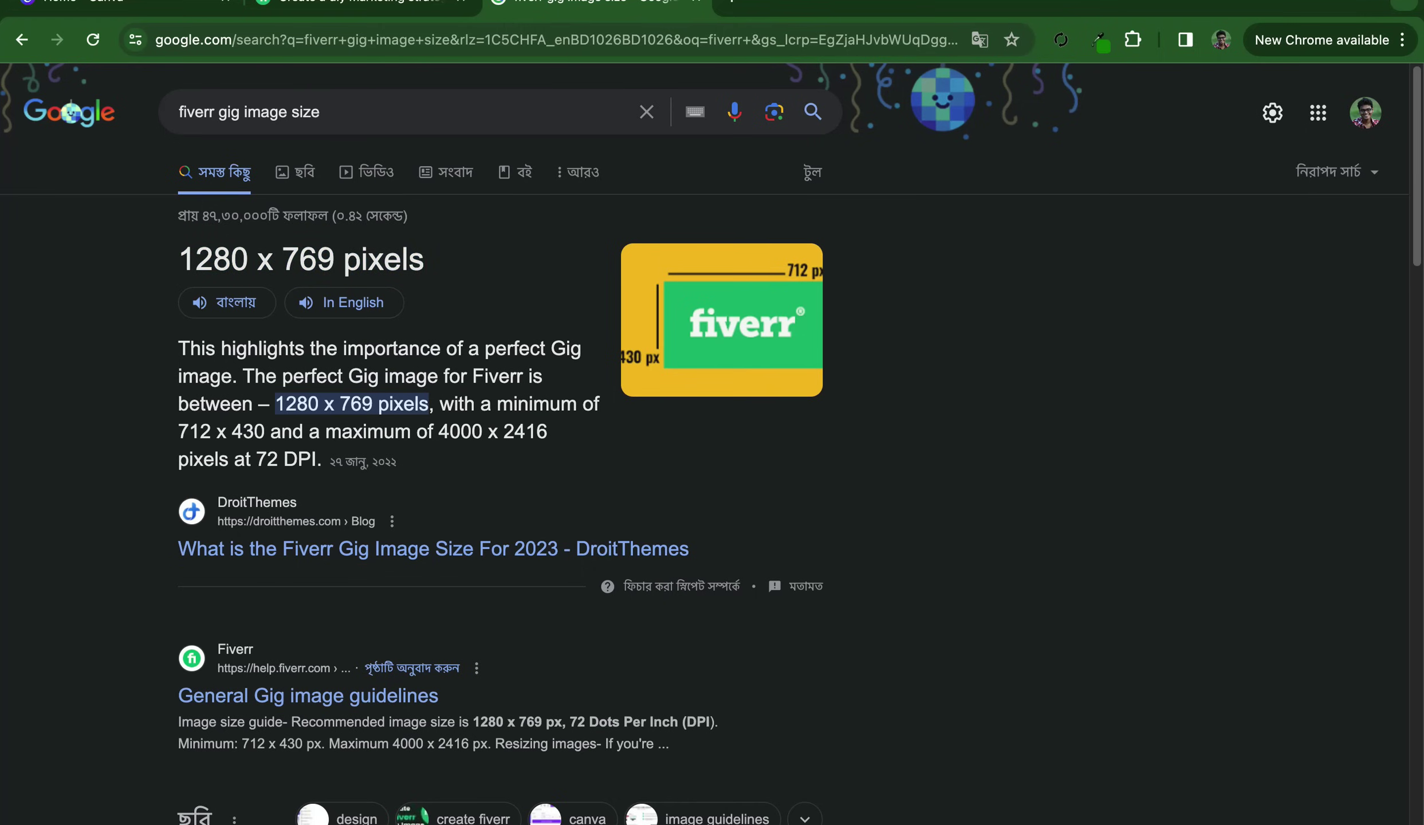
pyautogui.click(132, 4)
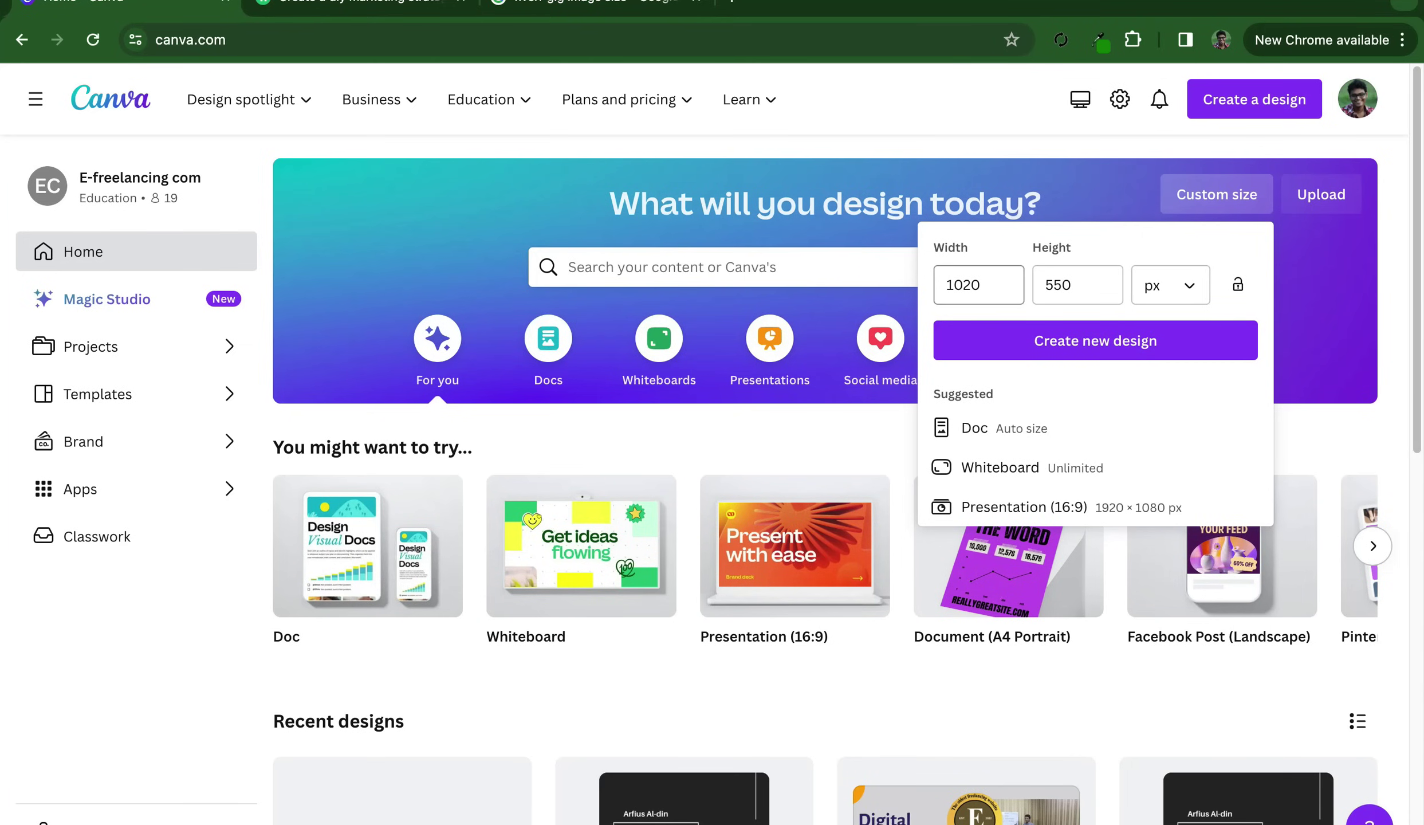
# Reopen Custom size and change the width from 1020 to 1280
pyautogui.click(688, 267)
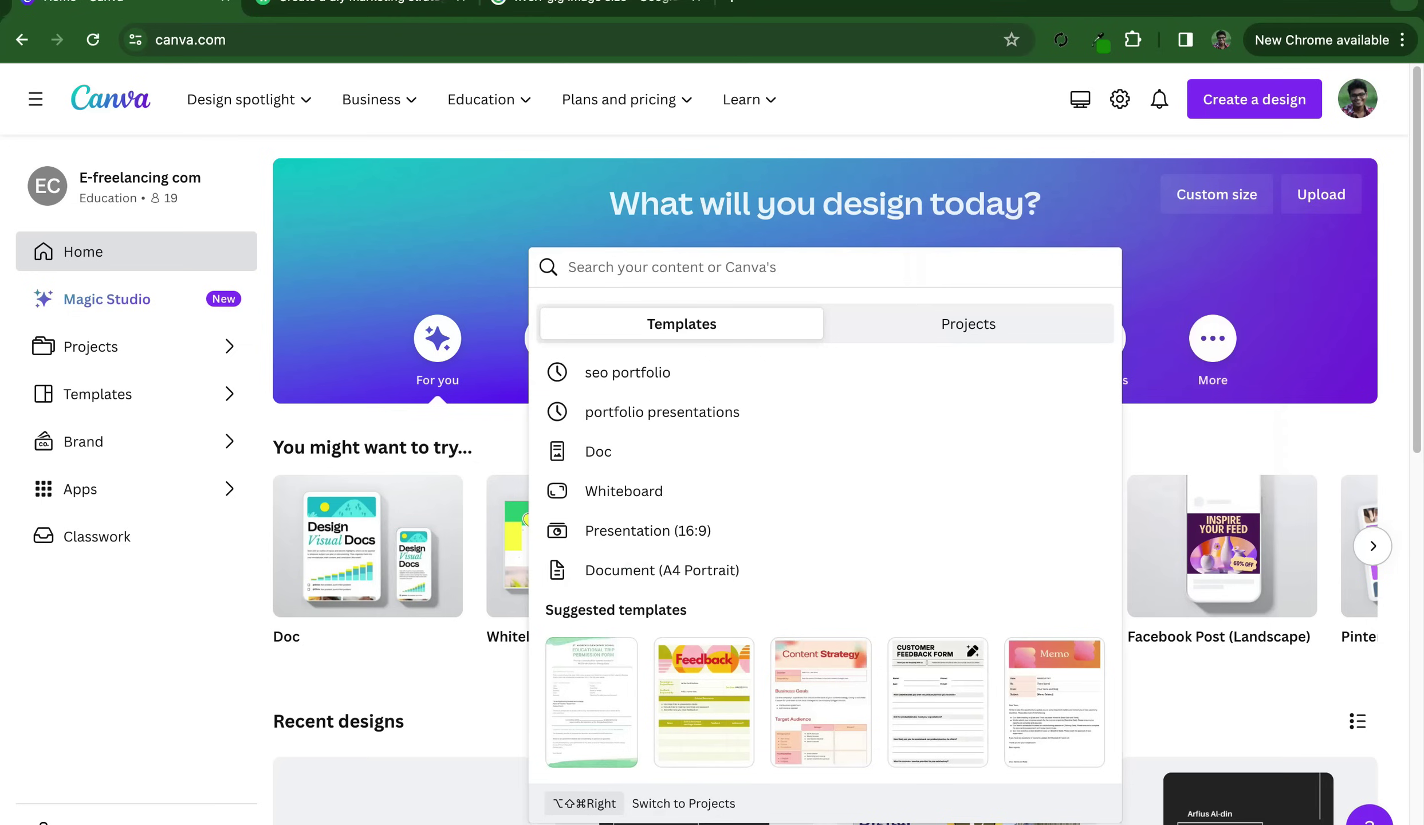
pyautogui.click(1216, 194)
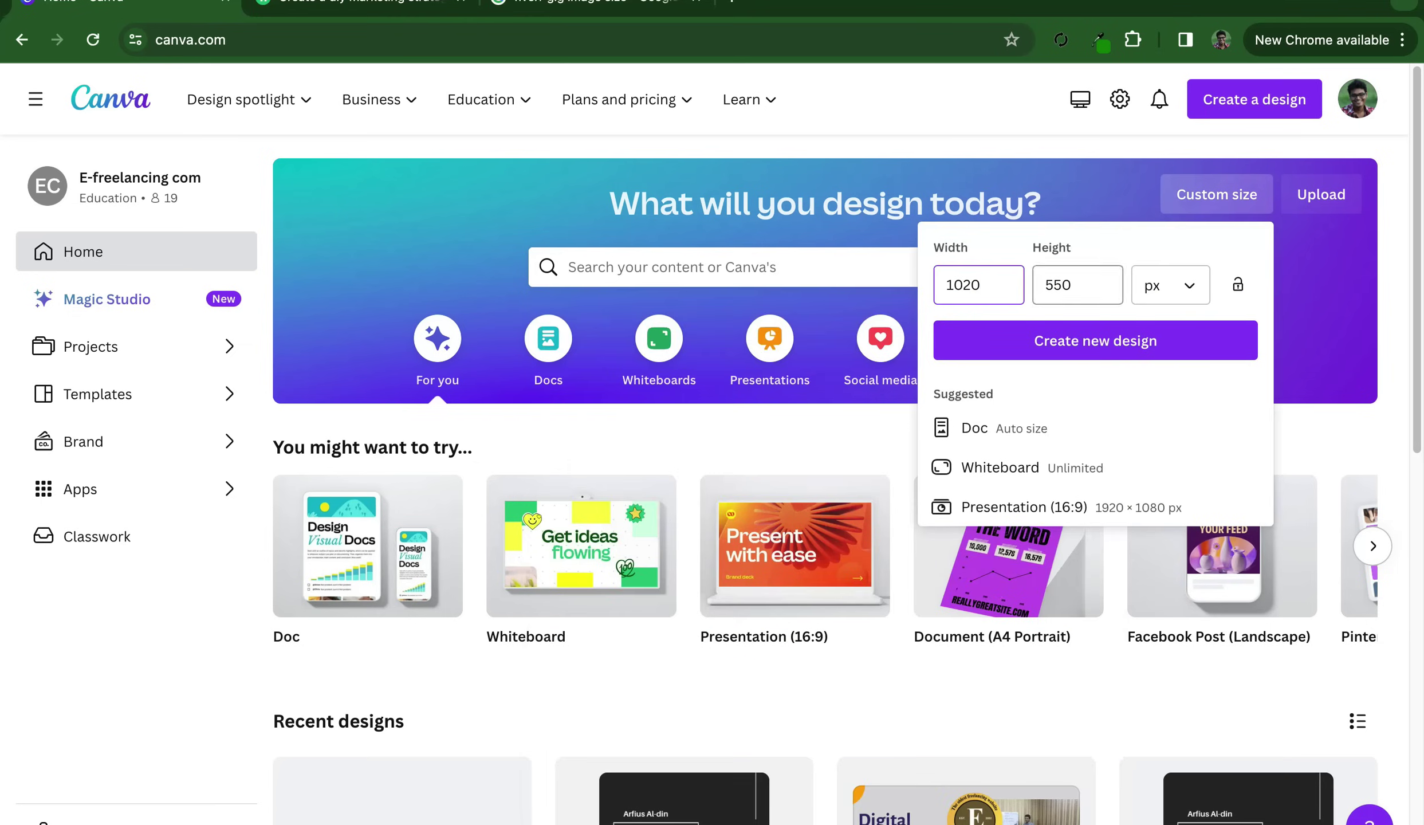
pyautogui.click(596, 3)
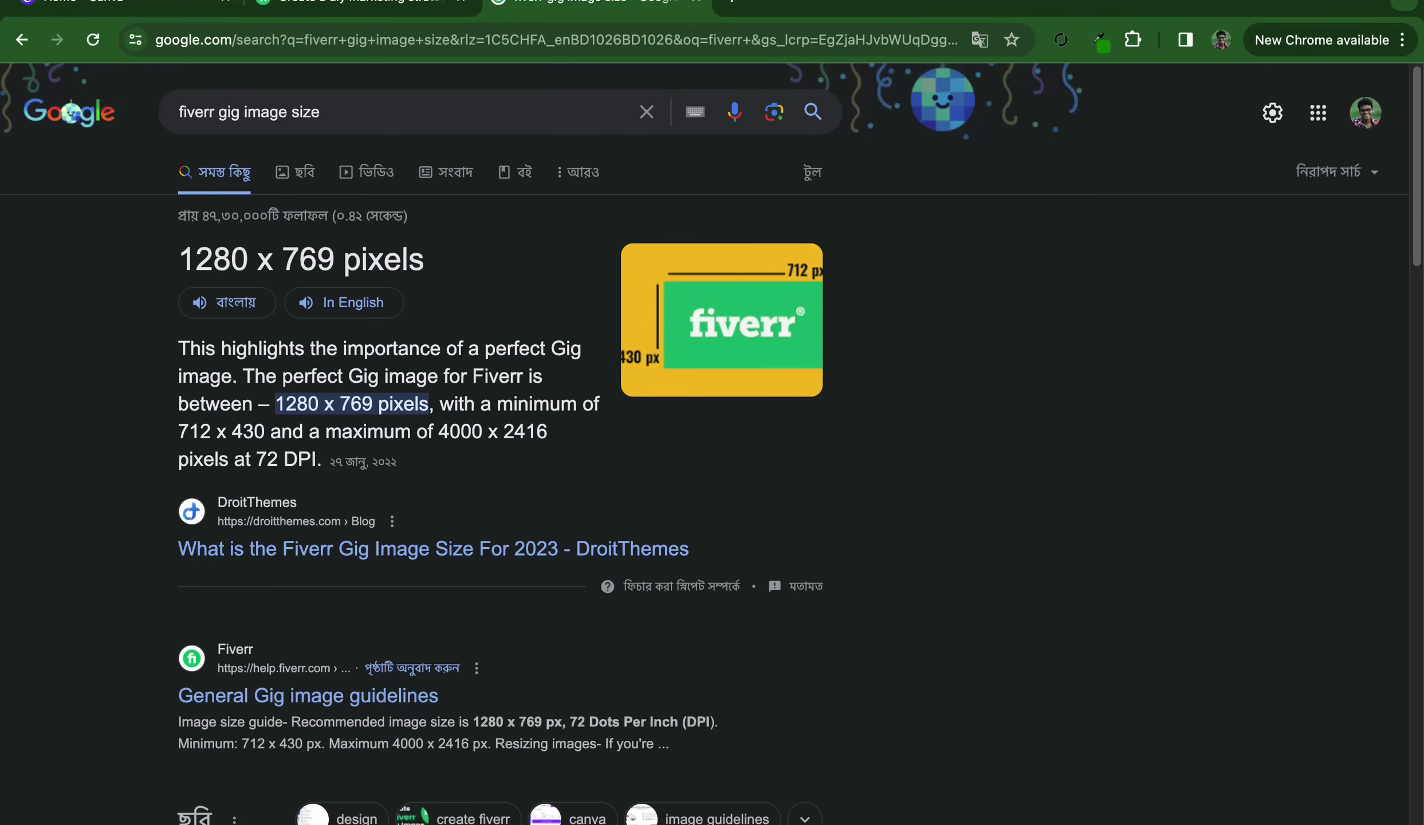
pyautogui.hotkey('ctrl', '1')
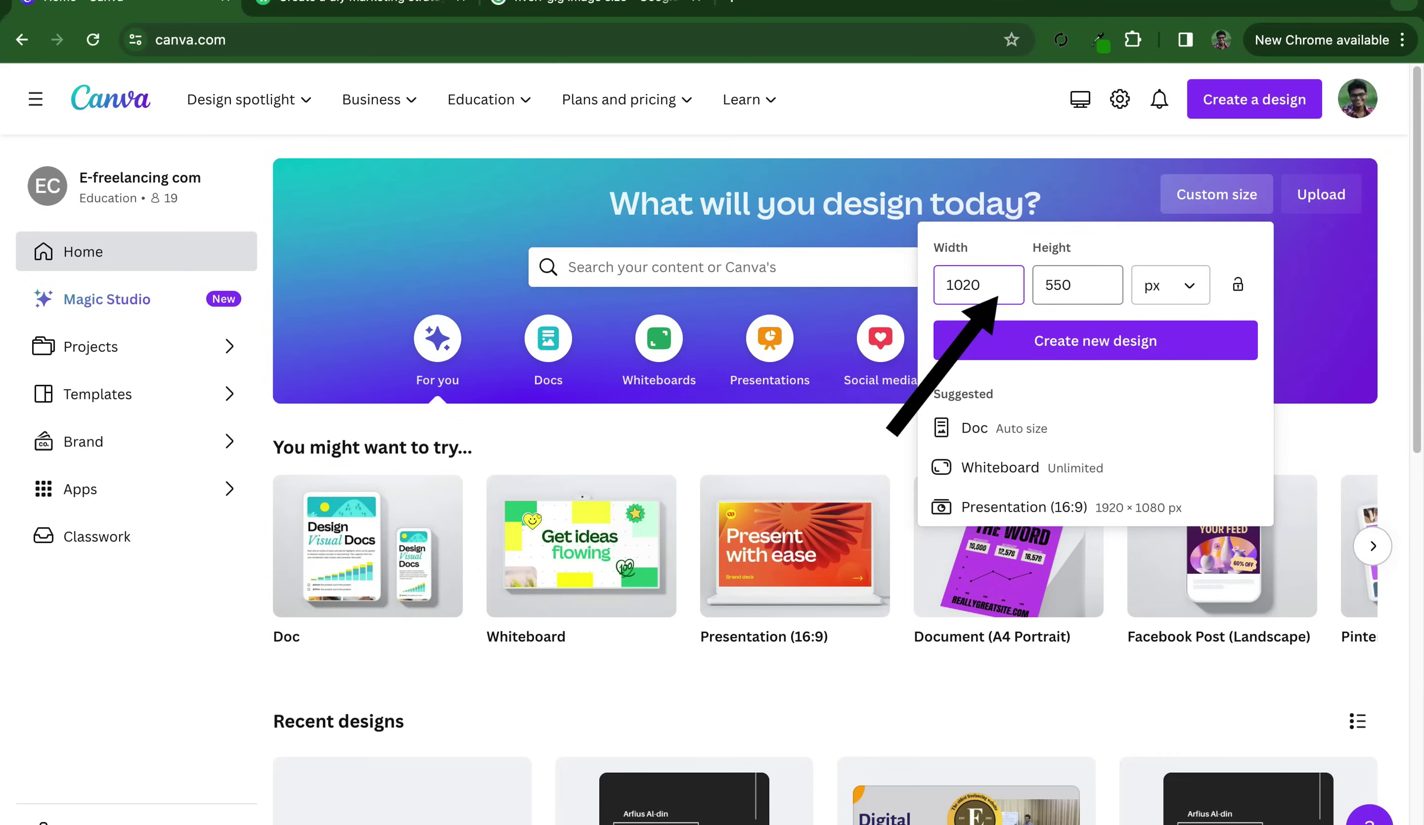
pyautogui.press('BackSpace')
pyautogui.press('BackSpace')
pyautogui.press('BackSpace')
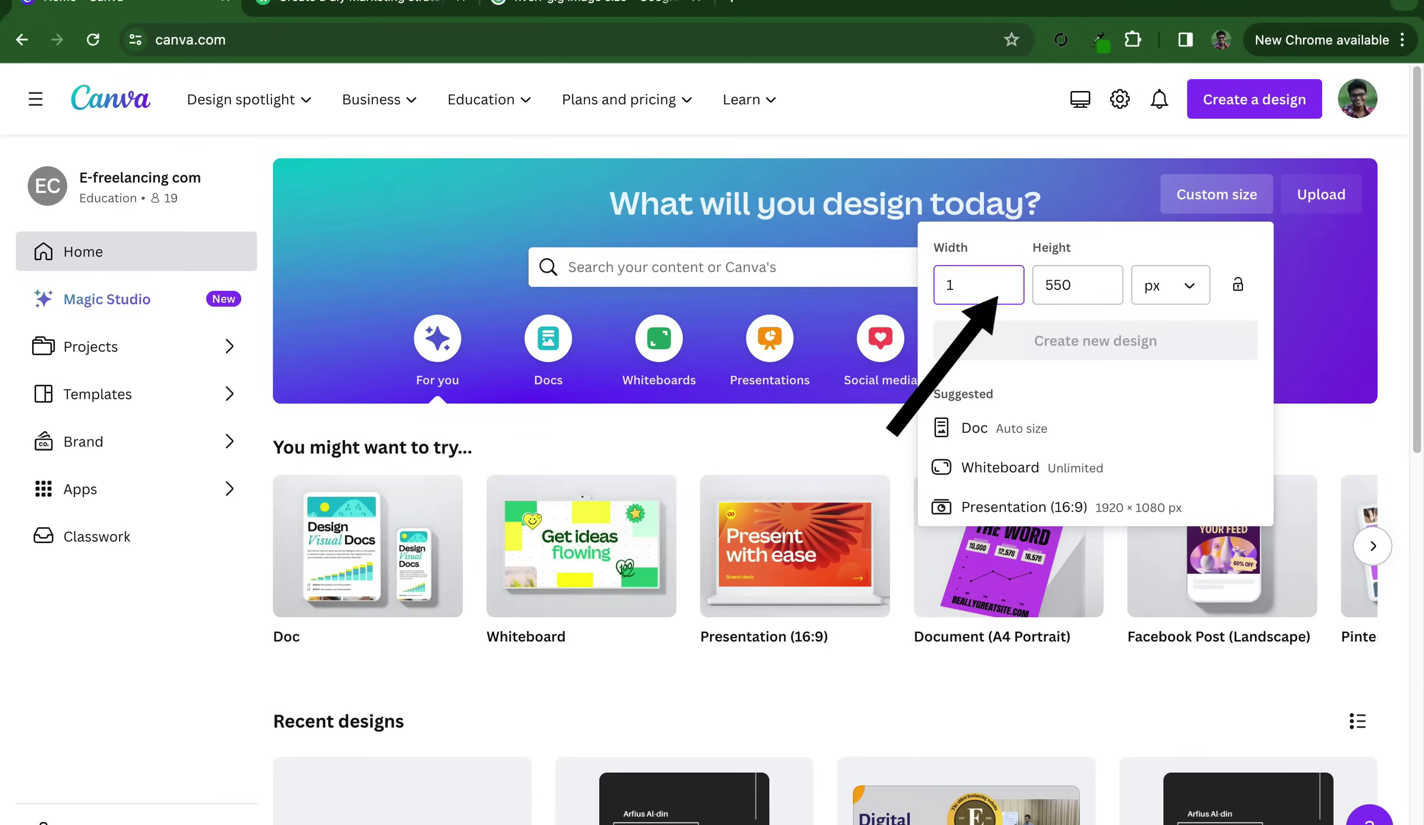
pyautogui.write('280')
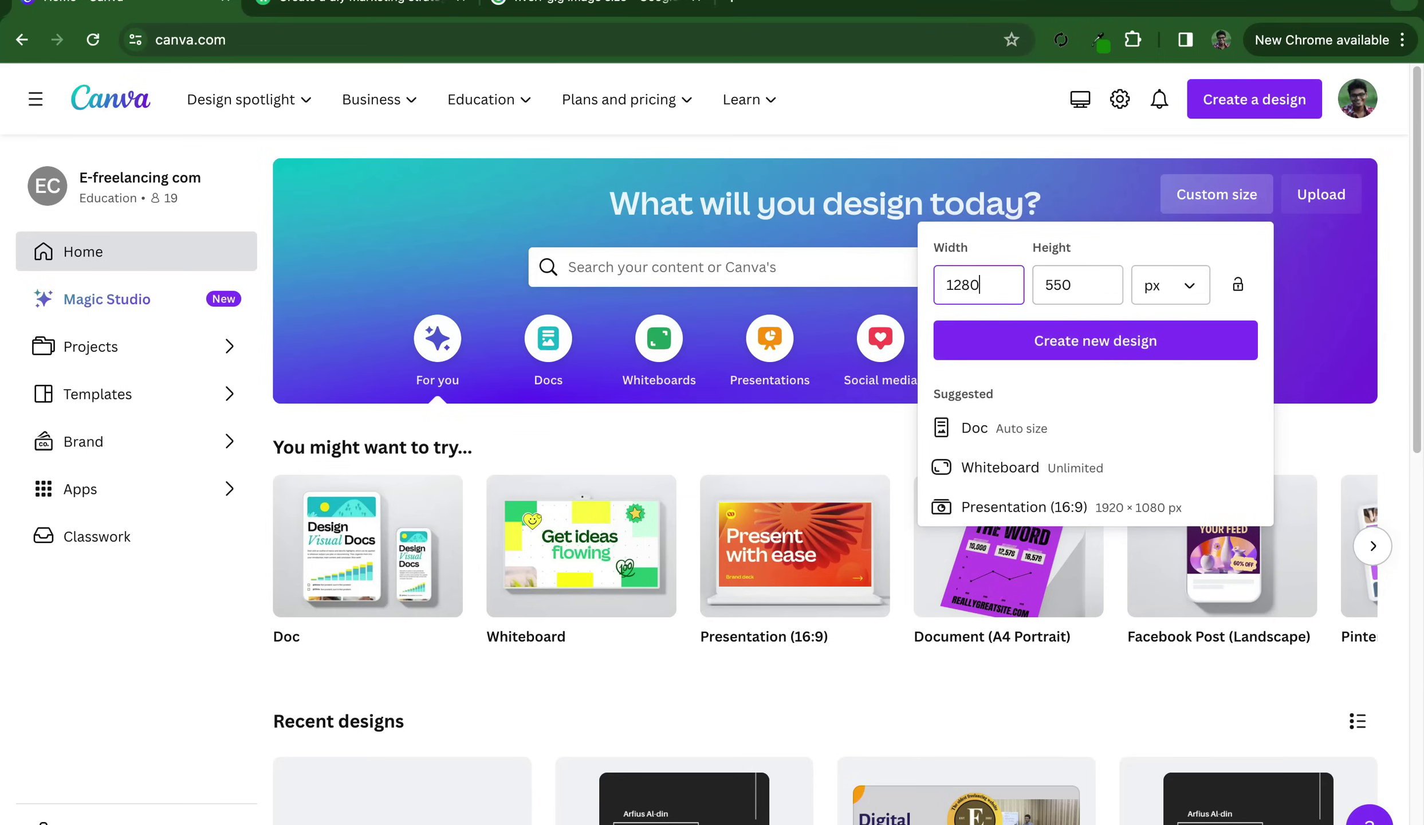
# Set the height to 769 px, lock the aspect ratio, and create the design
pyautogui.hotkey('ctrl', '3')
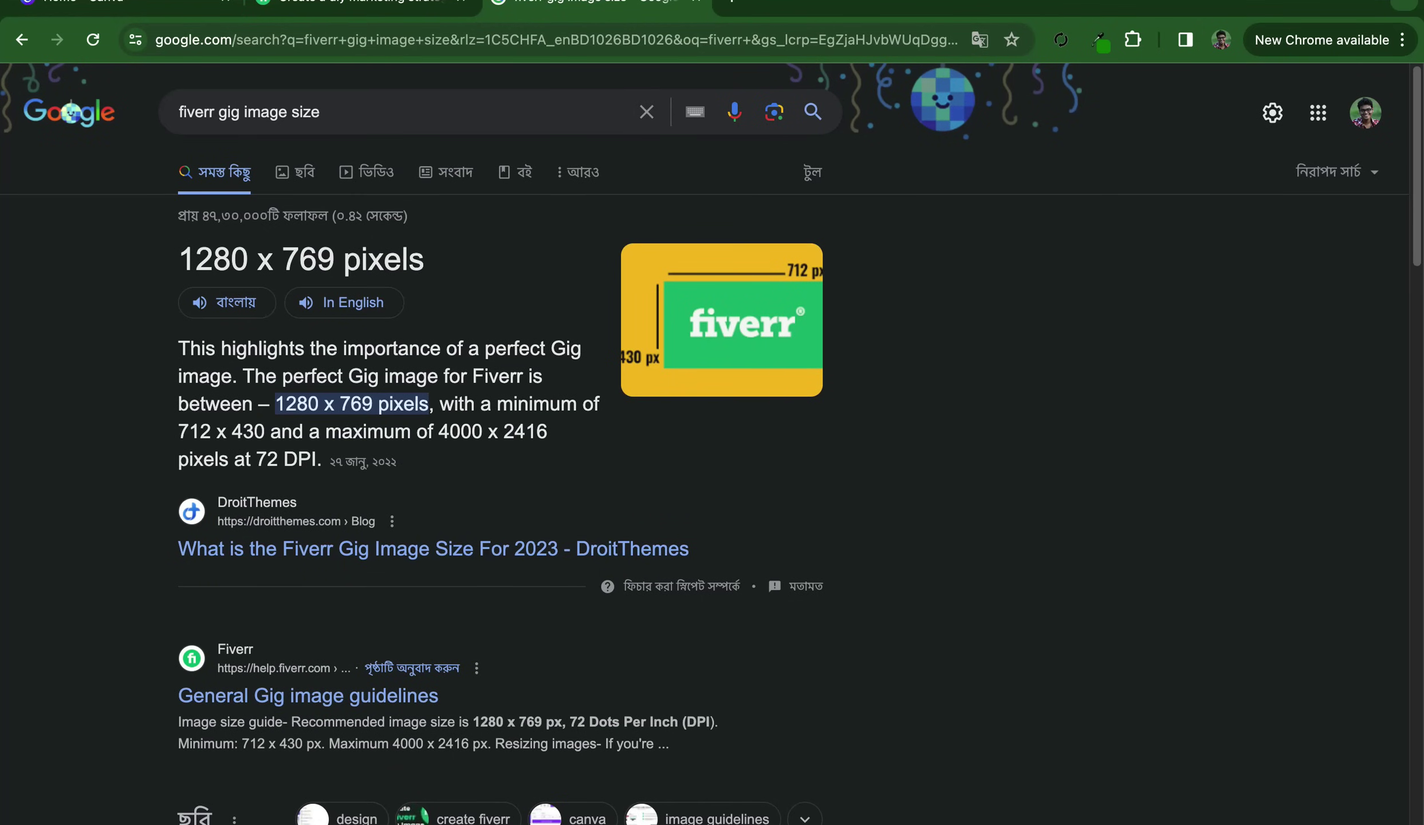
pyautogui.hotkey('ctrl', '1')
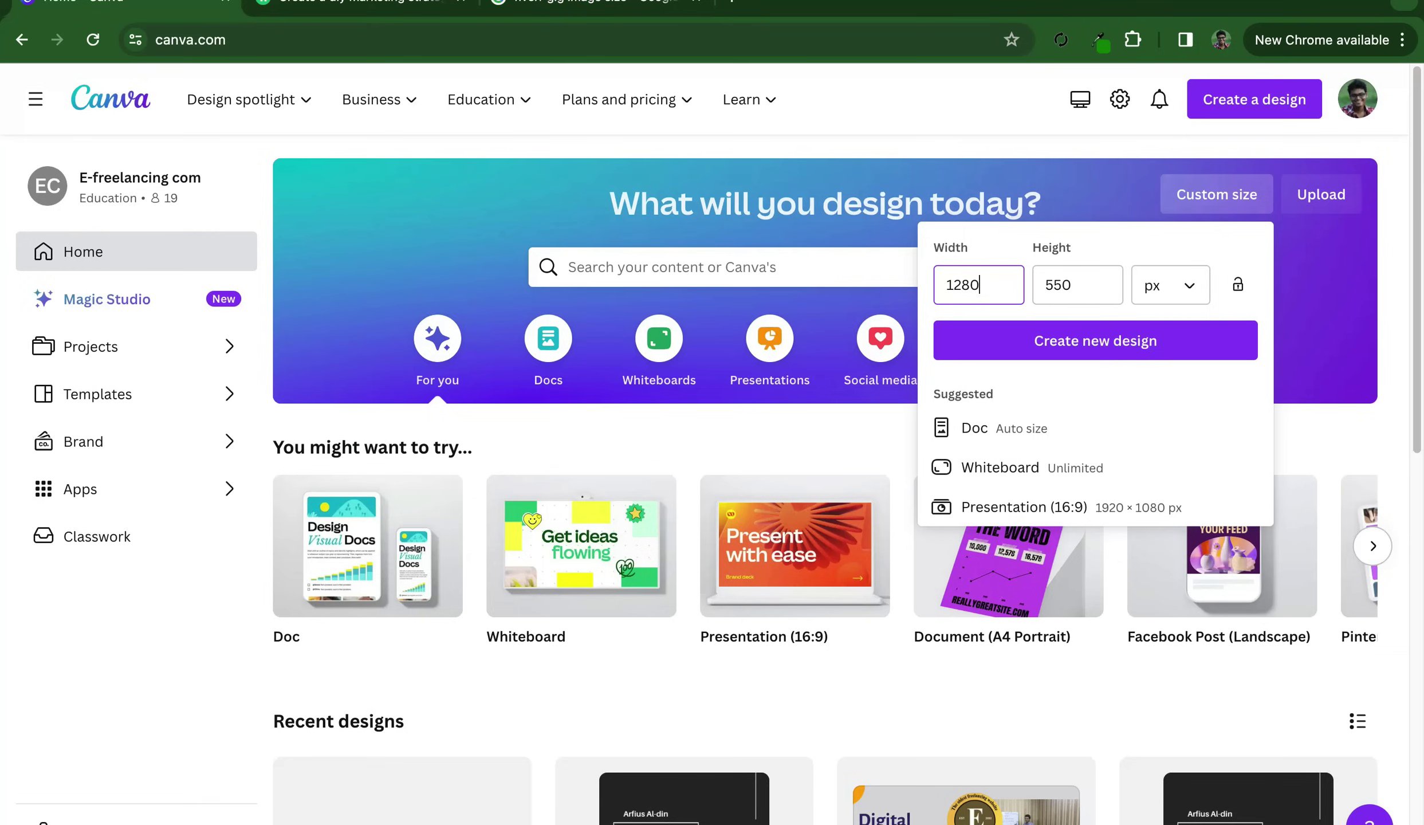
pyautogui.press('Tab')
pyautogui.write('769')
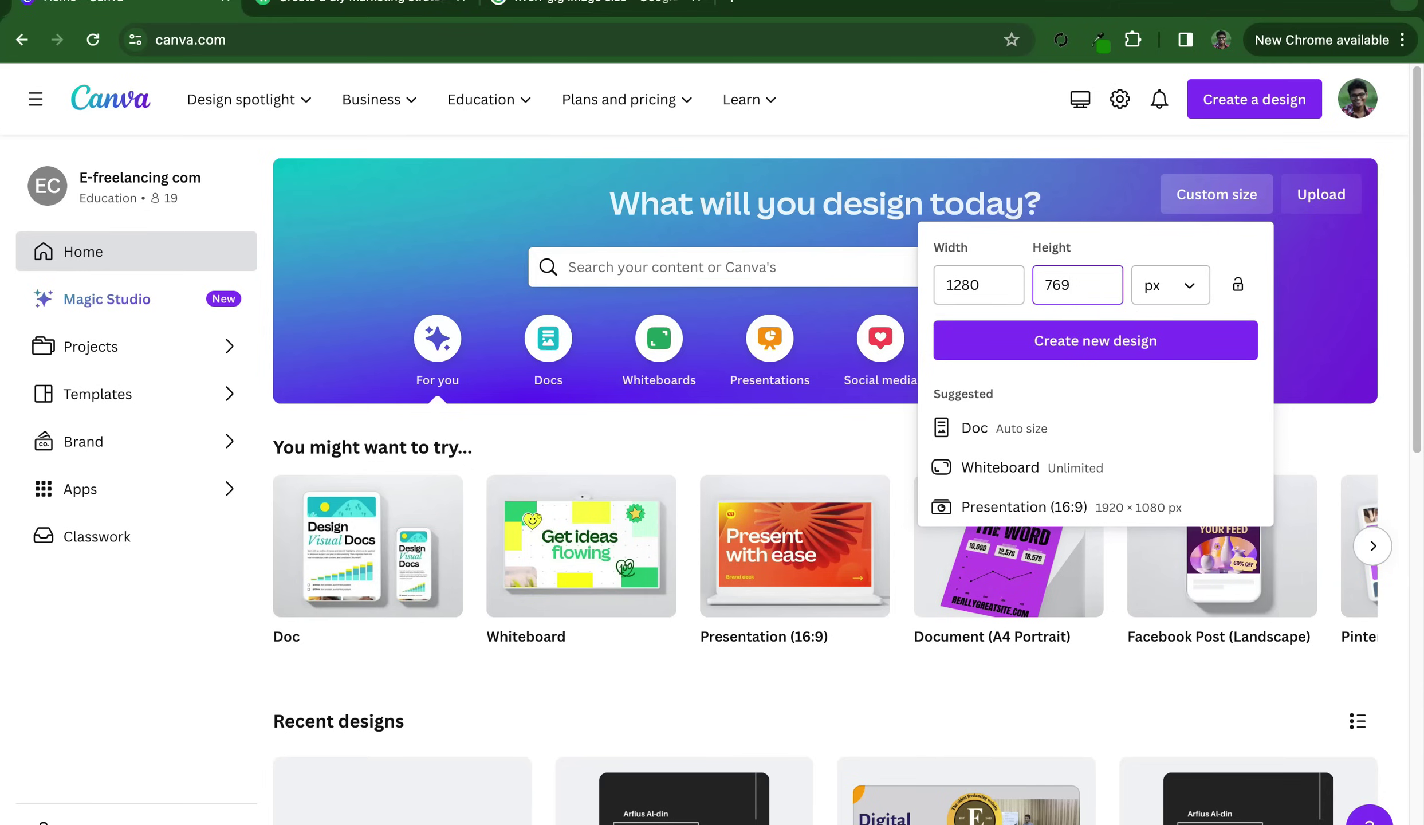
pyautogui.click(1237, 284)
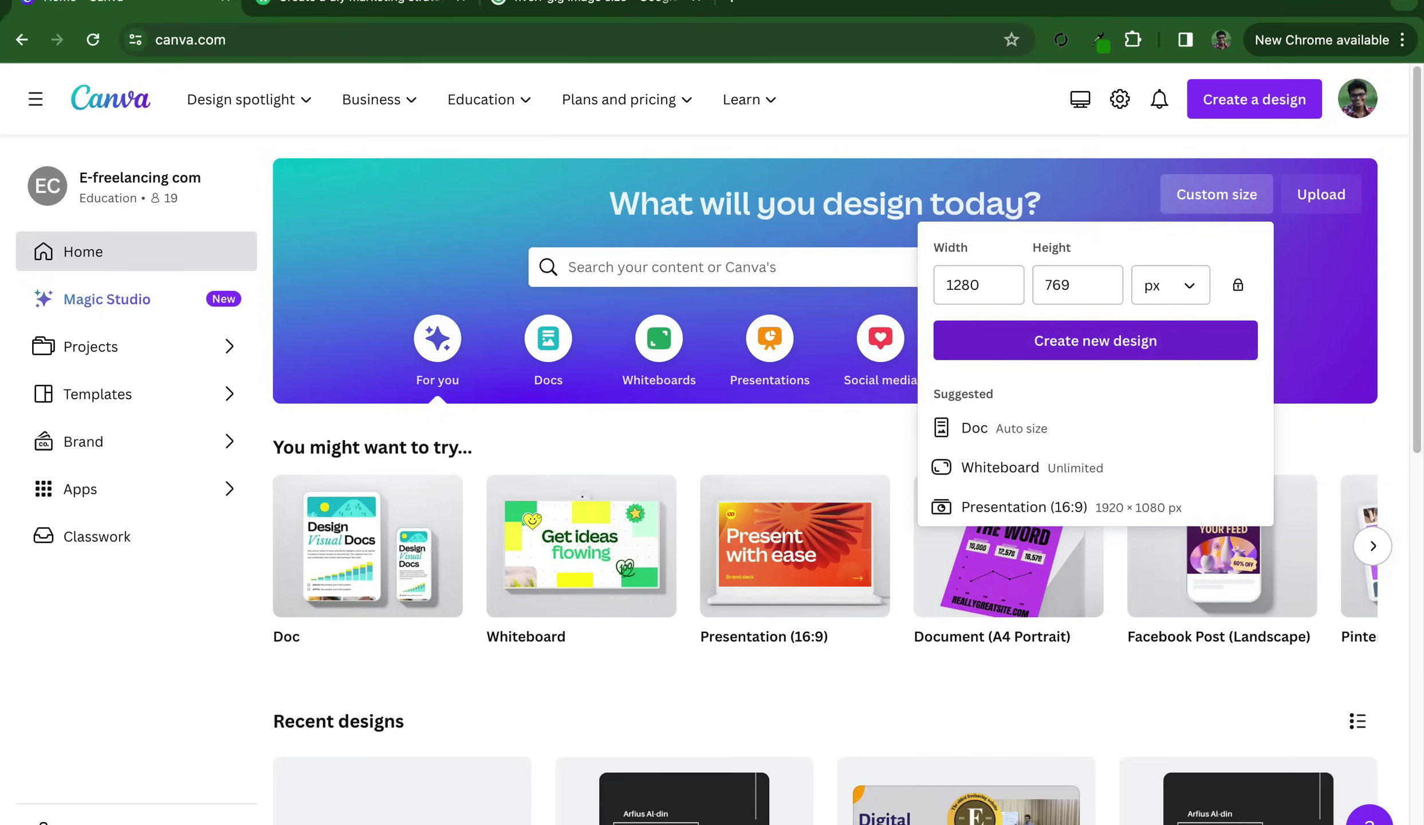
pyautogui.click(1095, 340)
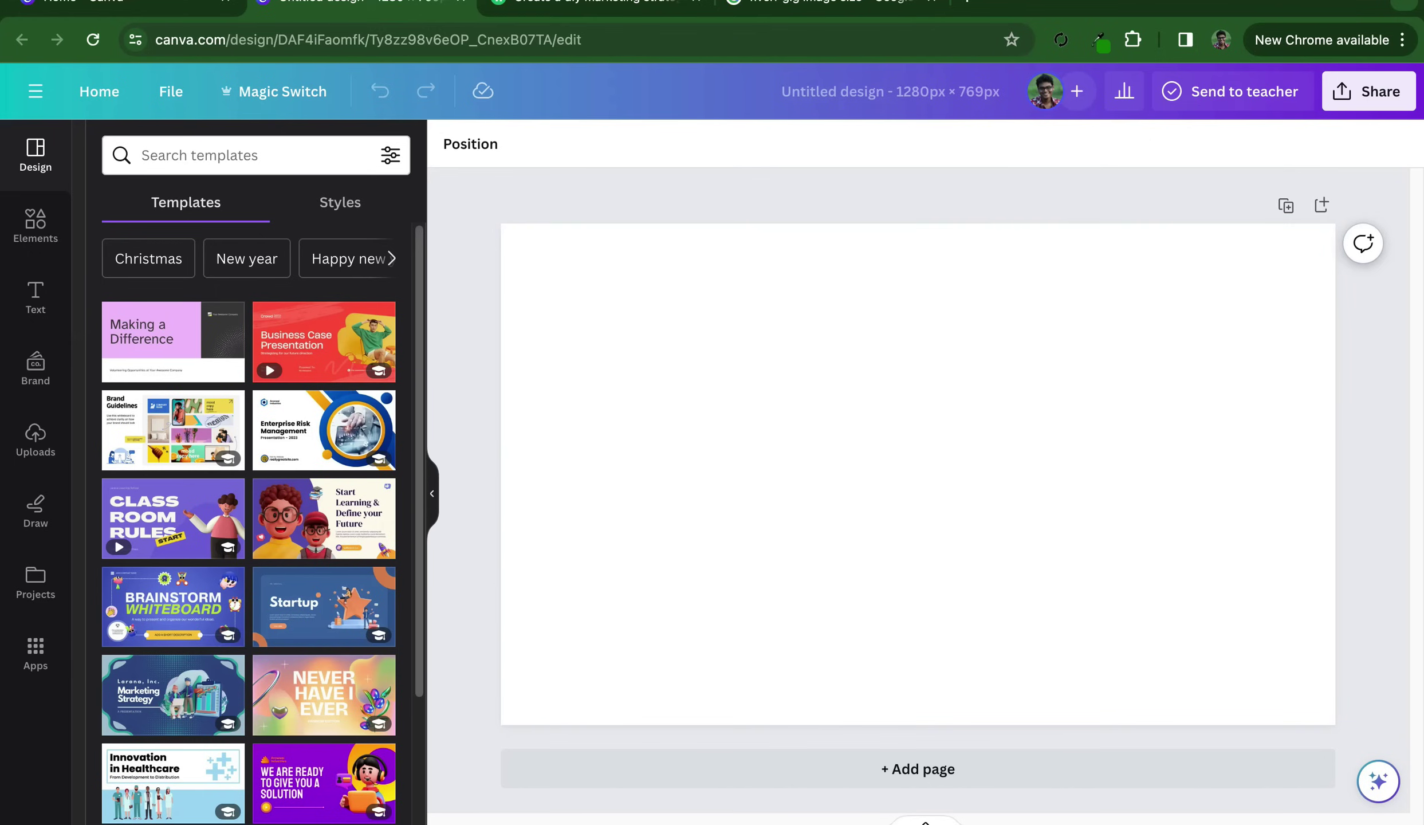
# Replace the 'Untitled design' title with 'fiverr image1'
pyautogui.click(890, 91)
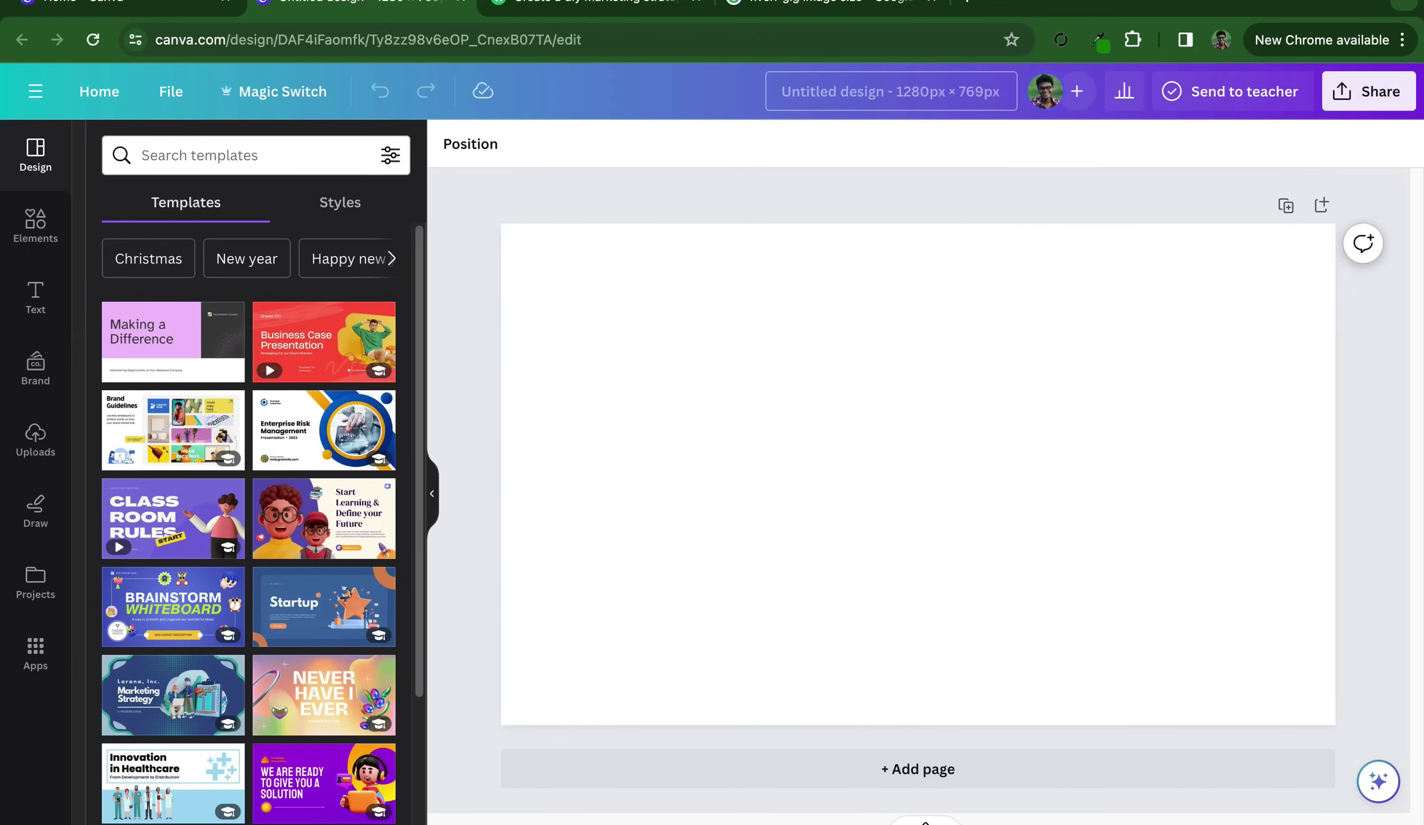
pyautogui.press('BackSpace')
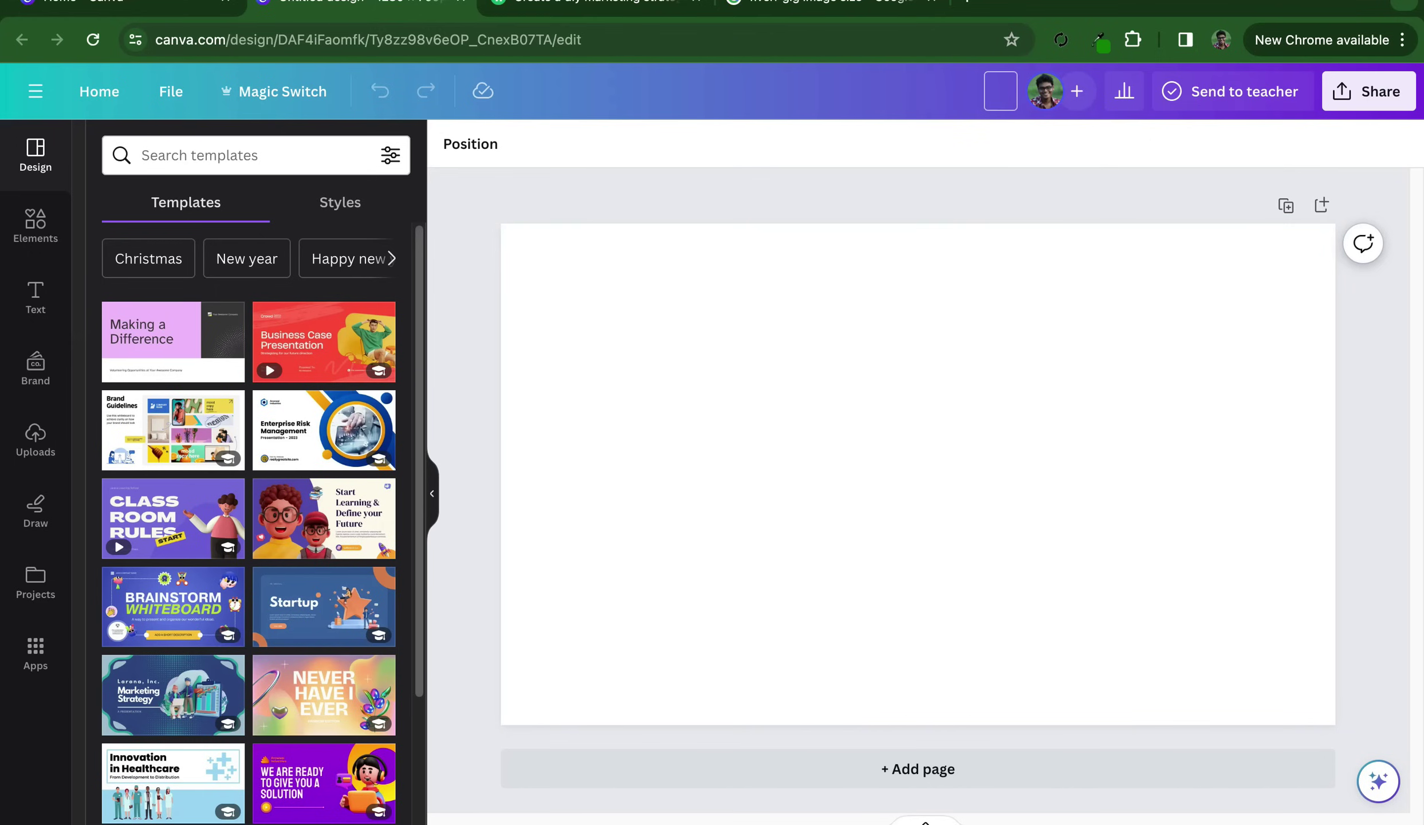
pyautogui.write('fiverr')
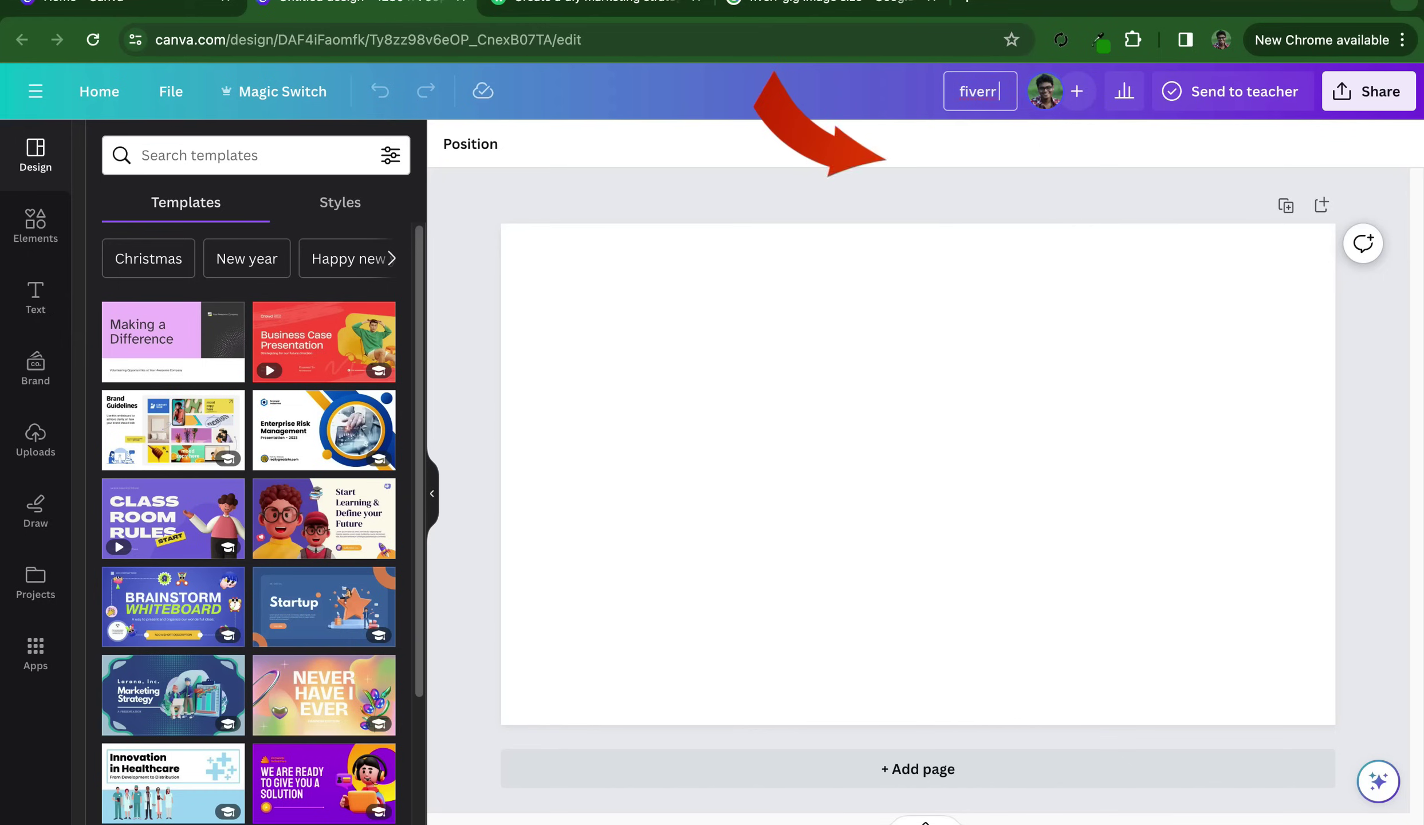
pyautogui.write(' i')
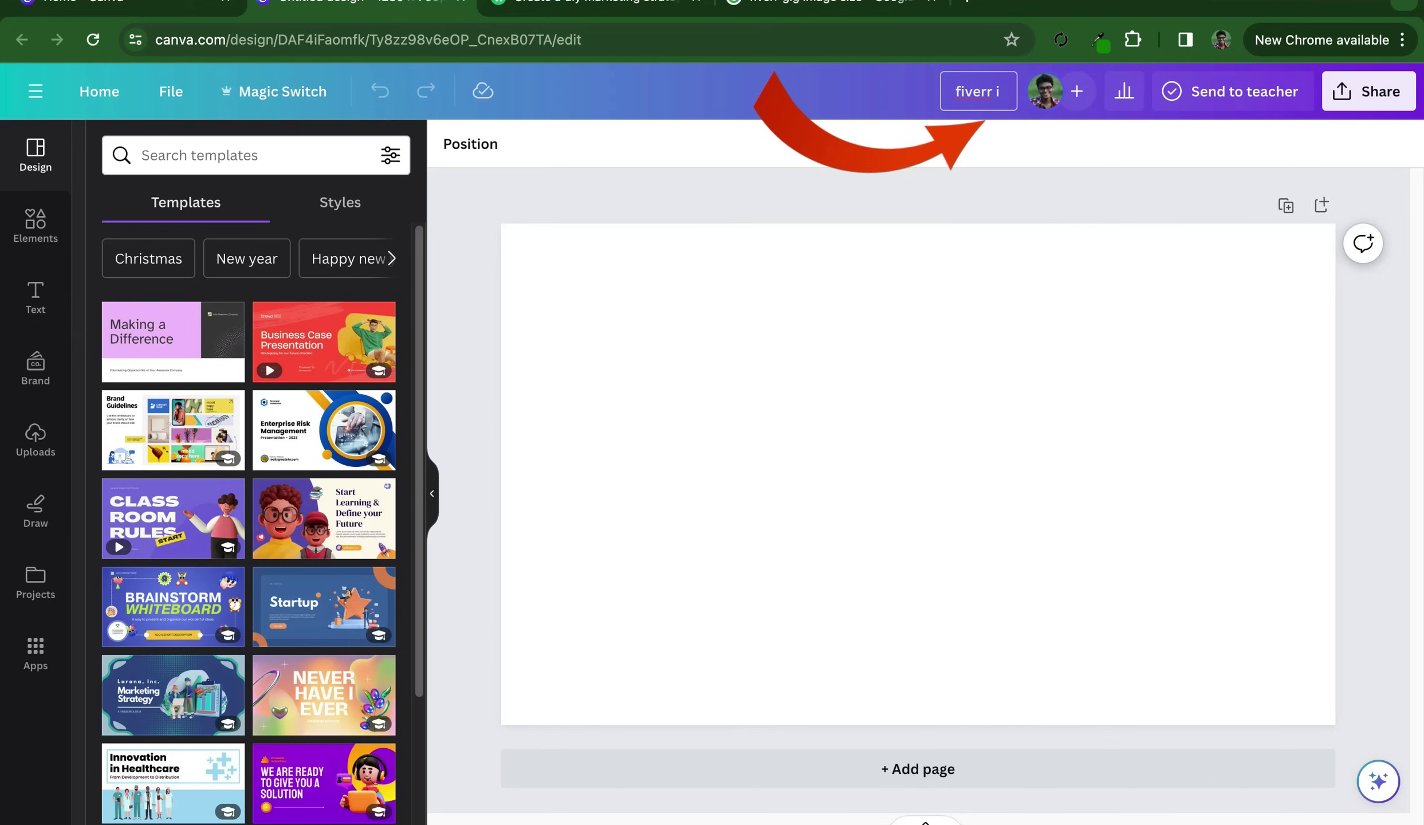
pyautogui.write('mage')
pyautogui.write('1')
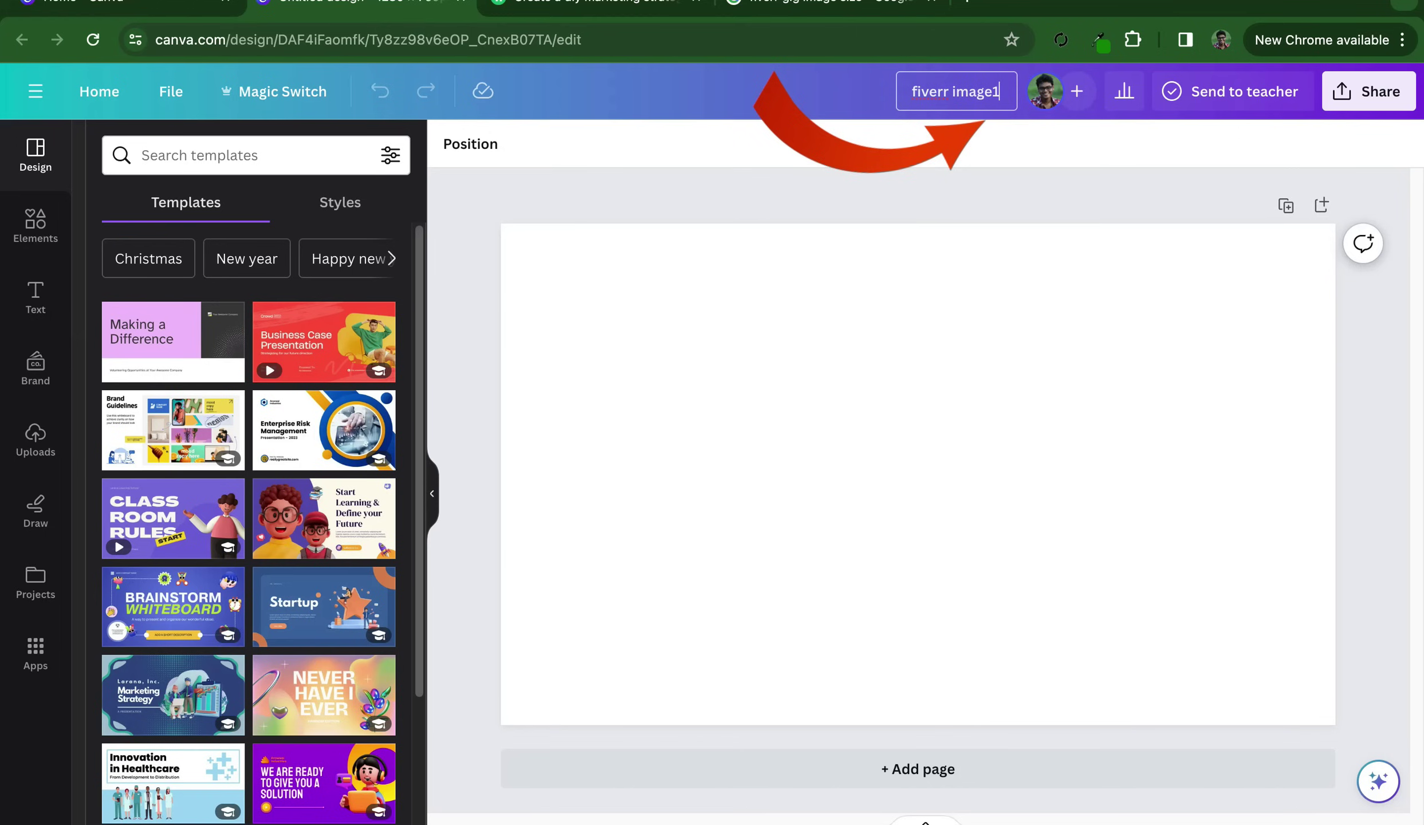
pyautogui.press('Return')
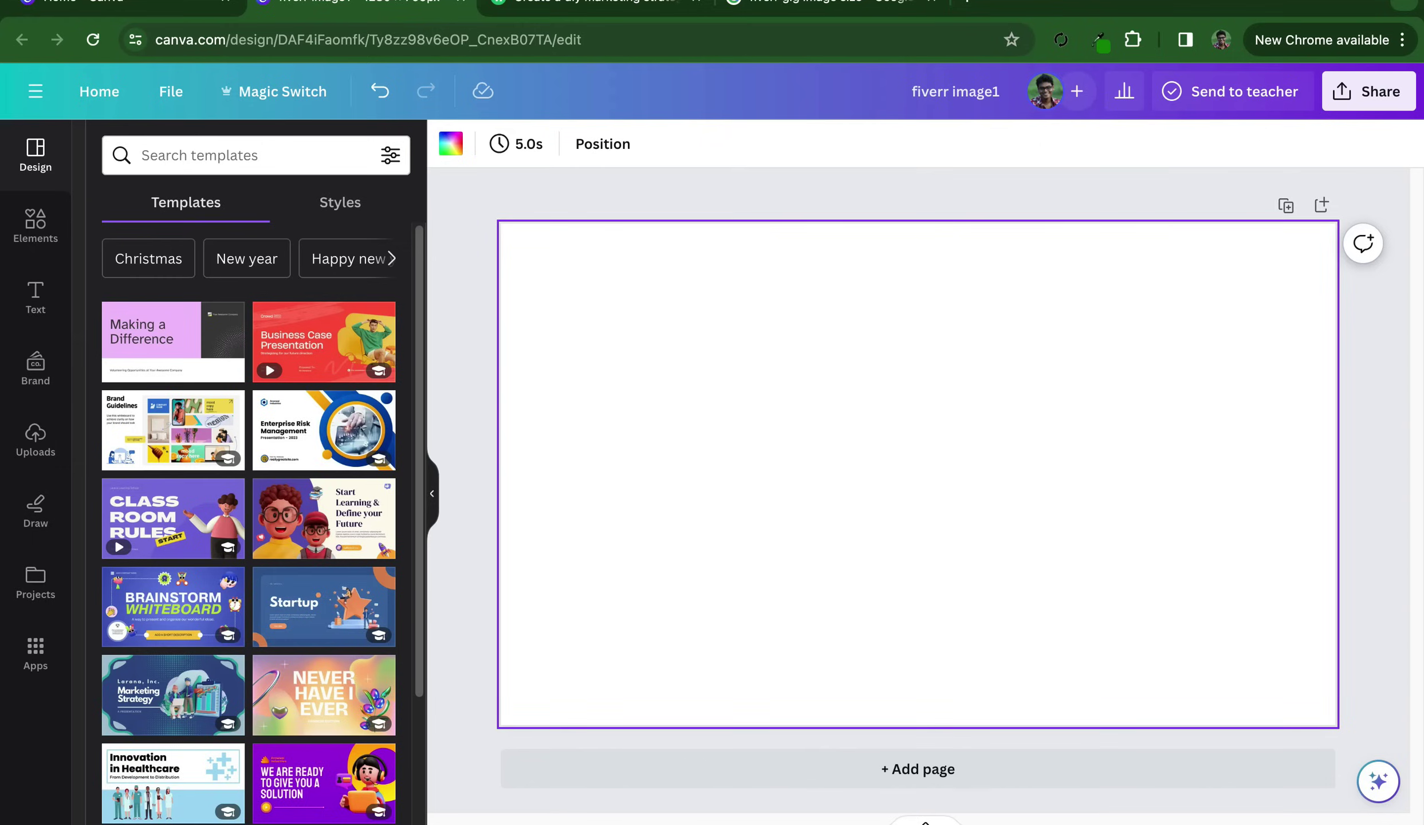
# Try grey, violet, blue, orange and green backgrounds, settling on yellow
pyautogui.click(450, 143)
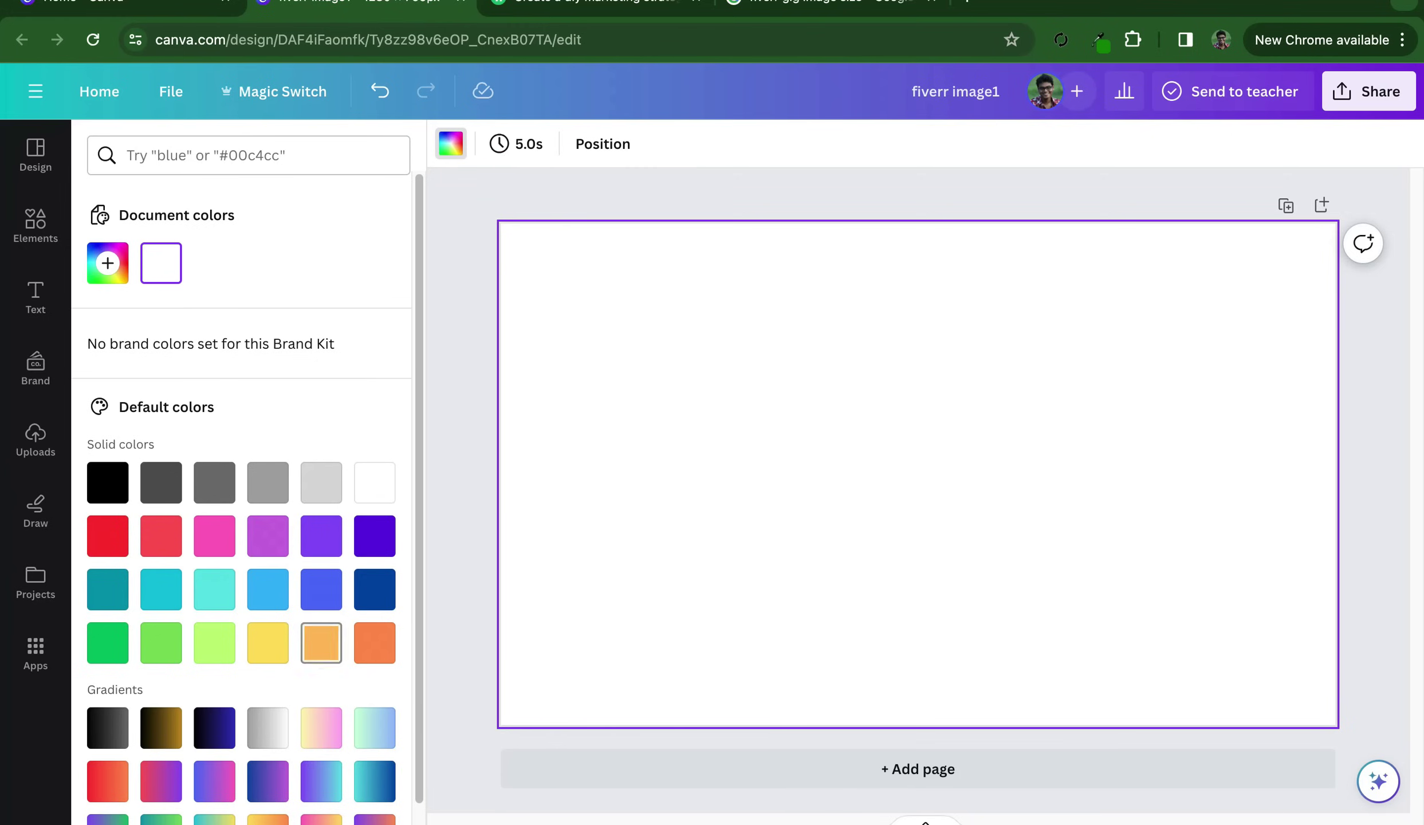
pyautogui.click(161, 482)
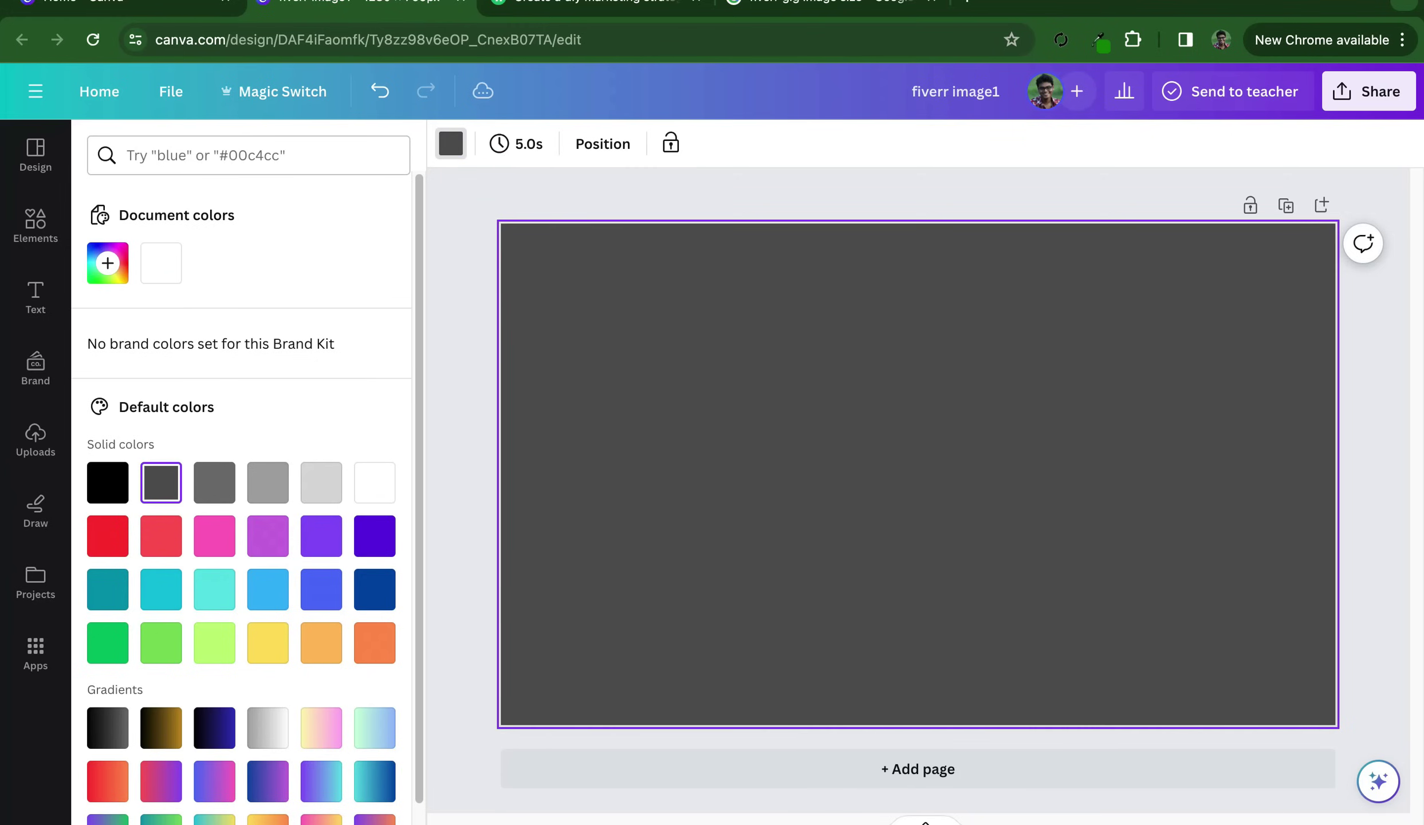
pyautogui.click(267, 482)
pyautogui.click(321, 483)
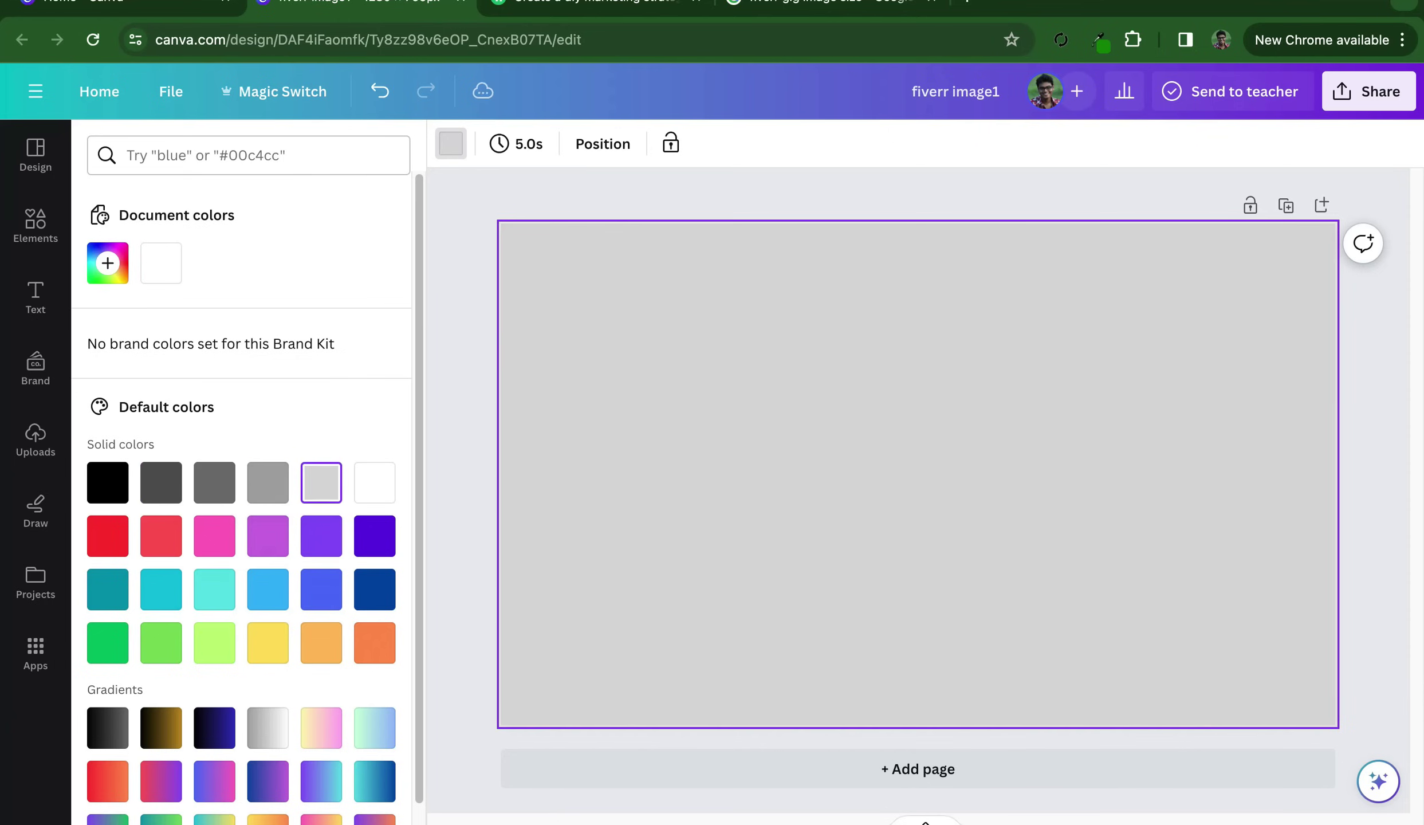
pyautogui.click(374, 535)
pyautogui.click(374, 588)
pyautogui.click(374, 642)
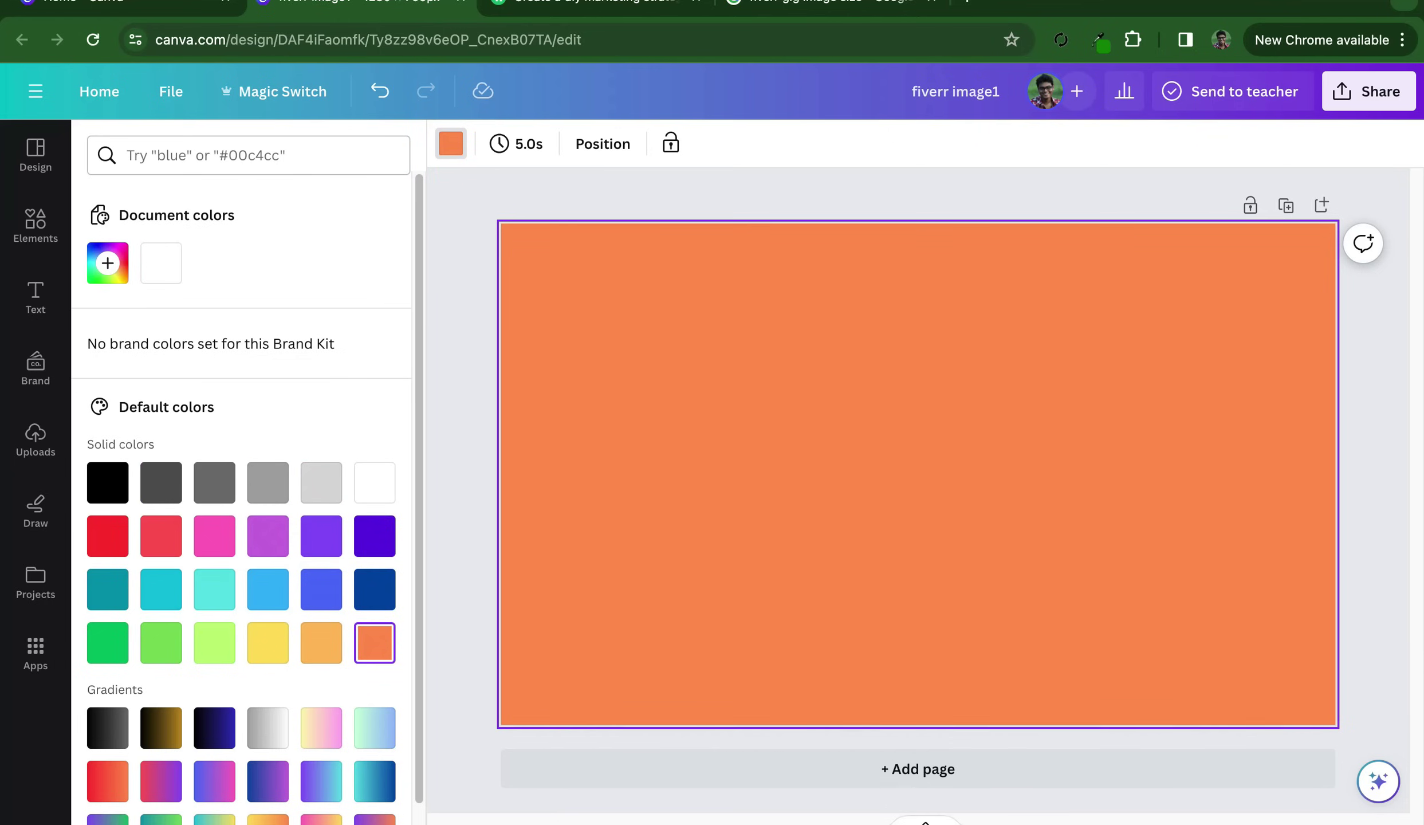
pyautogui.click(321, 642)
pyautogui.click(268, 642)
pyautogui.click(161, 642)
pyautogui.click(268, 642)
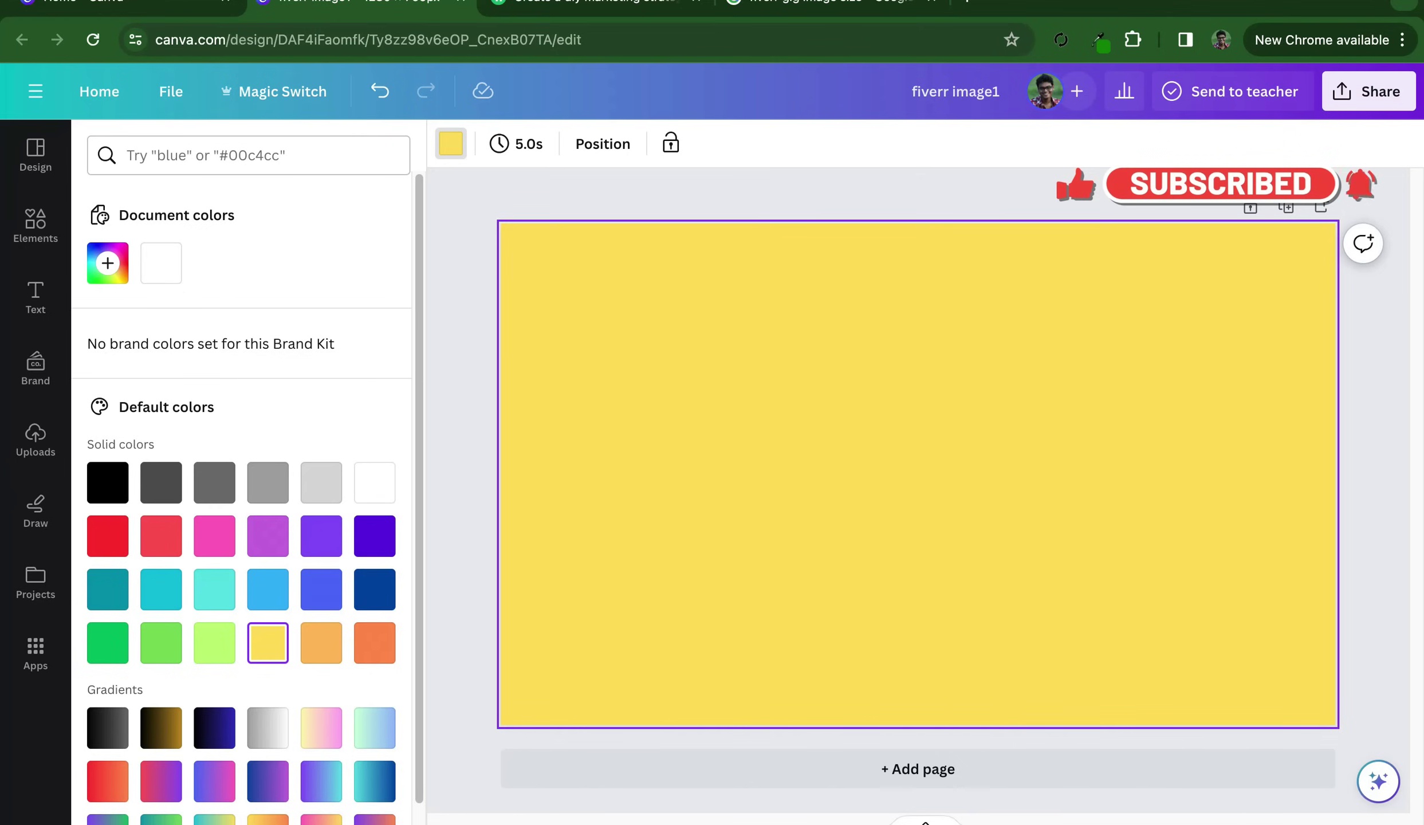
# Turn the background into a gradient and make its first colour olive green
pyautogui.click(107, 263)
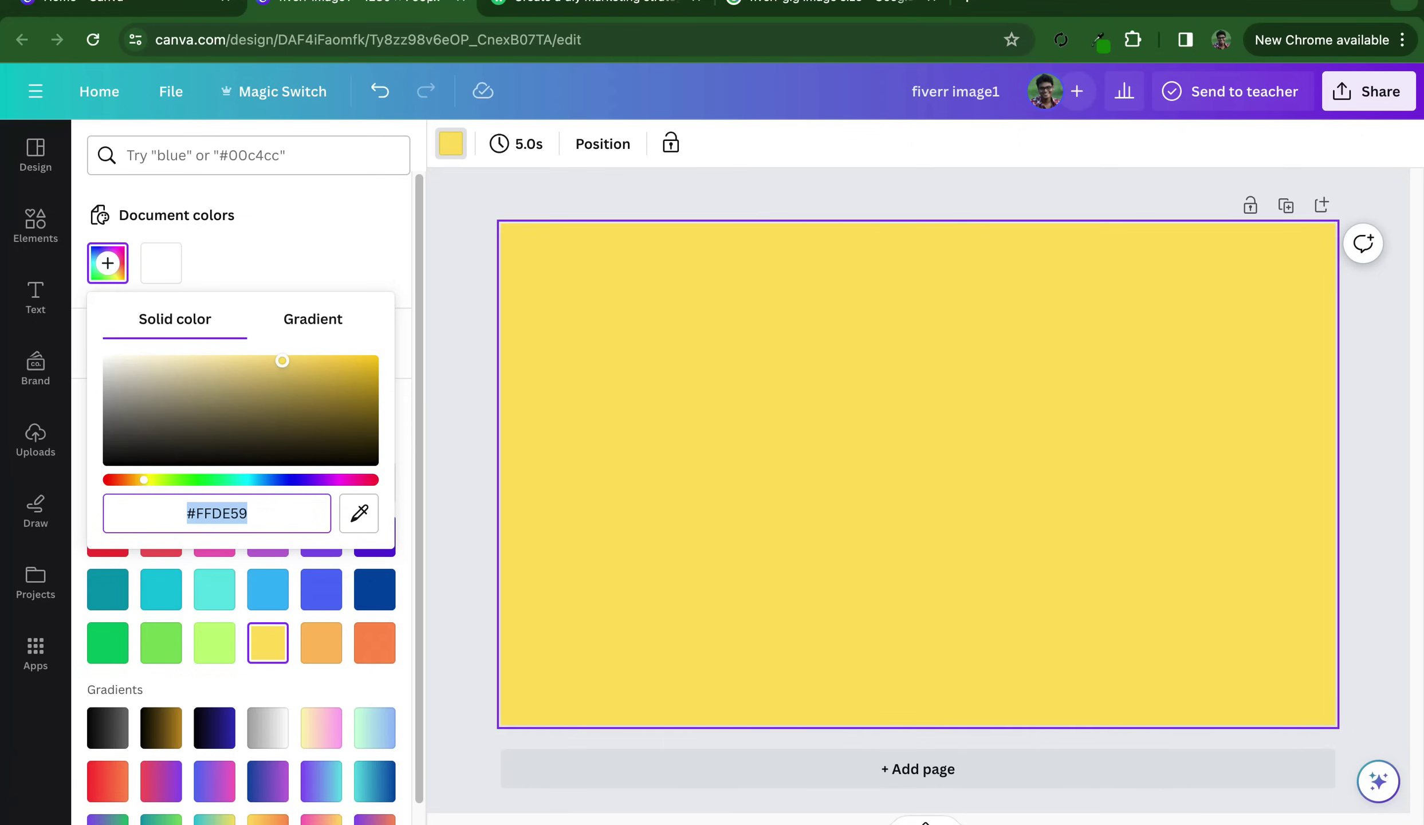
pyautogui.click(312, 318)
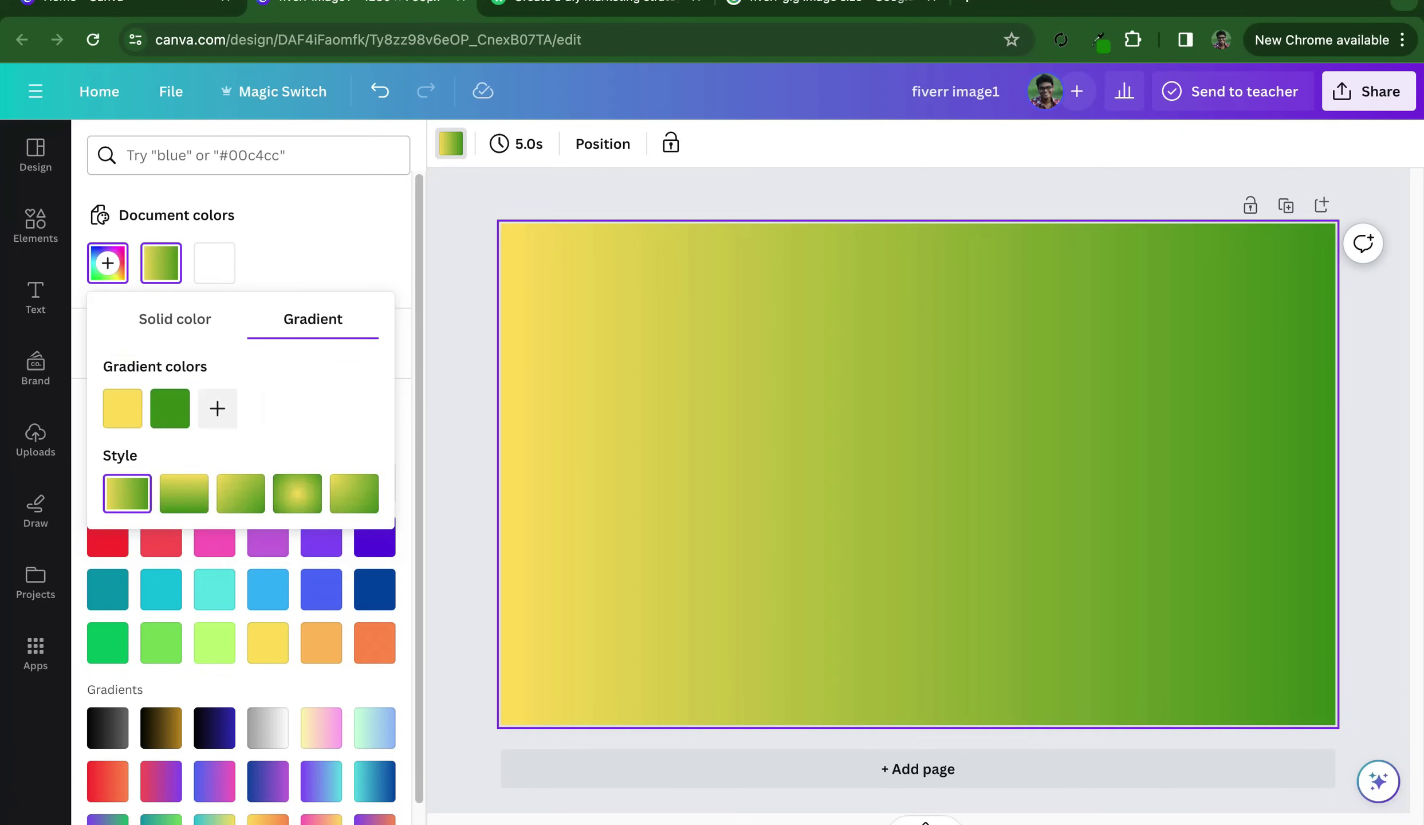
pyautogui.click(122, 408)
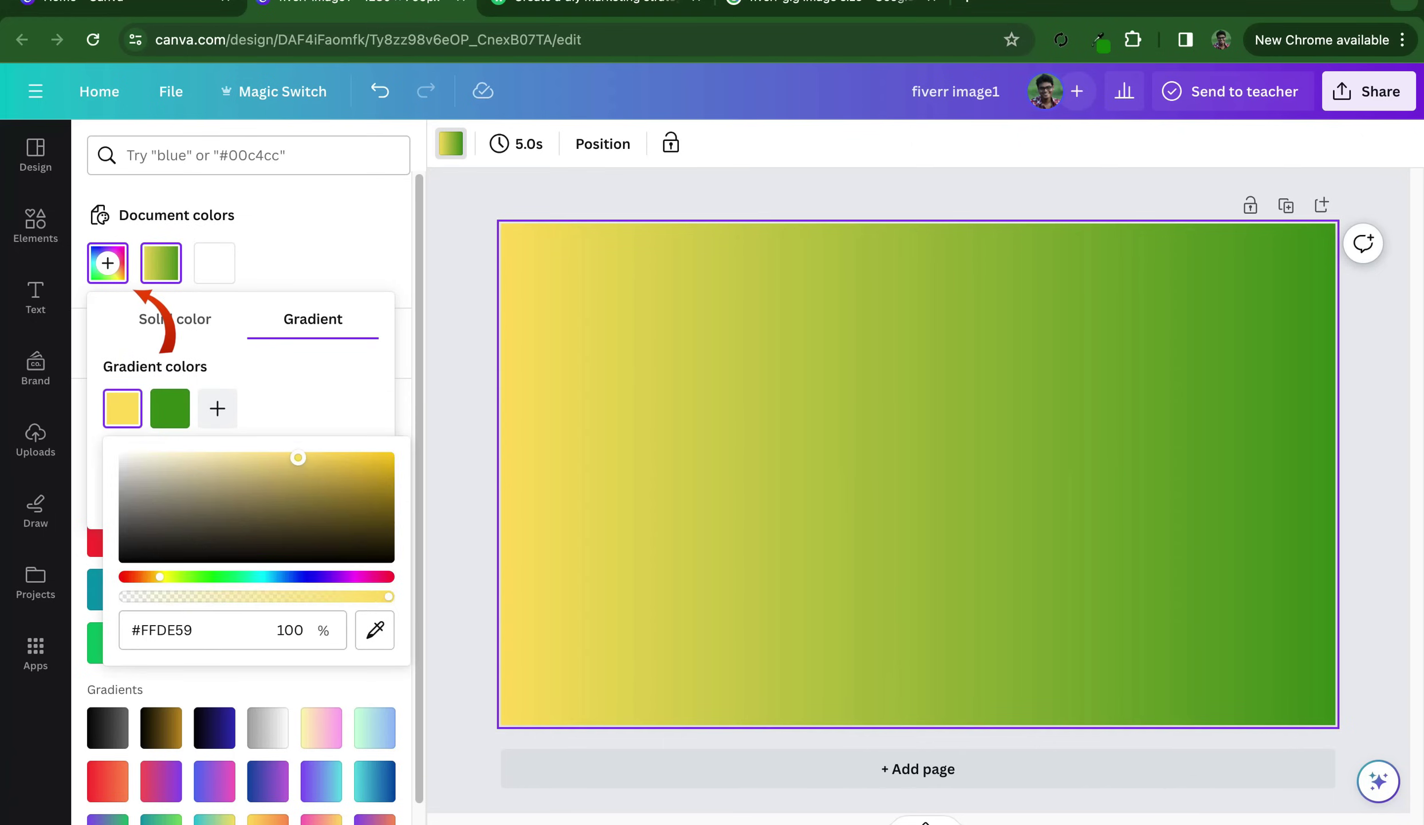
pyautogui.click(162, 630)
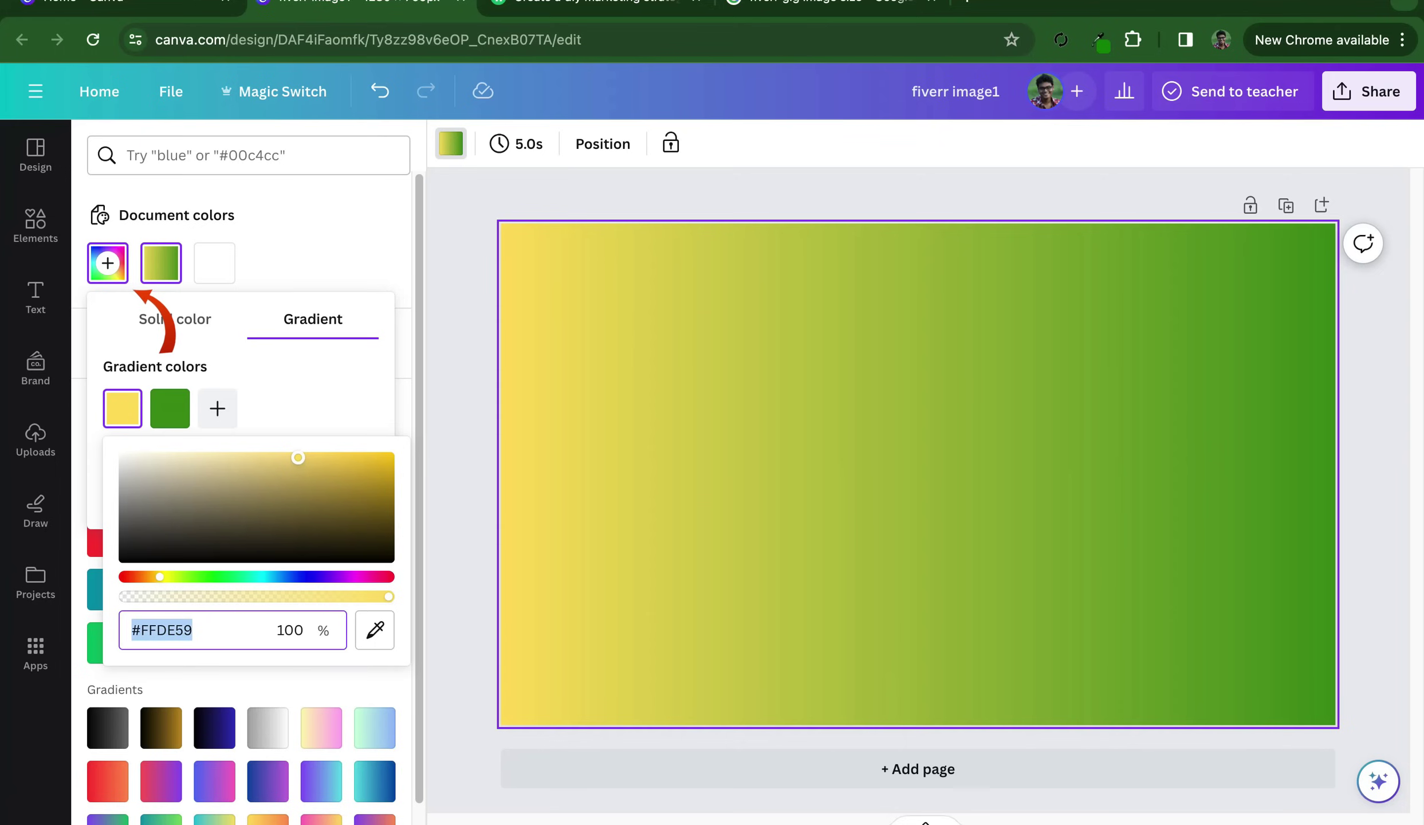
pyautogui.press('End')
pyautogui.hotkey('shift', 'Left')
pyautogui.hotkey('shift', 'Left')
pyautogui.hotkey('shift', 'Left')
pyautogui.hotkey('shift', 'Left')
pyautogui.hotkey('shift', 'Left')
pyautogui.hotkey('shift', 'Left')
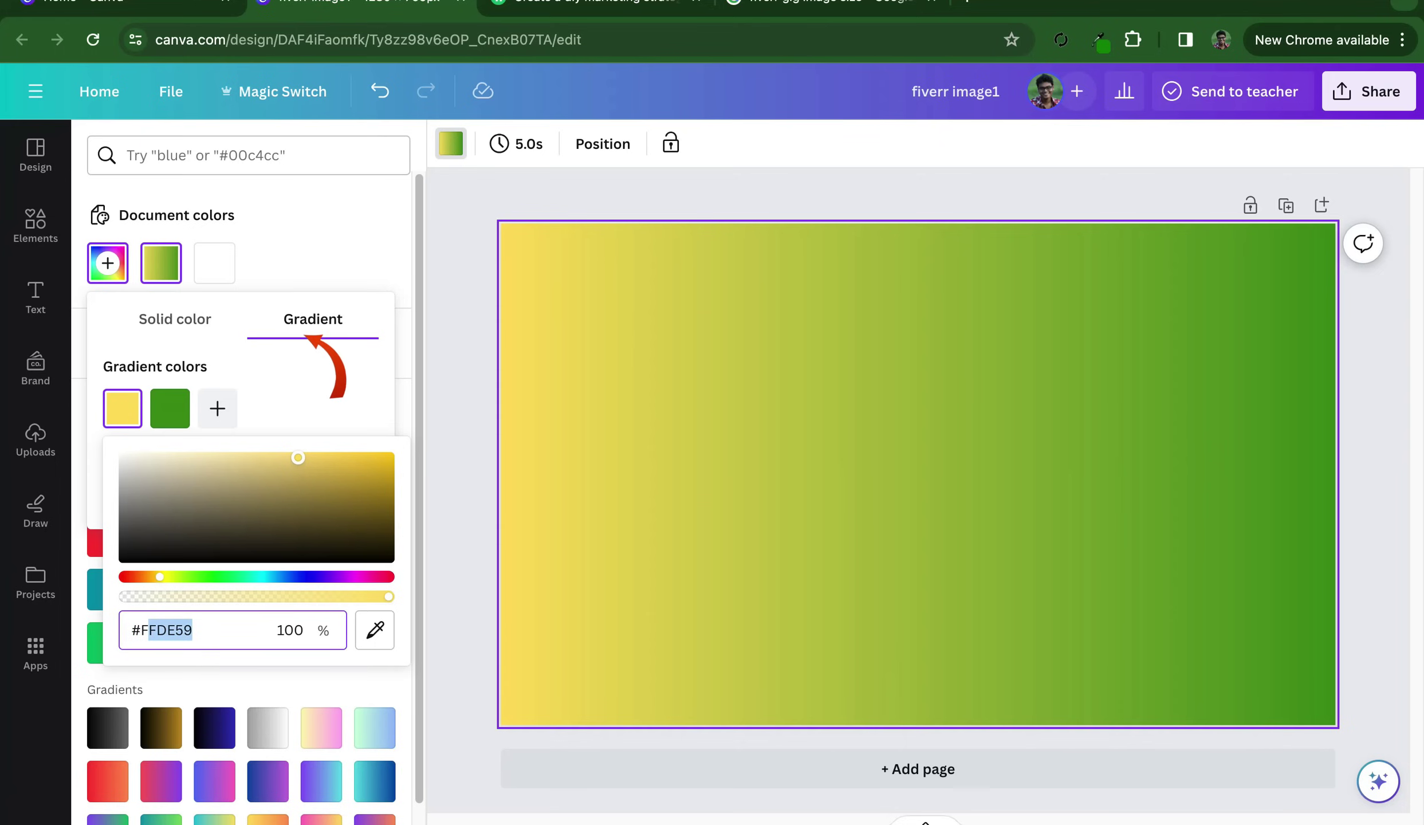
pyautogui.hotkey('shift', 'Left')
pyautogui.hotkey('shift', 'Left')
pyautogui.press('End')
pyautogui.hotkey('shift', 'Left')
pyautogui.hotkey('shift', 'Left')
pyautogui.hotkey('shift', 'Left')
pyautogui.moveTo(160, 576); pyautogui.dragTo(176, 576)
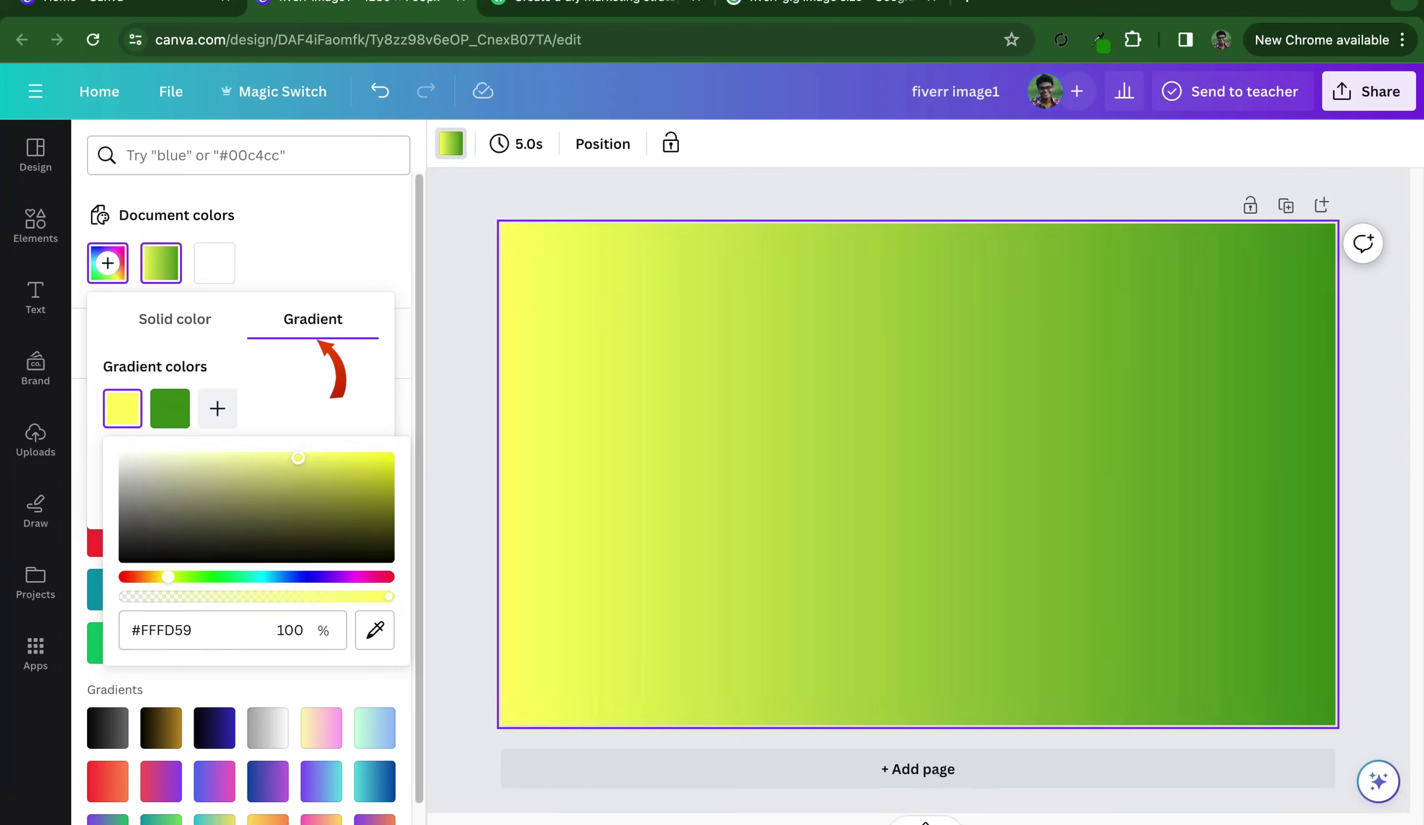
pyautogui.moveTo(298, 457); pyautogui.dragTo(267, 488)
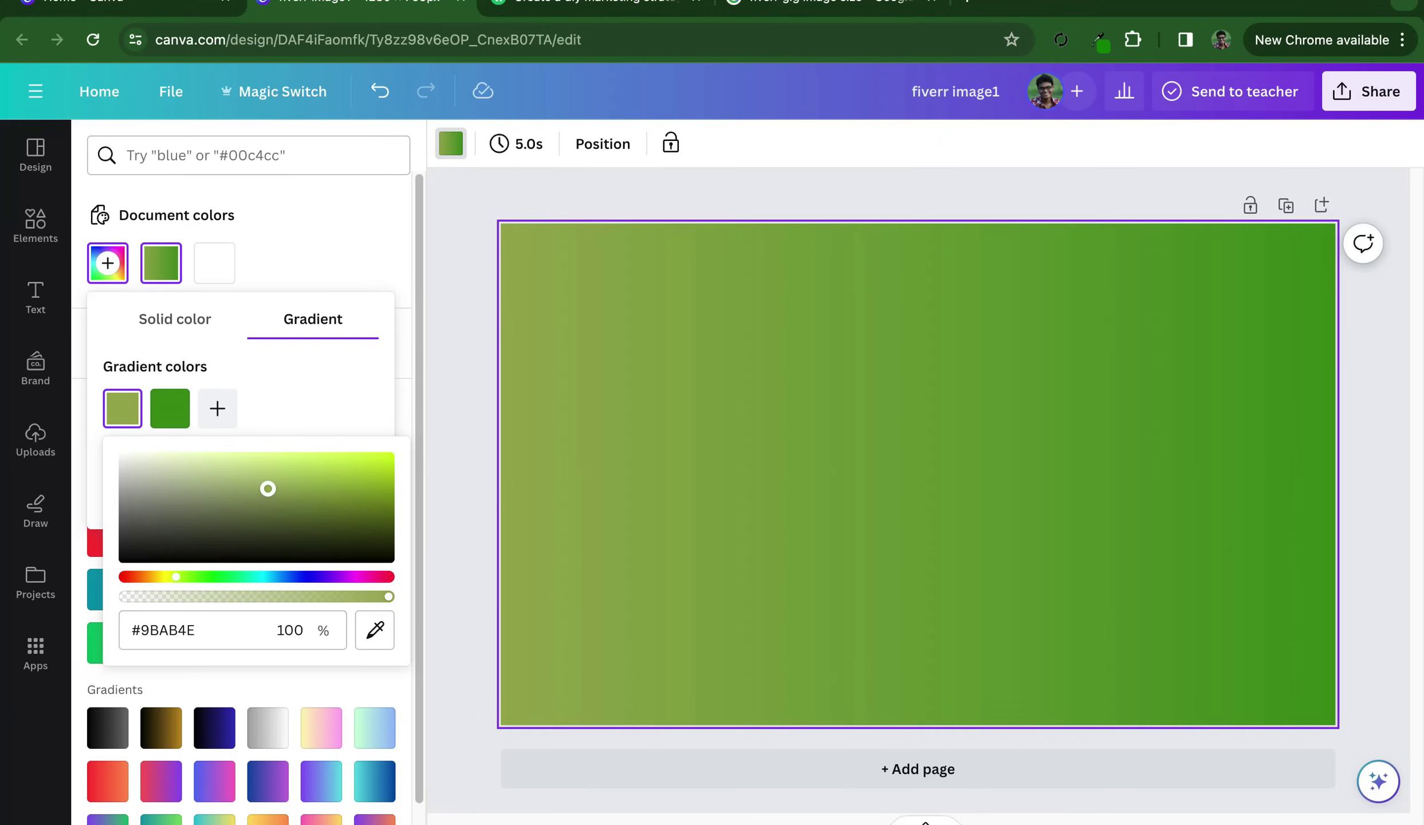
# Set the second gradient colour to bright green and add a faded light-green third colour
pyautogui.click(169, 407)
pyautogui.click(411, 500)
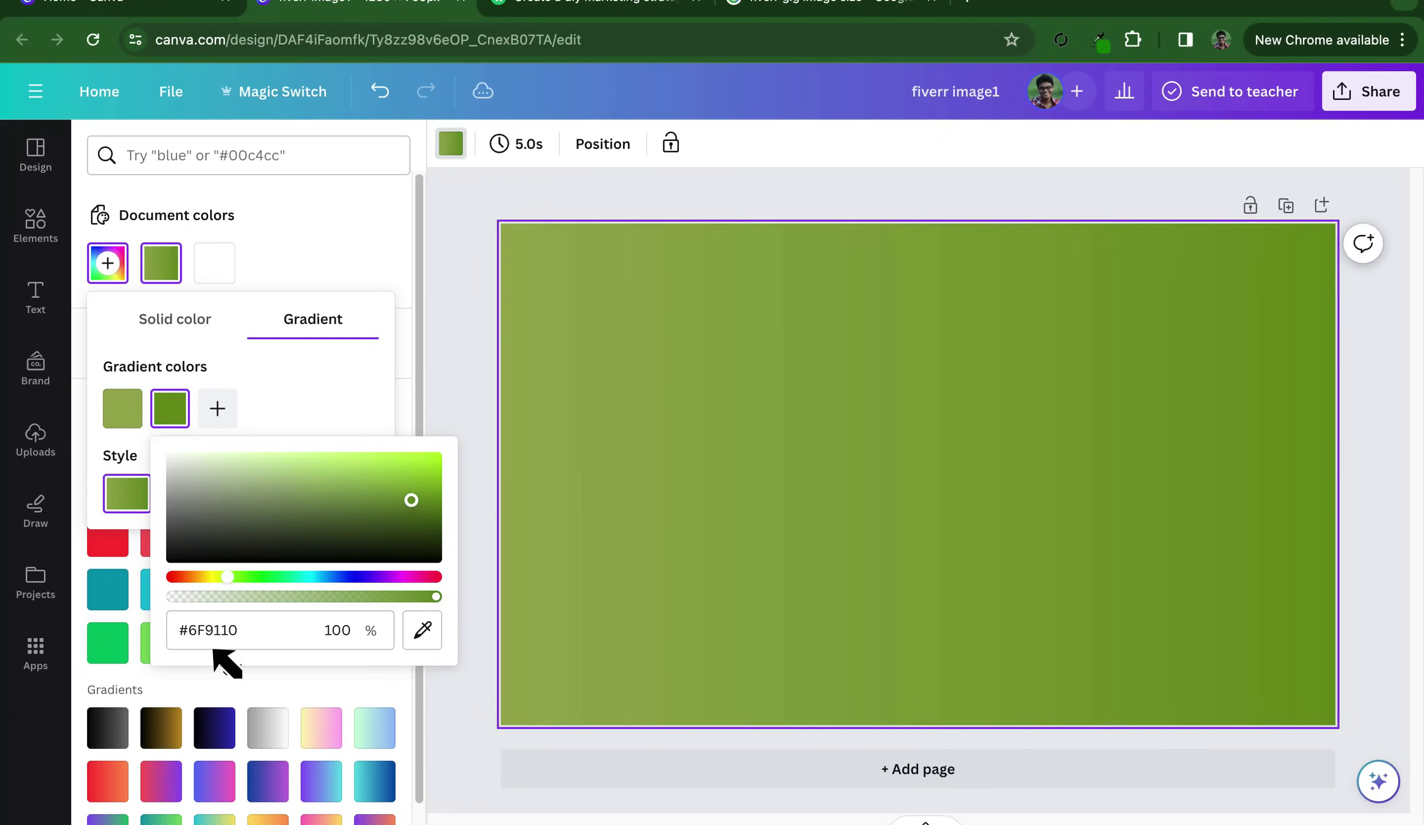
pyautogui.doubleClick(206, 630)
pyautogui.write('39')
pyautogui.press('BackSpace')
pyautogui.press('BackSpace')
pyautogui.write('1E')
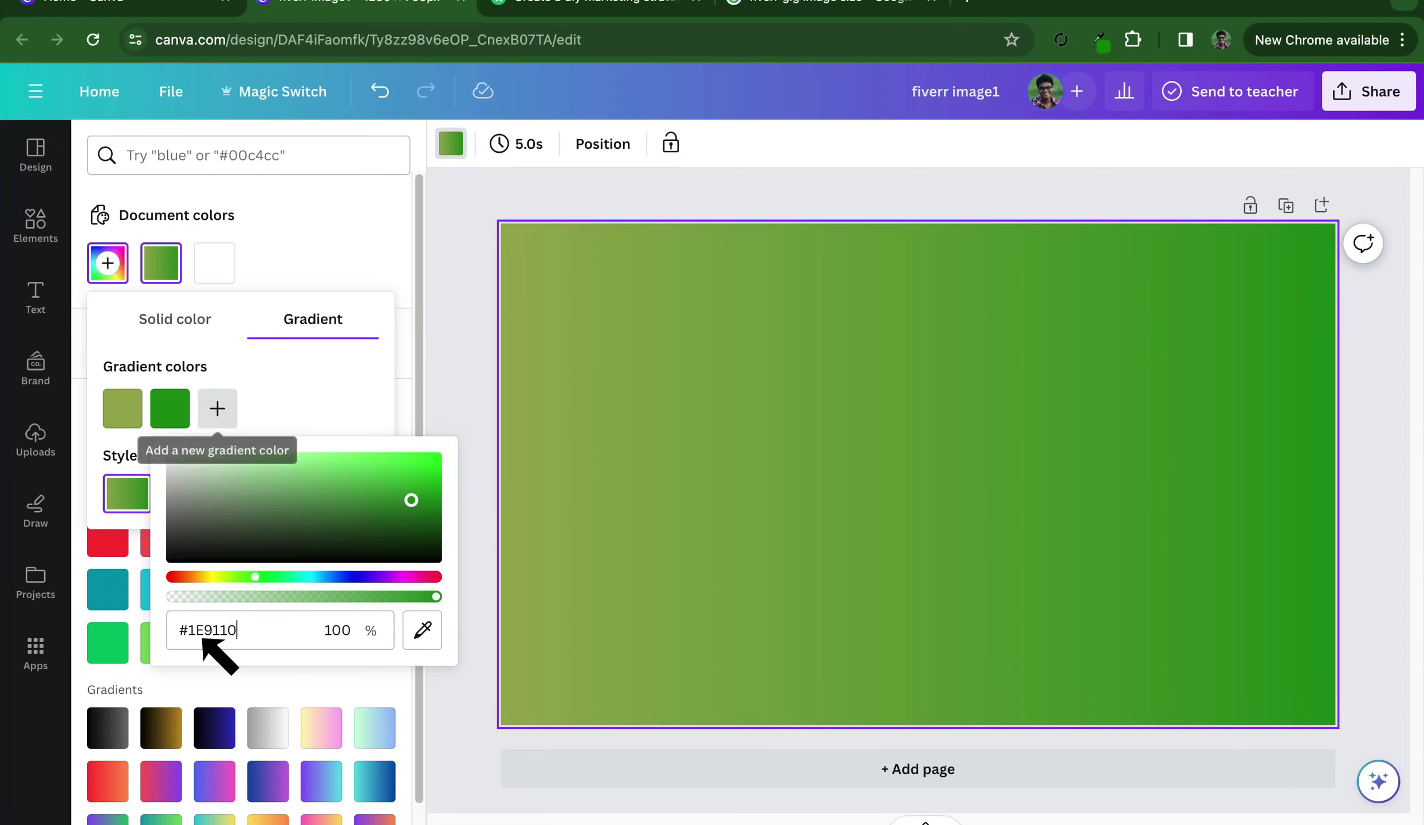
pyautogui.click(217, 408)
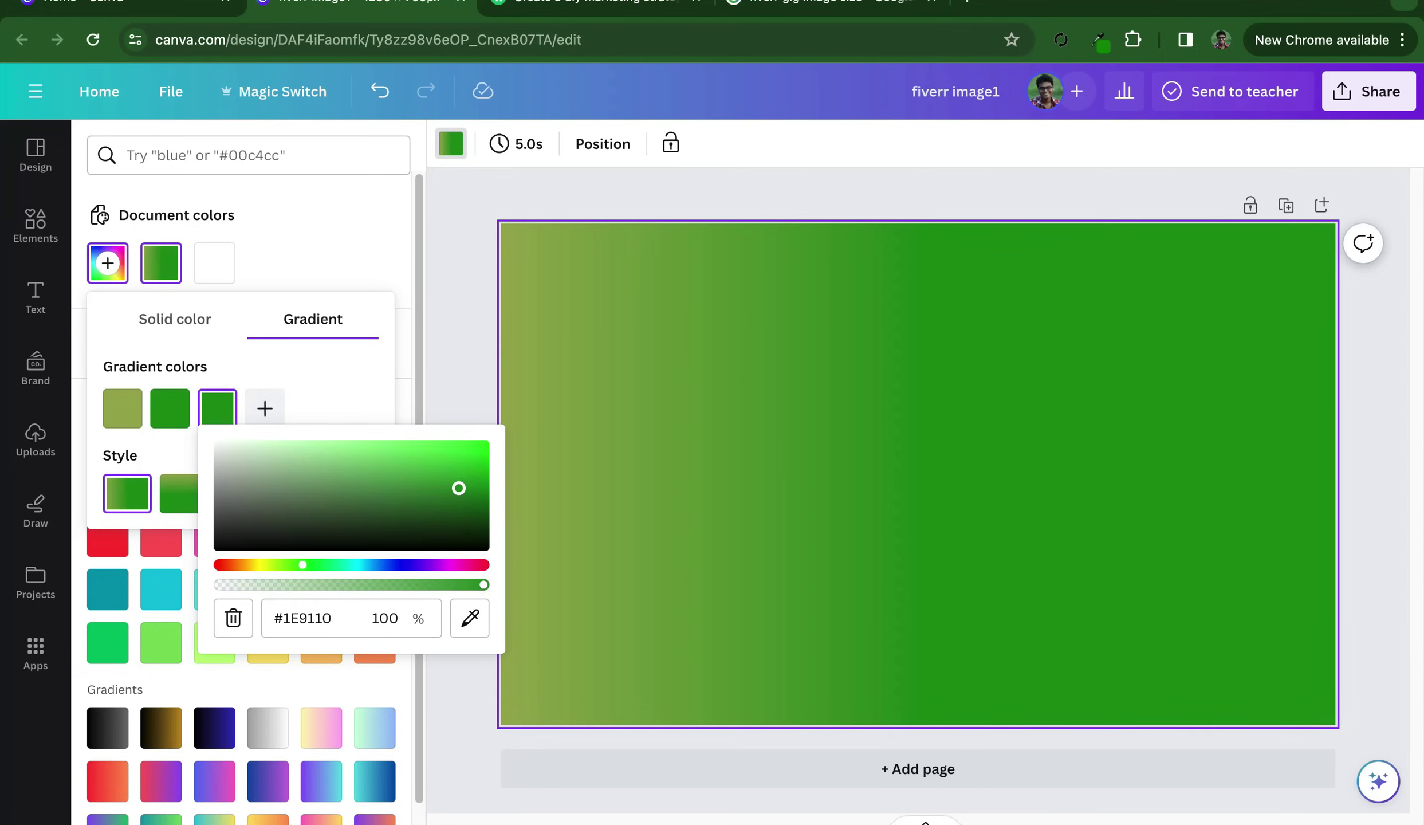
pyautogui.write('101591')
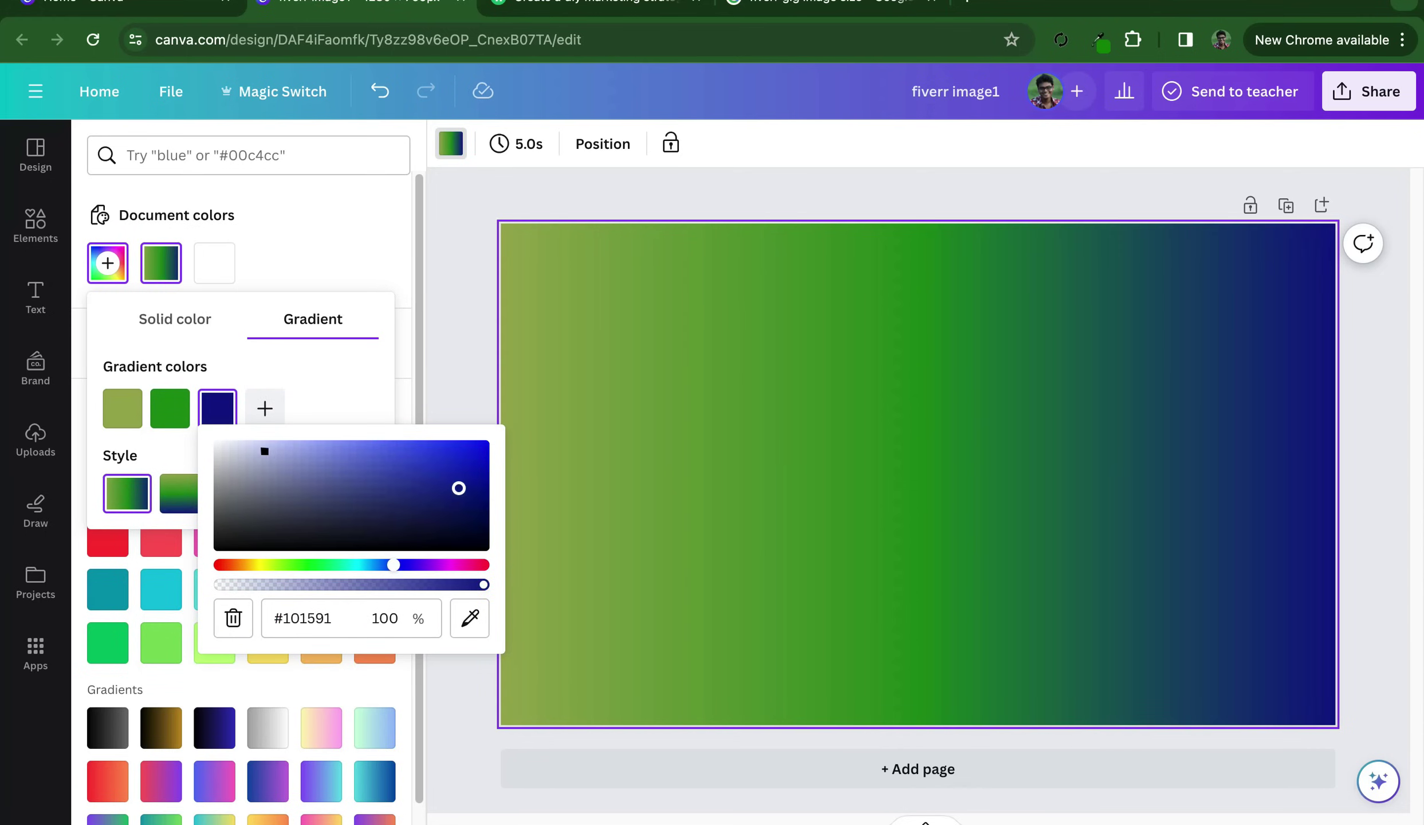
pyautogui.write('10911135')
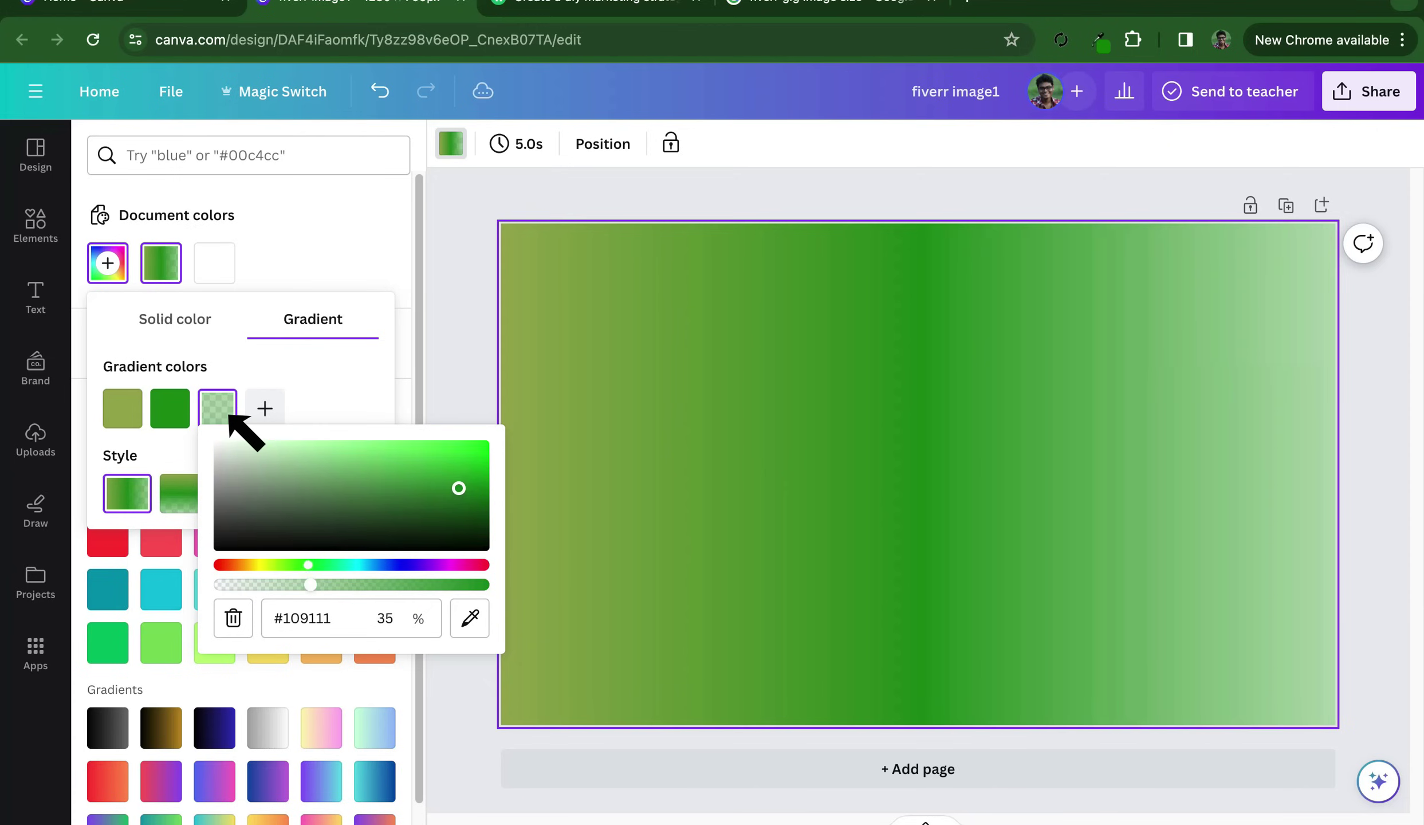
pyautogui.press('Escape')
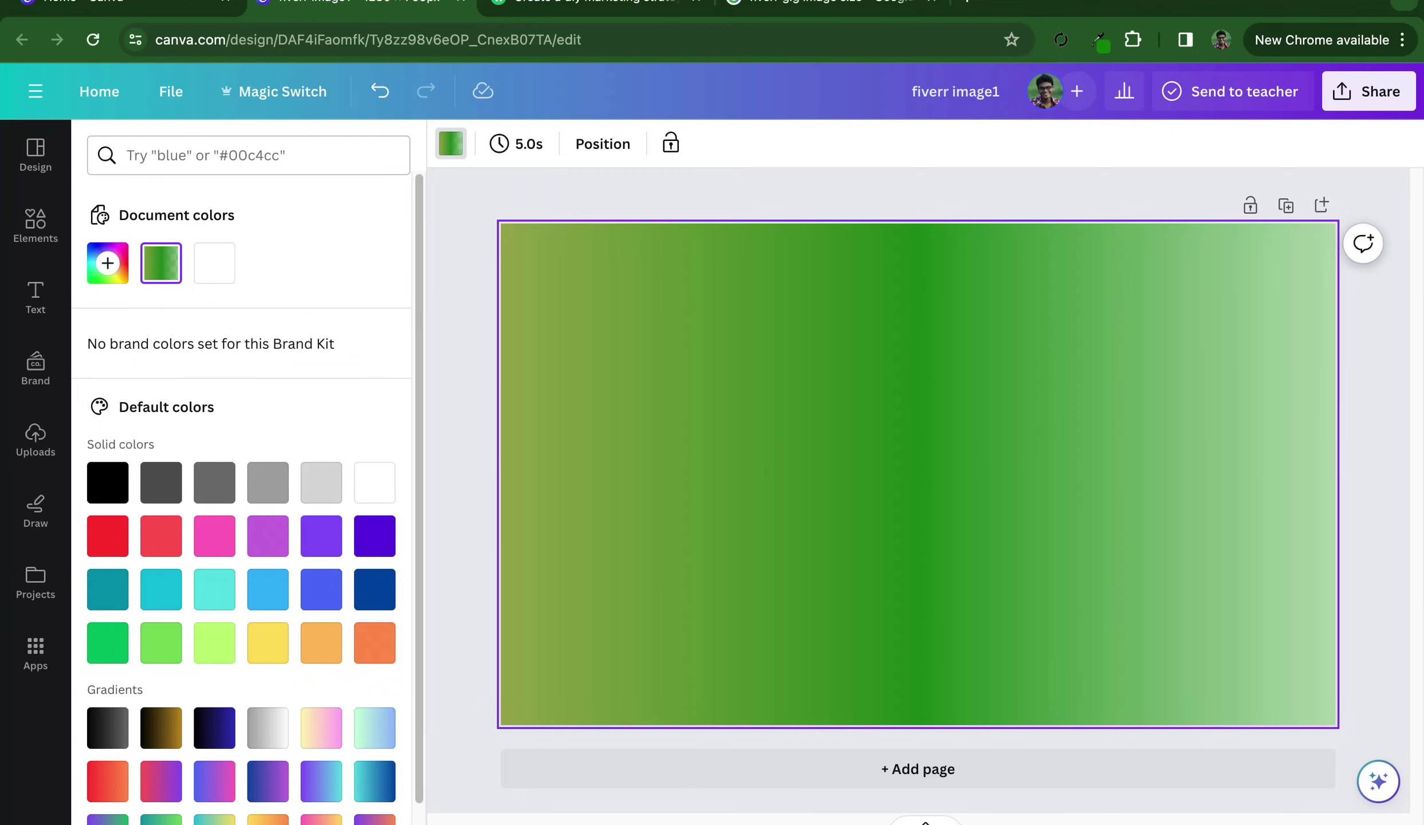
# Switch the page background to a solid #000000 black custom colour
pyautogui.click(450, 143)
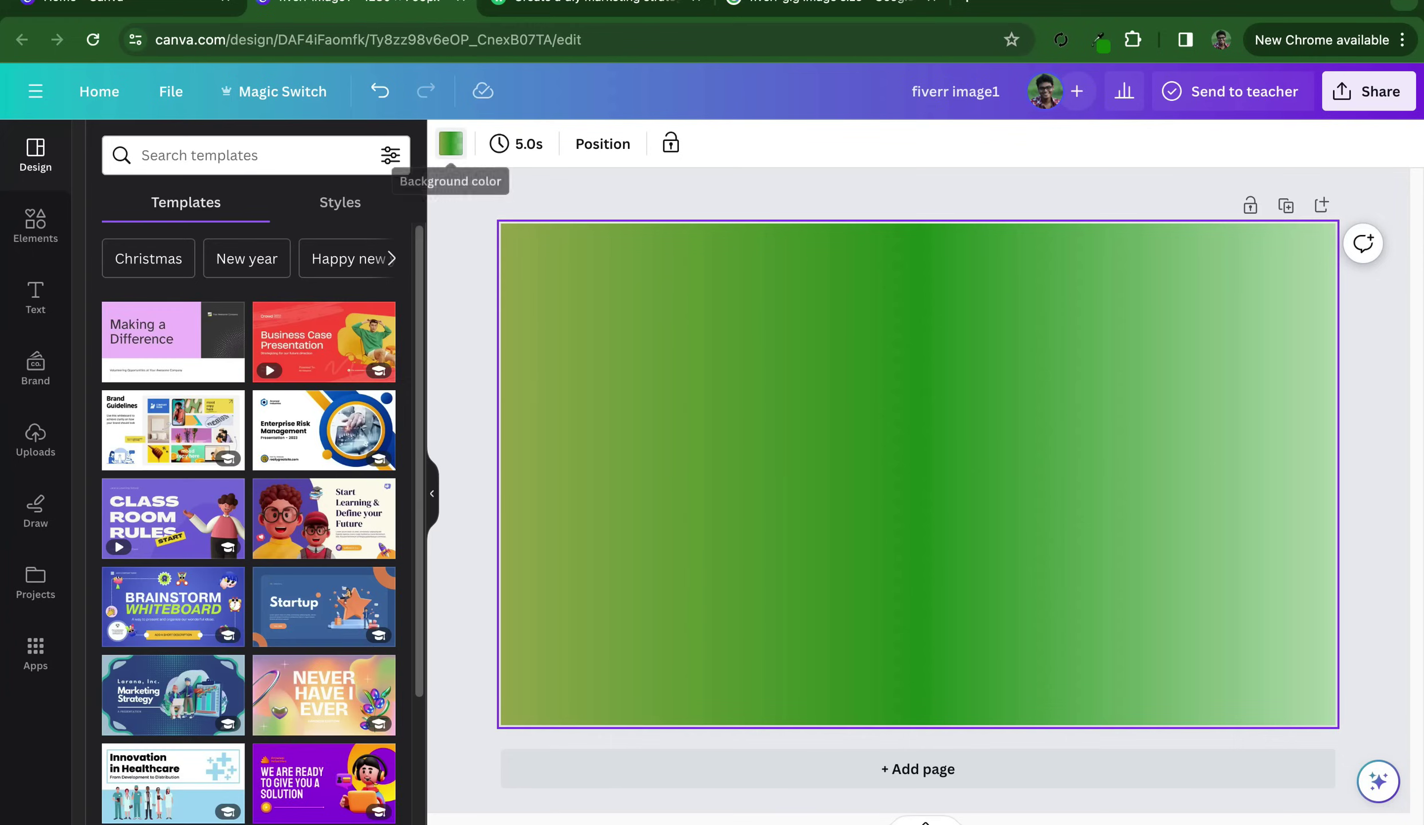
pyautogui.click(451, 143)
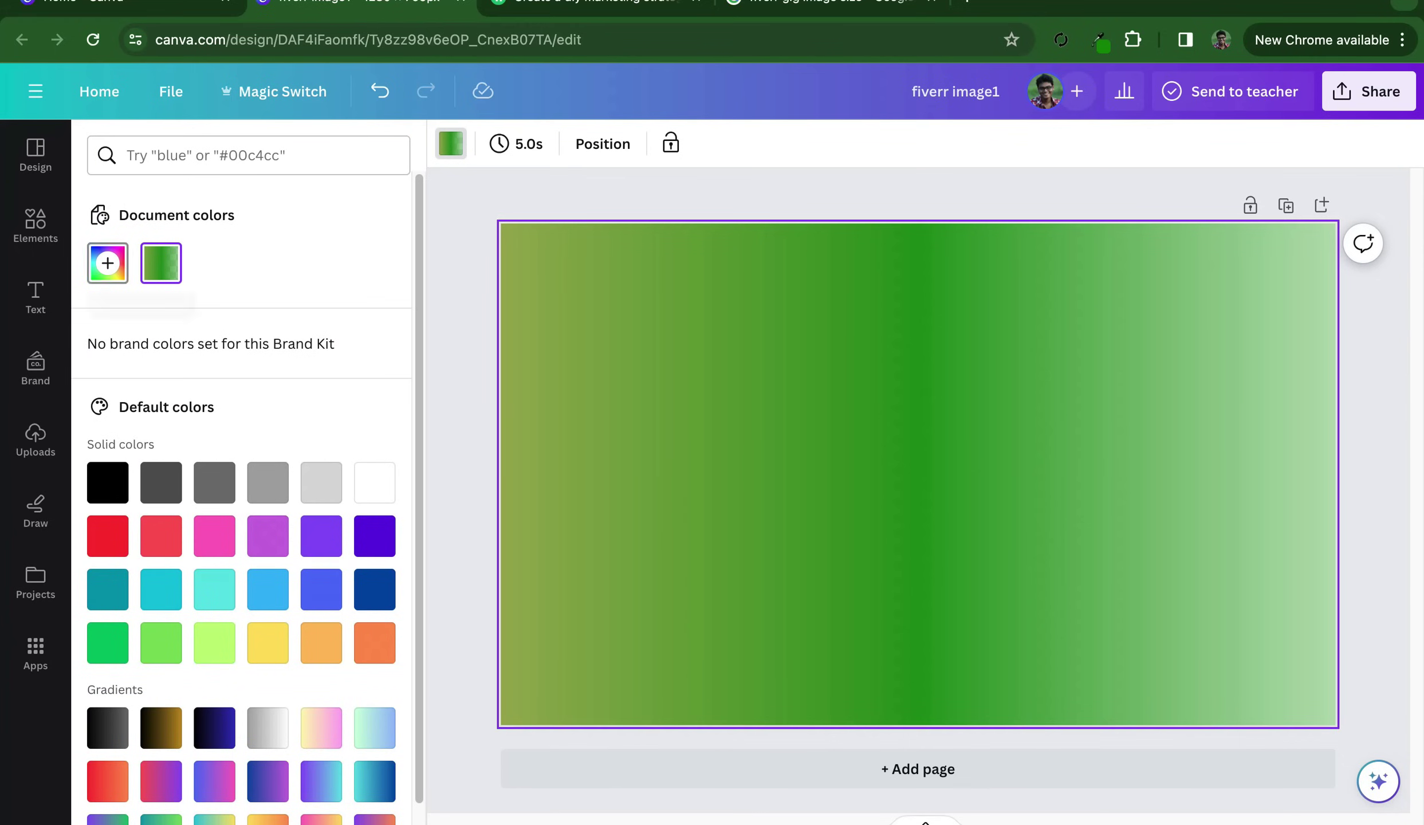
pyautogui.click(108, 263)
pyautogui.click(175, 319)
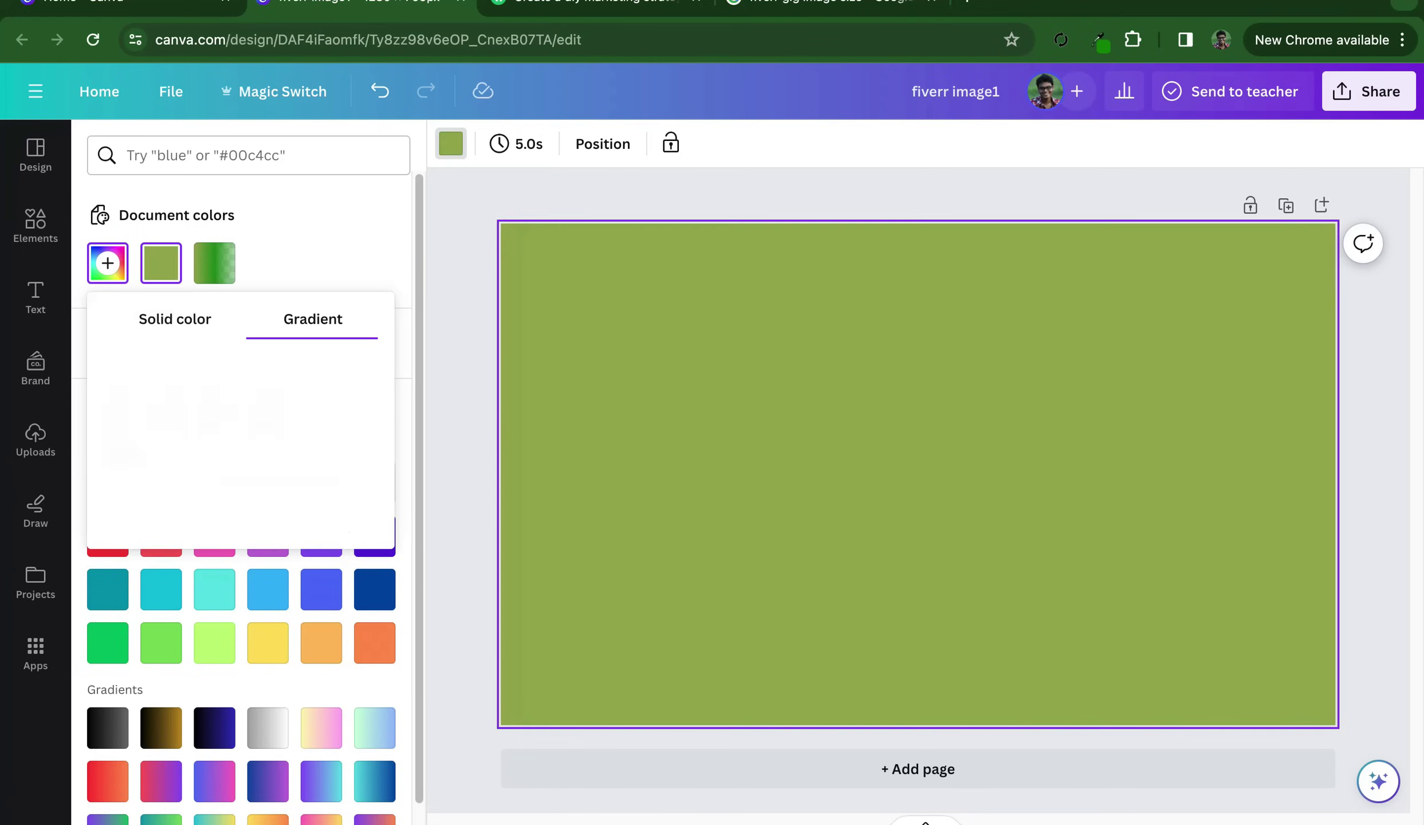
pyautogui.moveTo(160, 480); pyautogui.dragTo(131, 480)
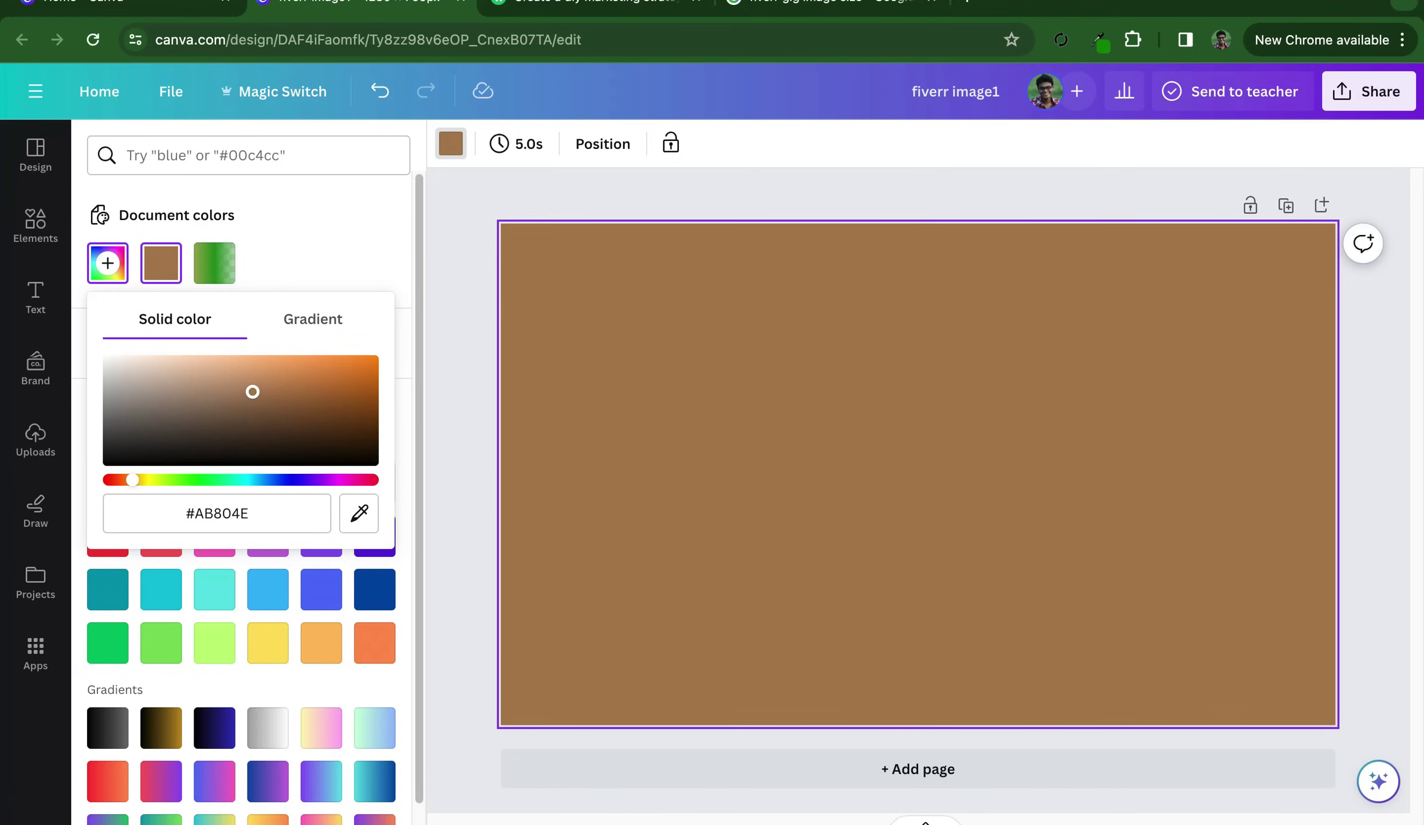
pyautogui.moveTo(252, 391)
pyautogui.mouseDown()
pyautogui.moveTo(141, 387)
pyautogui.moveTo(108, 360)
pyautogui.mouseUp()
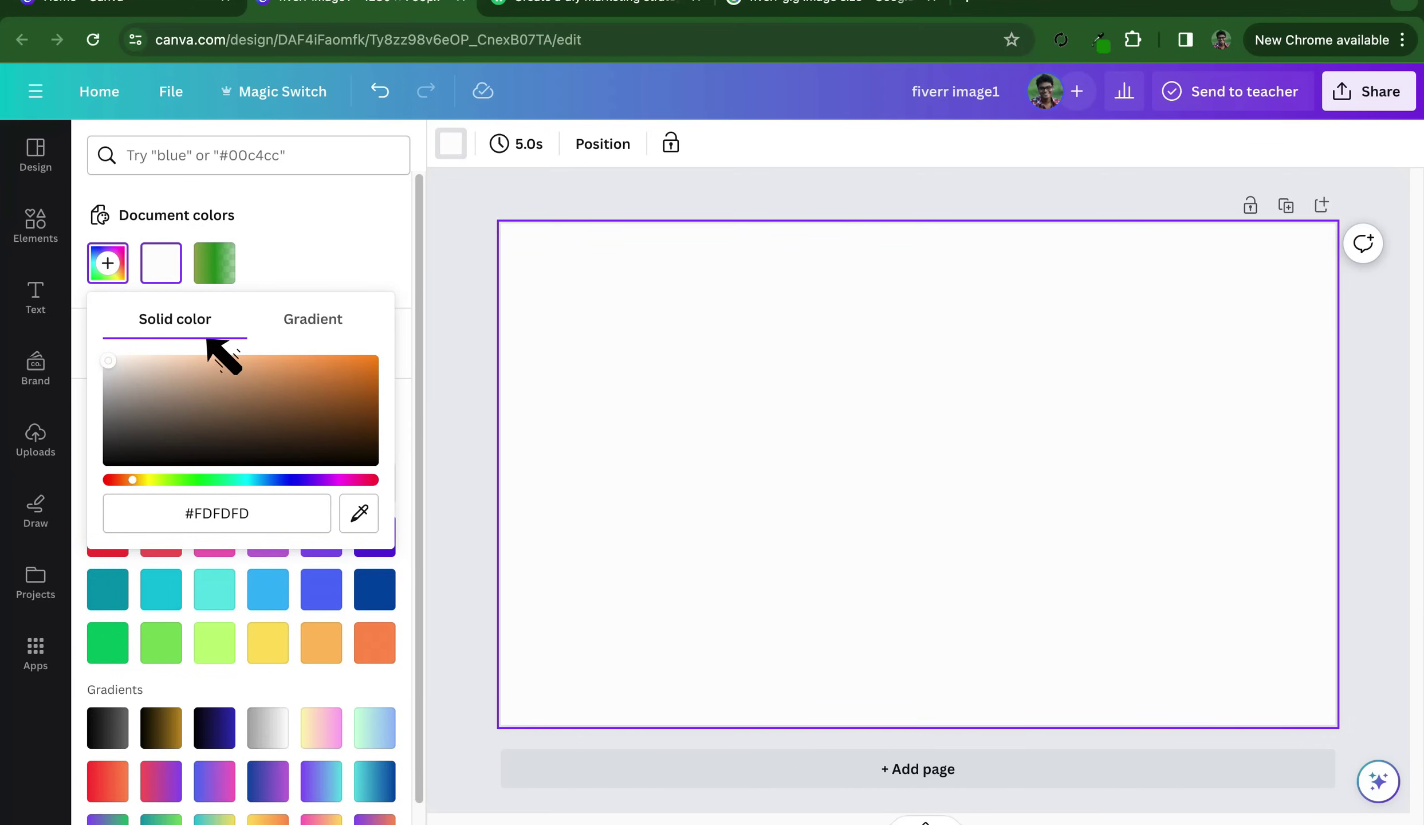
pyautogui.press('Down')
pyautogui.press('Down')
pyautogui.press('Down')
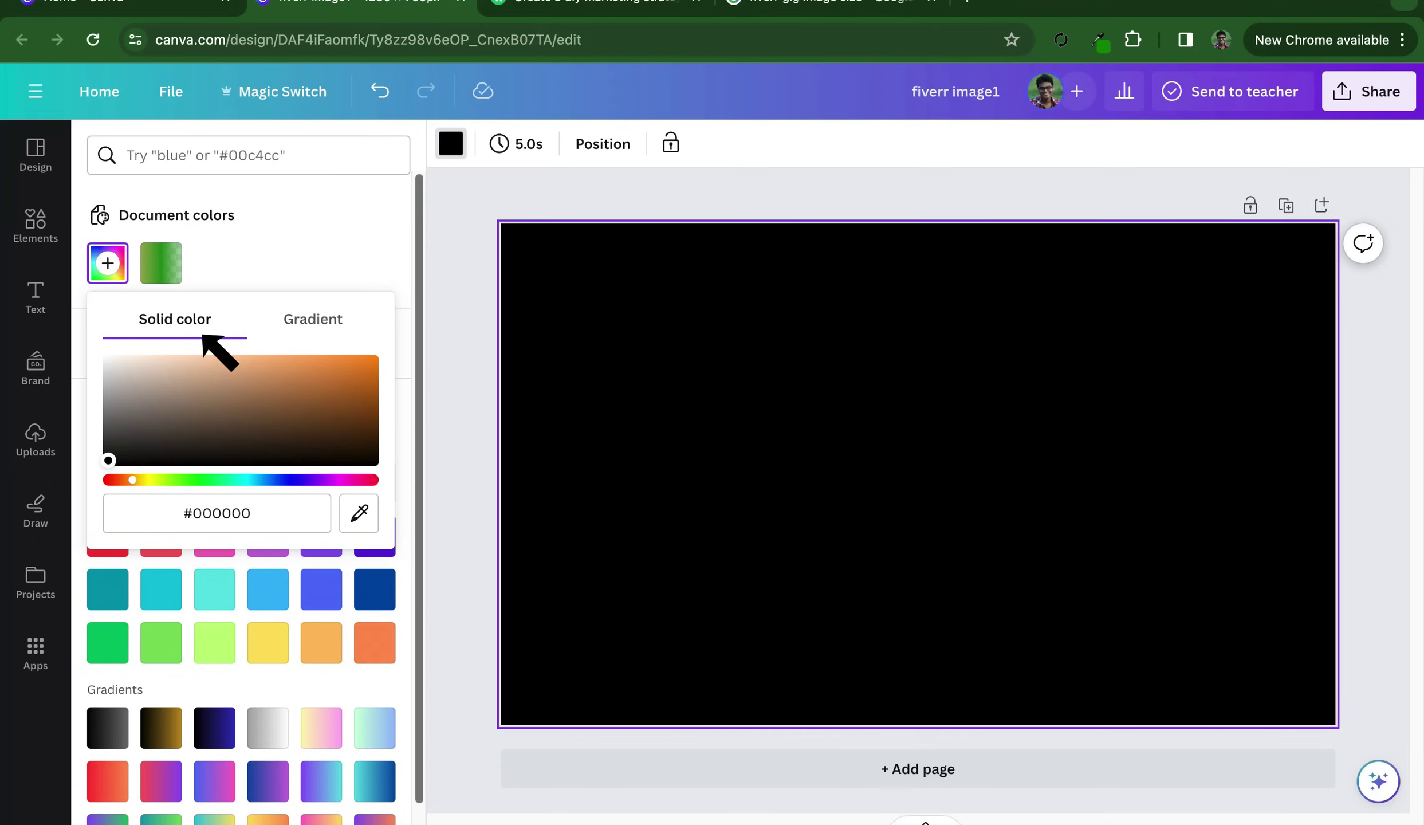
pyautogui.press('Escape')
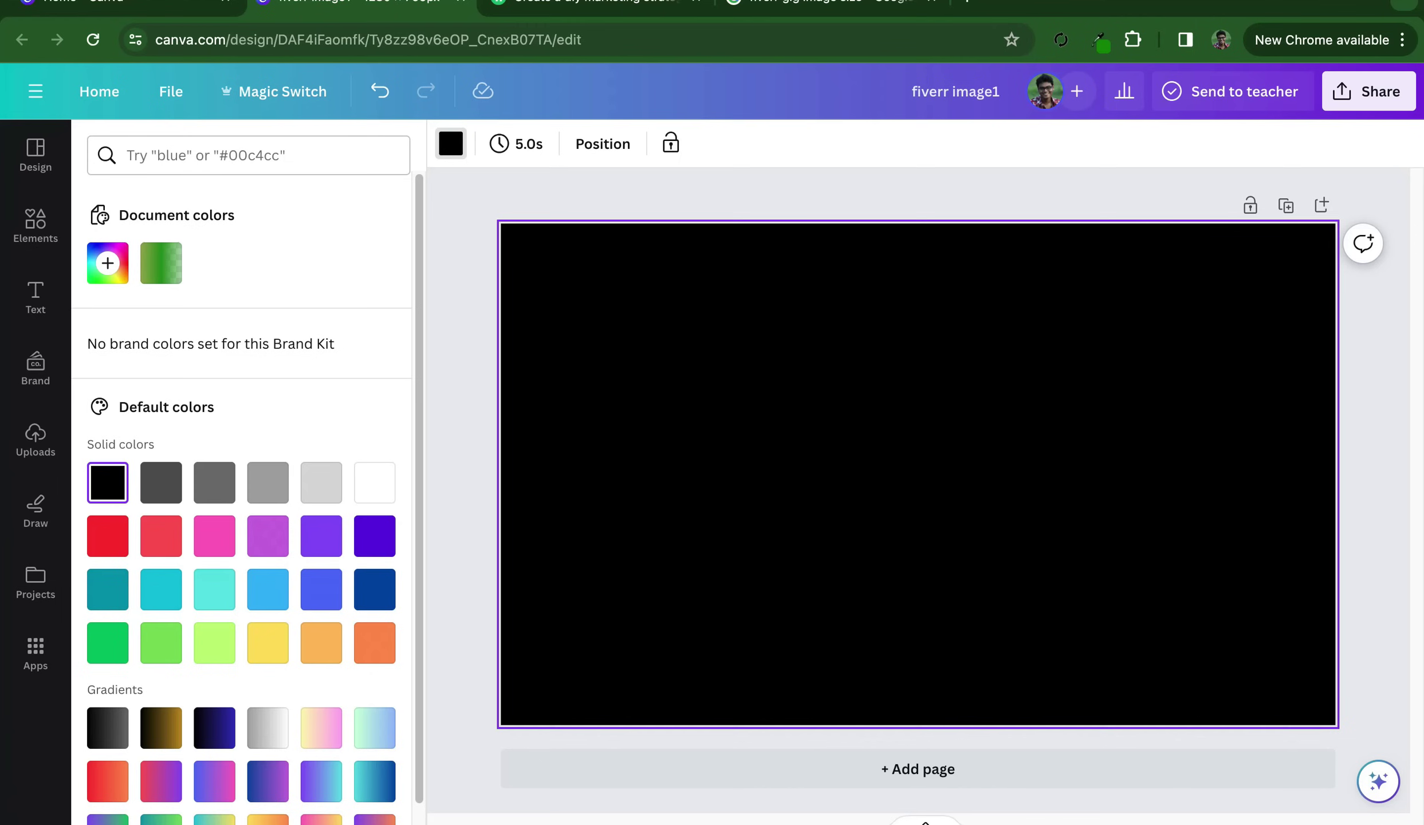
# Upload the portrait JPEG from the OS - Dextop folder into Uploads
pyautogui.press('Escape')
pyautogui.click(35, 223)
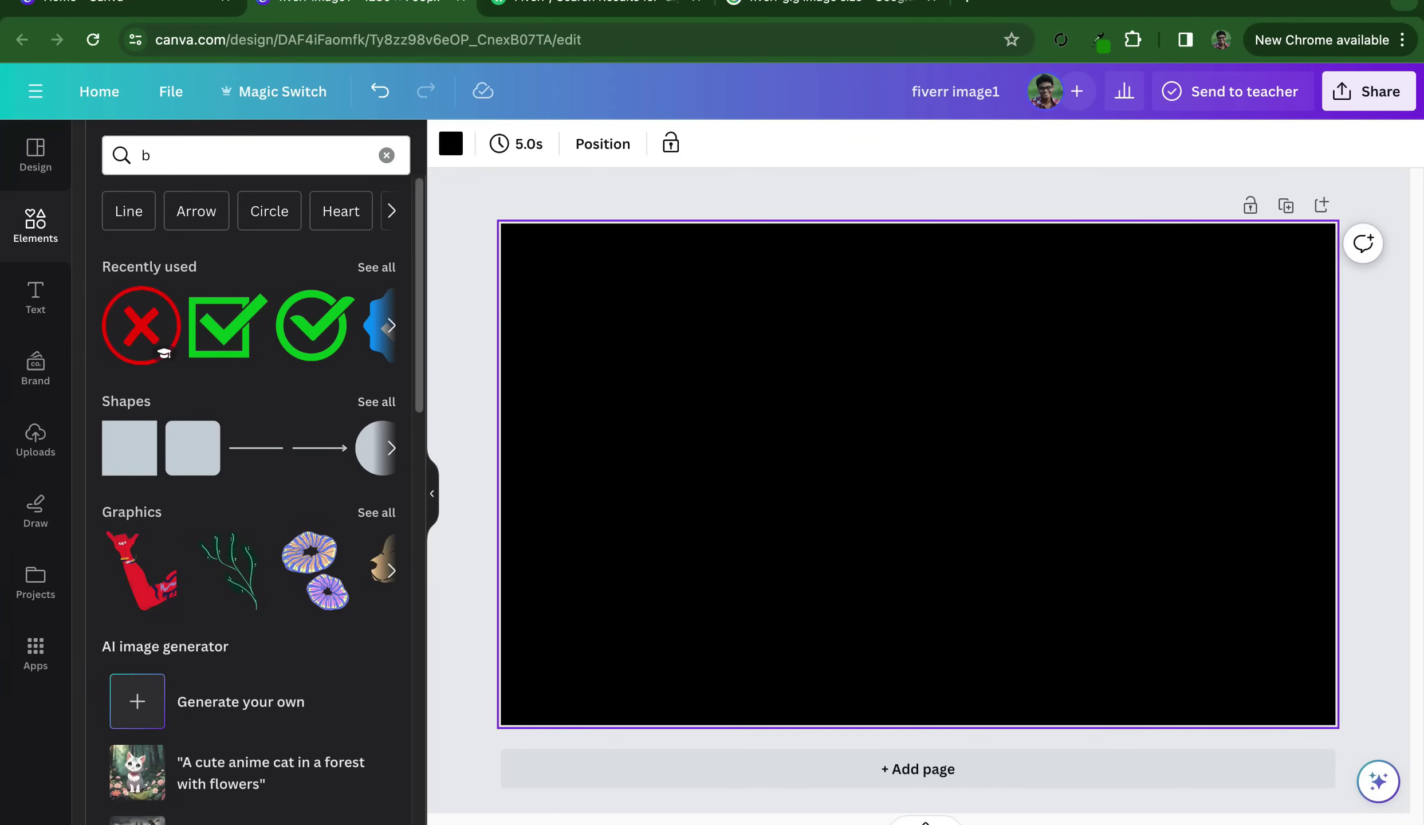
pyautogui.click(35, 439)
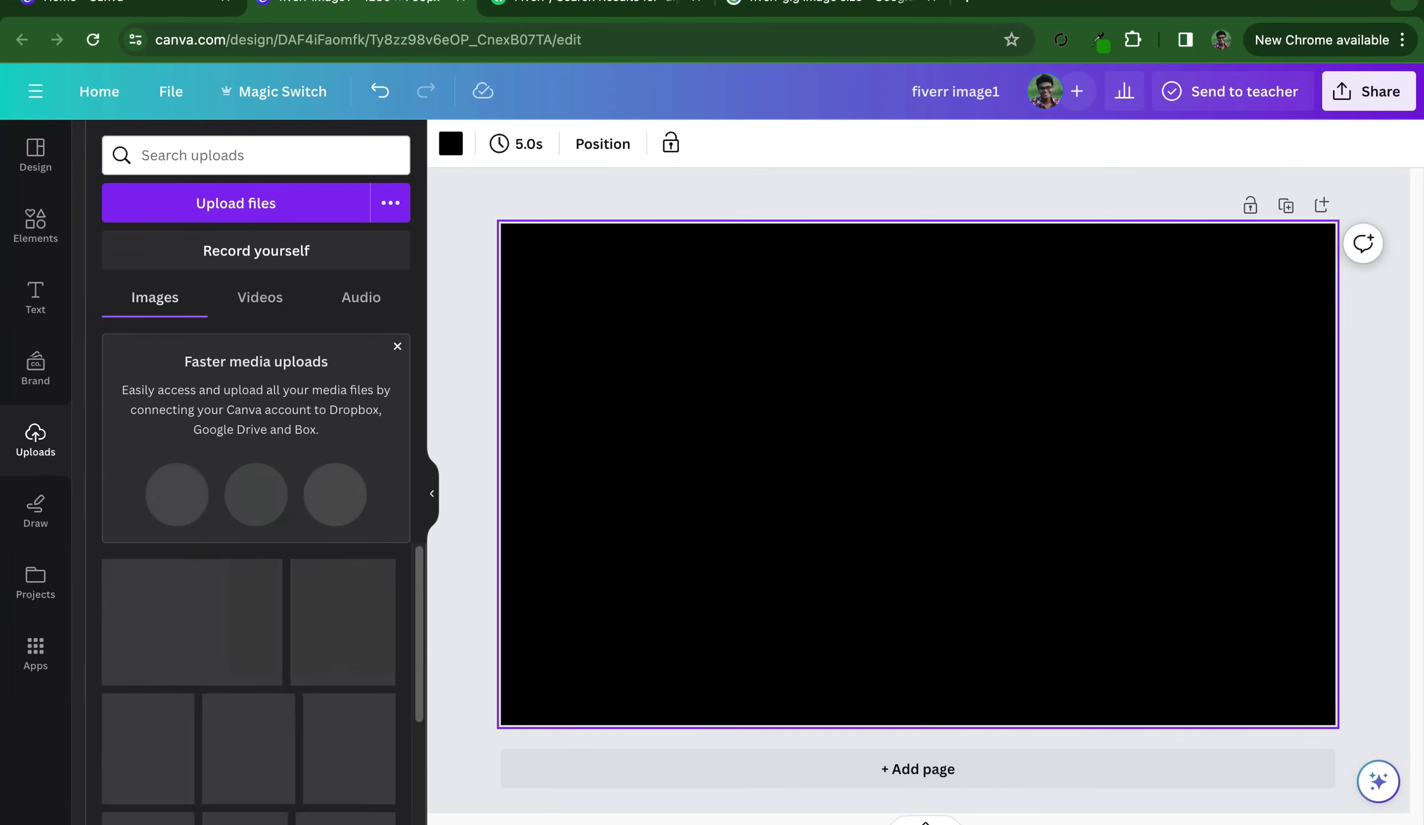
pyautogui.click(235, 203)
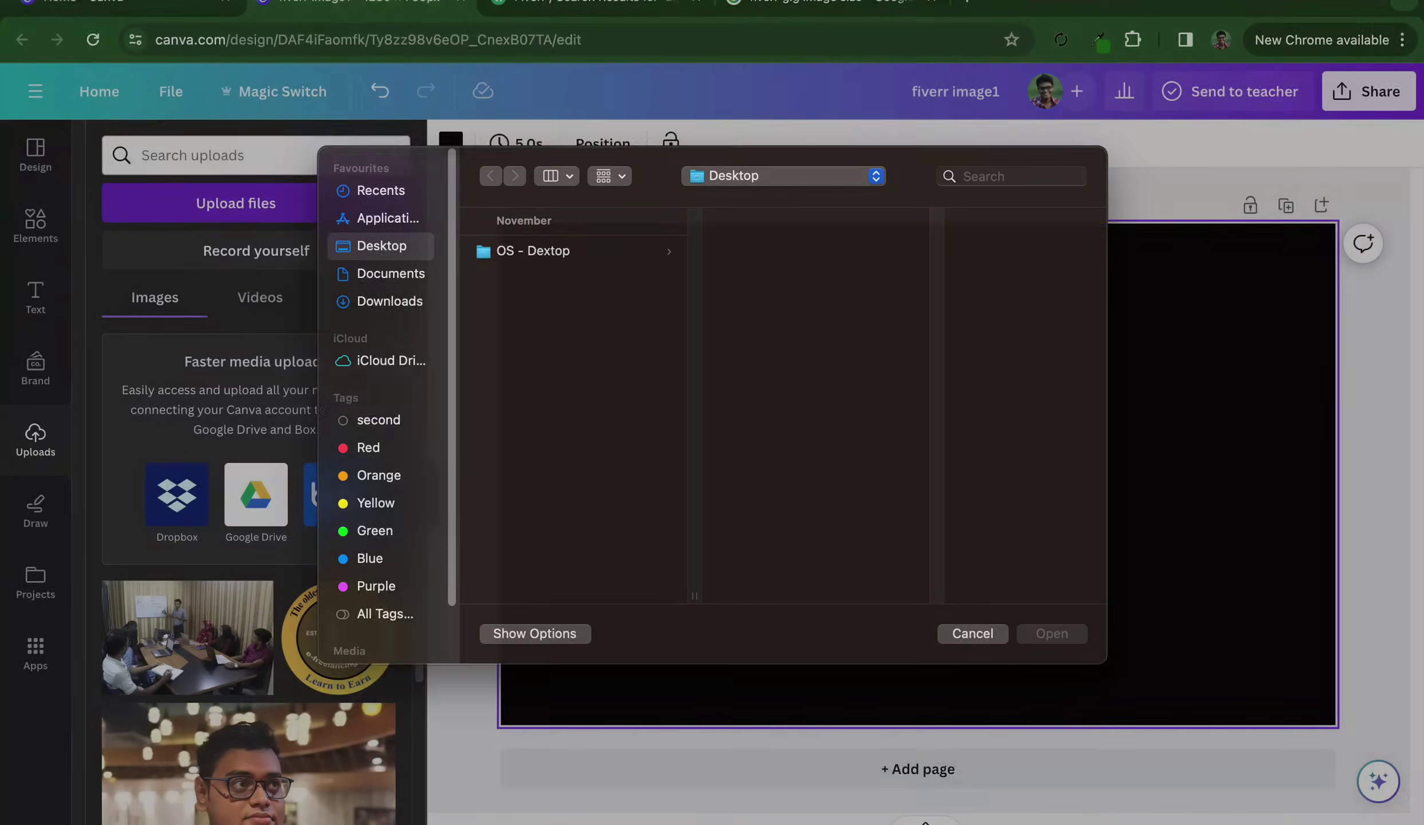
pyautogui.press('Down')
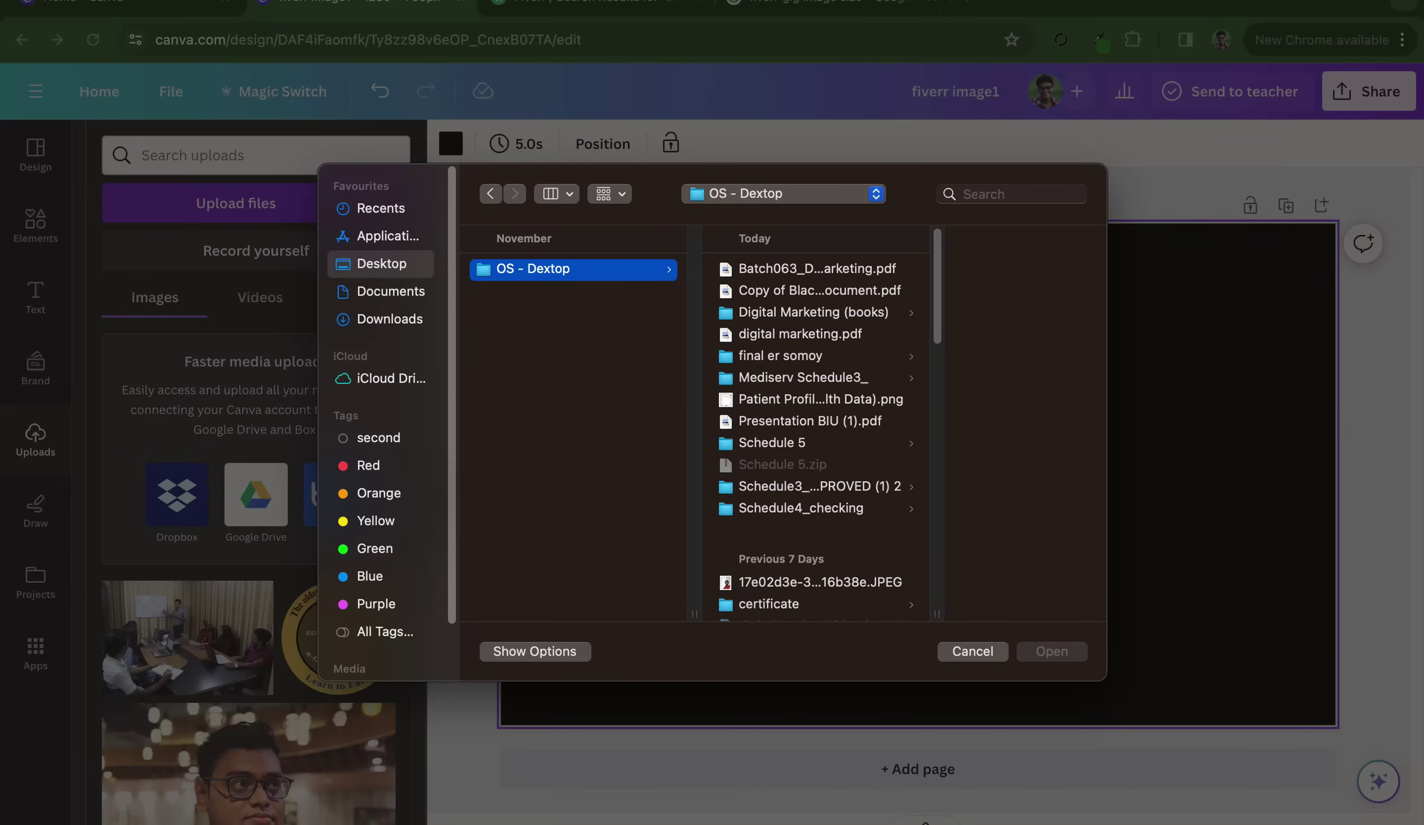
pyautogui.scroll(-5, 819, 435)
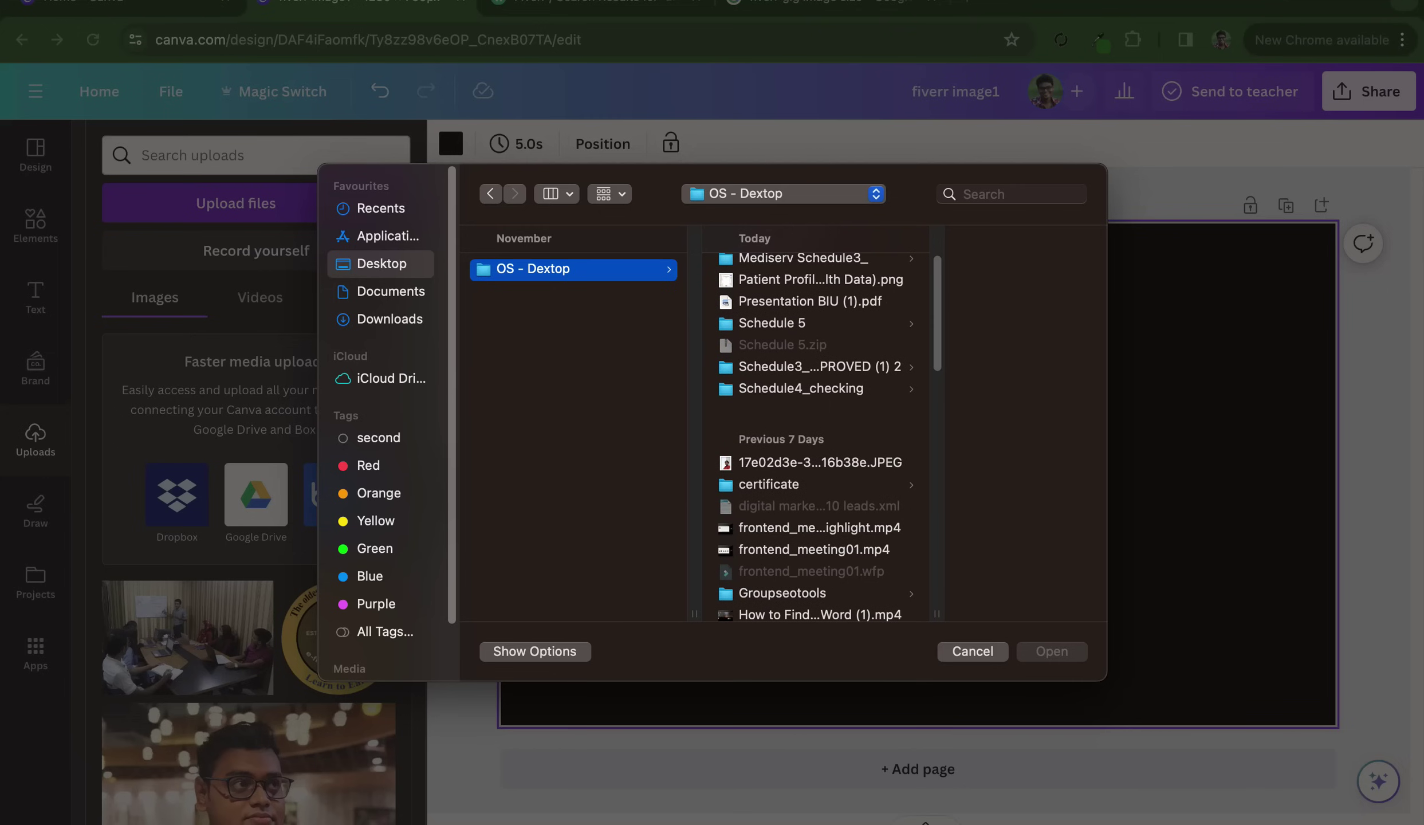
pyautogui.click(819, 462)
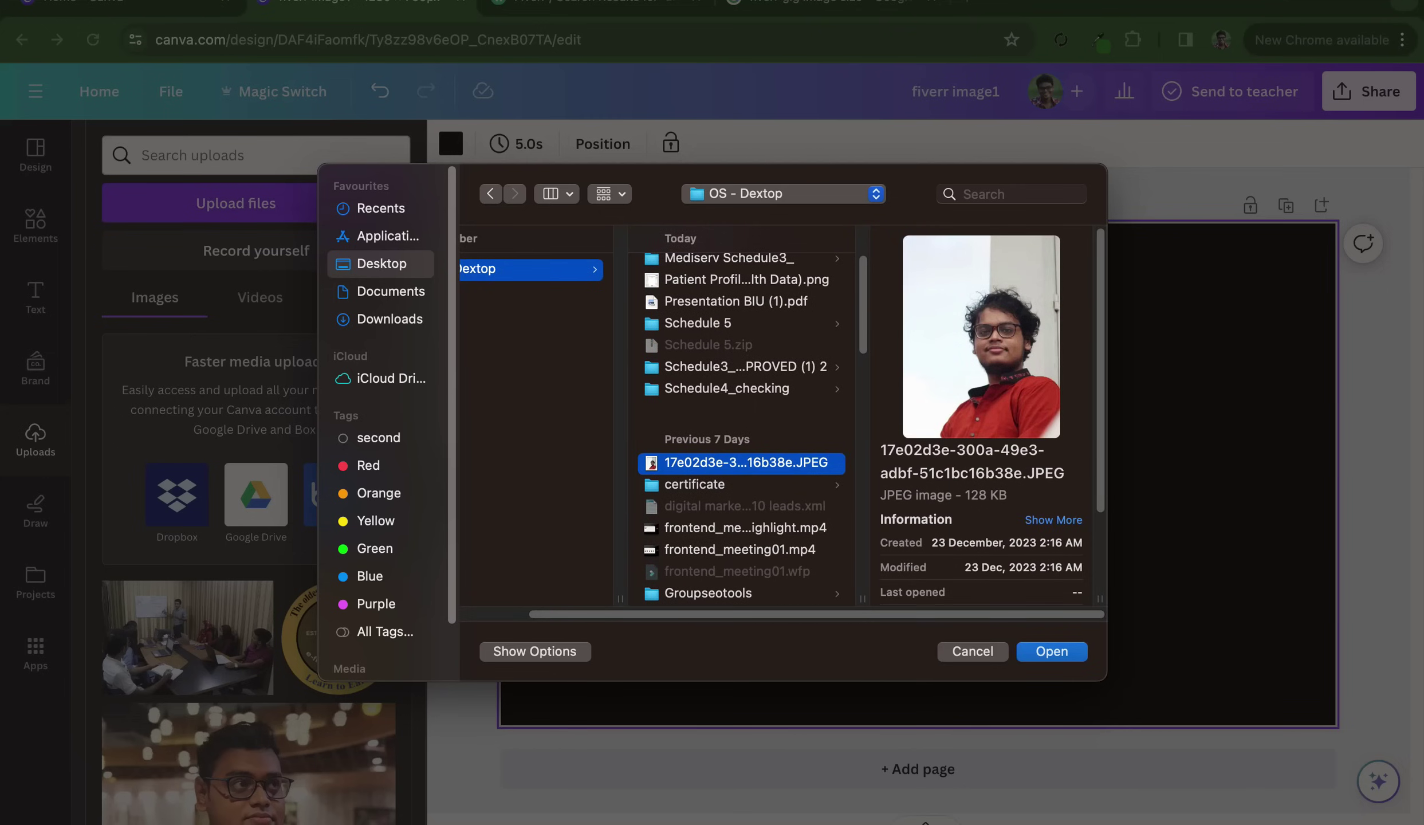
pyautogui.press('Return')
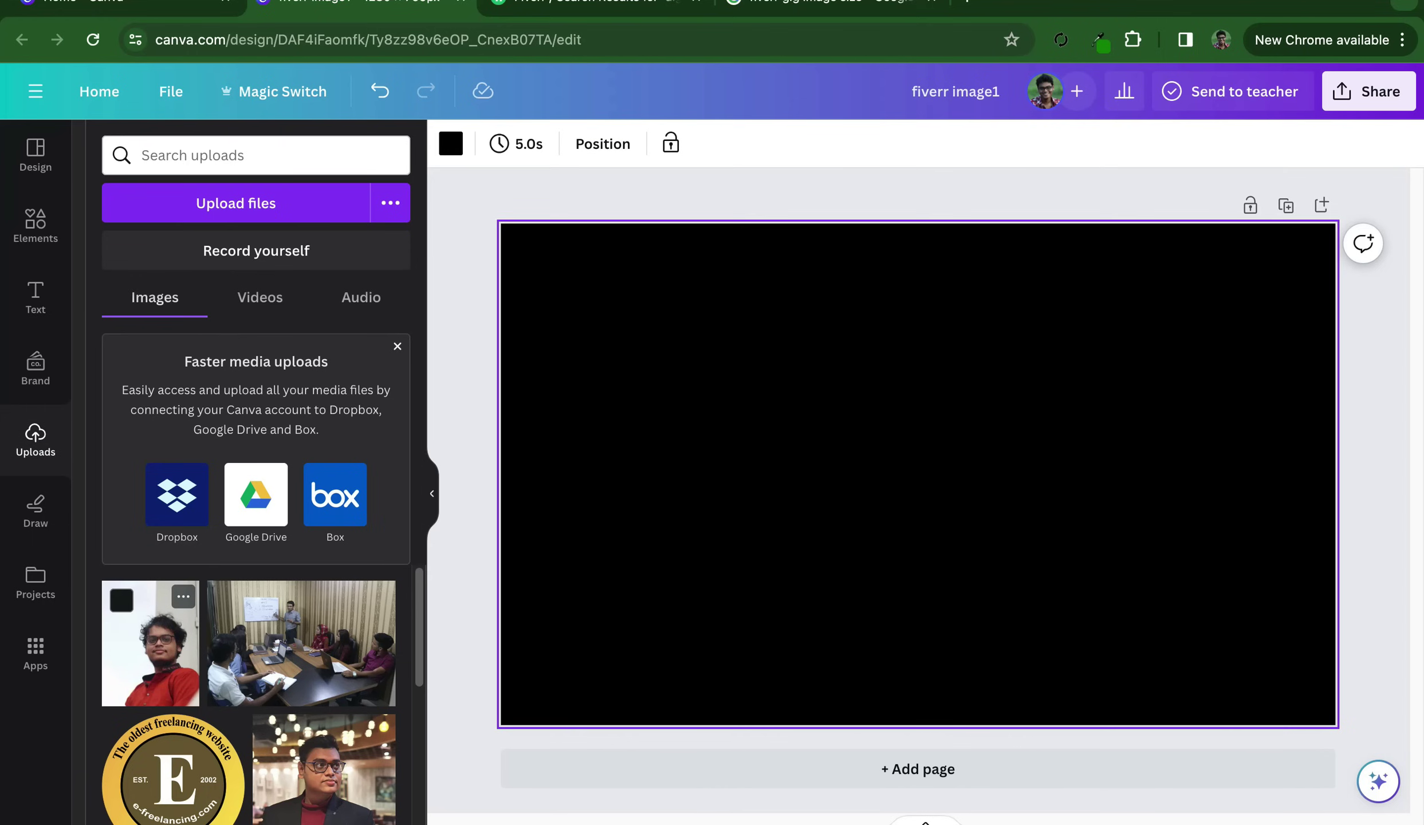
# Drag the uploaded portrait onto the right half of the black page
pyautogui.click(150, 647)
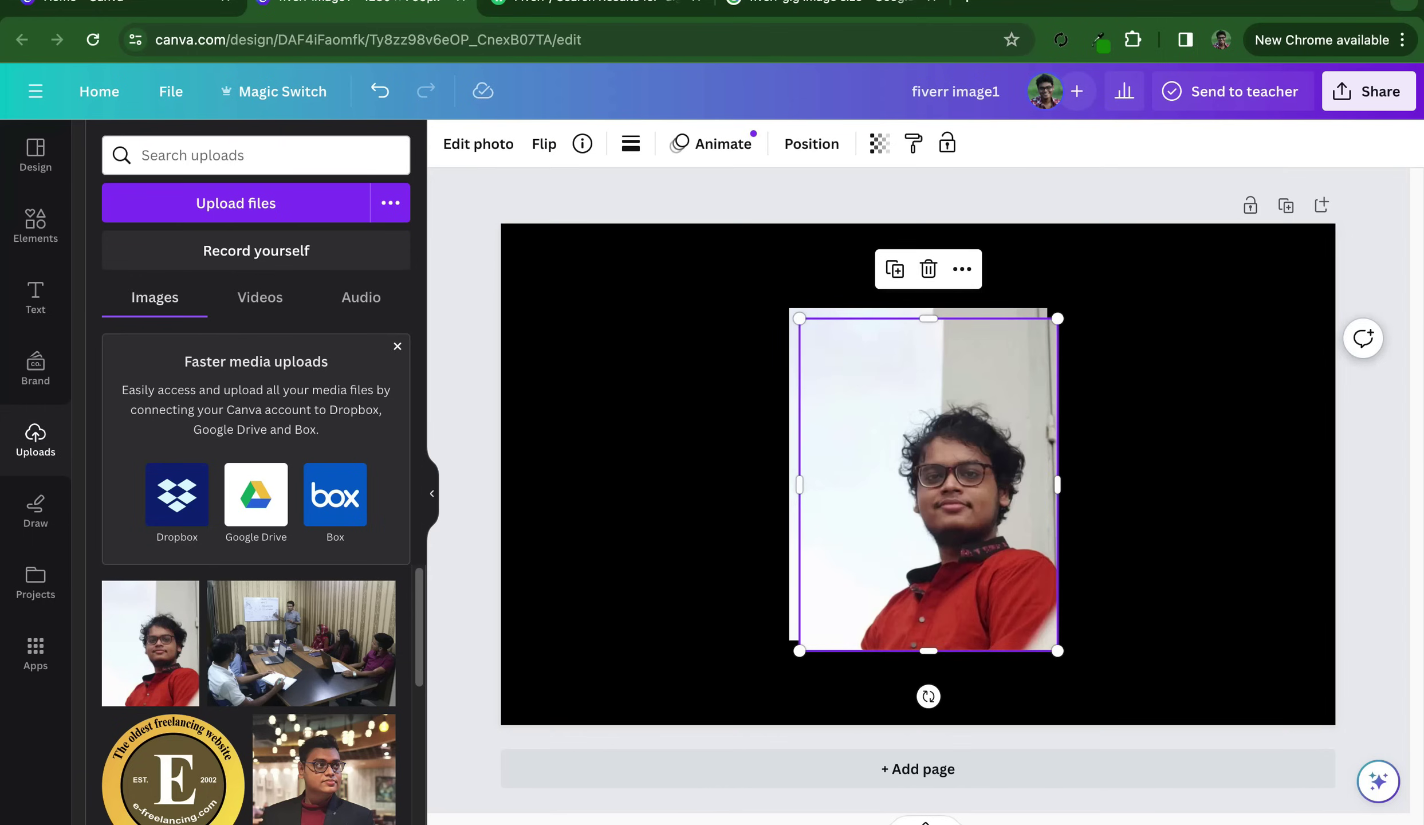
pyautogui.press('Delete')
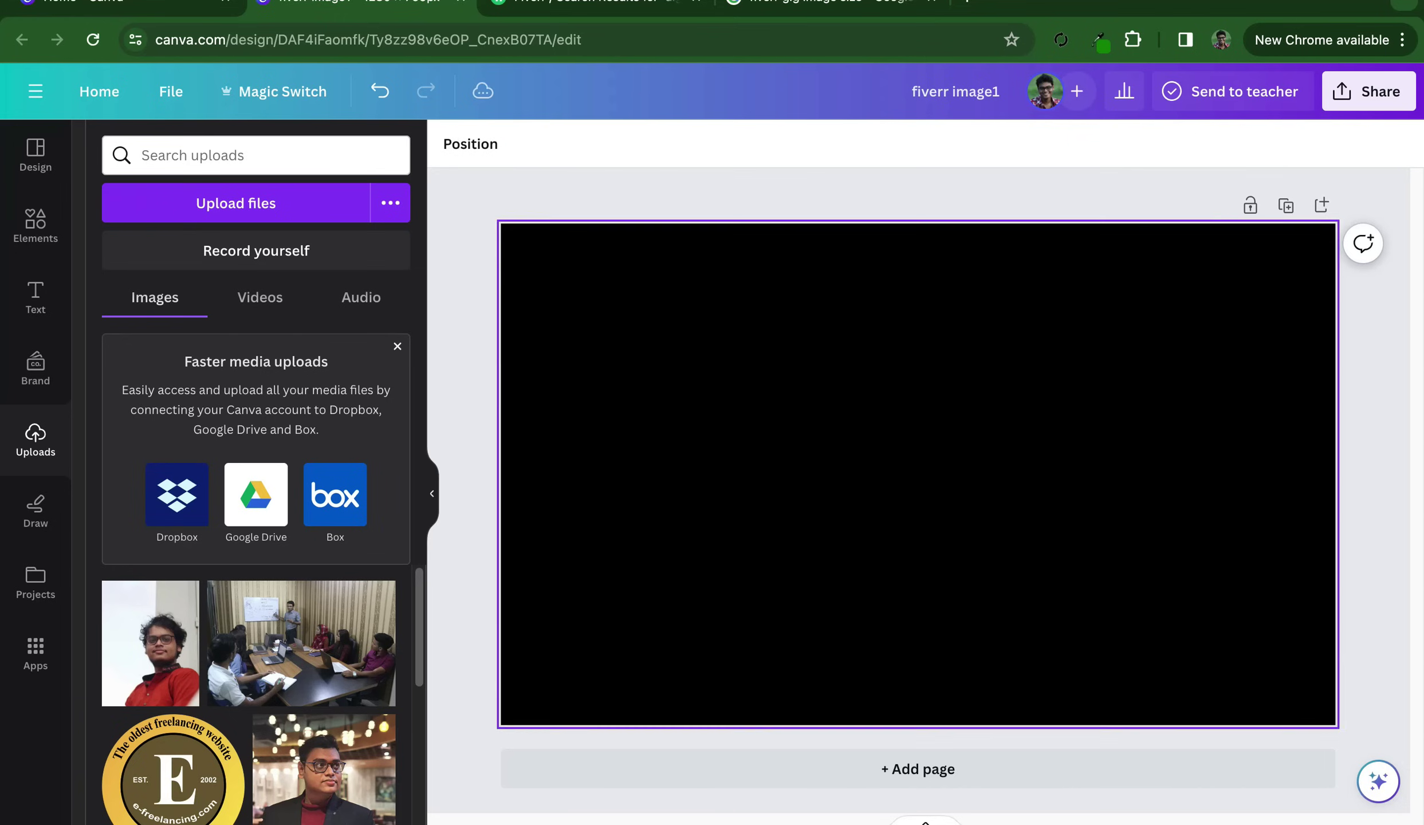
pyautogui.moveTo(150, 643)
pyautogui.mouseDown()
pyautogui.moveTo(936, 610)
pyautogui.moveTo(1018, 474)
pyautogui.mouseUp()
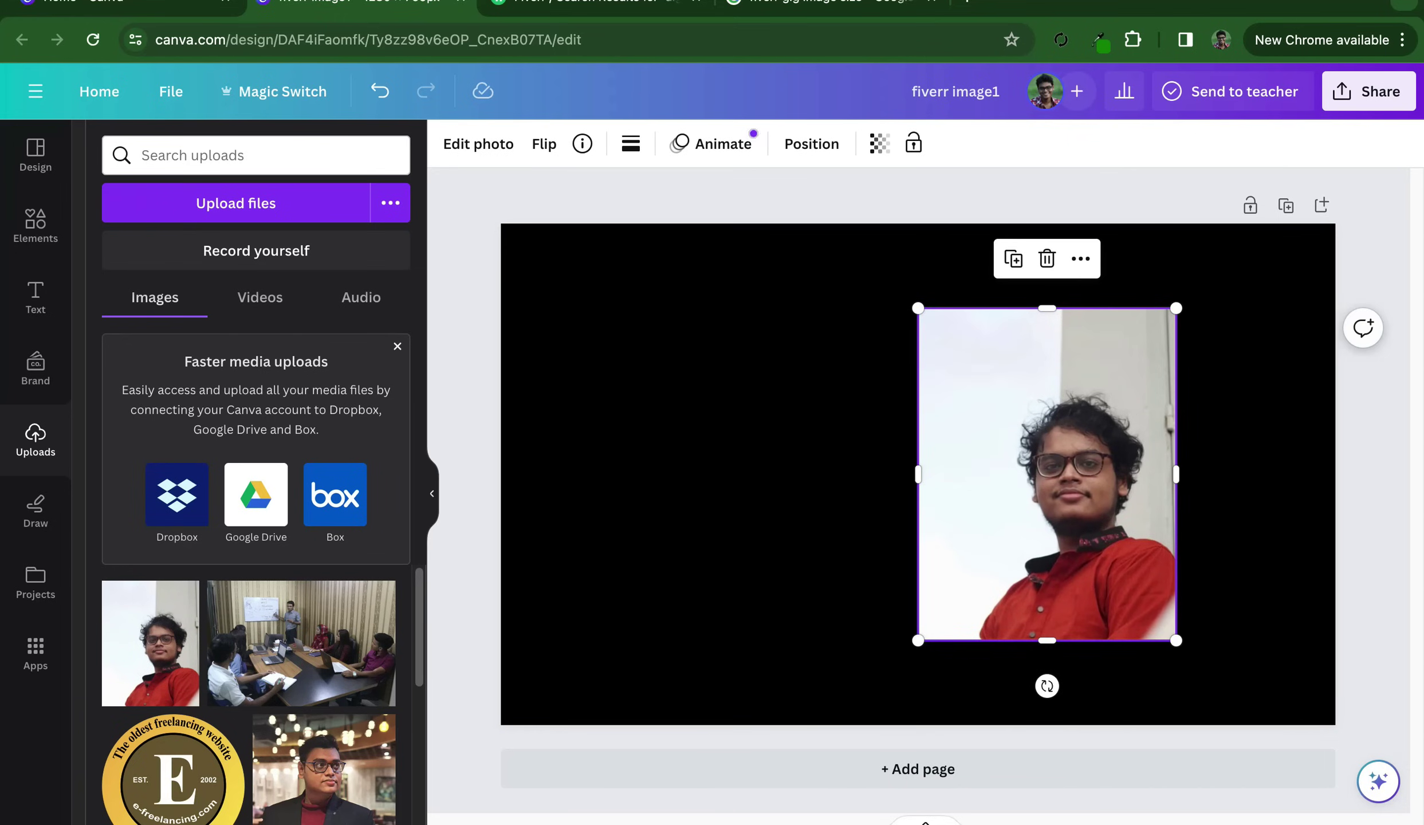
pyautogui.press('Escape')
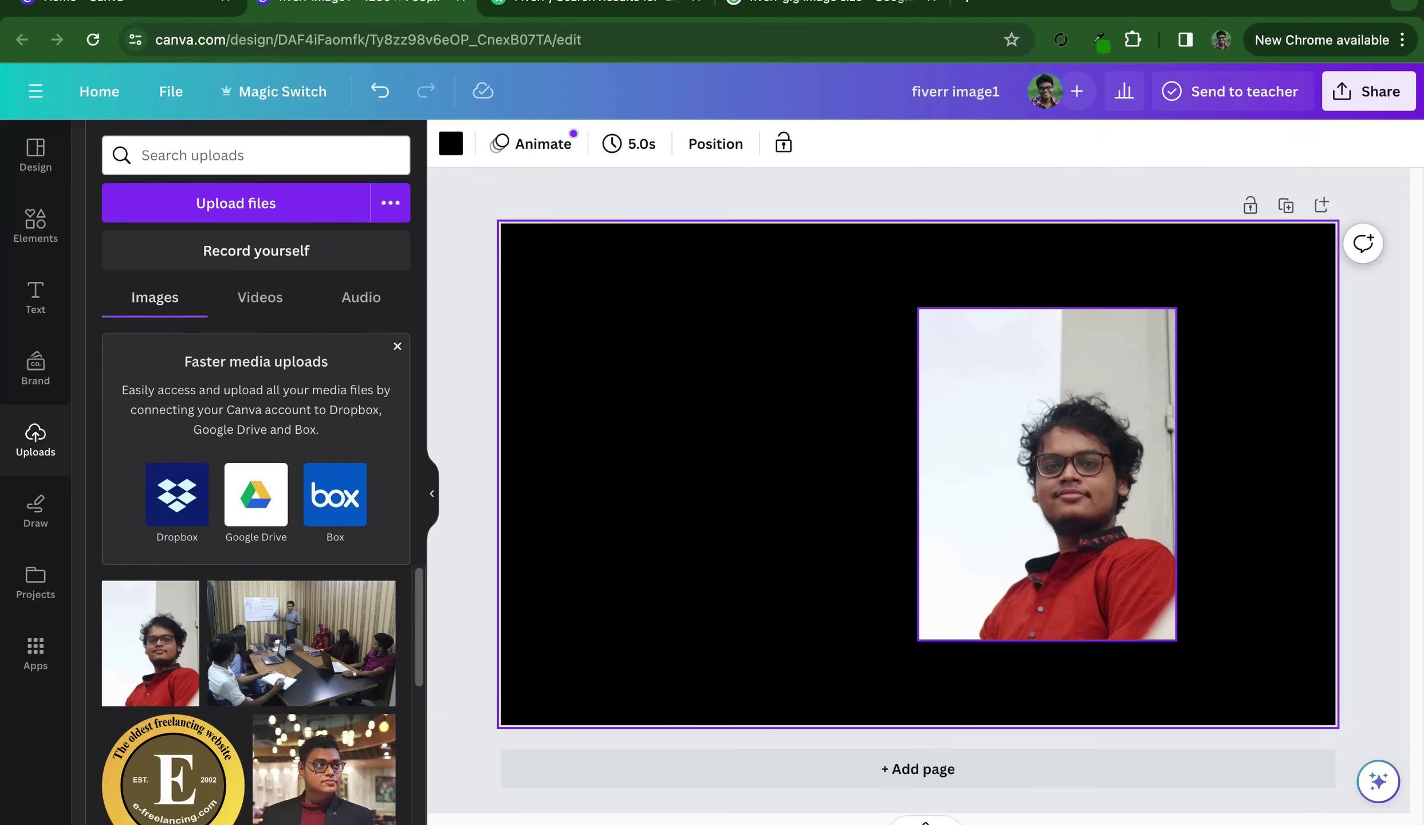
# Select the portrait and bring up its Edit photo effects
pyautogui.click(1046, 473)
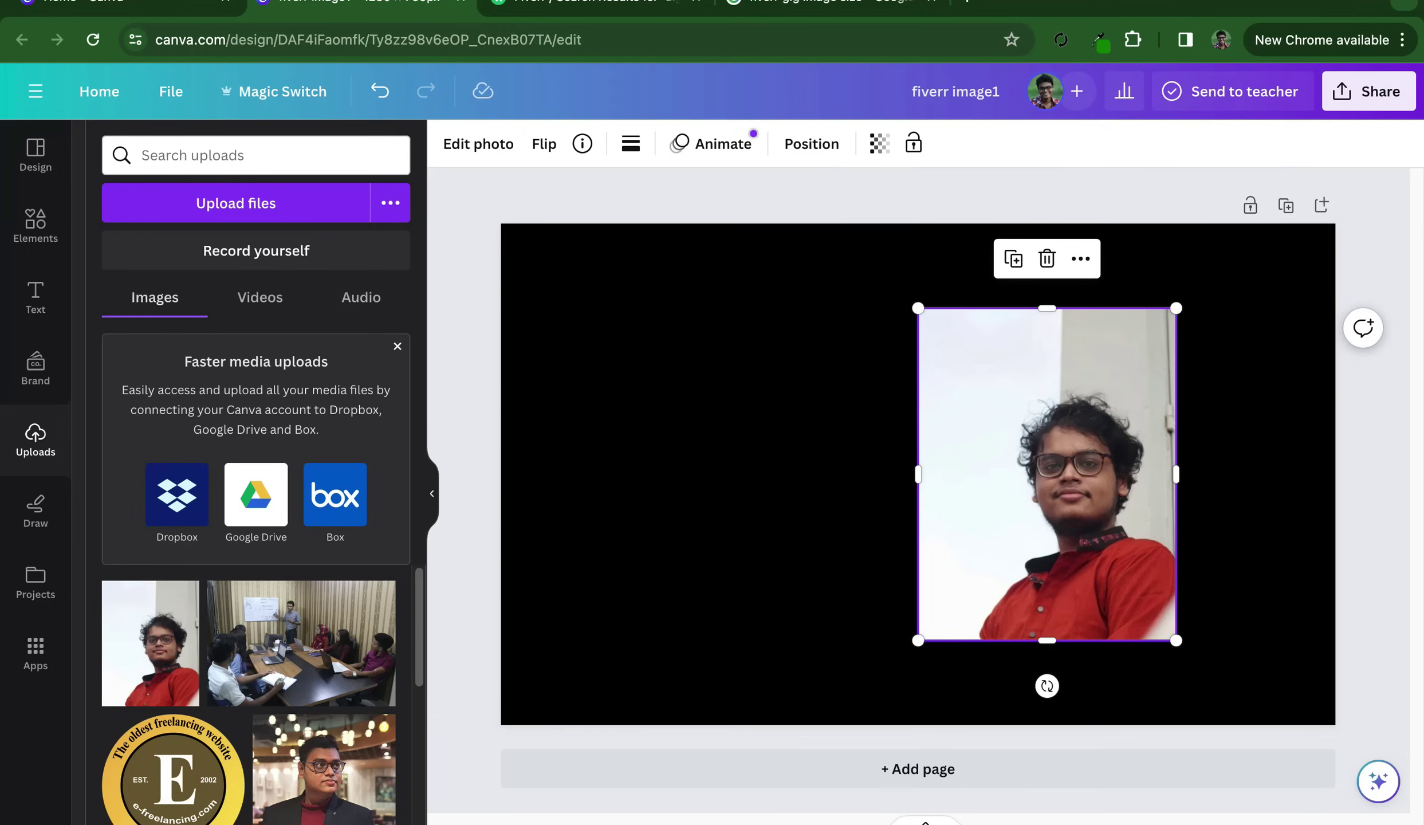
pyautogui.click(478, 144)
pyautogui.click(478, 144)
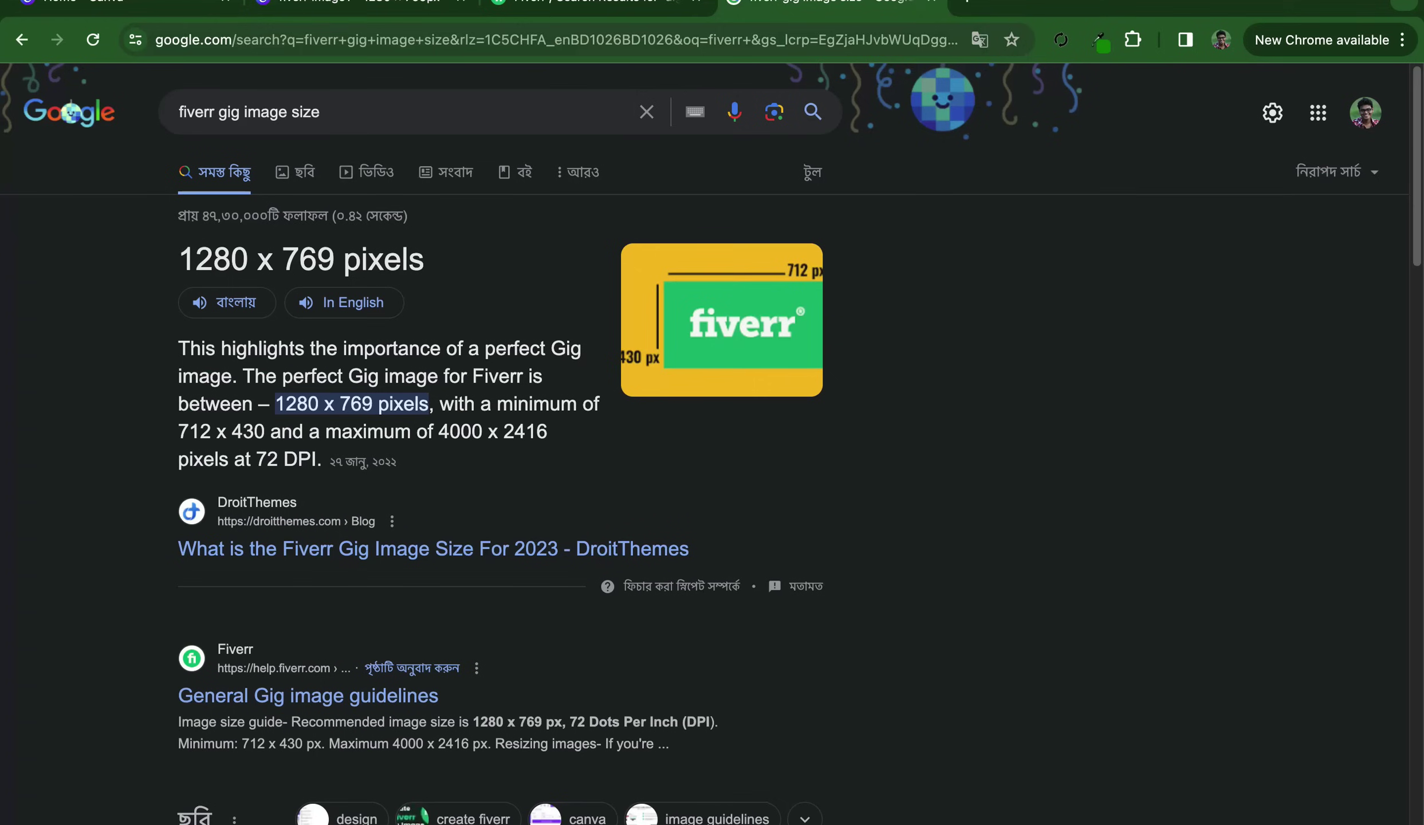
pyautogui.click(868, 5)
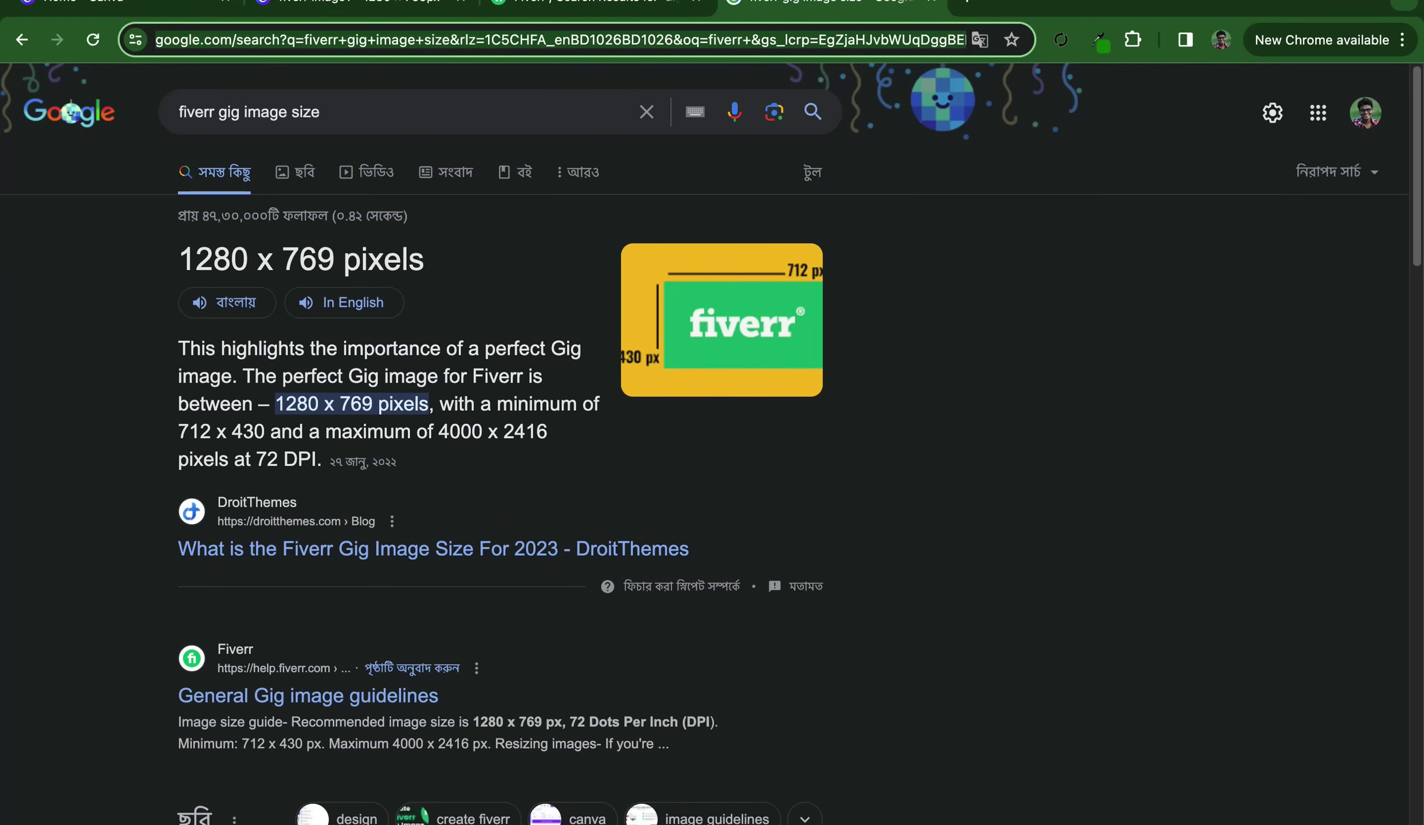
pyautogui.press('super+l')
pyautogui.write('e')
pyautogui.press('Return')
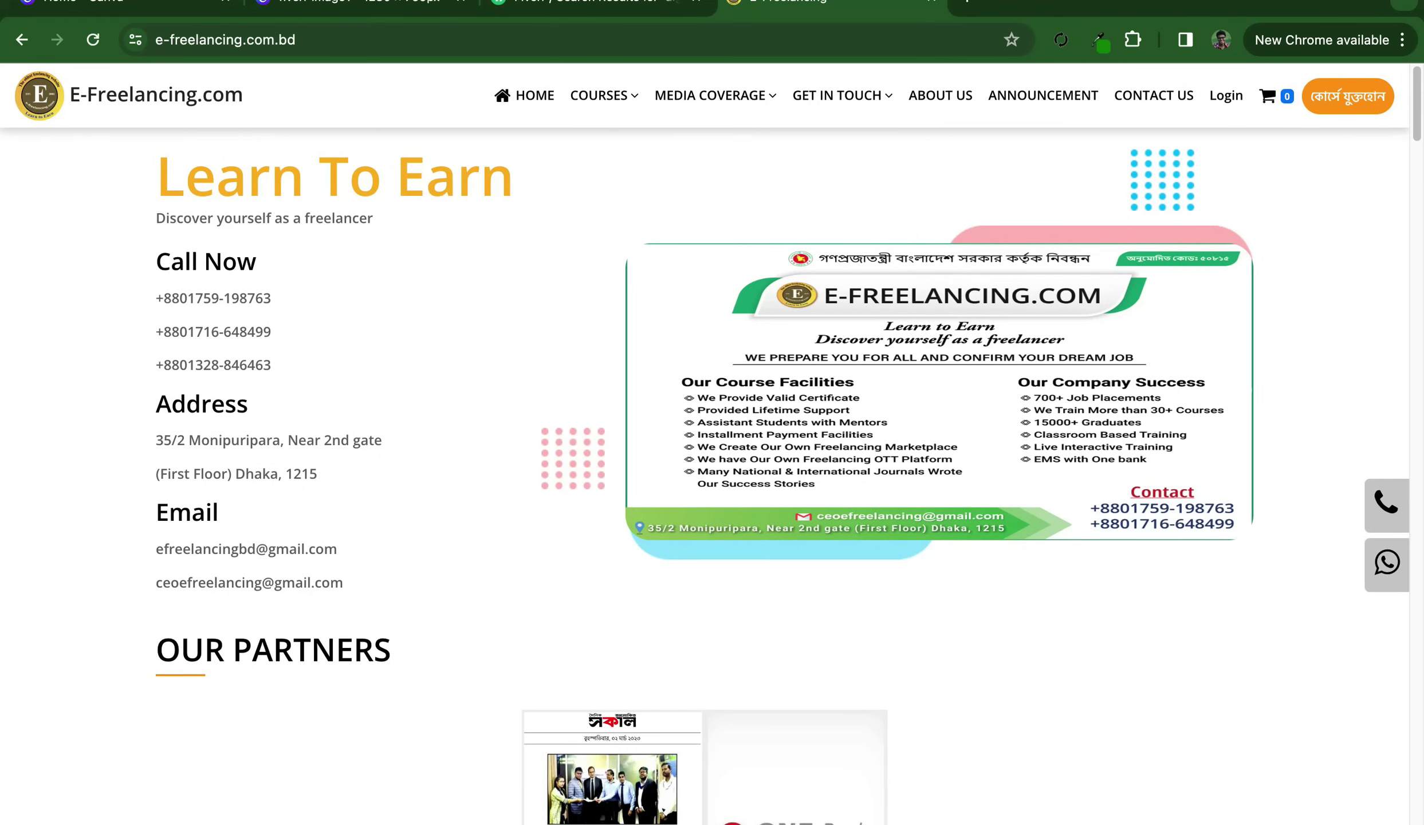
pyautogui.hotkey('ctrl', 'w')
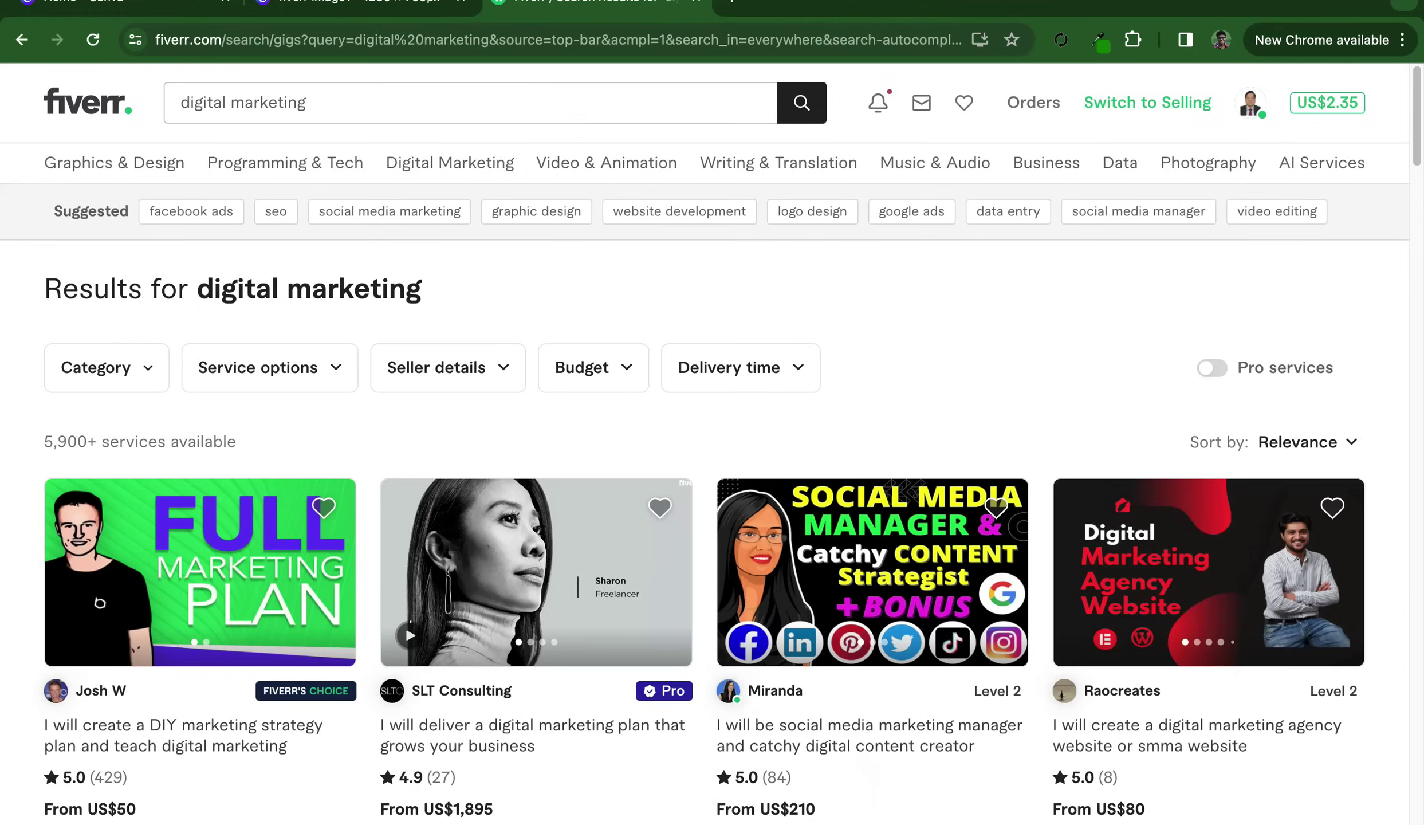
pyautogui.hotkey('ctrl', 'shift', 'Tab')
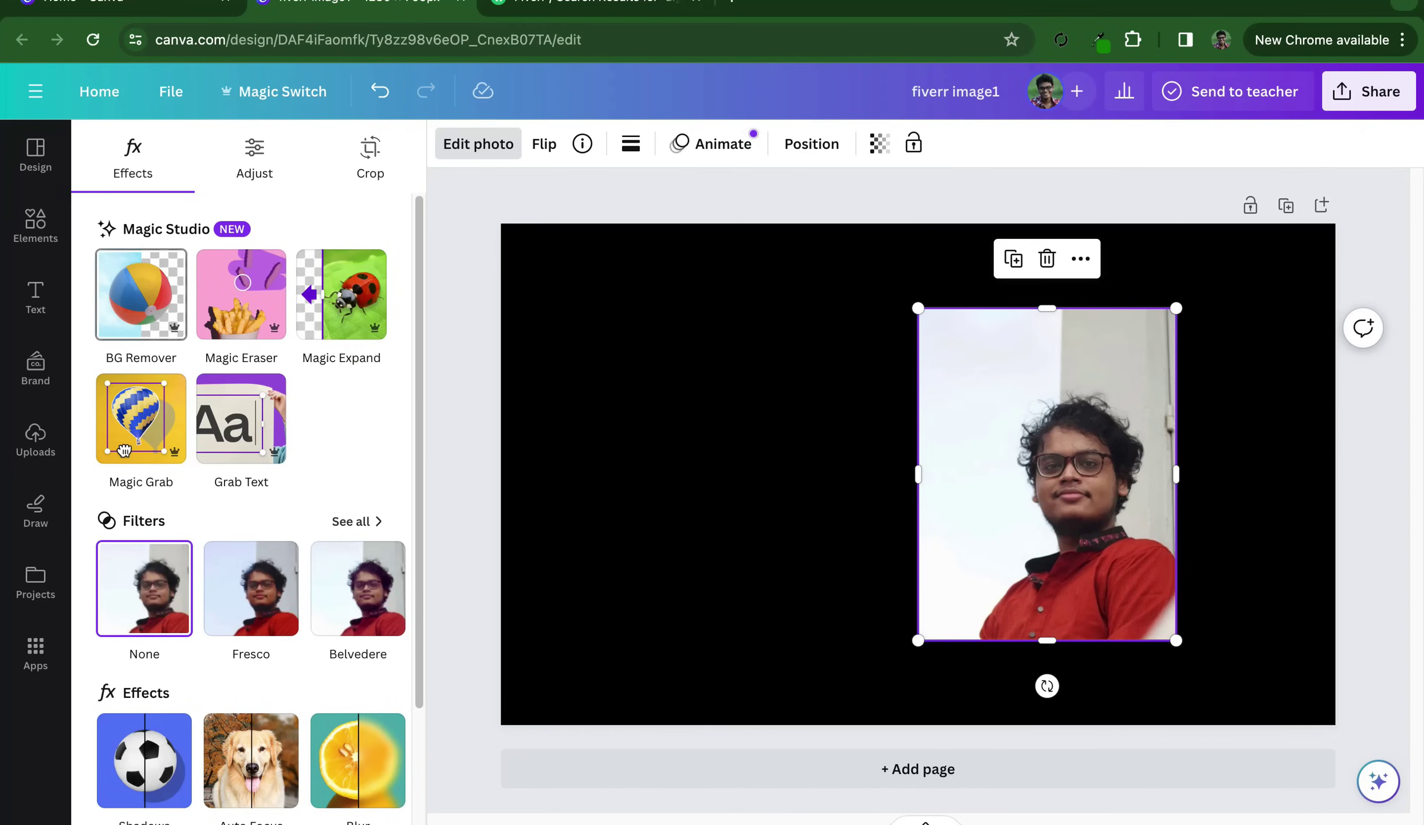
# Remove the photo's background with BG Remover and stretch its frame taller
pyautogui.click(141, 294)
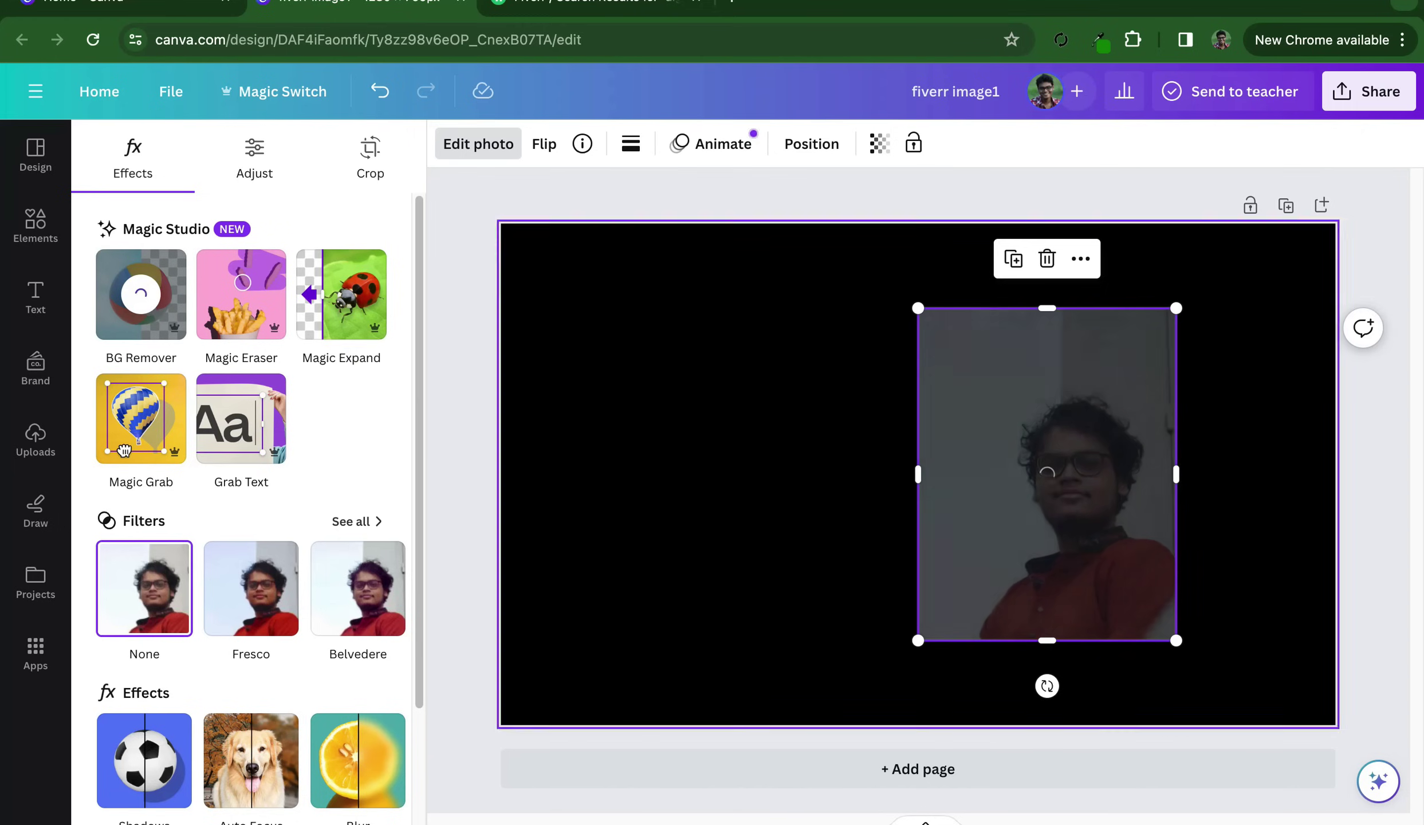
pyautogui.press('Escape')
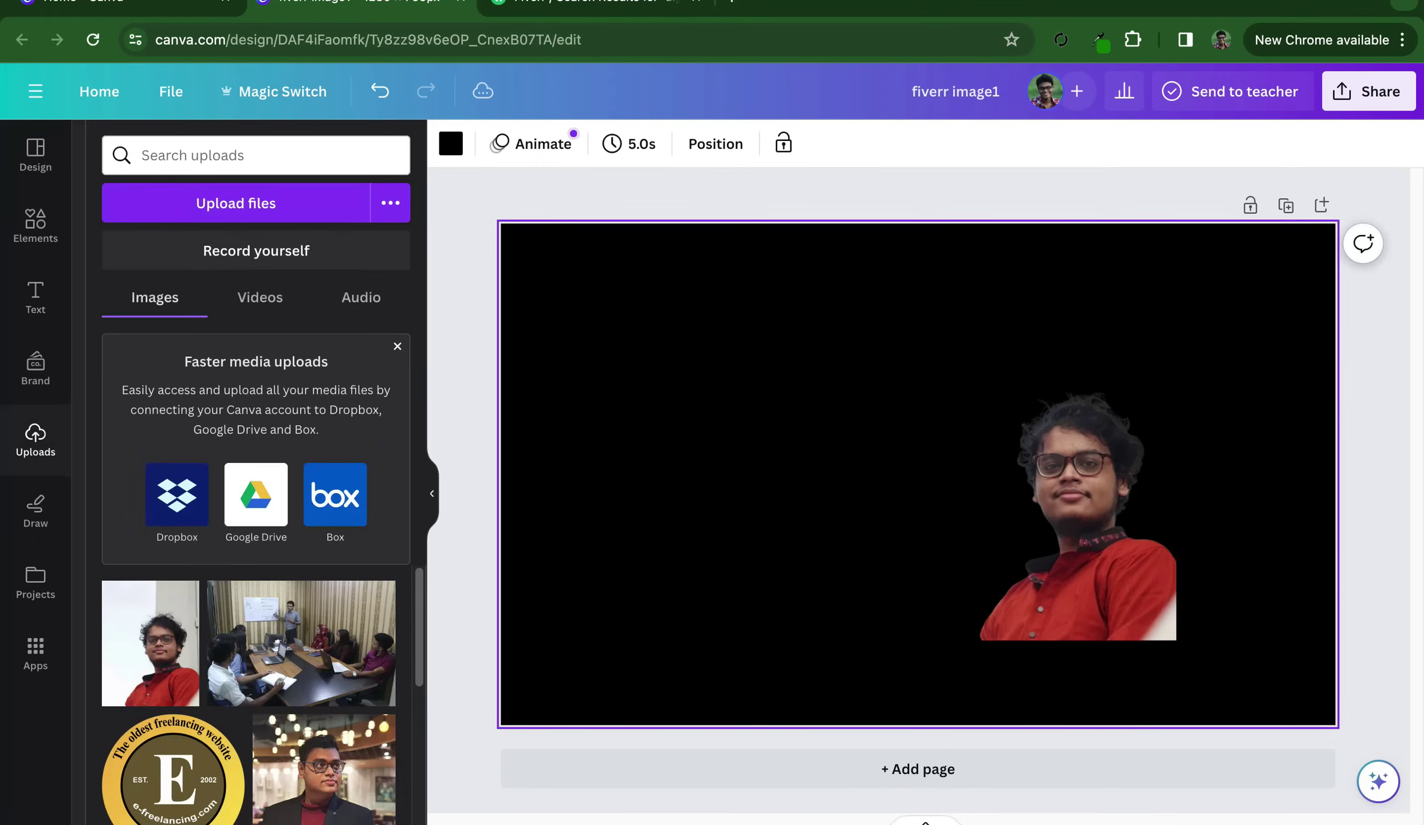
pyautogui.click(1046, 633)
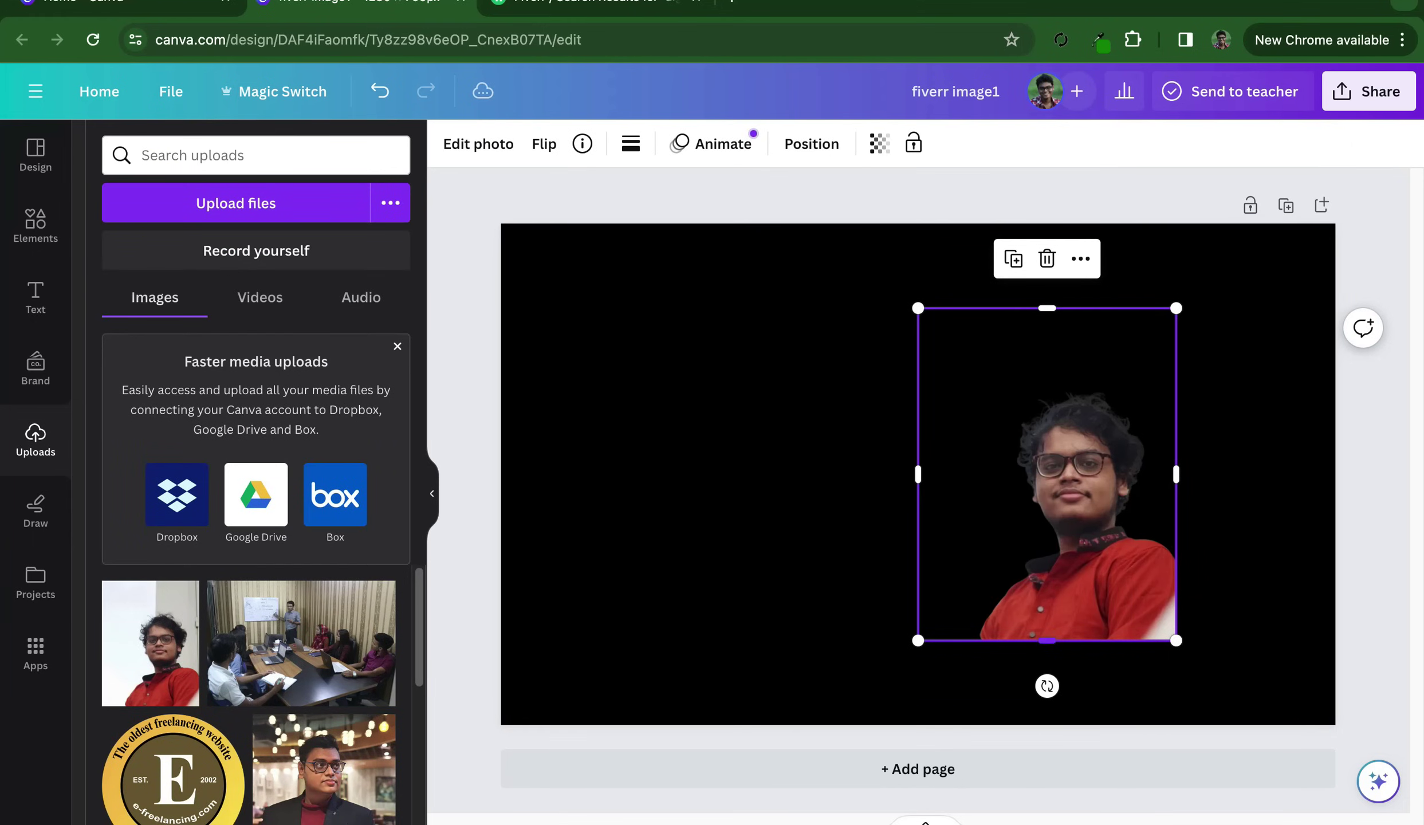
pyautogui.moveTo(1046, 640)
pyautogui.mouseDown()
pyautogui.moveTo(1046, 598)
pyautogui.moveTo(1047, 680)
pyautogui.mouseUp()
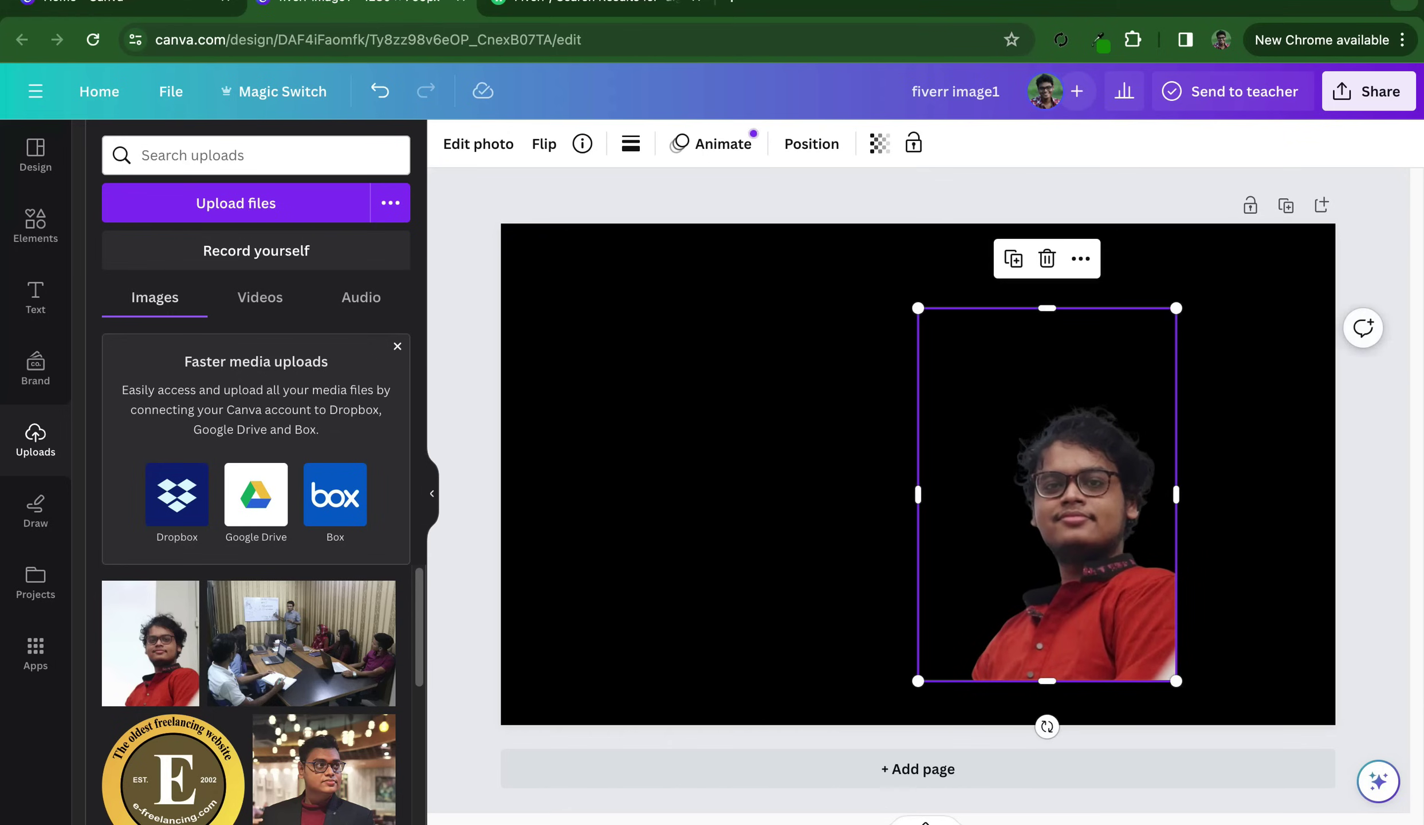
# Delete the cut-out photo from the page and clear the element search
pyautogui.press('Delete')
pyautogui.write('b')
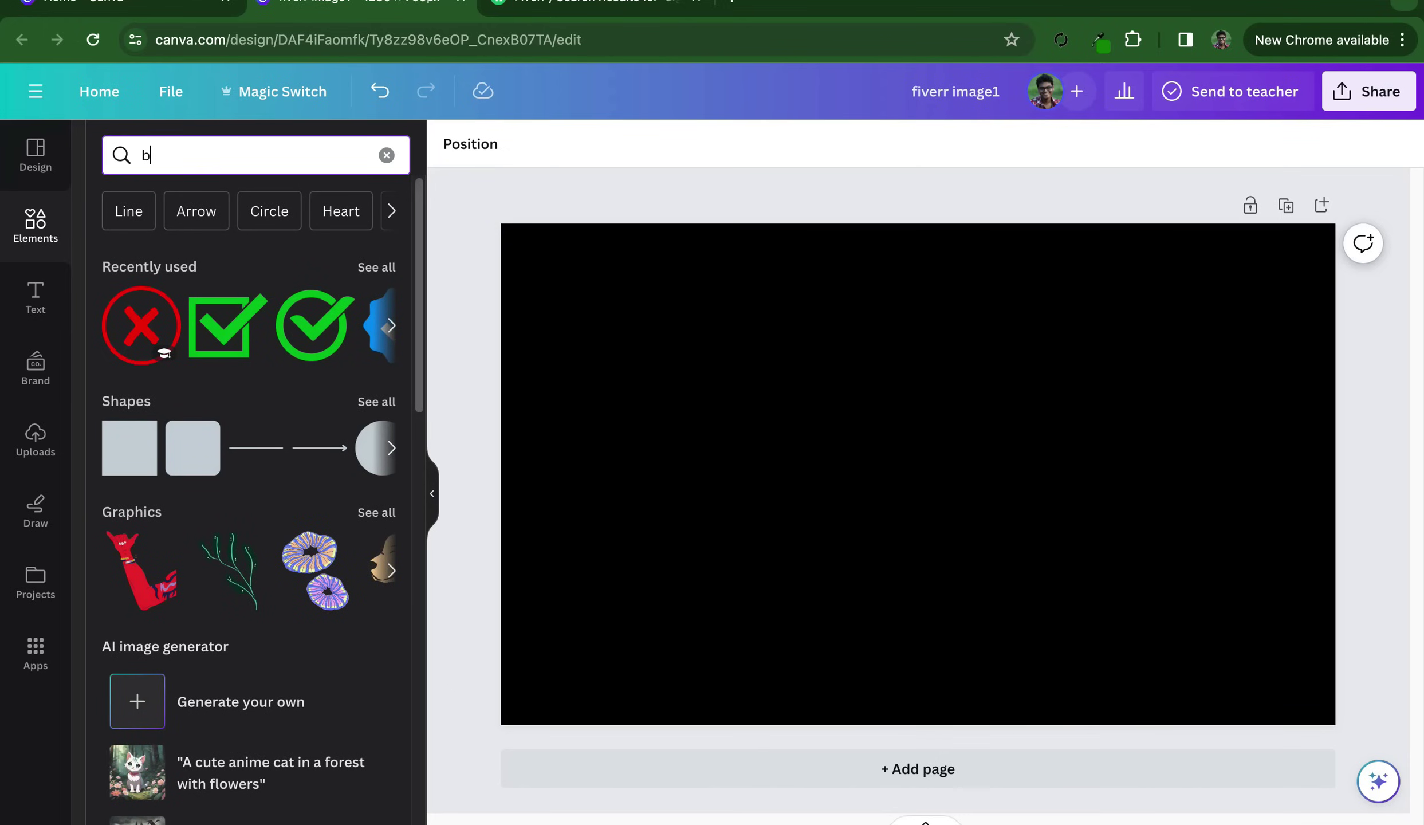
pyautogui.press('BackSpace')
# Find 'image frame' in Elements and place the circle frame at the page's upper right
pyautogui.write('image')
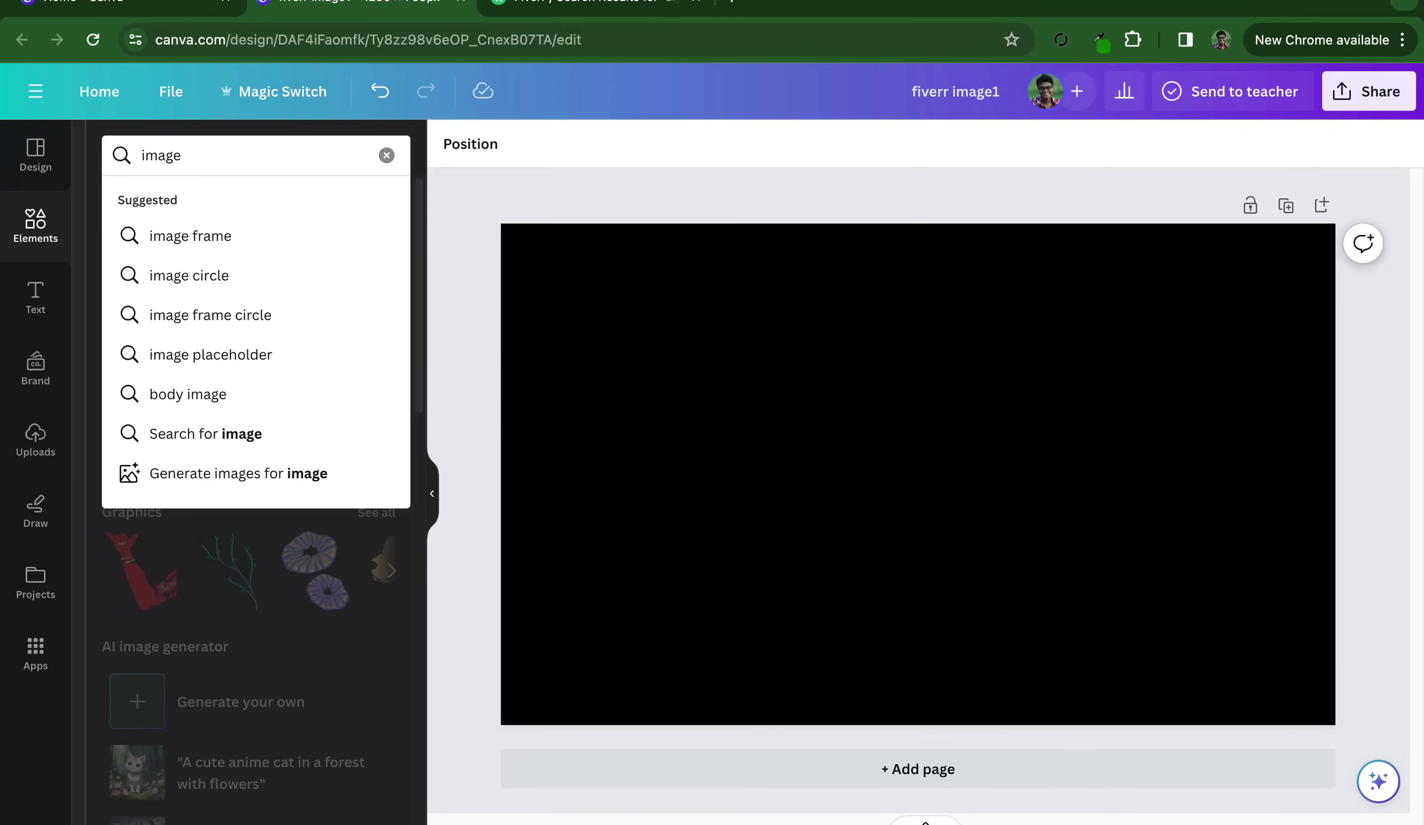
pyautogui.write(' fi')
pyautogui.press('BackSpace')
pyautogui.press('Down')
pyautogui.press('Return')
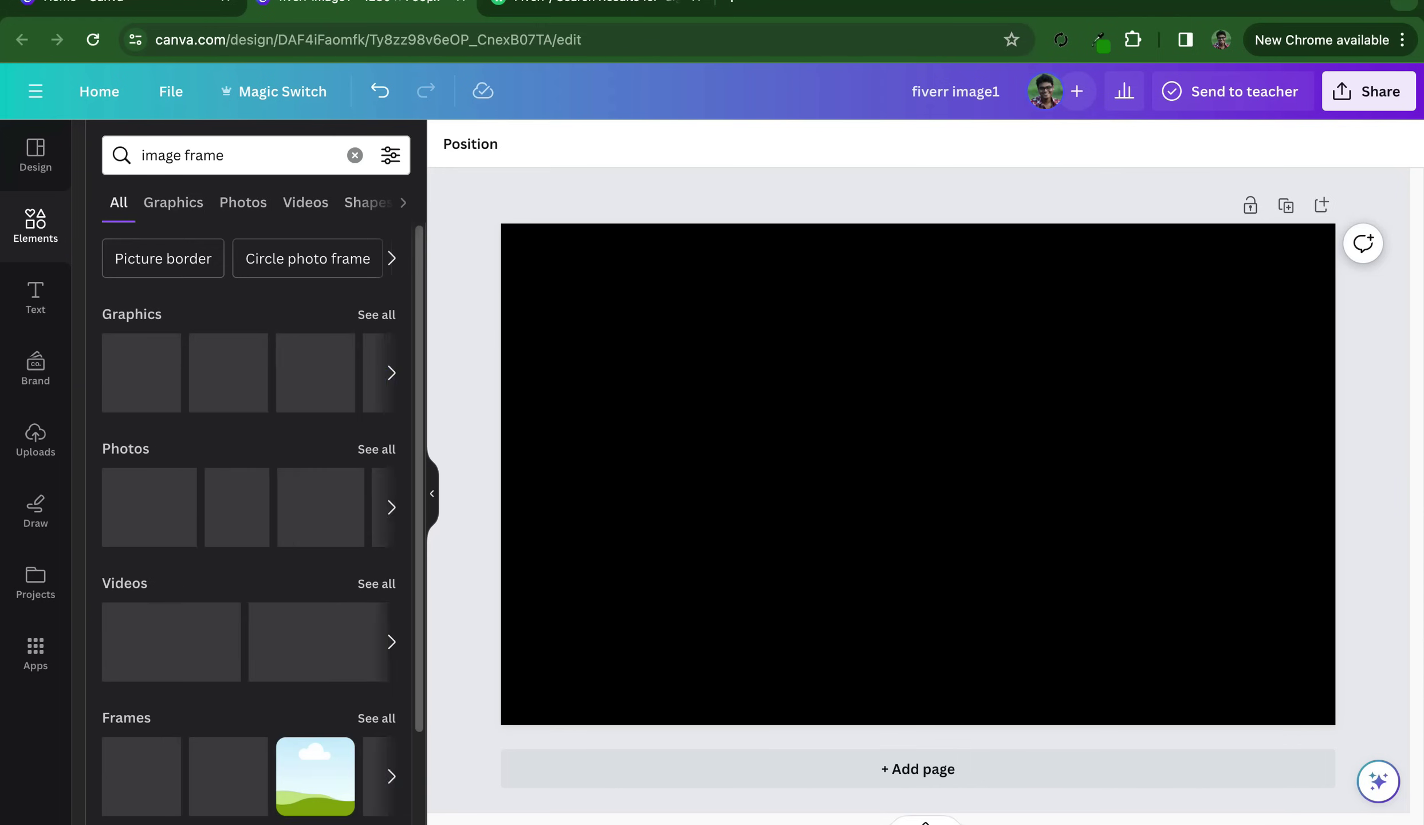
pyautogui.scroll(-3, 315, 607)
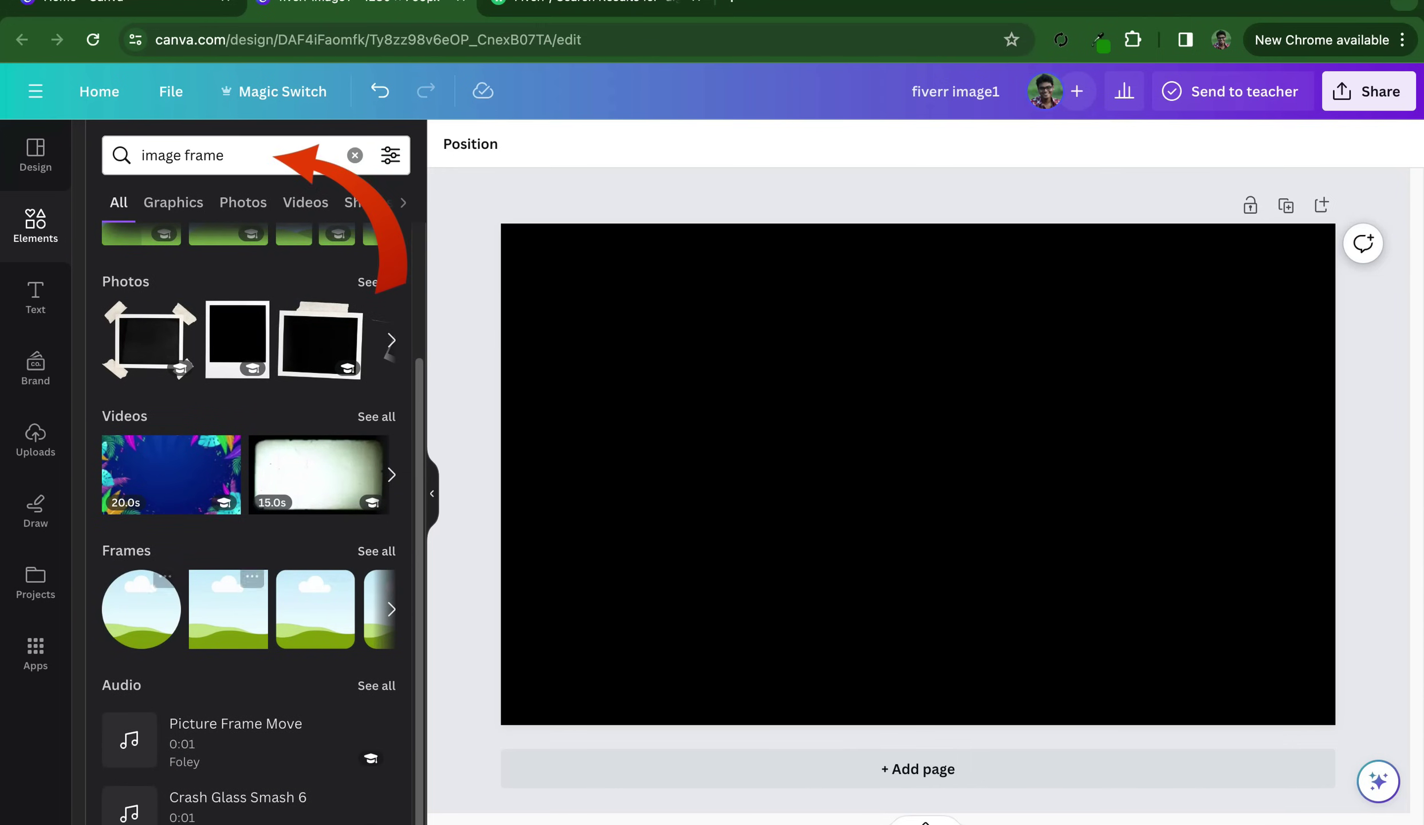
pyautogui.click(141, 609)
pyautogui.moveTo(917, 474); pyautogui.dragTo(1097, 439)
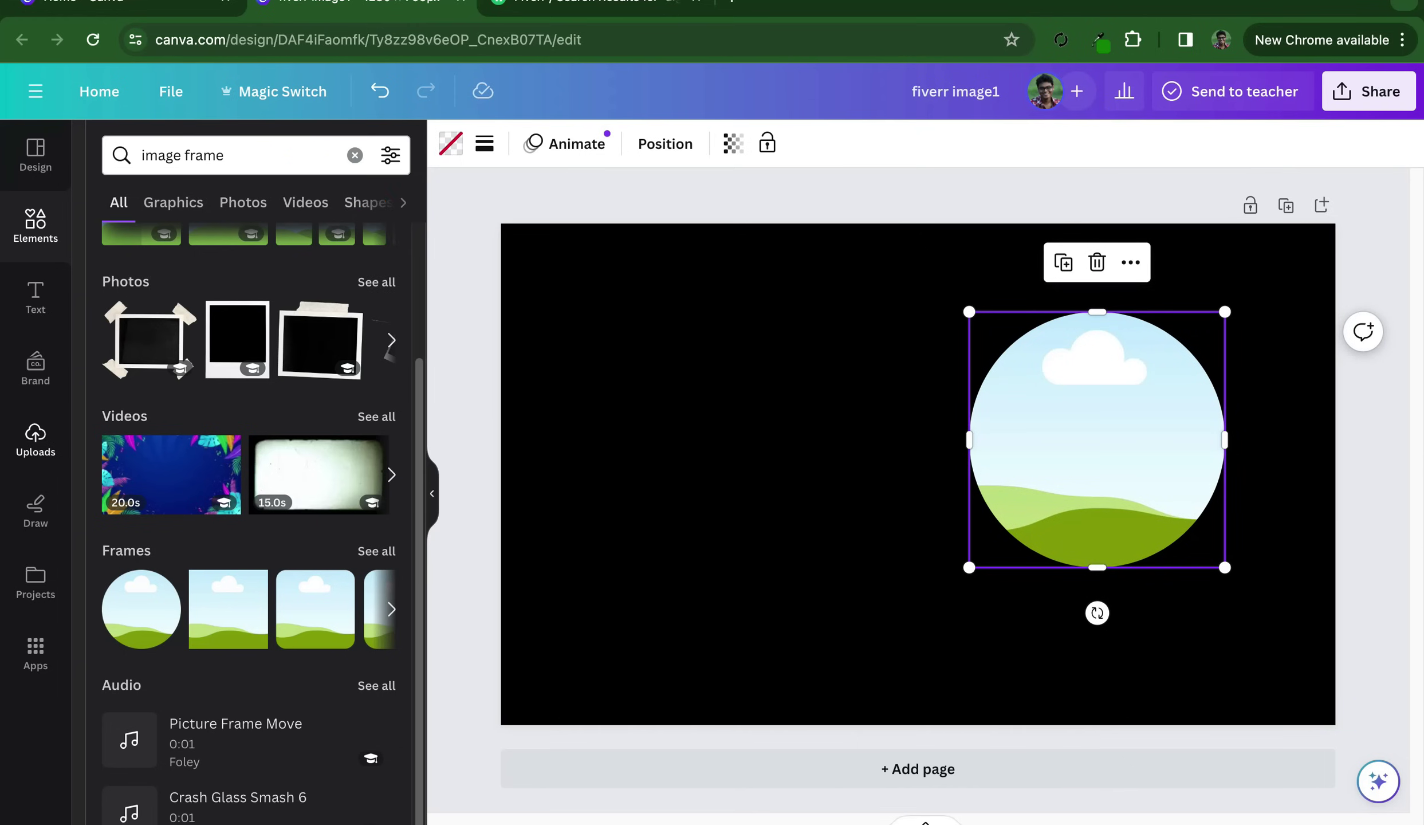
# Drop the man-in-red photo into the circle frame and adjust its framing
pyautogui.click(35, 441)
pyautogui.moveTo(150, 643); pyautogui.dragTo(1097, 439)
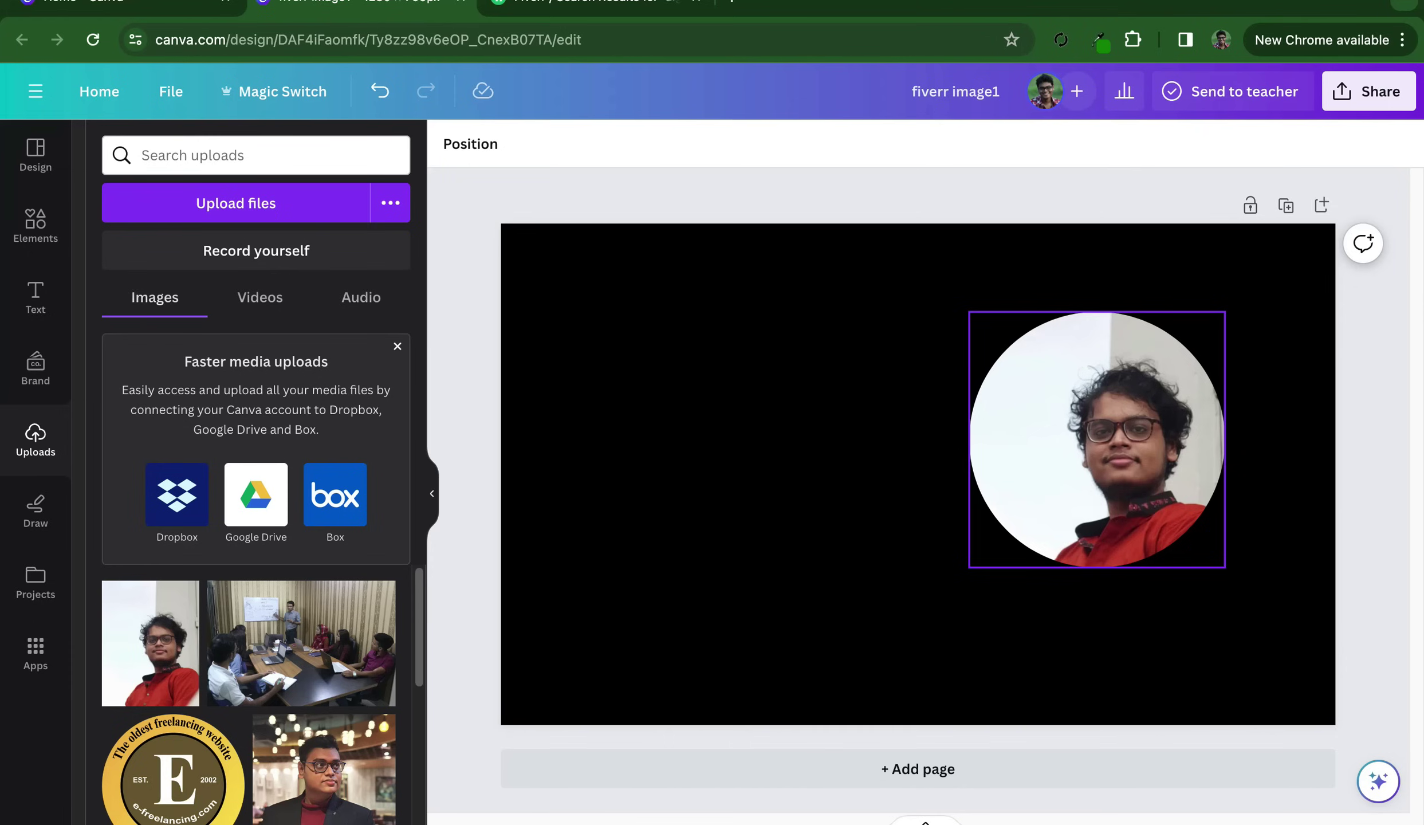
pyautogui.click(1097, 439)
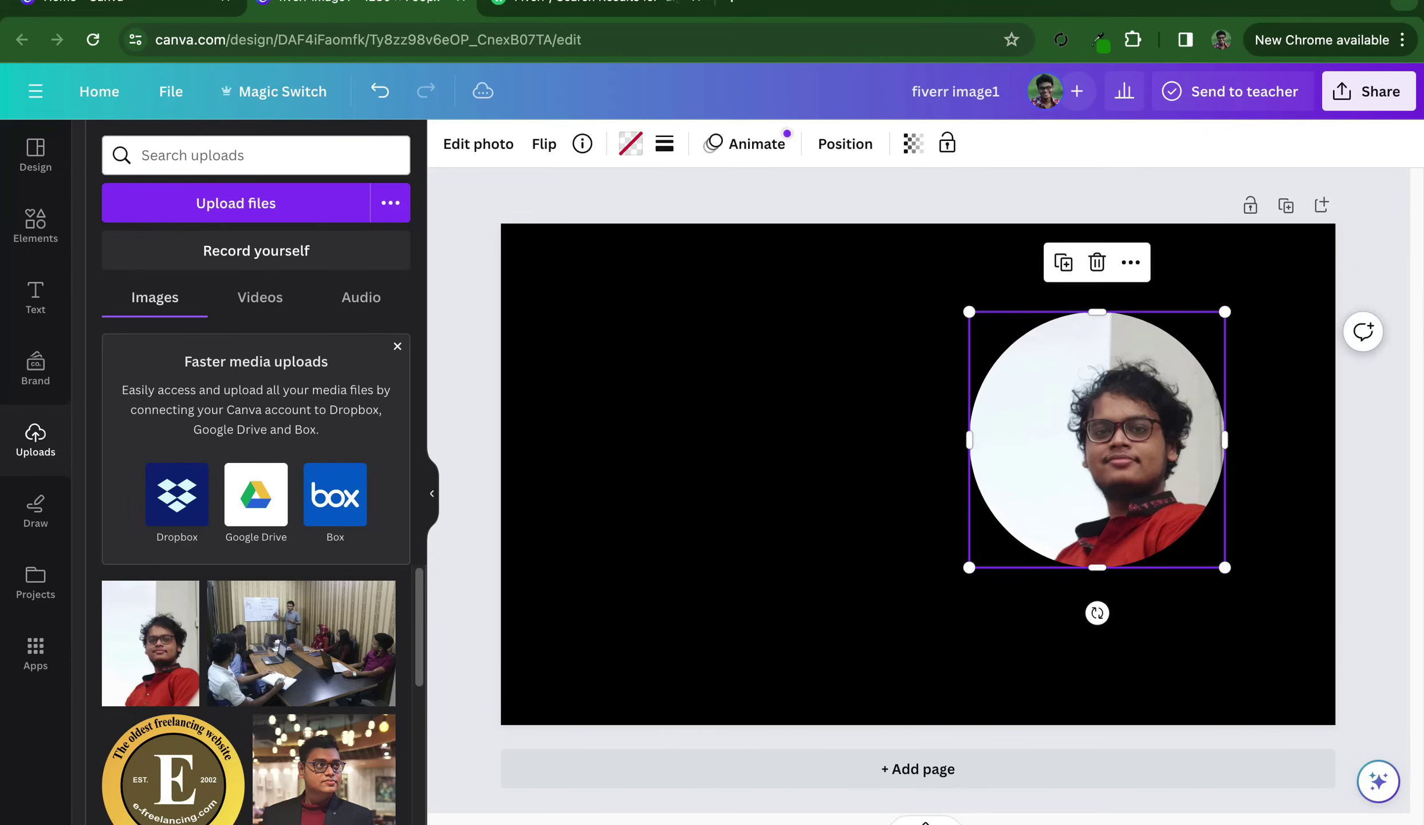
pyautogui.doubleClick(1097, 440)
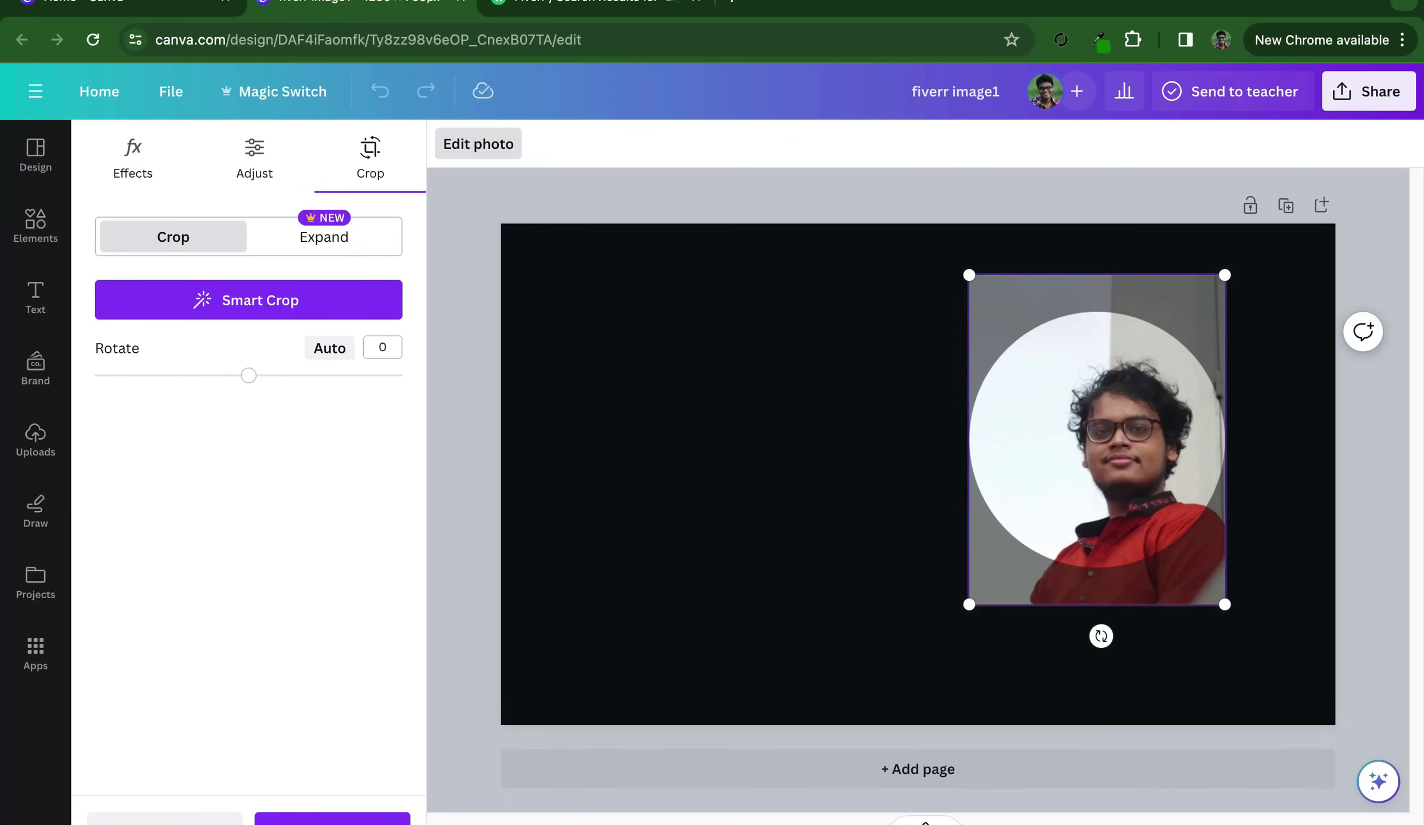
pyautogui.press('Escape')
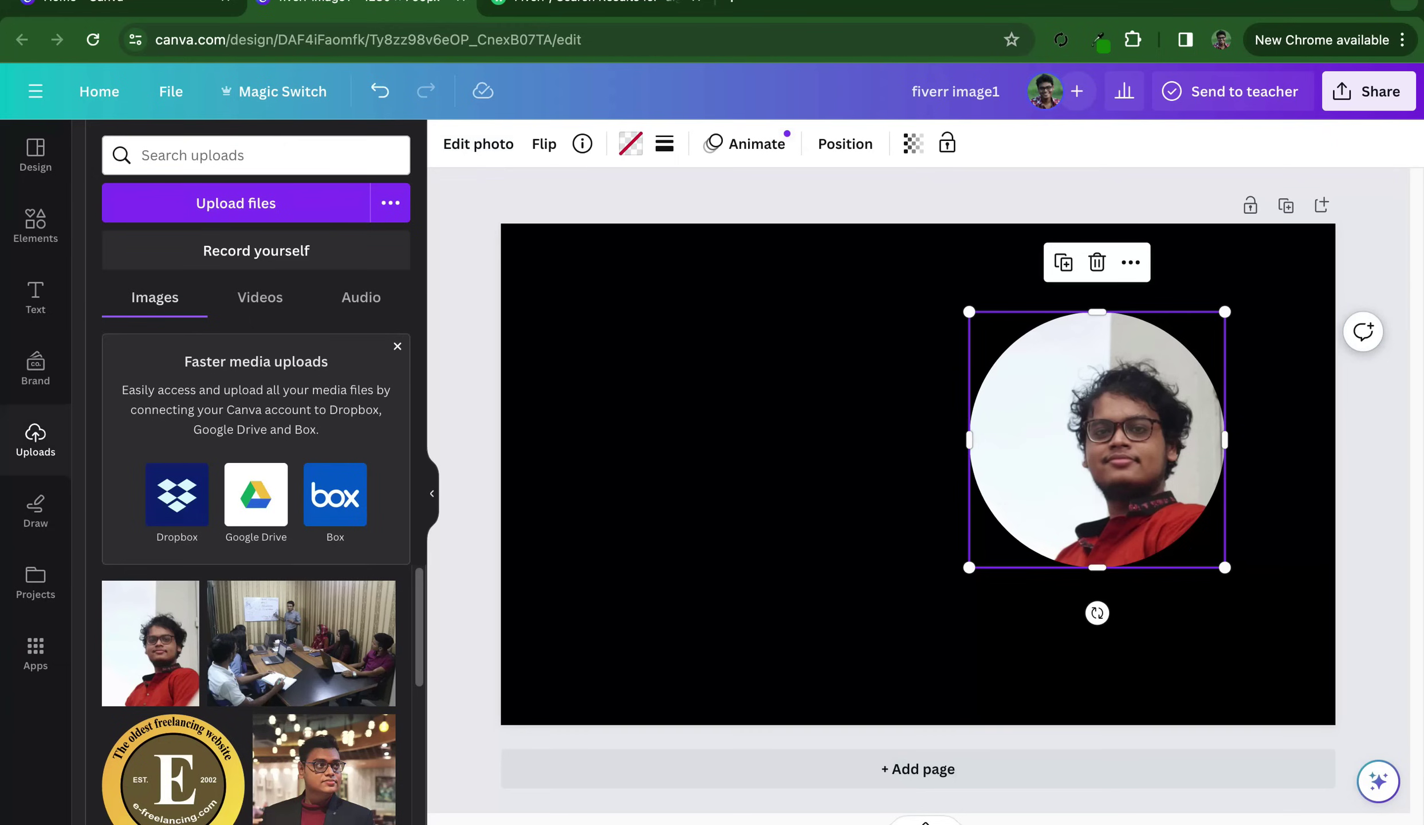
pyautogui.press('Escape')
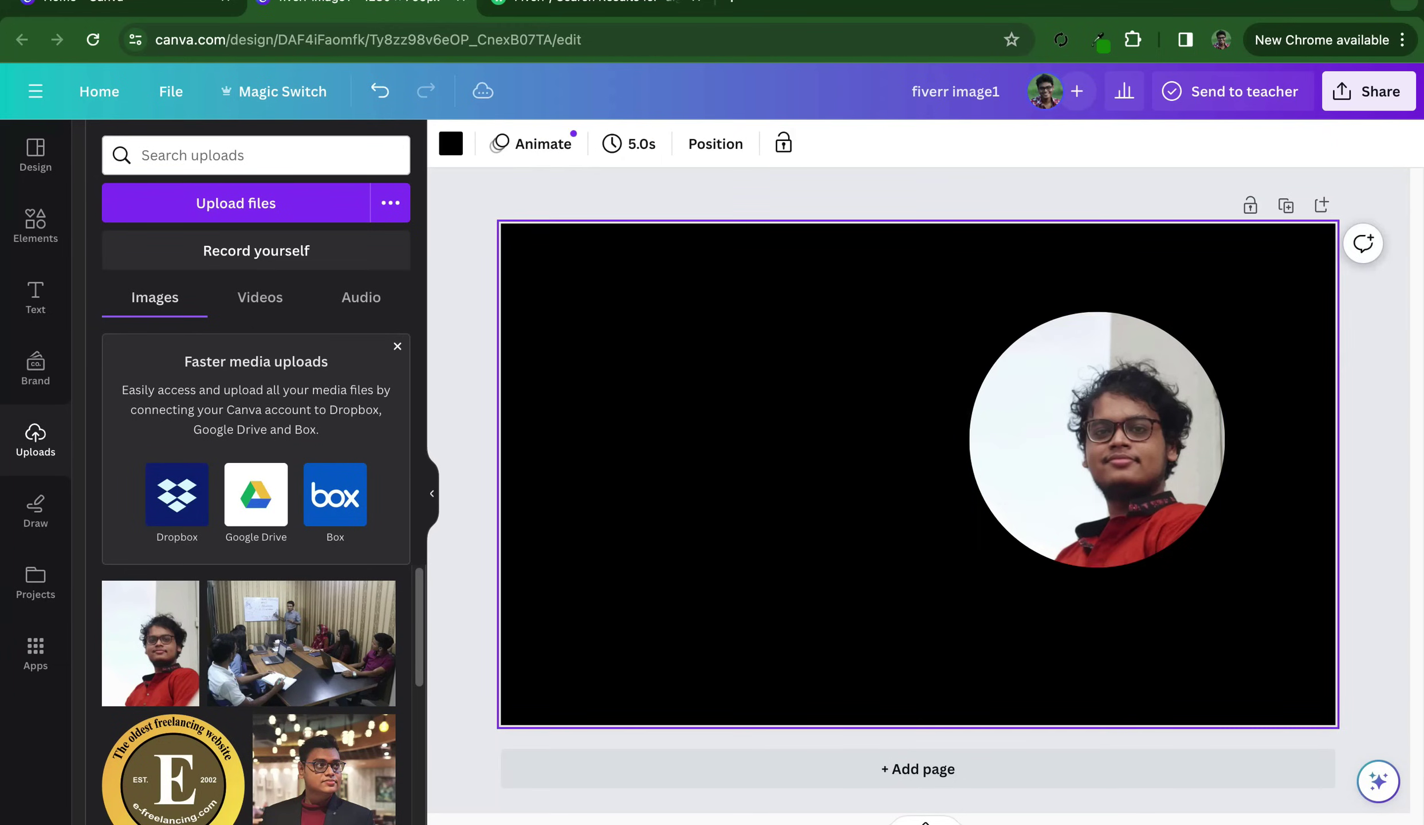
pyautogui.doubleClick(1096, 439)
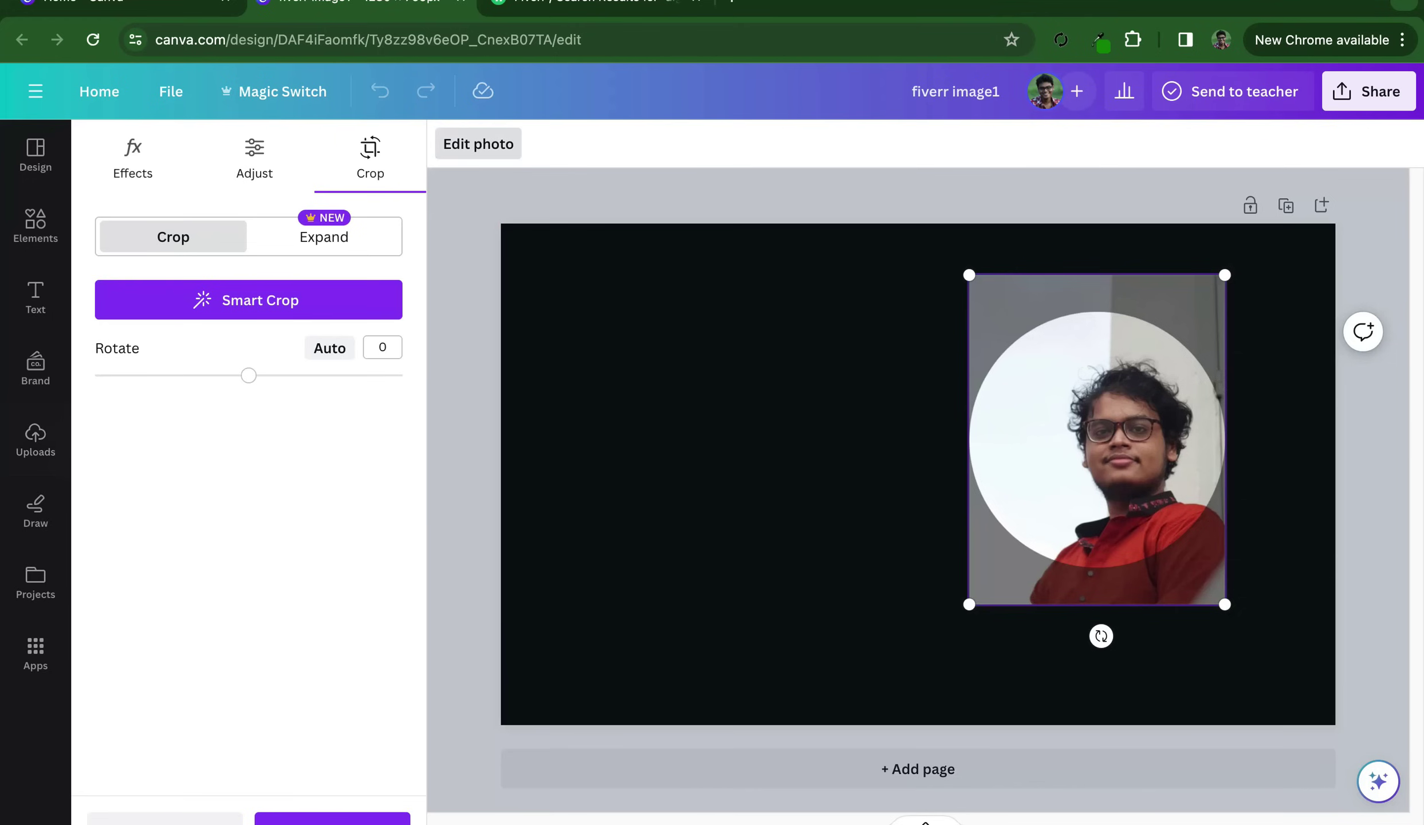
pyautogui.moveTo(1097, 439); pyautogui.dragTo(1097, 421)
pyautogui.press('Return')
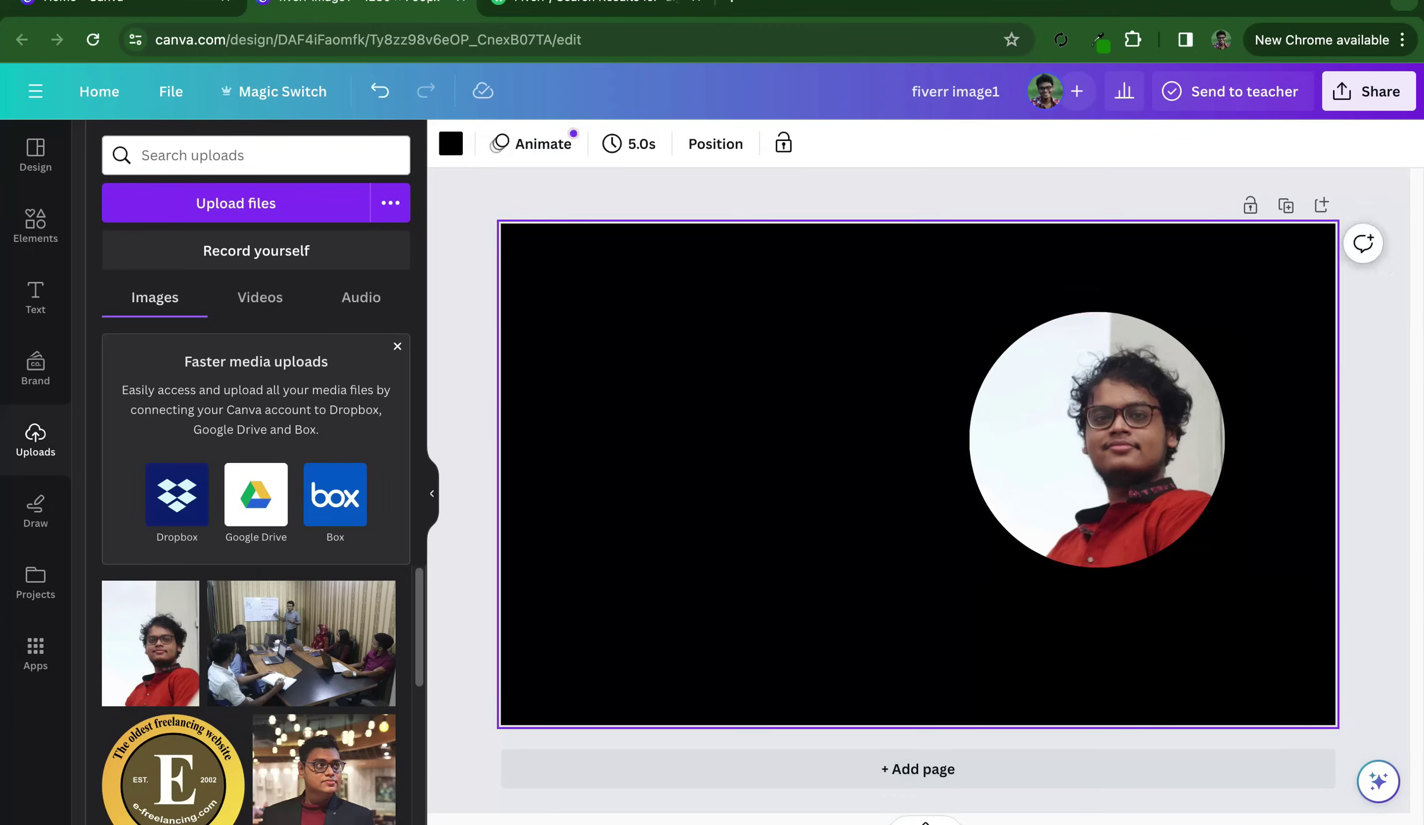
# Move the circular portrait slightly right and down, then recheck its framing
pyautogui.moveTo(1097, 439)
pyautogui.mouseDown()
pyautogui.moveTo(1141, 474)
pyautogui.moveTo(1165, 451)
pyautogui.mouseUp()
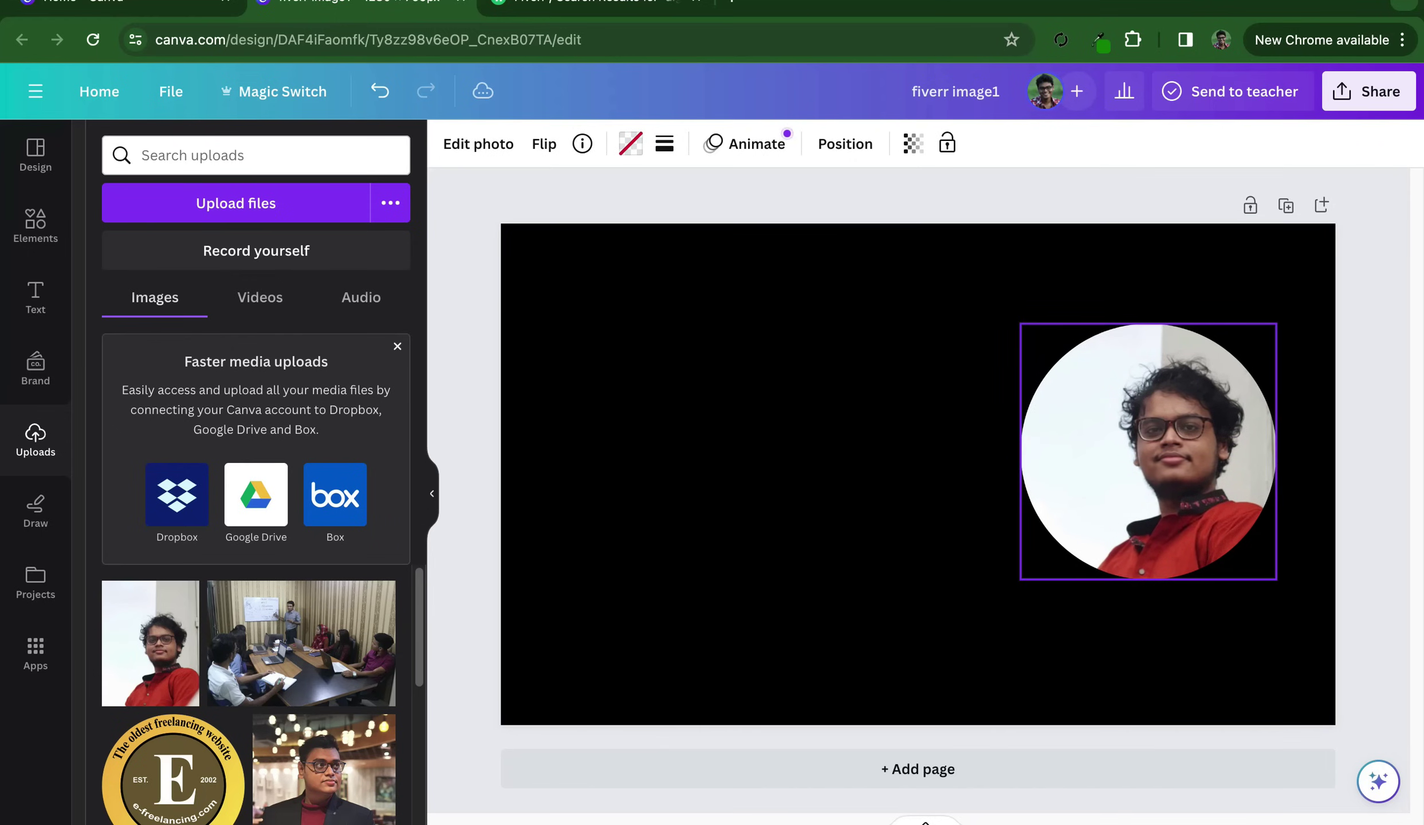
pyautogui.press('Escape')
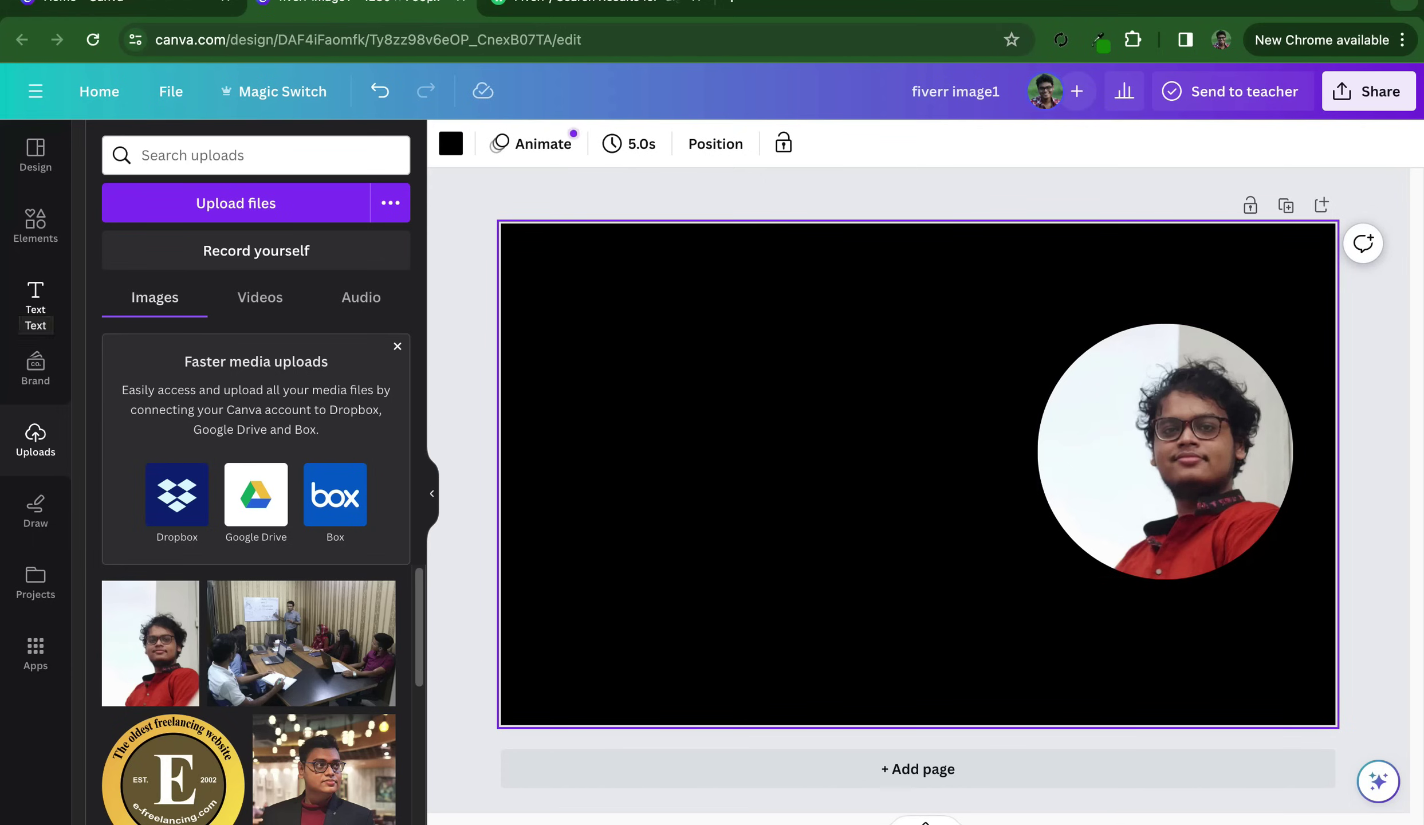
pyautogui.click(1162, 453)
pyautogui.doubleClick(1163, 452)
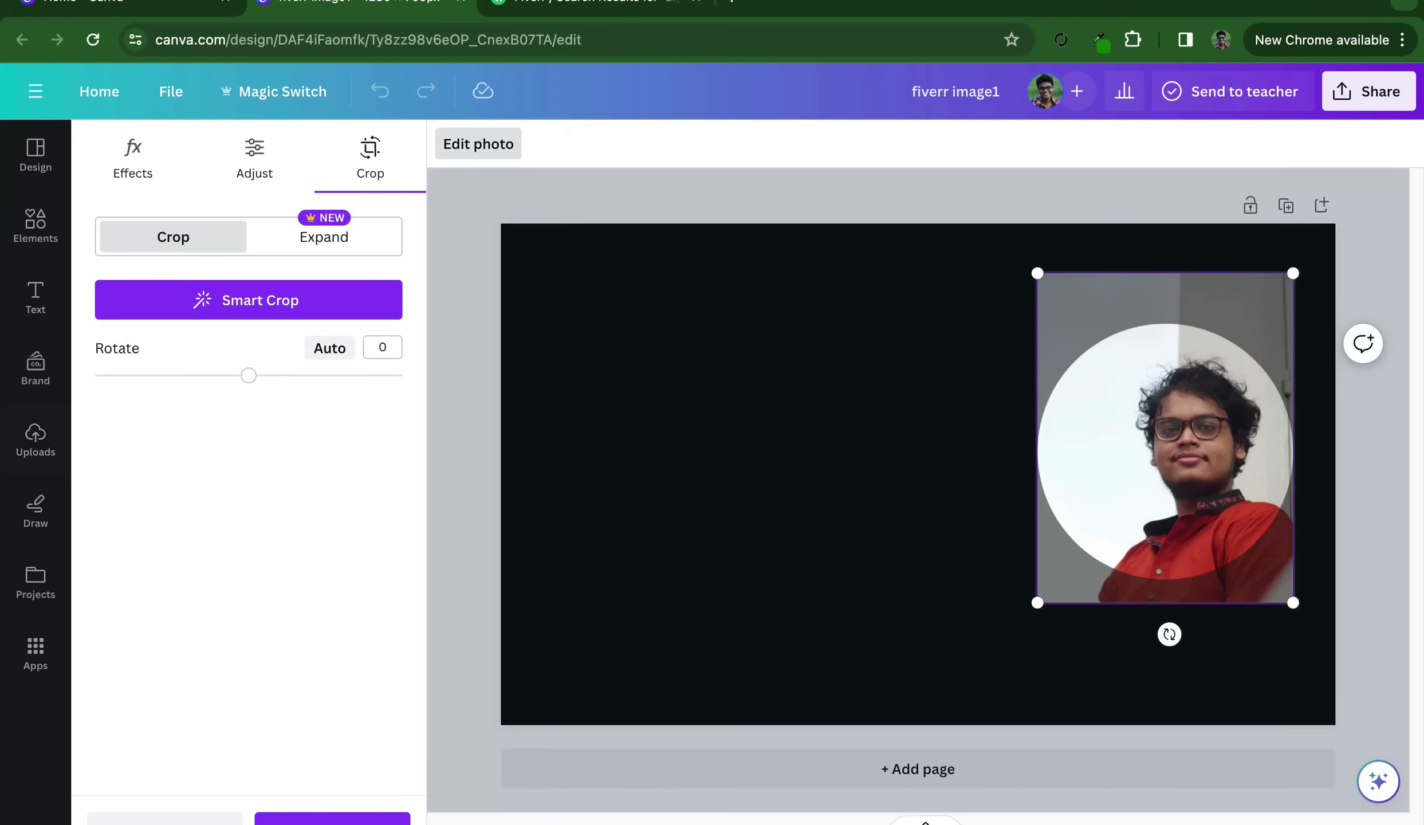
pyautogui.press('Escape')
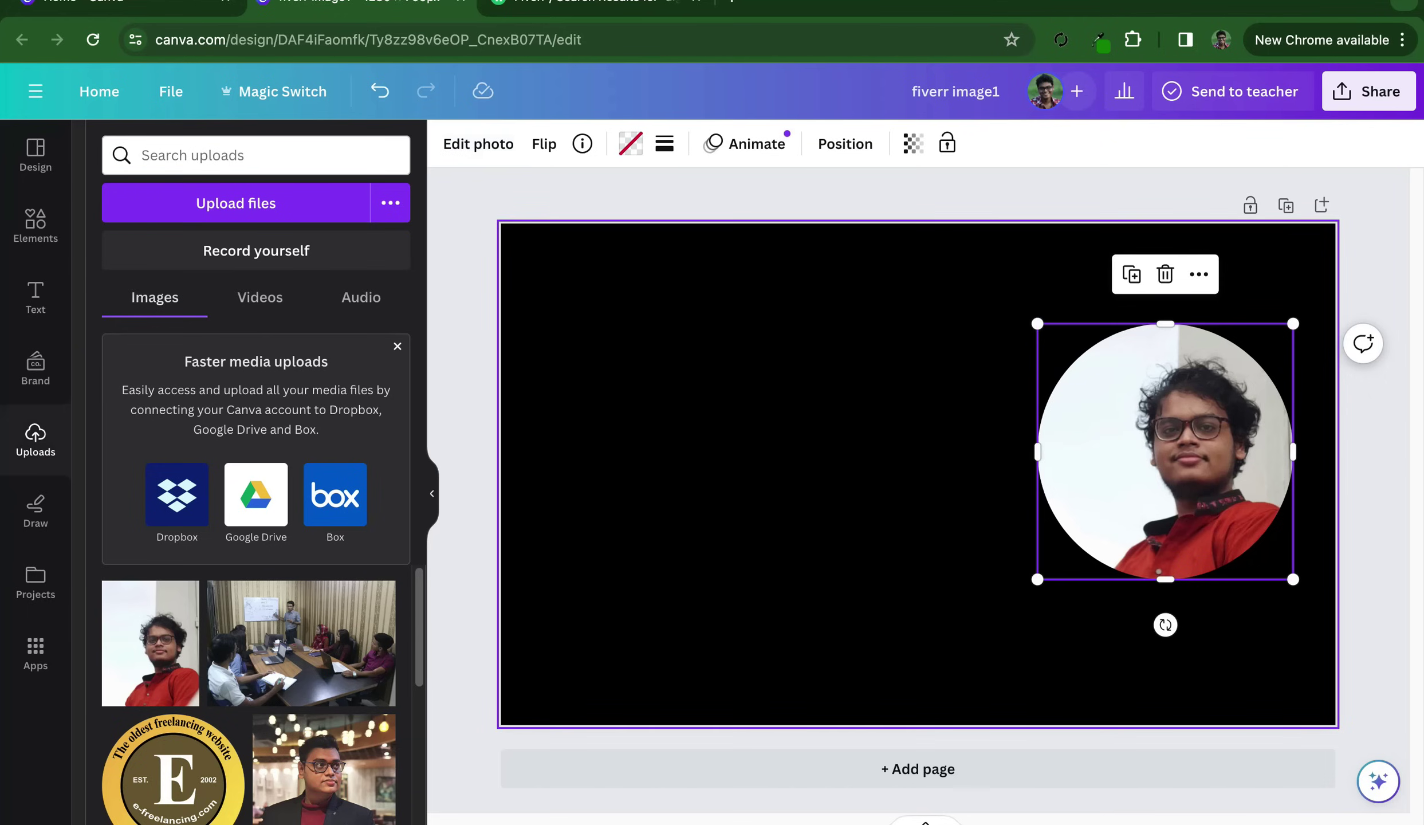
# Add a rectangular copy of the portrait left of the circle and browse its filters
pyautogui.click(150, 641)
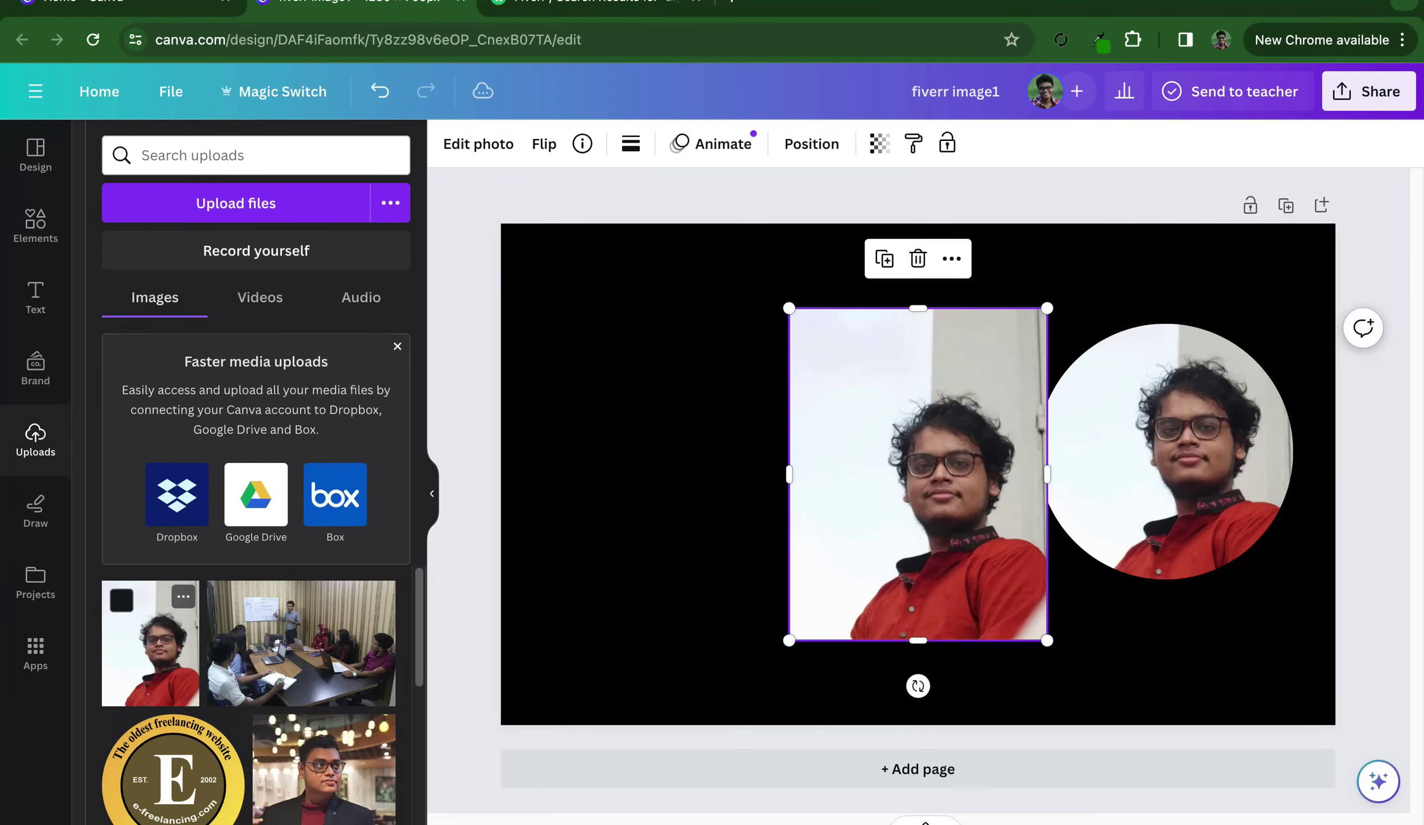
pyautogui.moveTo(915, 471); pyautogui.dragTo(813, 466)
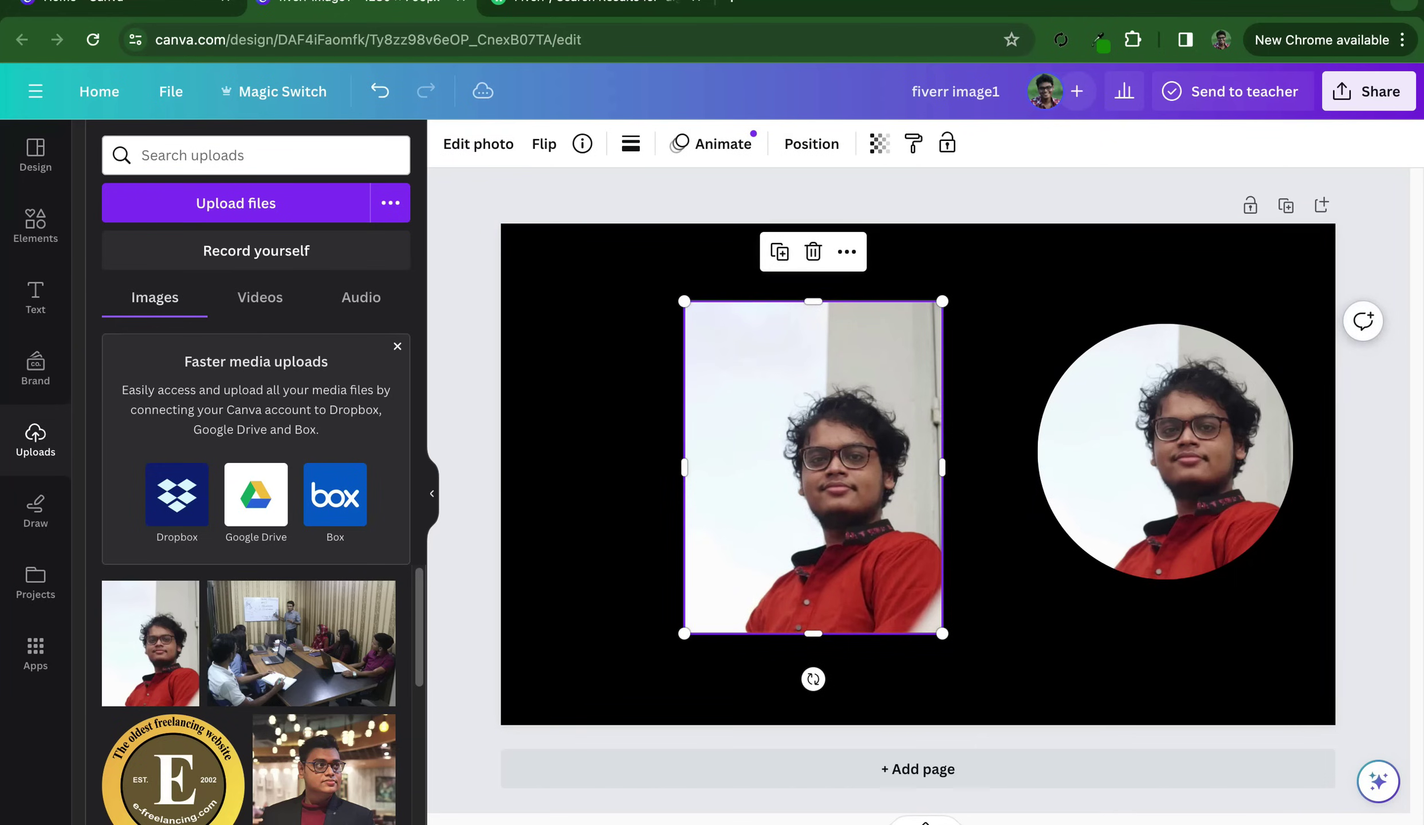
pyautogui.click(479, 144)
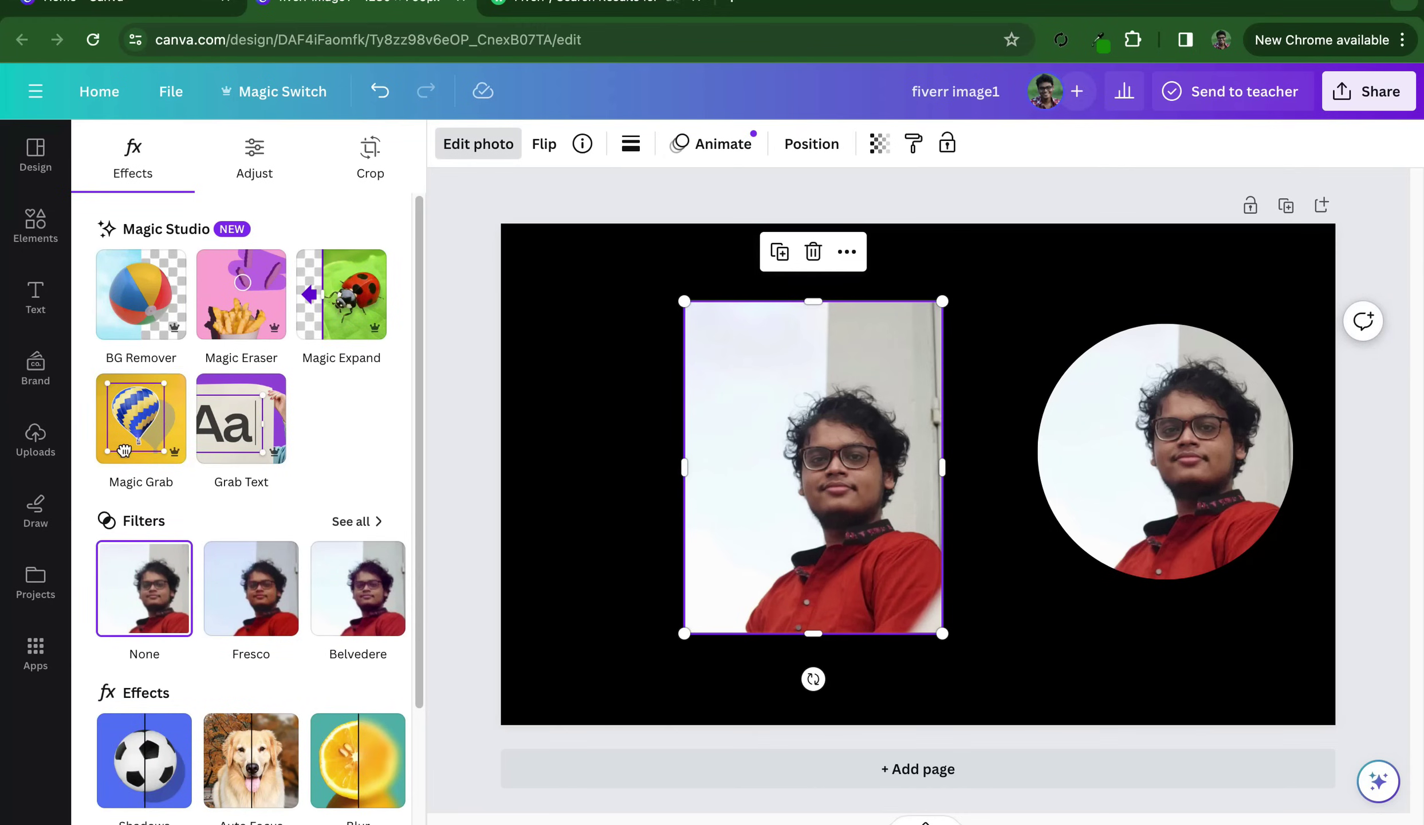
pyautogui.click(355, 520)
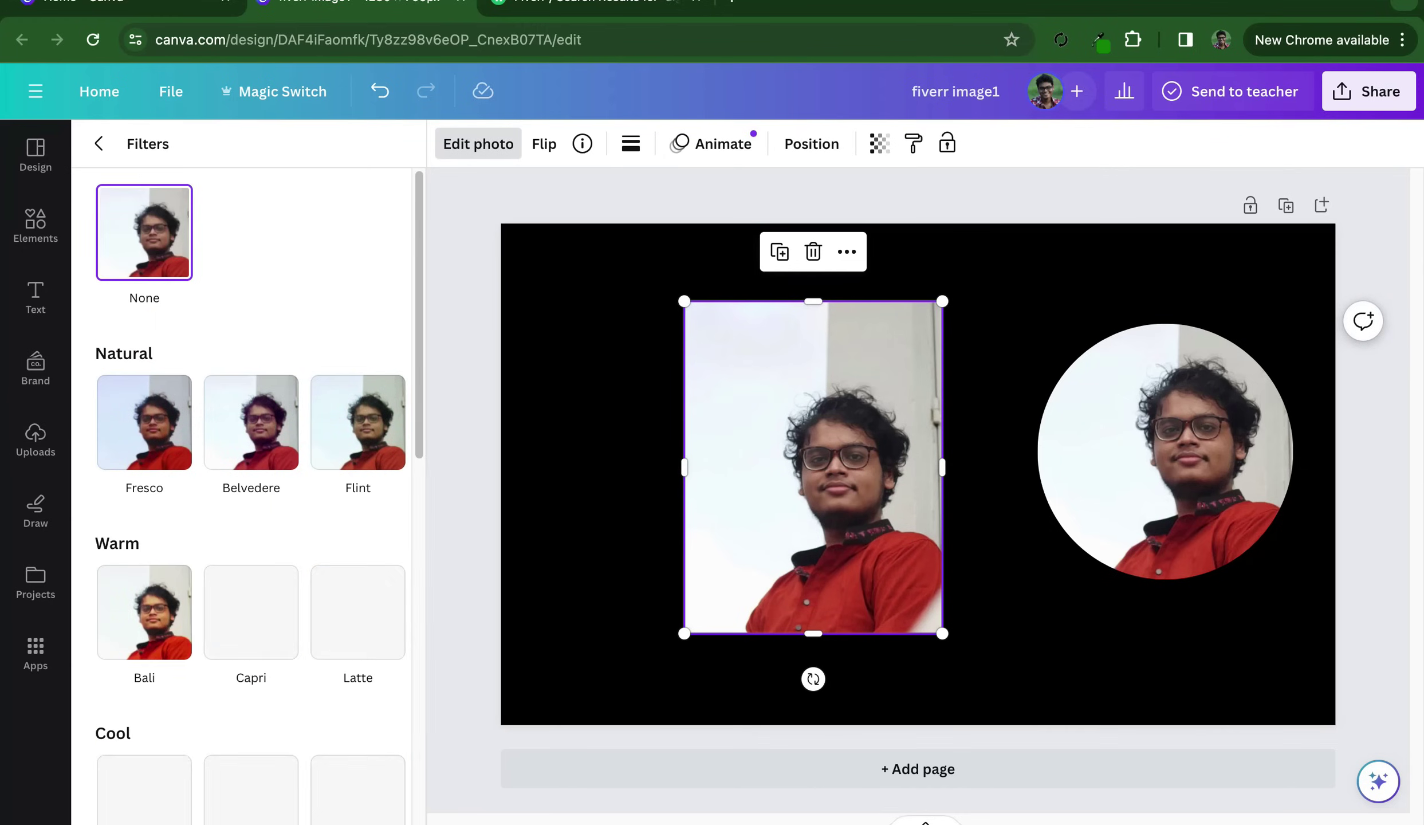
pyautogui.scroll(-3, 358, 429)
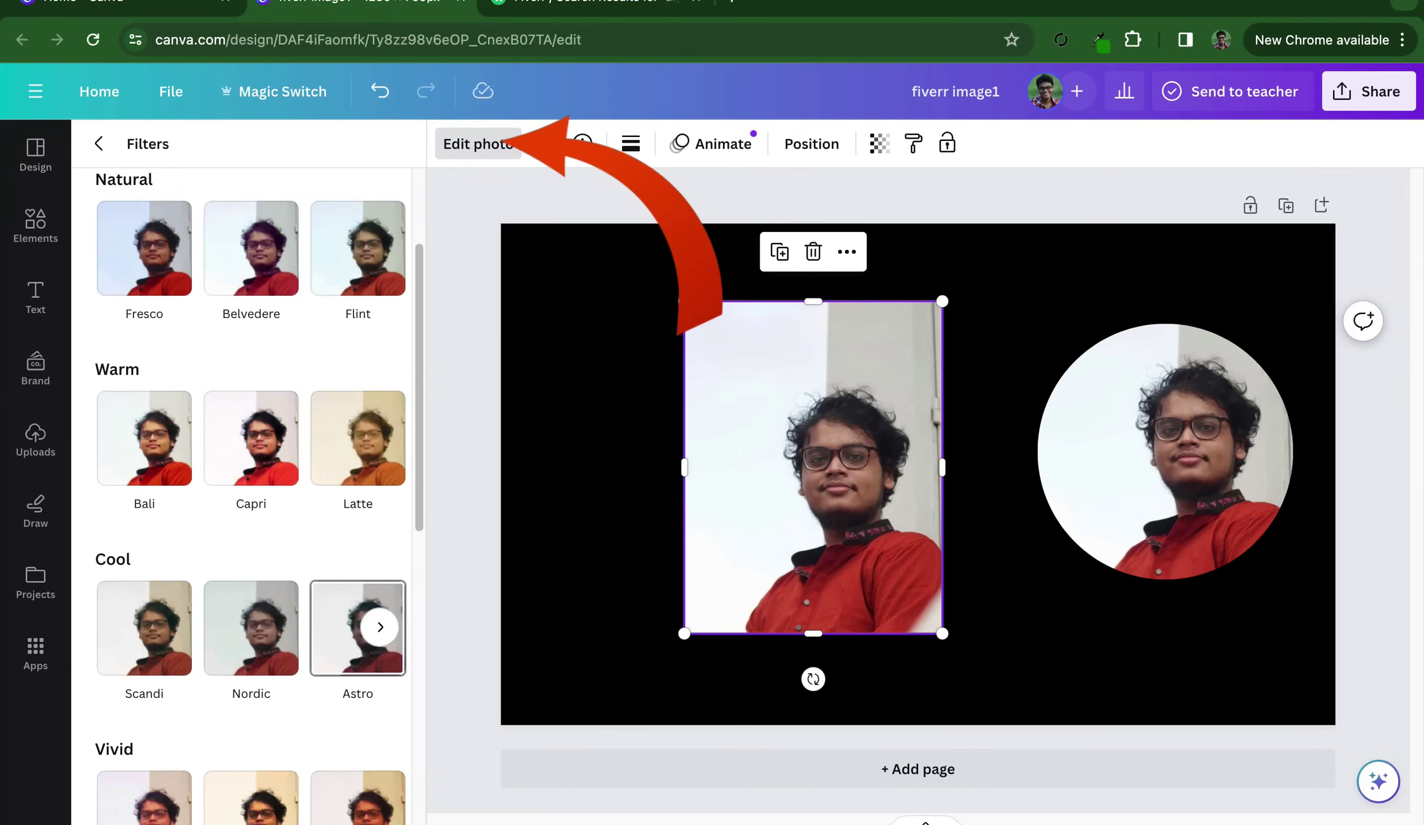
pyautogui.scroll(-3, 358, 438)
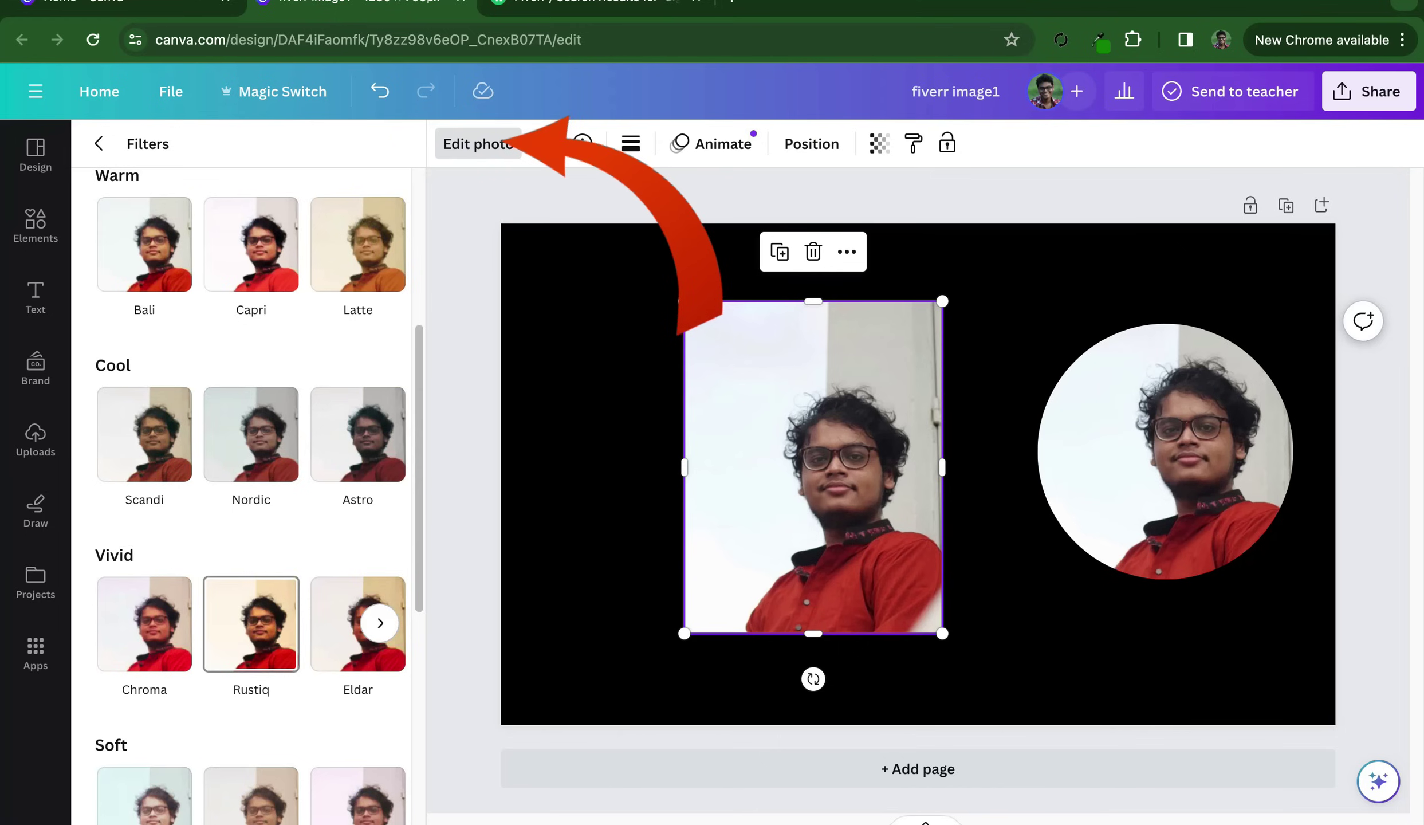
# Try the Rustiq, Eldar, Ink and Classic filters, then delete the rectangular copy
pyautogui.click(251, 623)
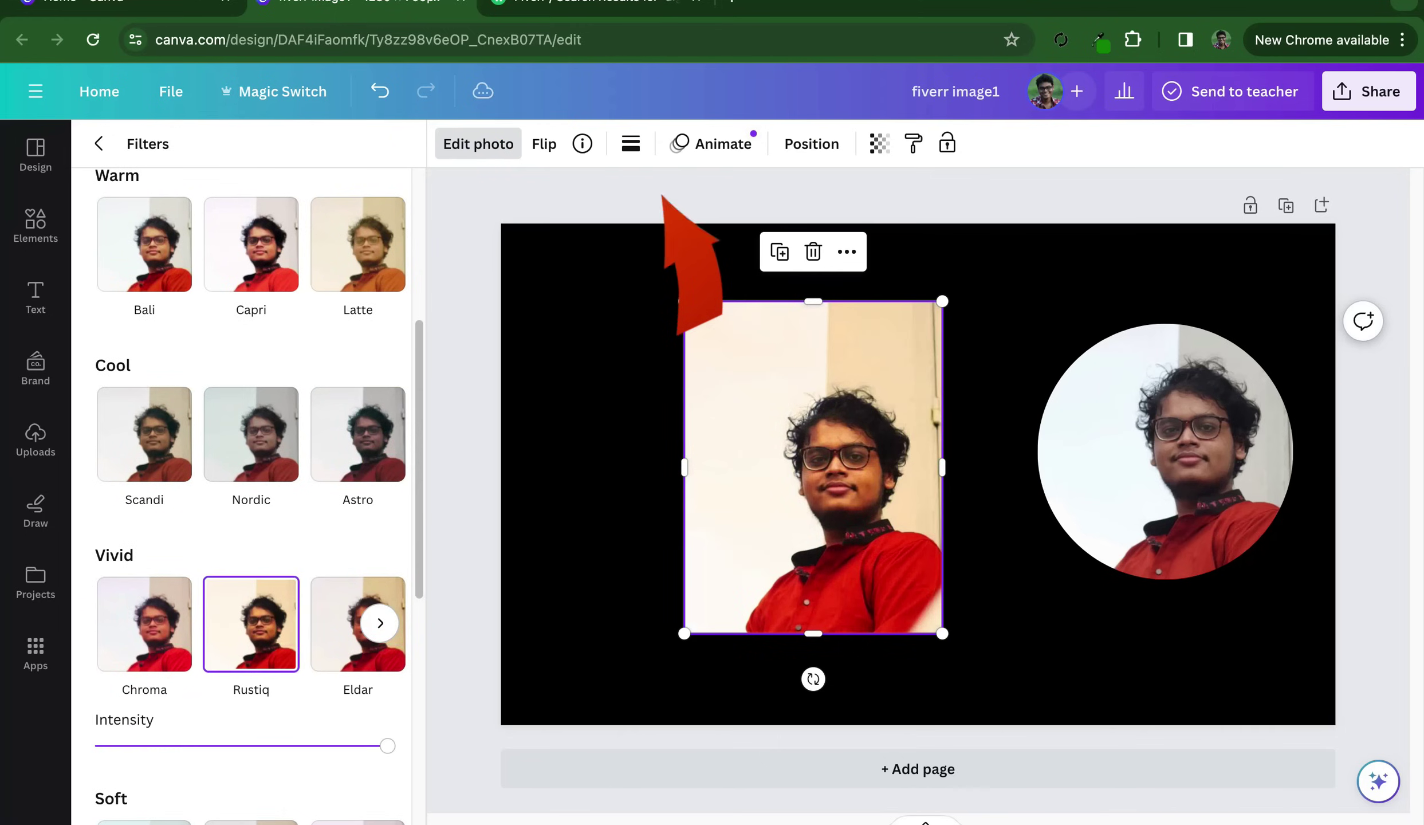
pyautogui.click(344, 624)
pyautogui.moveTo(387, 745); pyautogui.dragTo(302, 745)
pyautogui.scroll(1, 243, 573)
pyautogui.scroll(-1, 244, 625)
pyautogui.scroll(-7, 243, 624)
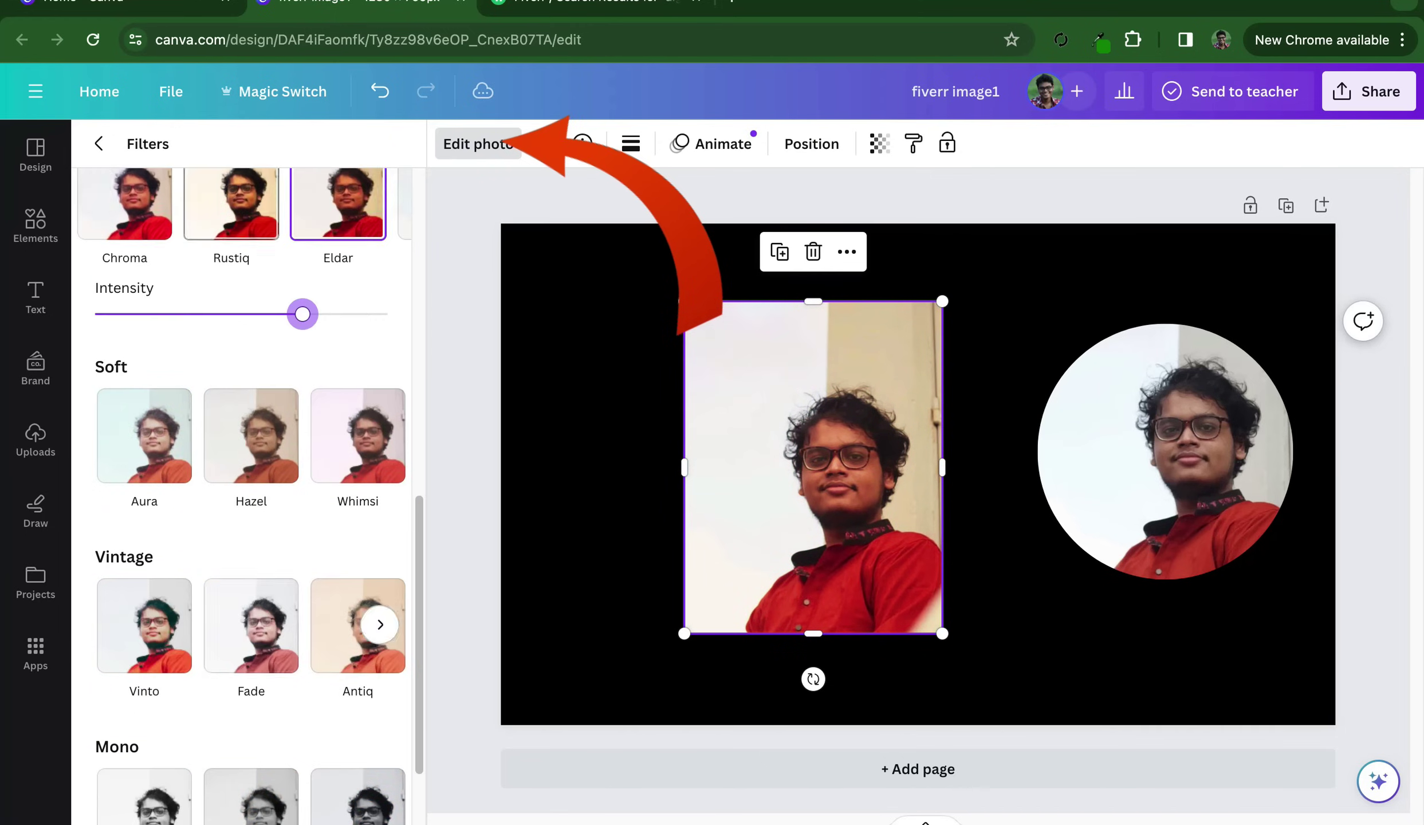
pyautogui.click(251, 799)
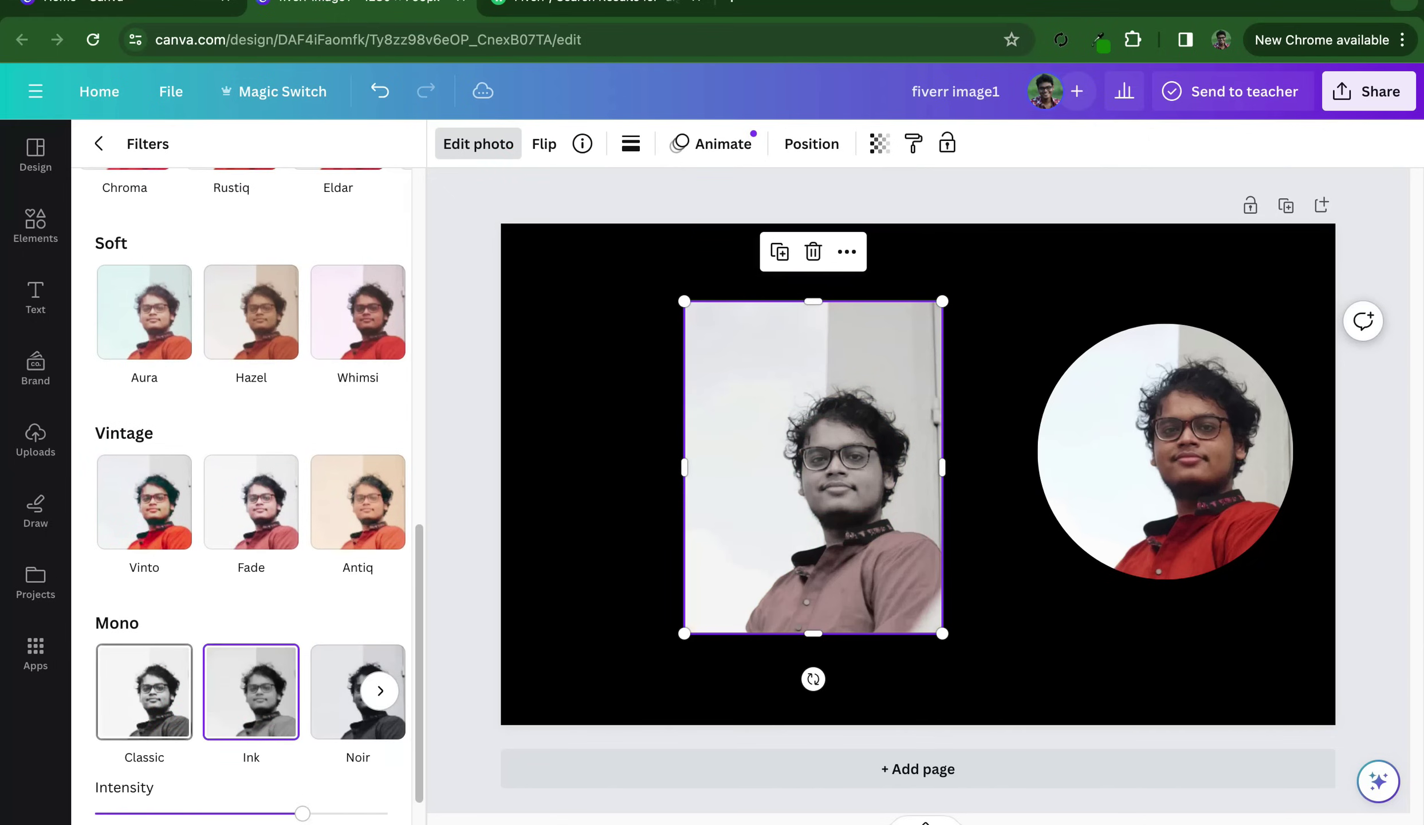
pyautogui.click(144, 691)
pyautogui.scroll(-3, 244, 687)
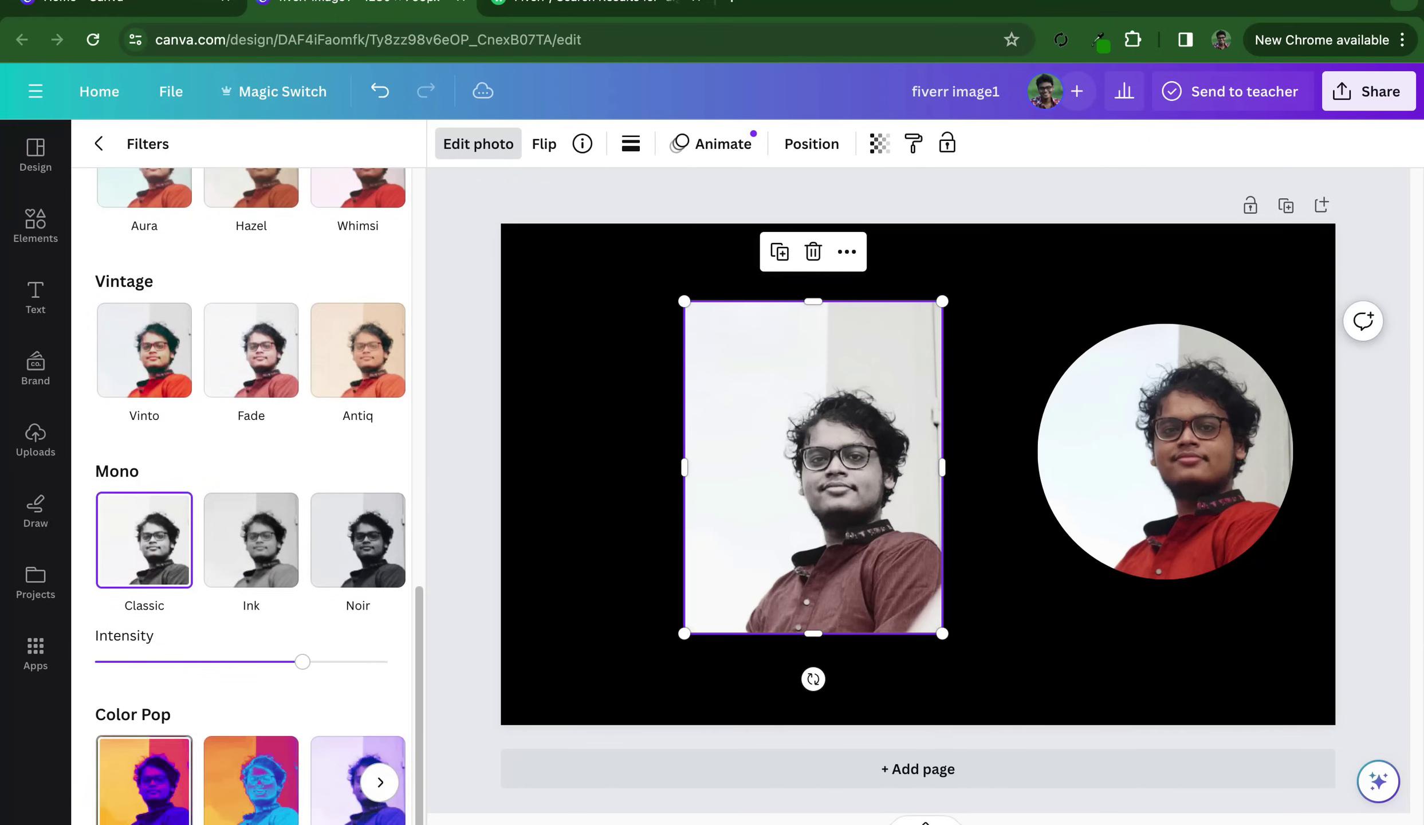
pyautogui.scroll(1, 240, 572)
pyautogui.scroll(6, 241, 573)
pyautogui.scroll(7, 241, 573)
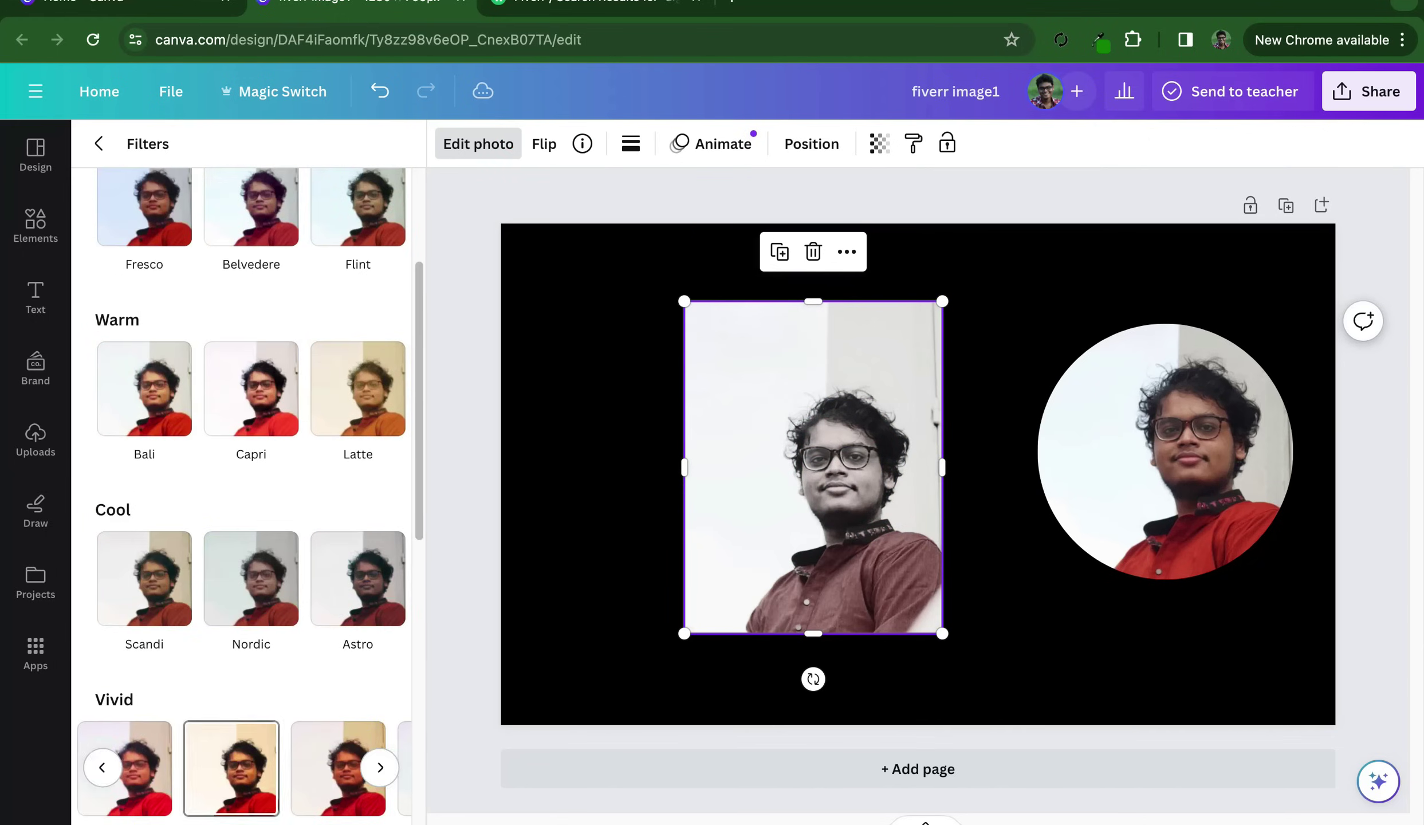
pyautogui.scroll(5, 243, 493)
pyautogui.press('Delete')
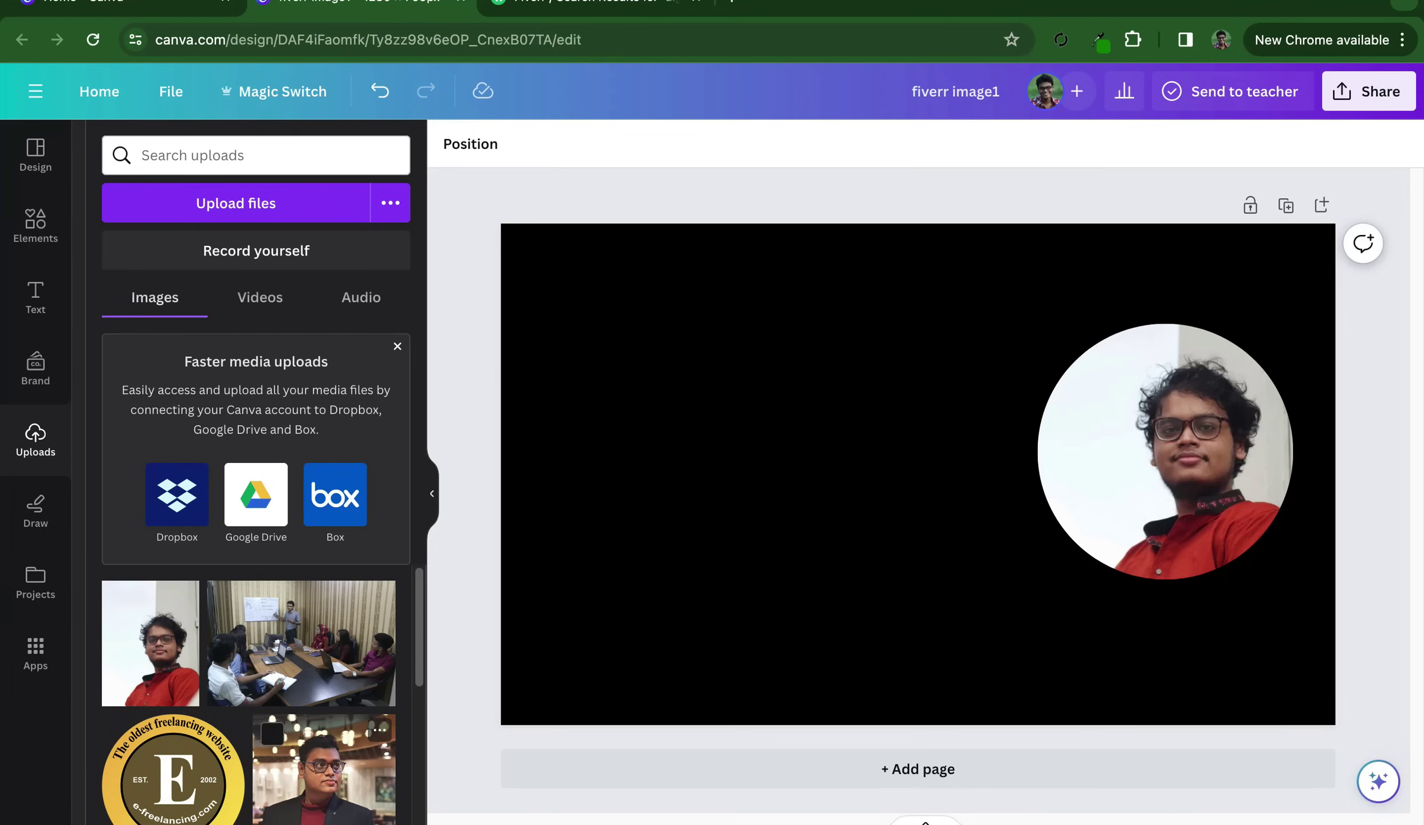
# Add the blazer photo and apply Auto Focus, tuning blur intensity and focus position
pyautogui.click(324, 773)
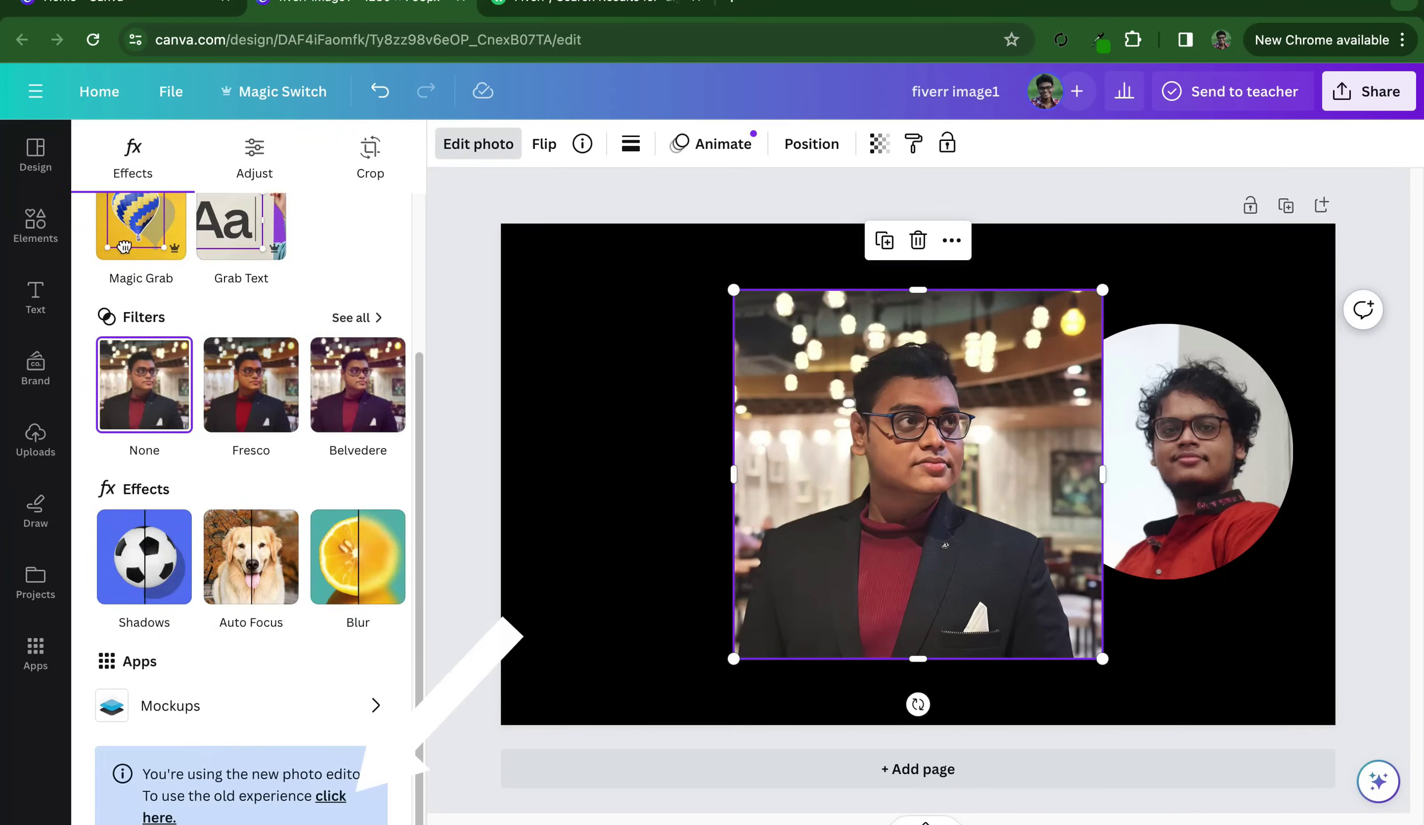
pyautogui.scroll(3, 240, 515)
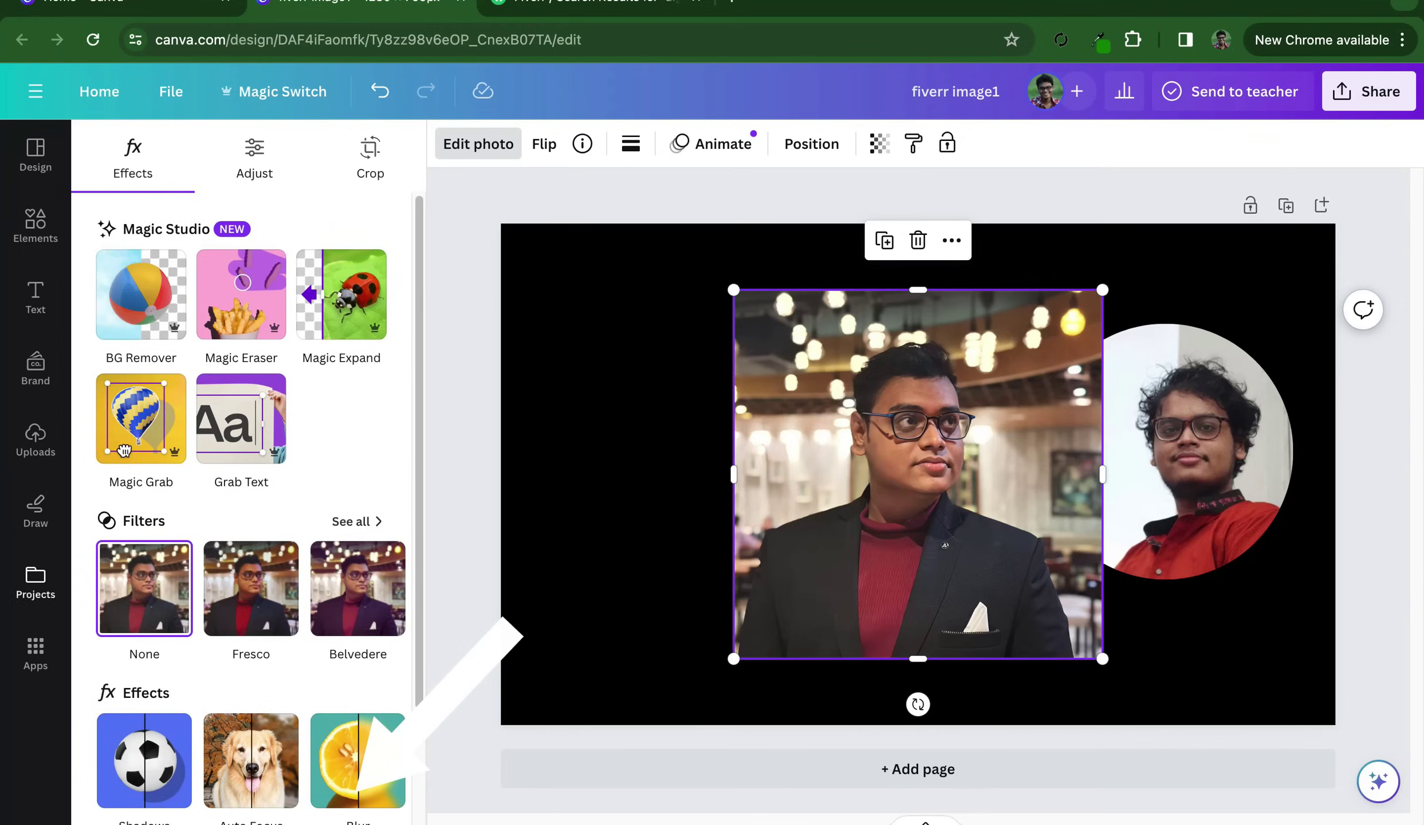
pyautogui.click(251, 760)
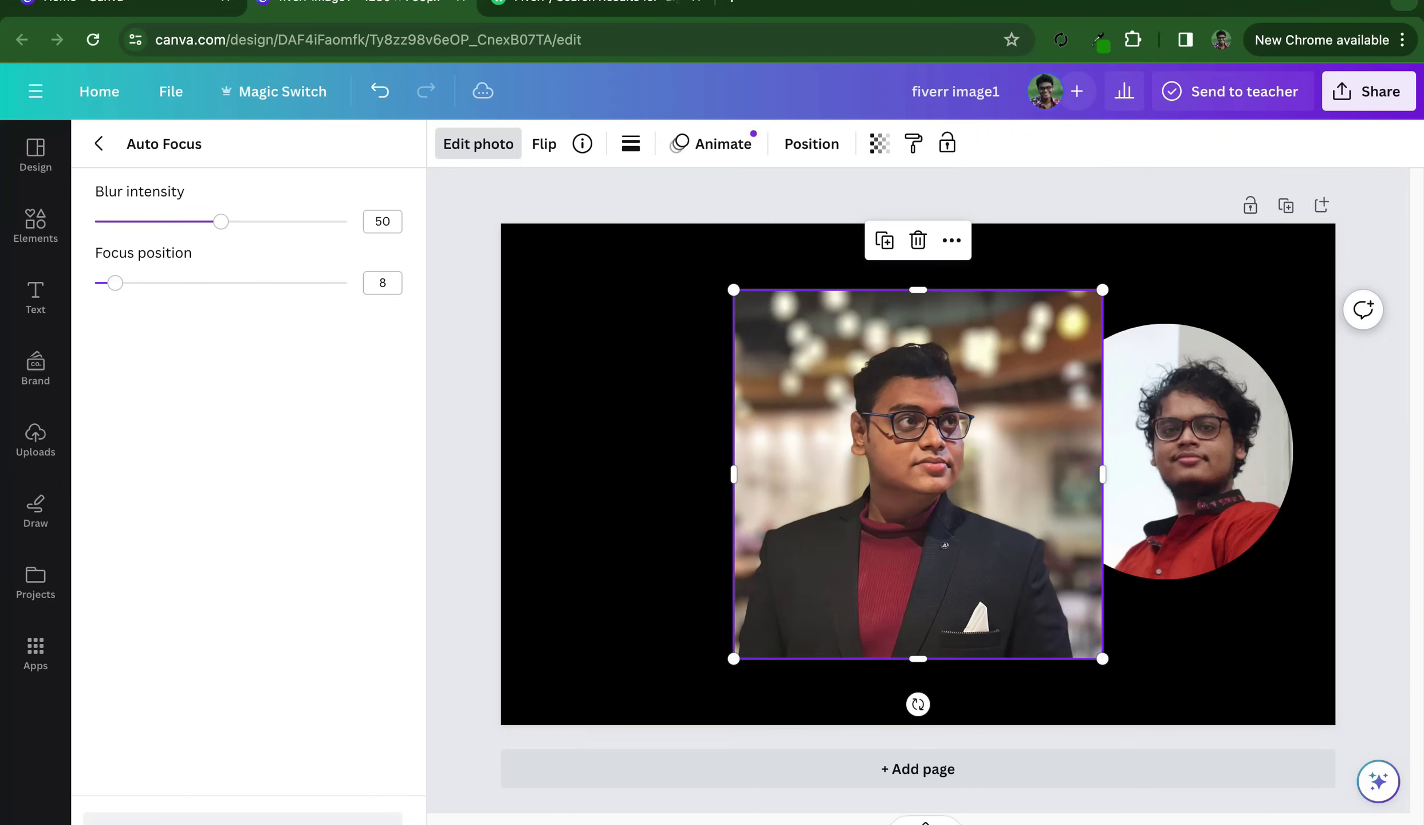
pyautogui.moveTo(221, 221)
pyautogui.mouseDown()
pyautogui.moveTo(95, 221)
pyautogui.moveTo(346, 221)
pyautogui.mouseUp()
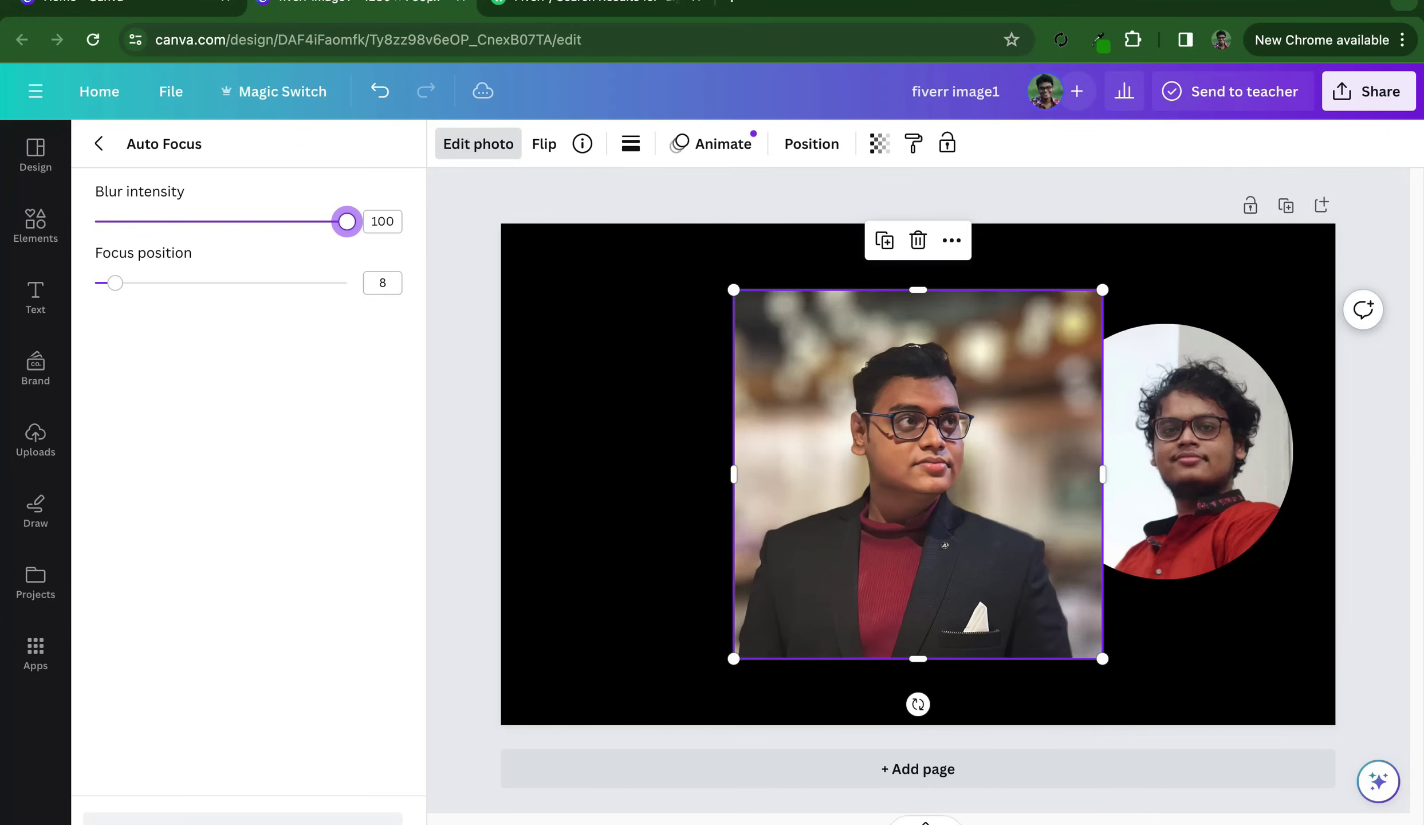
pyautogui.moveTo(115, 282)
pyautogui.mouseDown()
pyautogui.moveTo(276, 283)
pyautogui.moveTo(95, 283)
pyautogui.moveTo(251, 282)
pyautogui.mouseUp()
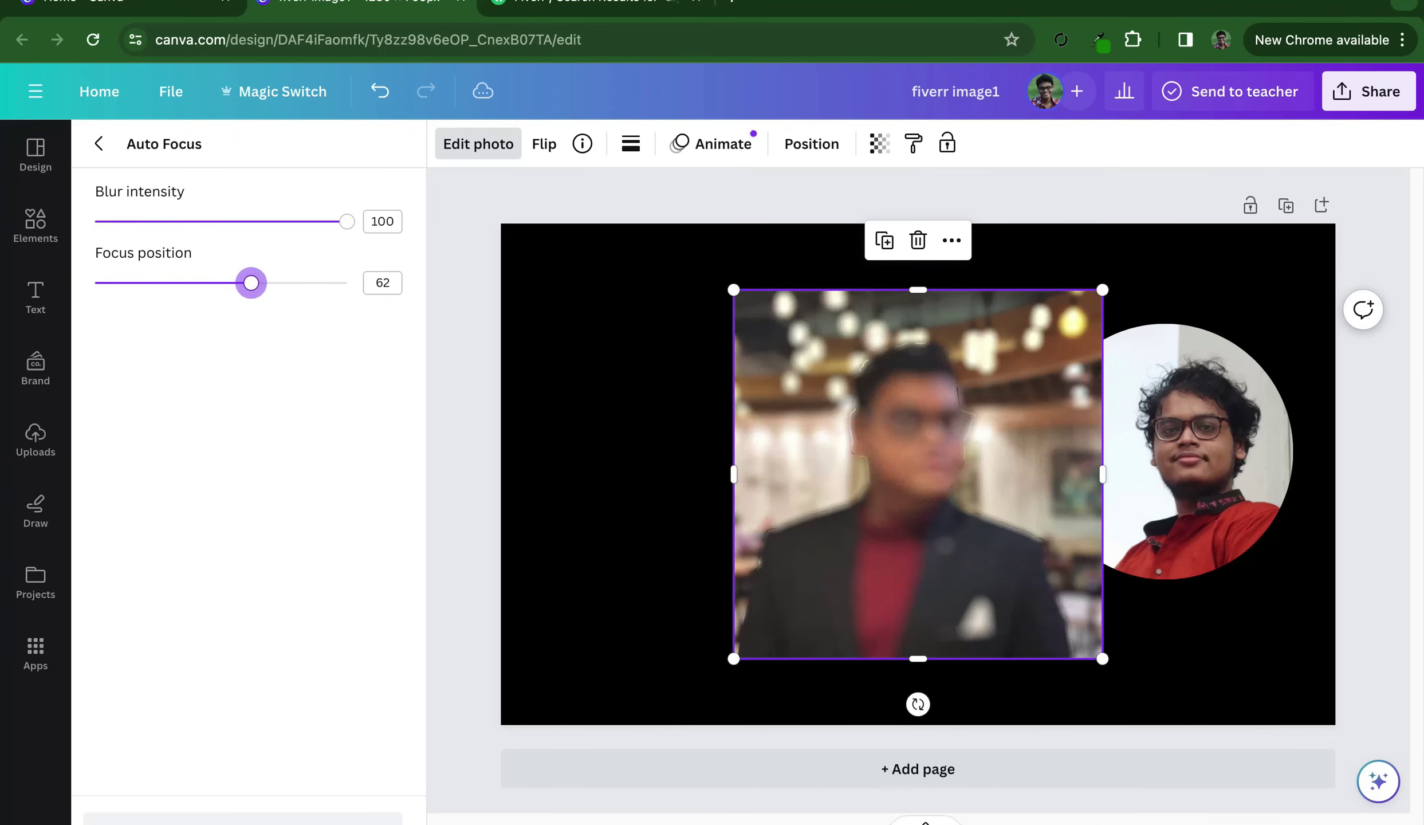
pyautogui.moveTo(347, 221); pyautogui.dragTo(254, 221)
pyautogui.moveTo(251, 282); pyautogui.dragTo(111, 283)
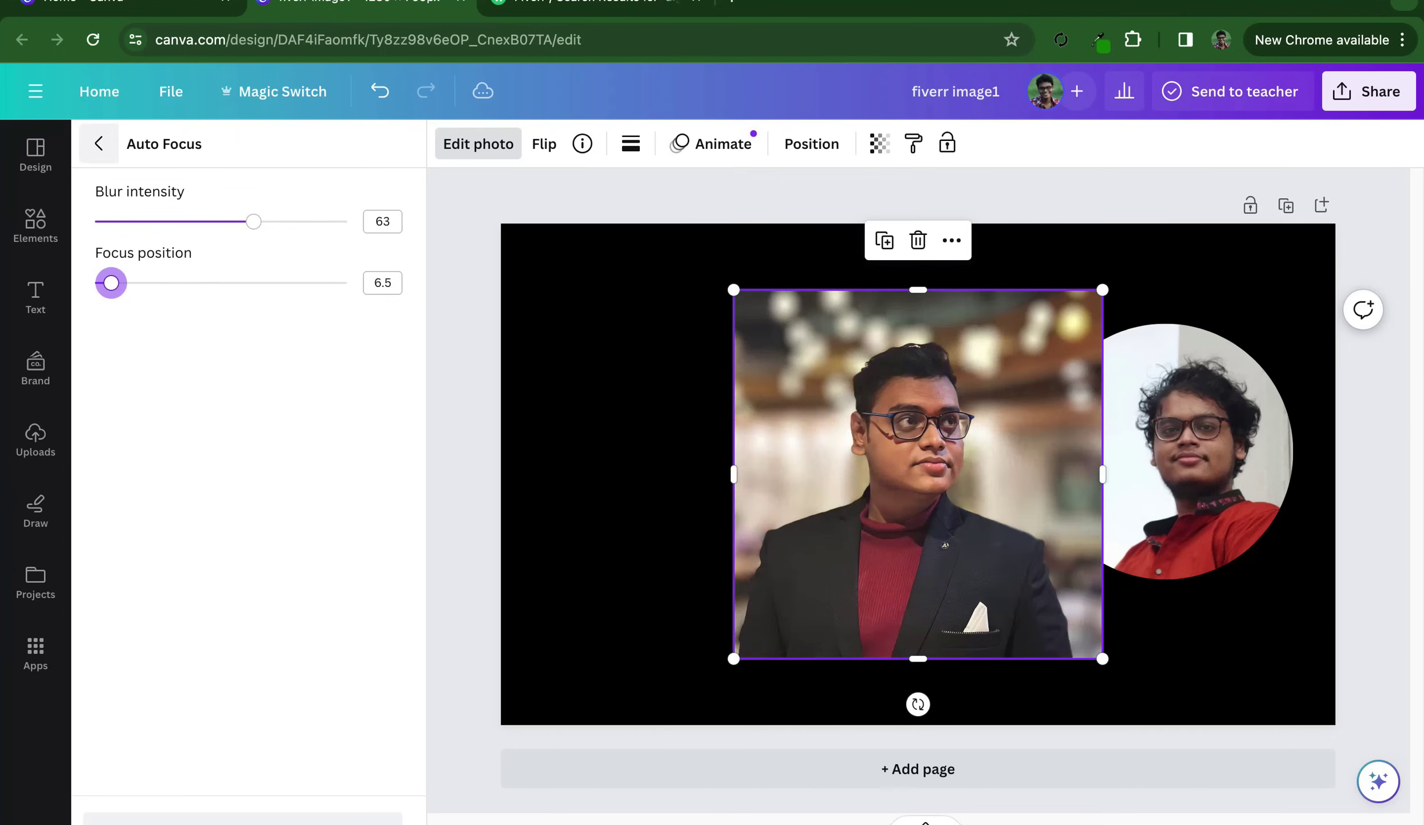
pyautogui.click(99, 143)
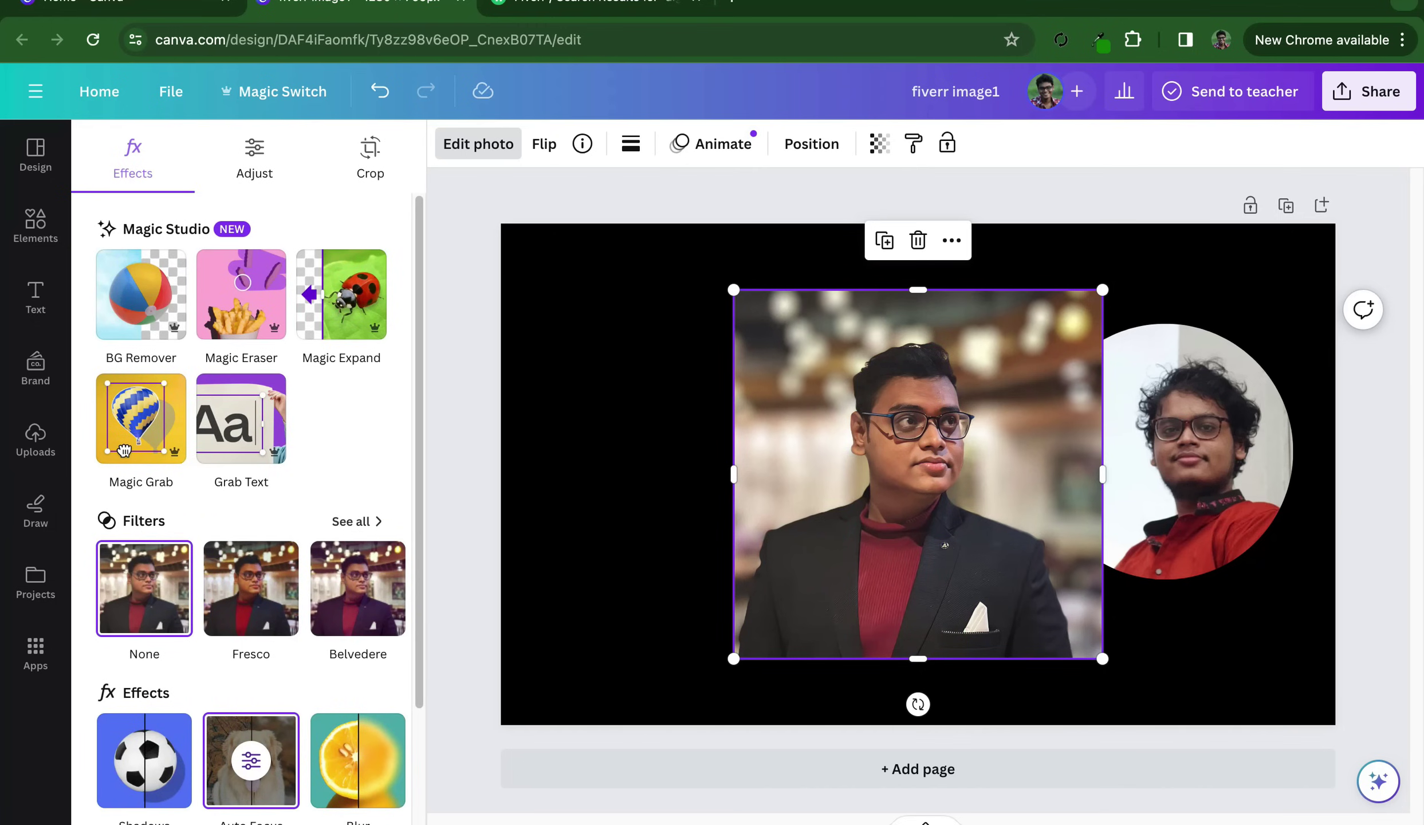
pyautogui.click(619, 475)
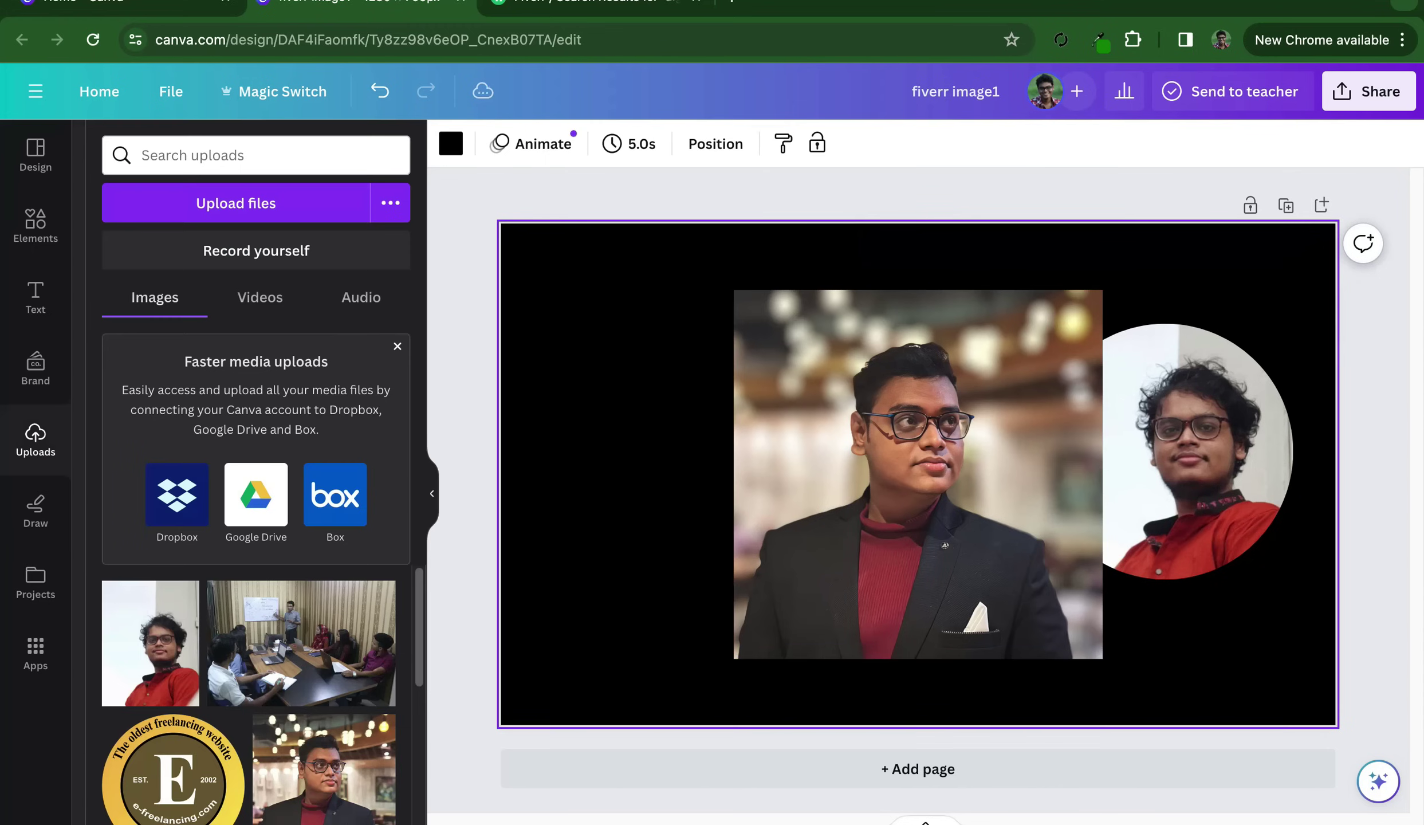
# Add another portrait, rearrange the photos, then delete the left rectangular portrait
pyautogui.click(916, 475)
pyautogui.moveTo(916, 476); pyautogui.dragTo(610, 475)
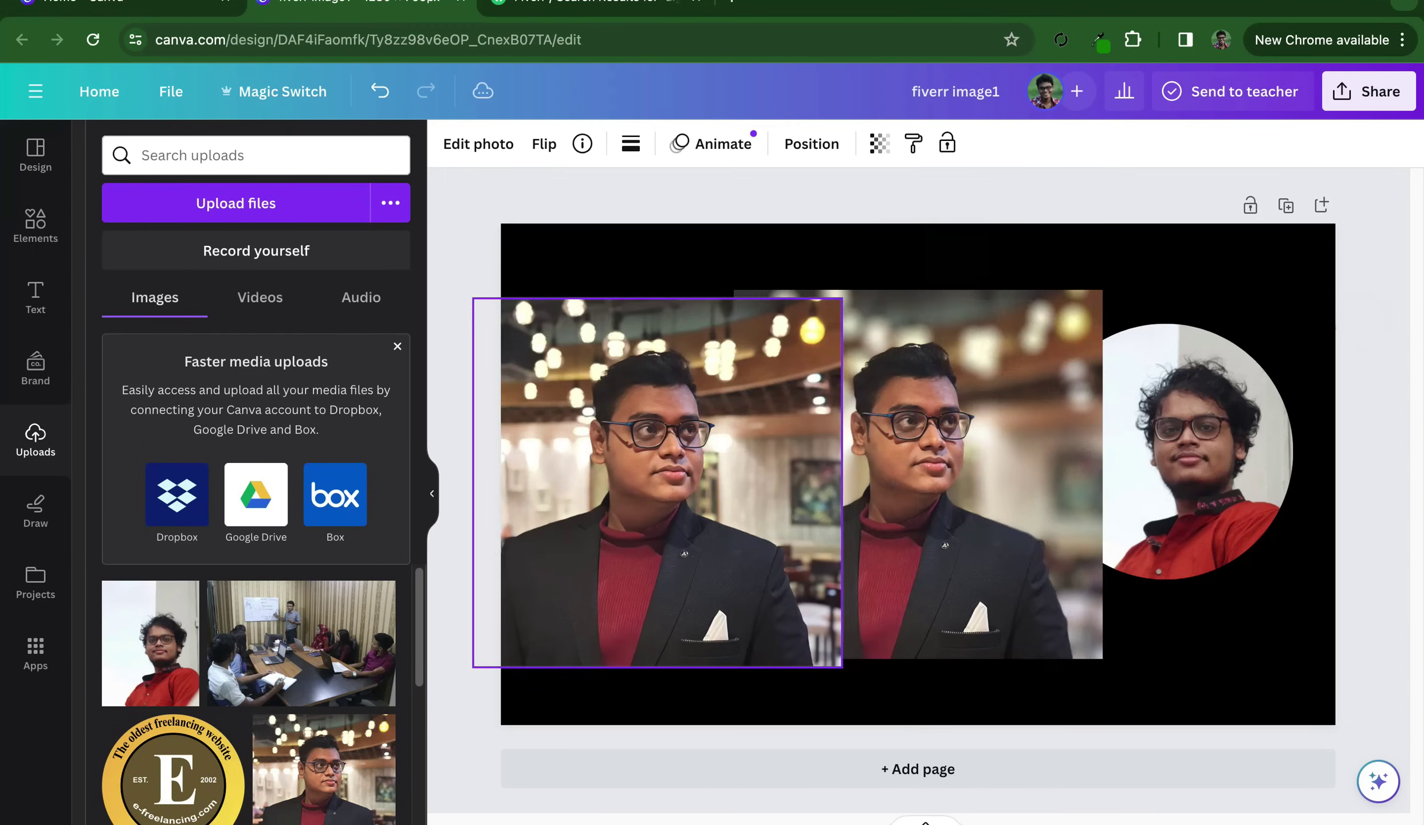
pyautogui.moveTo(917, 475); pyautogui.dragTo(1049, 469)
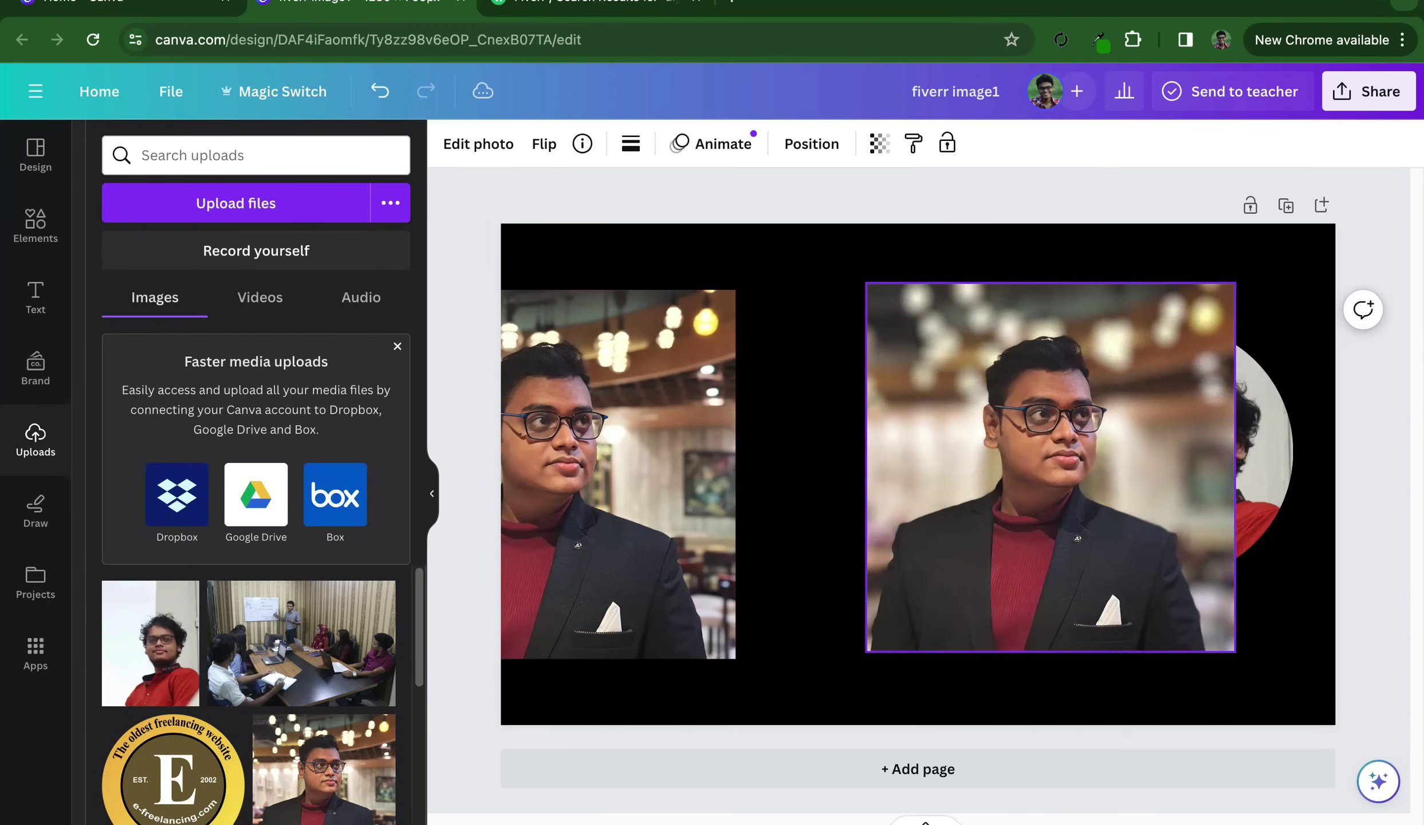
pyautogui.moveTo(572, 475); pyautogui.dragTo(707, 460)
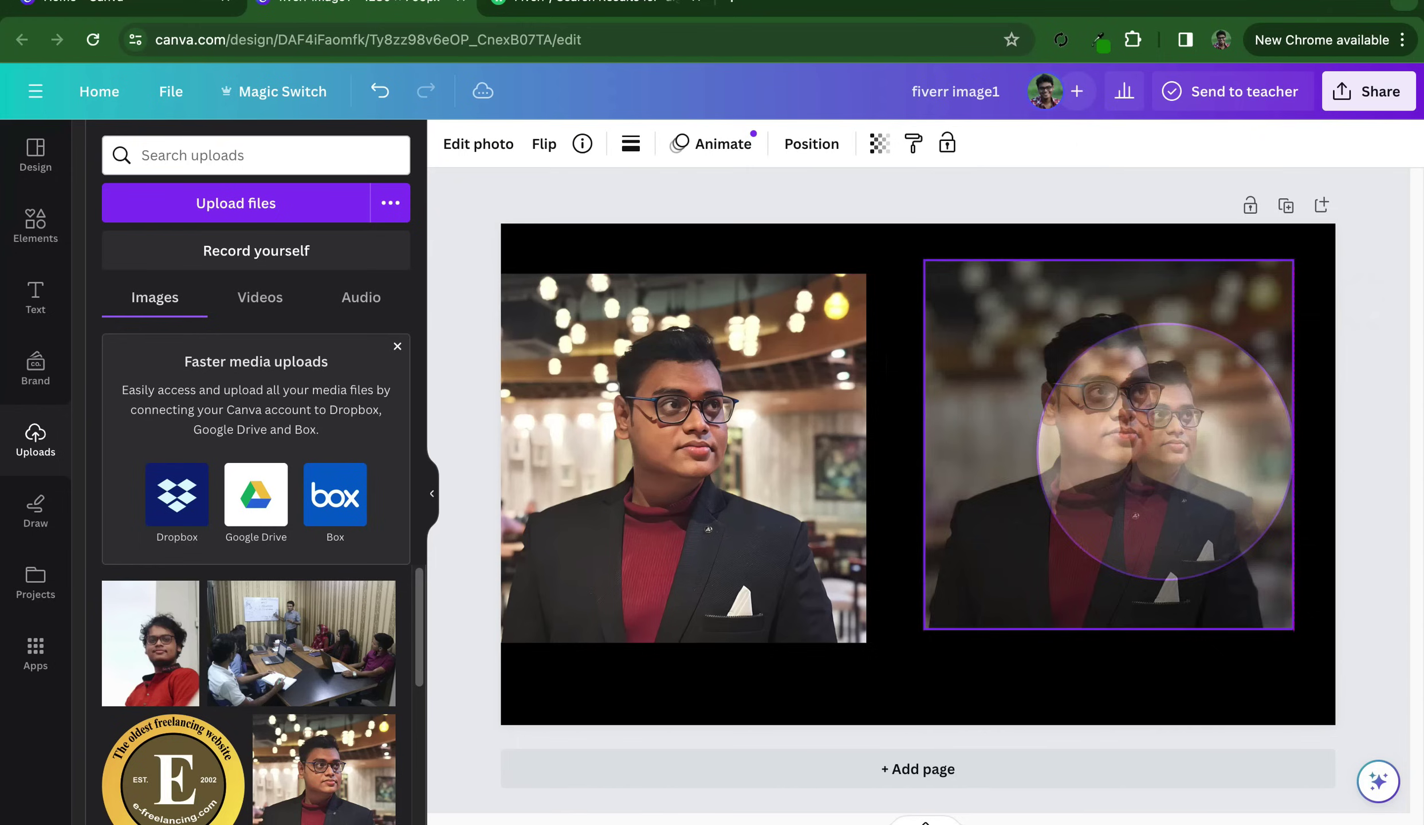
pyautogui.moveTo(1081, 423); pyautogui.dragTo(1045, 416)
pyautogui.click(664, 458)
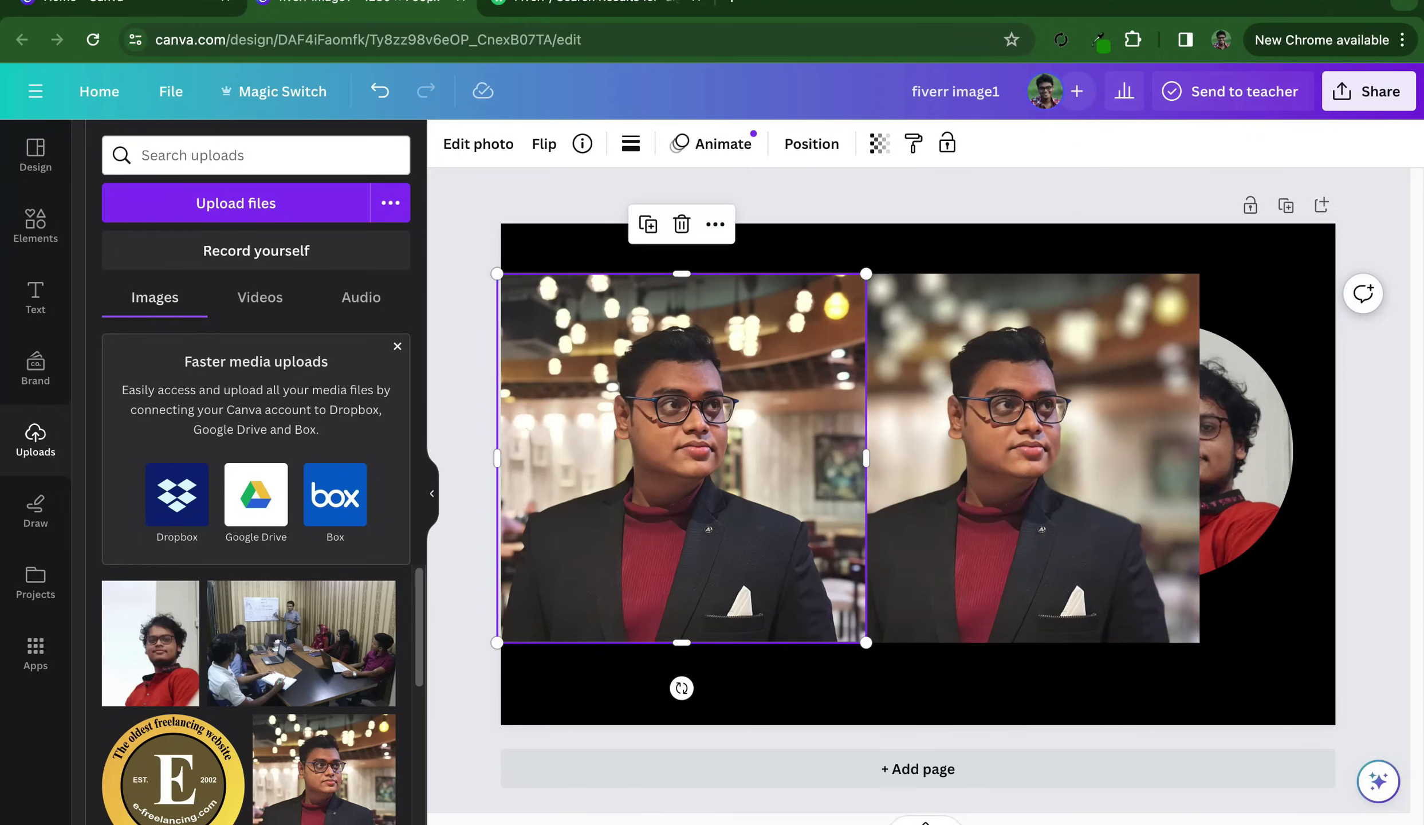
pyautogui.press('Delete')
pyautogui.press('Delete')
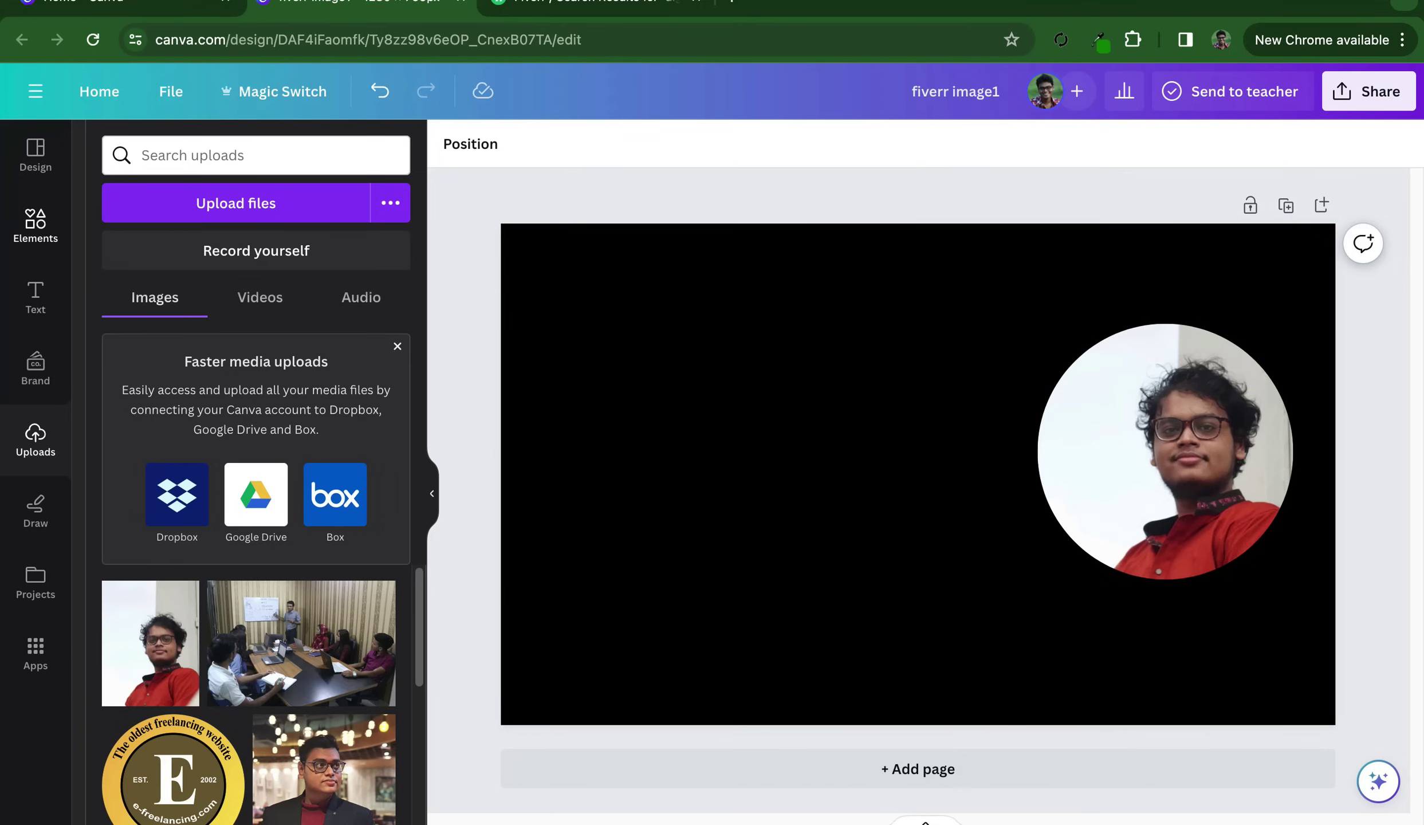
# Add a blob-shaped frame, then resize and place it upright beside the circular photo
pyautogui.click(35, 224)
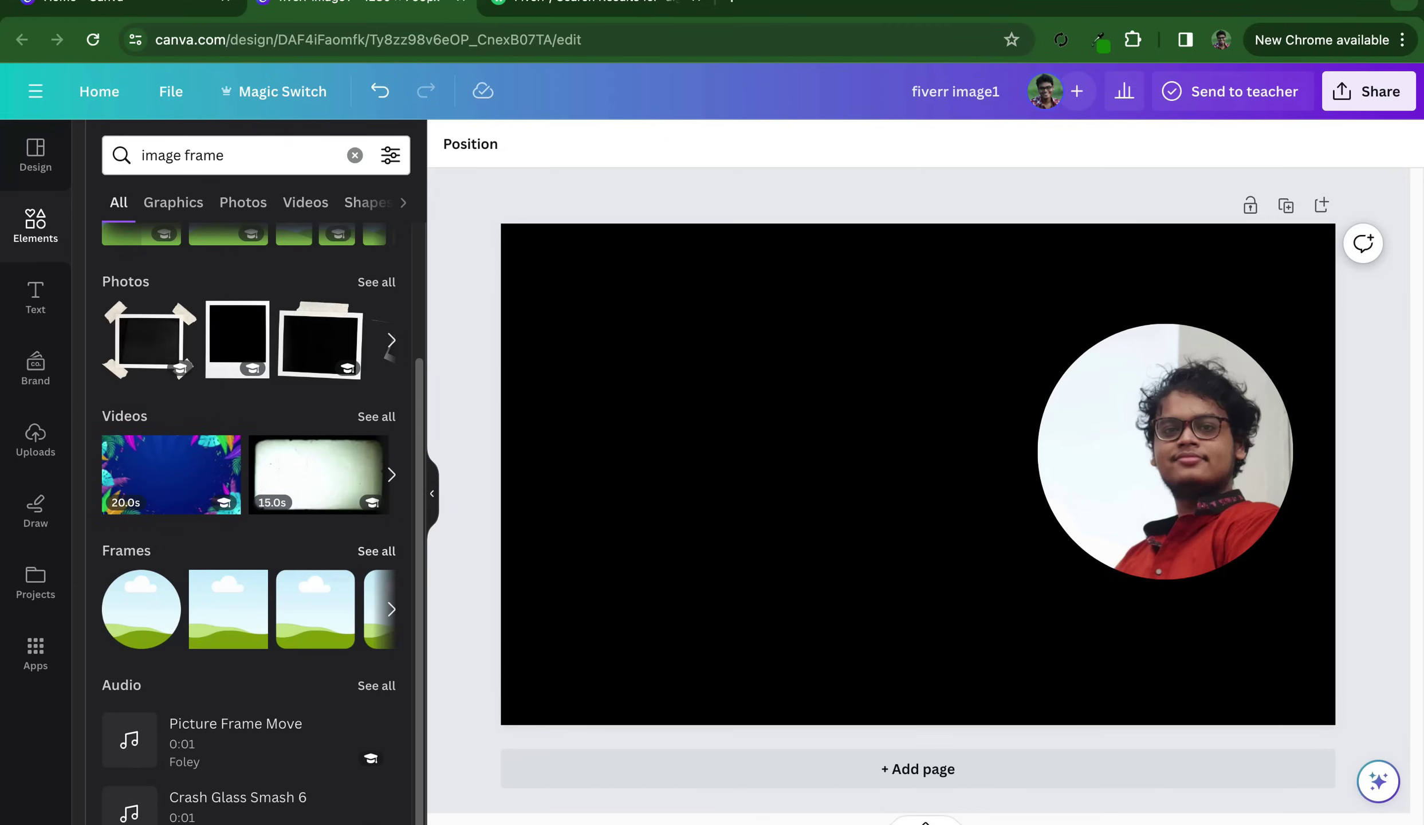
pyautogui.click(377, 550)
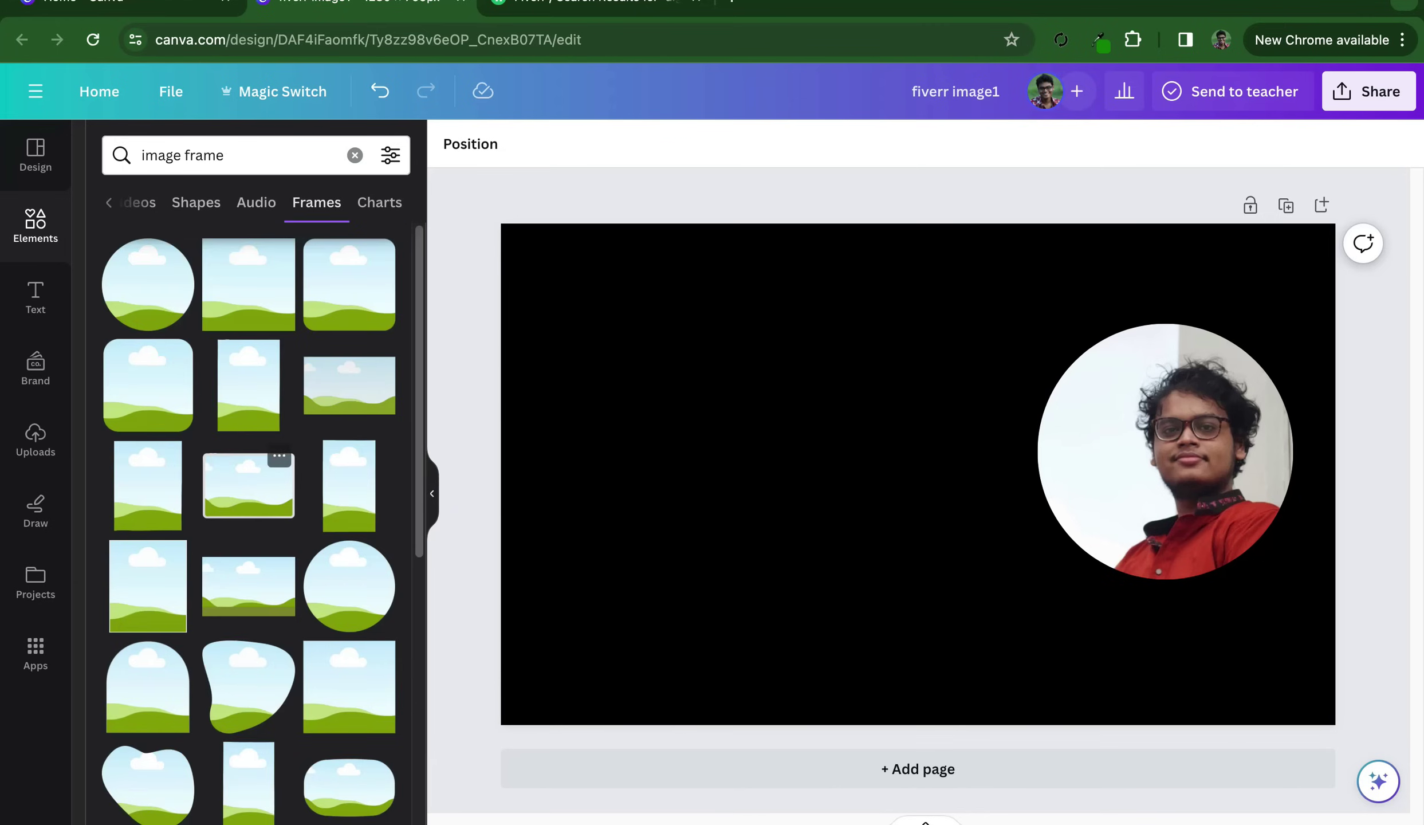
pyautogui.click(248, 685)
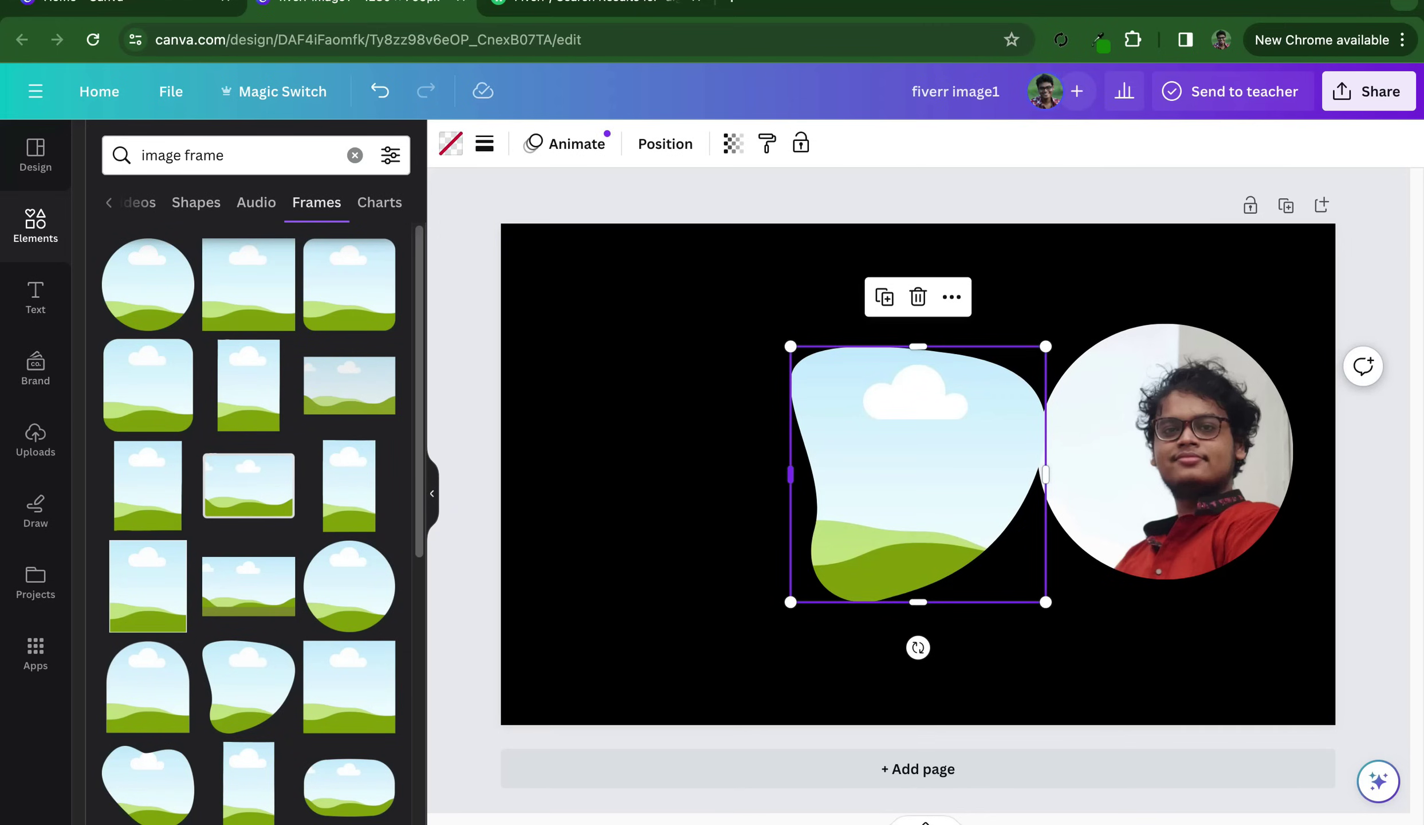
pyautogui.moveTo(790, 346)
pyautogui.mouseDown()
pyautogui.moveTo(718, 273)
pyautogui.moveTo(783, 338)
pyautogui.mouseUp()
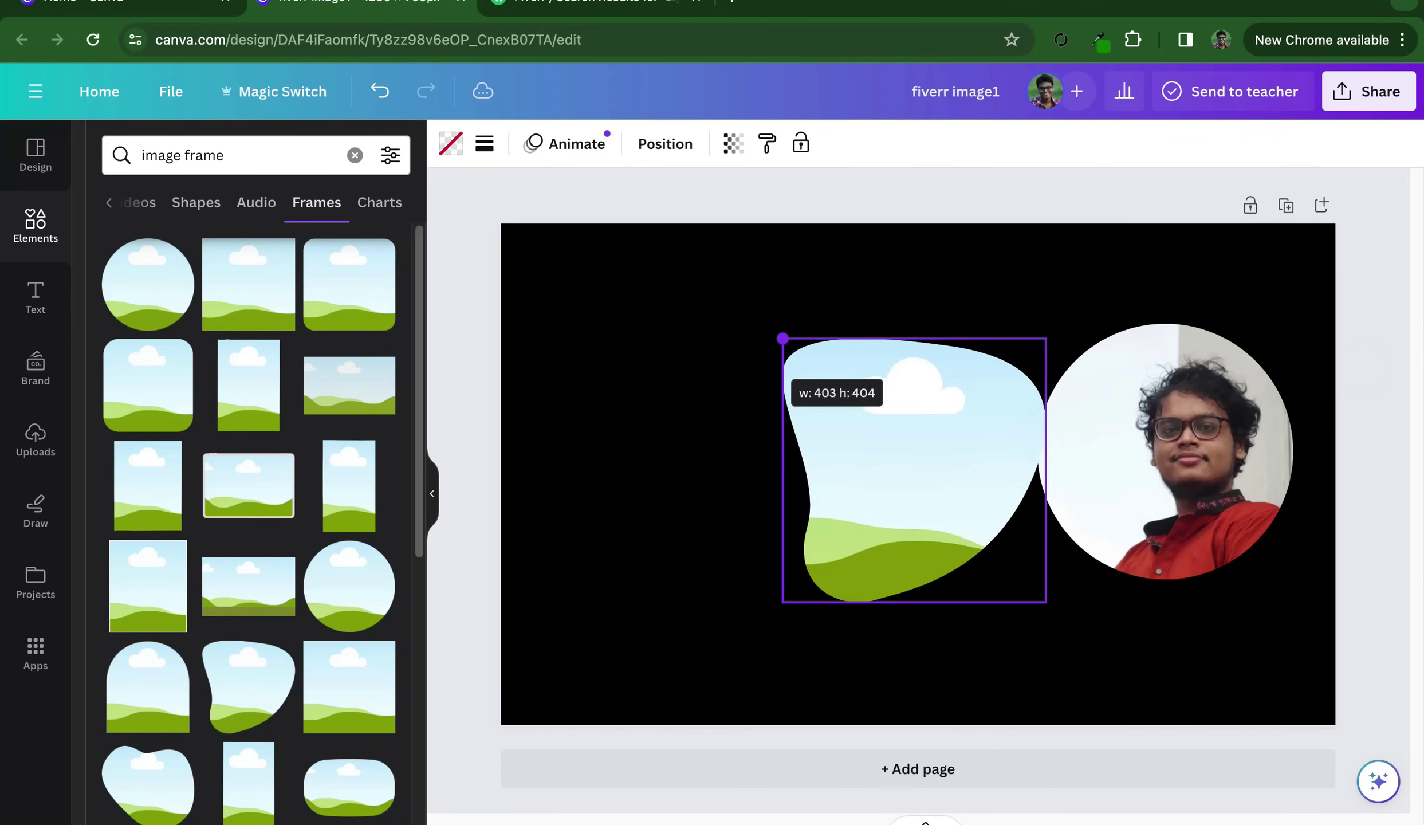
pyautogui.moveTo(914, 470); pyautogui.dragTo(869, 473)
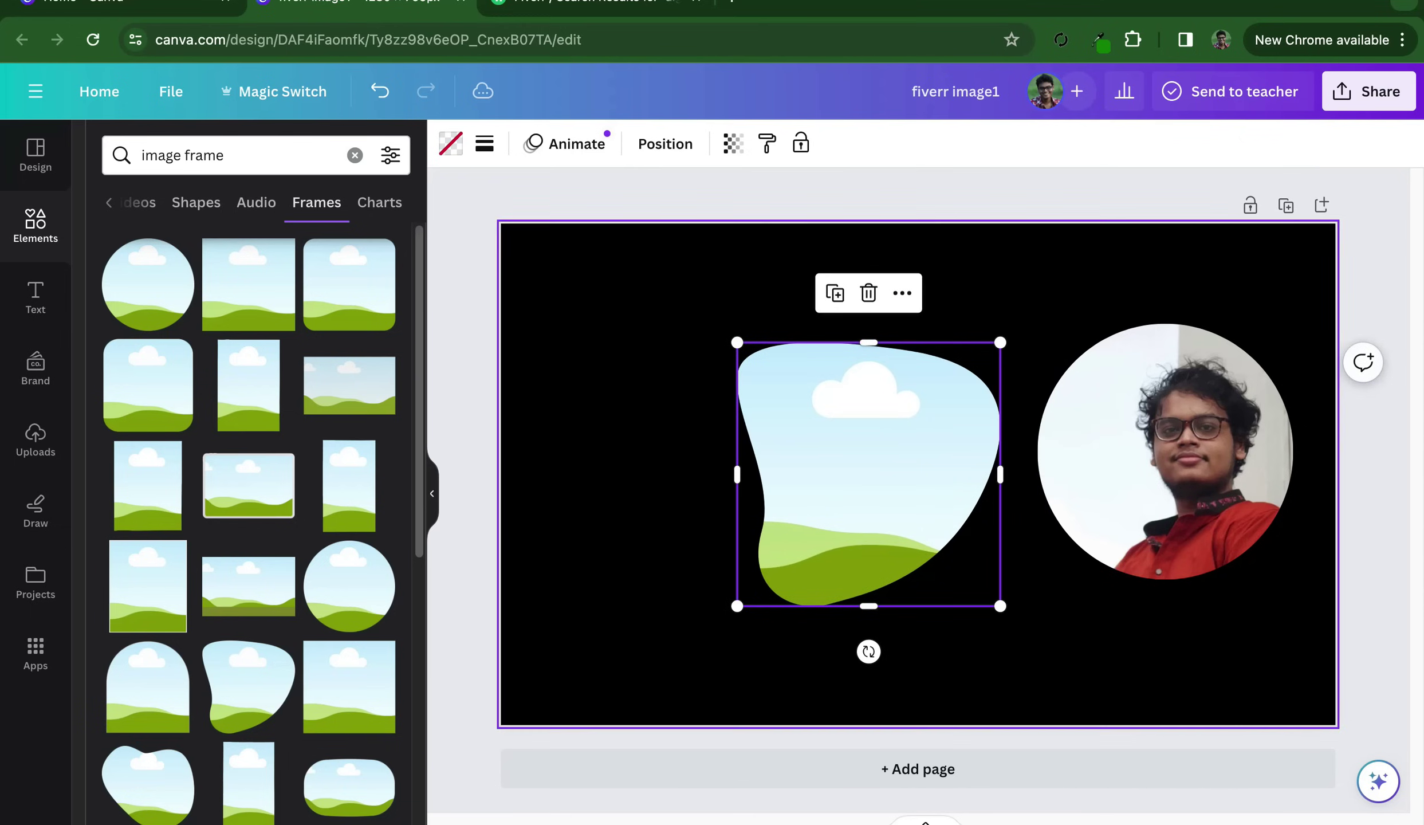
pyautogui.moveTo(869, 651)
pyautogui.mouseDown()
pyautogui.moveTo(768, 618)
pyautogui.moveTo(921, 653)
pyautogui.mouseUp()
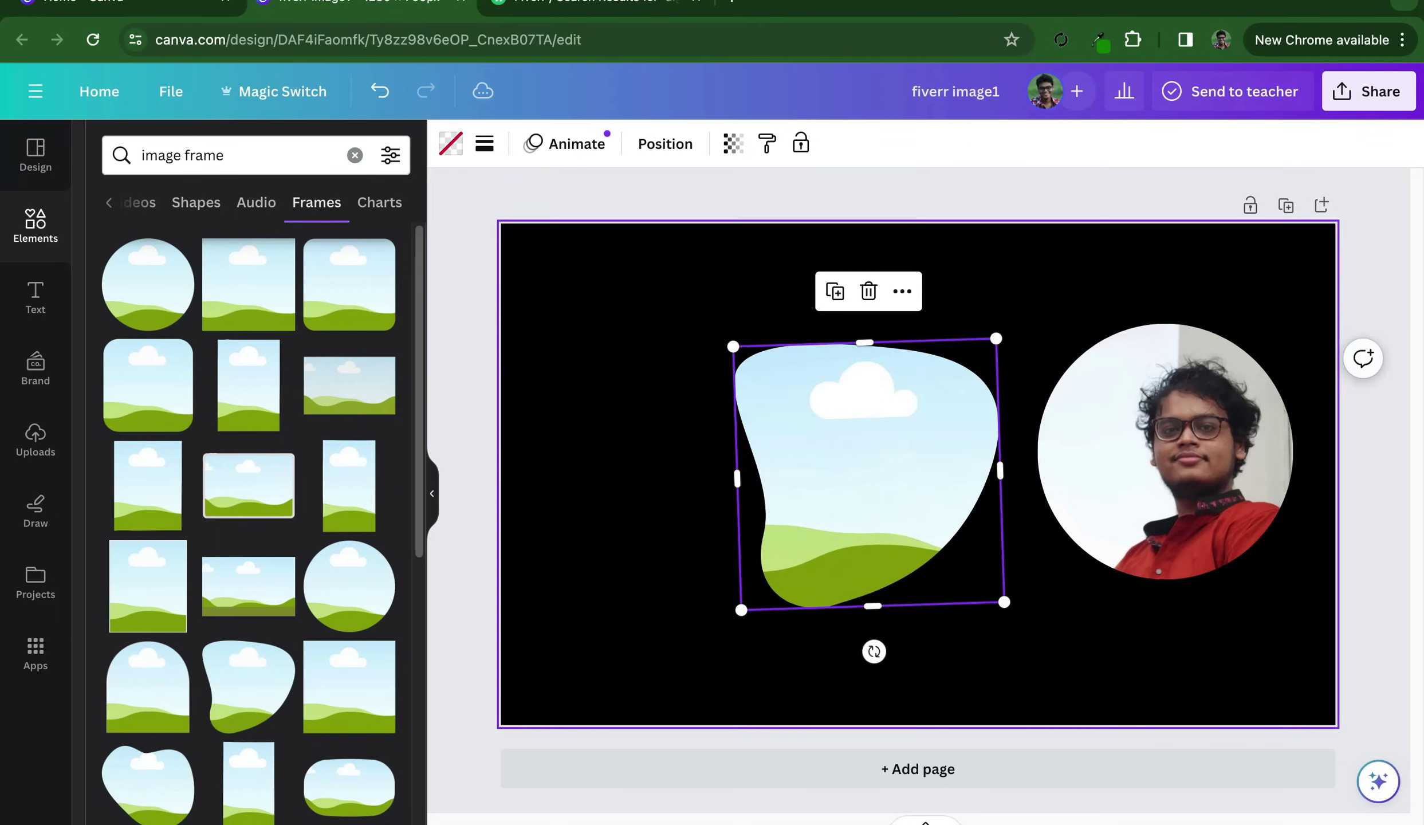
pyautogui.moveTo(874, 652)
pyautogui.mouseDown()
pyautogui.moveTo(924, 674)
pyautogui.moveTo(874, 652)
pyautogui.mouseUp()
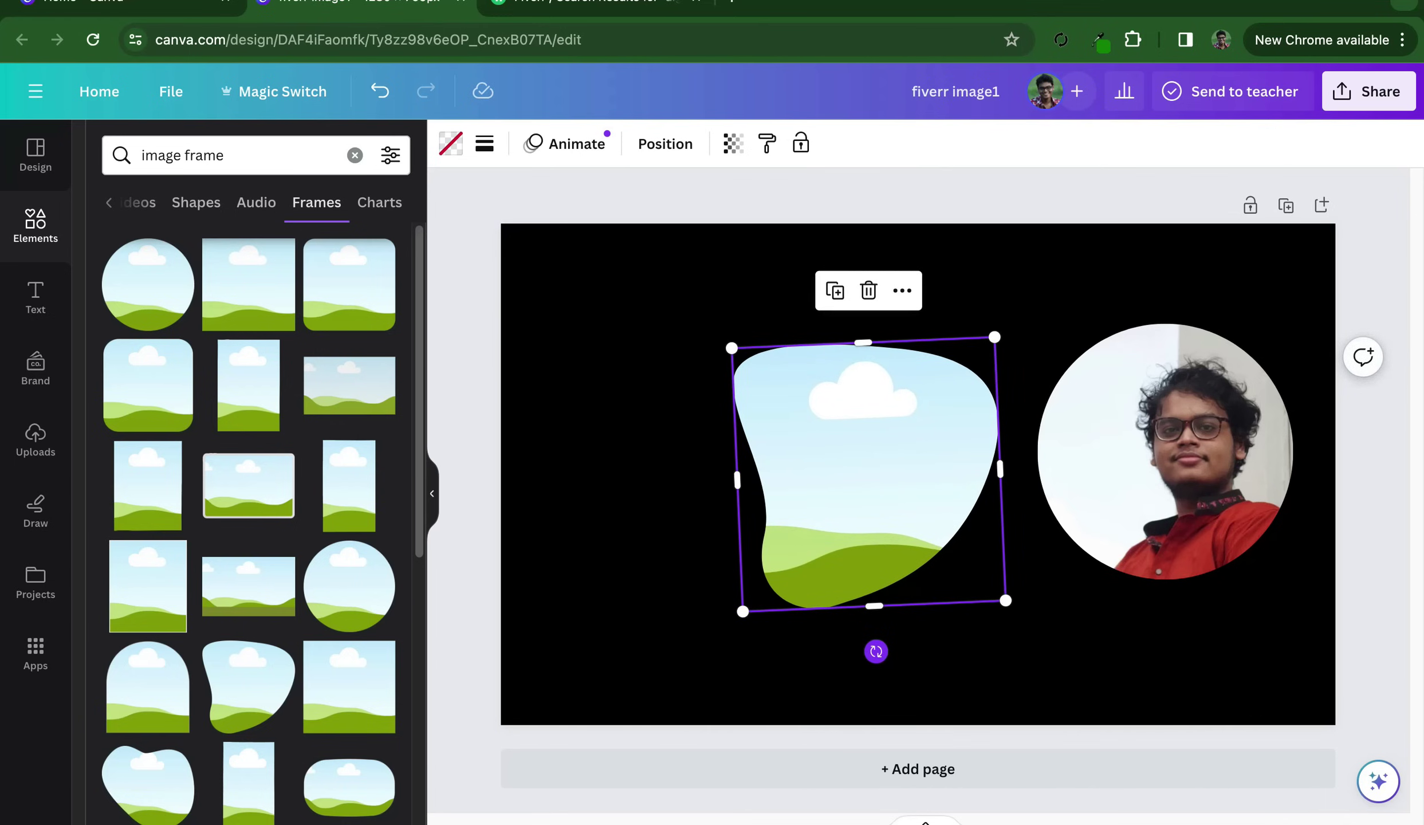
# Fill the blob frame with the uploaded red-shirt portrait
pyautogui.click(630, 659)
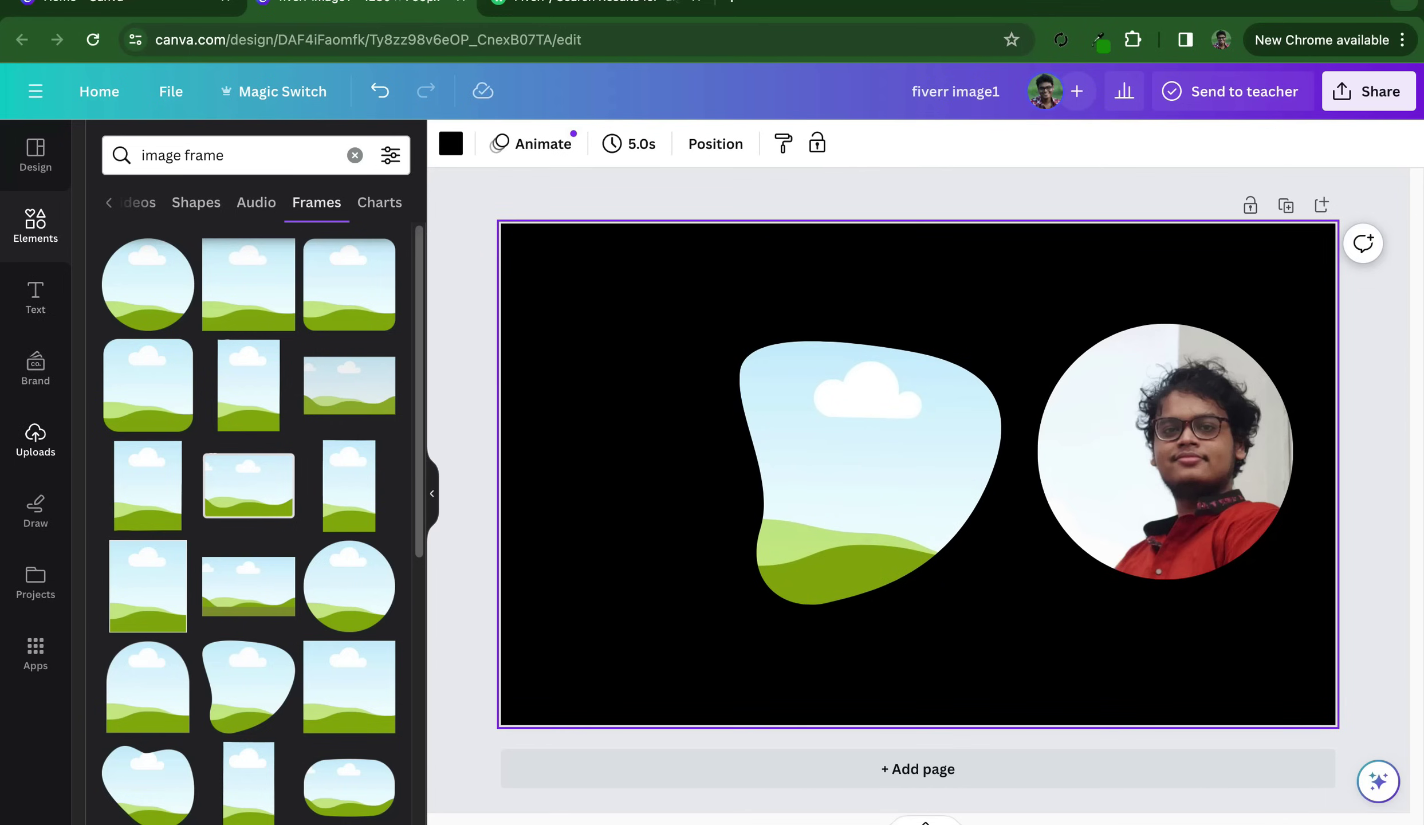
pyautogui.click(36, 441)
pyautogui.moveTo(150, 642); pyautogui.dragTo(845, 532)
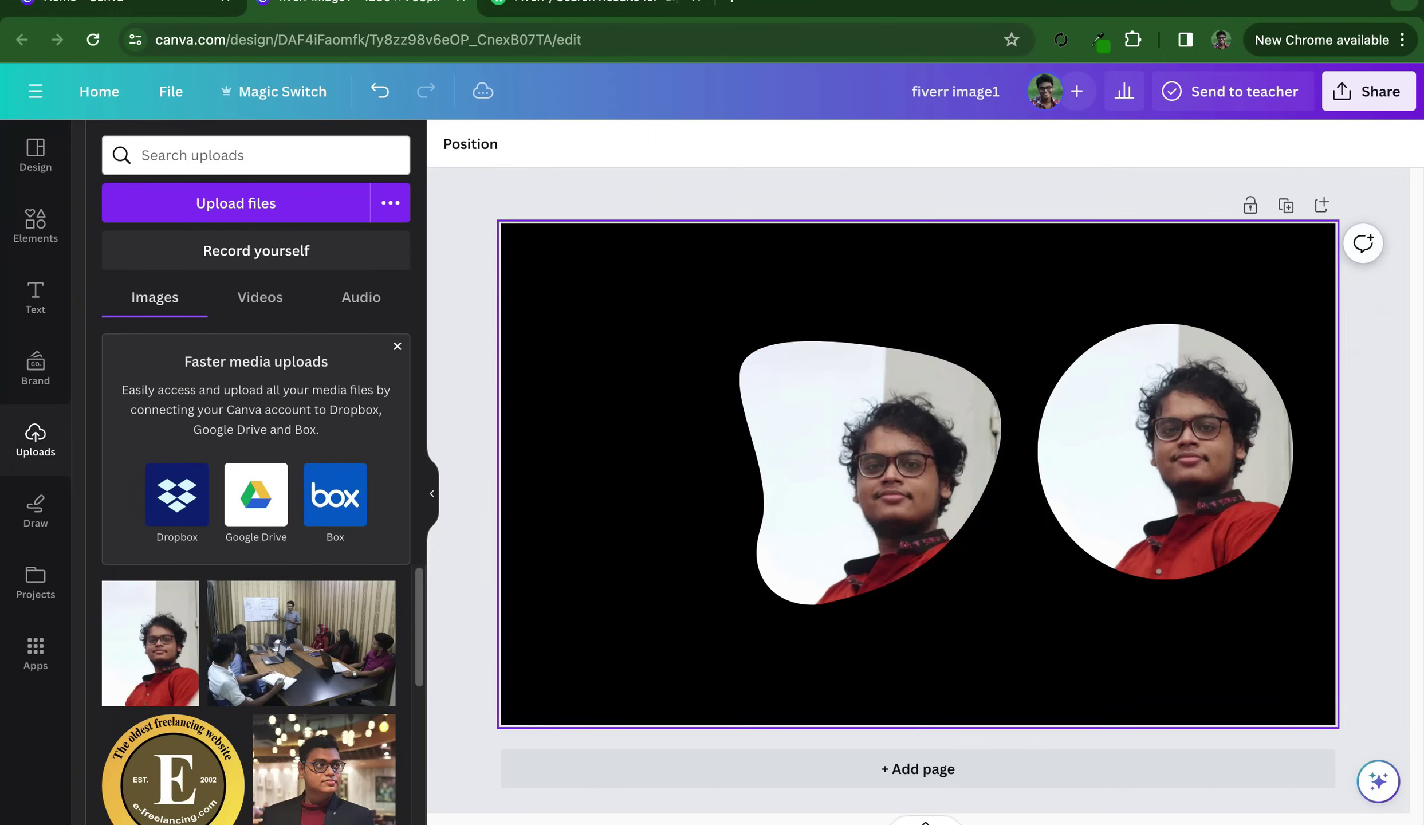
# Shift the red-shirt portrait upward inside the blob frame
pyautogui.click(867, 475)
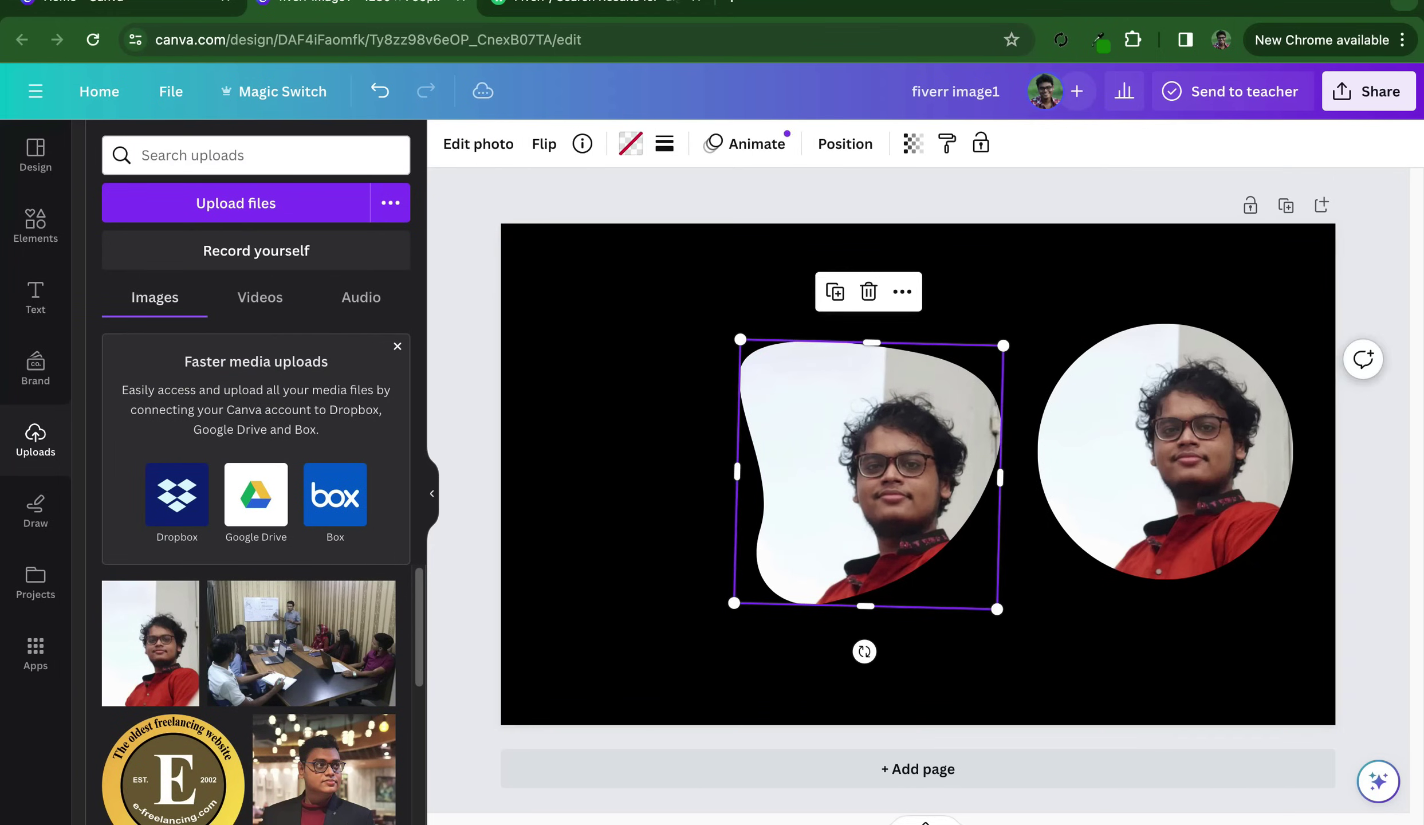
pyautogui.doubleClick(867, 475)
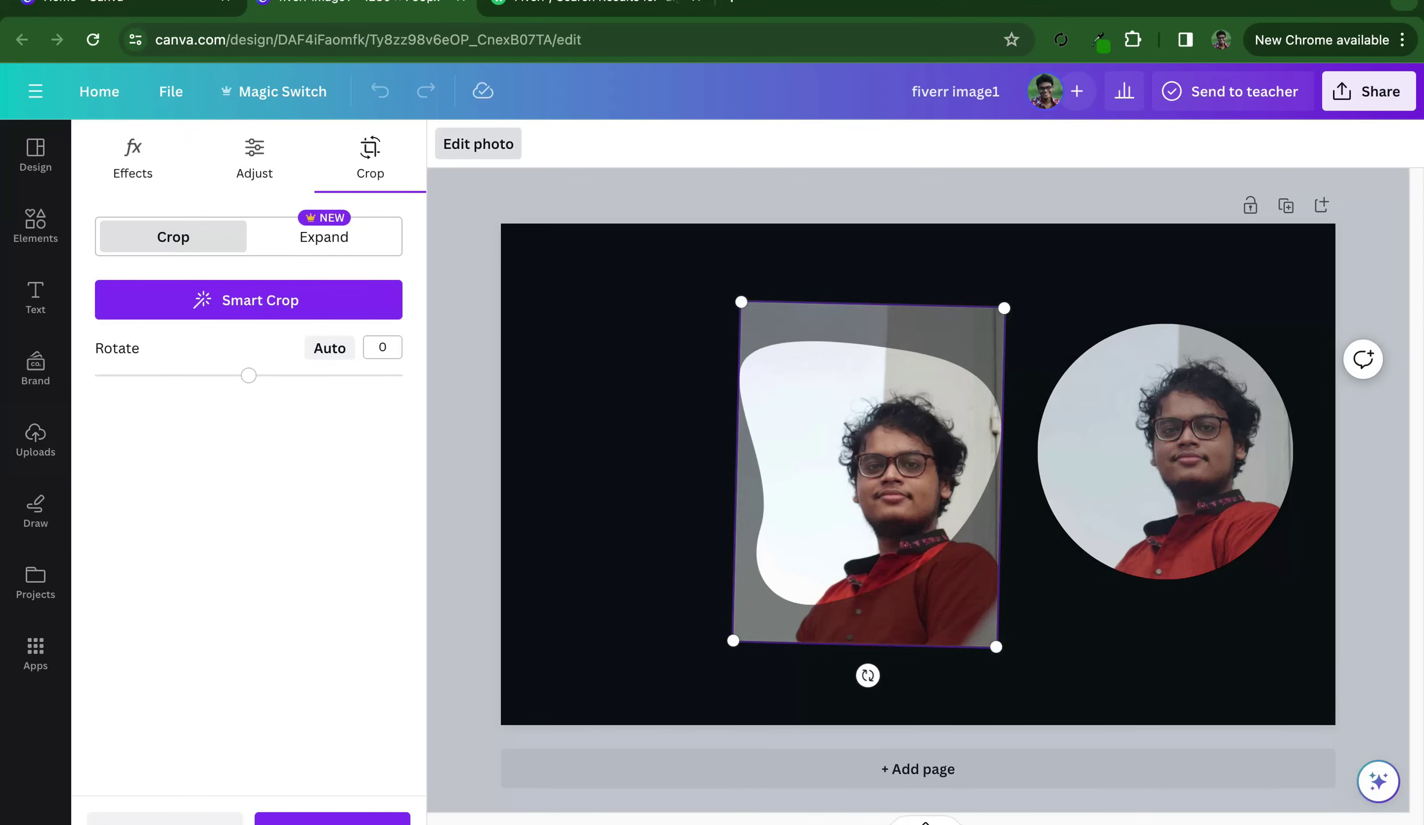
pyautogui.moveTo(868, 475); pyautogui.dragTo(868, 454)
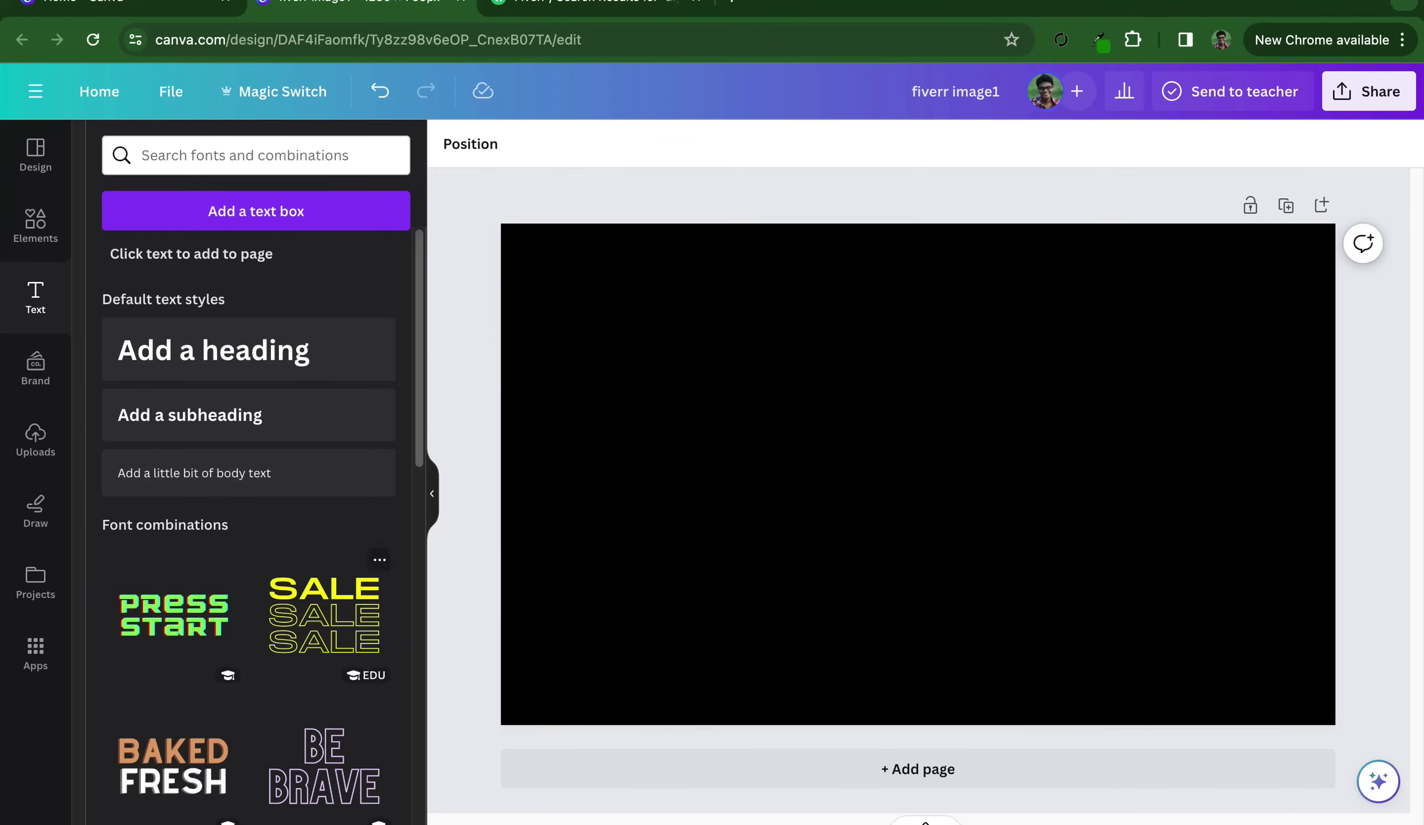
pyautogui.scroll(-3, 320, 562)
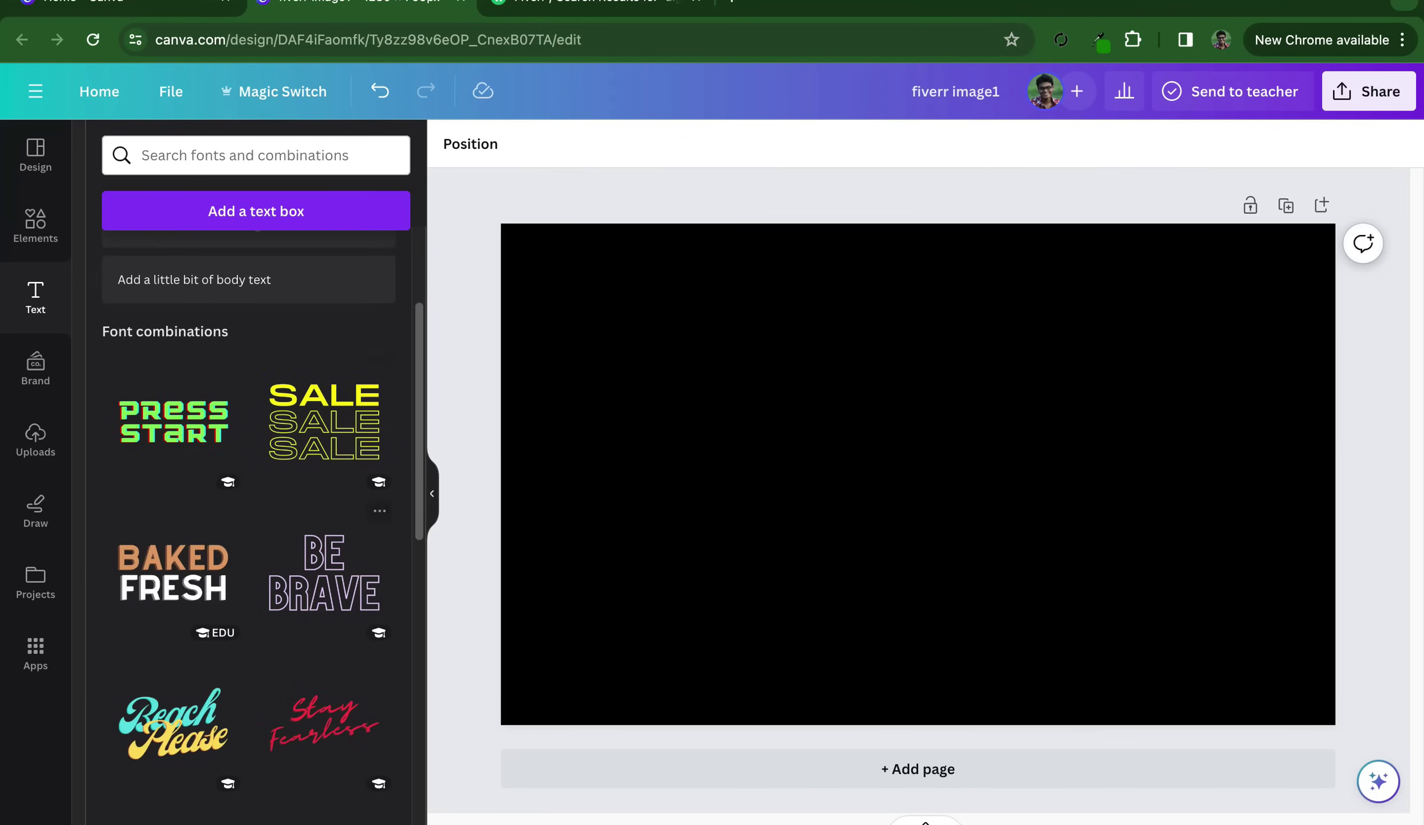
pyautogui.scroll(-5, 320, 561)
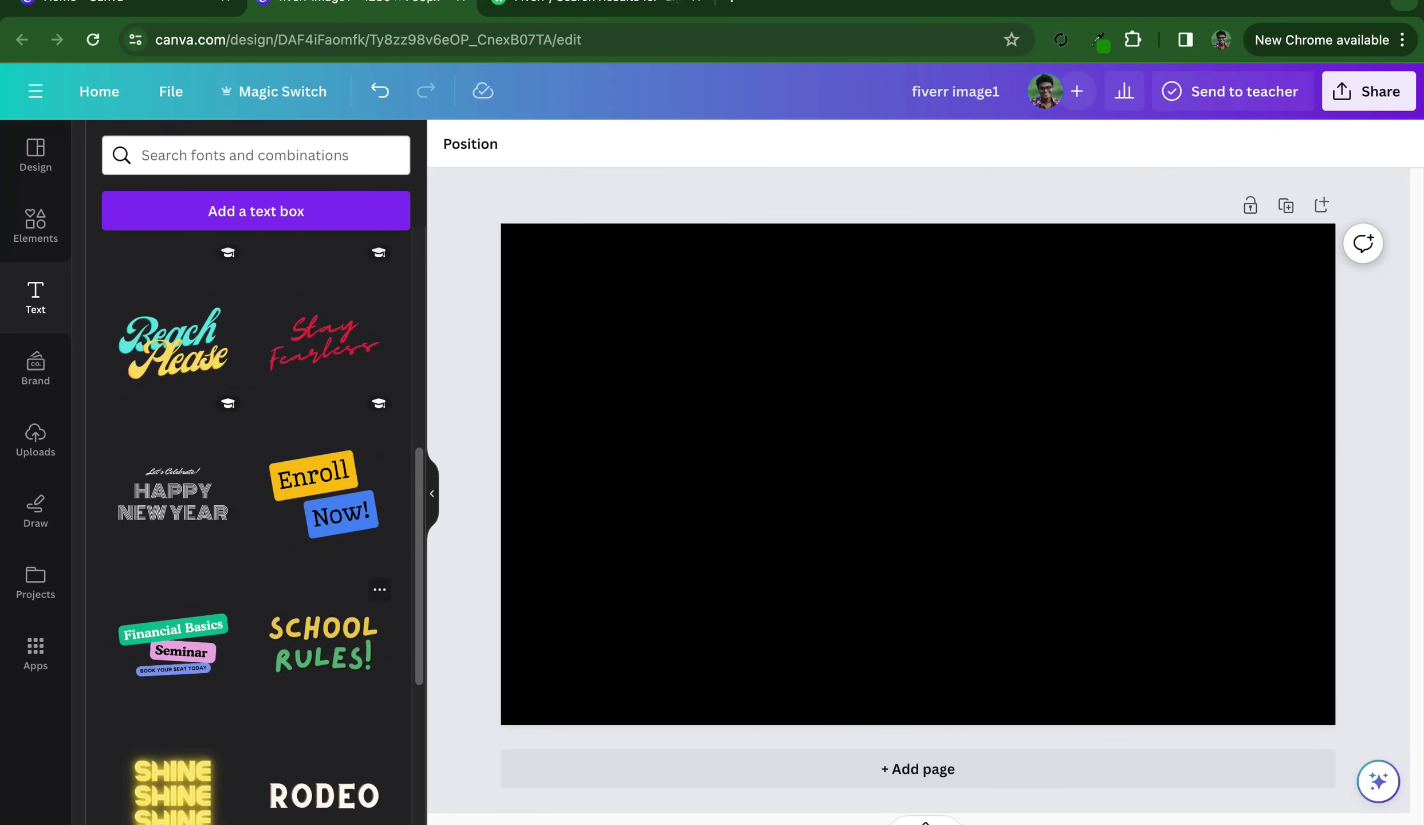
pyautogui.scroll(-1, 321, 492)
pyautogui.click(324, 490)
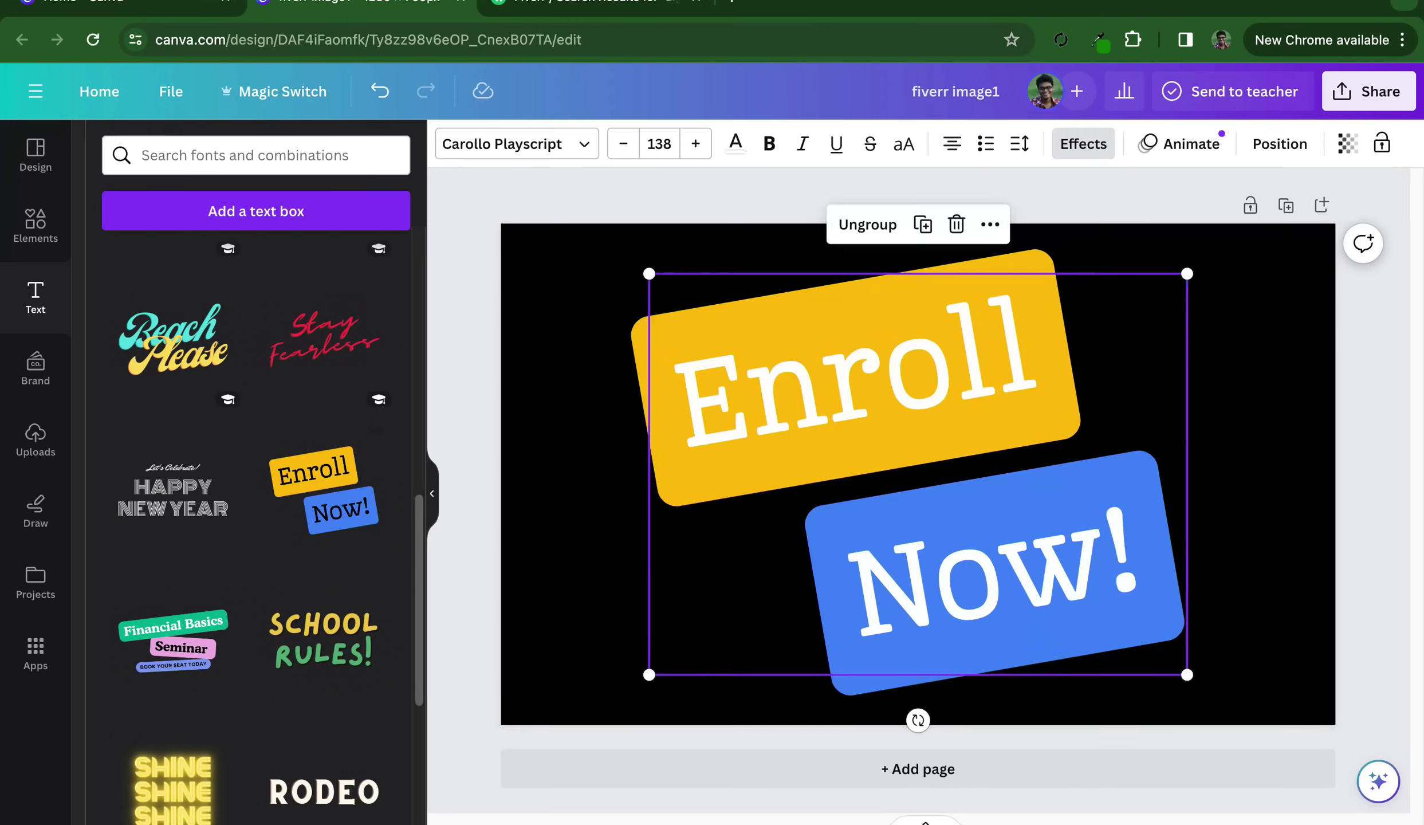
pyautogui.write('Join')
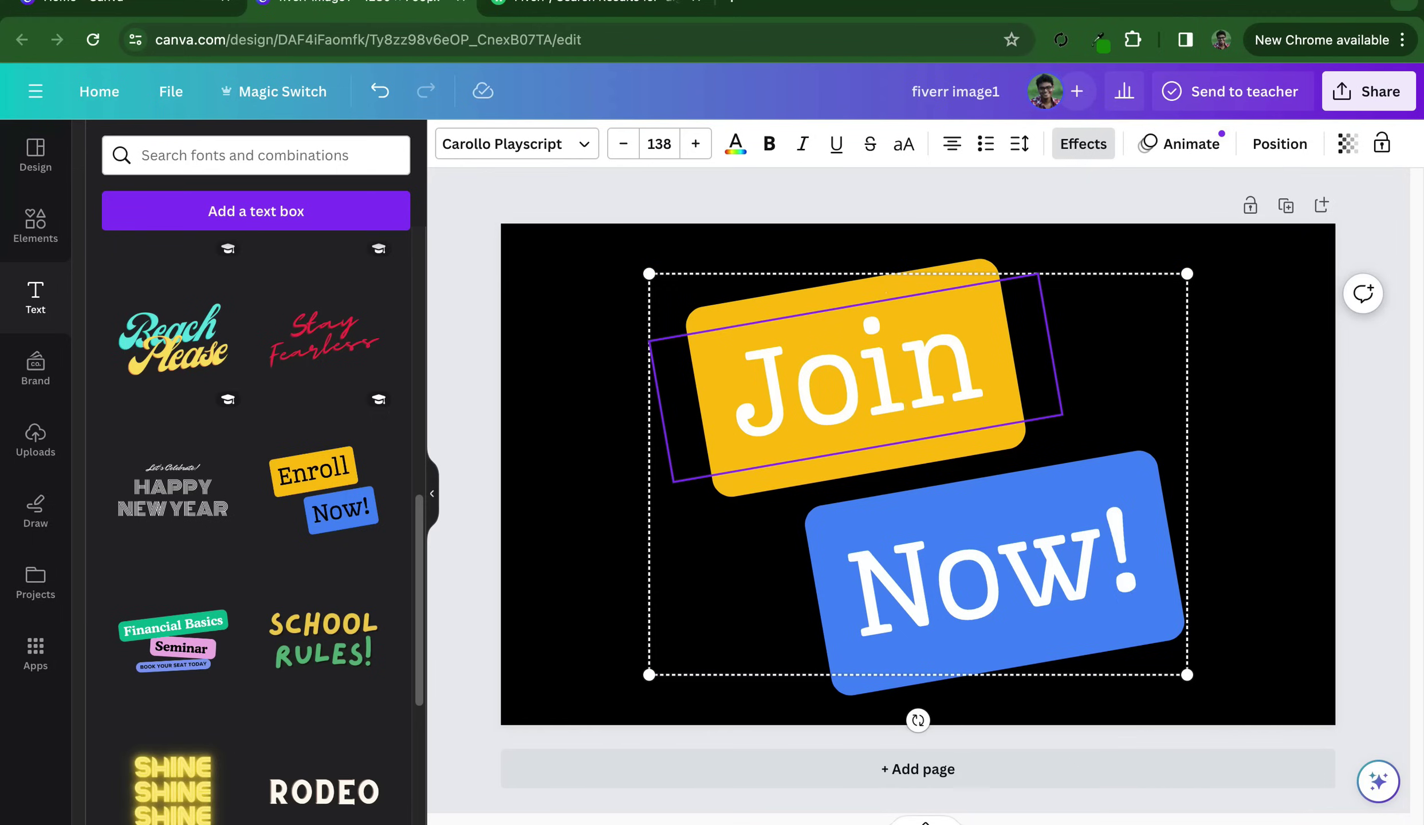
pyautogui.press('Escape')
pyautogui.press('Delete')
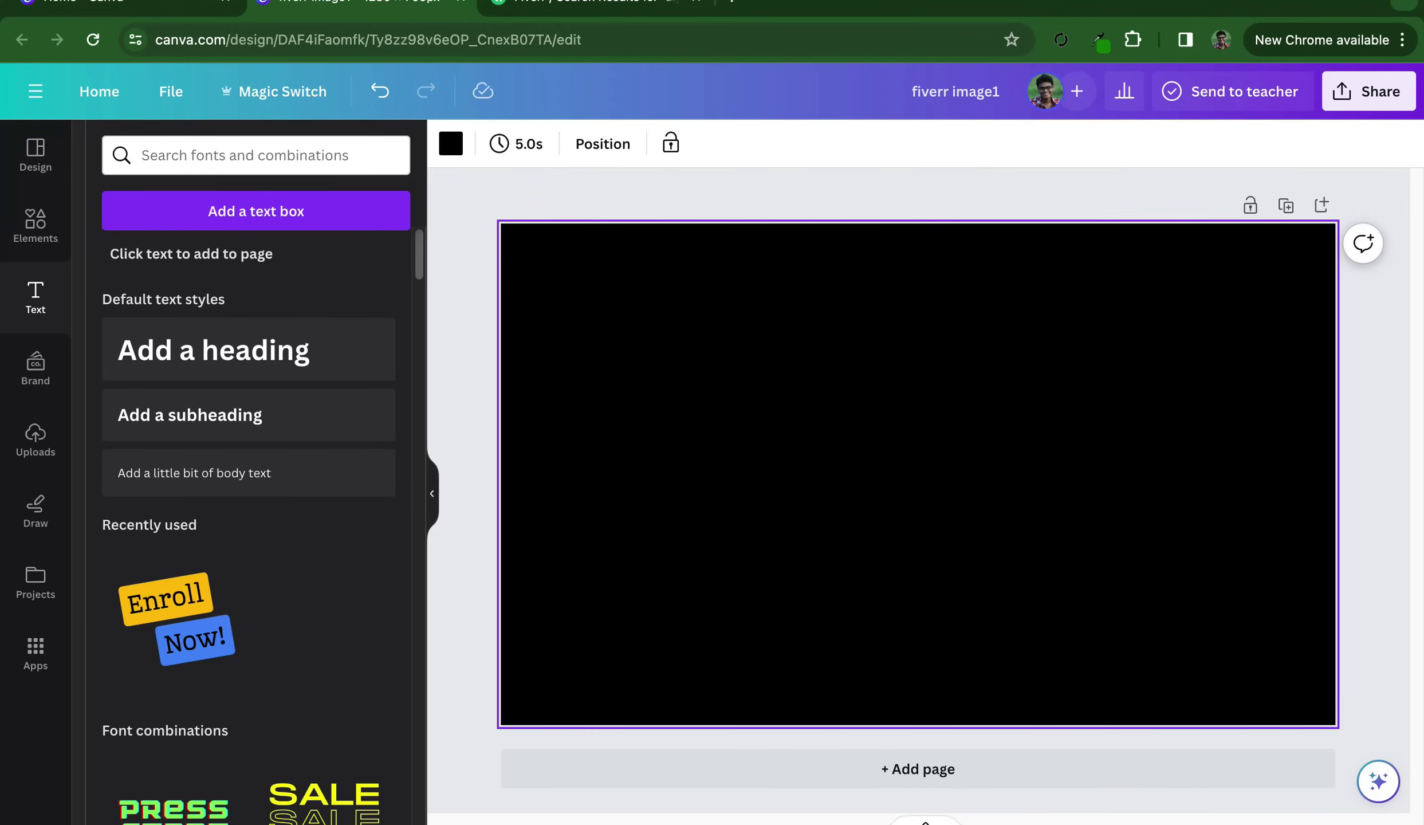
pyautogui.click(286, 361)
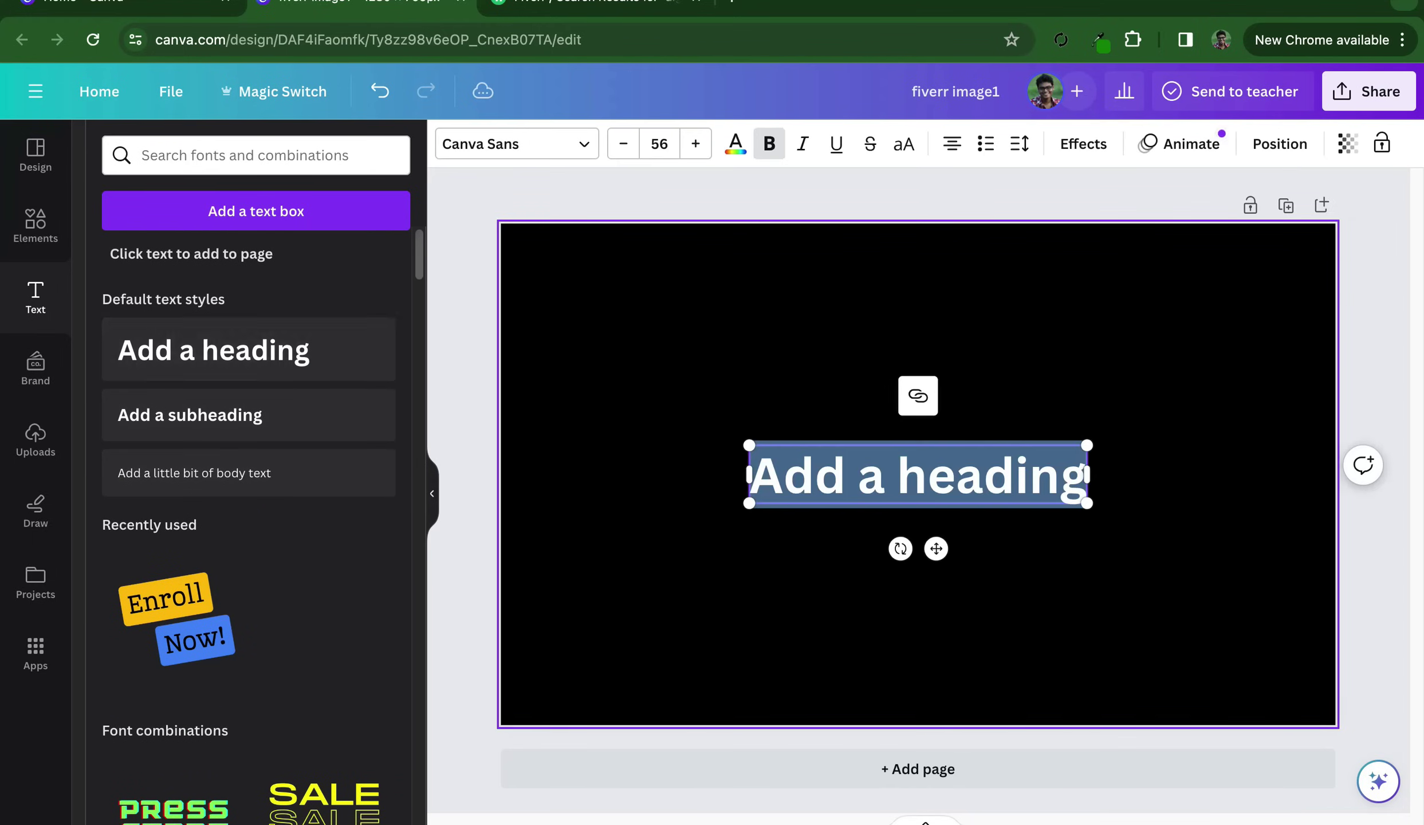
pyautogui.press('Escape')
pyautogui.press('Escape')
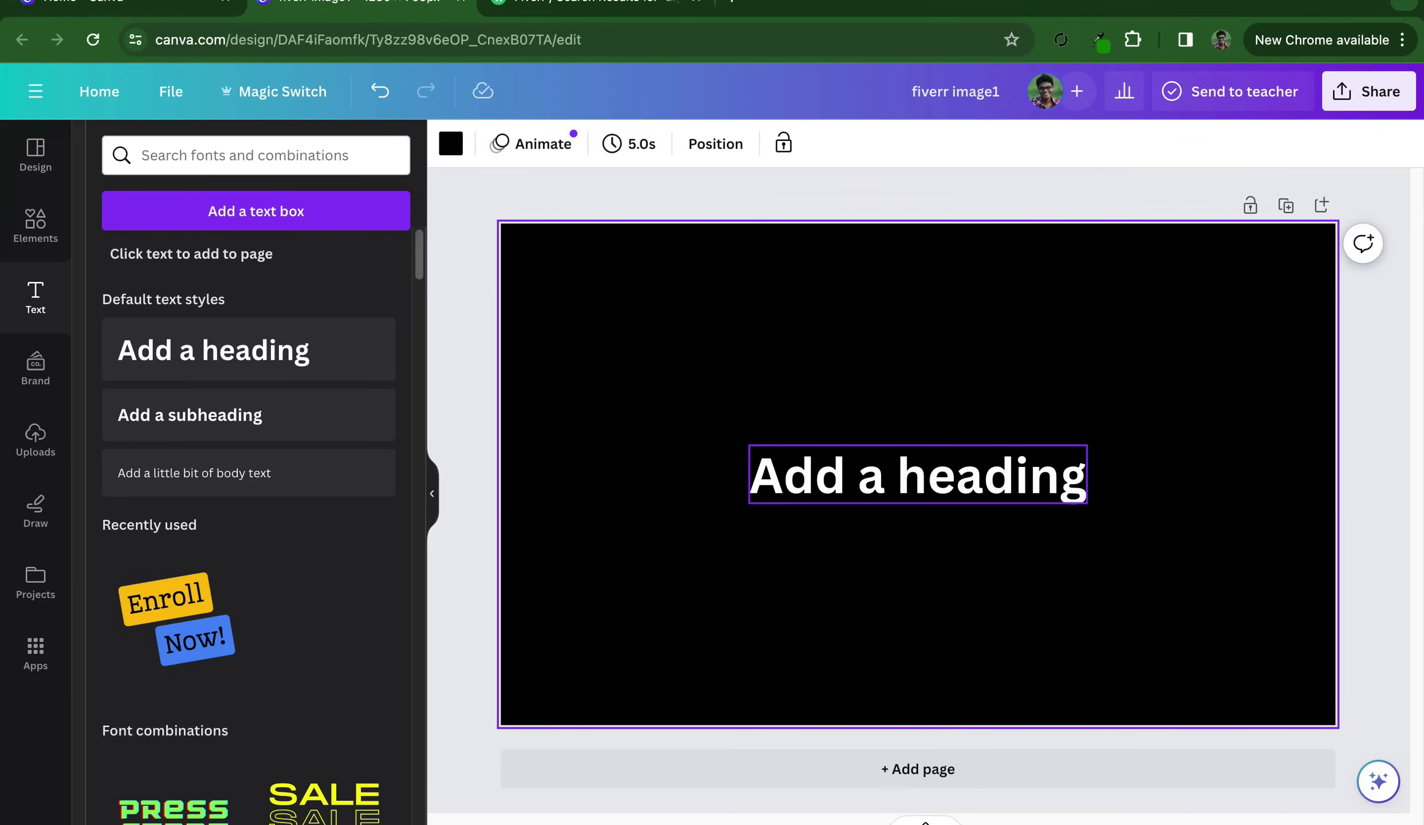
pyautogui.doubleClick(917, 474)
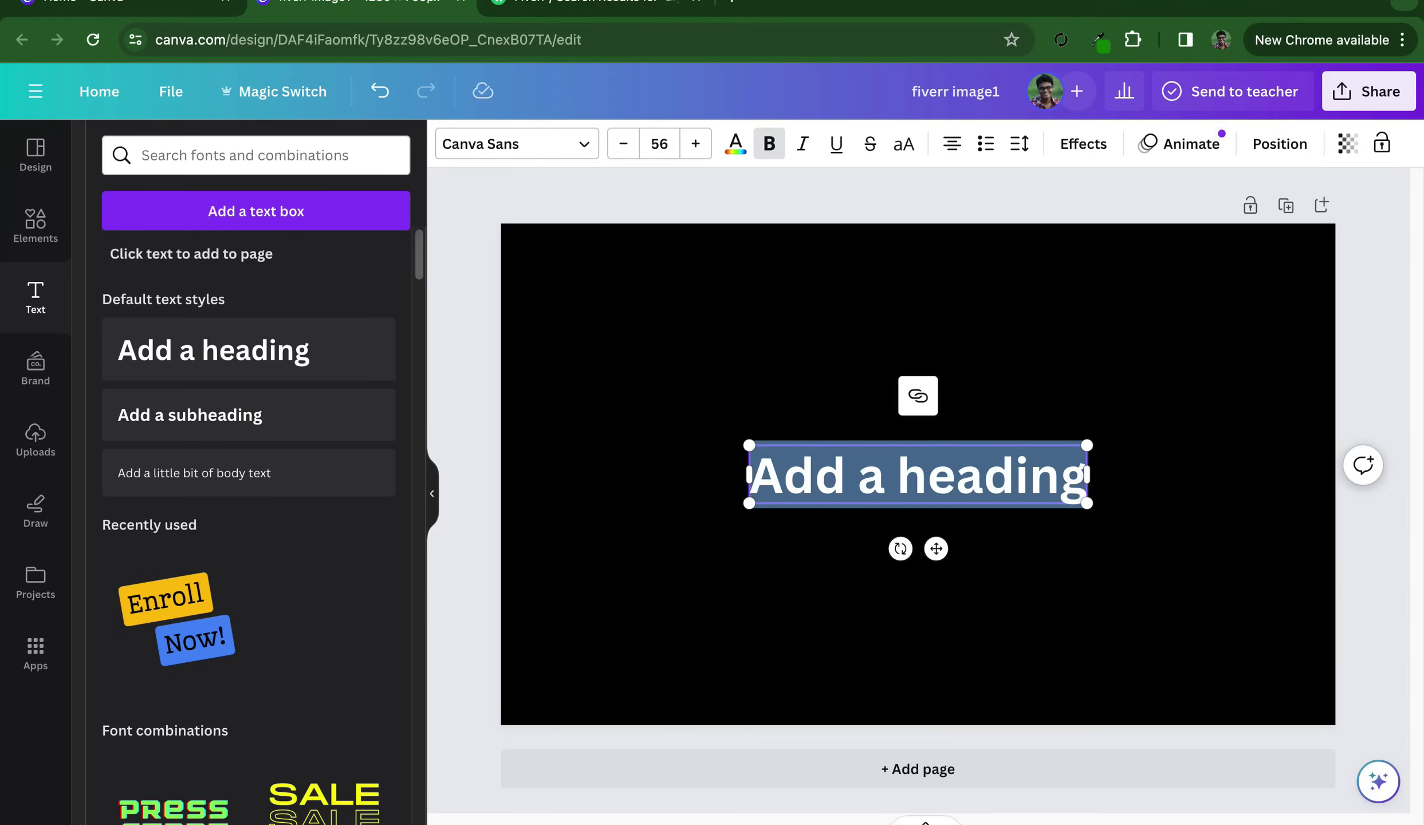
pyautogui.write('Digital Marketing')
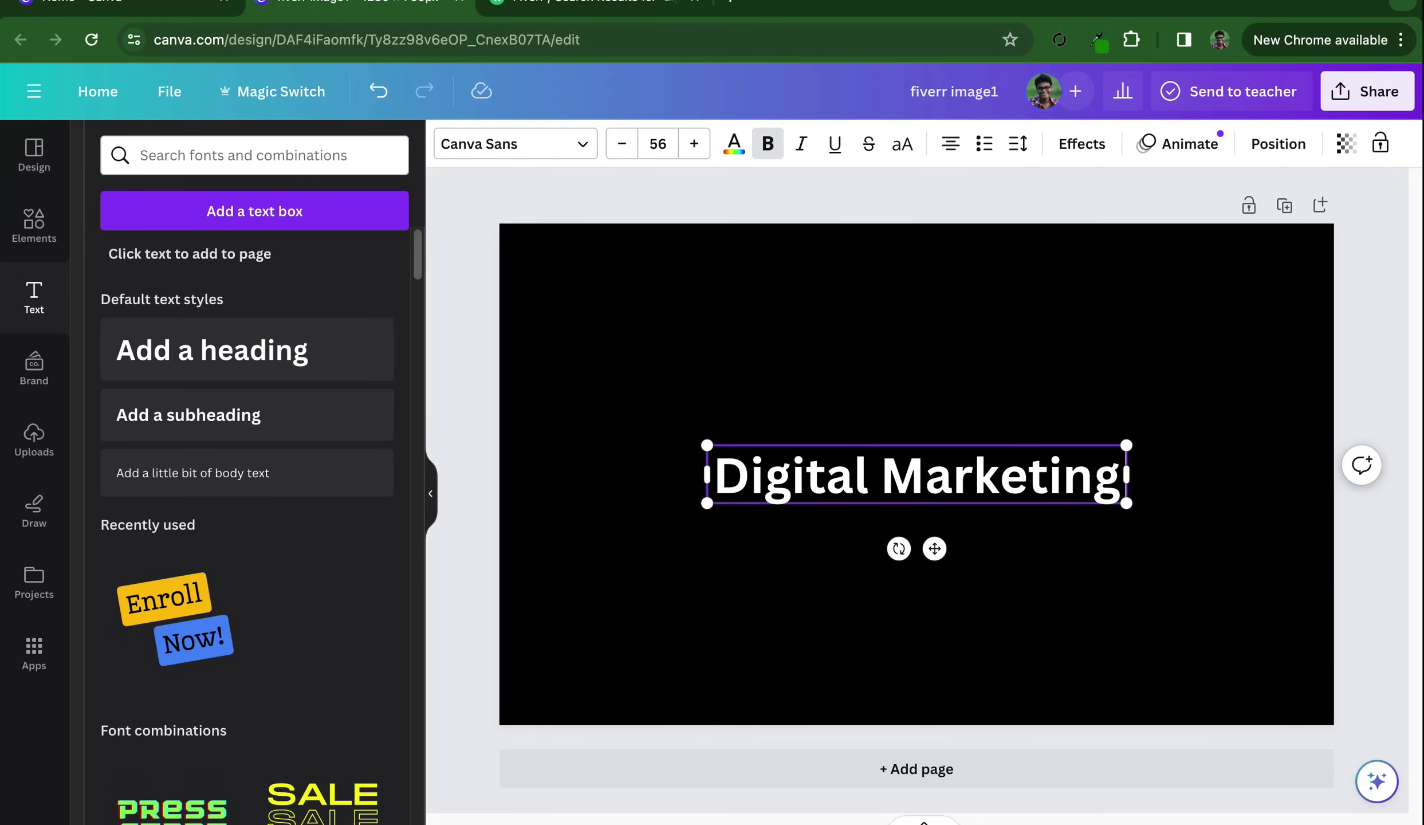
pyautogui.press('Escape')
pyautogui.press('Escape')
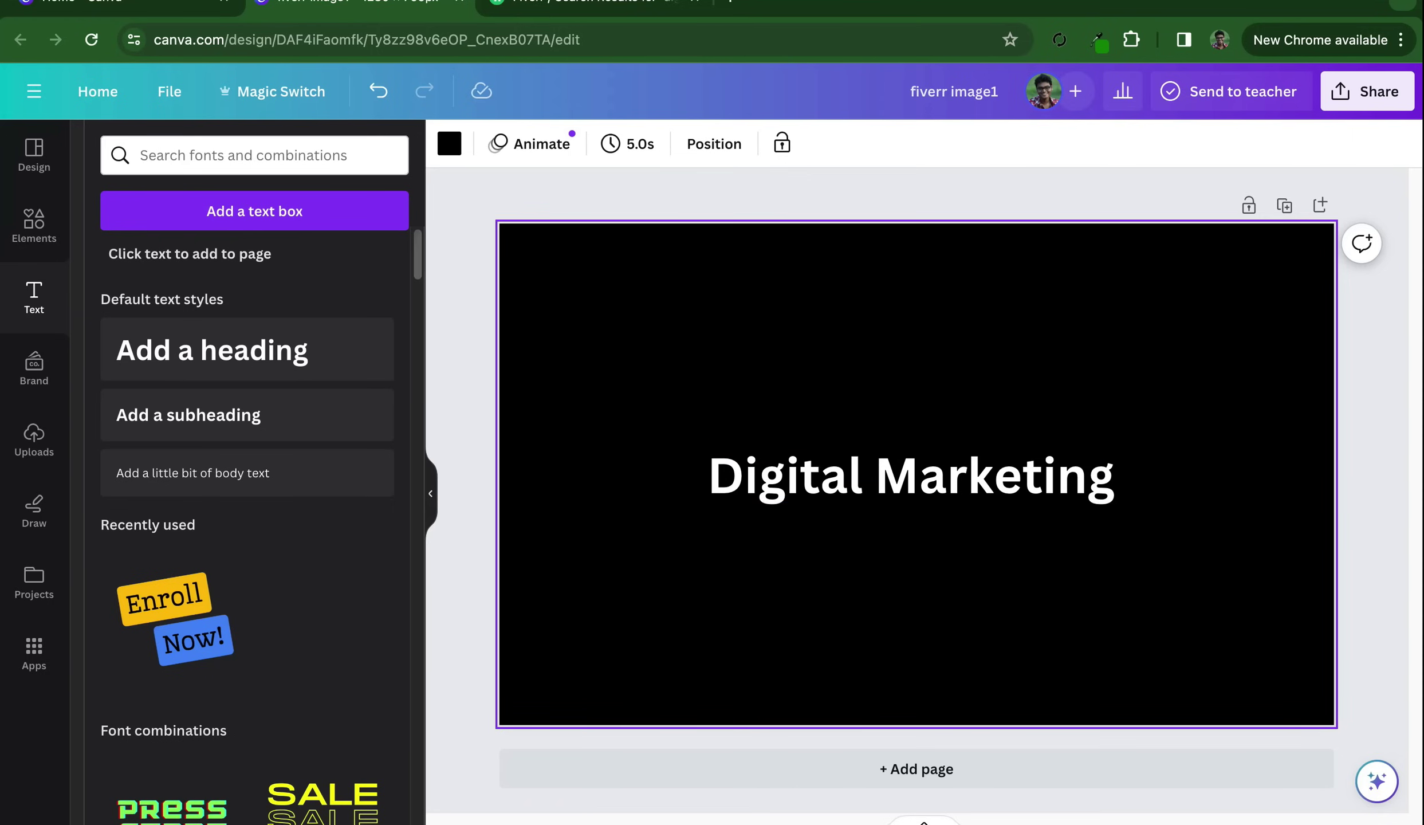
pyautogui.moveTo(916, 474)
pyautogui.mouseDown()
pyautogui.moveTo(928, 326)
pyautogui.moveTo(947, 352)
pyautogui.moveTo(934, 326)
pyautogui.moveTo(925, 351)
pyautogui.mouseUp()
pyautogui.press('Escape')
pyautogui.click(925, 351)
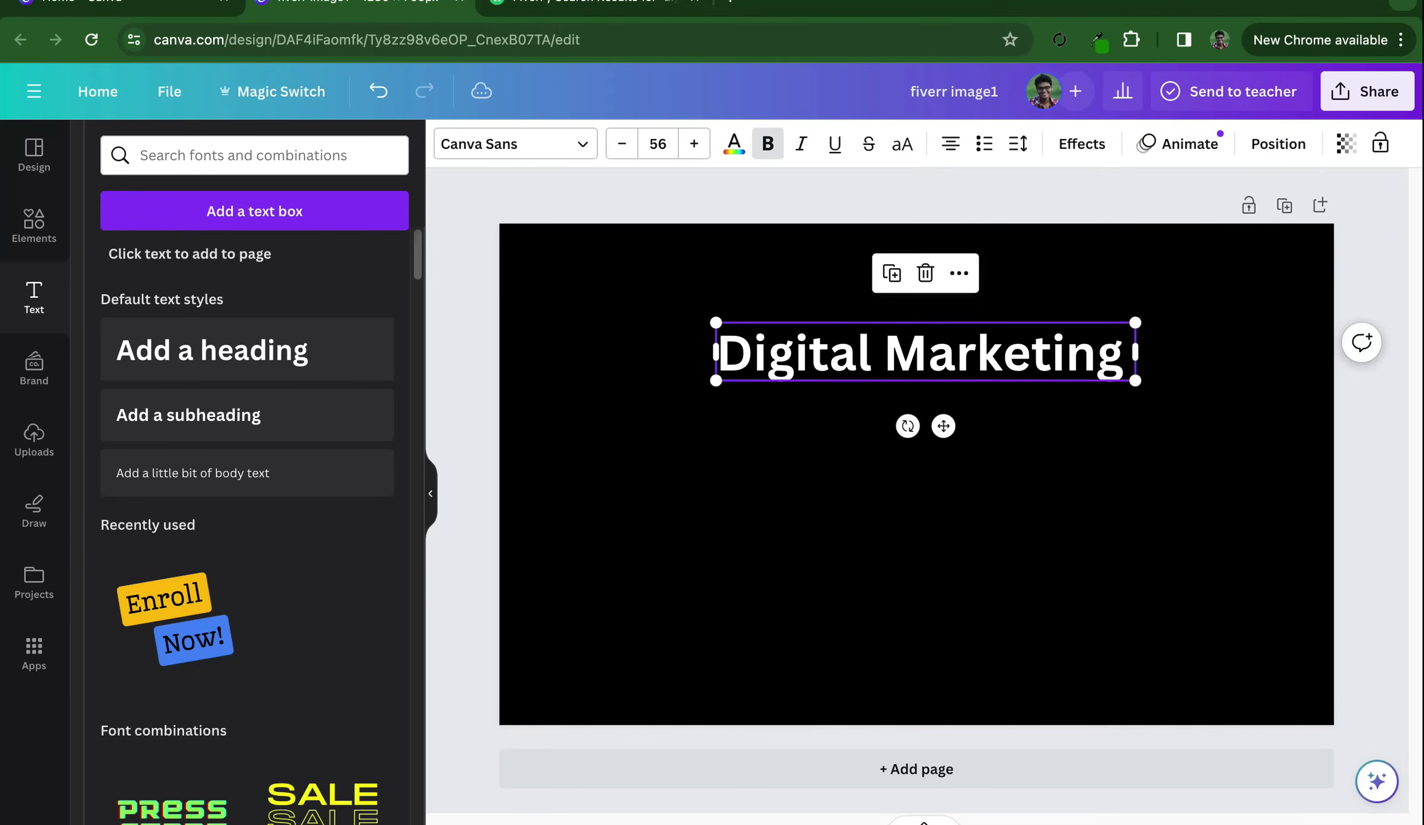
pyautogui.press('Escape')
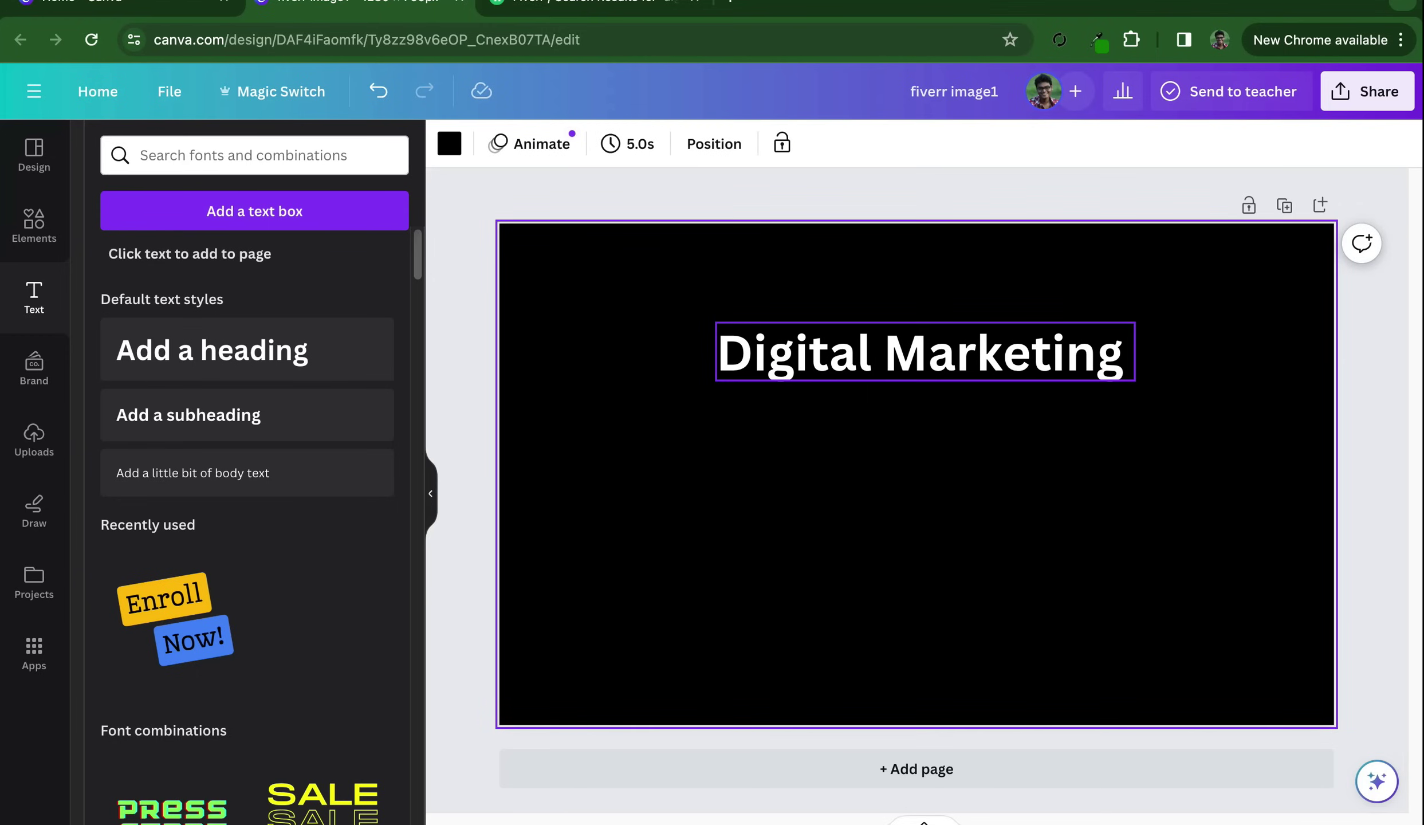
pyautogui.doubleClick(813, 351)
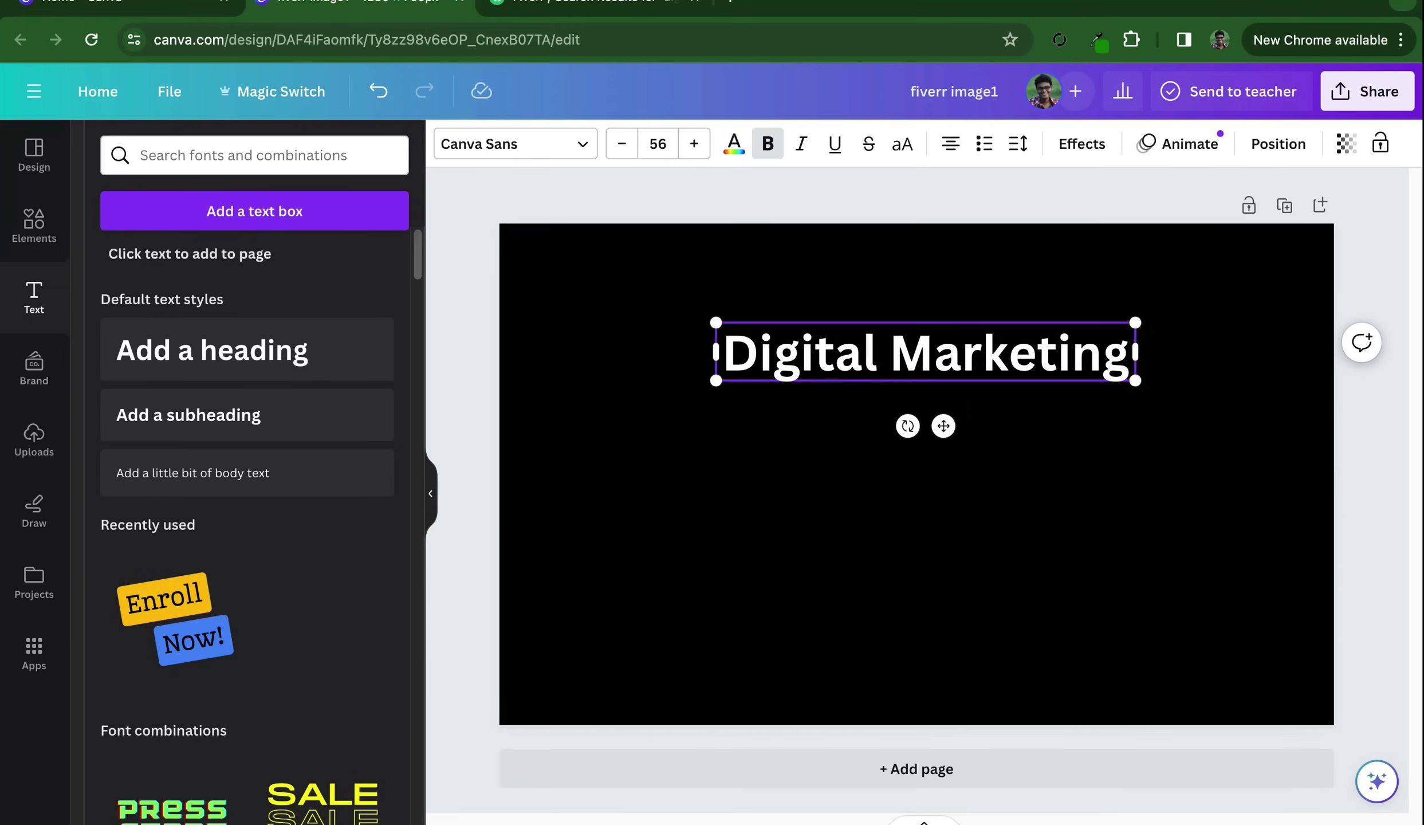
pyautogui.hotkey('ctrl', 'a')
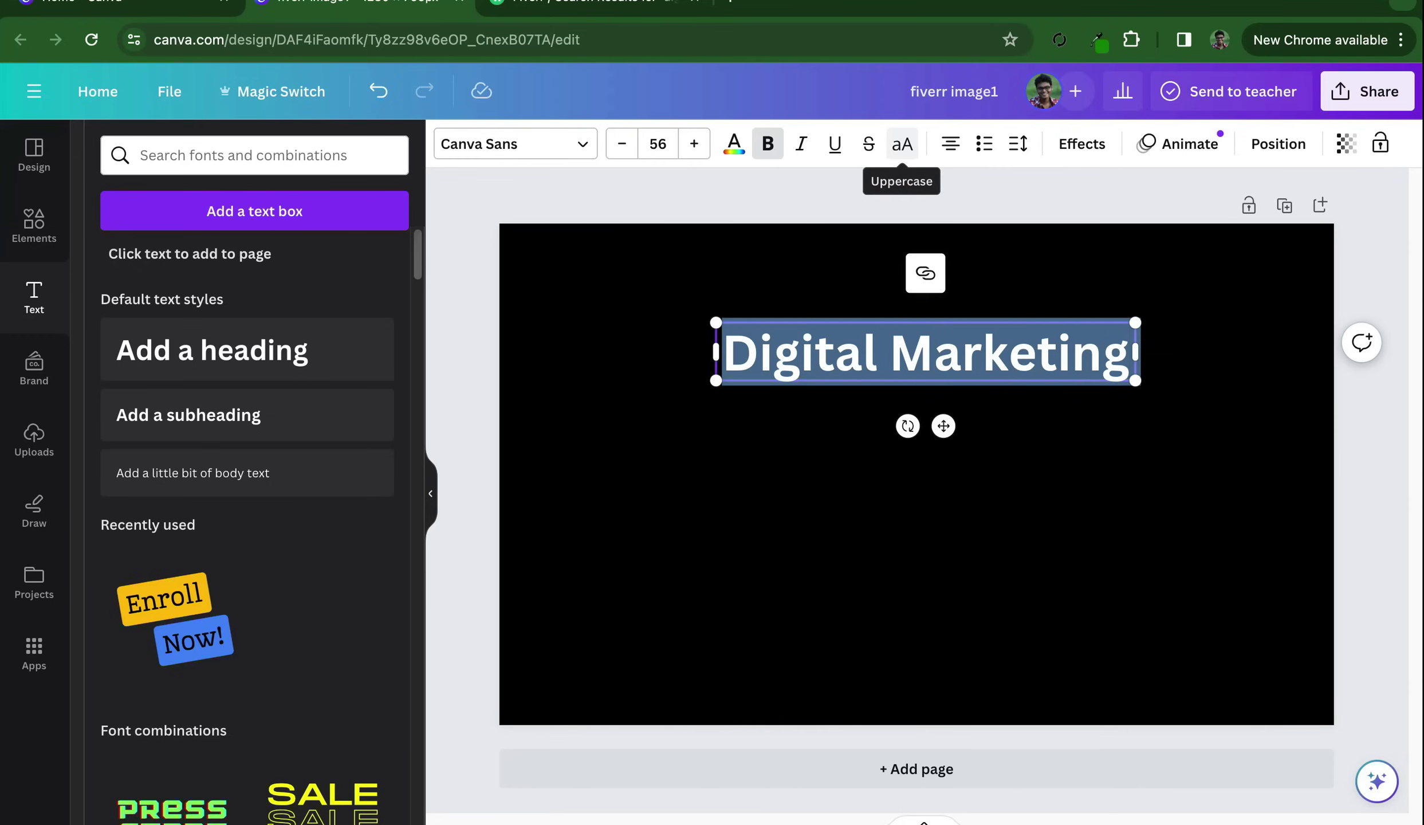
pyautogui.click(902, 143)
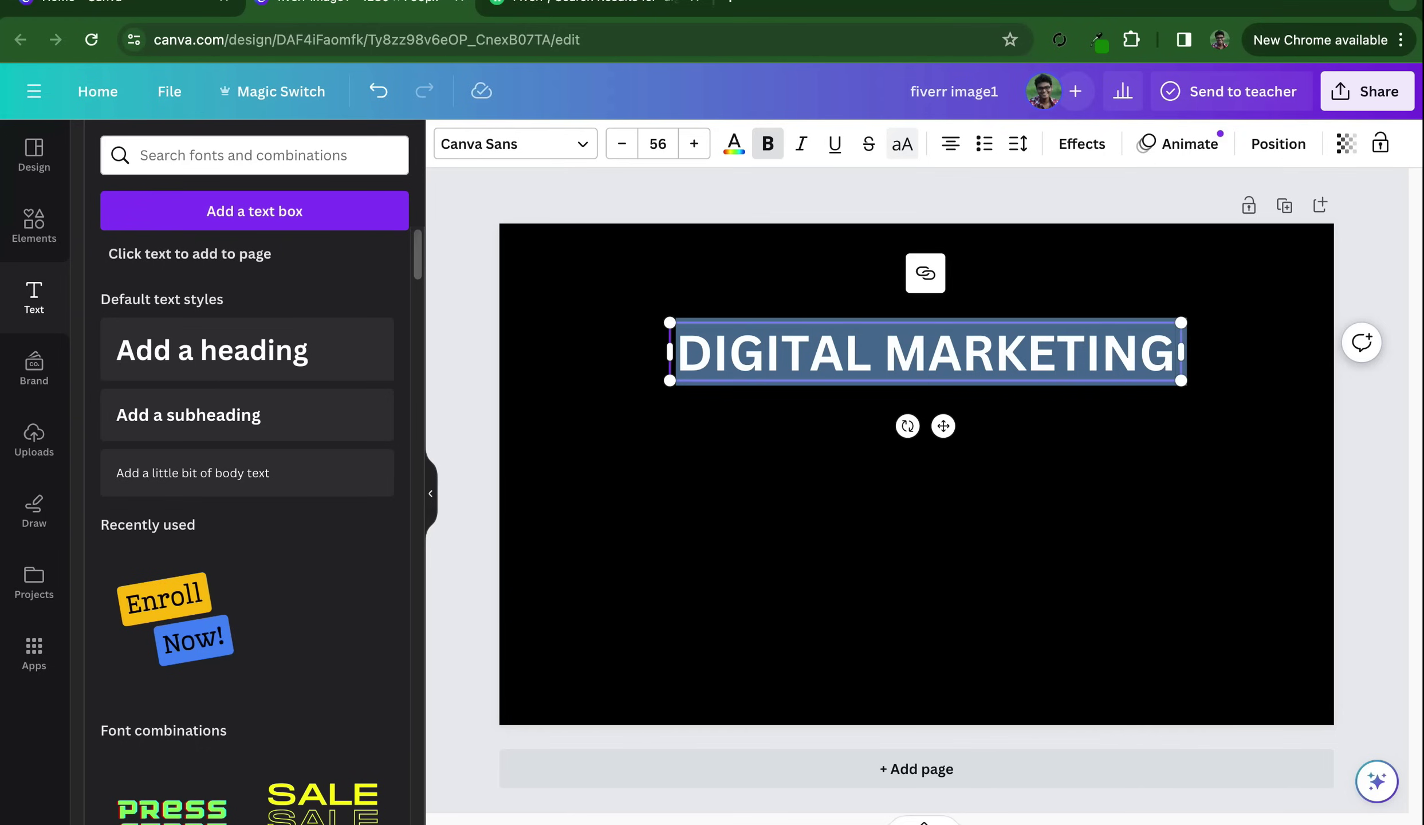
pyautogui.press('super+shift+k')
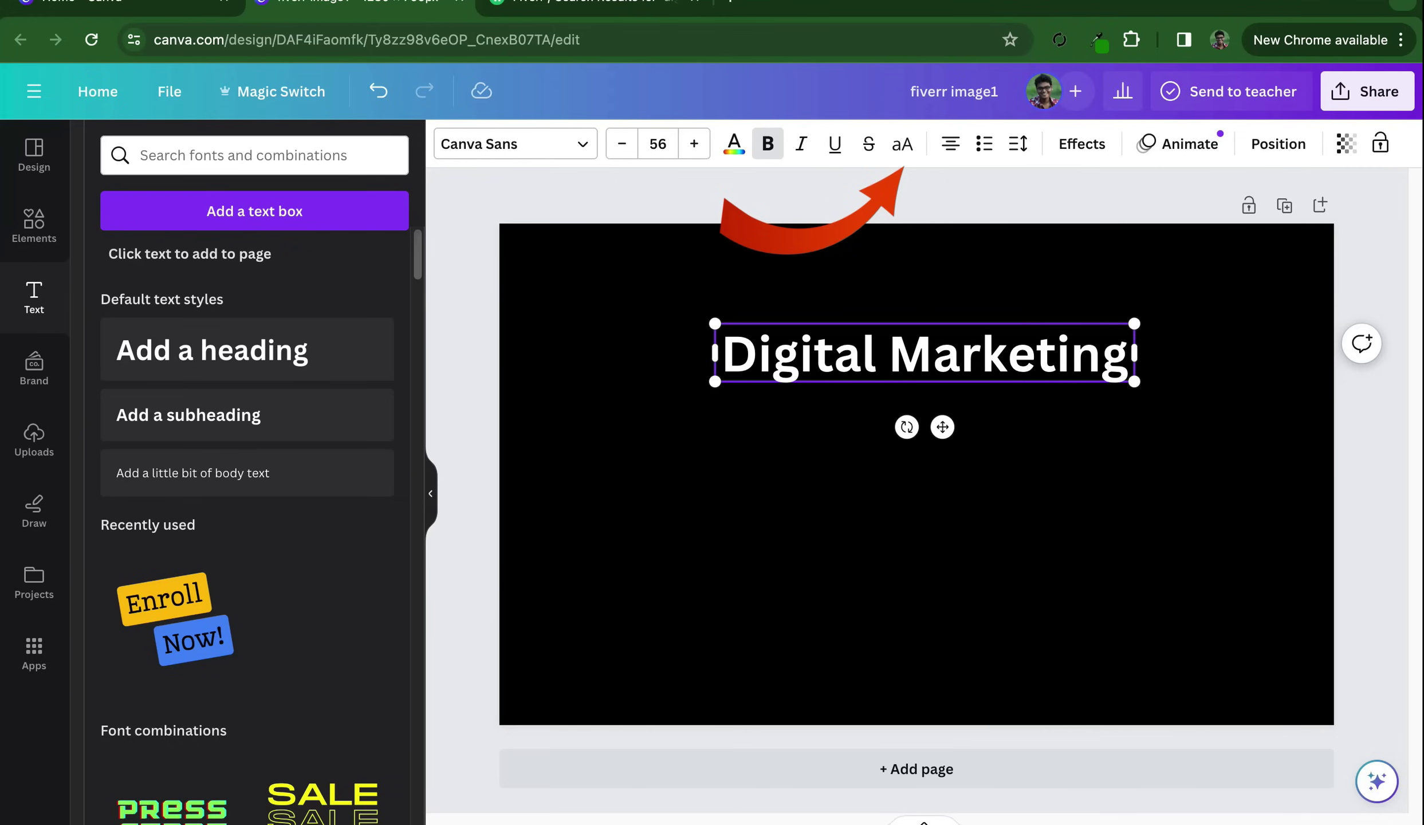
pyautogui.click(916, 544)
pyautogui.click(917, 352)
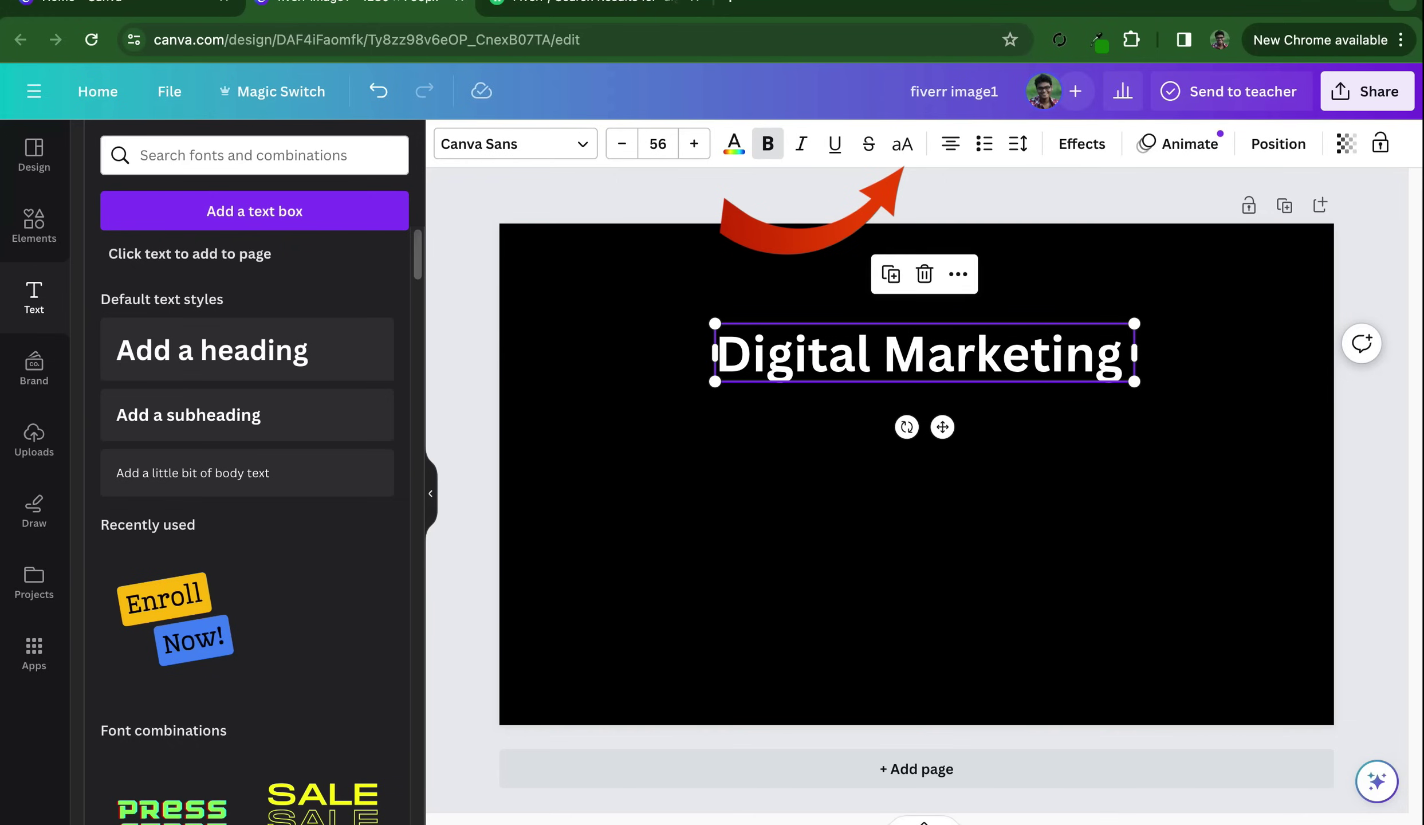
pyautogui.click(877, 352)
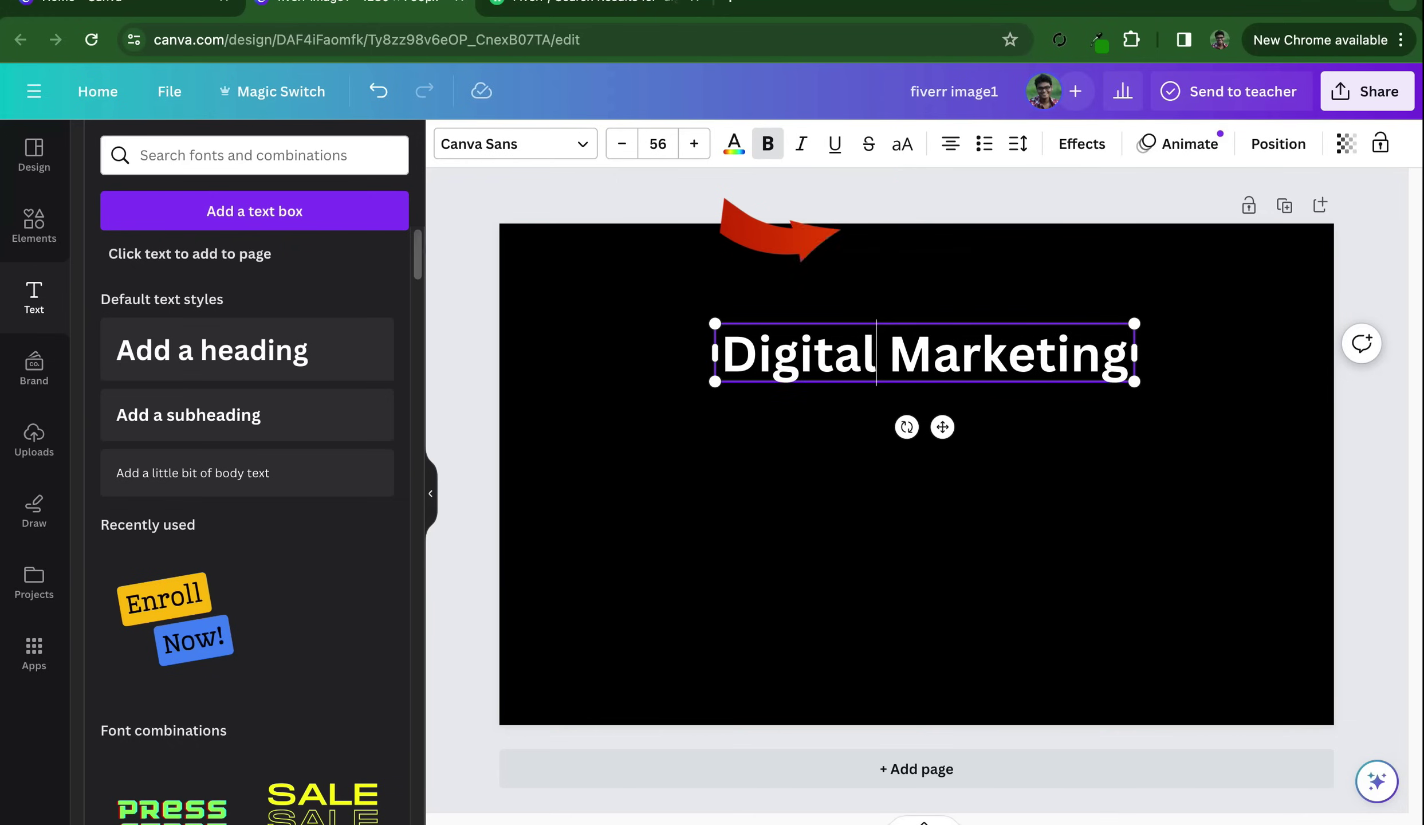
pyautogui.moveTo(721, 353); pyautogui.dragTo(876, 353)
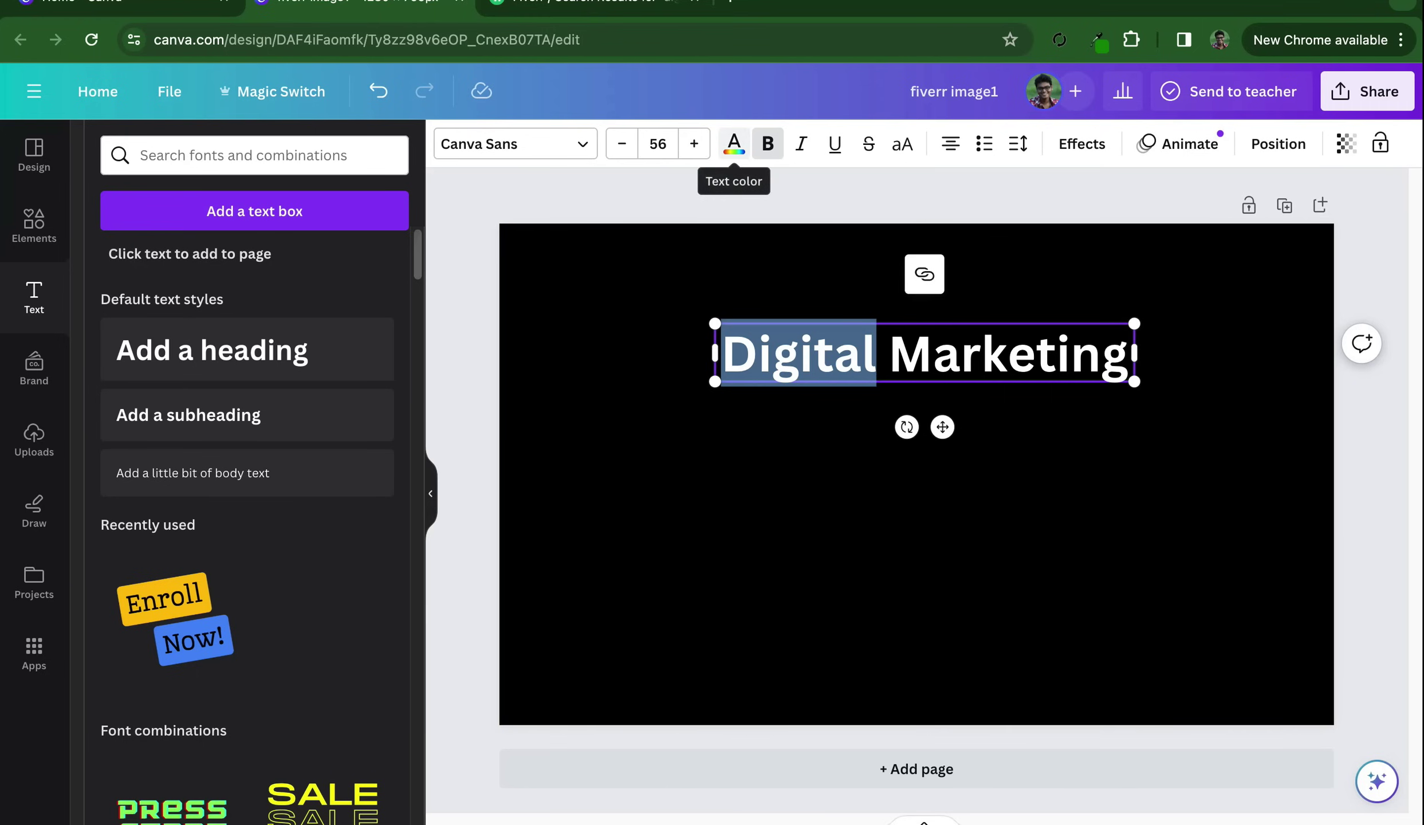
# Colour the word 'Digital' with the orange default swatch
pyautogui.click(734, 144)
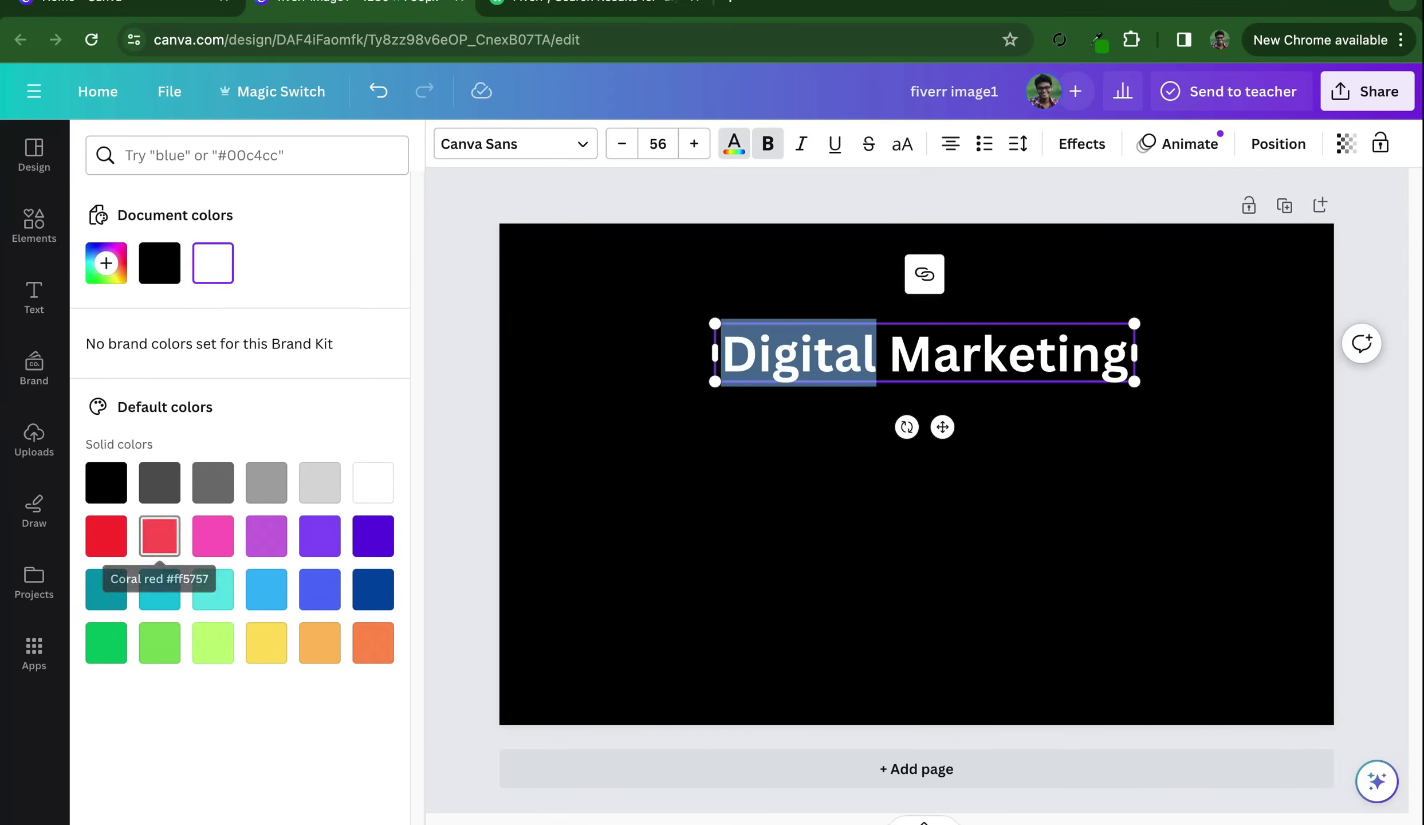
pyautogui.click(373, 642)
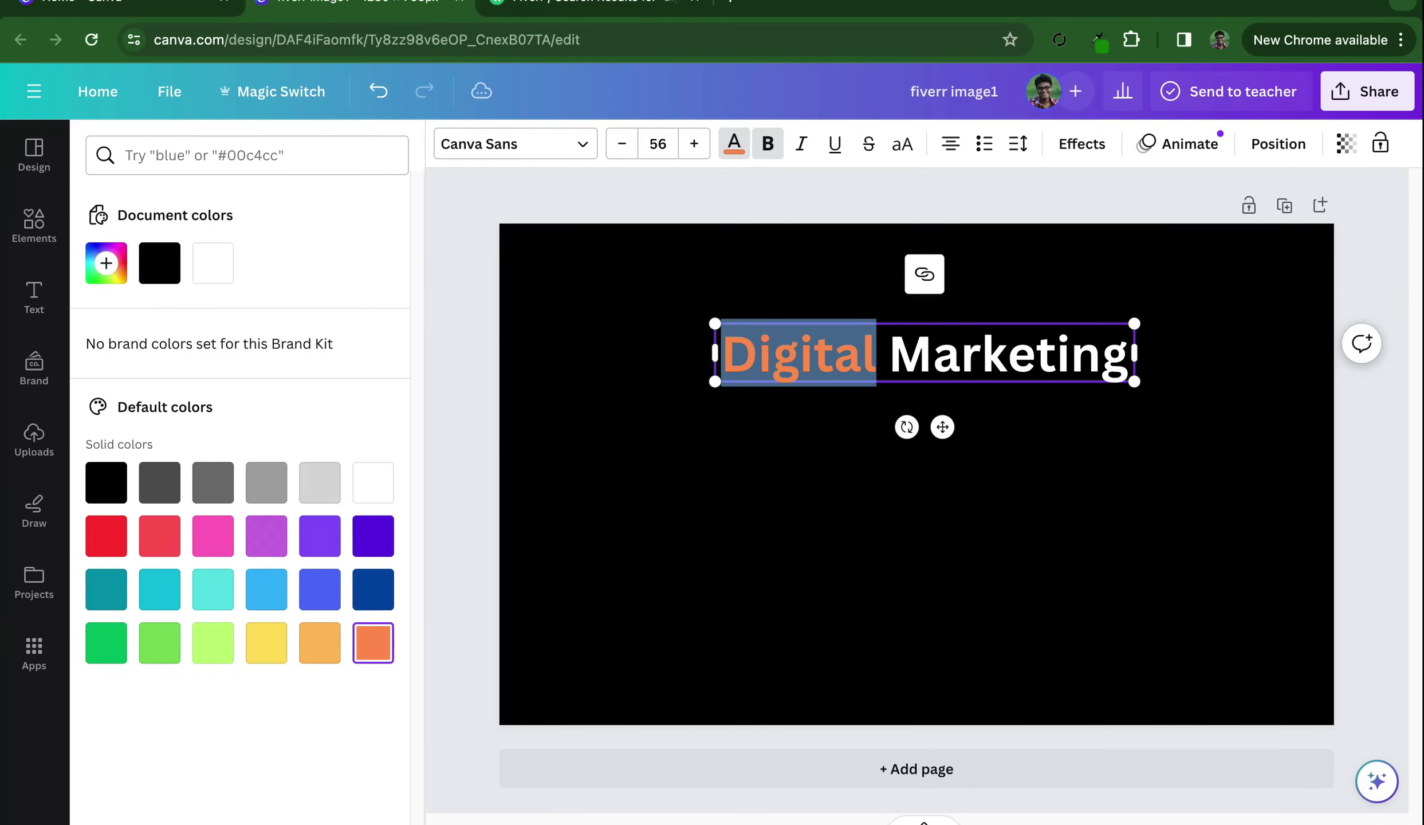
pyautogui.press('Escape')
pyautogui.press('Escape')
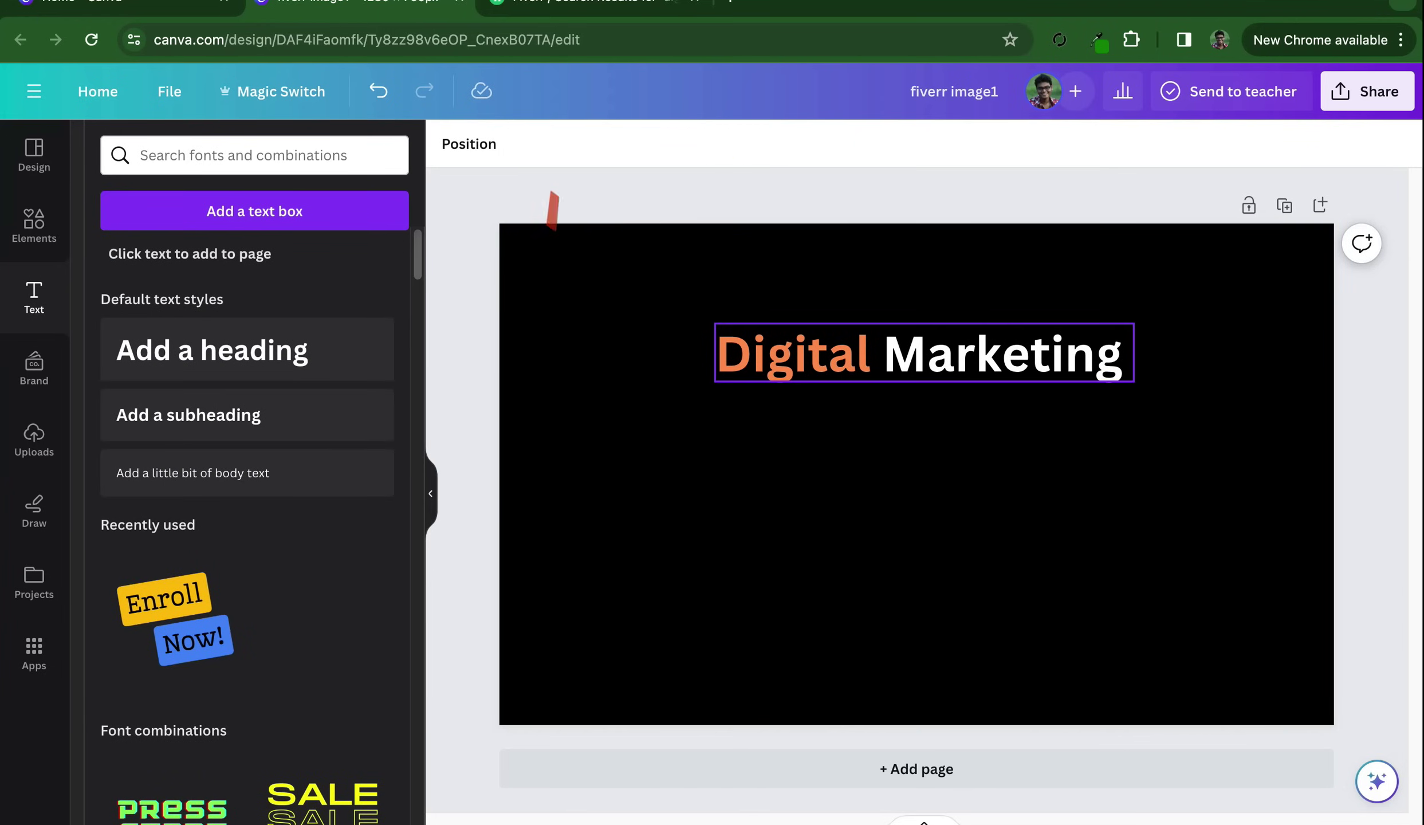
# Reselect the heading and select all of its text
pyautogui.click(877, 352)
pyautogui.press('Escape')
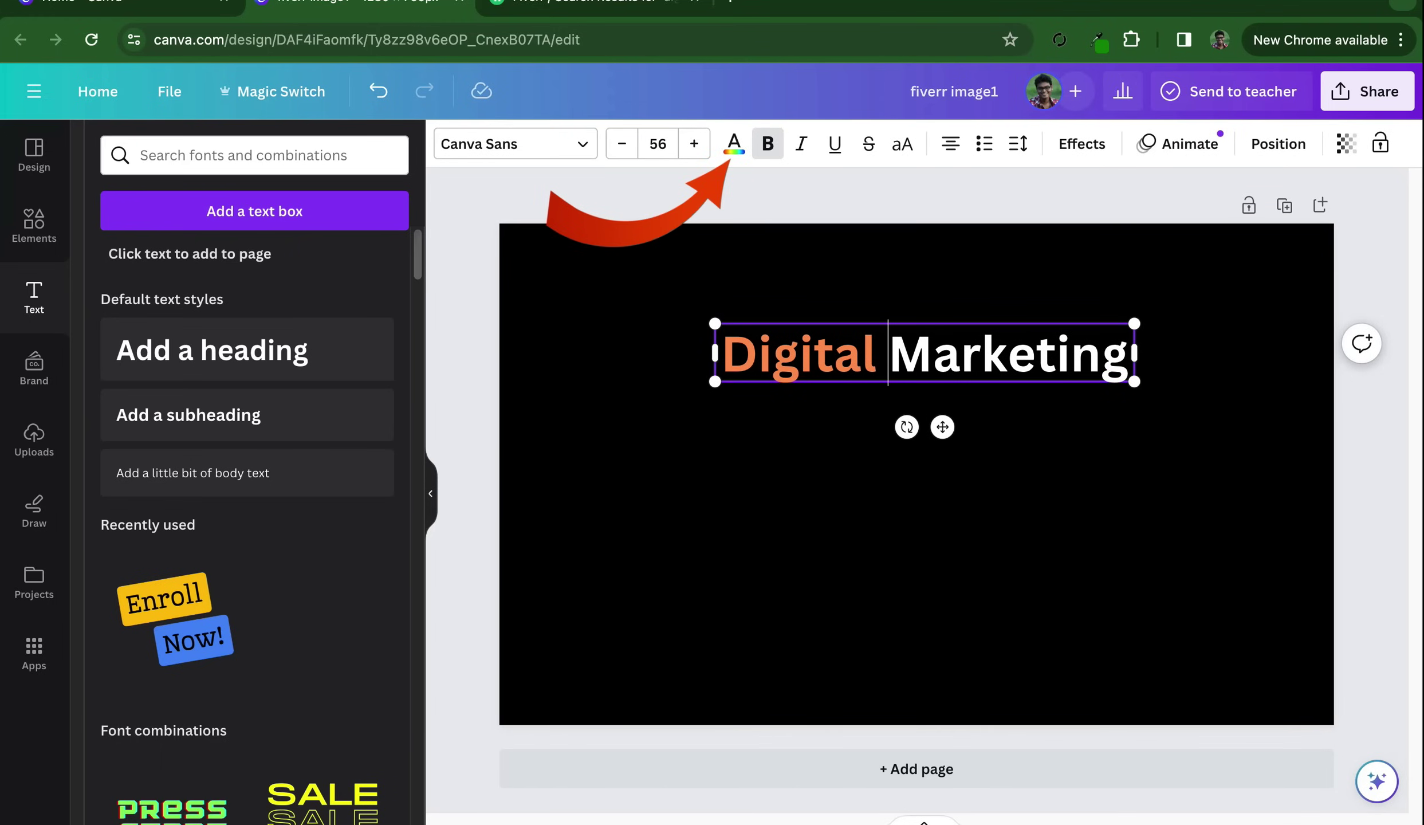
pyautogui.hotkey('ctrl', 'a')
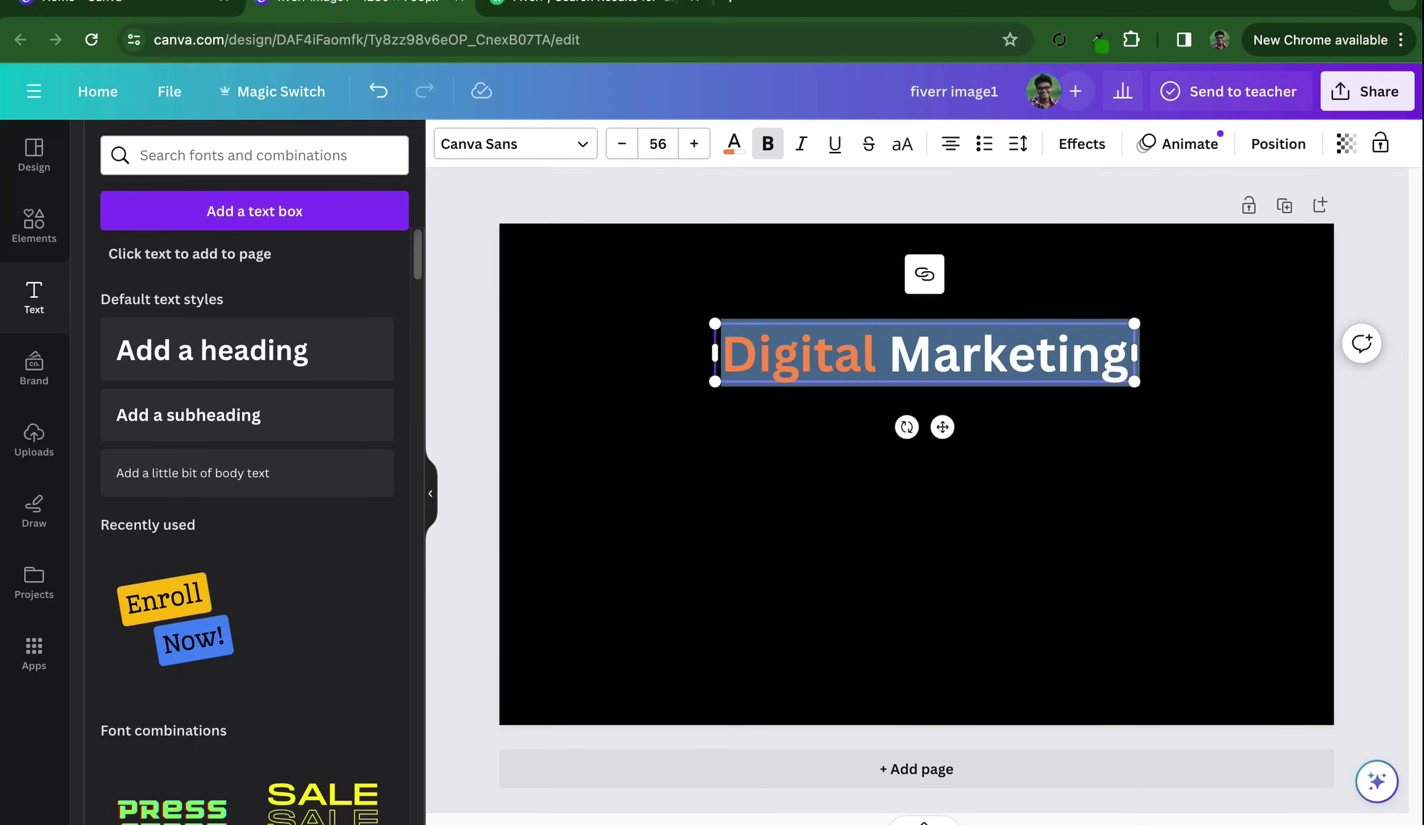
# Try the Anton font on the heading
pyautogui.click(516, 143)
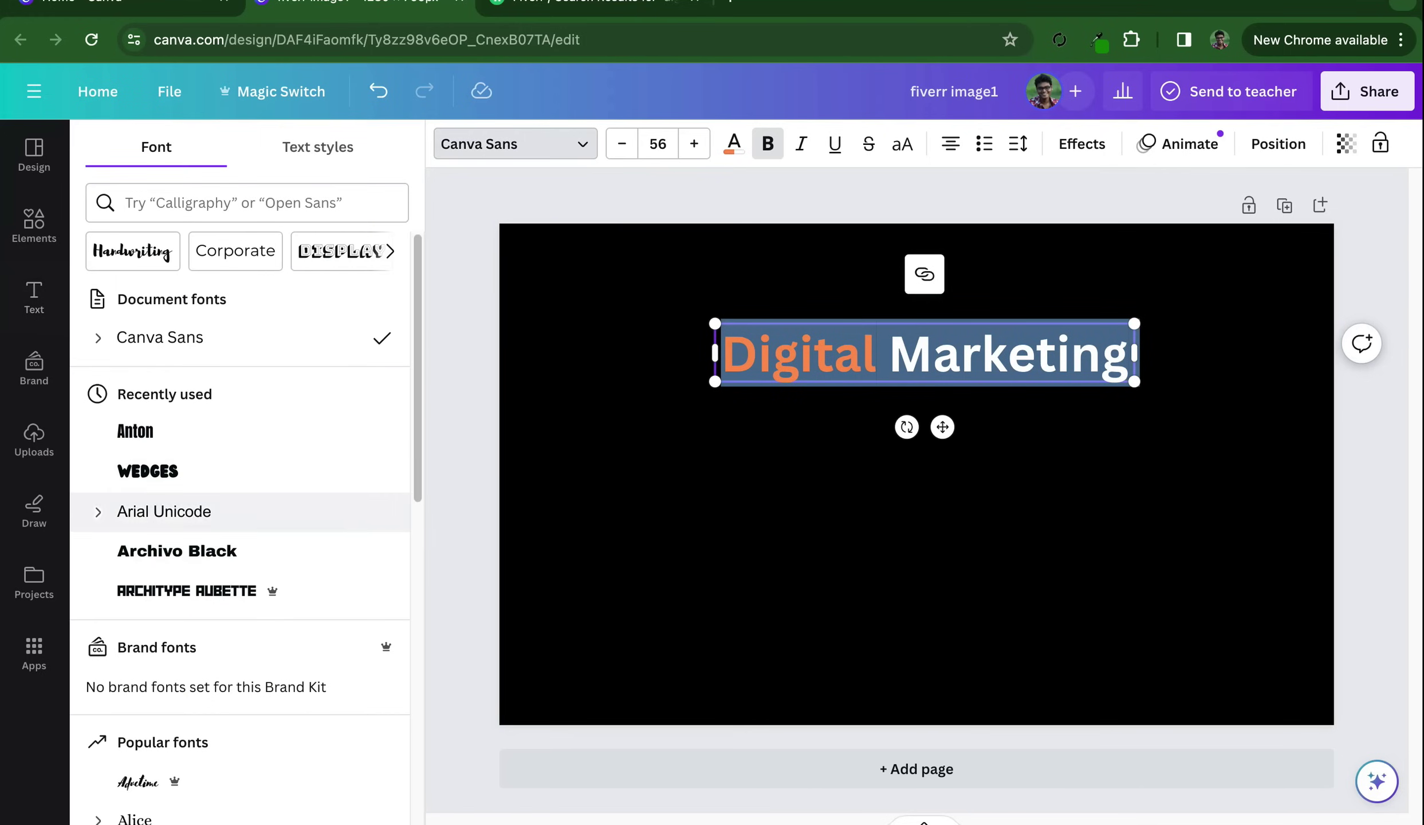
pyautogui.click(172, 432)
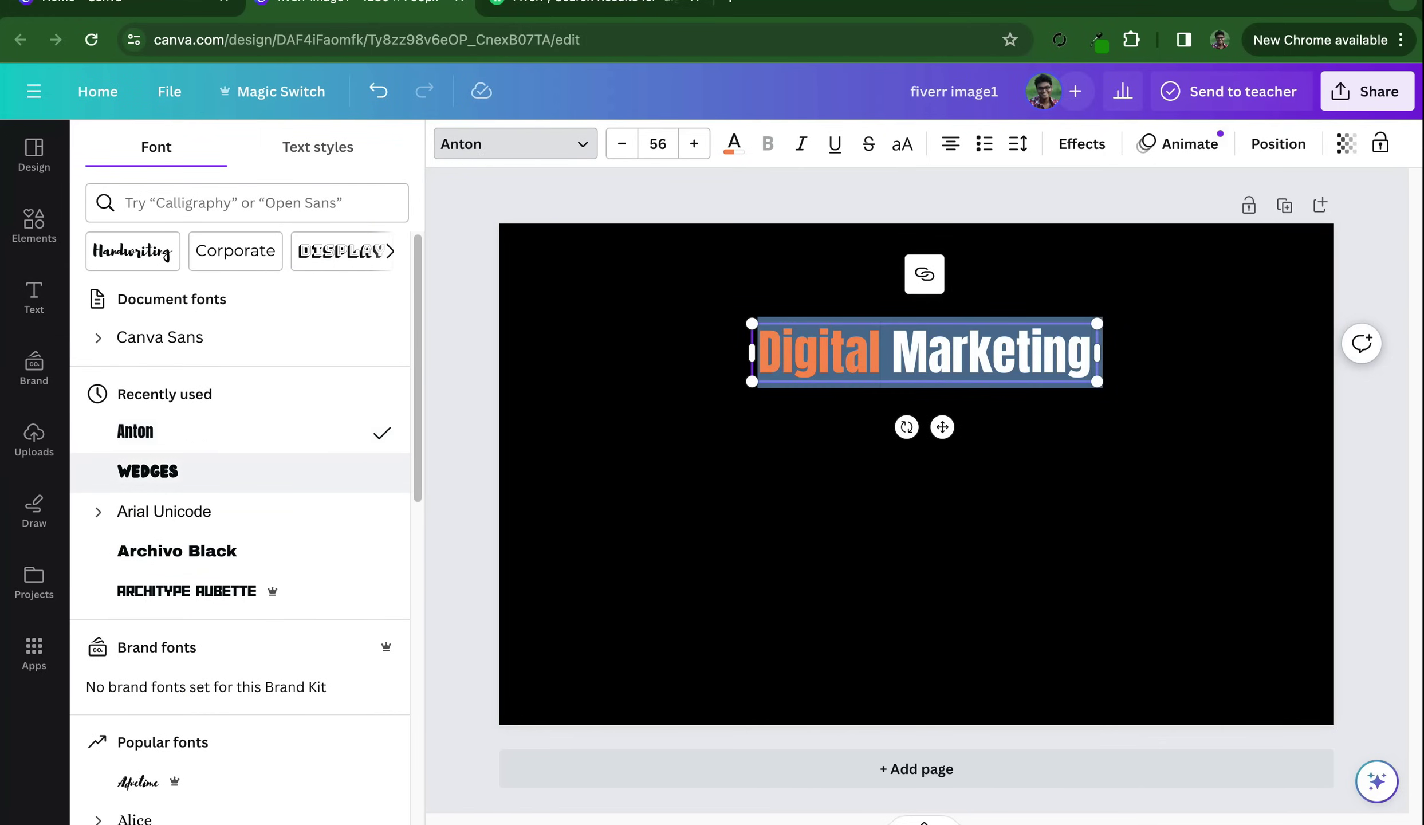
pyautogui.scroll(-1, 171, 553)
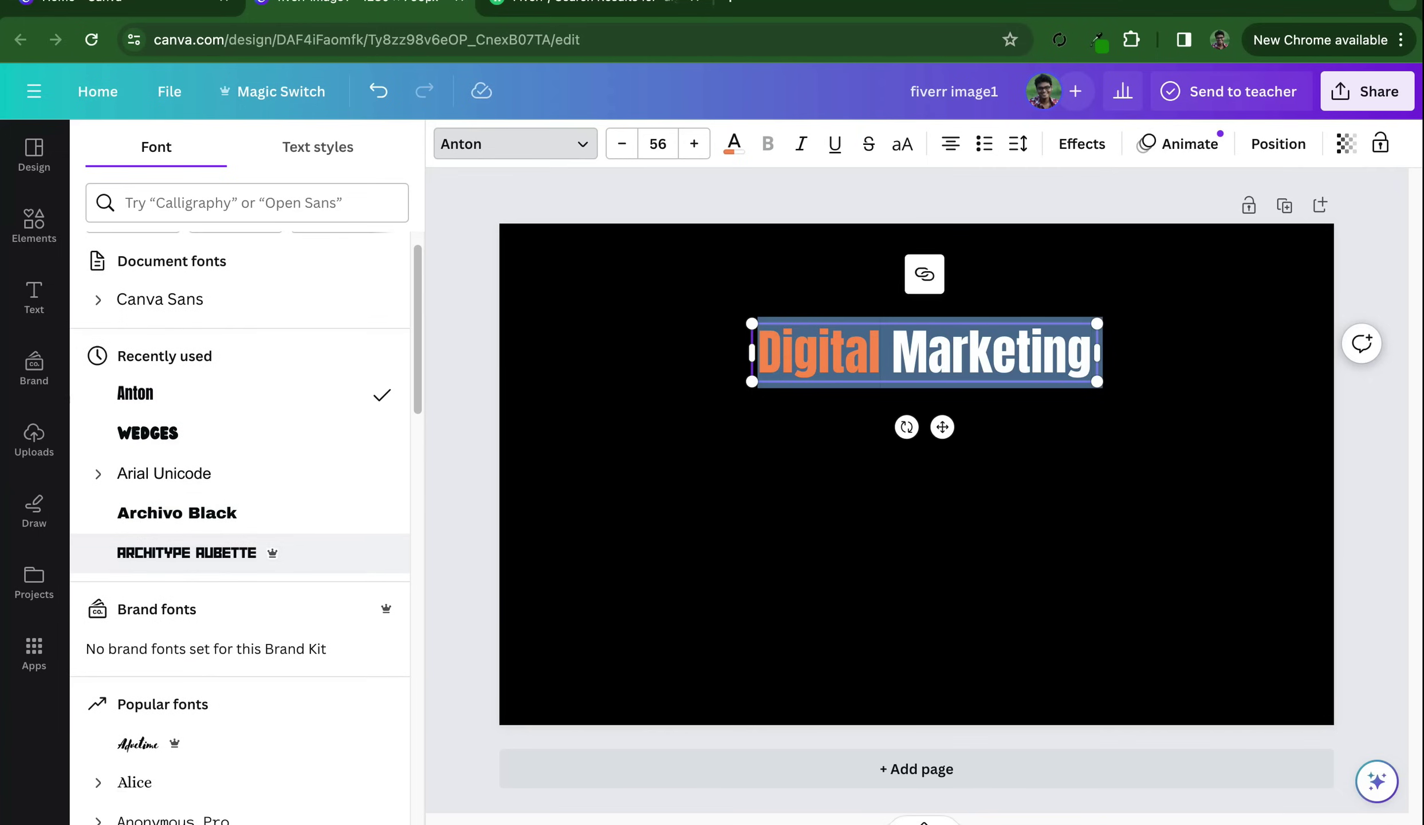
pyautogui.scroll(-4, 172, 553)
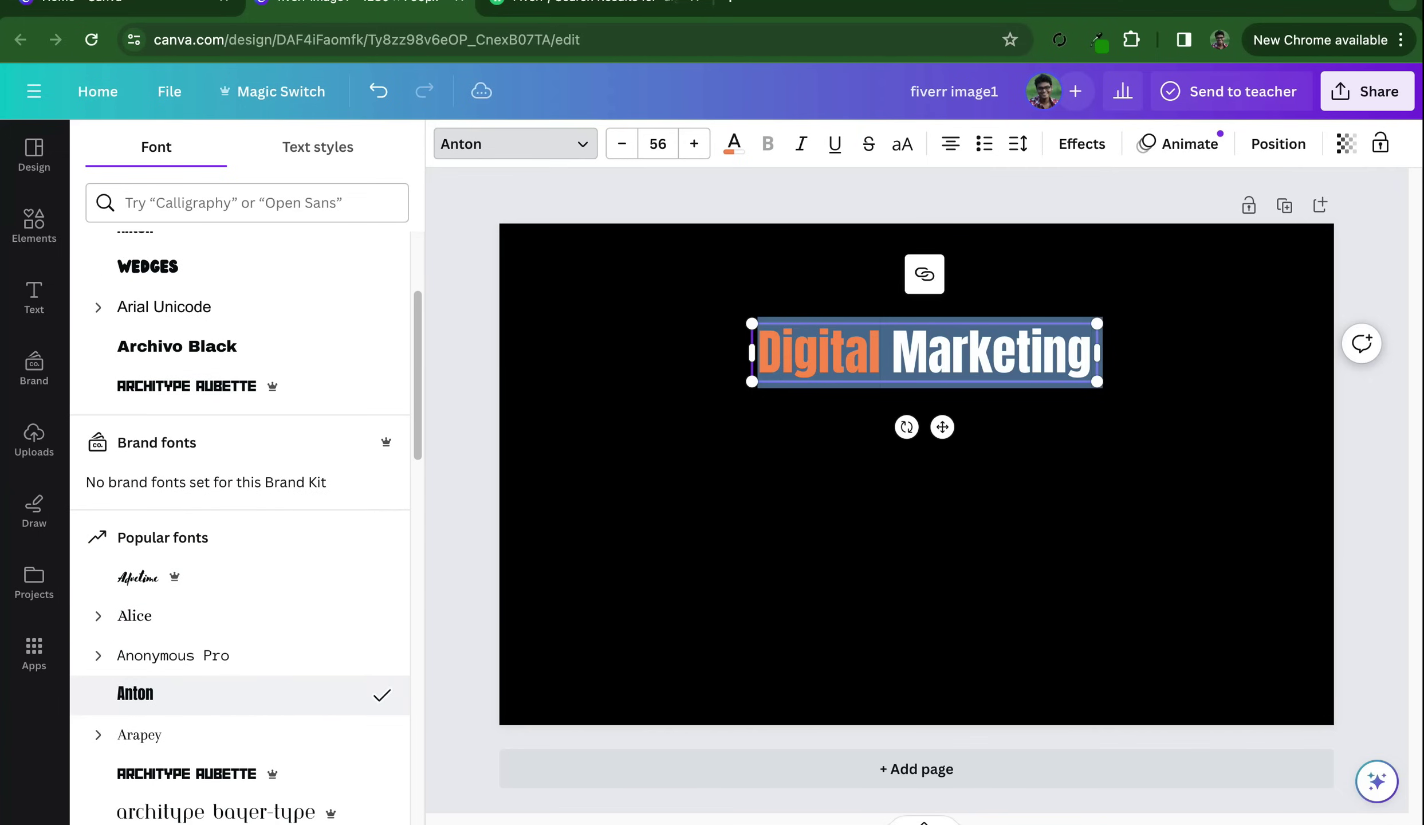
pyautogui.scroll(5, 240, 516)
pyautogui.click(229, 433)
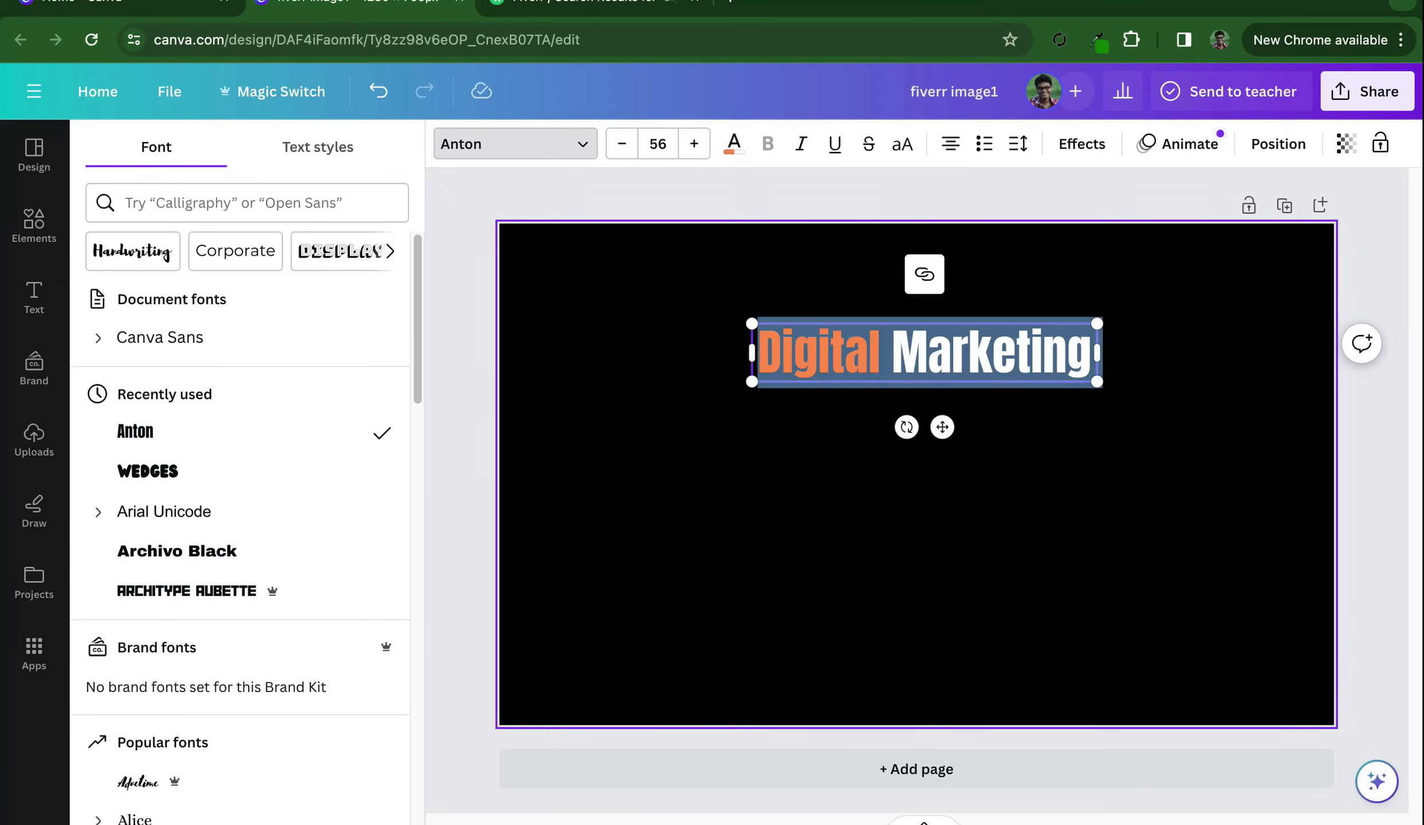
# Reselect all the heading text and switch its font to Archivo Black
pyautogui.click(880, 353)
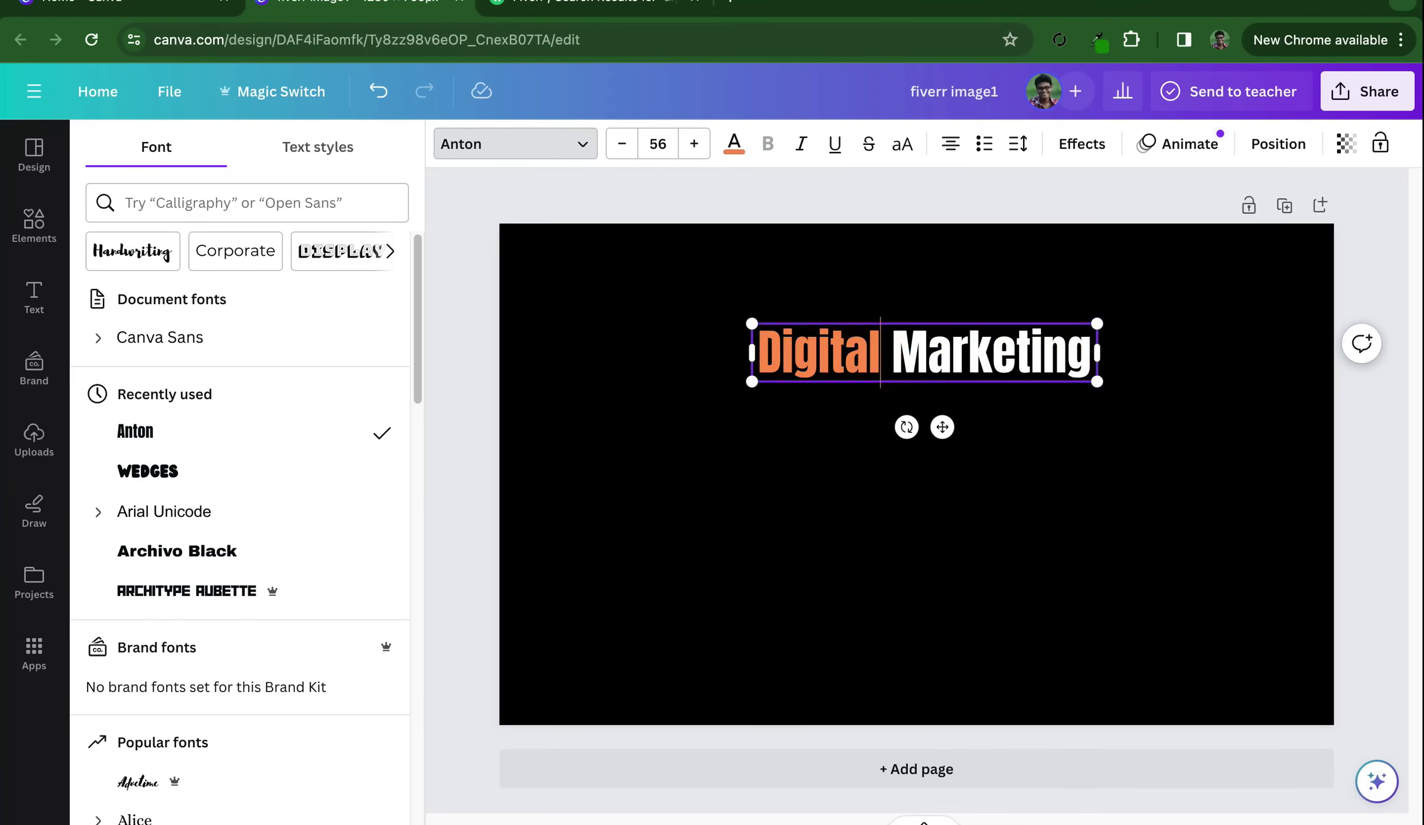
pyautogui.hotkey('ctrl', 'a')
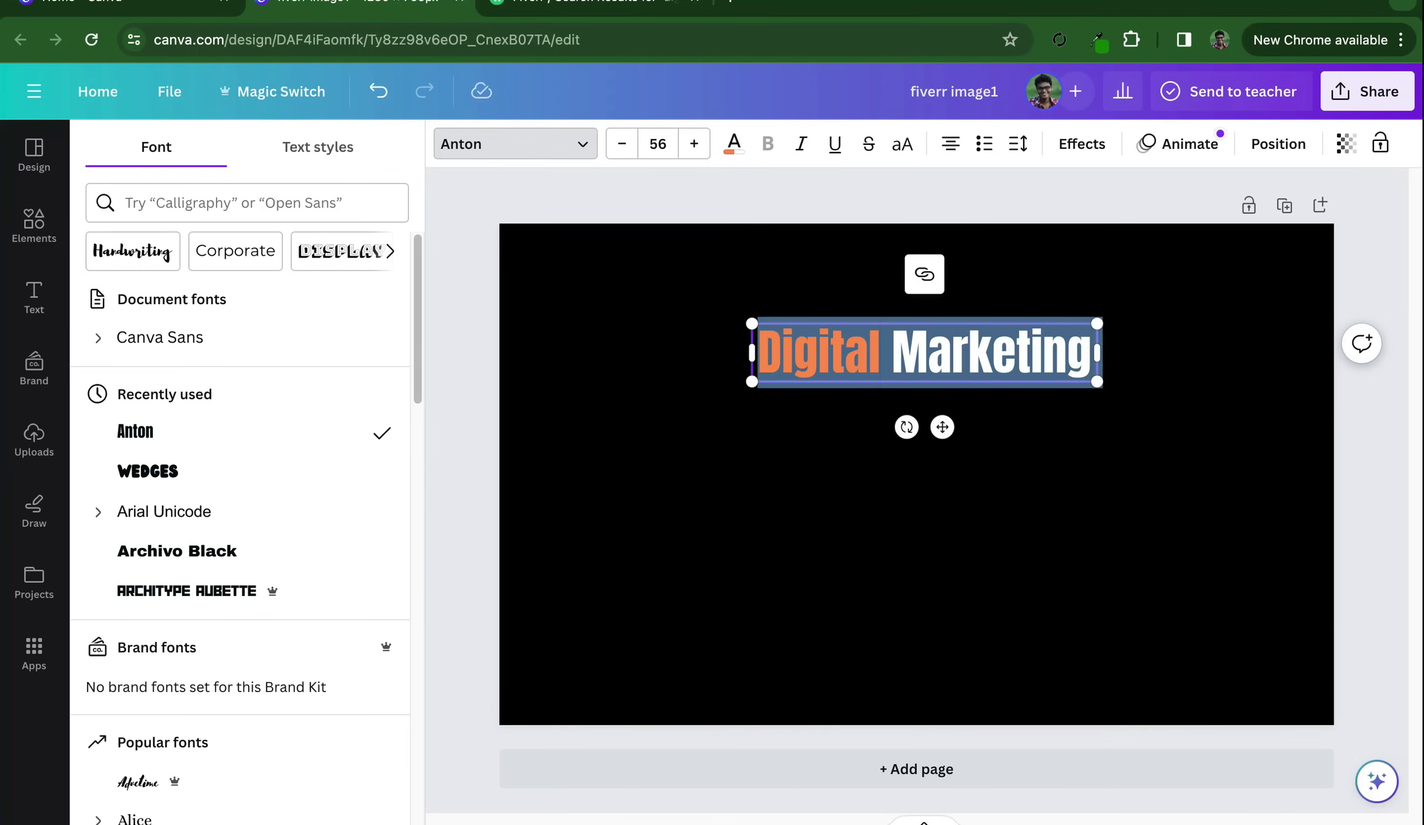
pyautogui.click(892, 352)
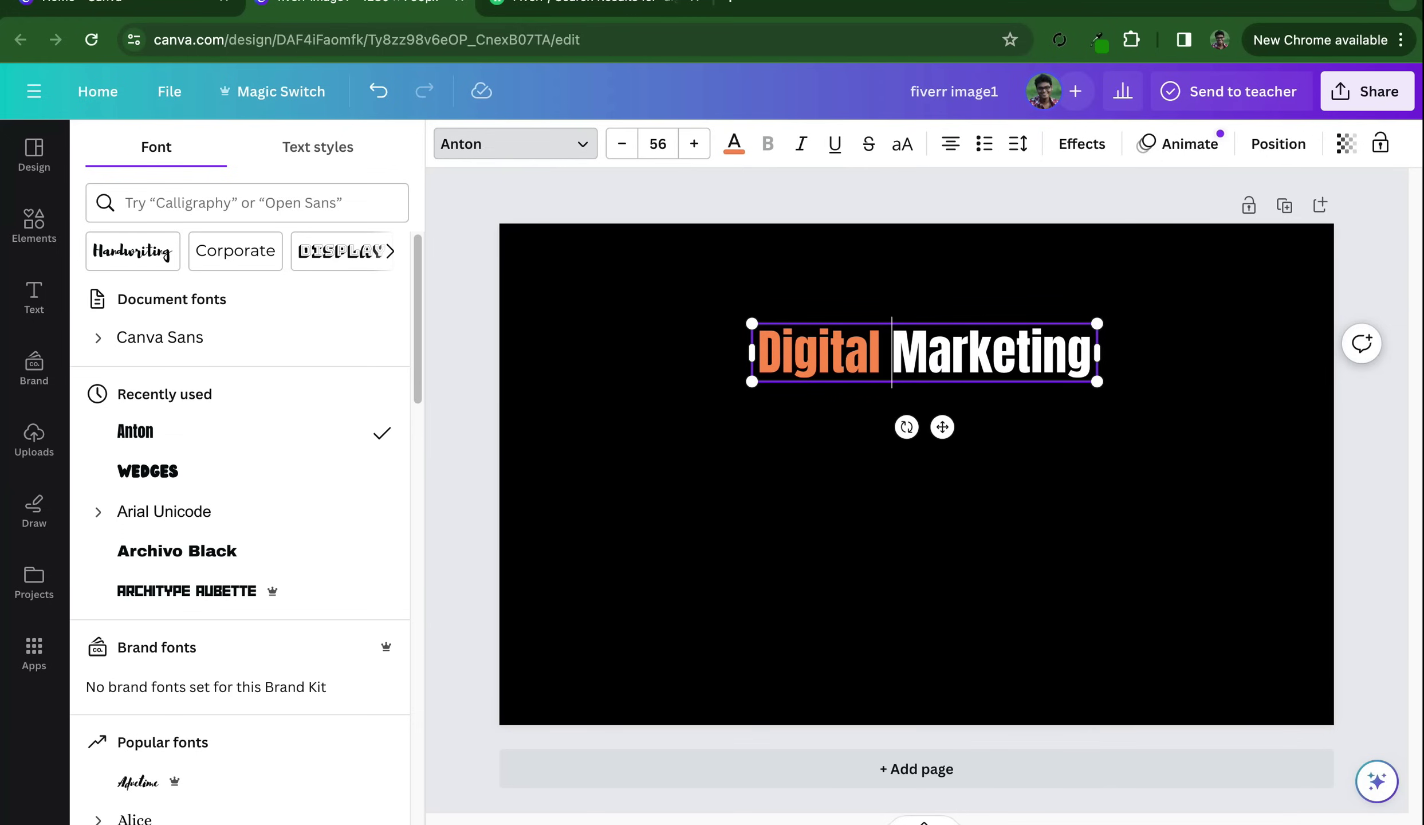
pyautogui.hotkey('ctrl', 'a')
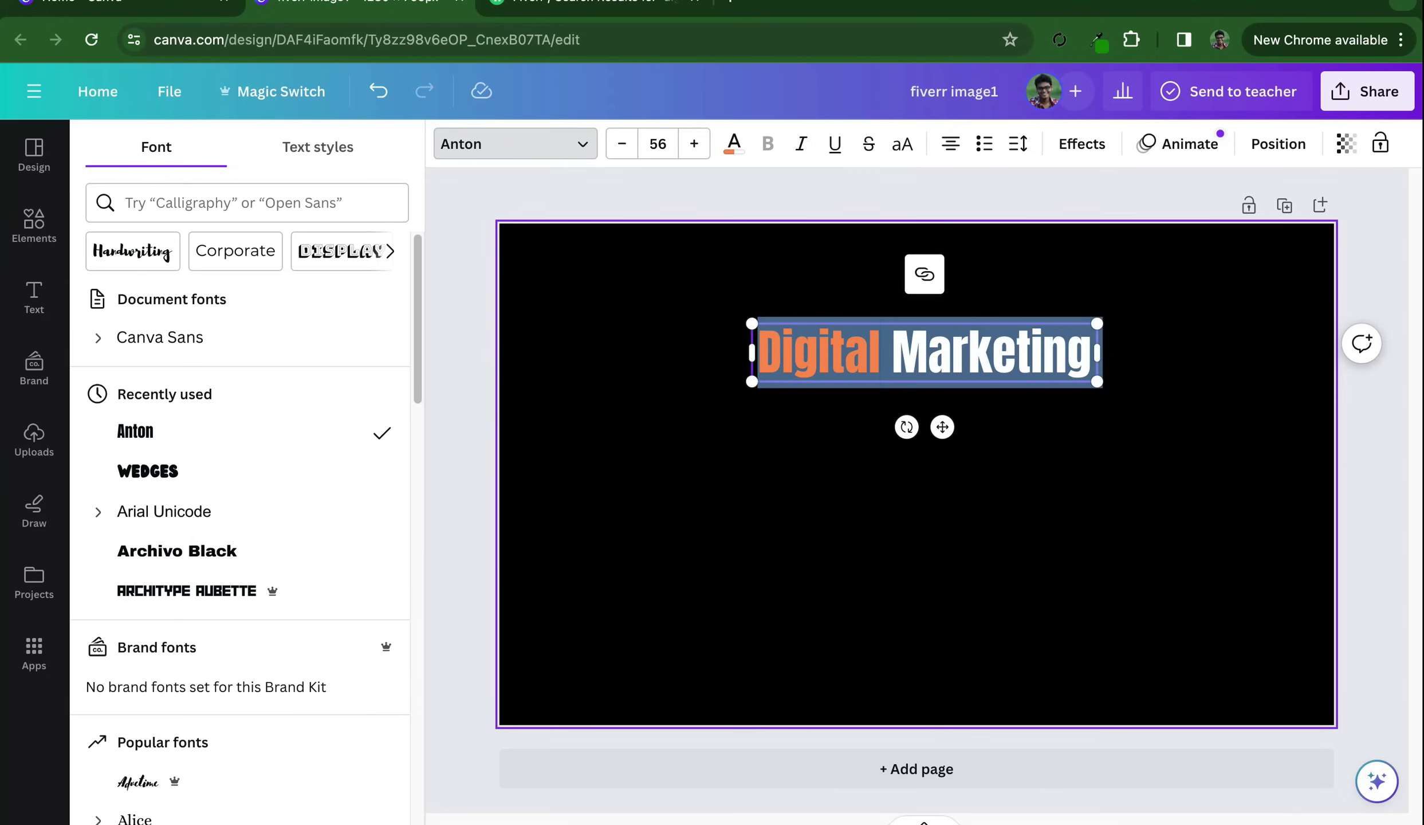
pyautogui.click(317, 147)
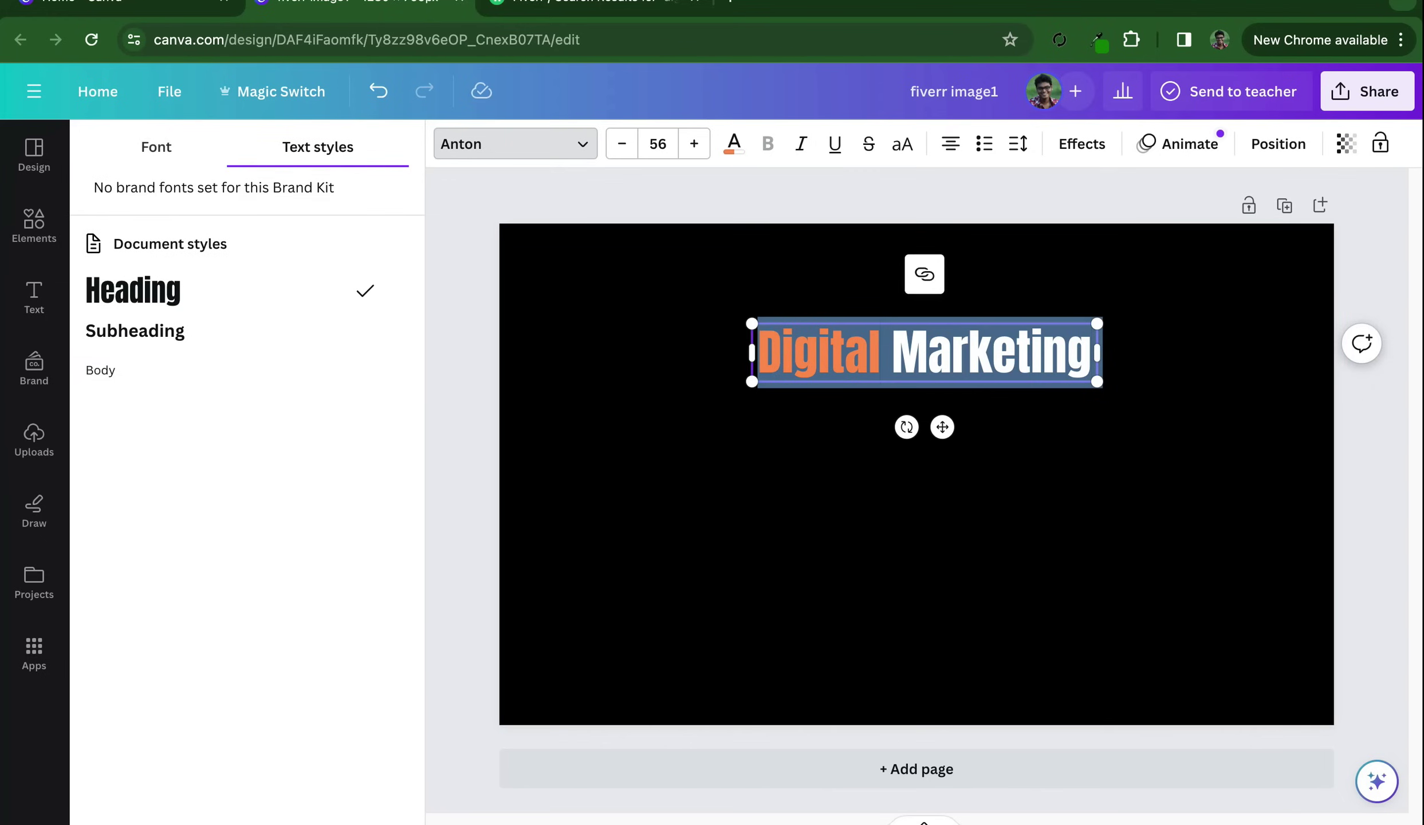
pyautogui.click(157, 147)
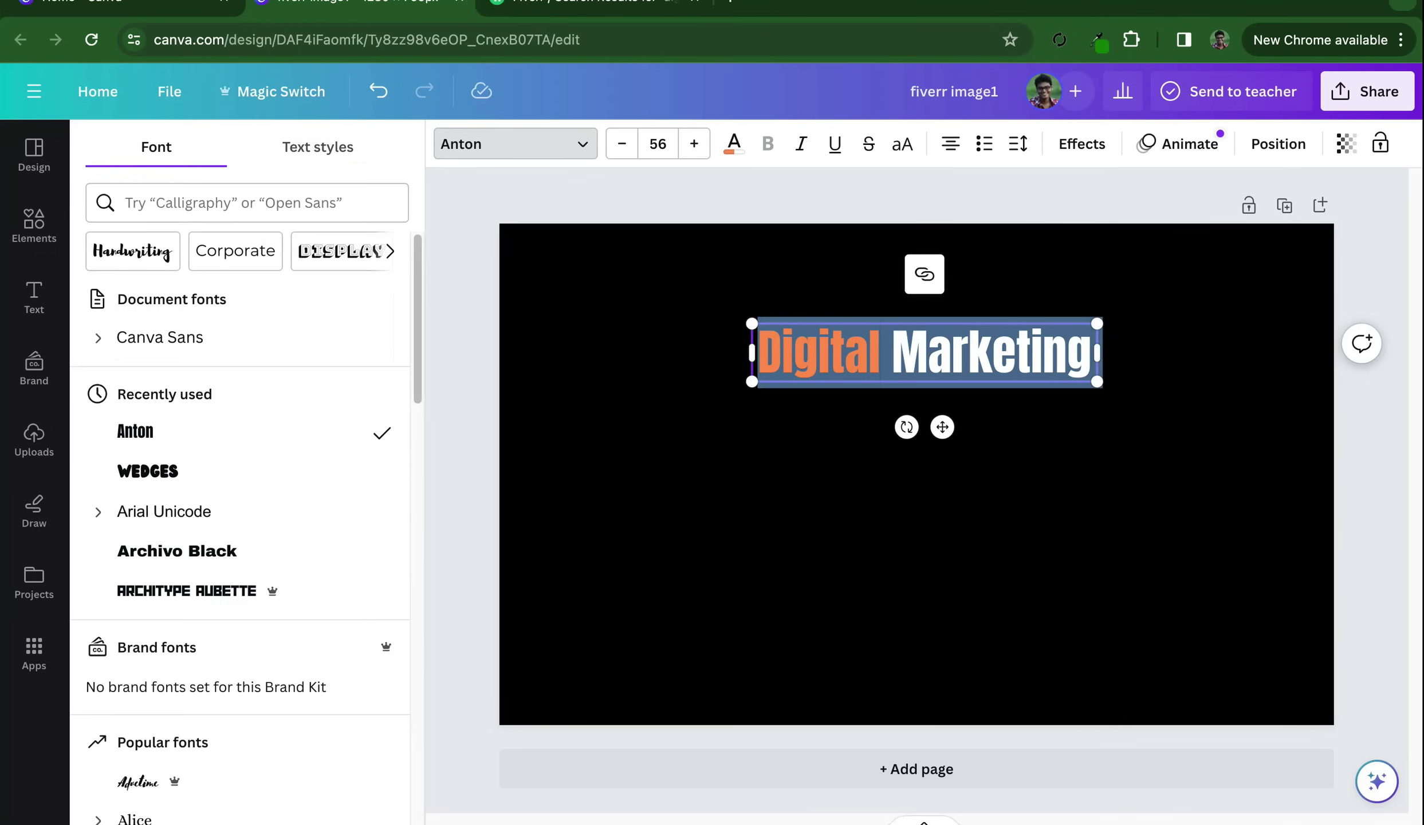
pyautogui.click(149, 550)
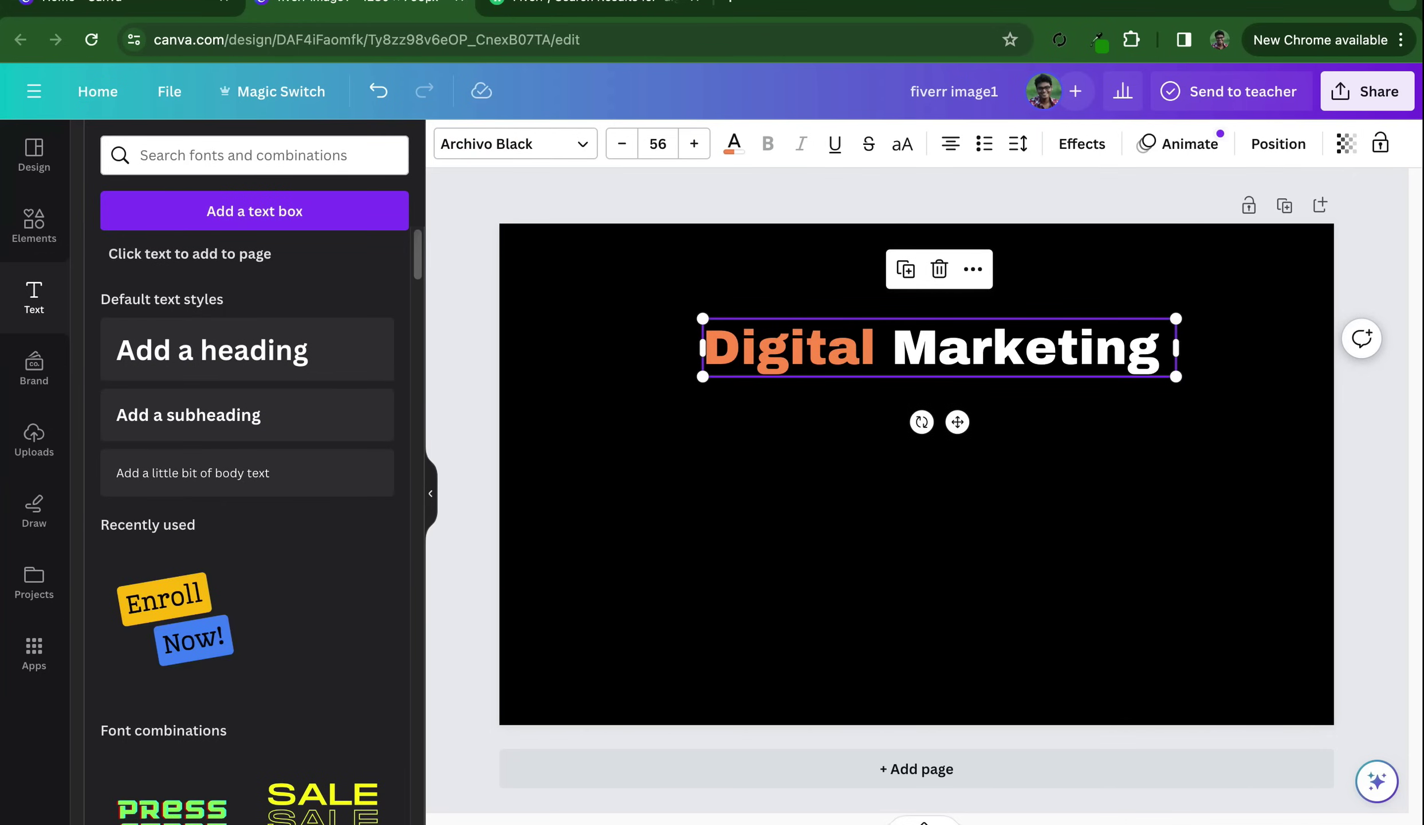
pyautogui.press('Return')
pyautogui.press('Return')
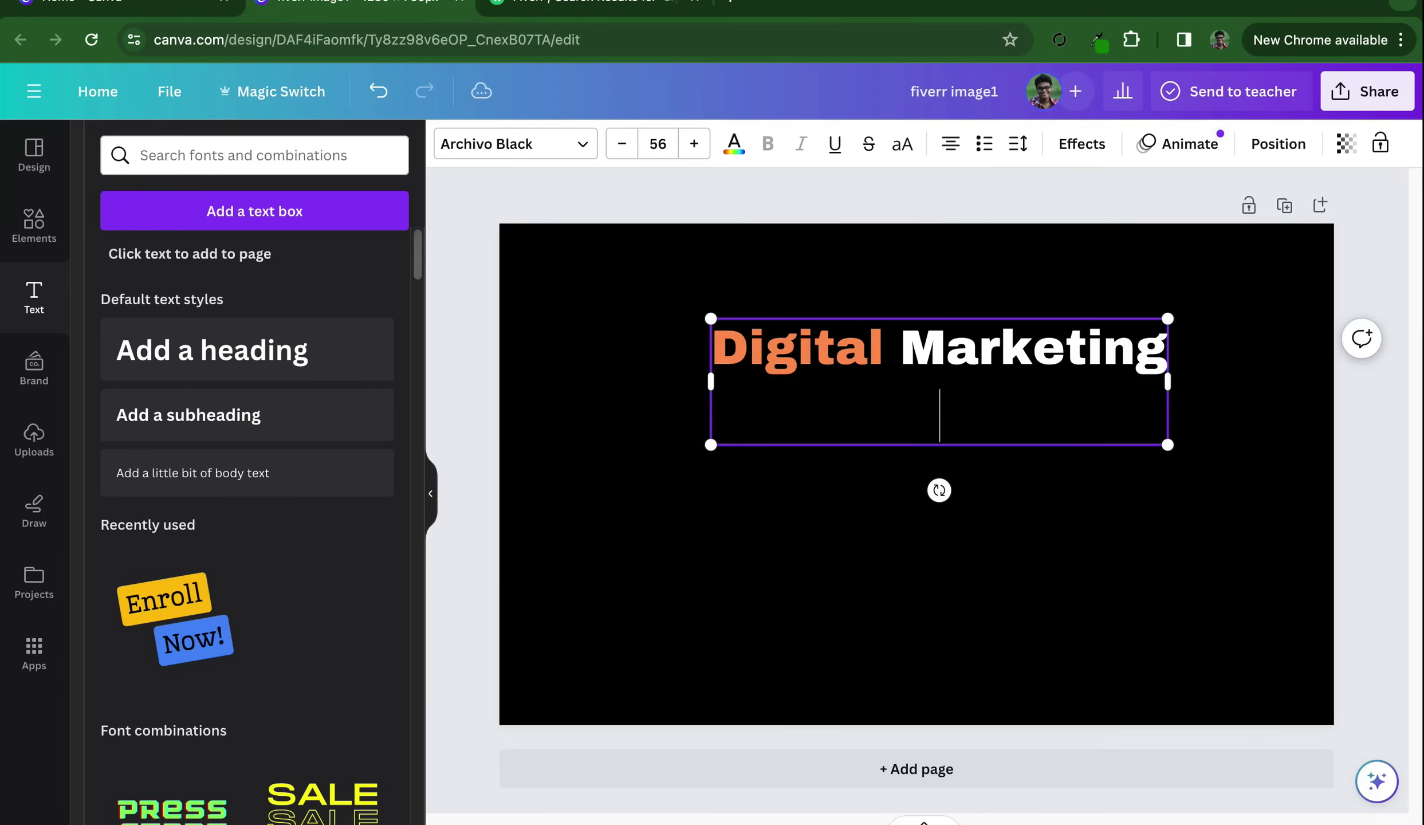
pyautogui.press('BackSpace')
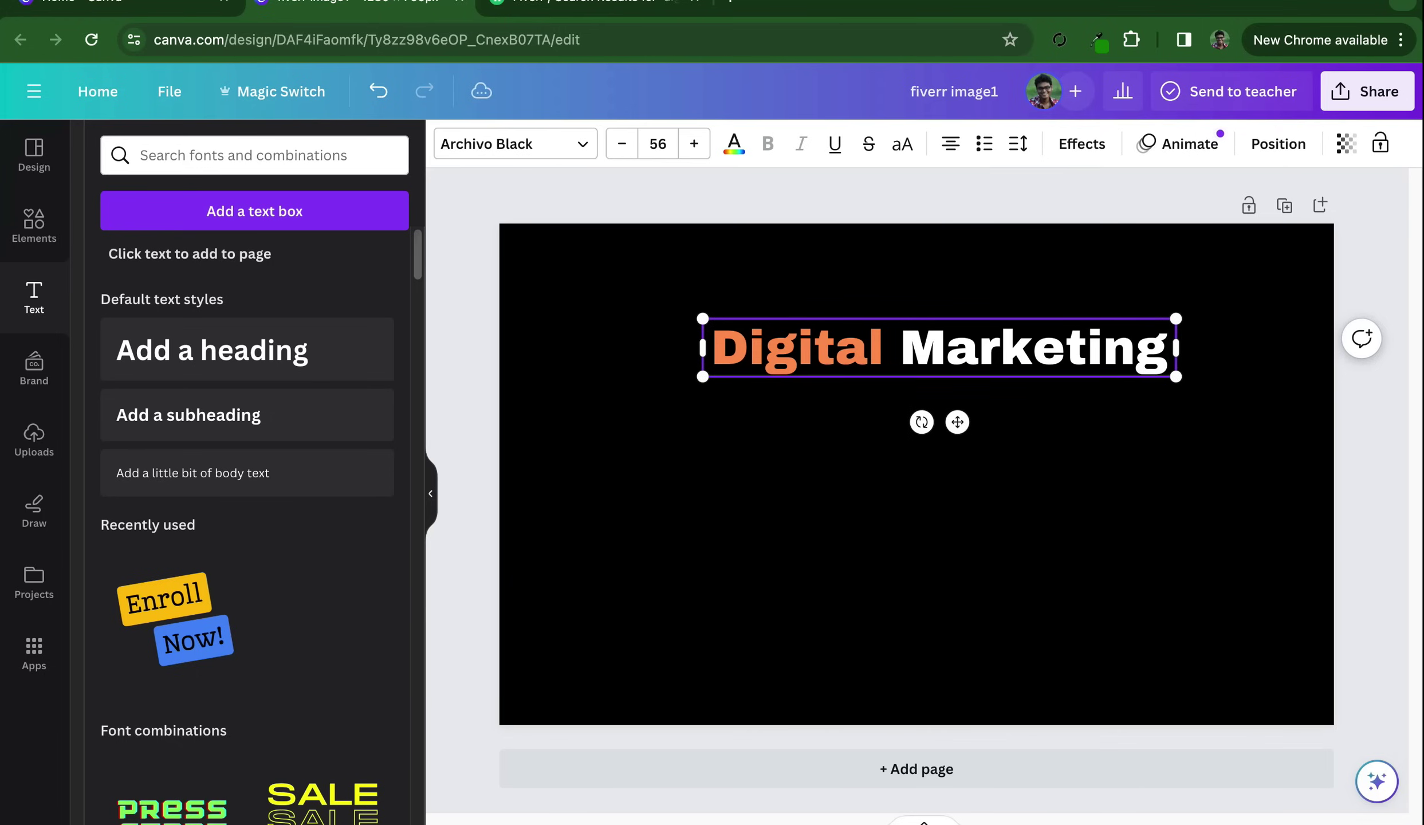
pyautogui.press('Return')
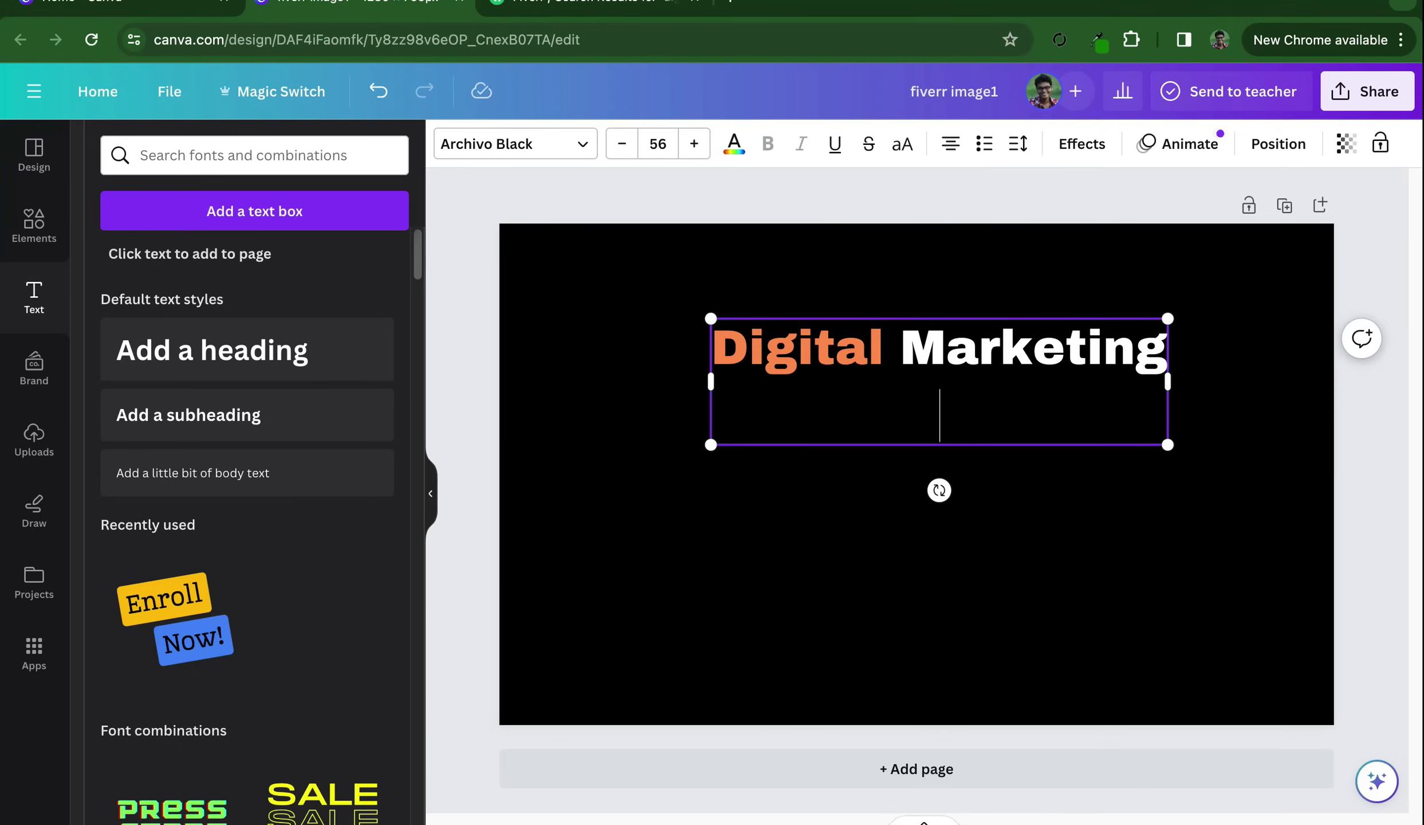
pyautogui.write('Serviv')
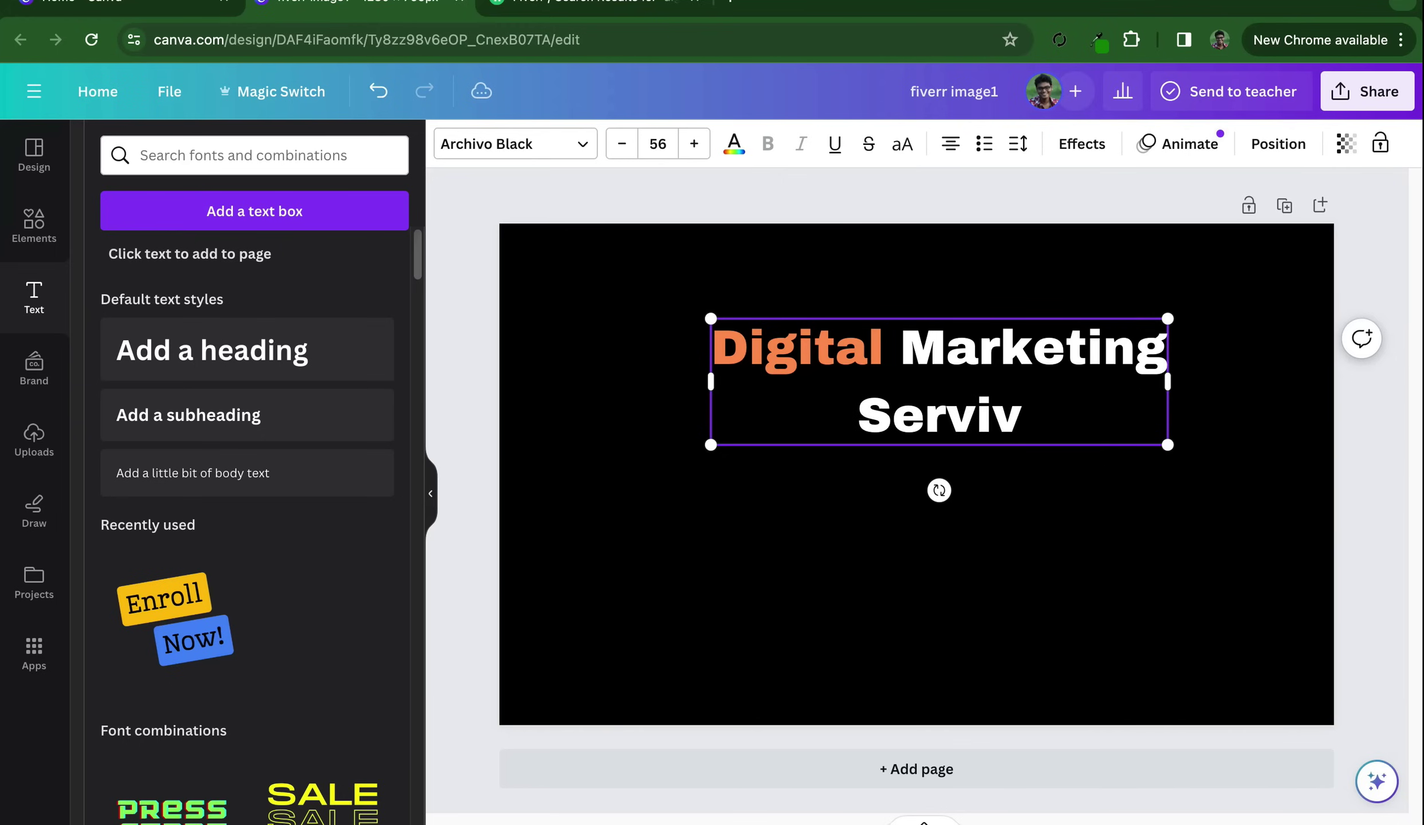
pyautogui.press('BackSpace')
pyautogui.write('v')
pyautogui.press('BackSpace')
pyautogui.write('c')
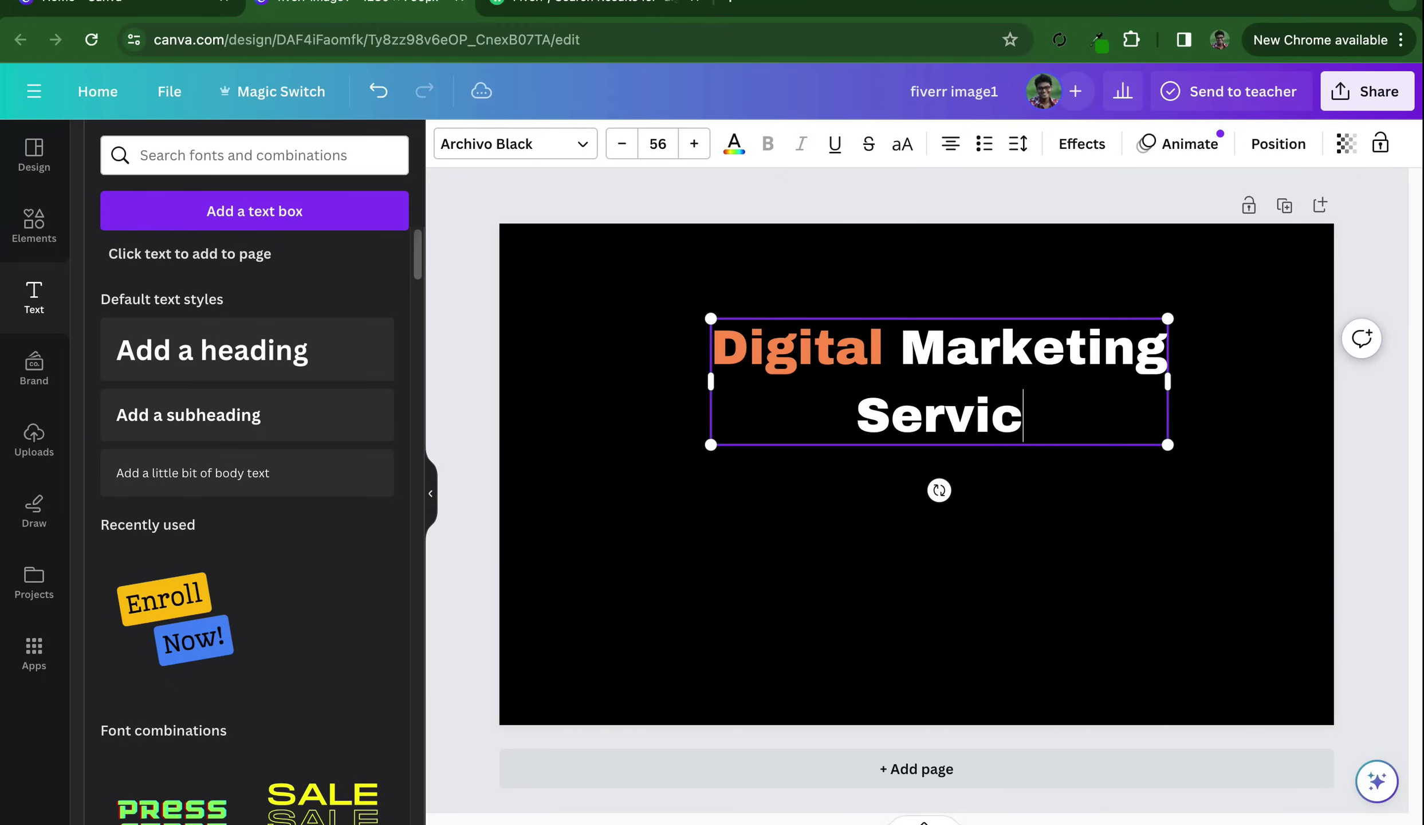
pyautogui.write('e')
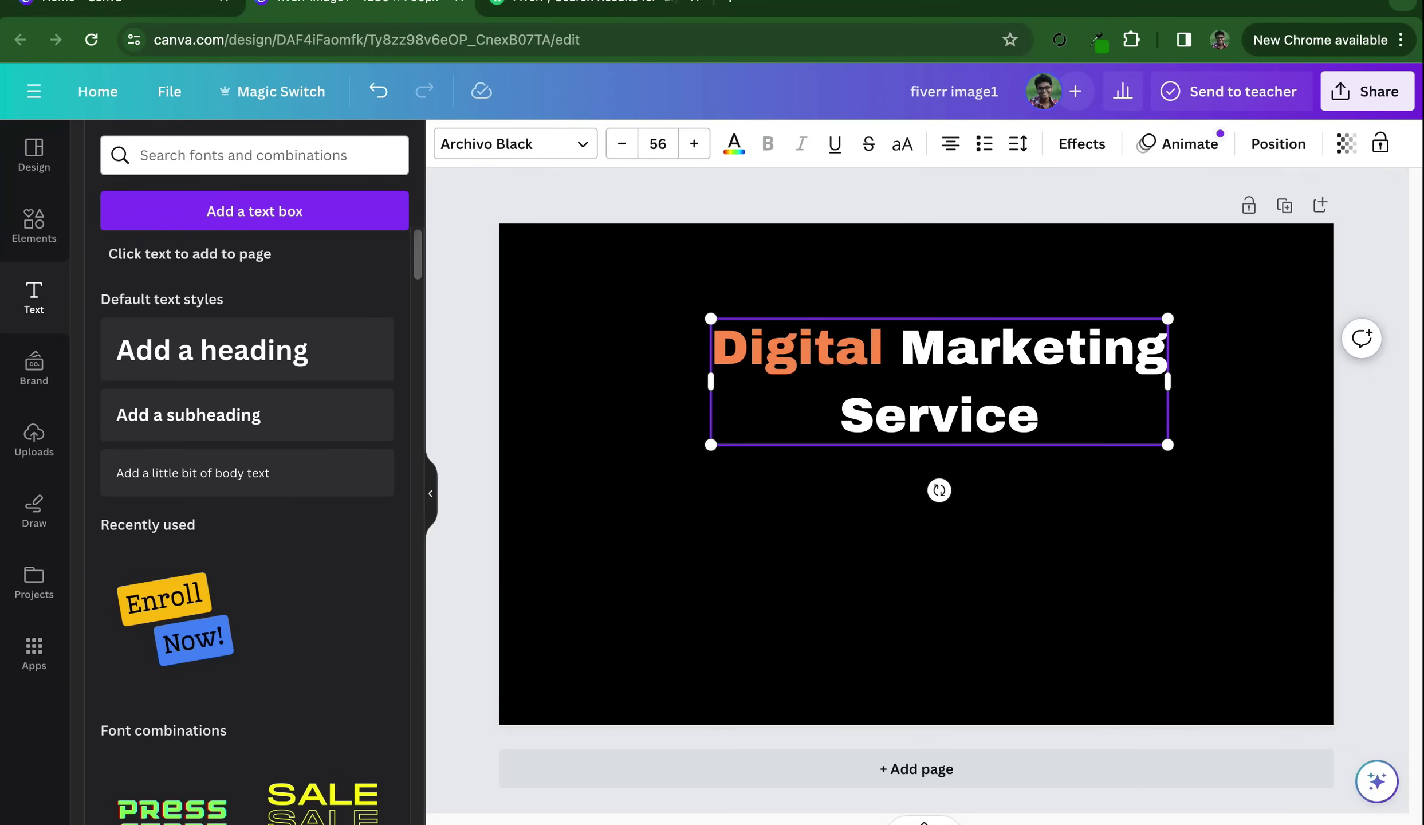
pyautogui.write('s')
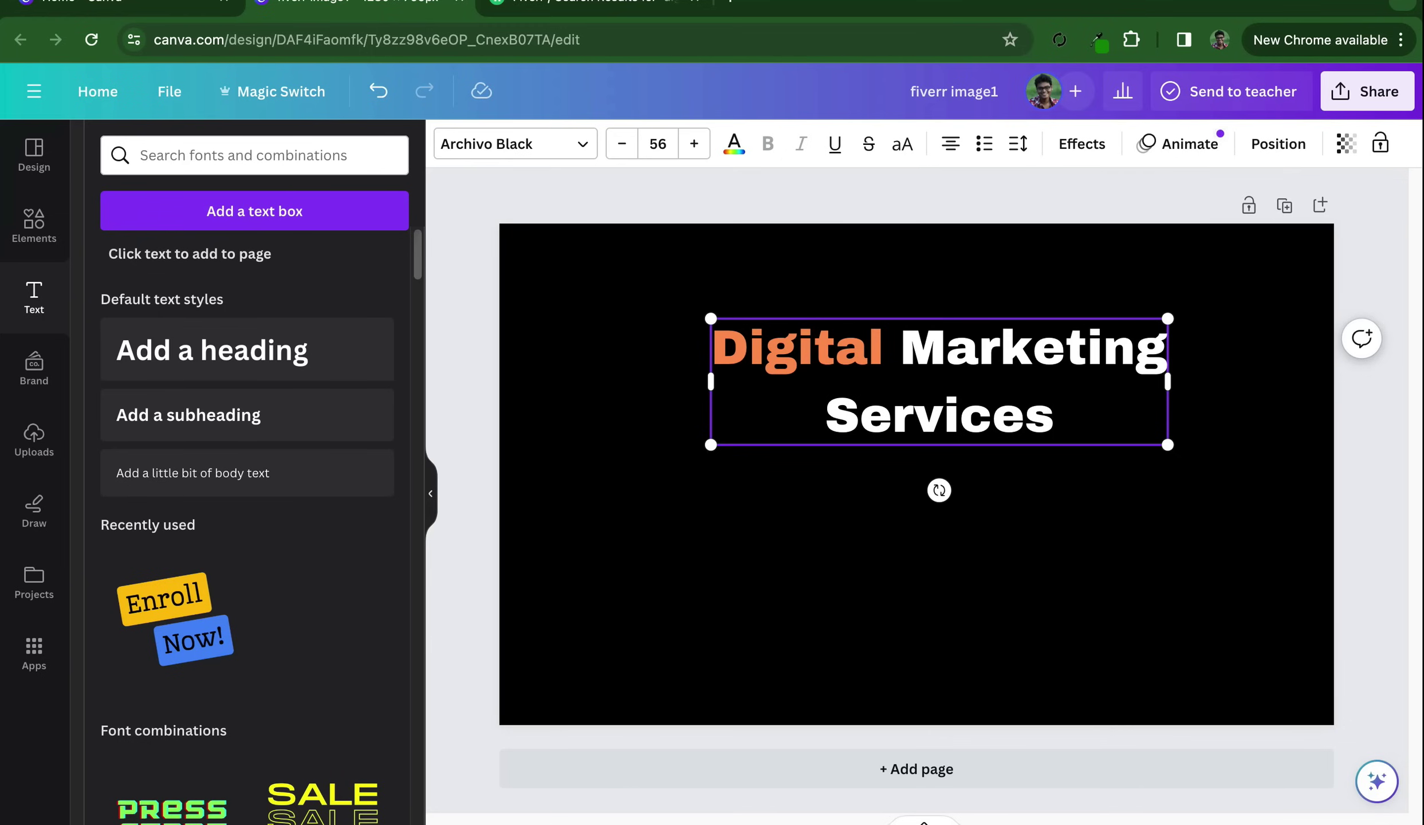
pyautogui.press('Escape')
pyautogui.press('Escape')
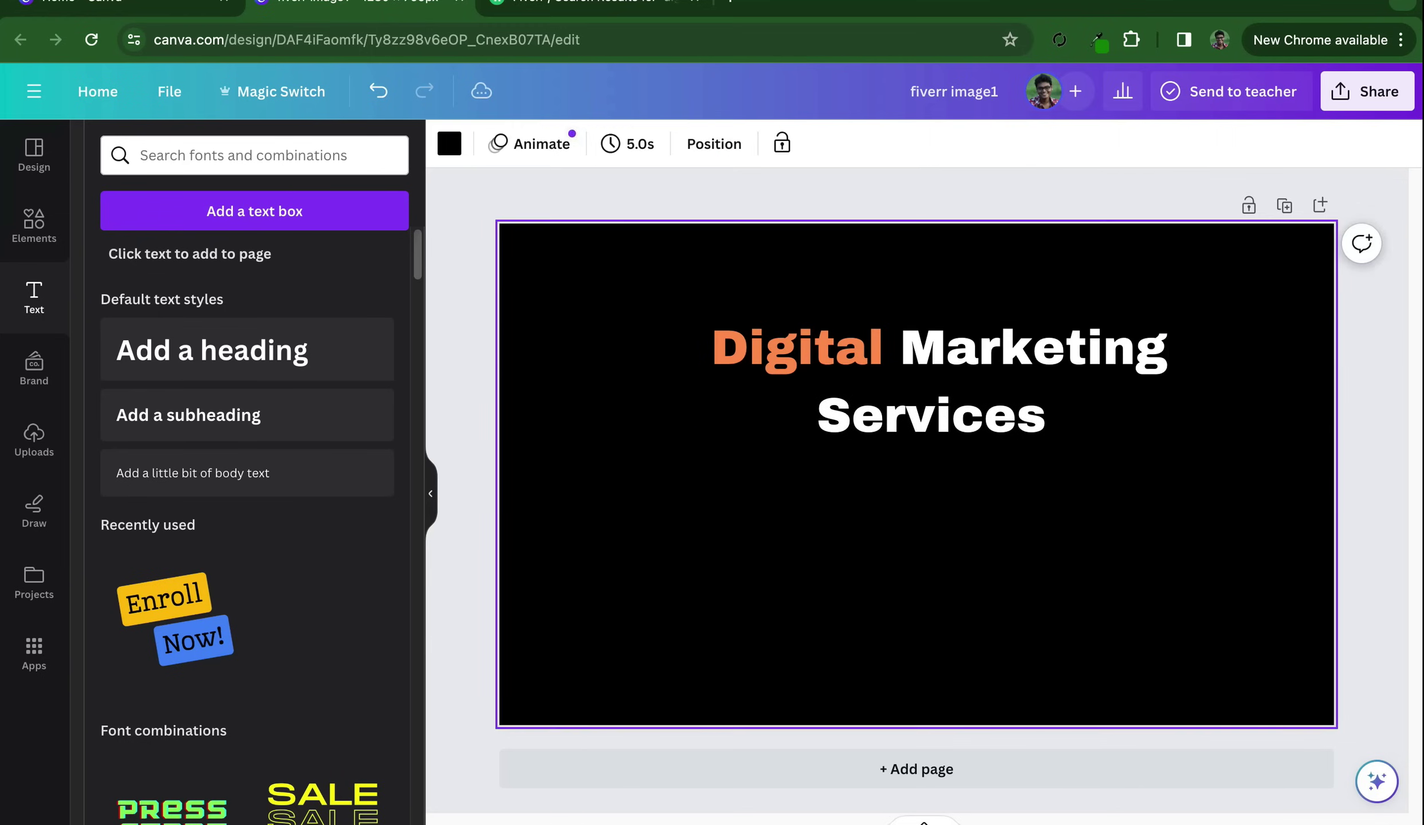
pyautogui.click(933, 401)
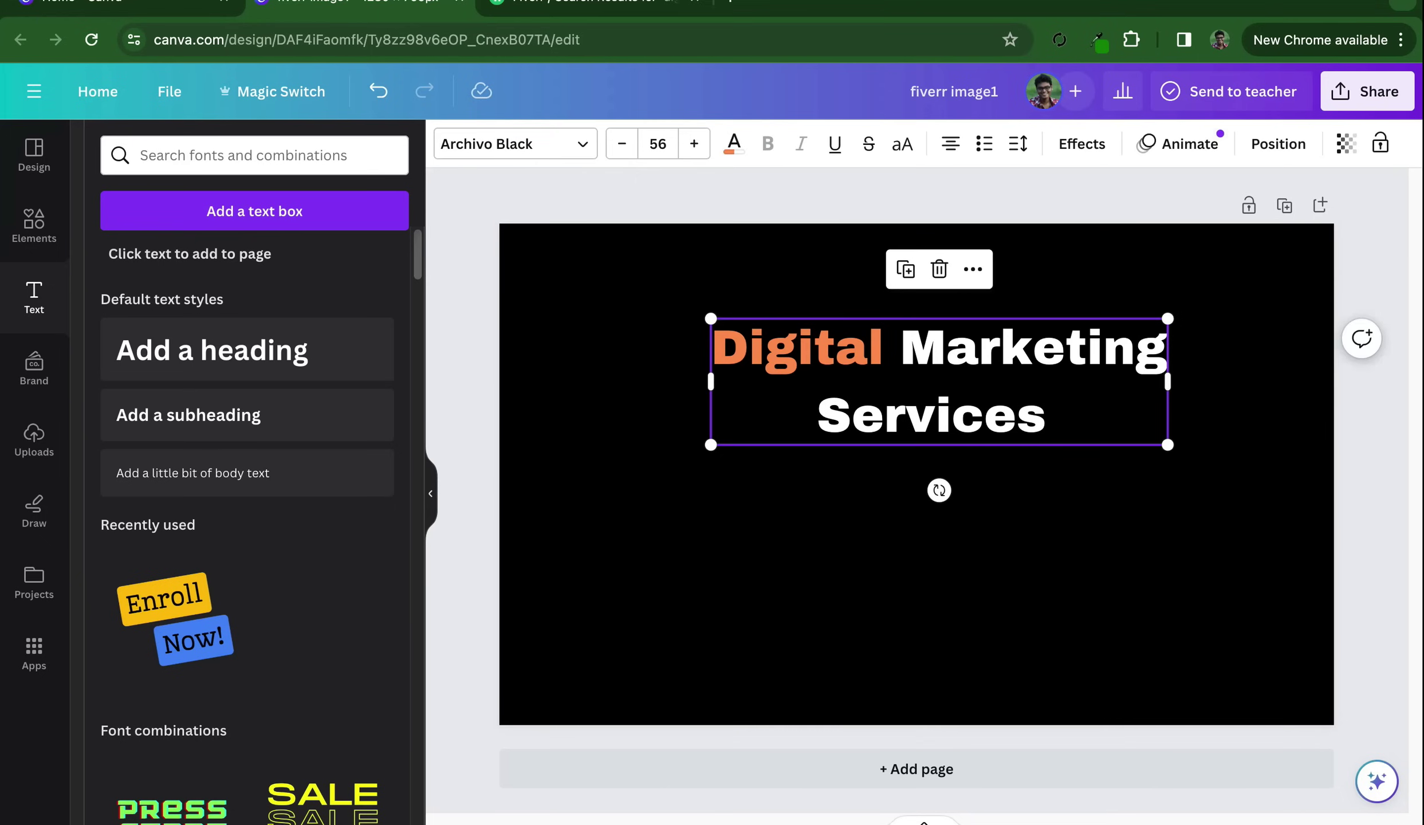
# Nudge the heading font size up and back down one step
pyautogui.press('Escape')
pyautogui.click(934, 401)
pyautogui.click(694, 143)
pyautogui.click(694, 143)
pyautogui.click(622, 143)
pyautogui.click(621, 143)
pyautogui.click(916, 573)
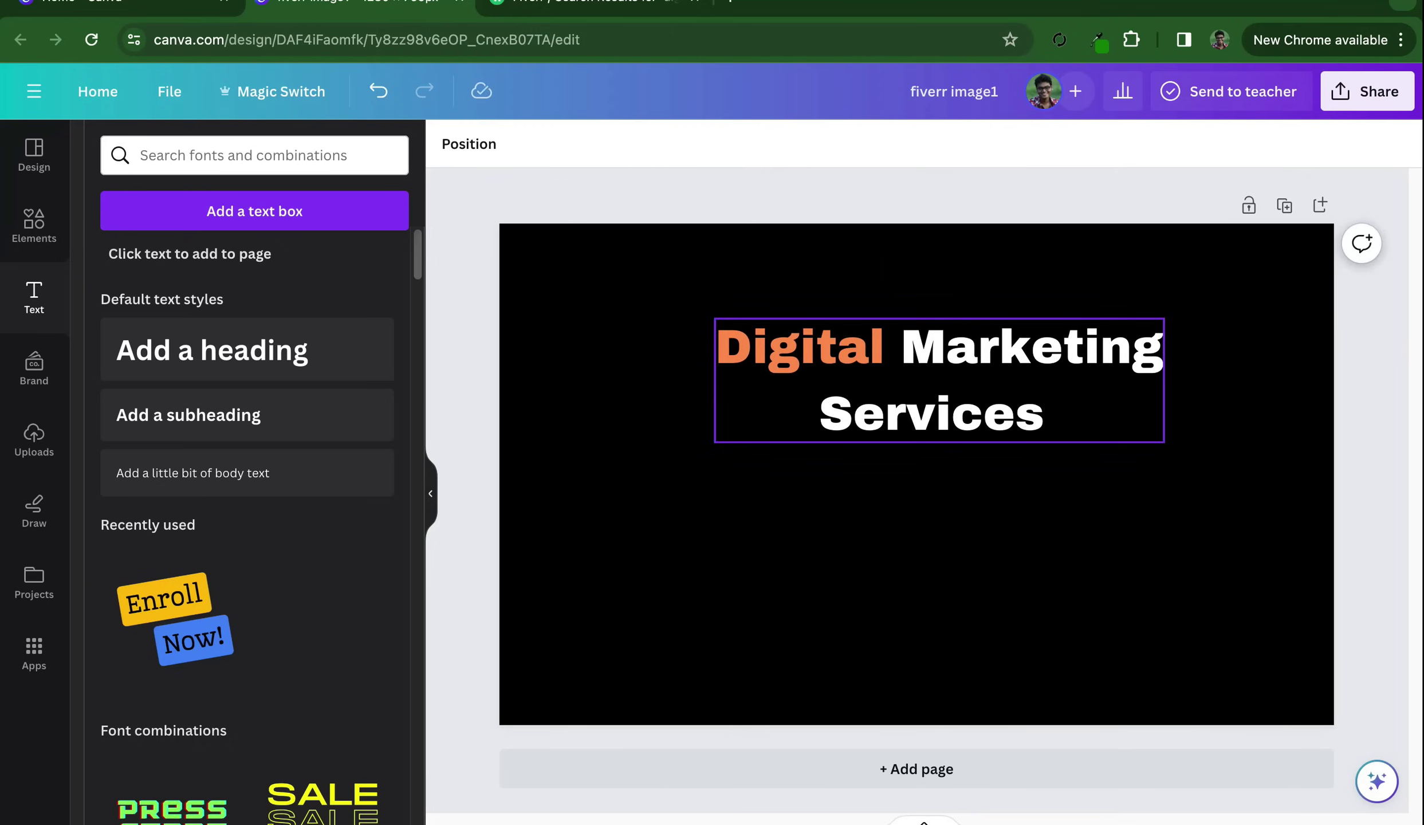
pyautogui.click(939, 413)
# Set the heading font size to 120, then back to 55
pyautogui.click(657, 143)
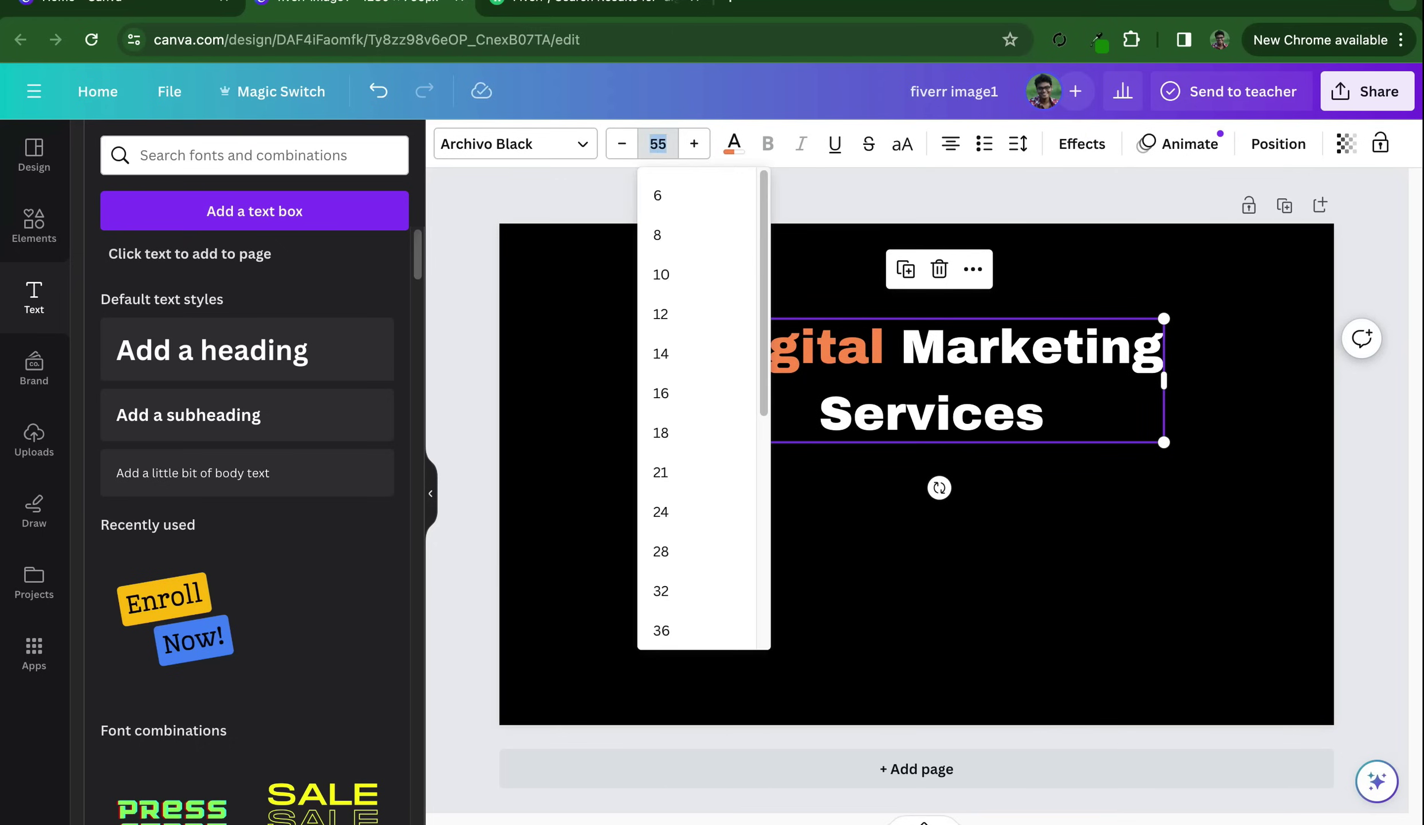
pyautogui.write('55')
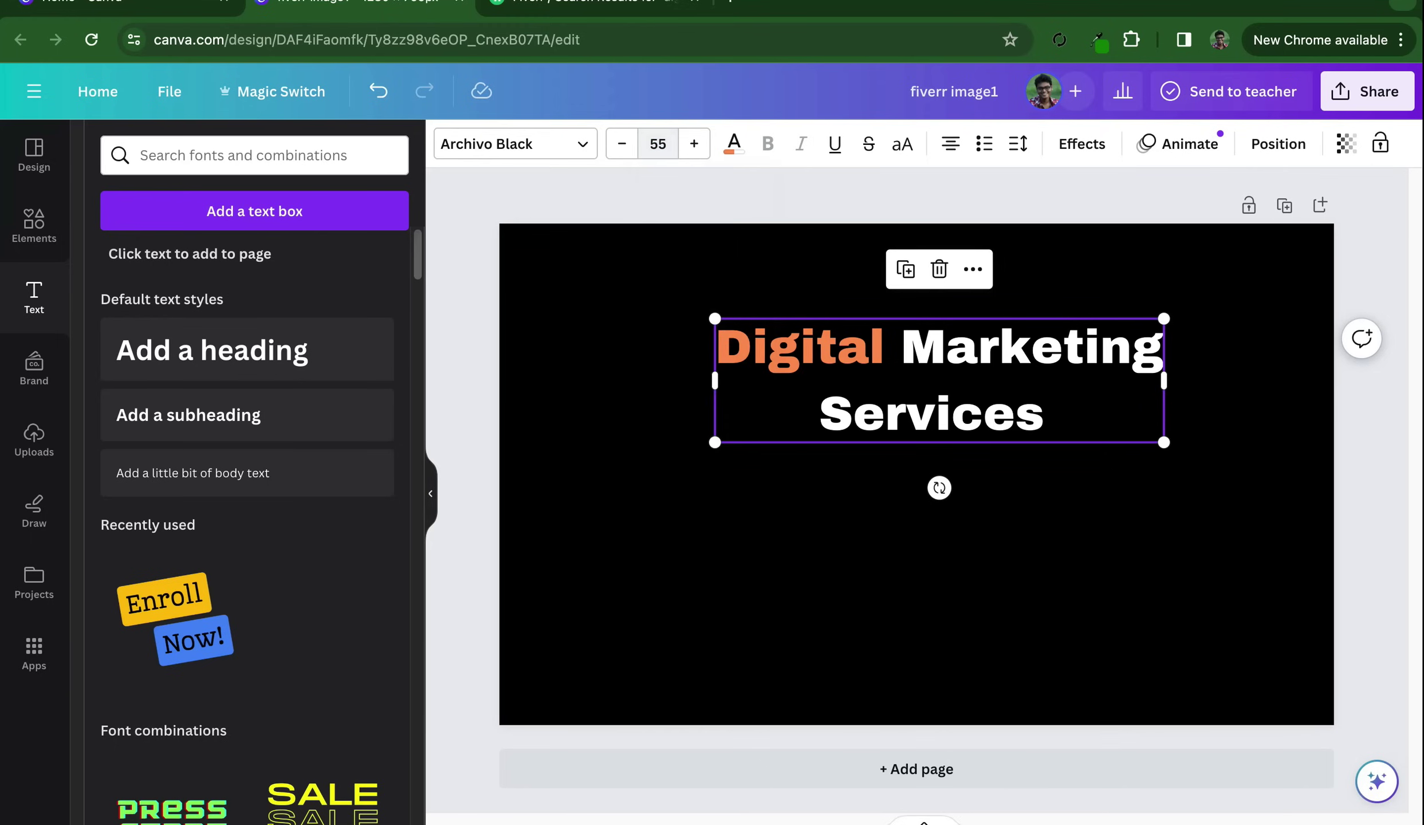
pyautogui.write('120')
pyautogui.press('Return')
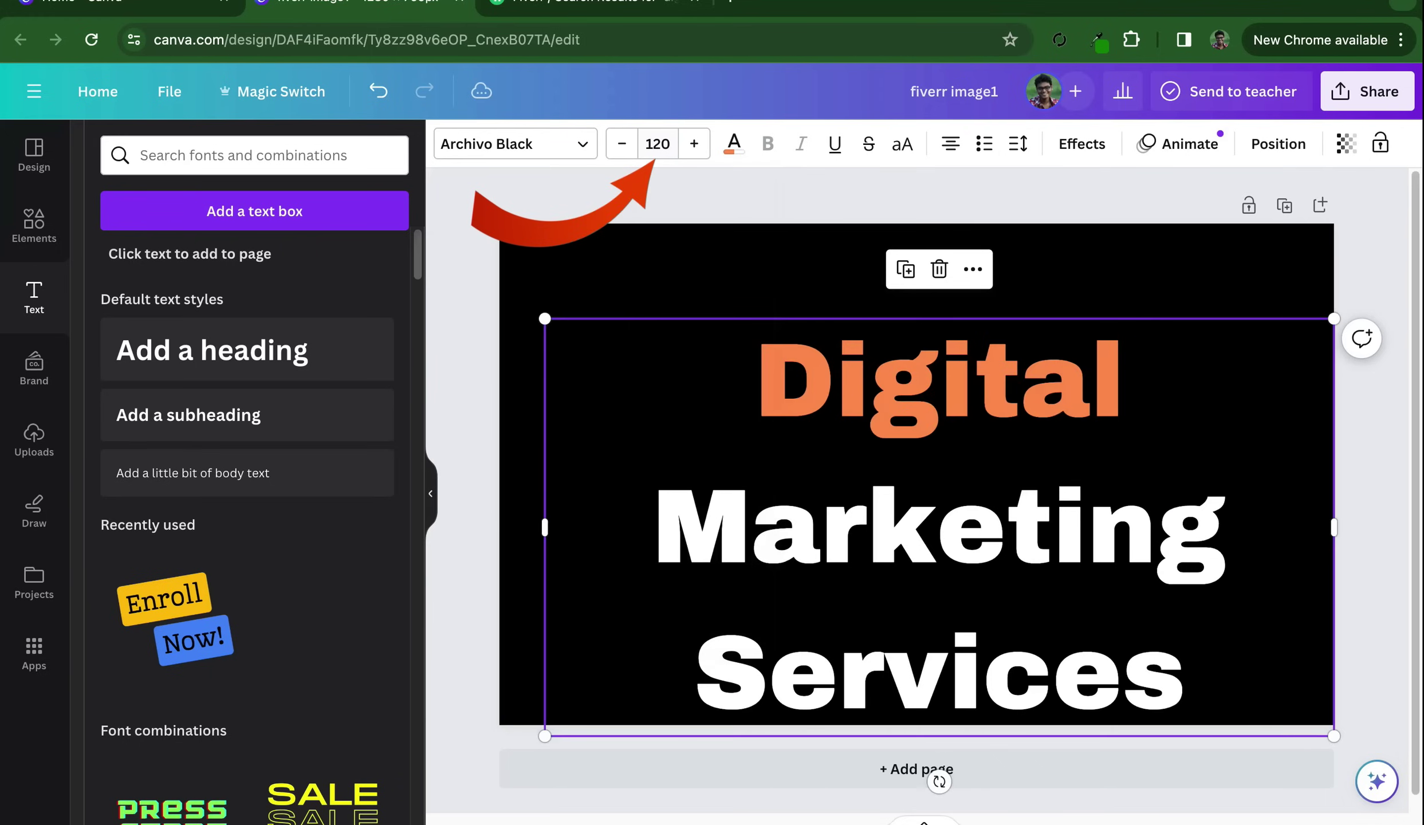
pyautogui.click(658, 143)
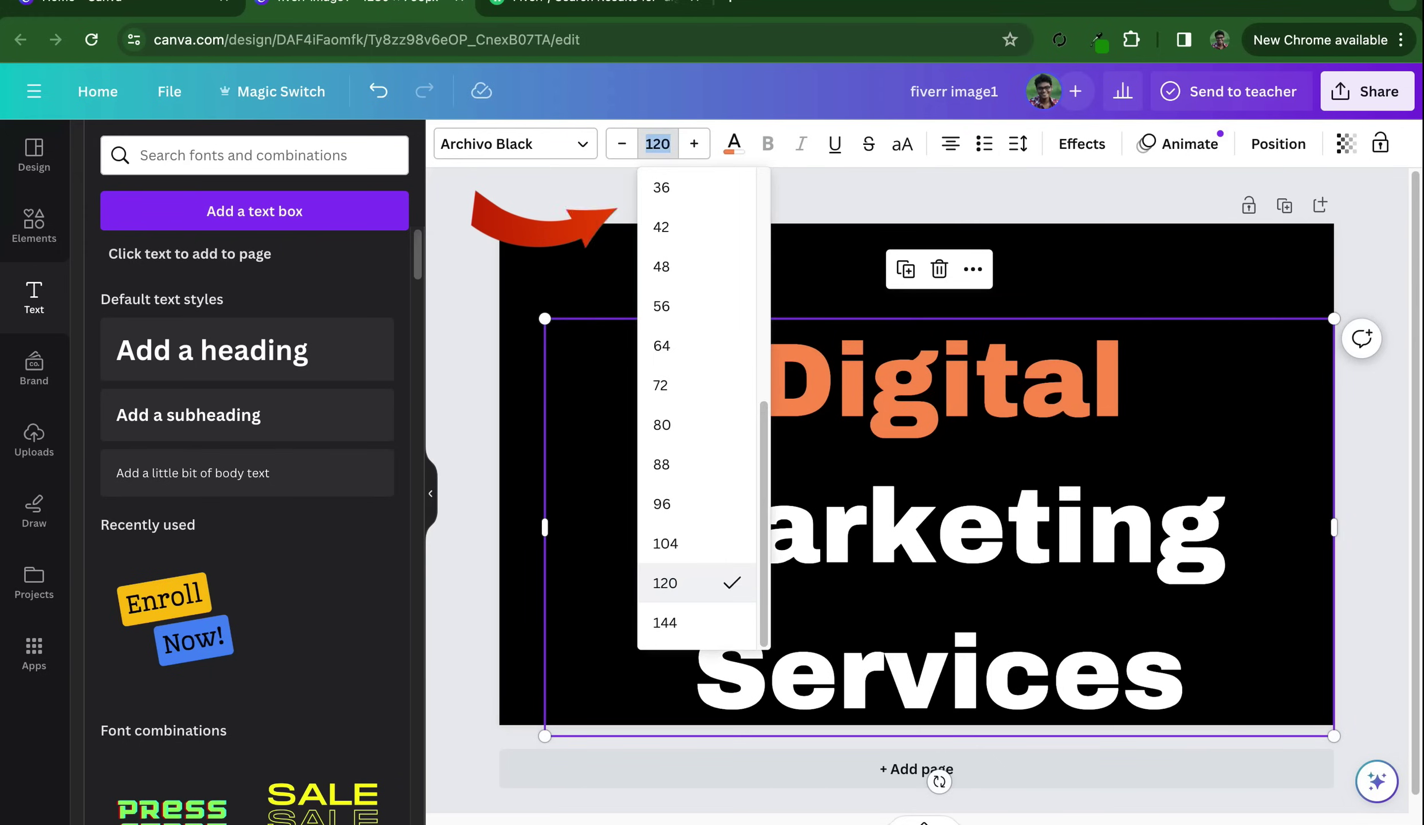
pyautogui.write('555')
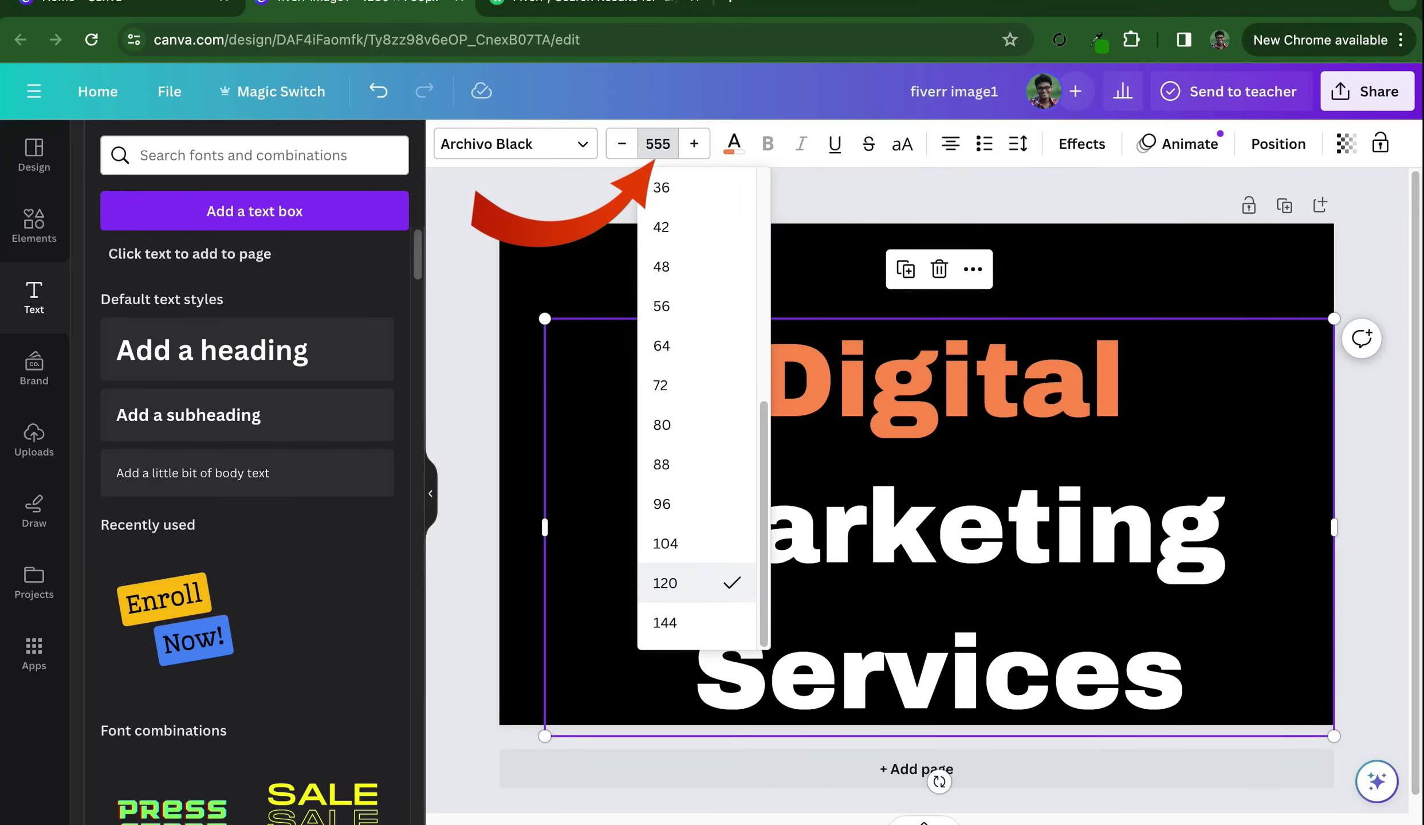
pyautogui.press('Return')
# Centre the heading horizontally on the page
pyautogui.press('Escape')
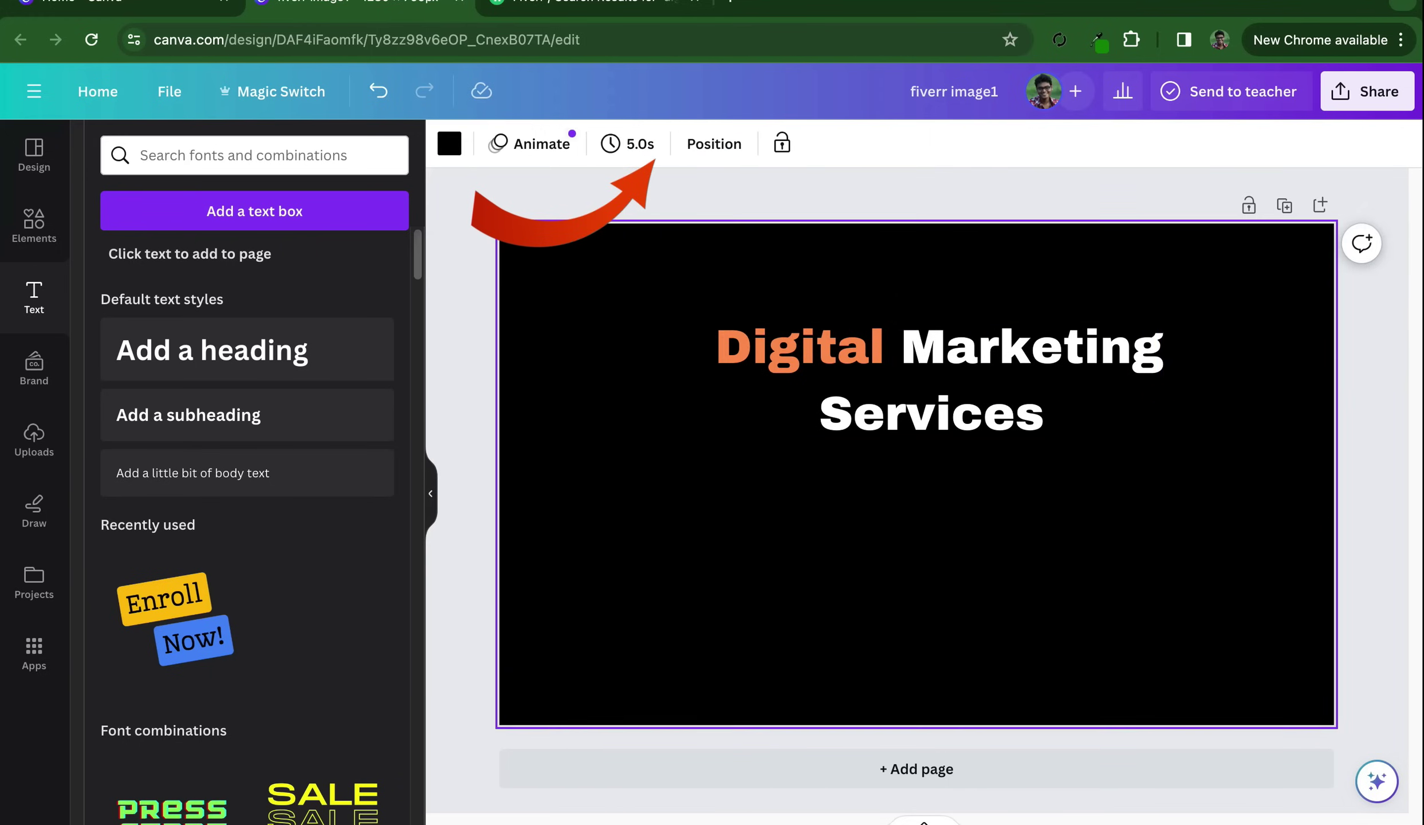
pyautogui.moveTo(939, 378); pyautogui.dragTo(916, 373)
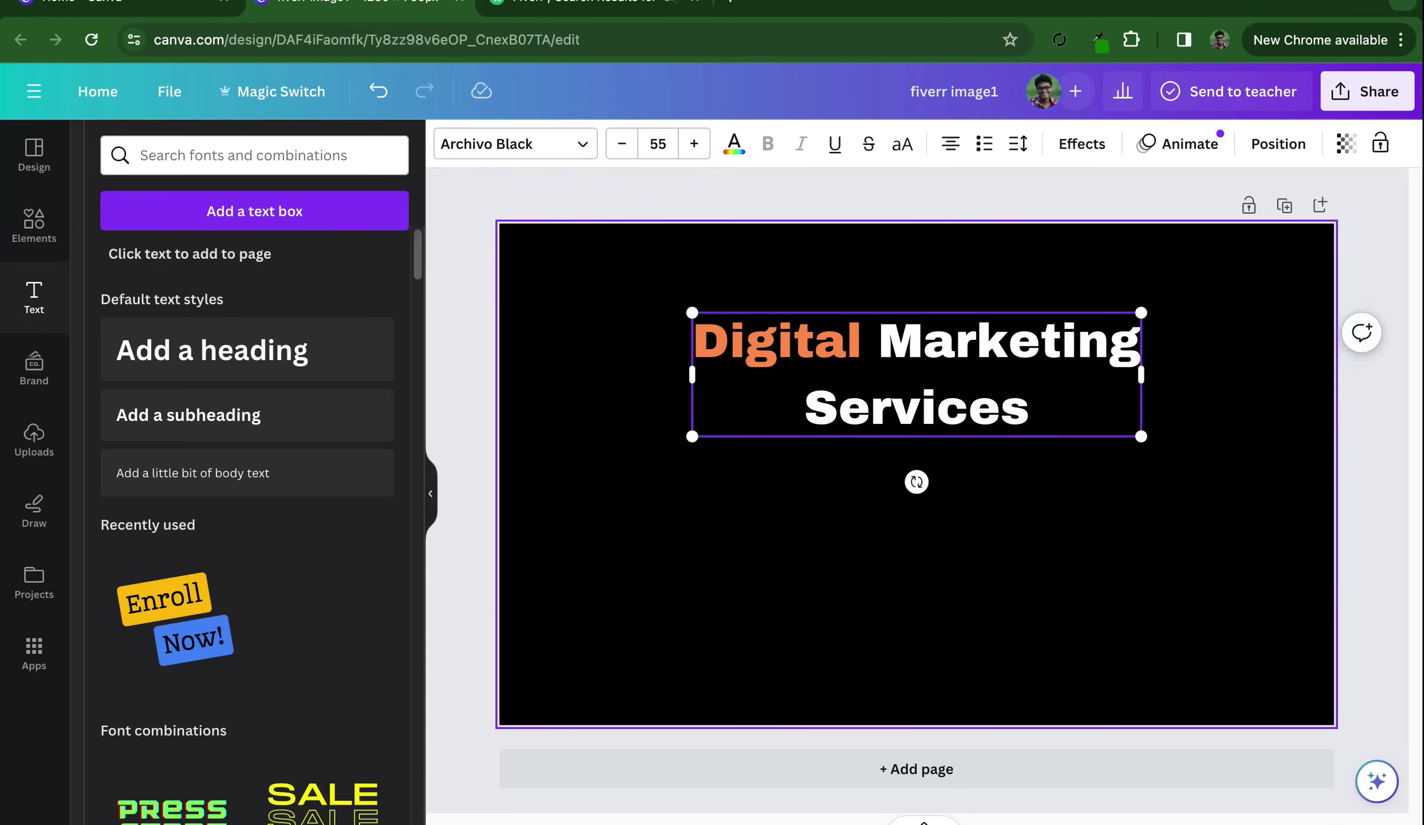
pyautogui.press('Escape')
pyautogui.press('Tab')
pyautogui.press('Return')
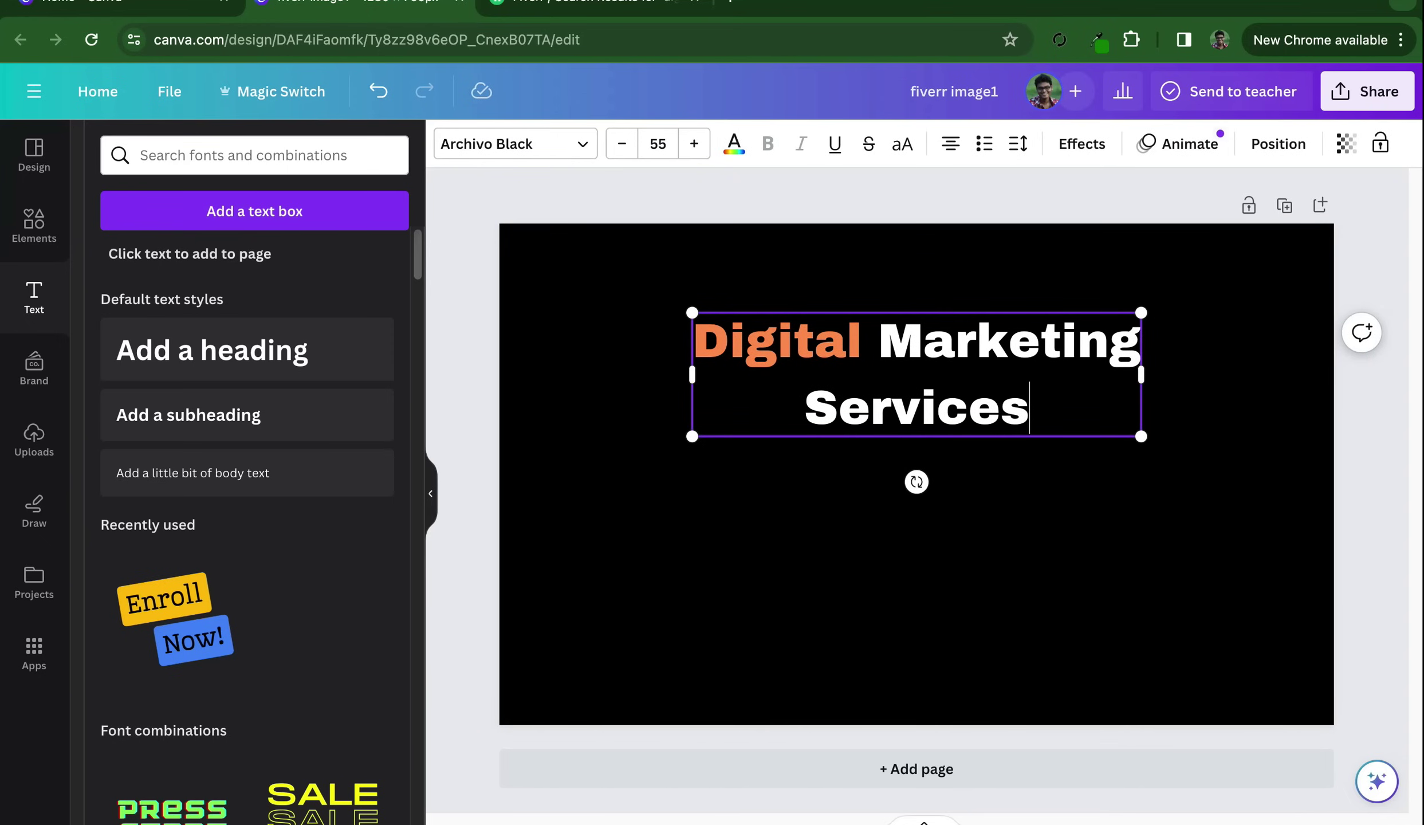
pyautogui.hotkey('ctrl', 'a')
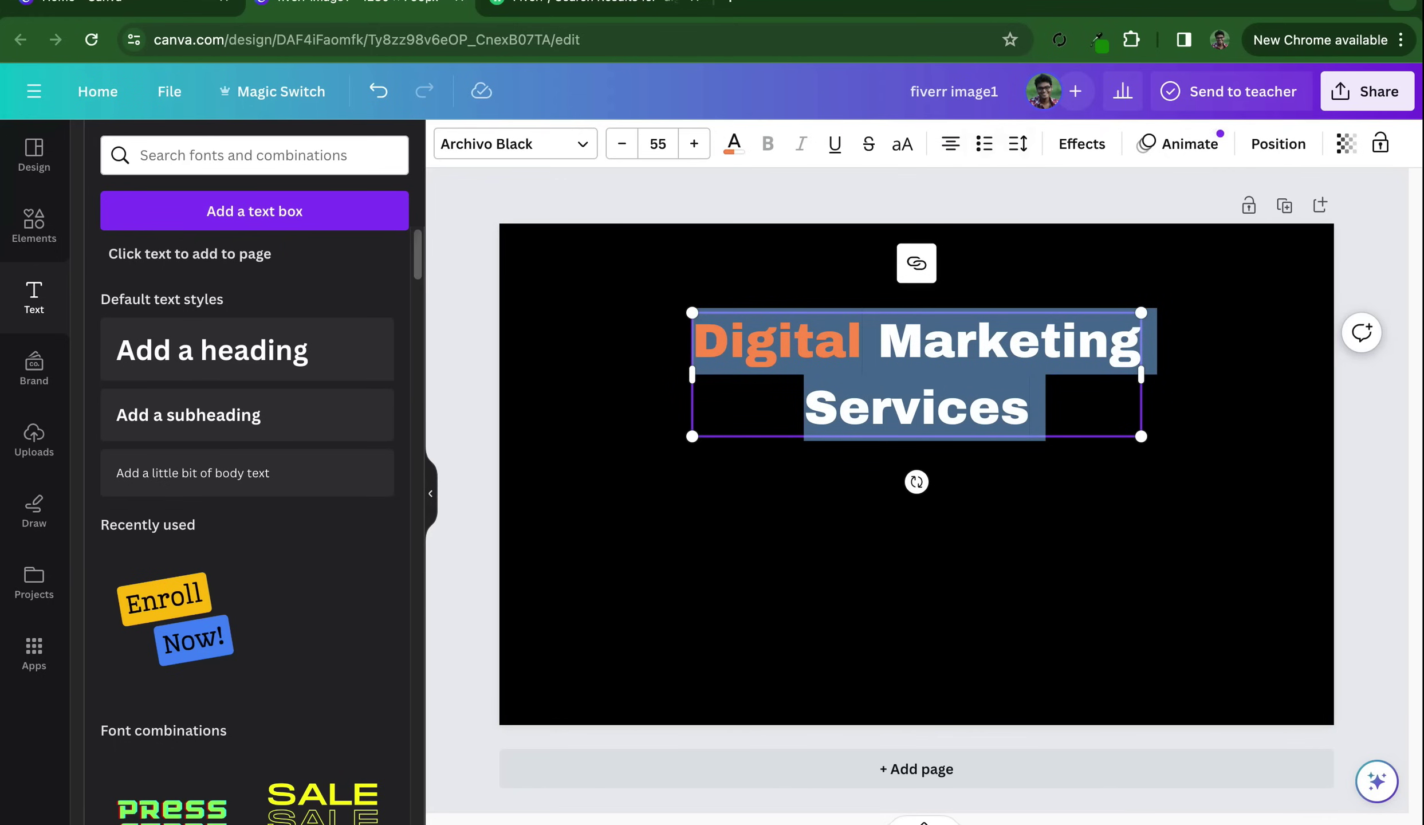
pyautogui.click(950, 143)
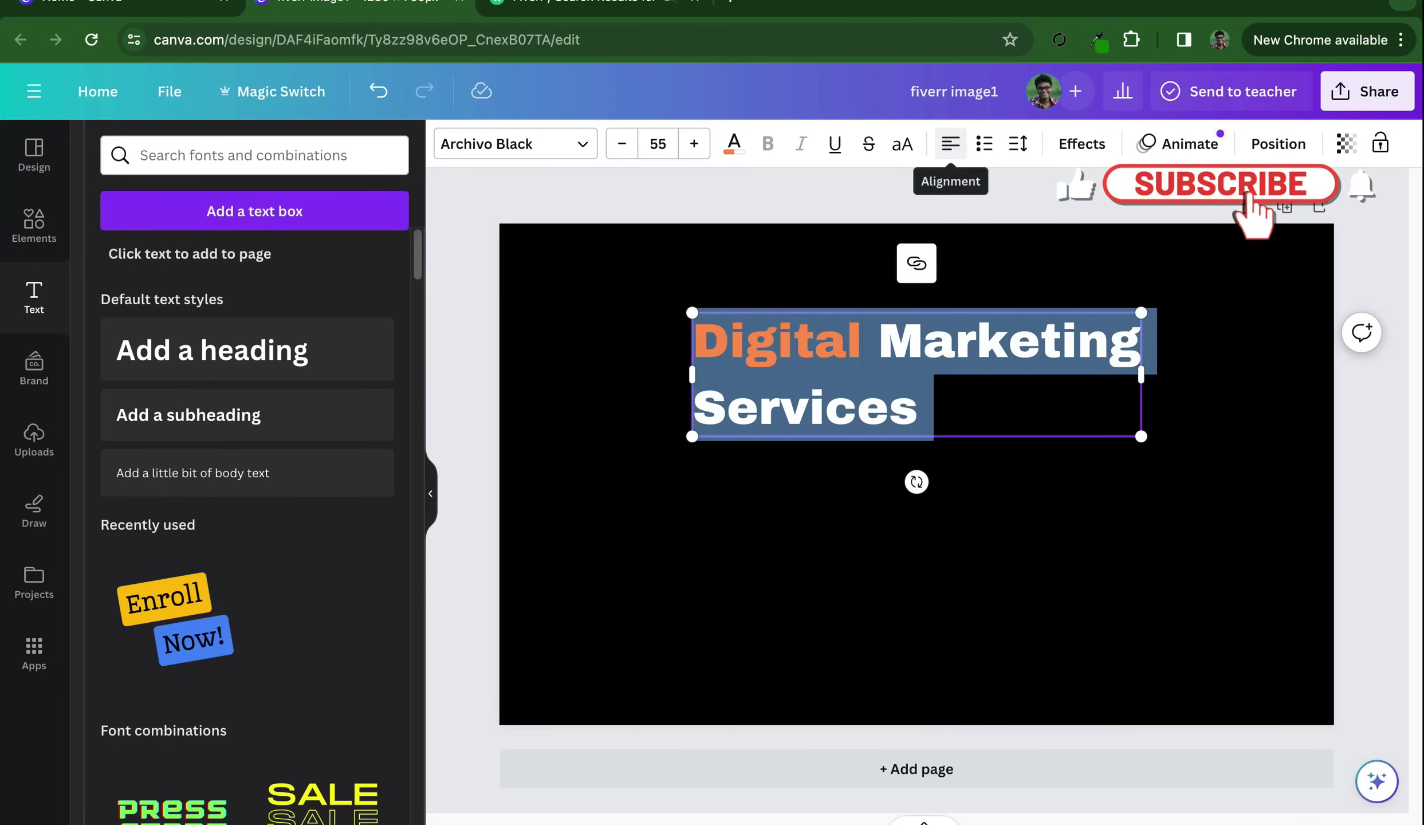
pyautogui.click(950, 143)
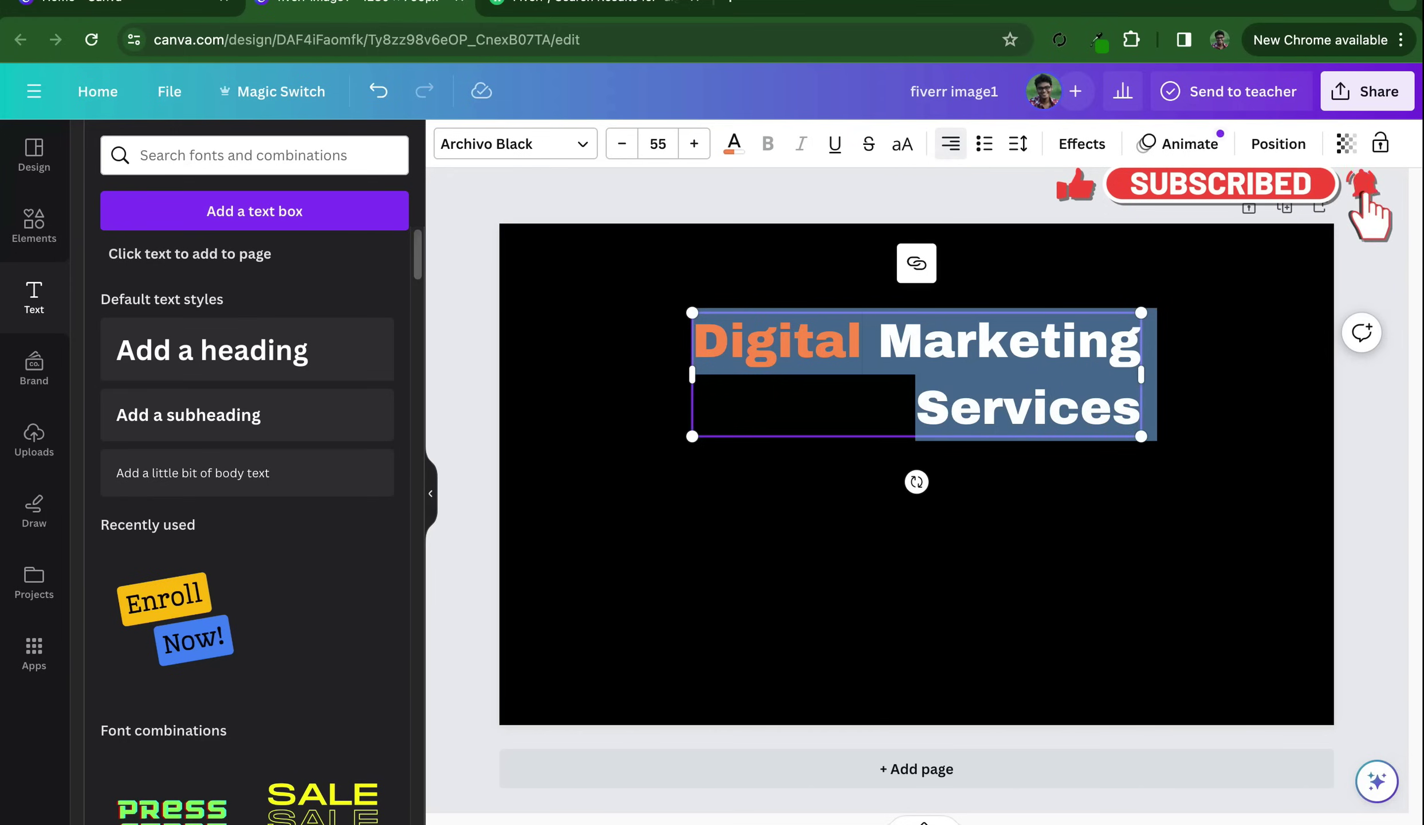
pyautogui.click(950, 143)
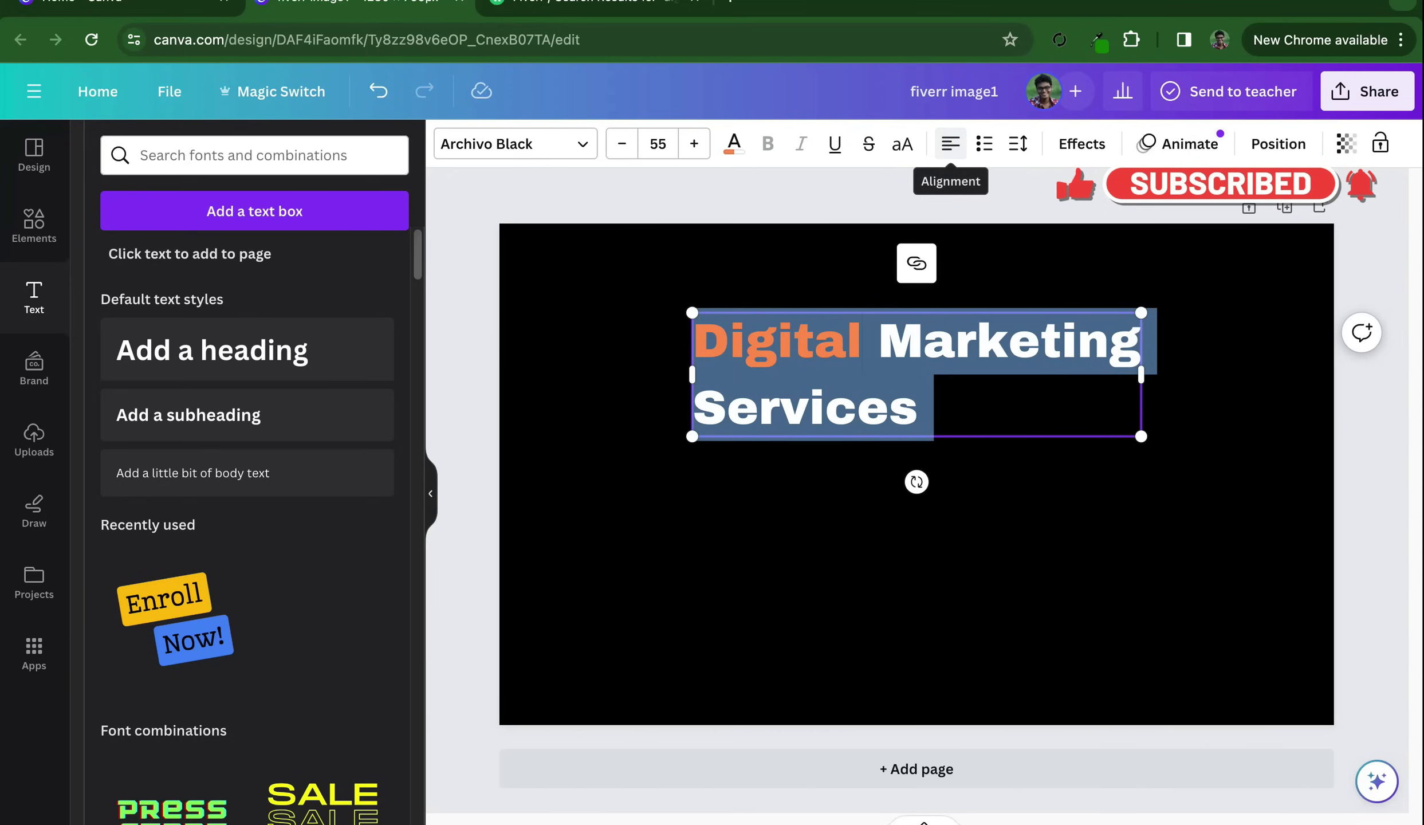
pyautogui.click(951, 143)
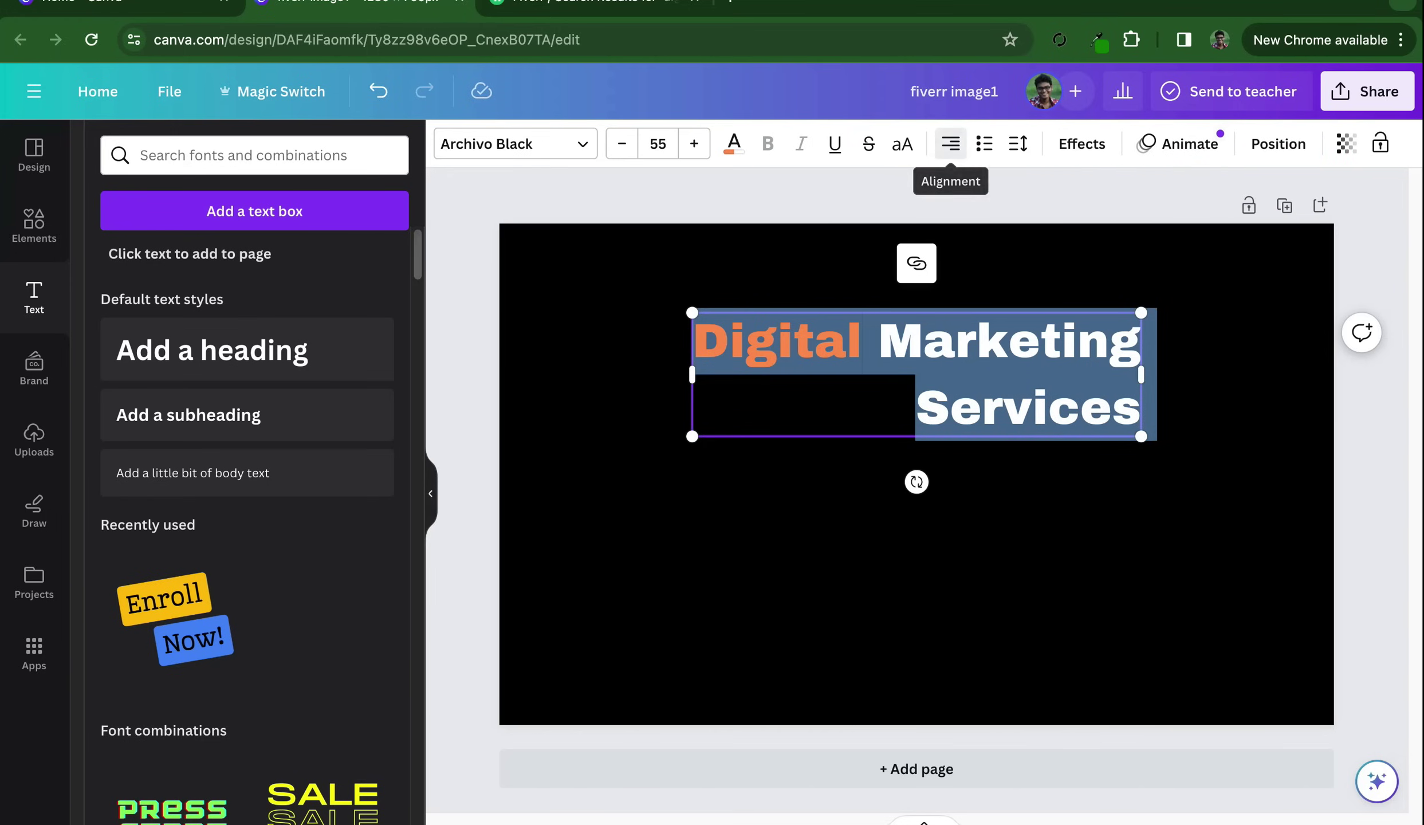
pyautogui.click(951, 144)
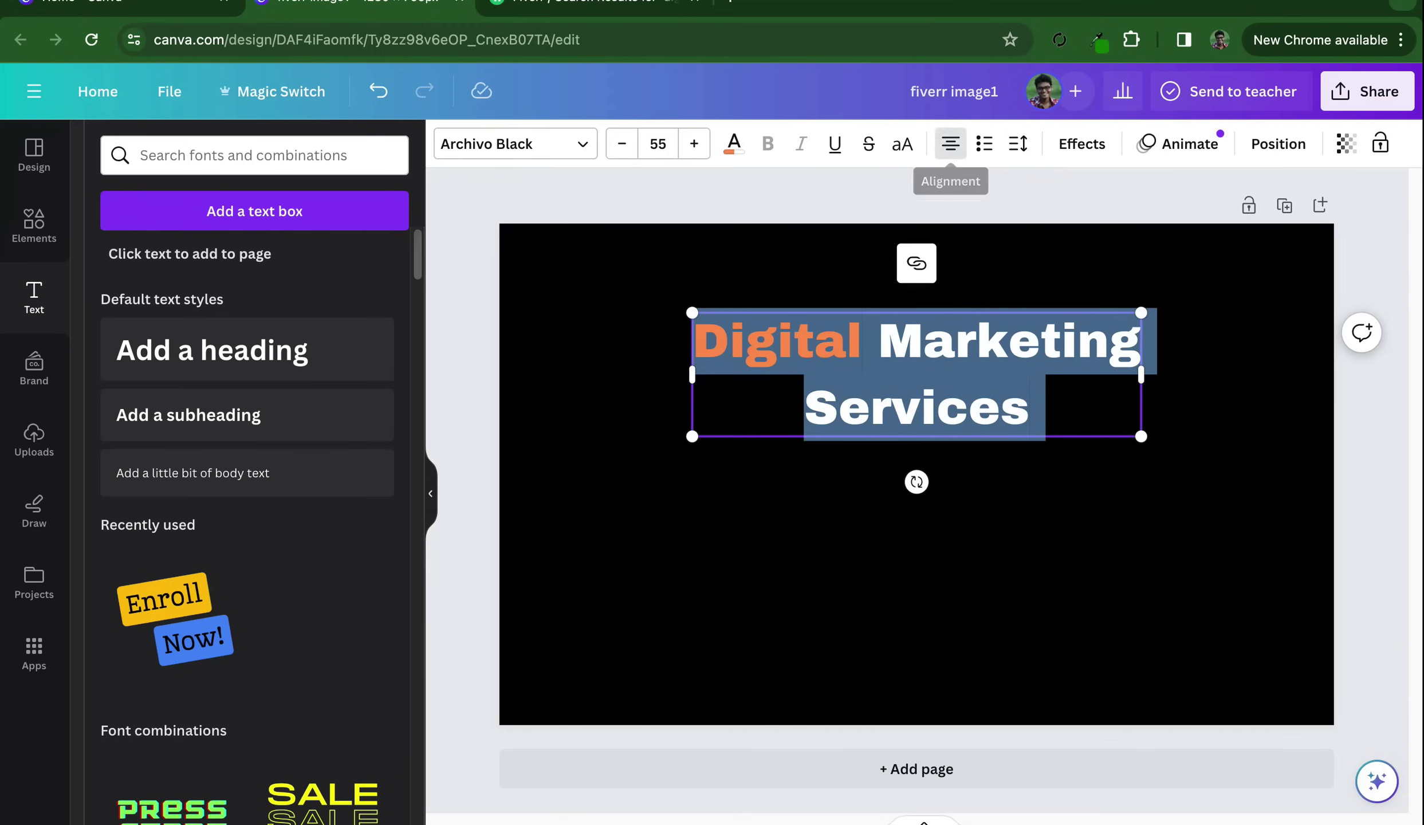
pyautogui.click(950, 143)
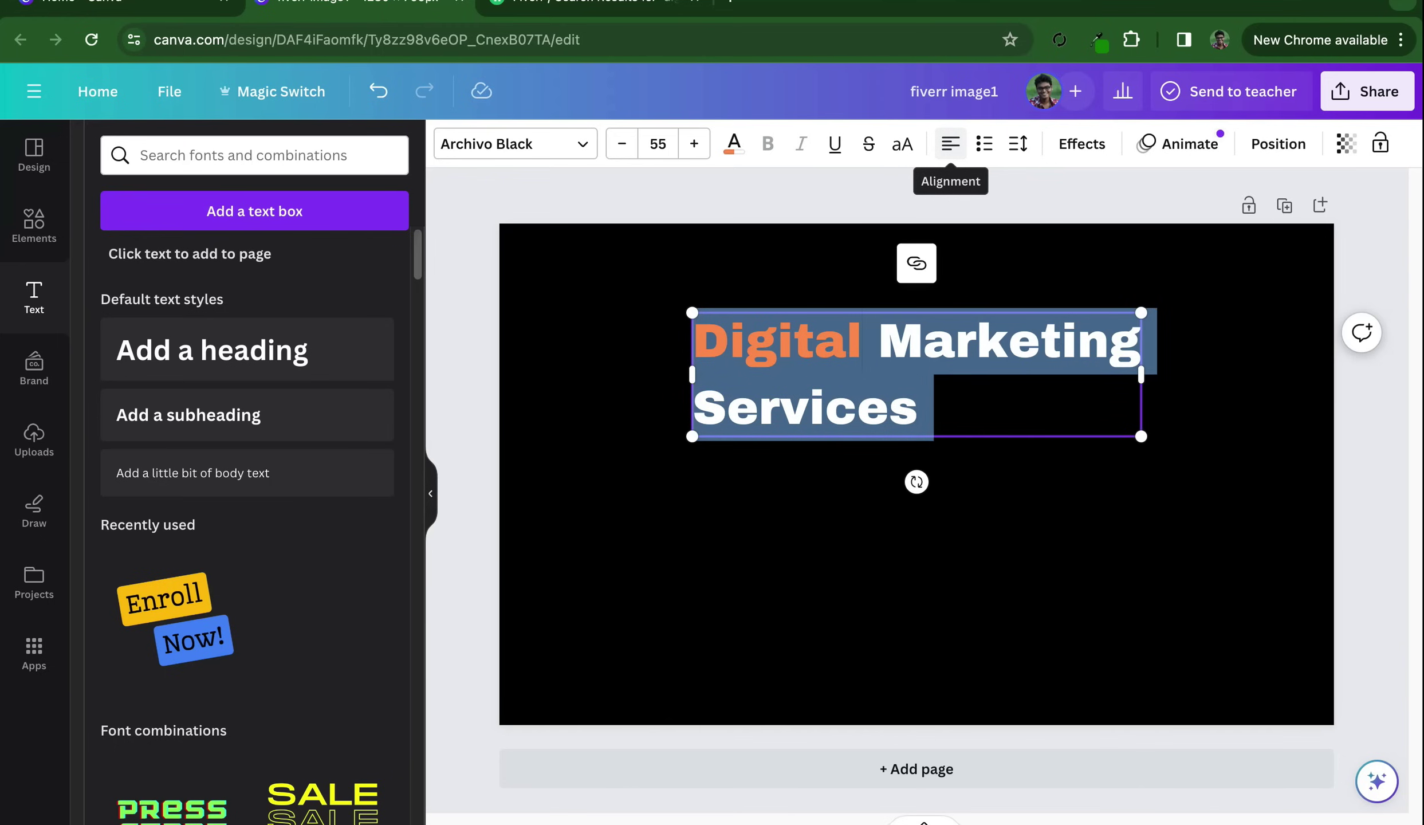
pyautogui.click(950, 143)
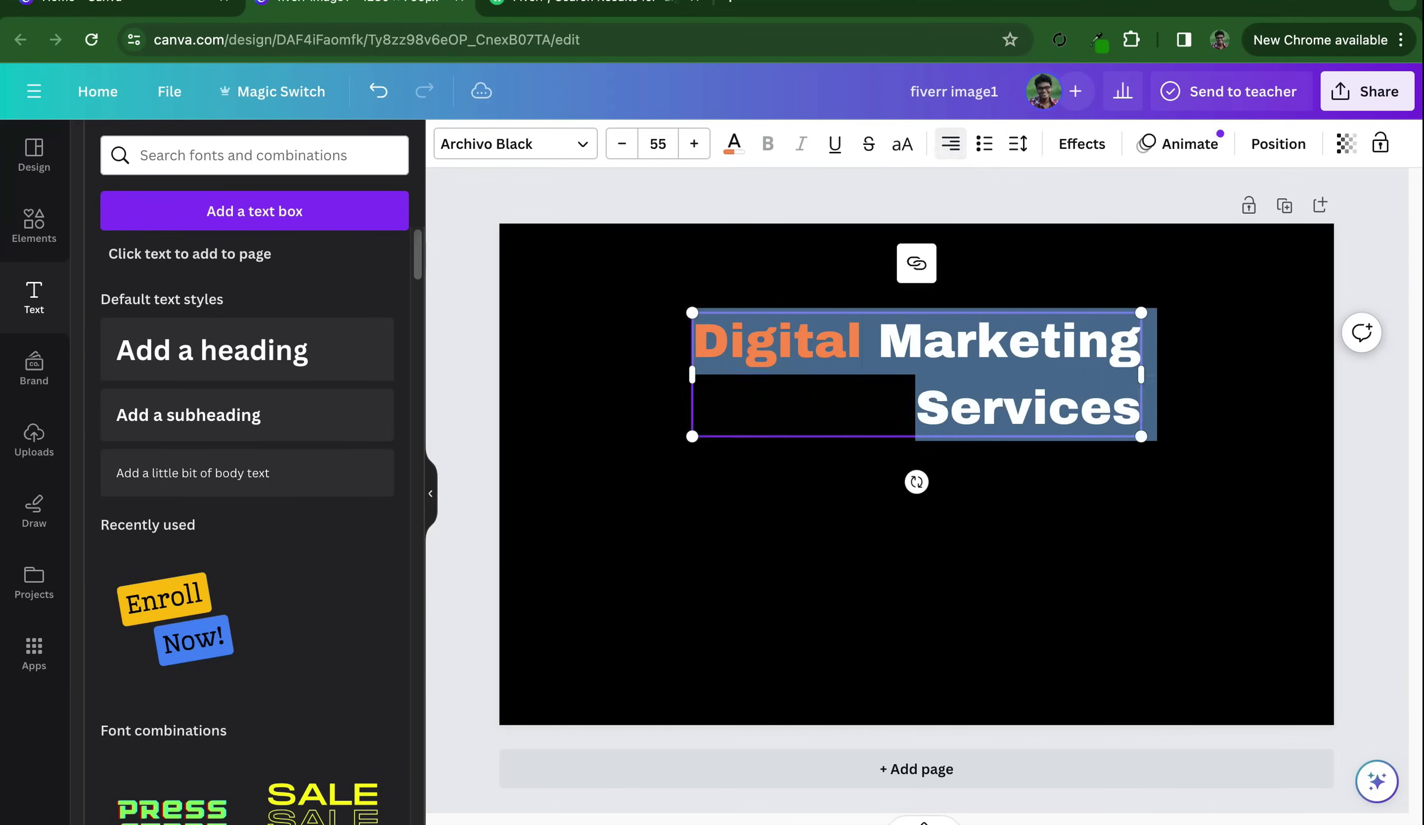
pyautogui.click(950, 144)
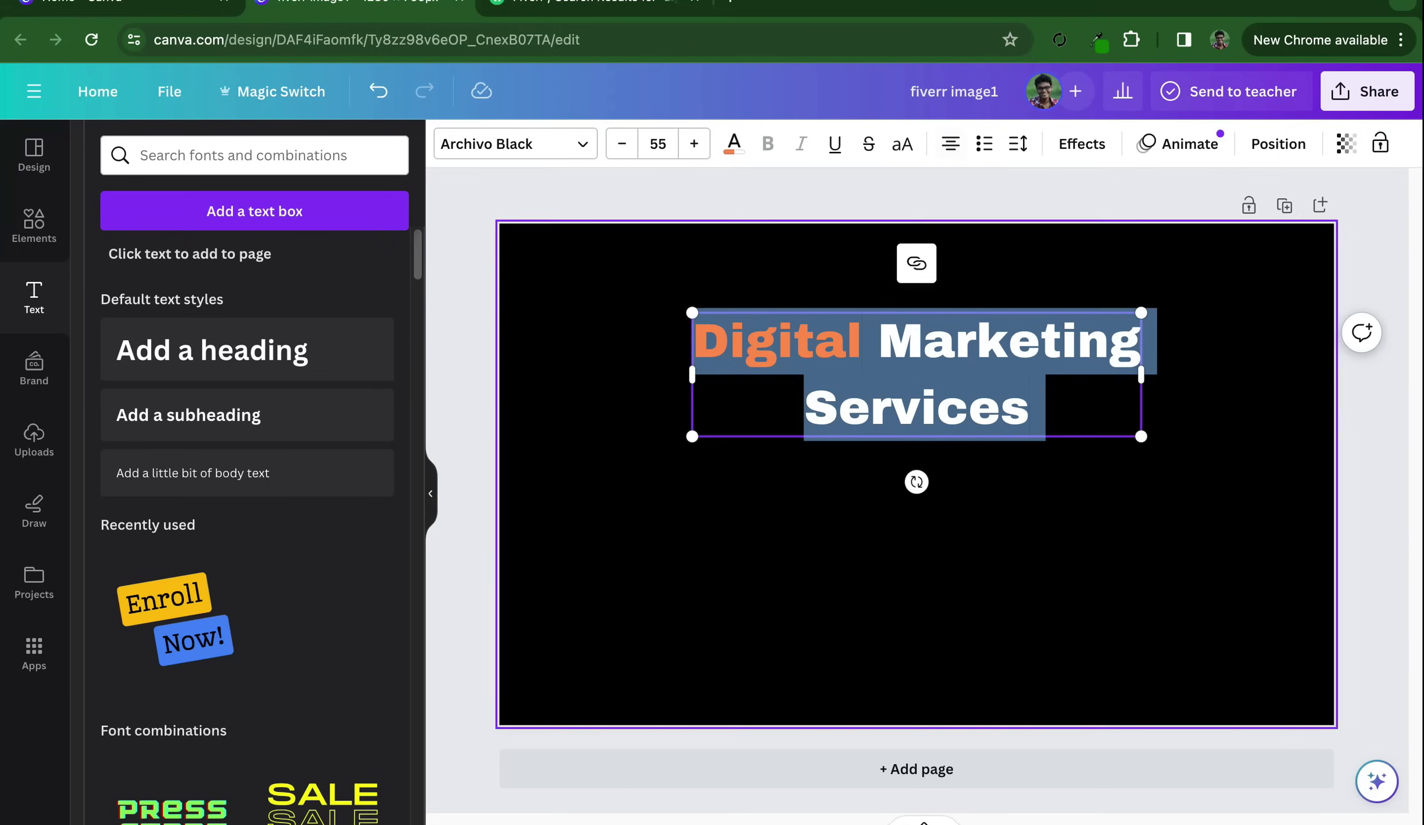
pyautogui.click(917, 544)
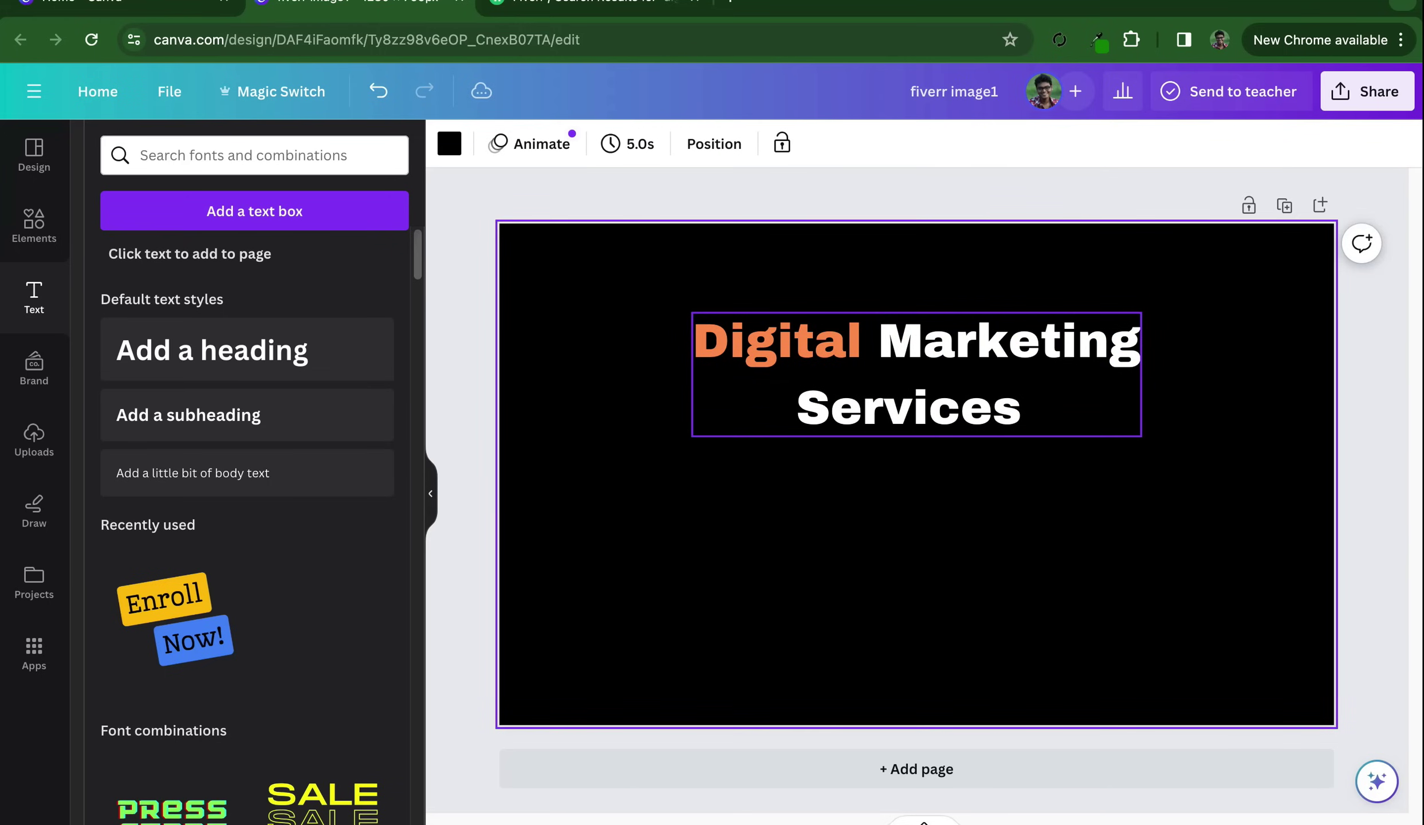
pyautogui.click(917, 407)
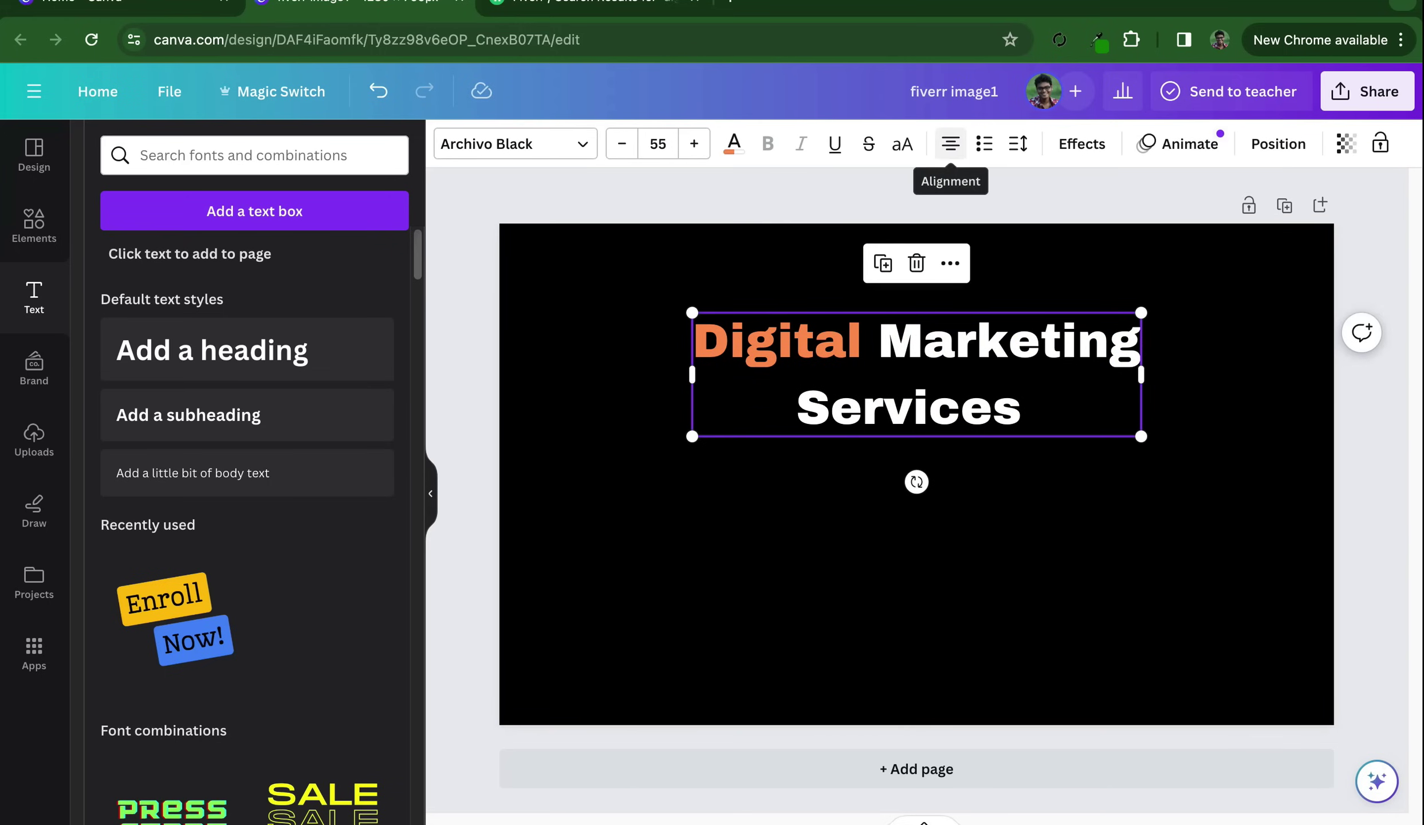
pyautogui.press('Escape')
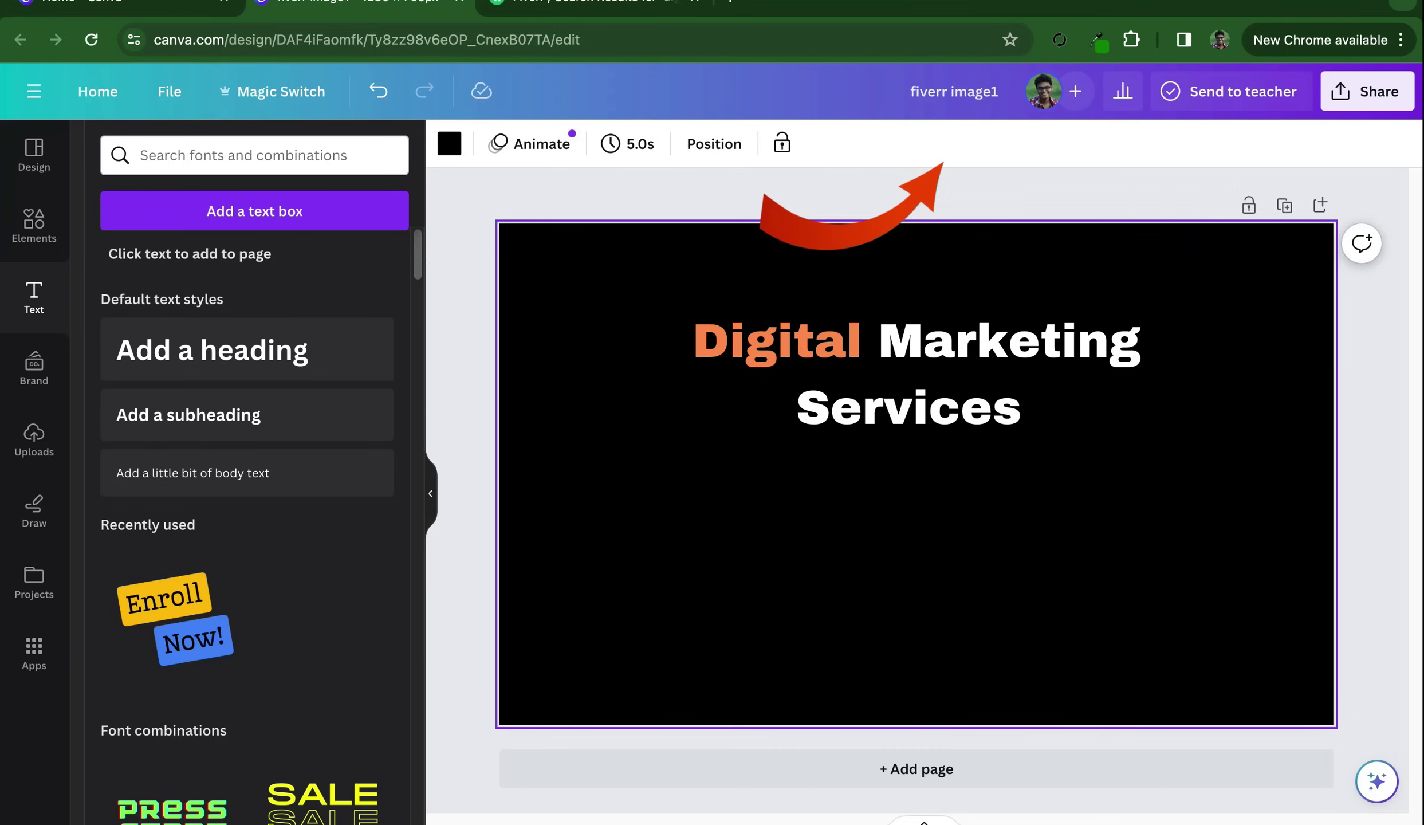
pyautogui.doubleClick(968, 407)
pyautogui.press('Escape')
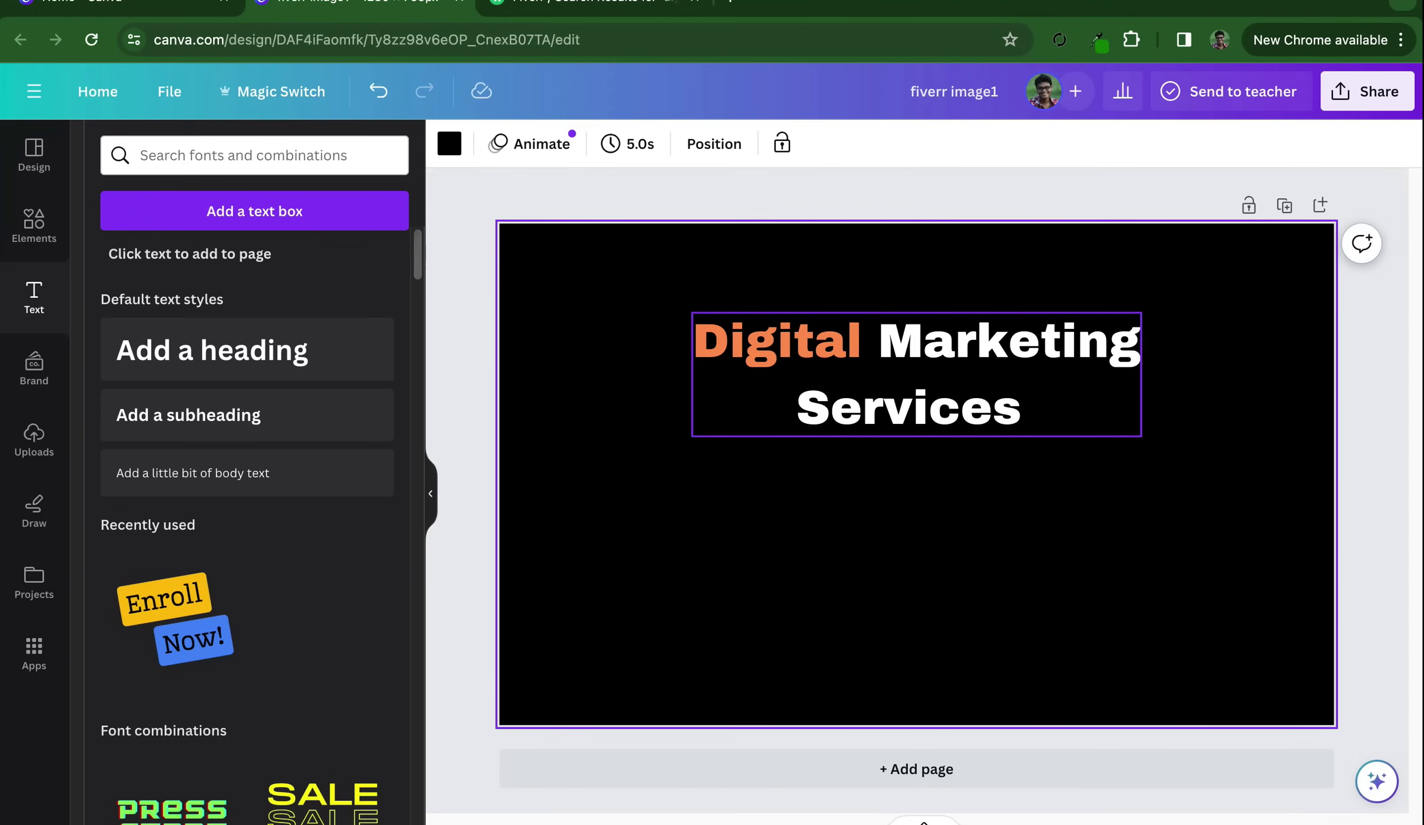
pyautogui.click(917, 372)
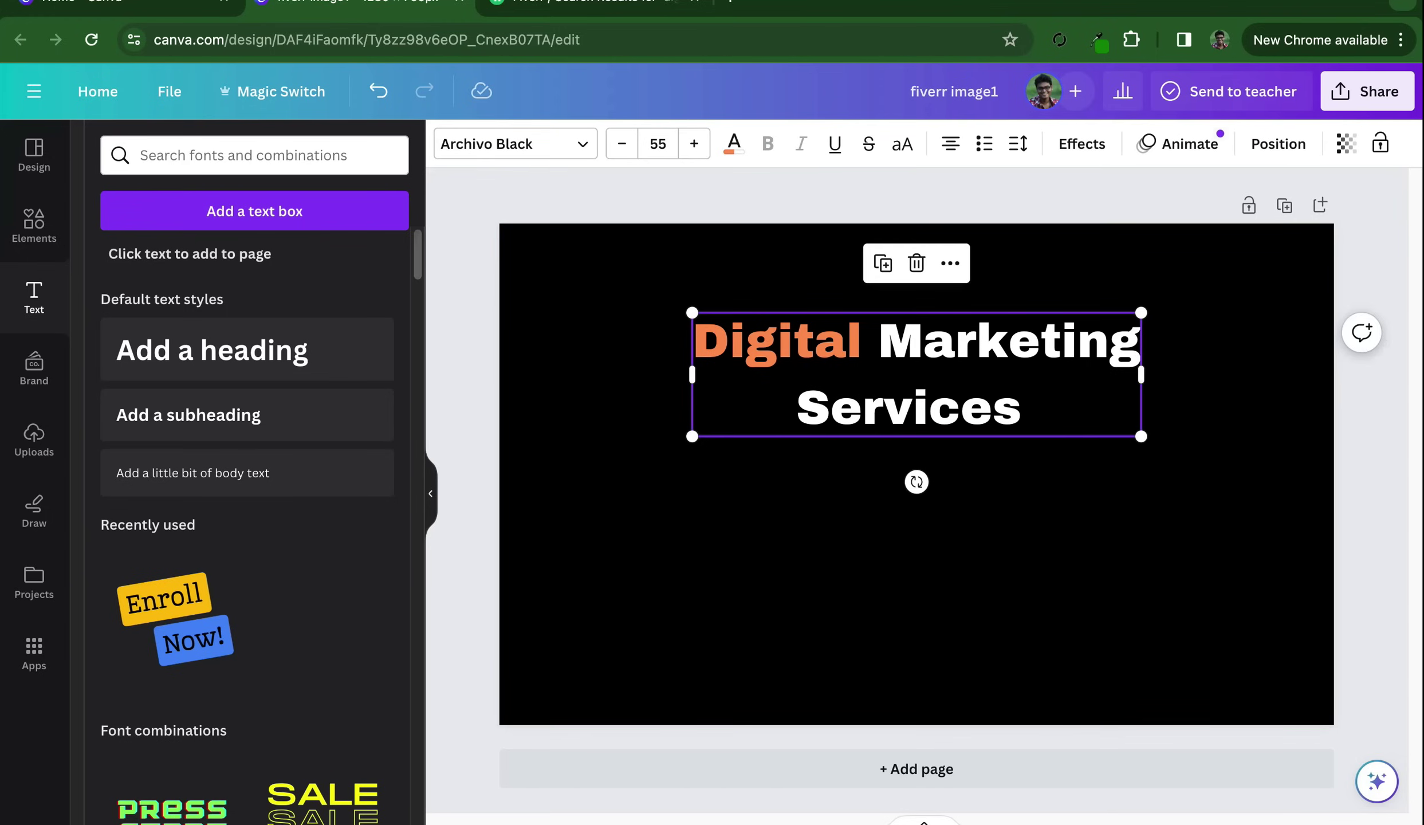
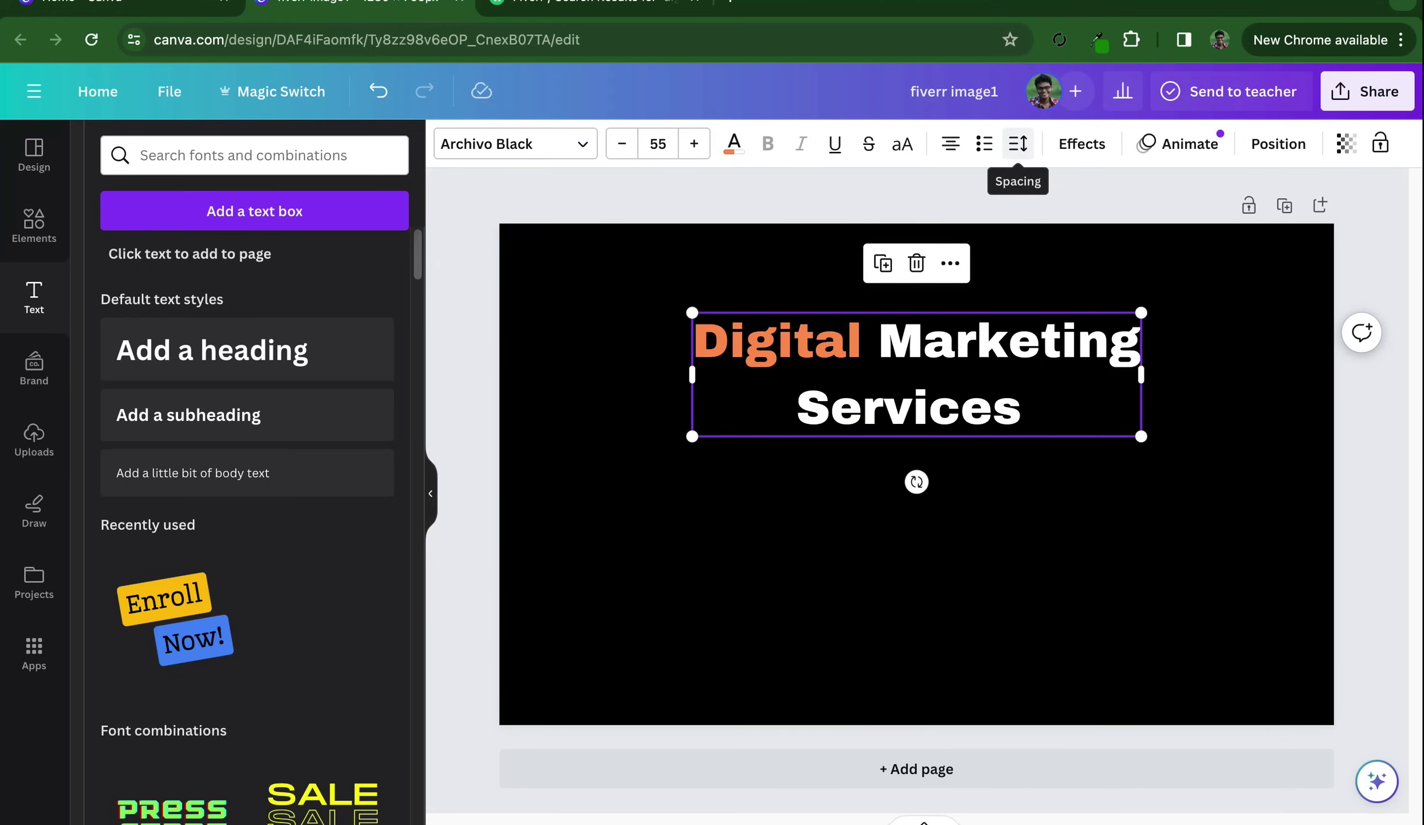
# Widen the headline's letter spacing to a moderate value and slightly increase its line spacing
pyautogui.click(1018, 143)
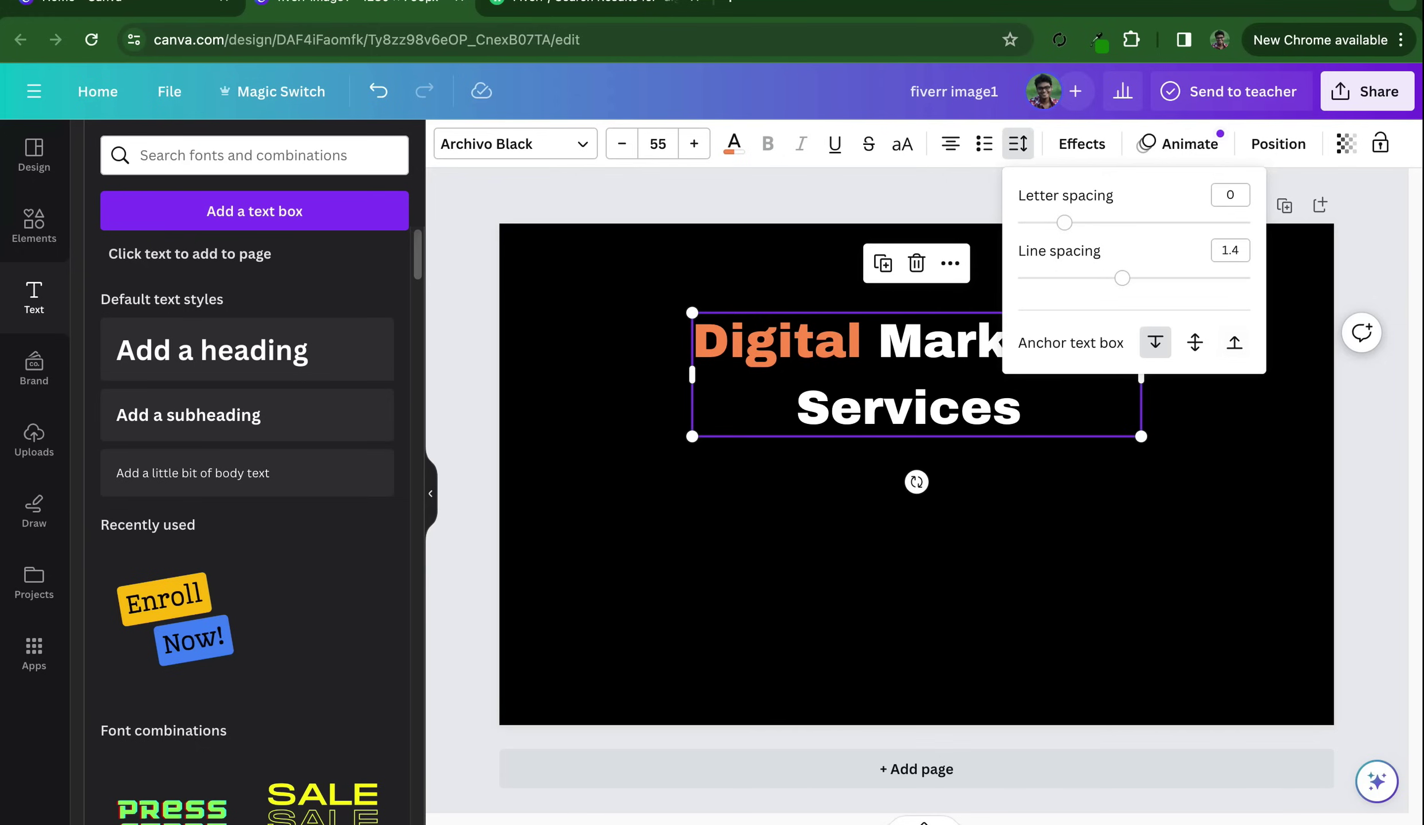
pyautogui.moveTo(1064, 222)
pyautogui.mouseDown()
pyautogui.moveTo(1139, 222)
pyautogui.moveTo(1070, 222)
pyautogui.moveTo(1094, 222)
pyautogui.mouseUp()
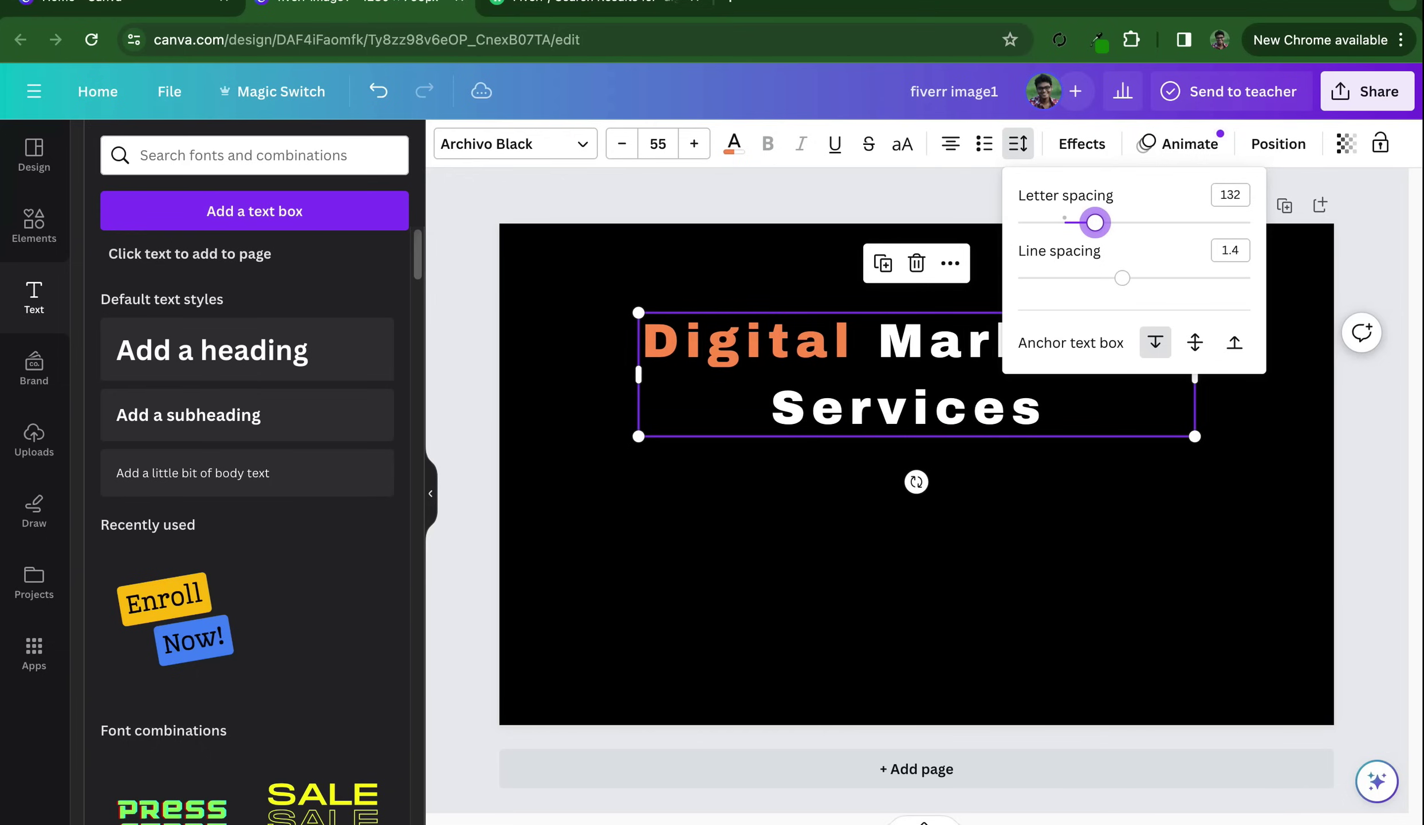
pyautogui.moveTo(1094, 222)
pyautogui.mouseDown()
pyautogui.moveTo(1065, 222)
pyautogui.moveTo(1109, 222)
pyautogui.mouseUp()
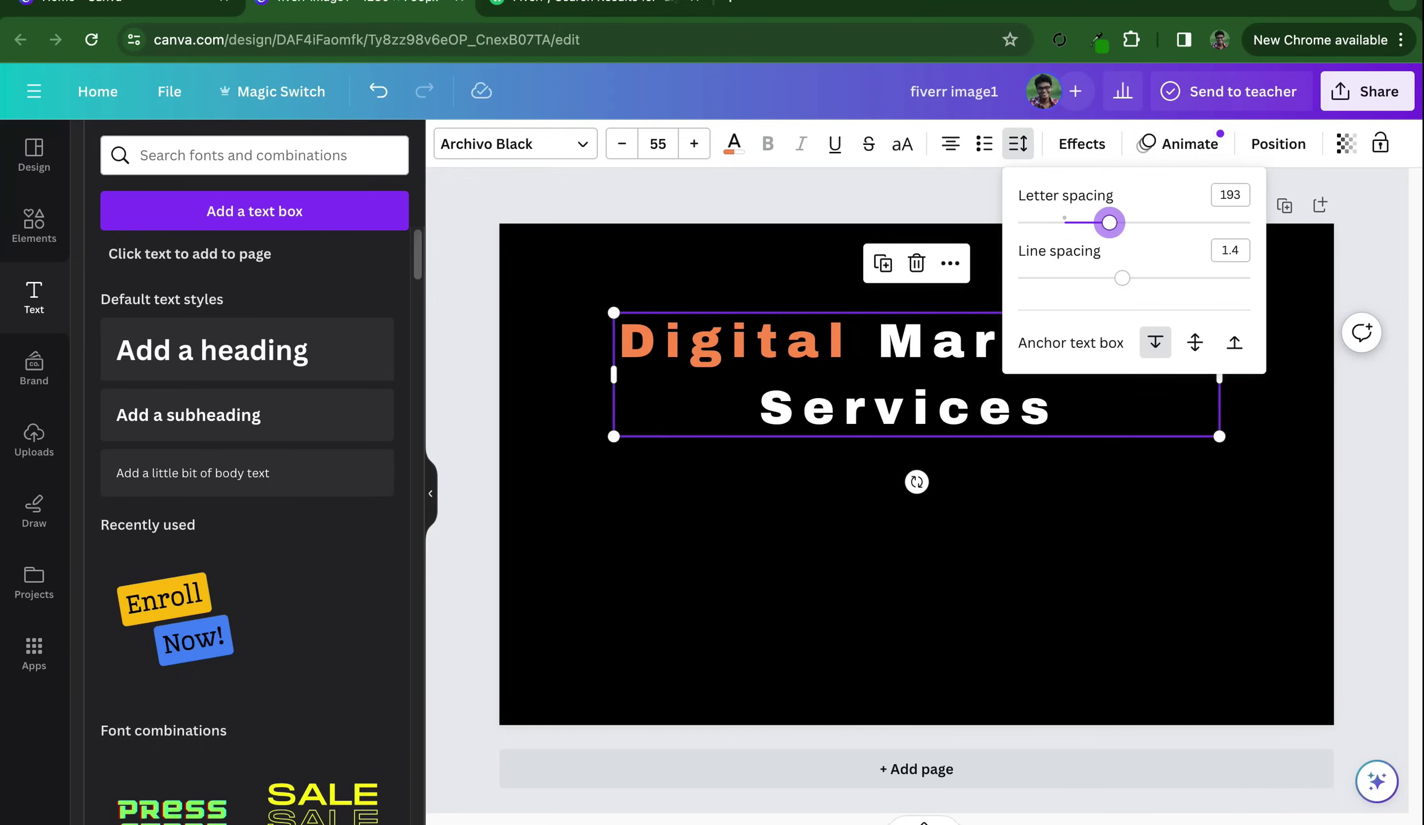
pyautogui.moveTo(1122, 278)
pyautogui.mouseDown()
pyautogui.moveTo(1228, 277)
pyautogui.moveTo(1146, 278)
pyautogui.mouseUp()
pyautogui.moveTo(1109, 222); pyautogui.dragTo(1094, 223)
pyautogui.press('Escape')
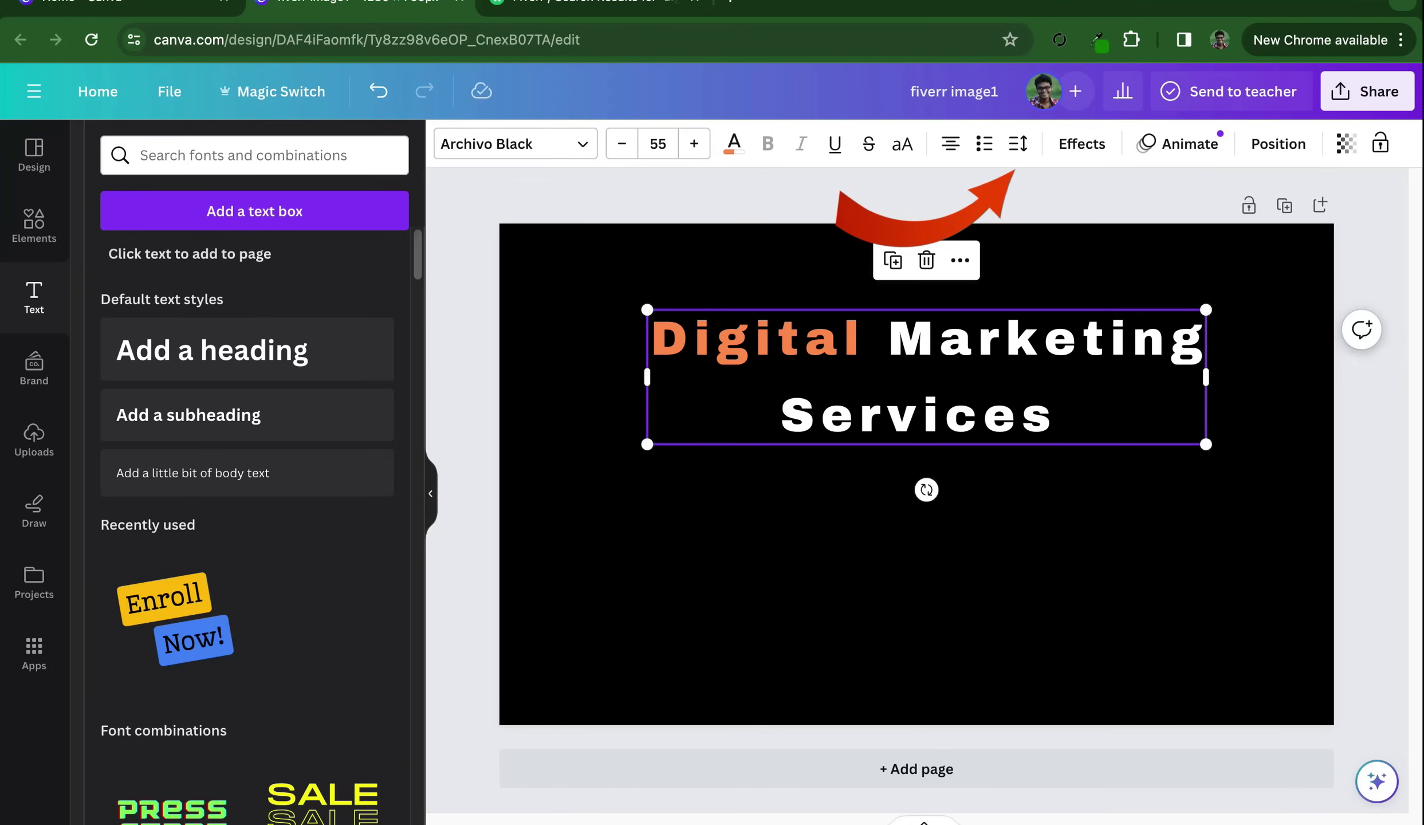
# Deselect and reselect the headline text box, briefly entering and leaving text editing
pyautogui.press('Return')
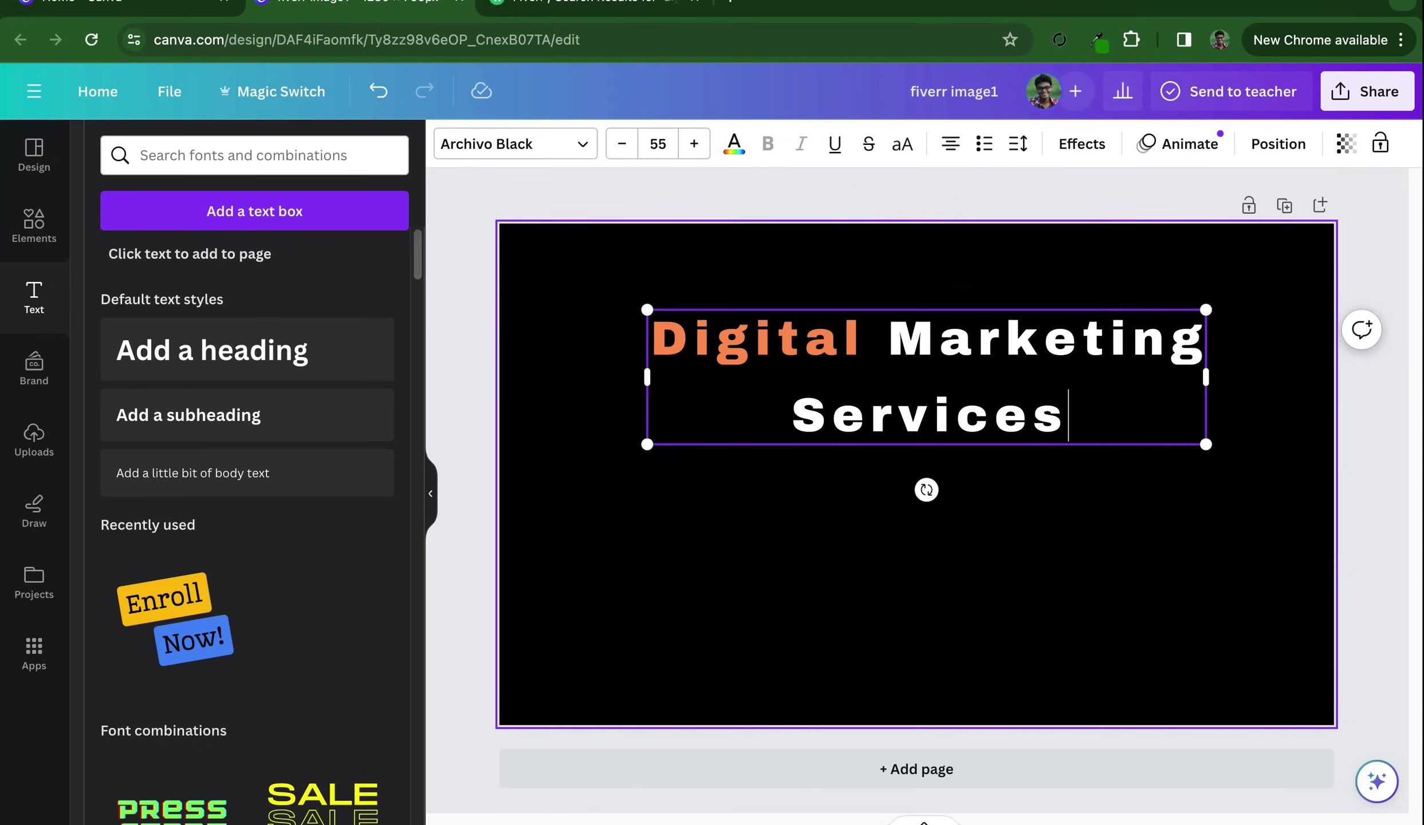
pyautogui.press('Escape')
pyautogui.press('Escape')
pyautogui.press('Tab')
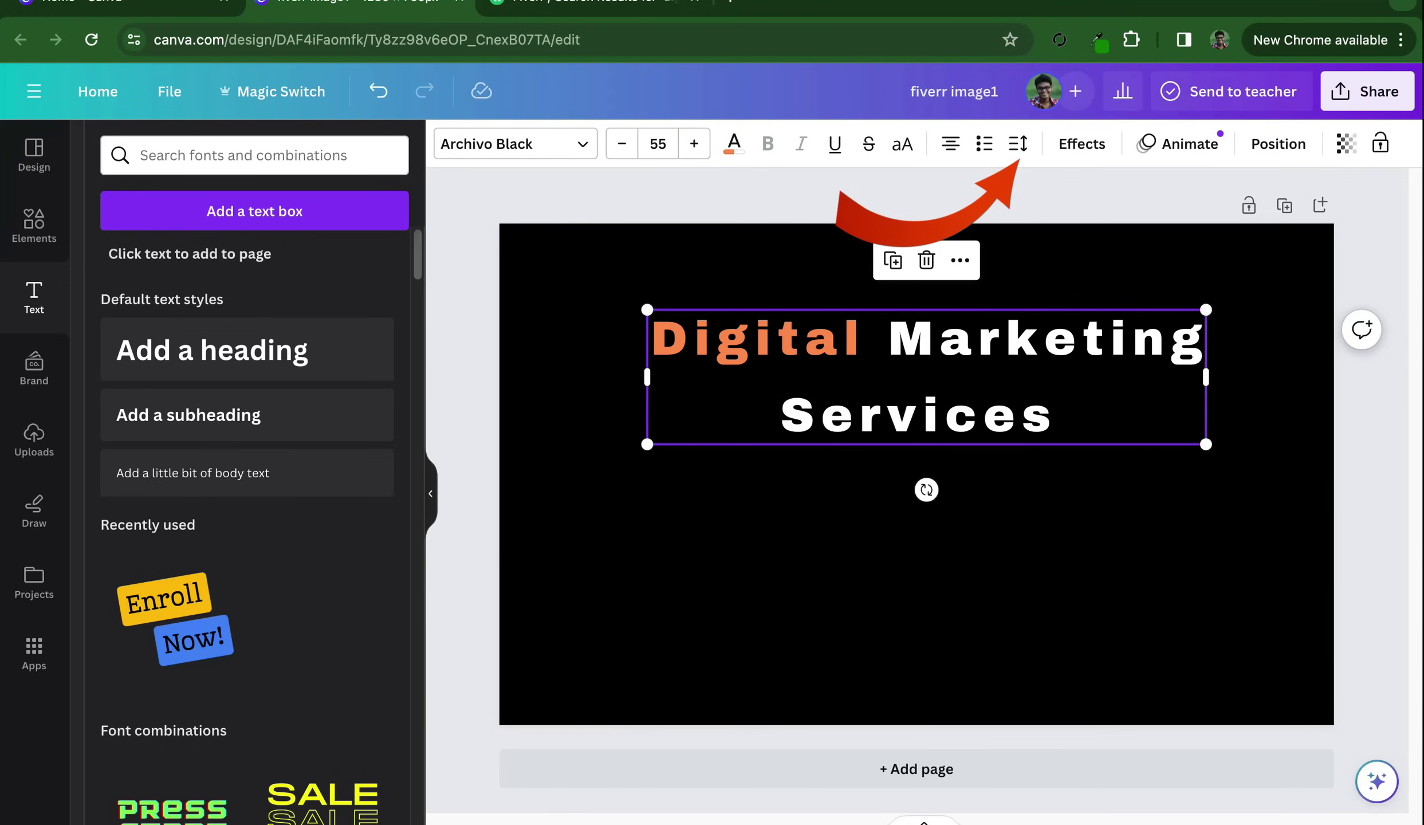
pyautogui.press('Return')
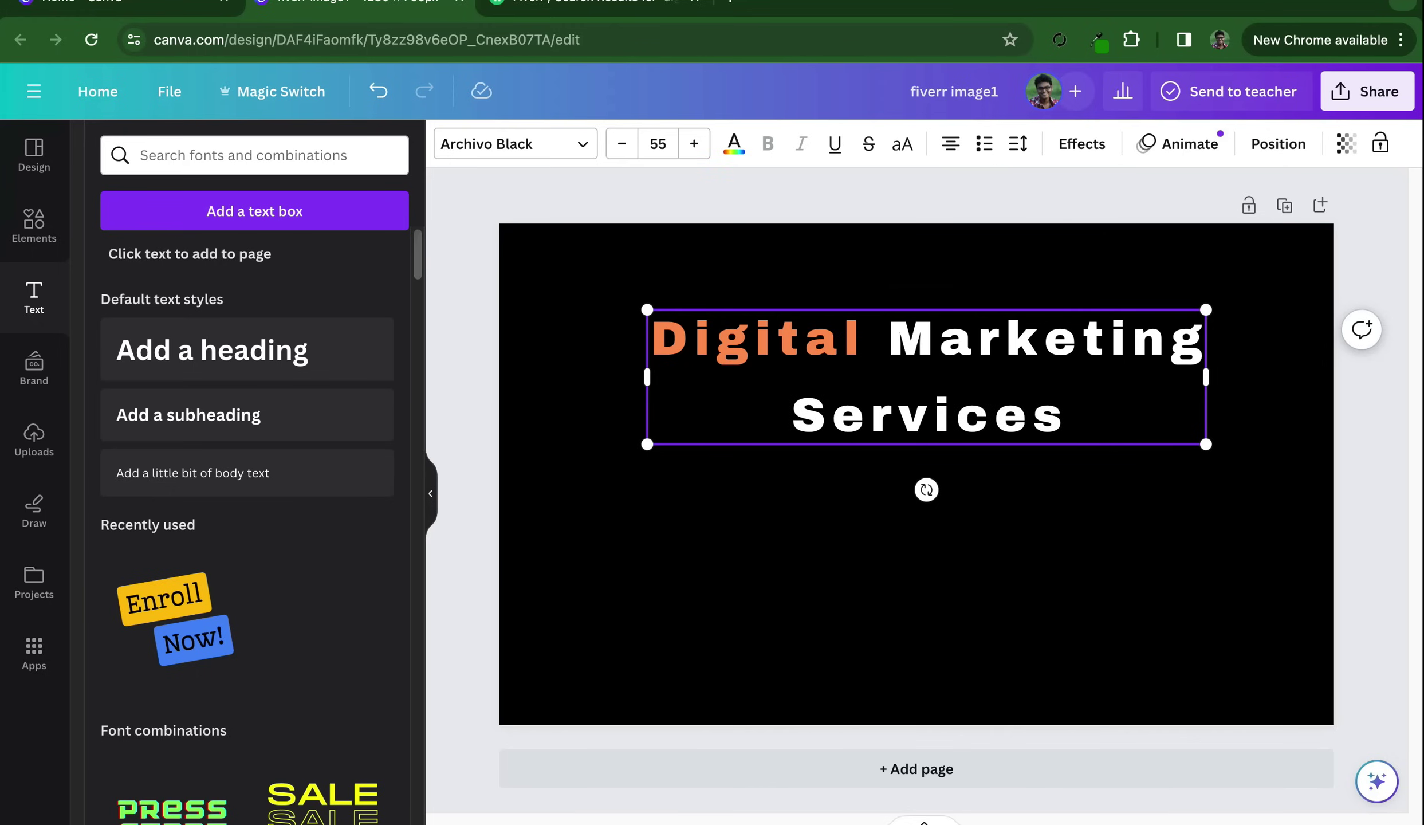
pyautogui.press('Escape')
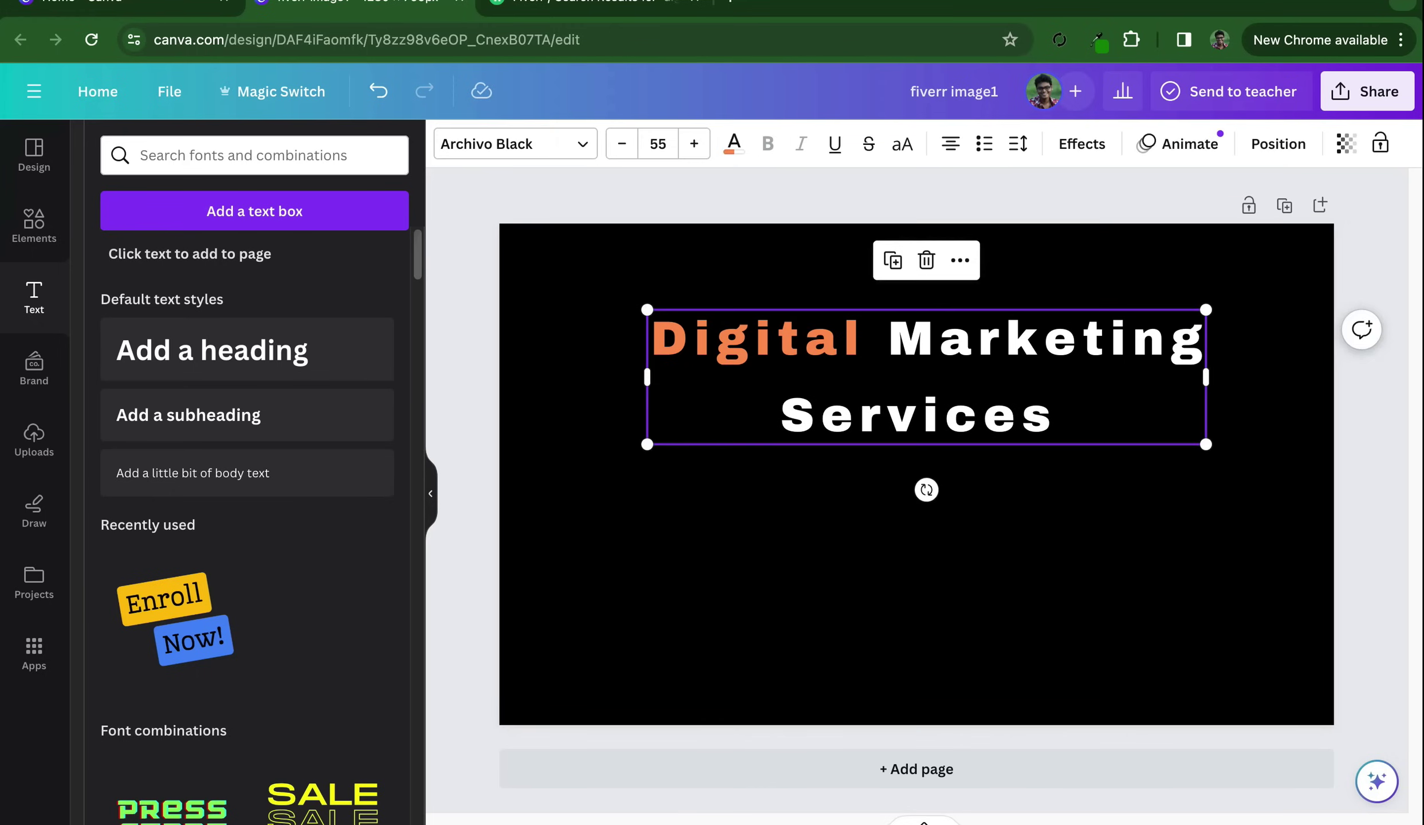
pyautogui.press('Return')
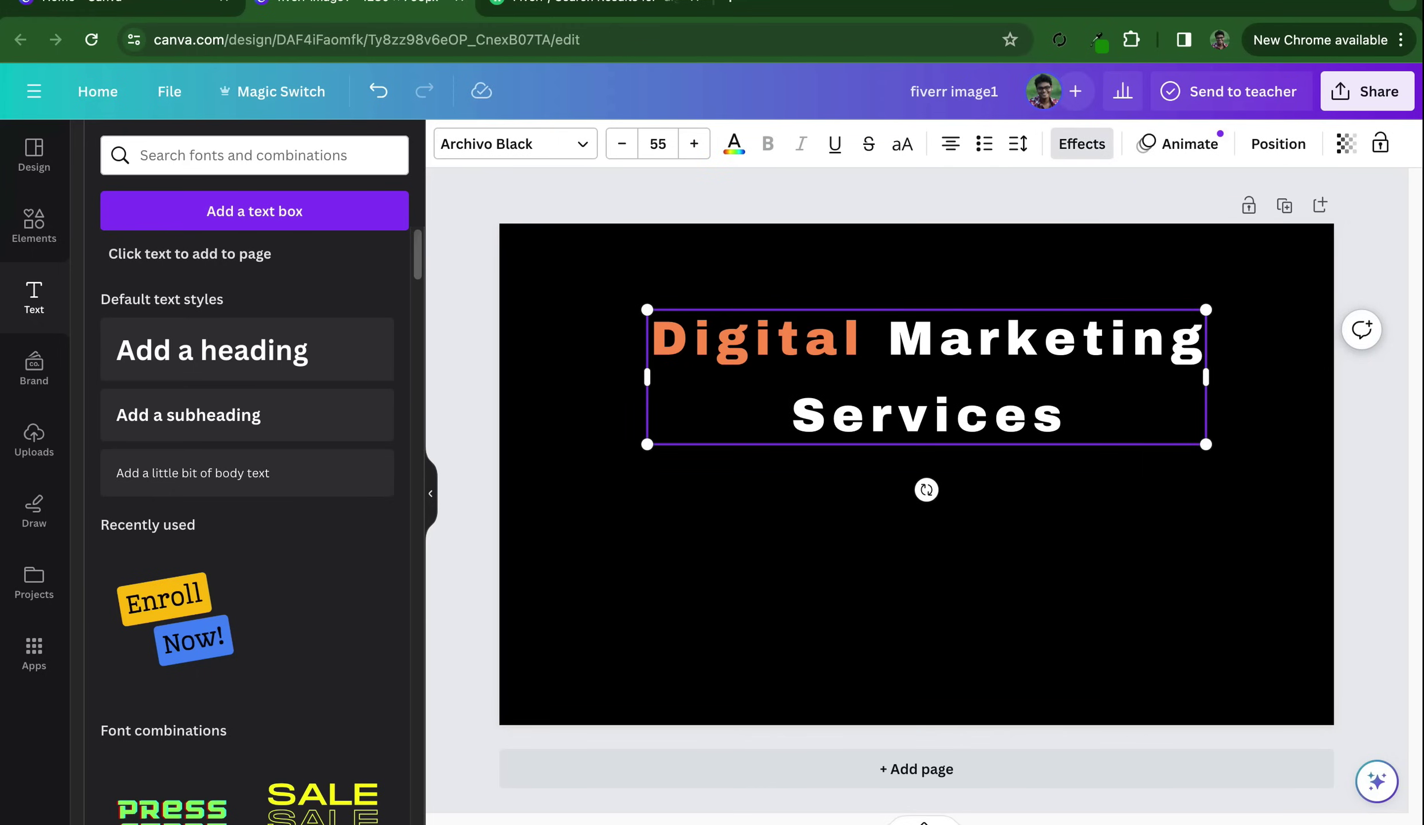
# Try the Splice effect on the headline, increasing its thickness and offset
pyautogui.click(1082, 144)
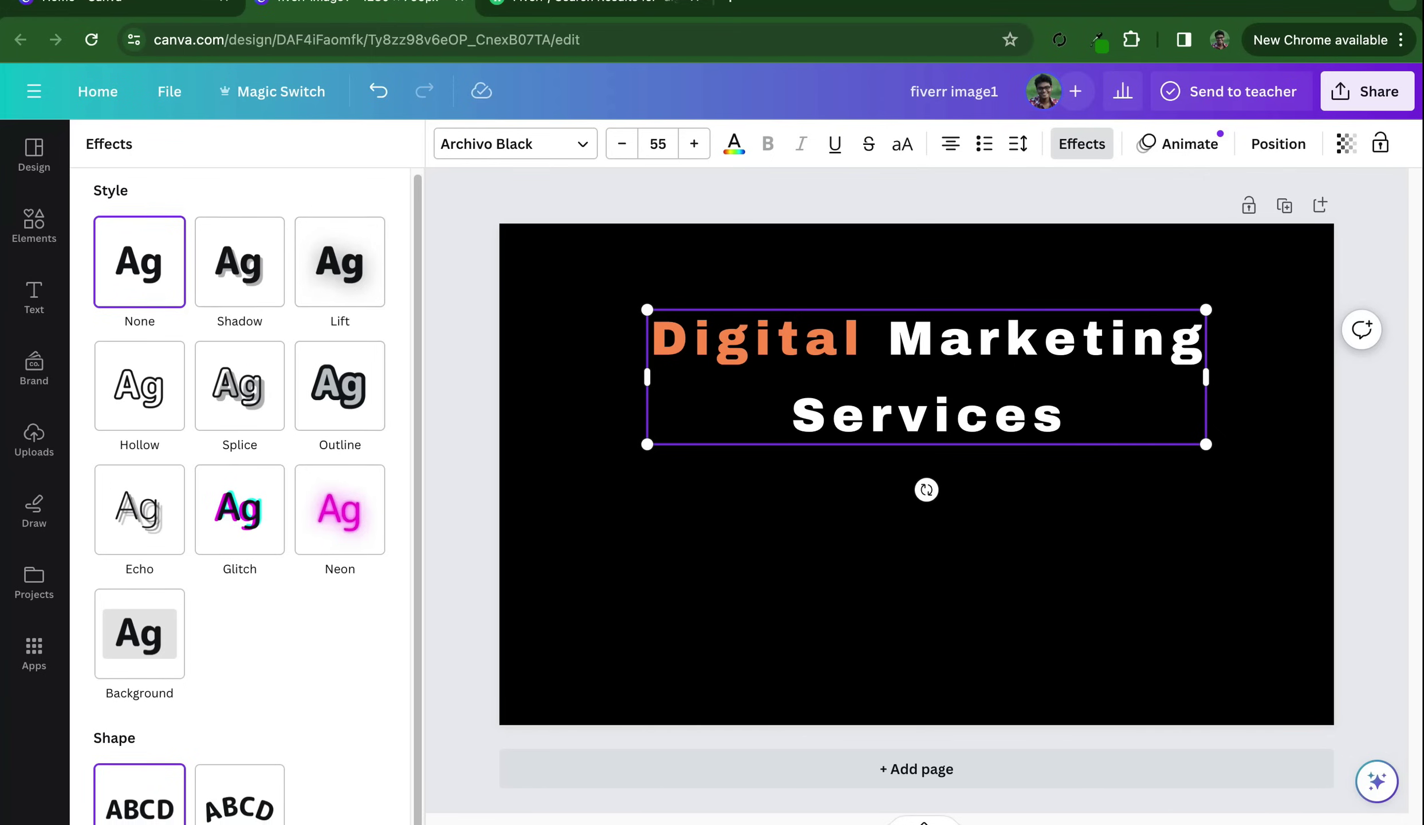
pyautogui.scroll(-1, 256, 495)
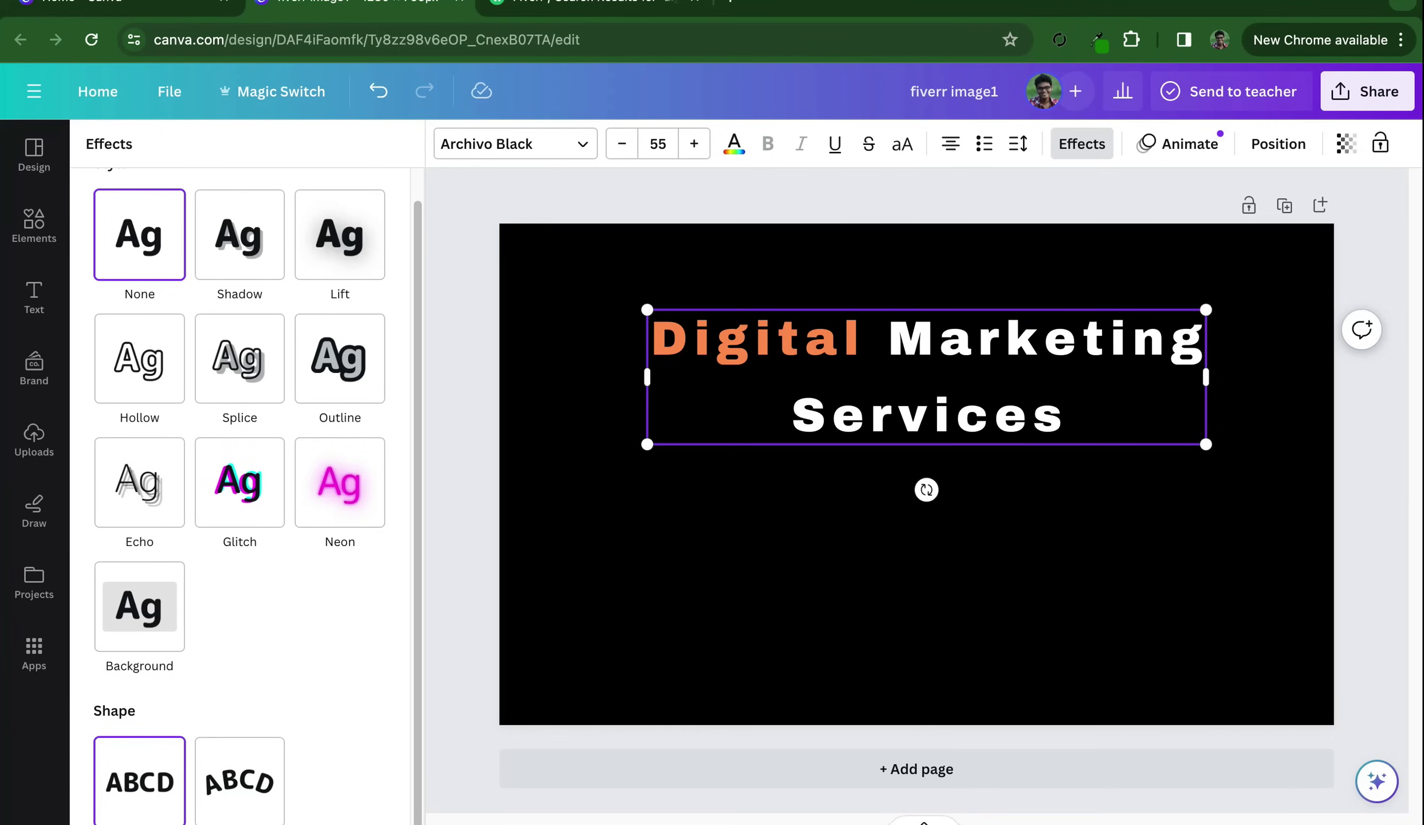
pyautogui.click(240, 358)
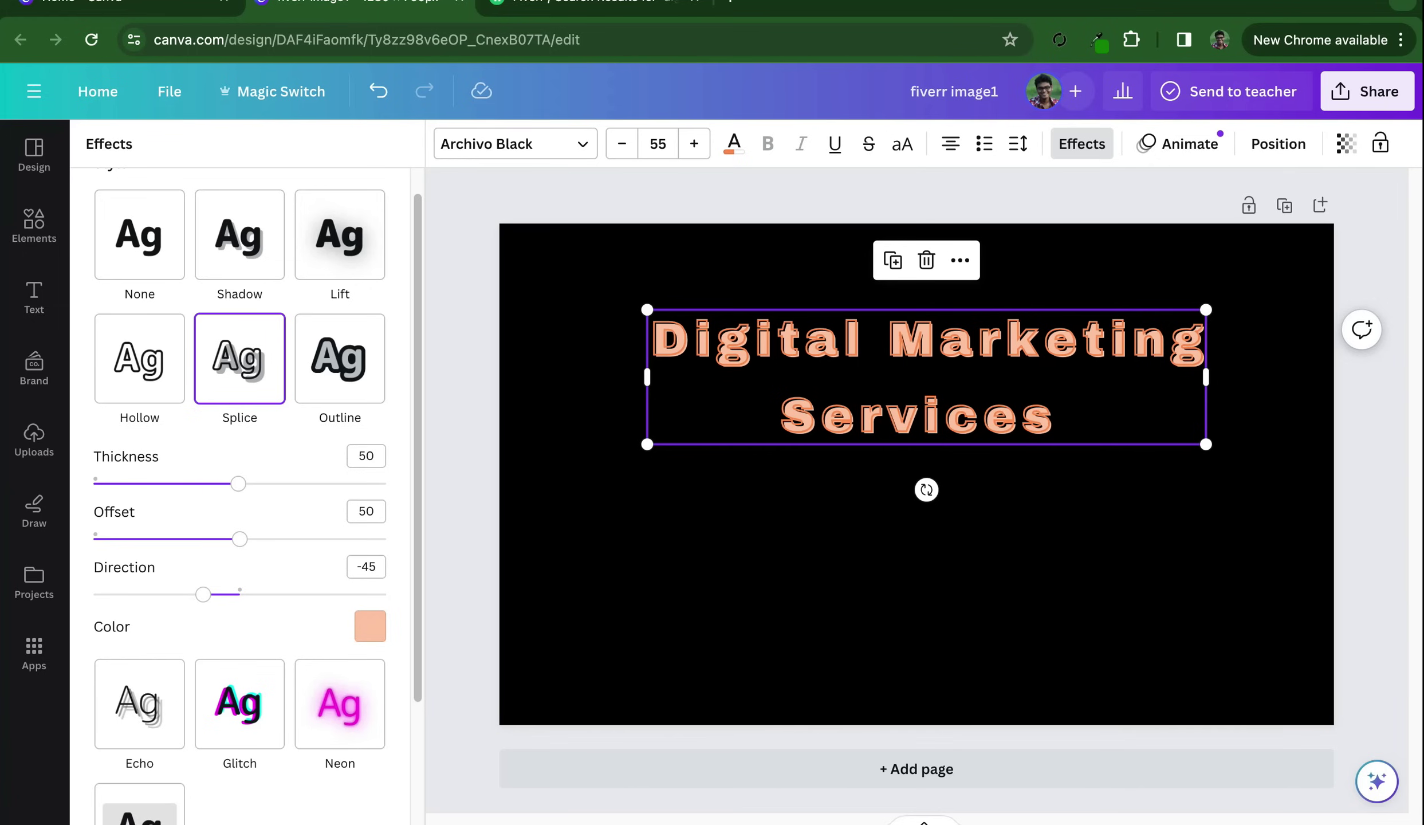
pyautogui.moveTo(238, 483); pyautogui.dragTo(259, 483)
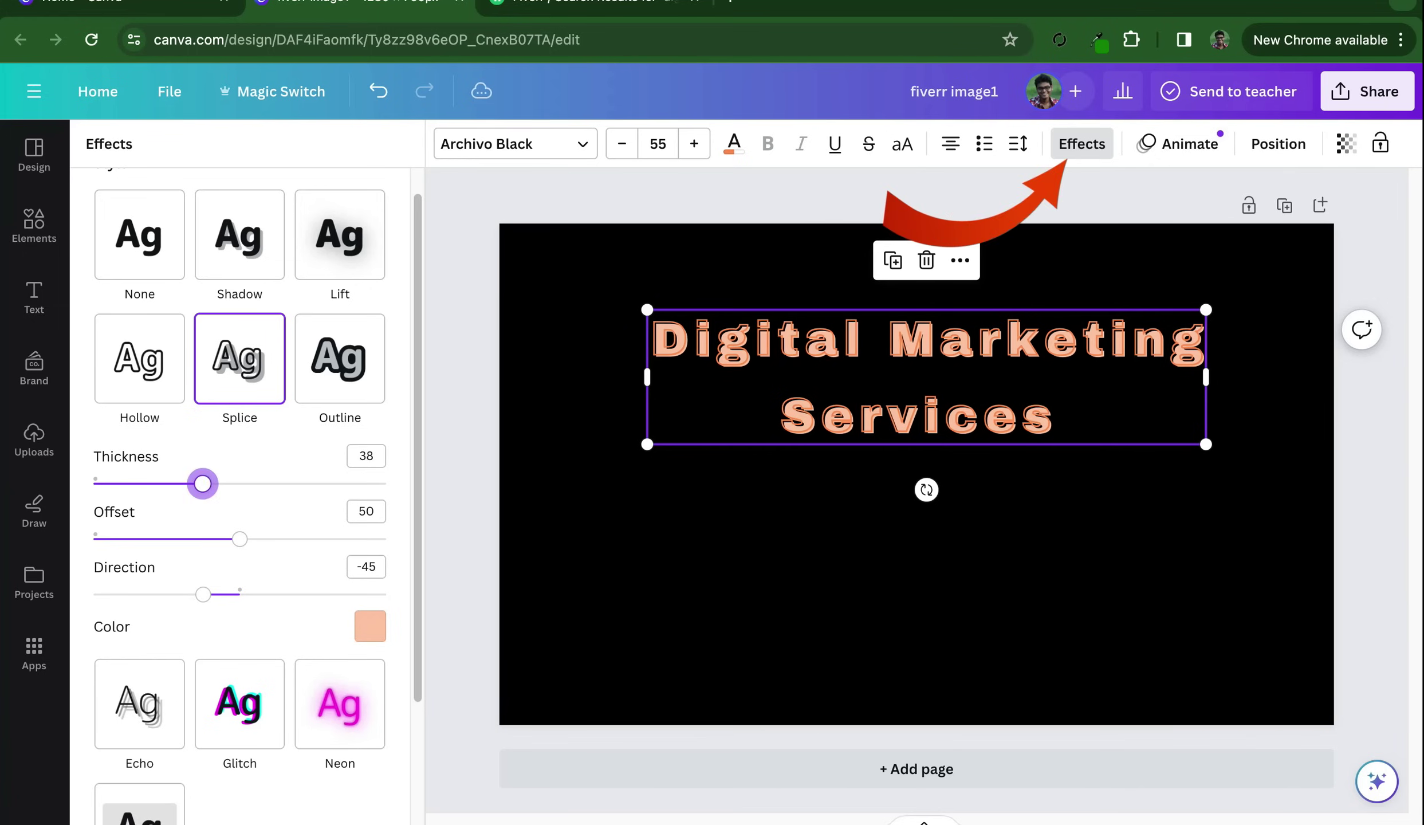
pyautogui.moveTo(240, 539)
pyautogui.mouseDown()
pyautogui.moveTo(216, 539)
pyautogui.moveTo(262, 538)
pyautogui.mouseUp()
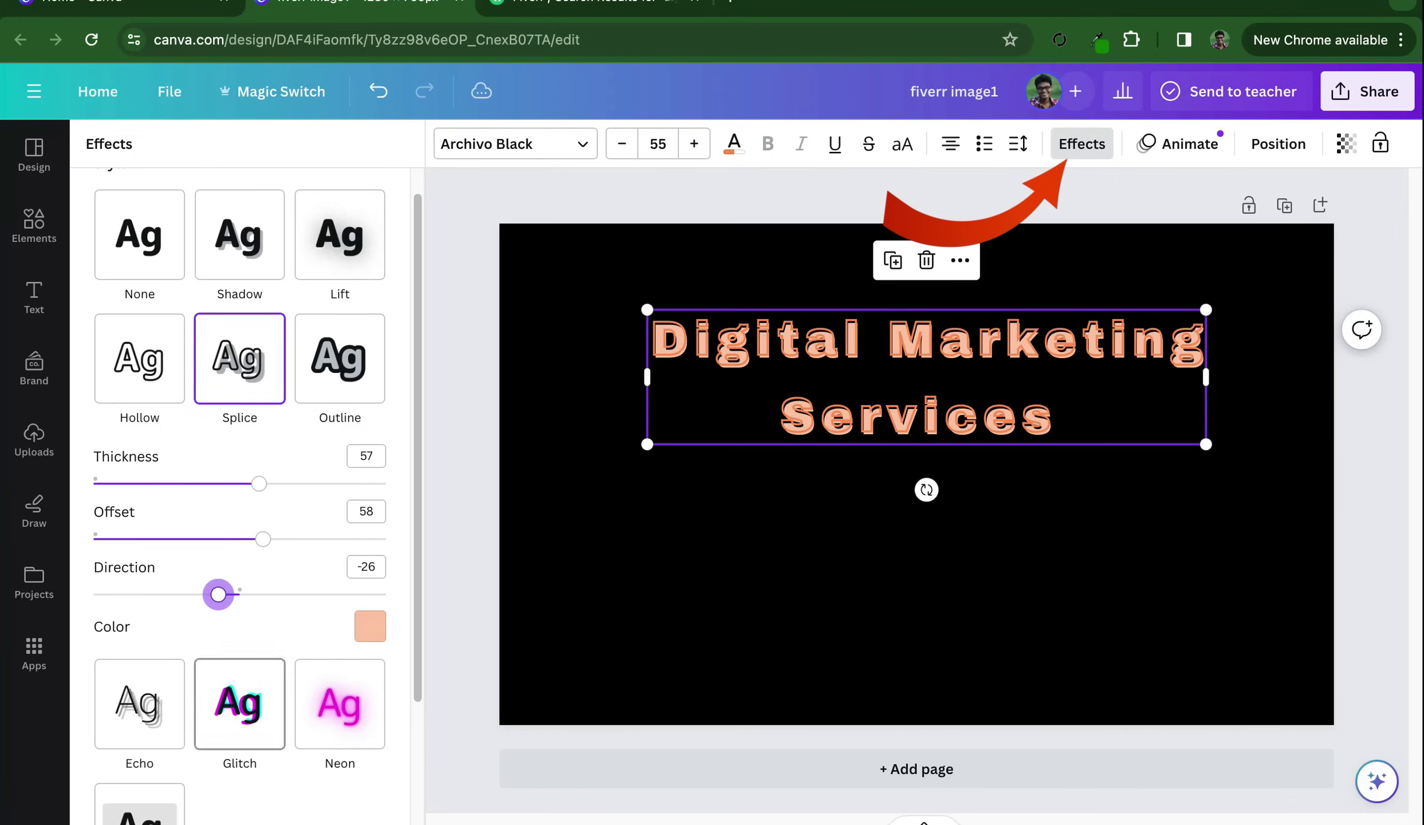
# Try Neon, then settle on the Lift effect with intensity raised to 78
pyautogui.click(339, 703)
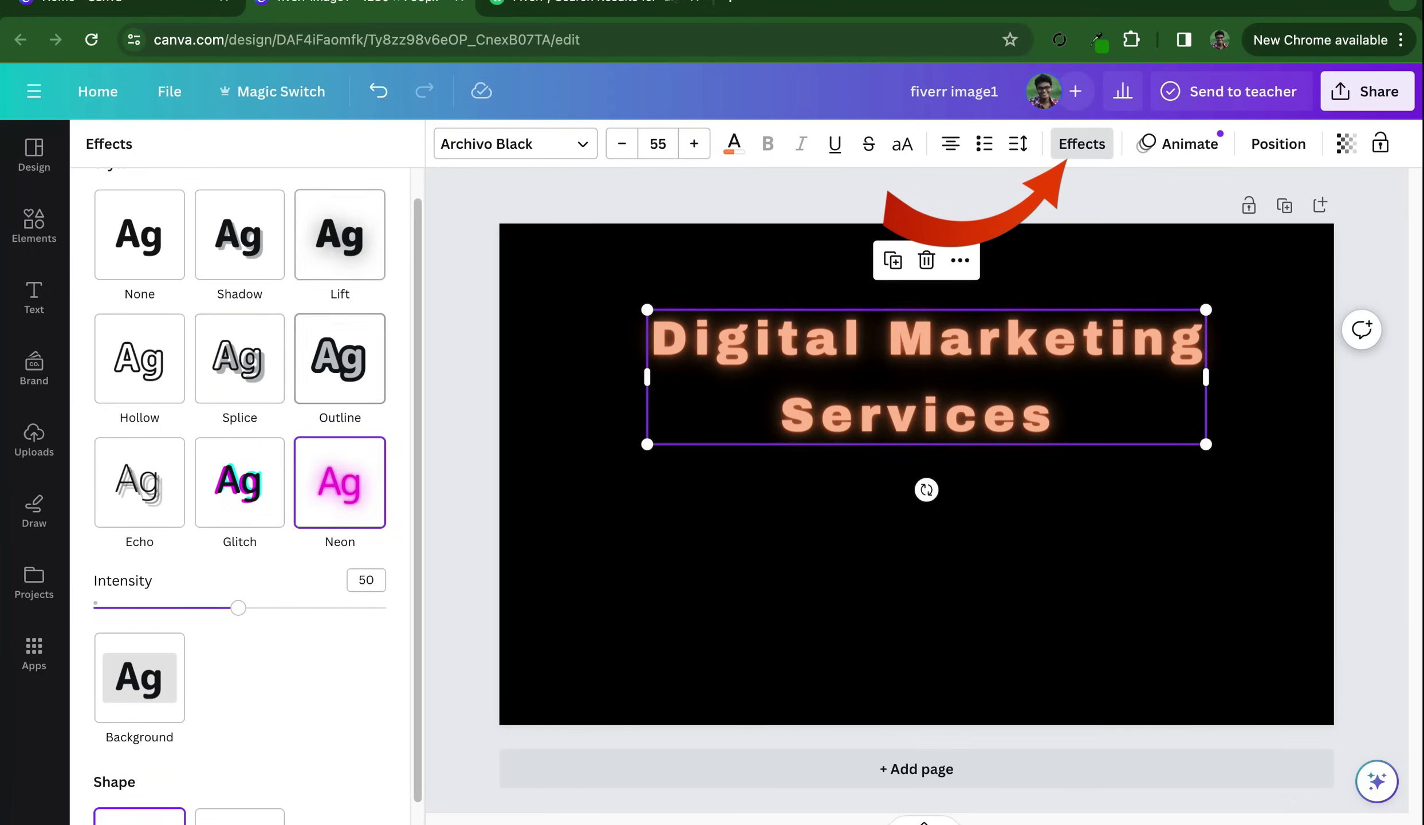
pyautogui.click(339, 234)
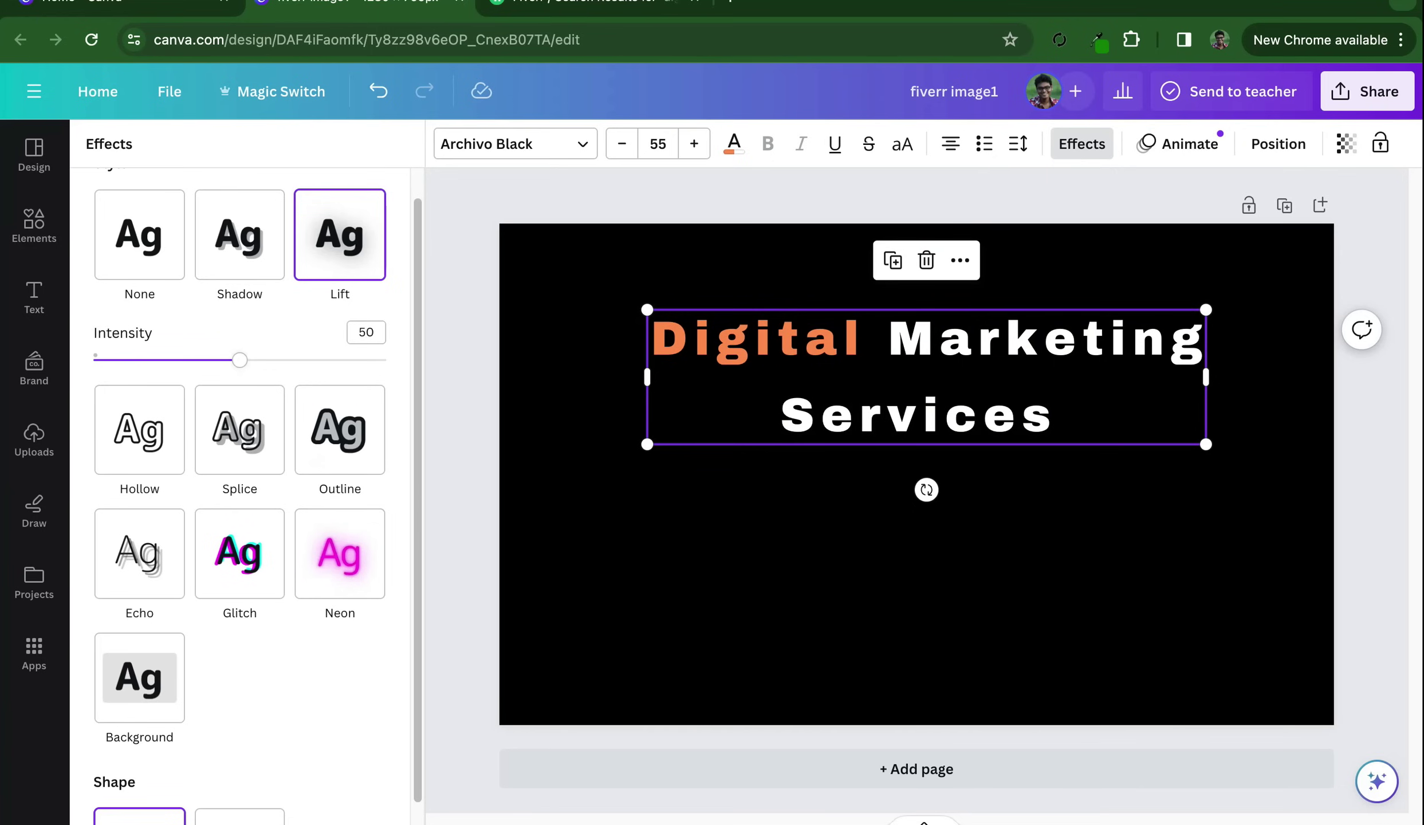
pyautogui.moveTo(239, 360); pyautogui.dragTo(321, 359)
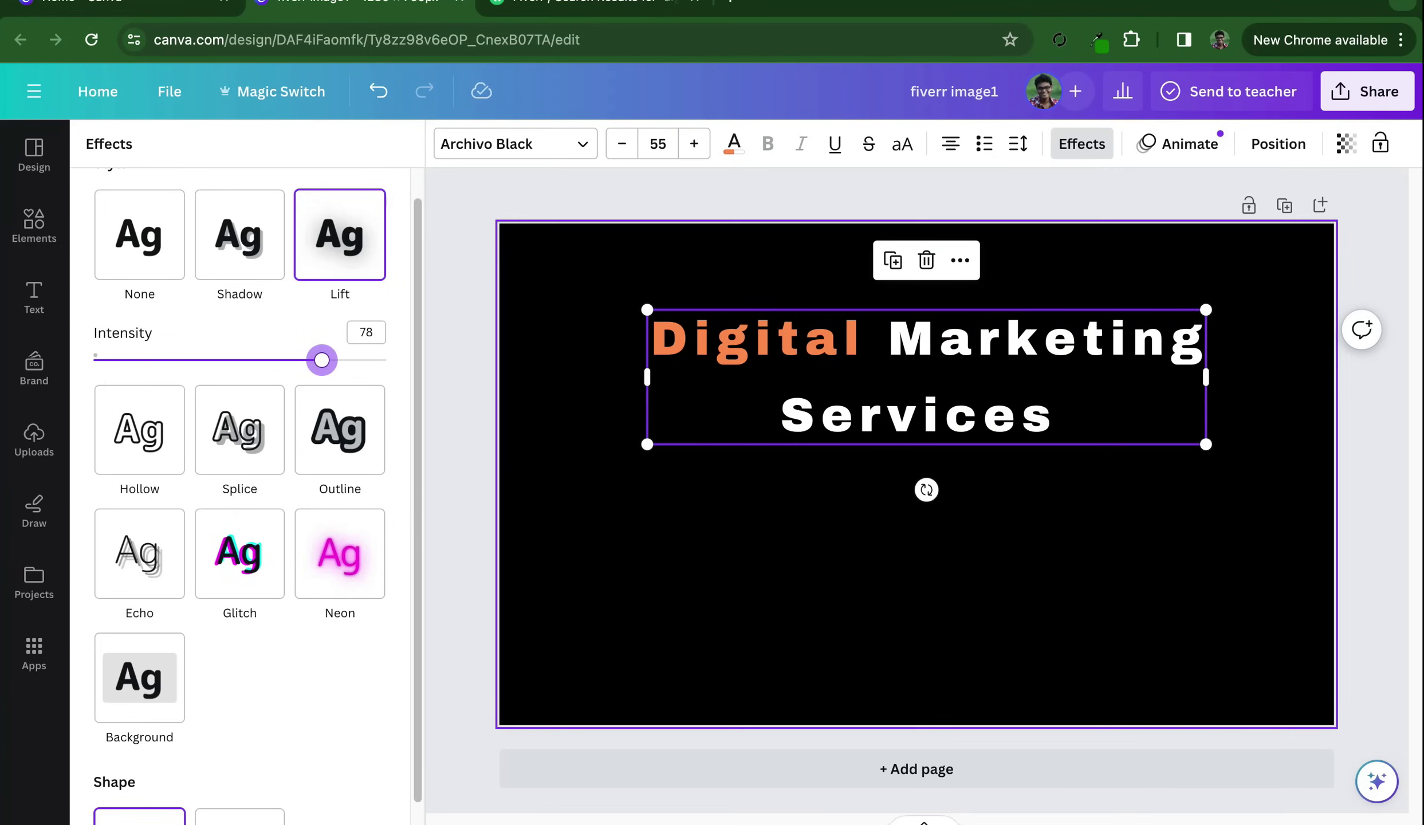
pyautogui.press('Escape')
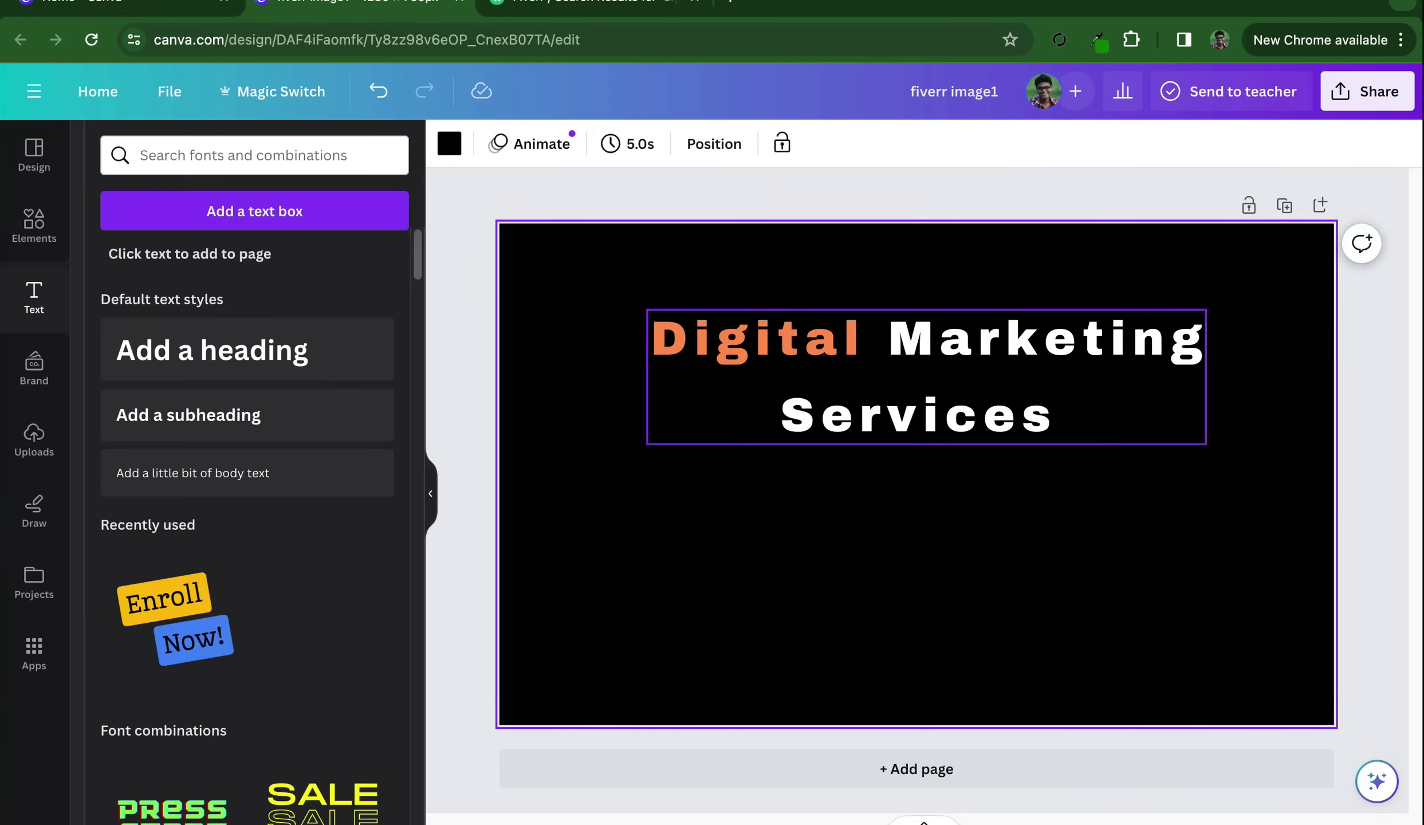
# Try Outline, Splice and Curve effects on the headline, then straighten it back
pyautogui.moveTo(928, 383); pyautogui.dragTo(930, 386)
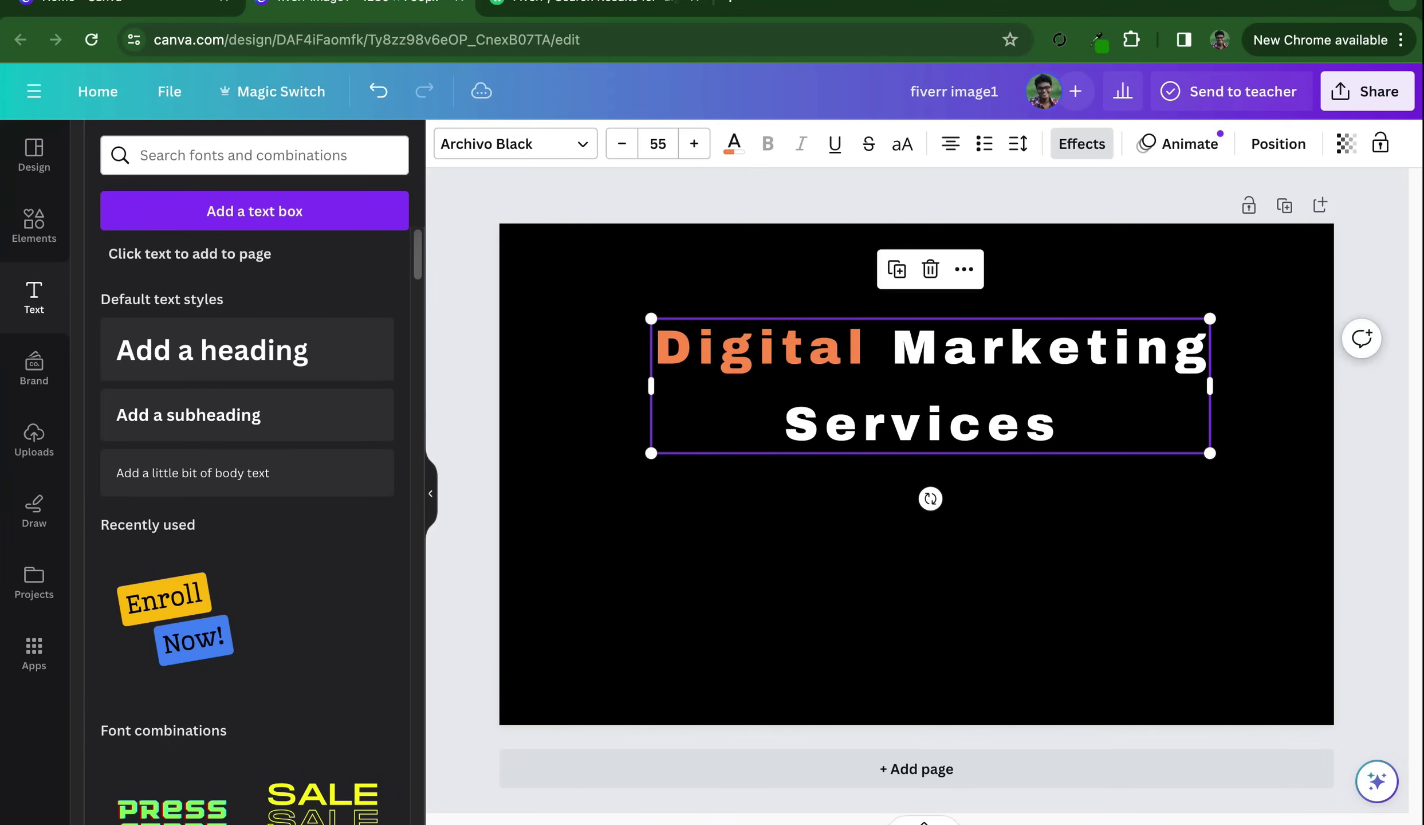
pyautogui.click(1082, 143)
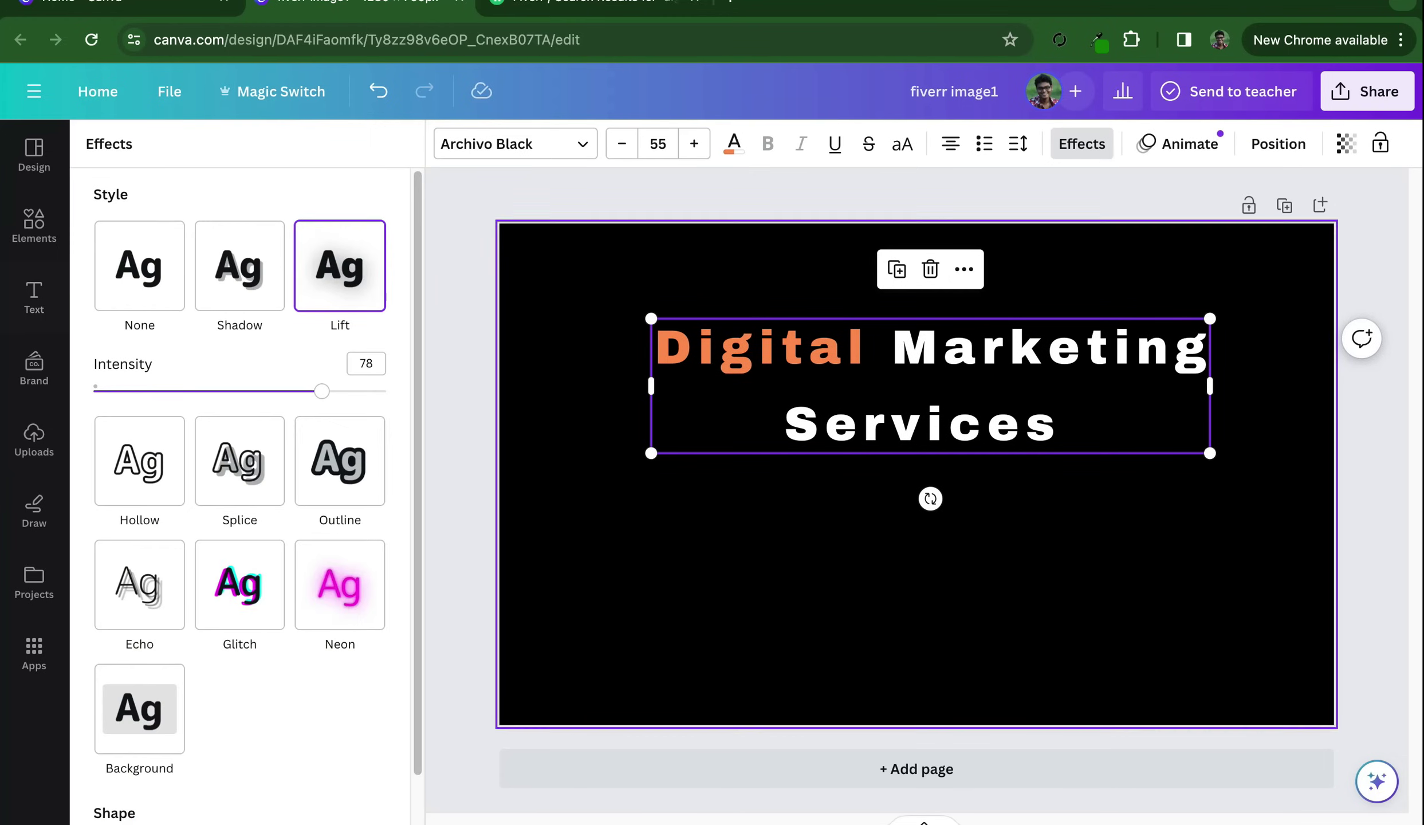
pyautogui.click(339, 461)
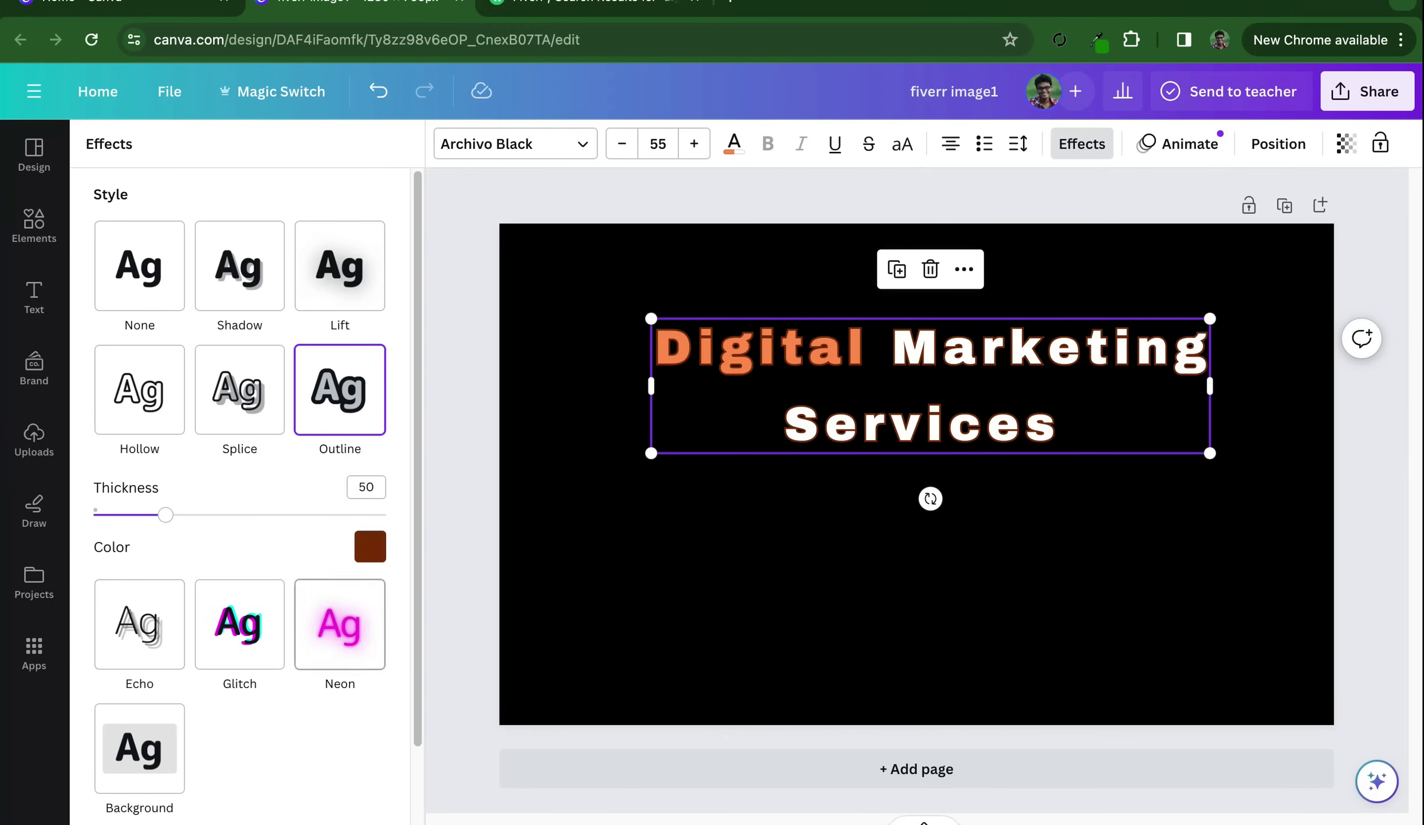
pyautogui.click(239, 389)
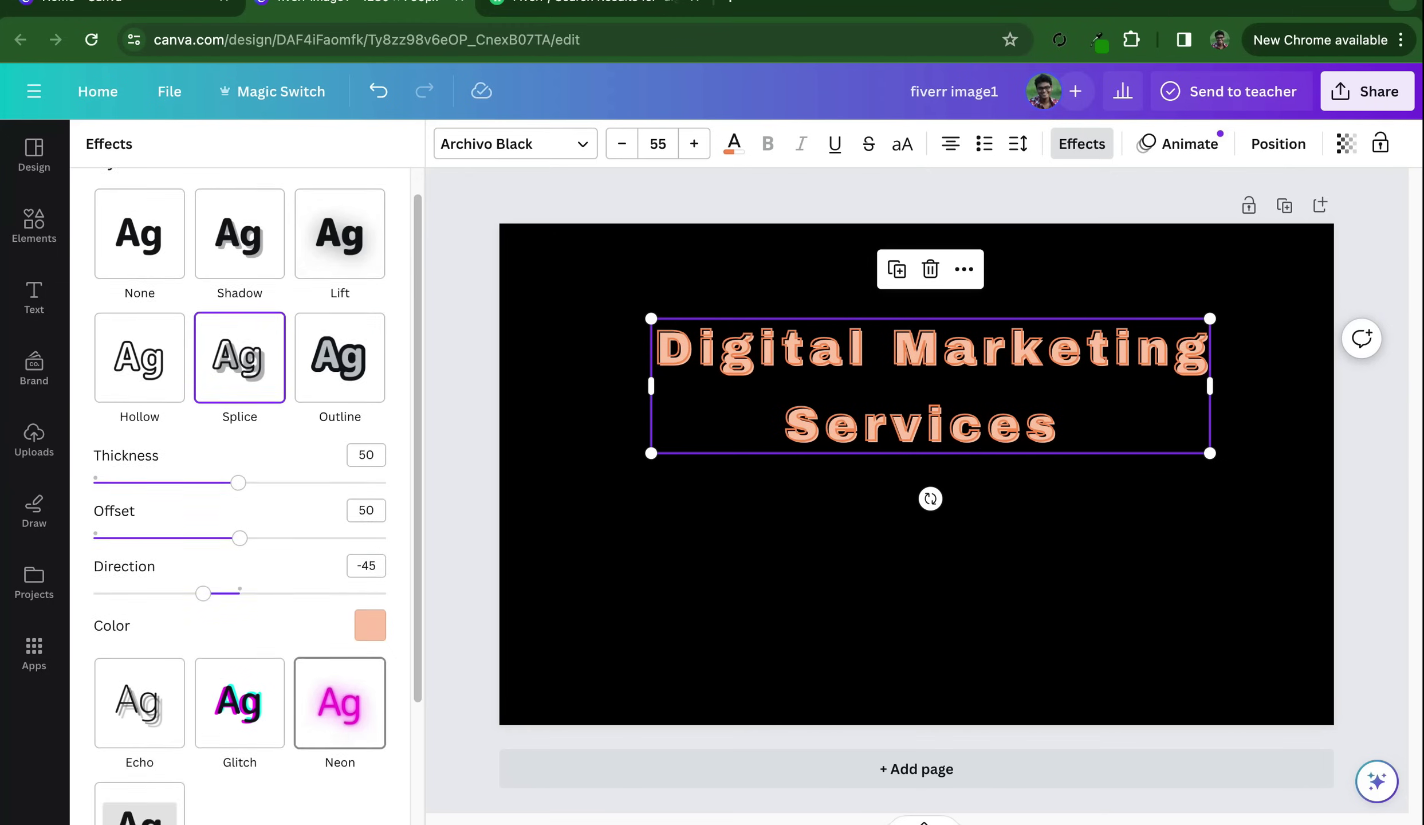
pyautogui.scroll(-5, 339, 482)
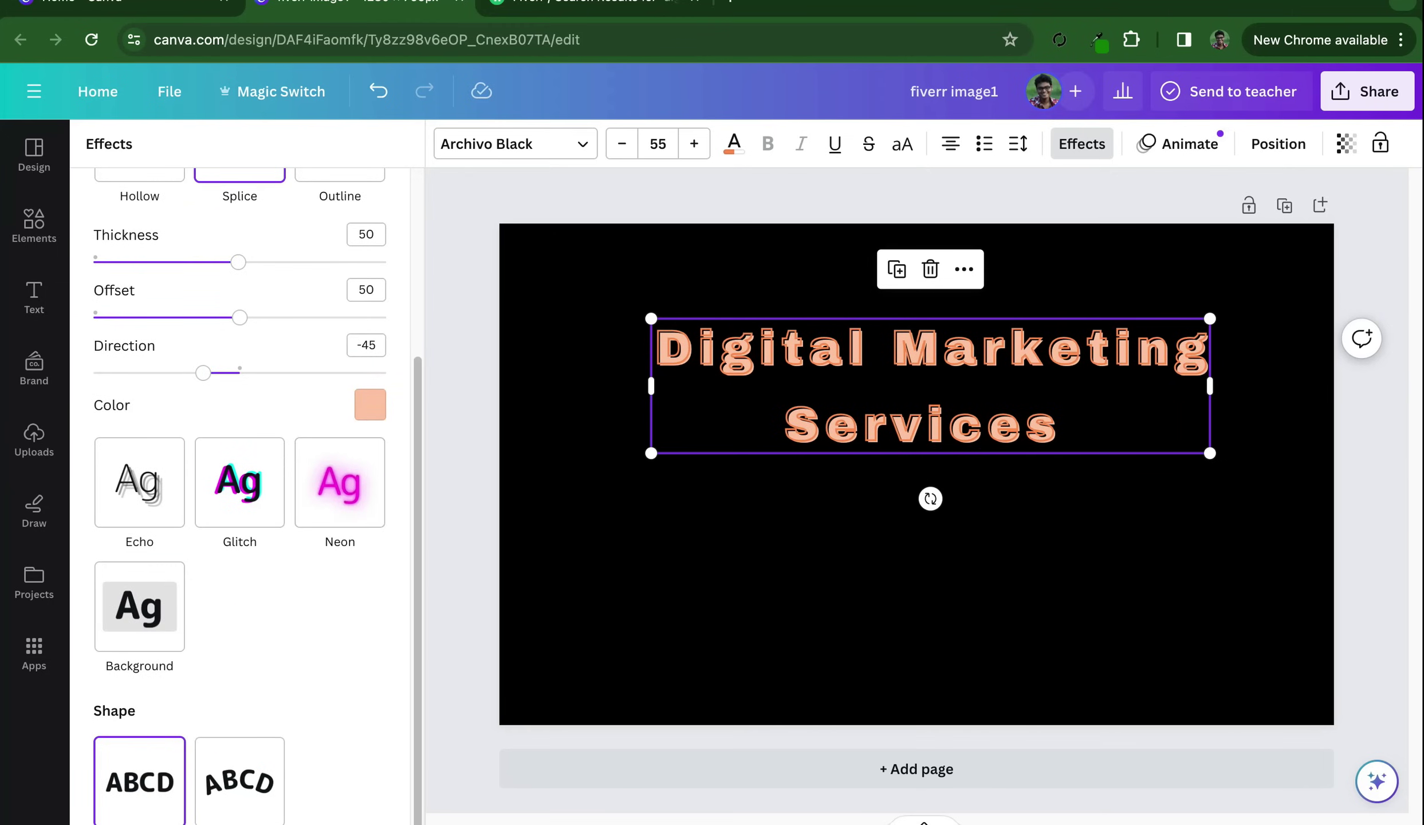
pyautogui.scroll(3, 240, 779)
pyautogui.scroll(-3, 239, 778)
pyautogui.click(240, 779)
pyautogui.click(139, 782)
# Apply a Background effect, trying black and white before choosing purple
pyautogui.click(139, 606)
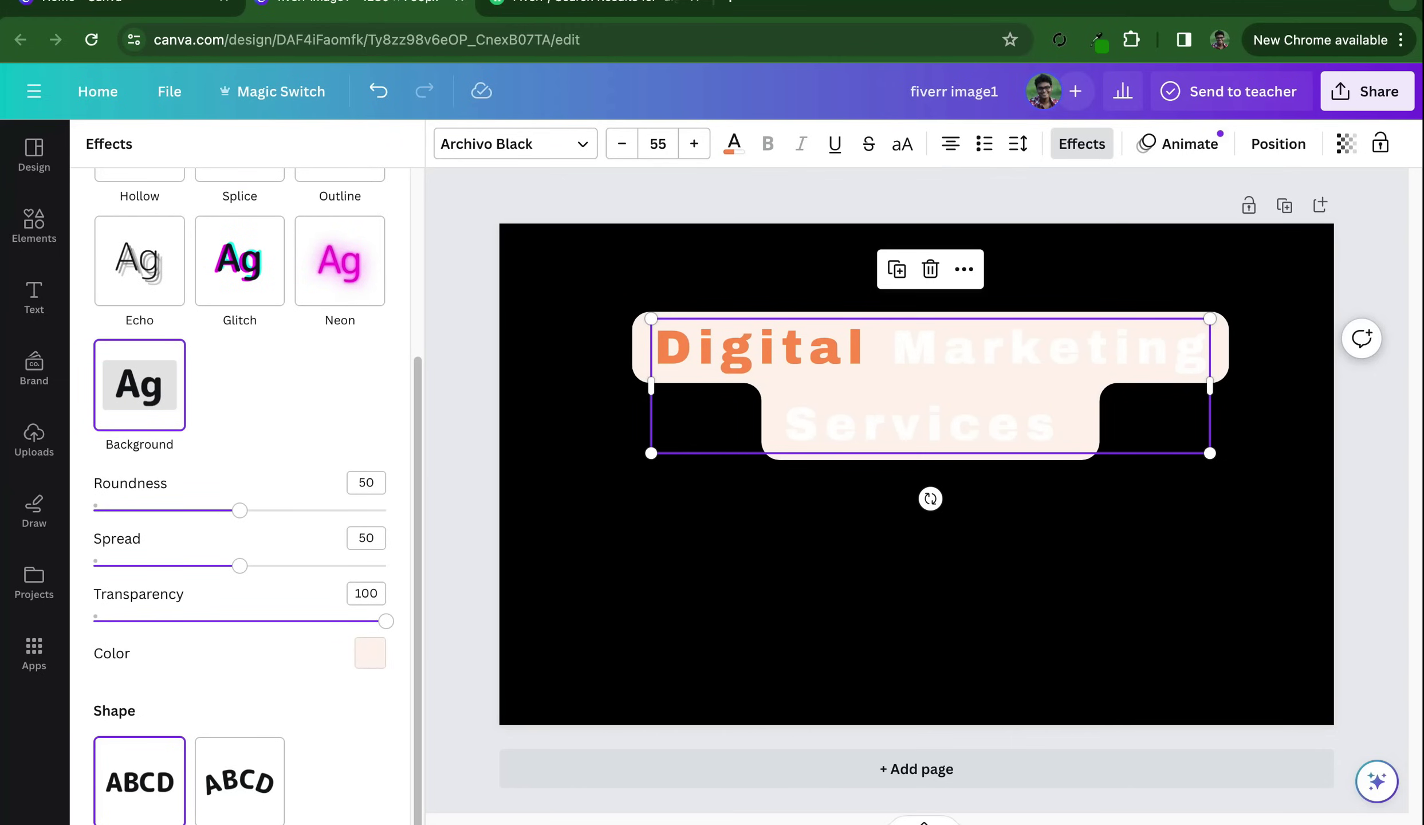
pyautogui.click(370, 653)
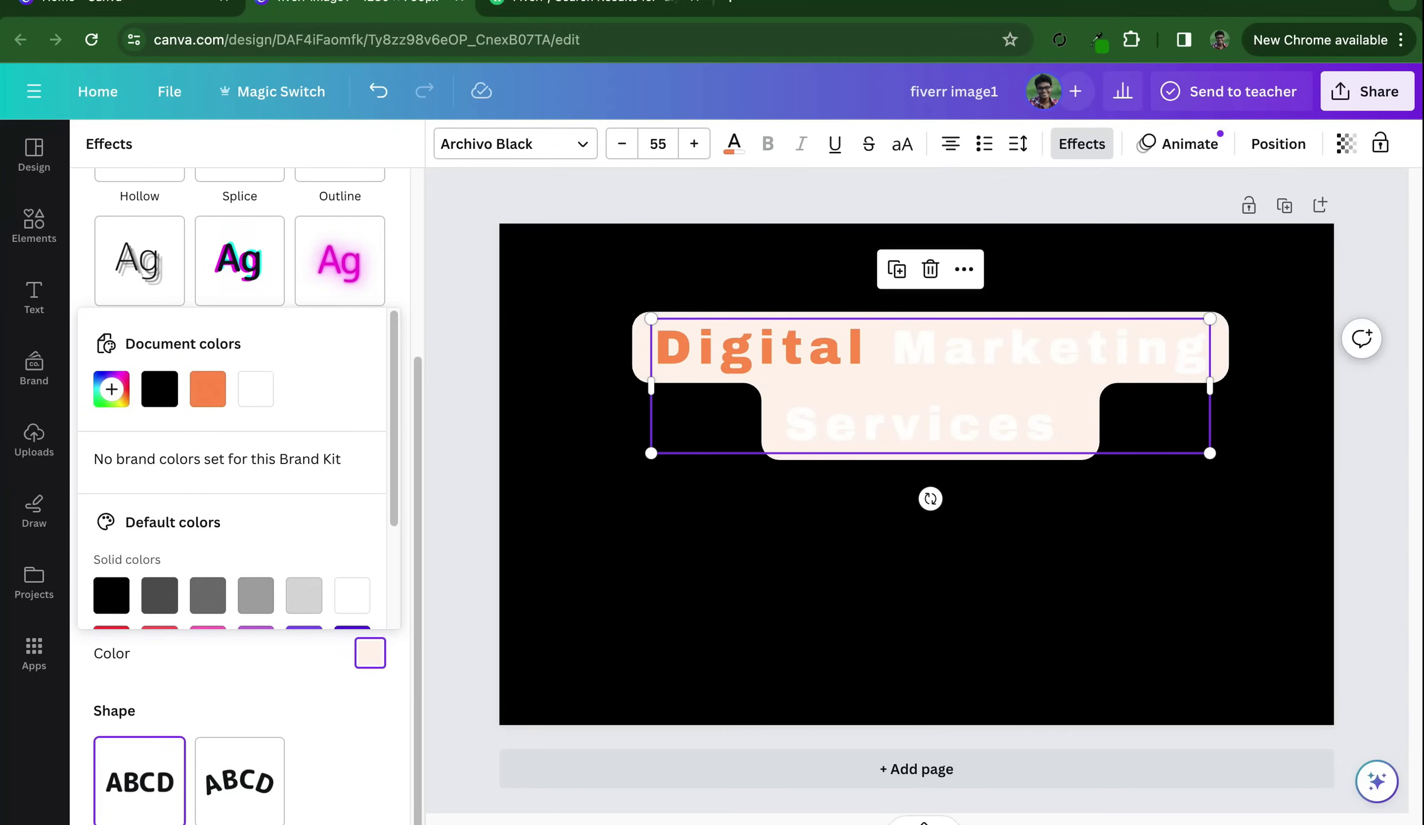
pyautogui.click(111, 594)
pyautogui.click(352, 595)
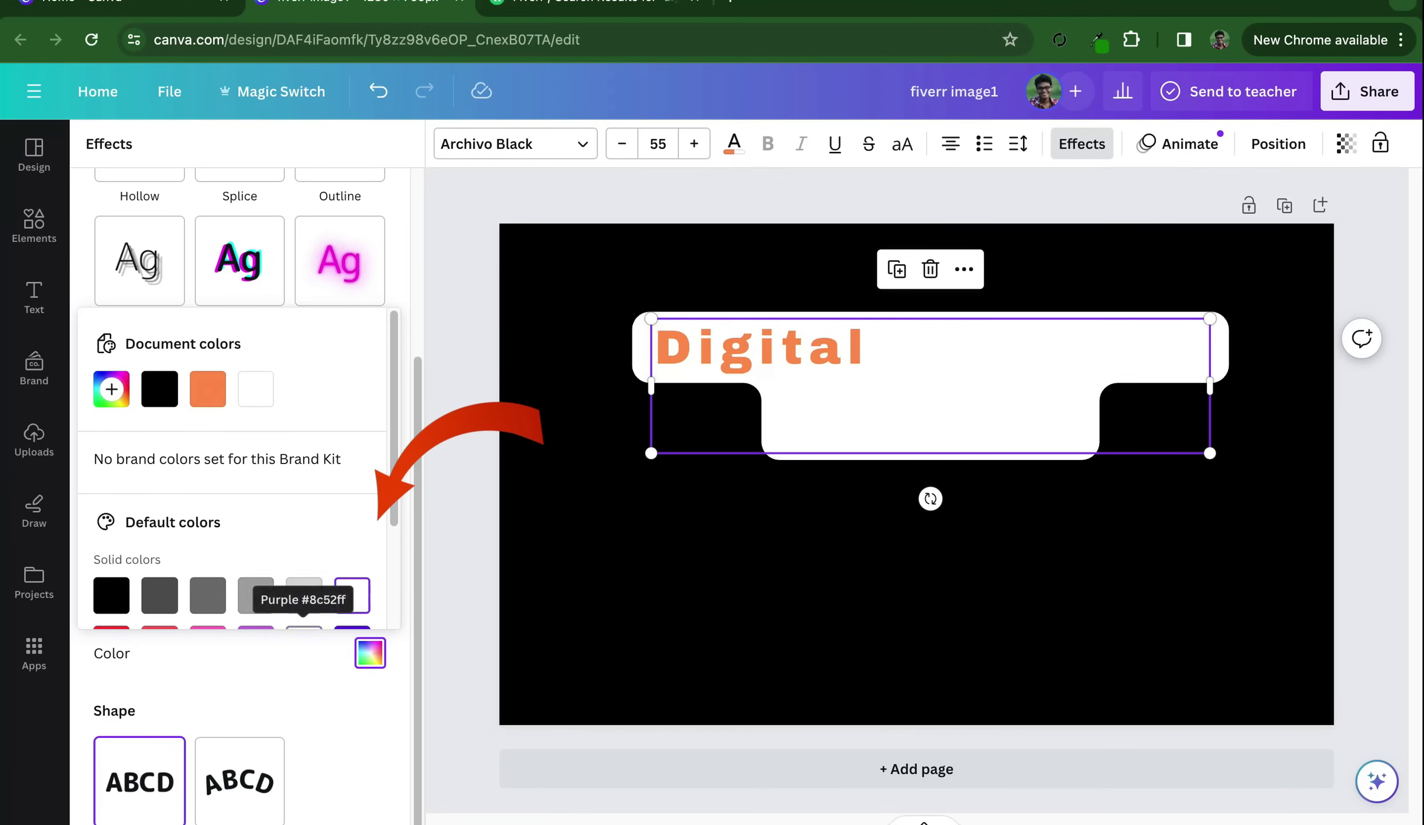
pyautogui.click(303, 628)
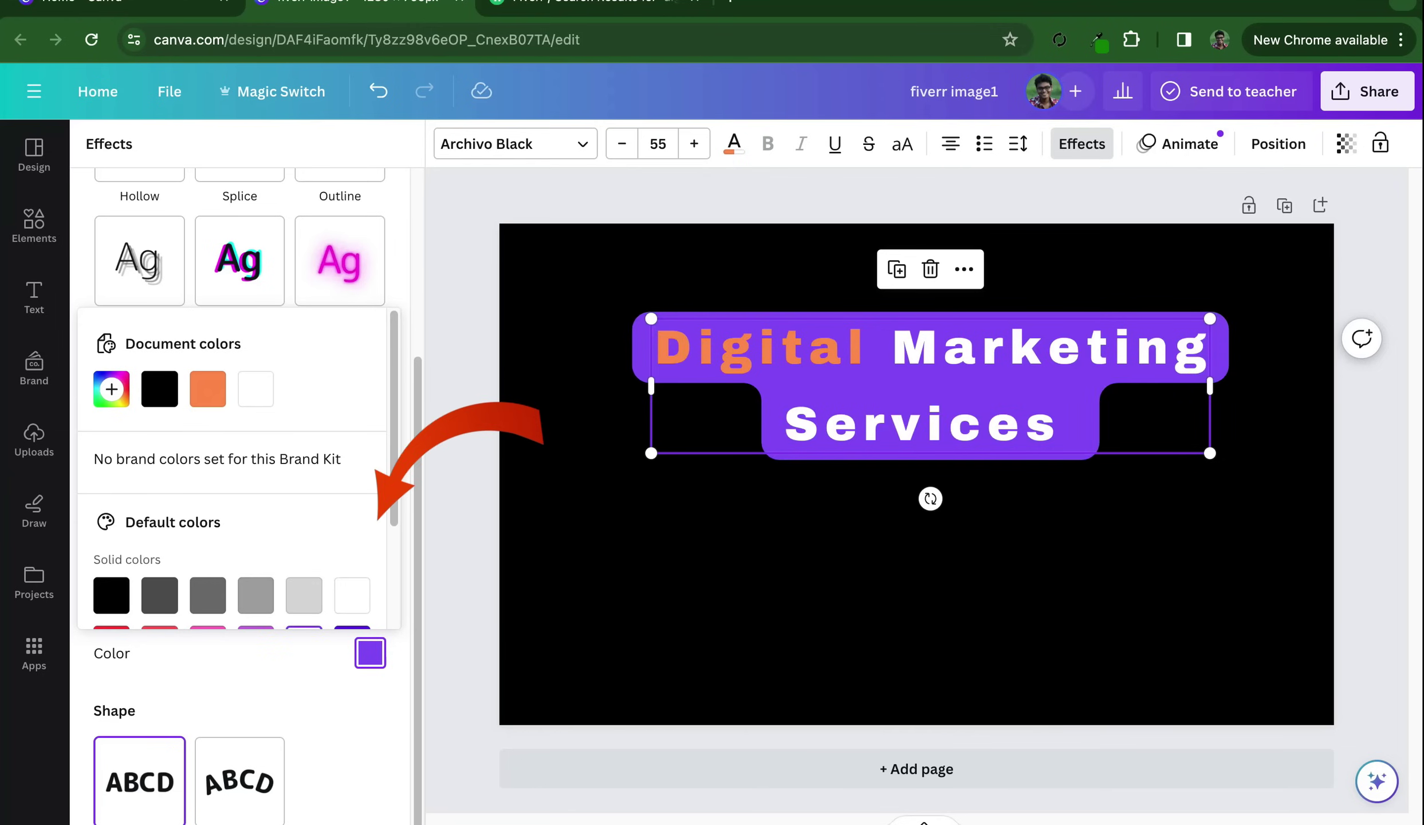
pyautogui.press('Escape')
pyautogui.press('Escape')
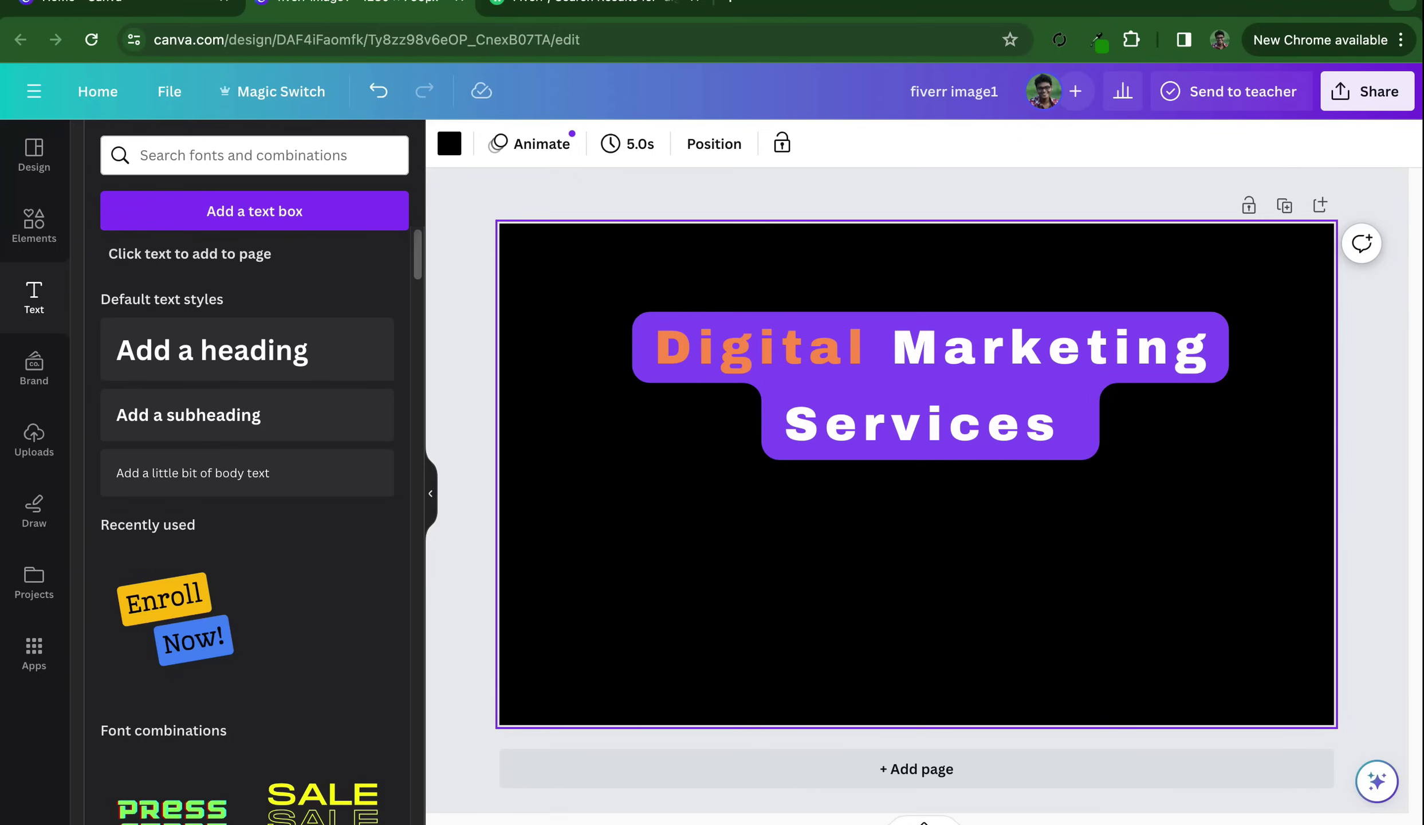
pyautogui.click(930, 401)
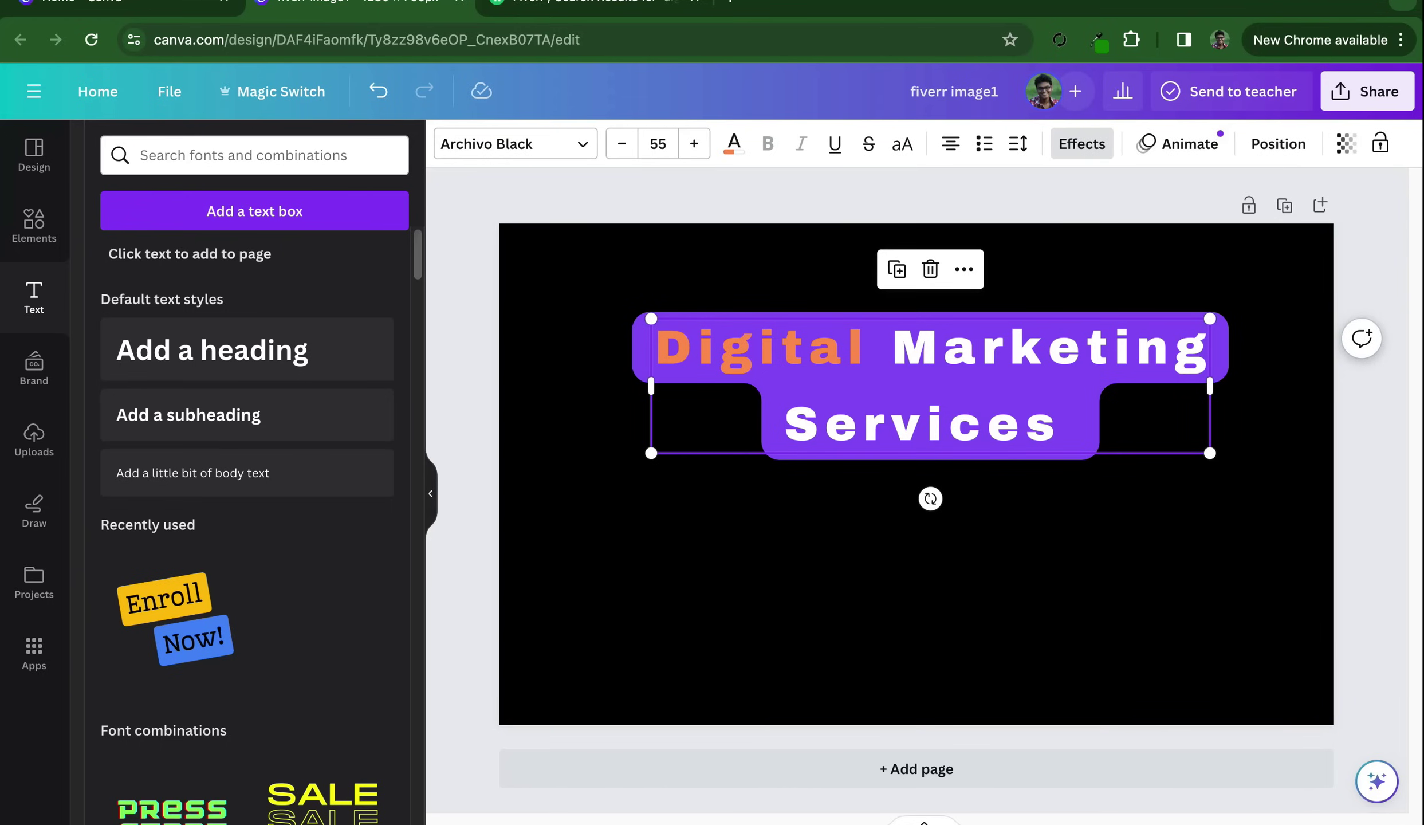
# Undo the purple background, nudge the headline, and try Lift then Outline effects
pyautogui.hotkey('ctrl', 'z')
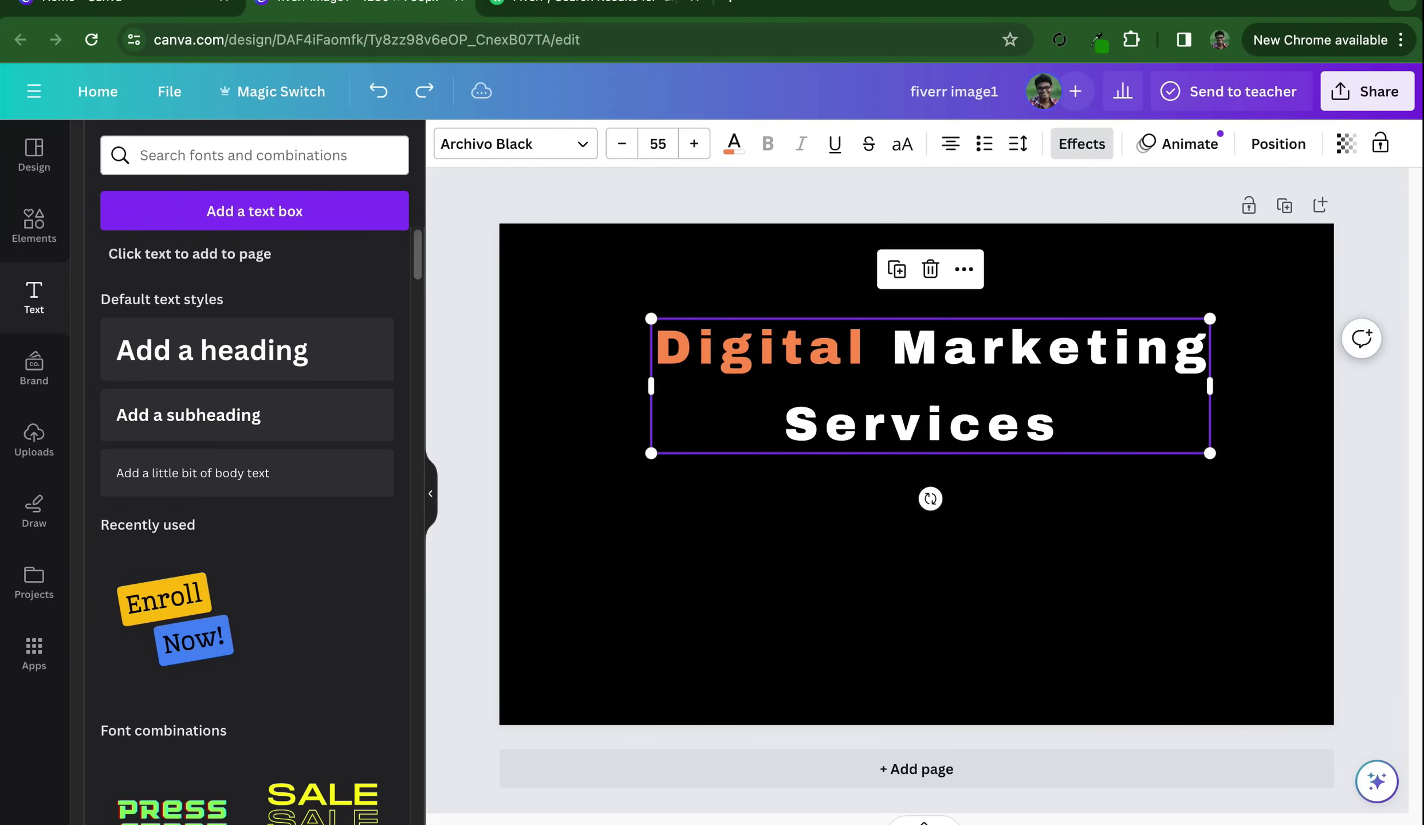
pyautogui.moveTo(931, 401); pyautogui.dragTo(957, 371)
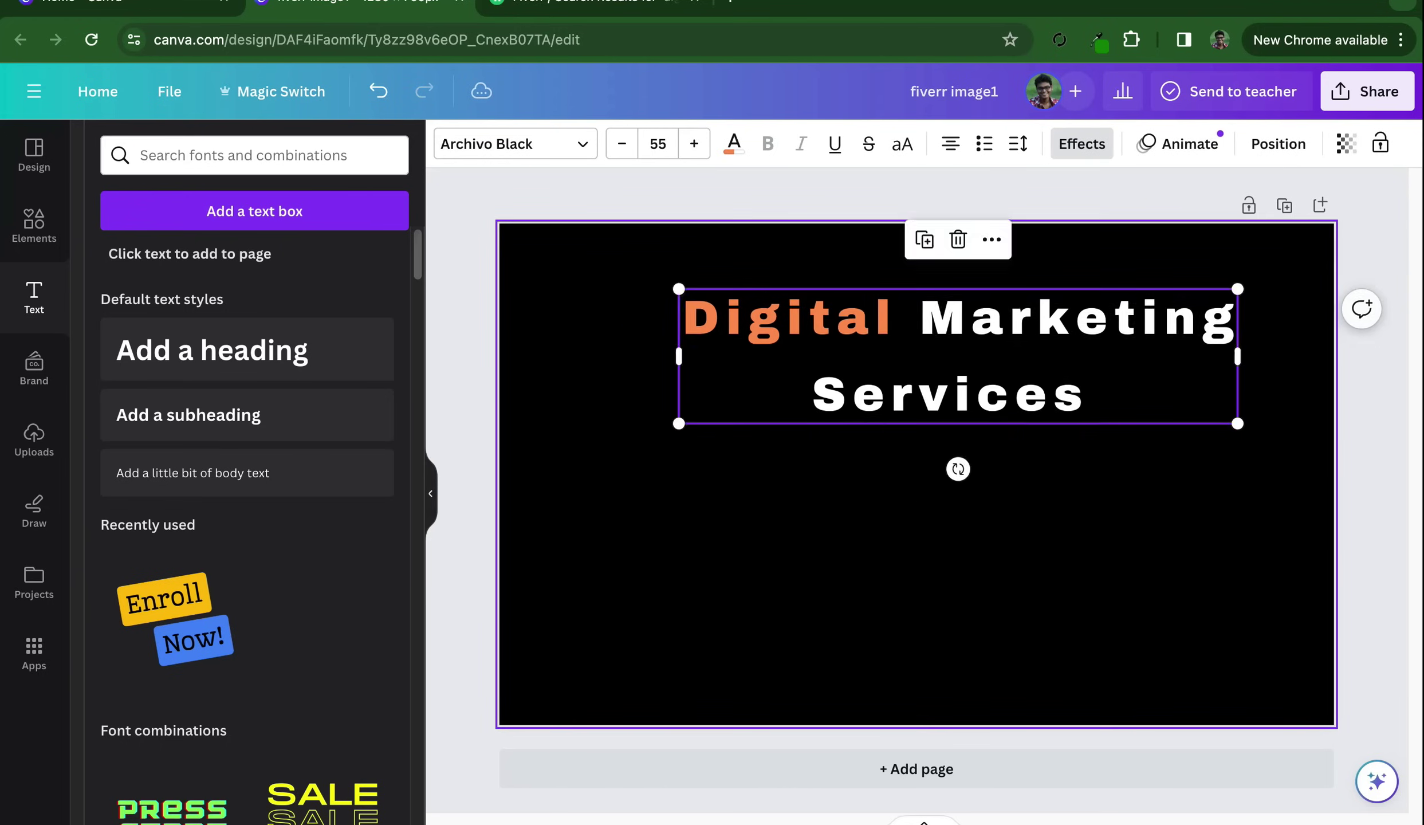
pyautogui.click(1082, 143)
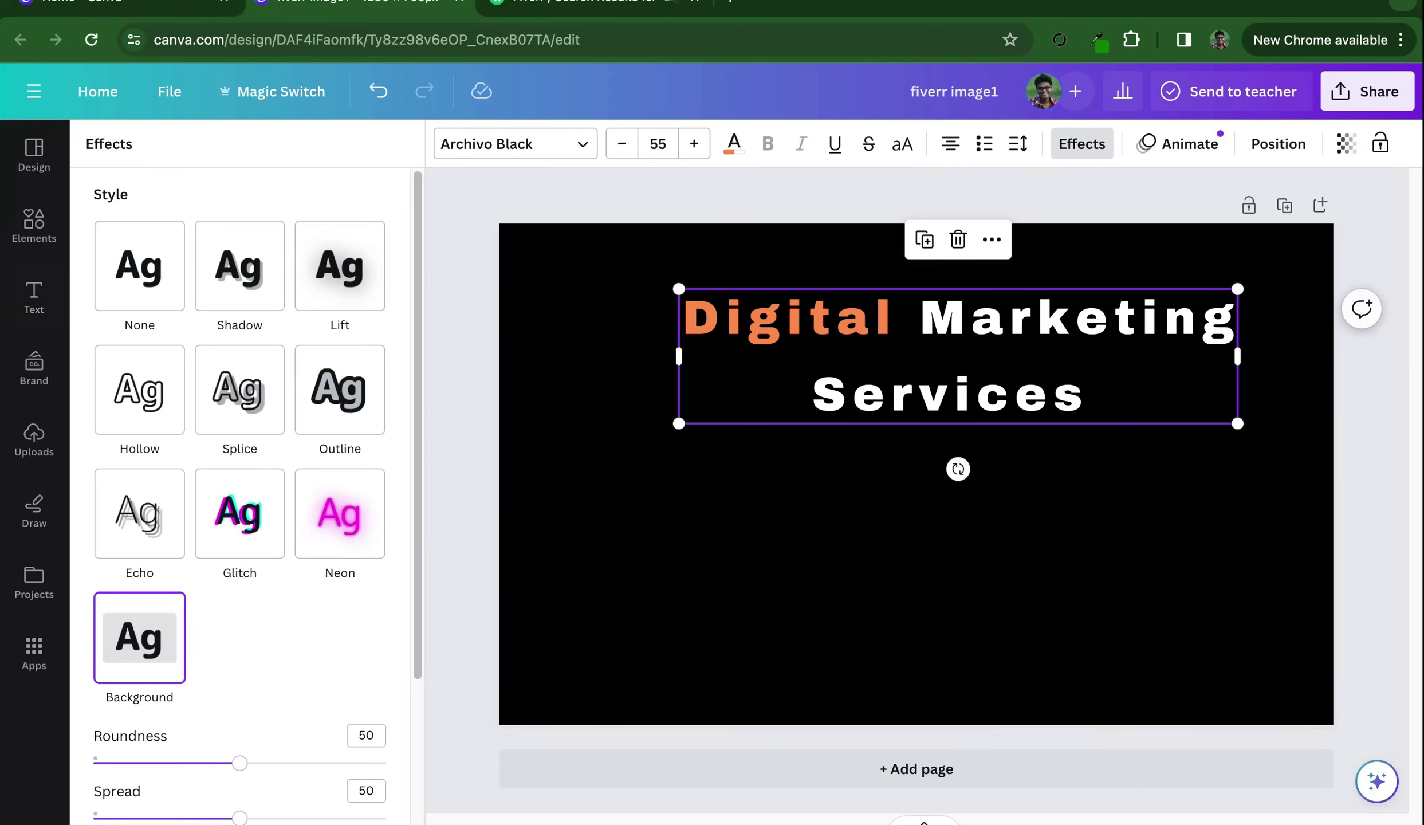
pyautogui.click(340, 265)
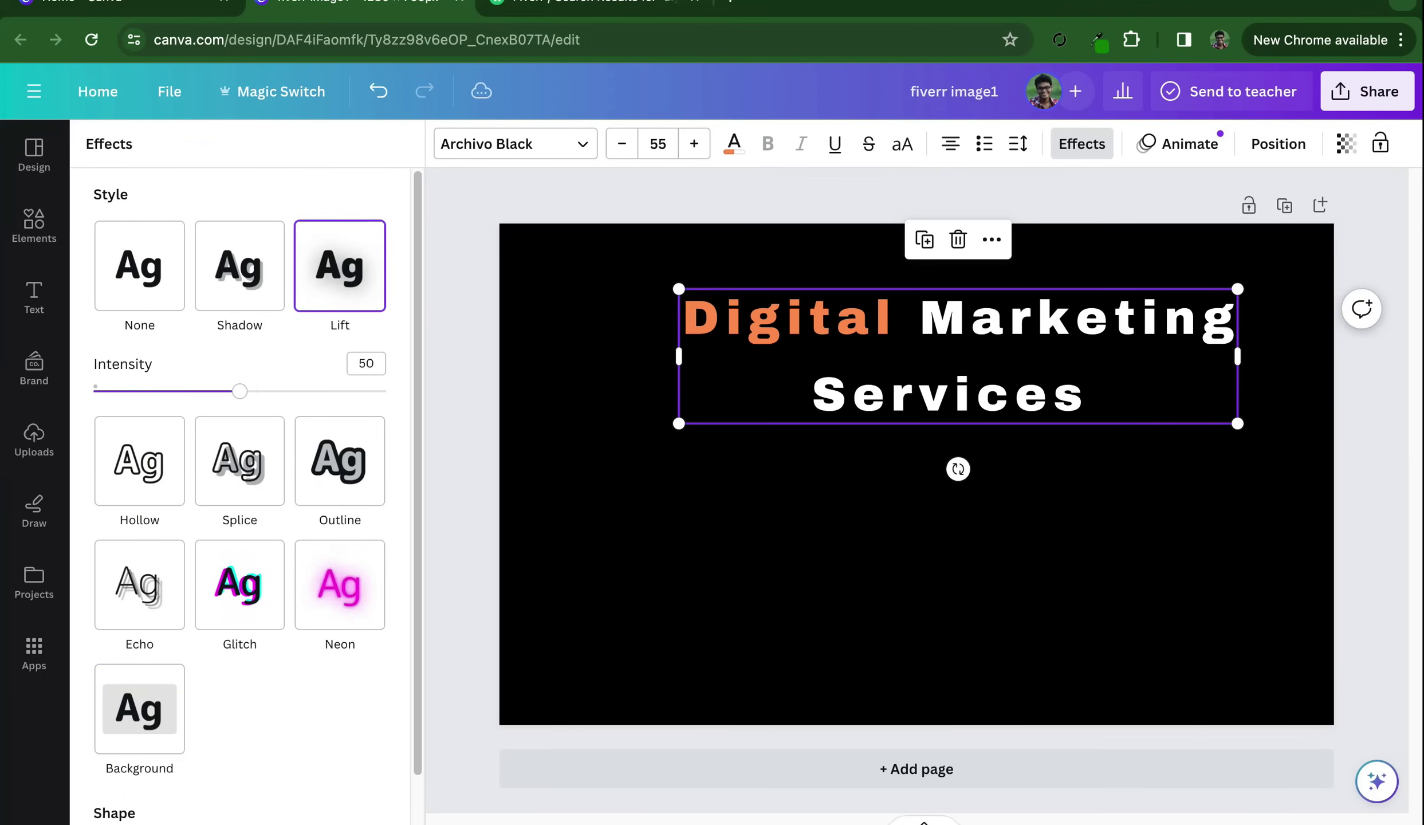
pyautogui.click(340, 460)
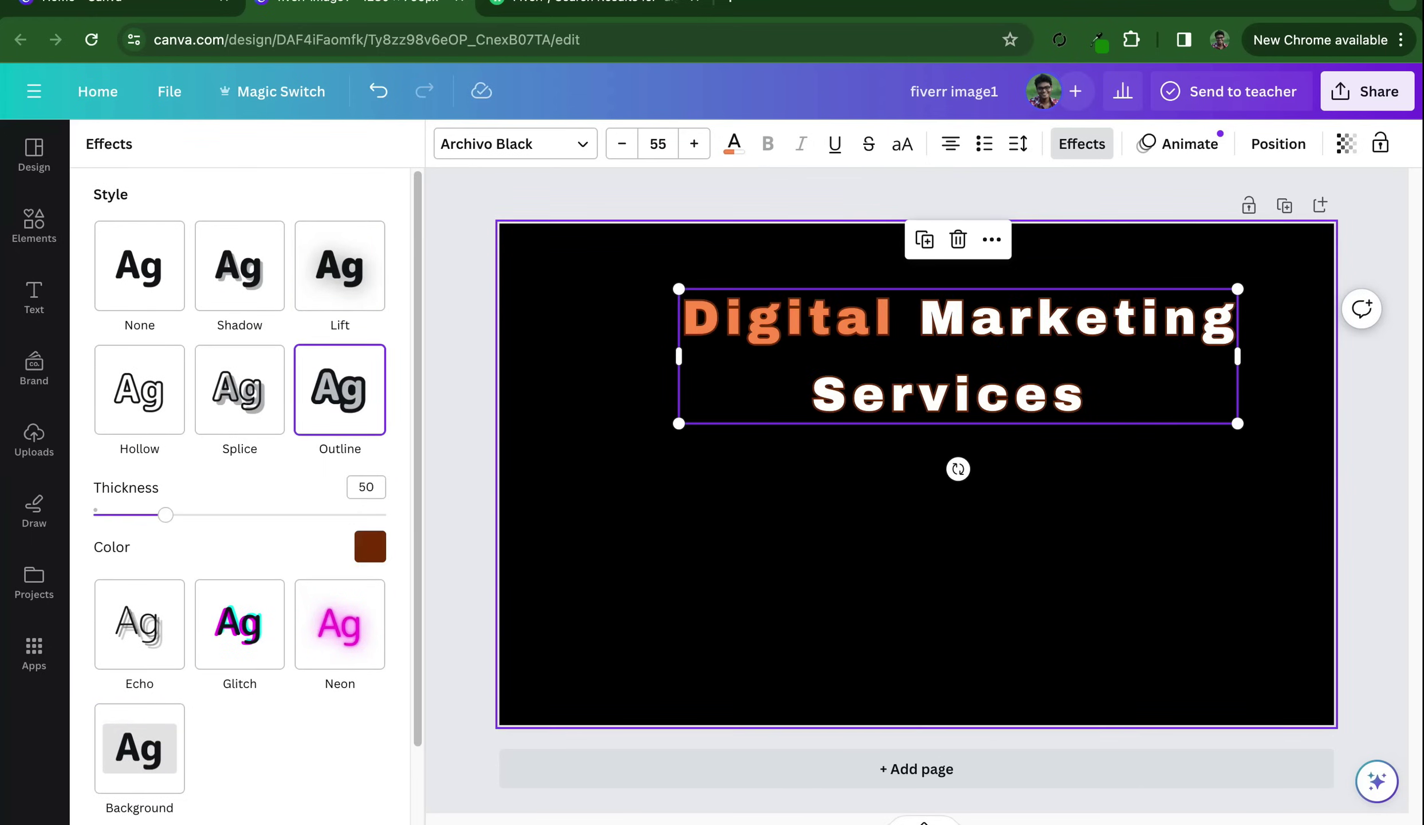
# Set the outline thickness to about 34 and move the headline lower on the page
pyautogui.click(164, 514)
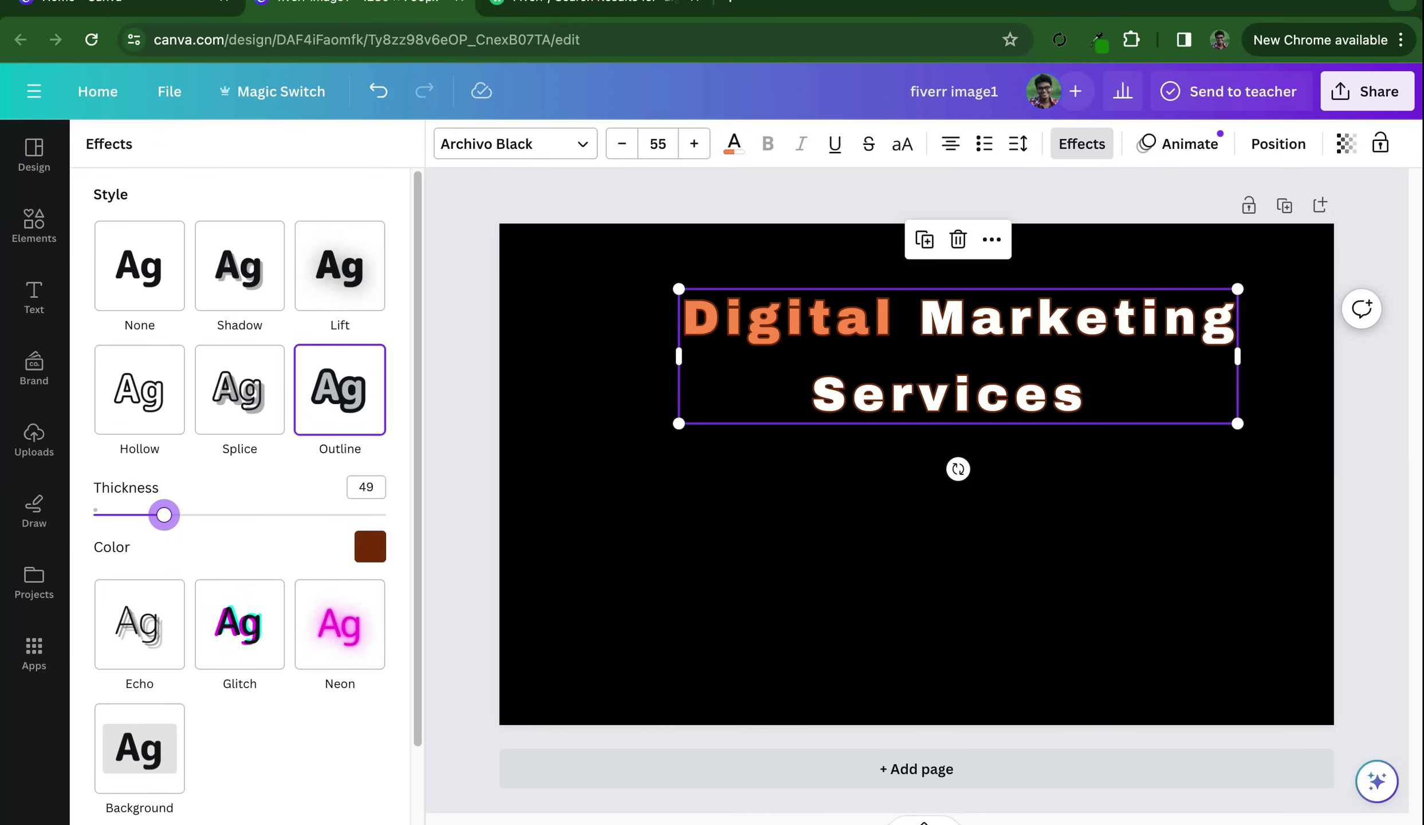
pyautogui.moveTo(164, 514)
pyautogui.mouseDown()
pyautogui.moveTo(286, 515)
pyautogui.moveTo(141, 514)
pyautogui.mouseUp()
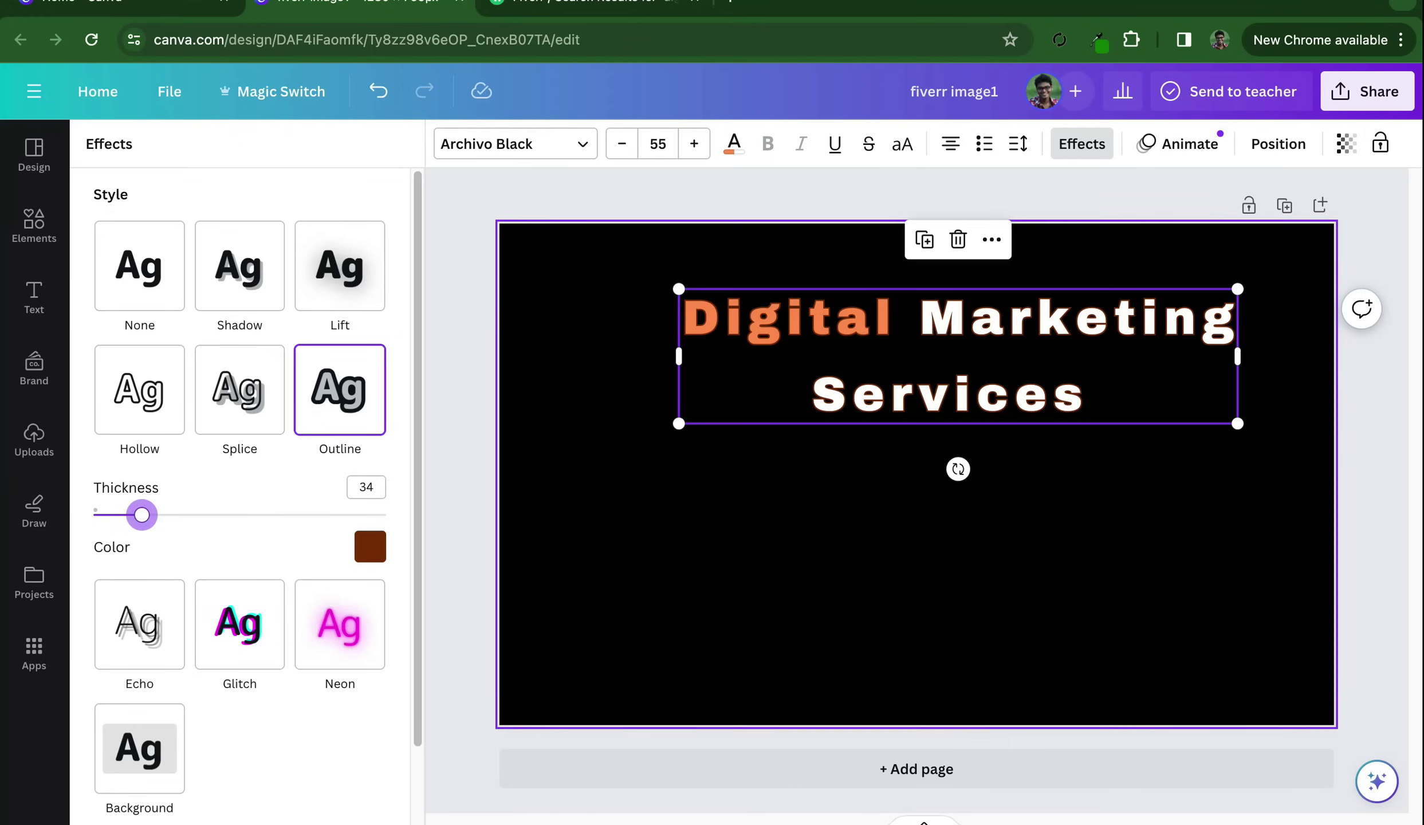
pyautogui.moveTo(957, 356); pyautogui.dragTo(923, 351)
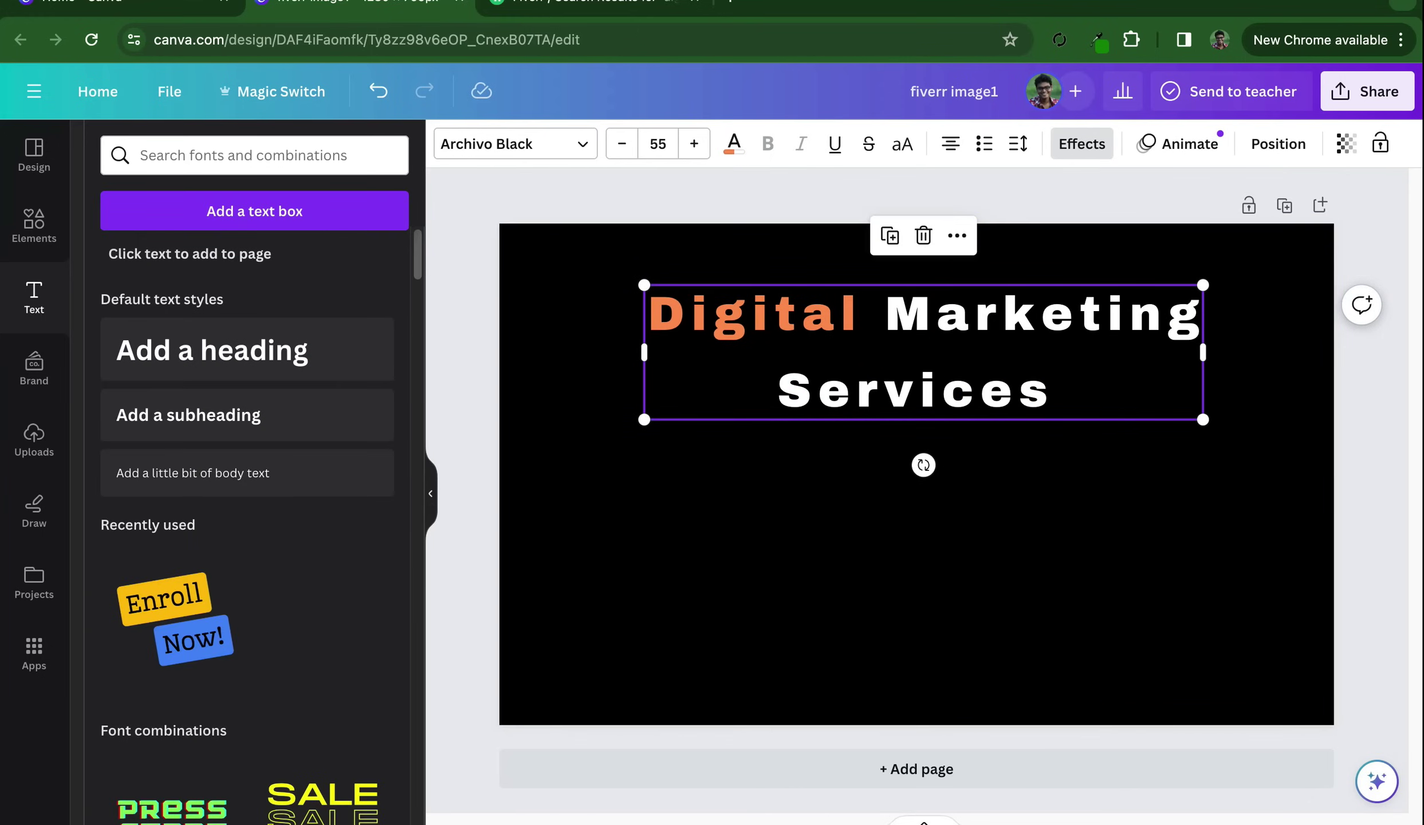
pyautogui.moveTo(789, 392); pyautogui.dragTo(782, 447)
# Search Elements graphics for 'tick' and add the green brushed circled tick
pyautogui.press('Escape')
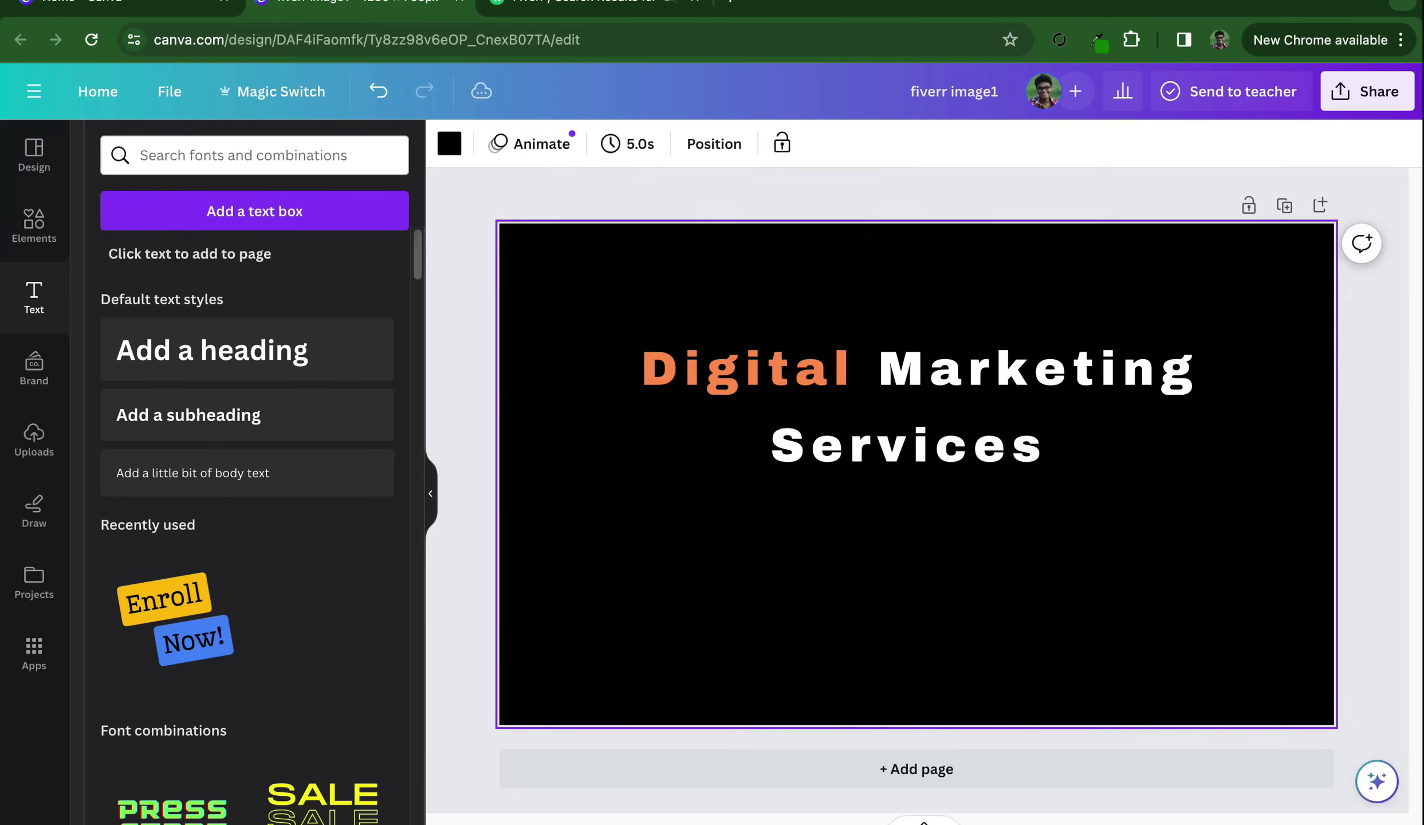
pyautogui.click(34, 225)
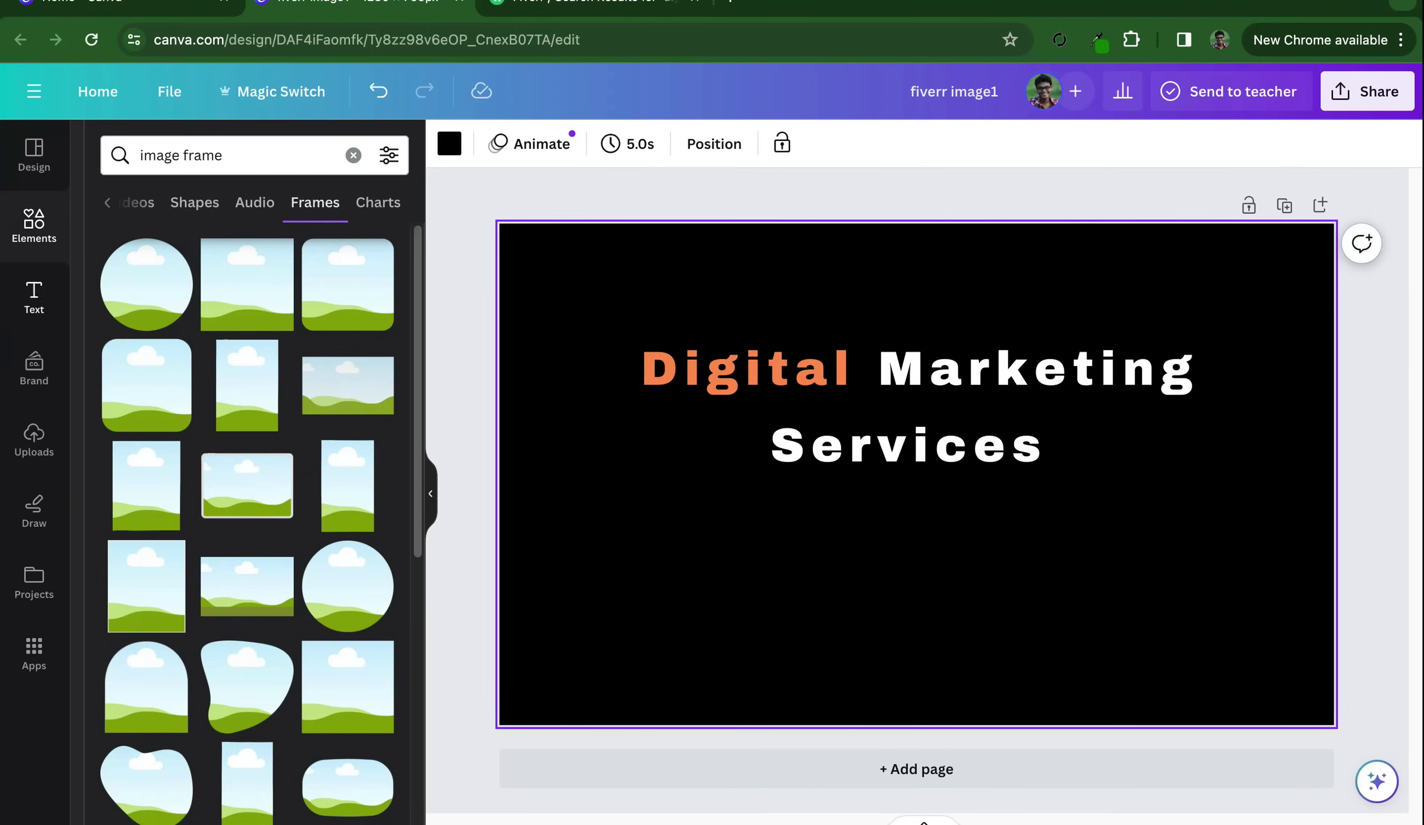
pyautogui.click(352, 155)
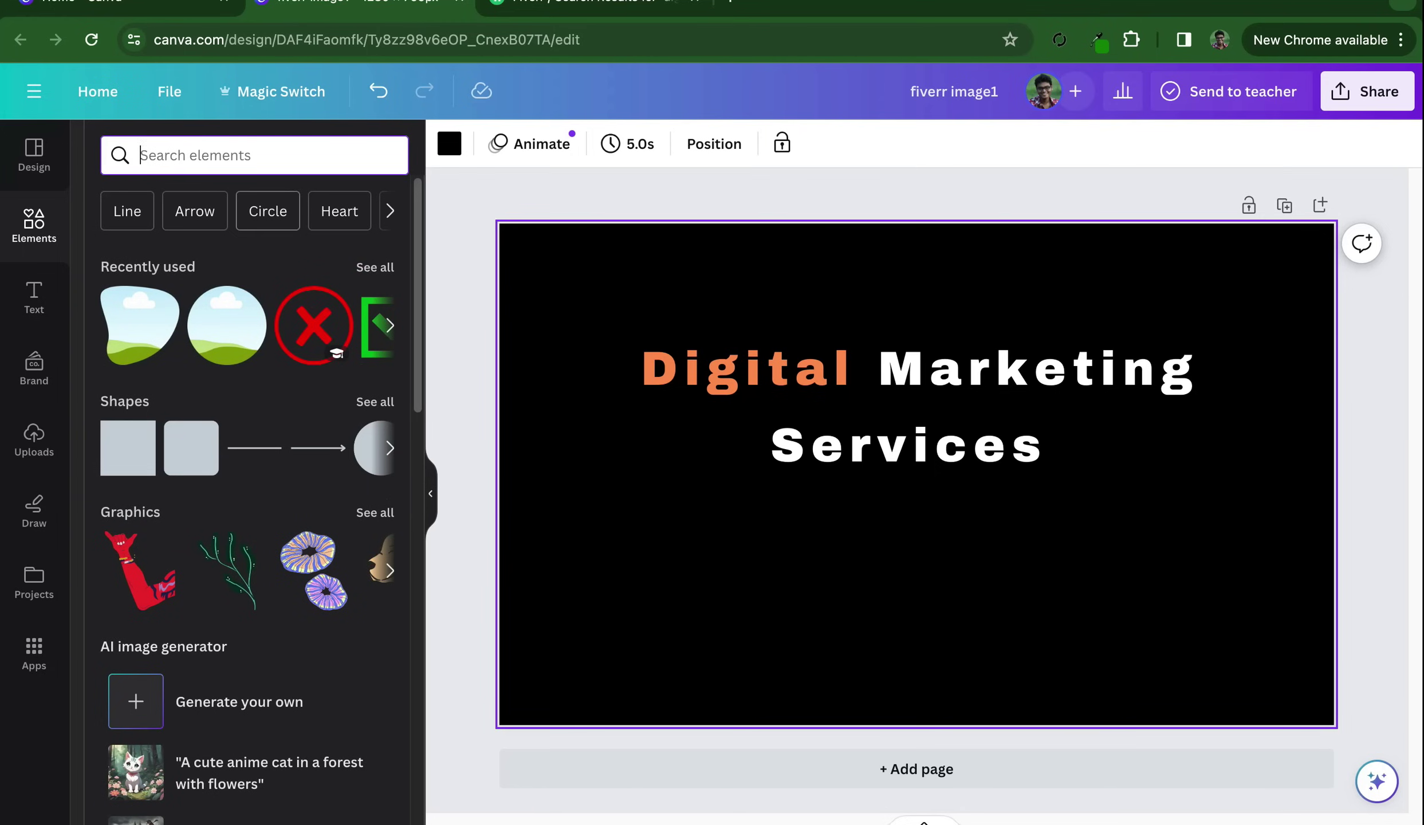
pyautogui.write('tick')
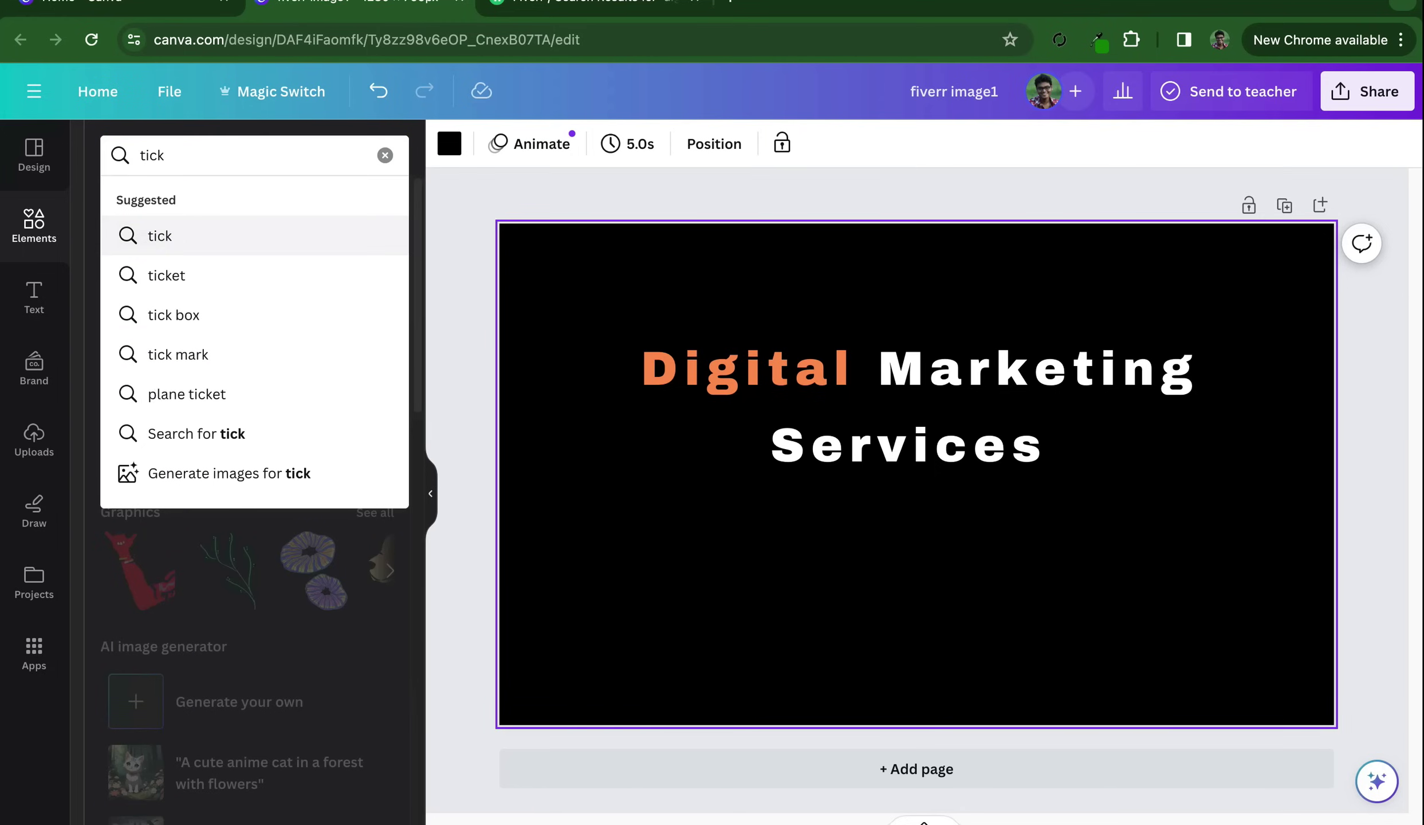
pyautogui.press('Return')
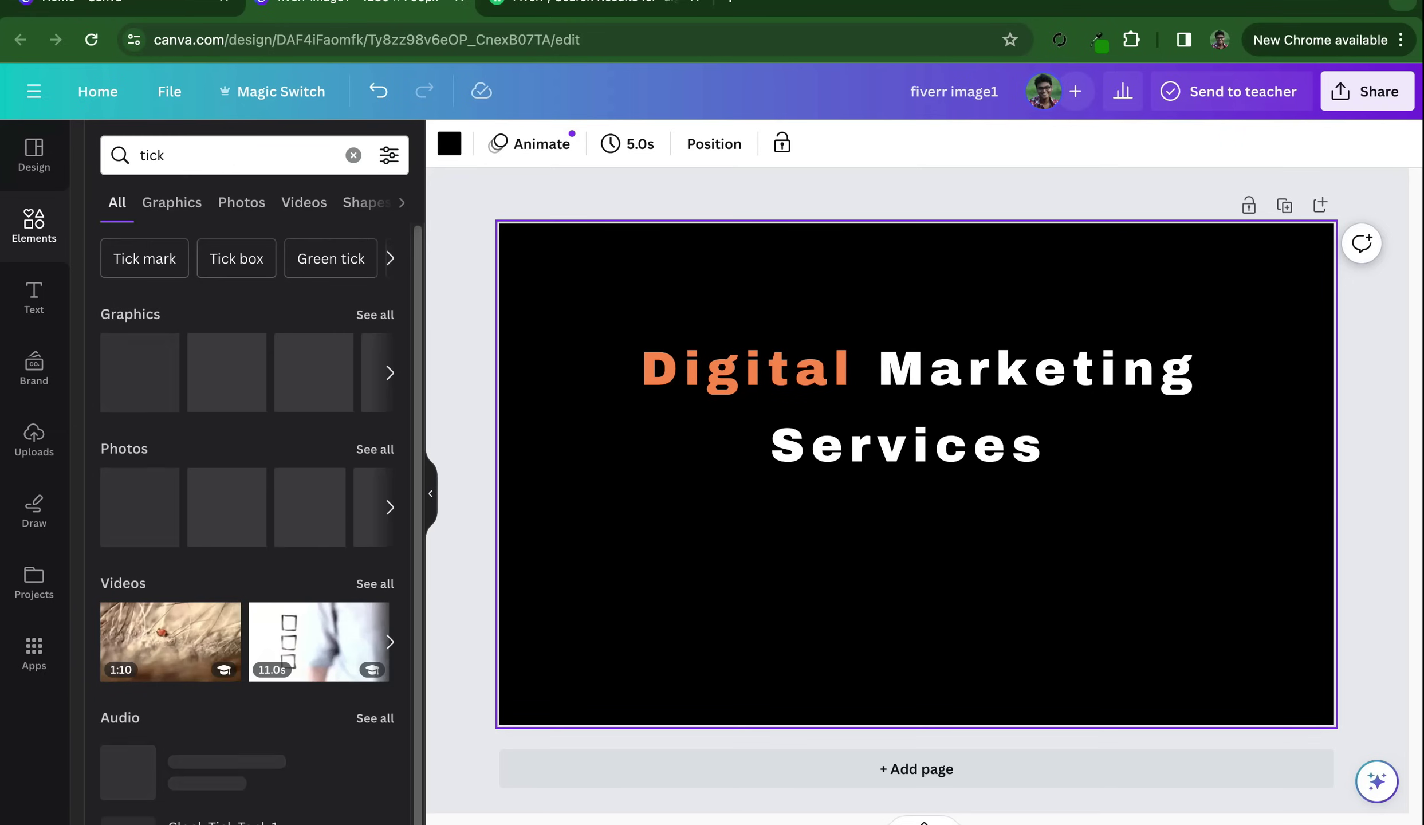
pyautogui.click(375, 314)
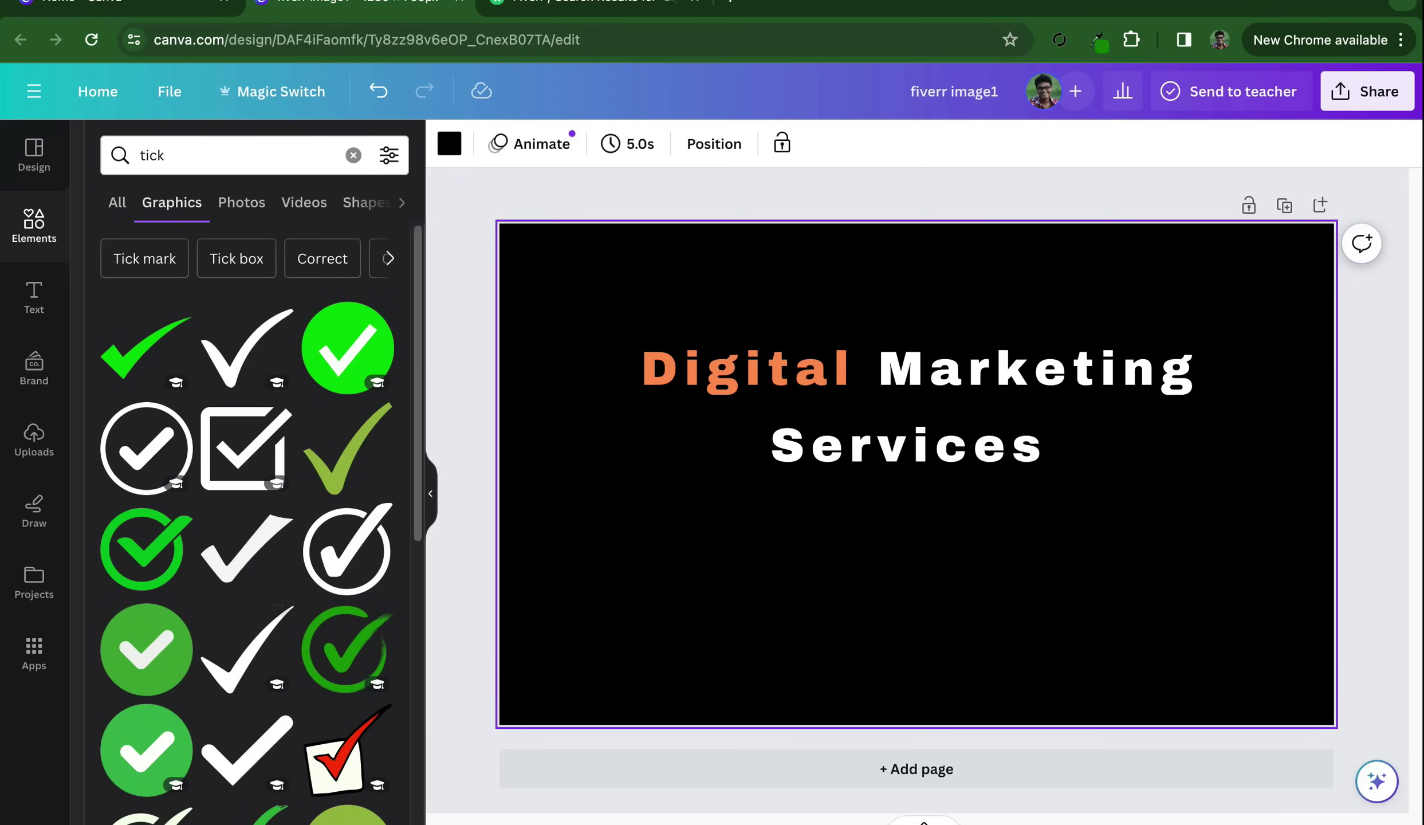
pyautogui.click(344, 650)
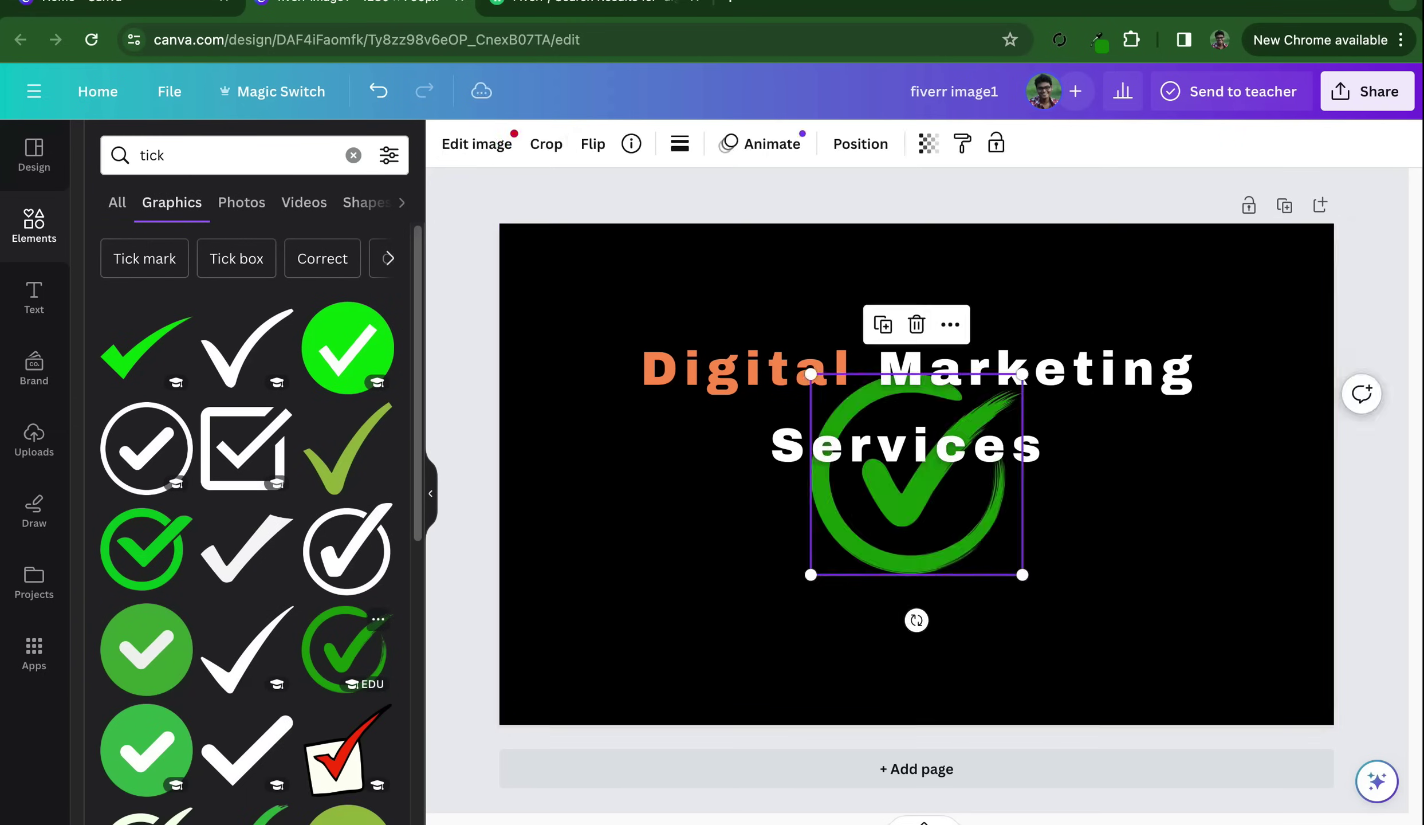
# Shrink the tick and position it on the left just below the Services line
pyautogui.moveTo(811, 574); pyautogui.dragTo(877, 515)
pyautogui.moveTo(945, 458)
pyautogui.mouseDown()
pyautogui.moveTo(725, 524)
pyautogui.moveTo(688, 463)
pyautogui.mouseUp()
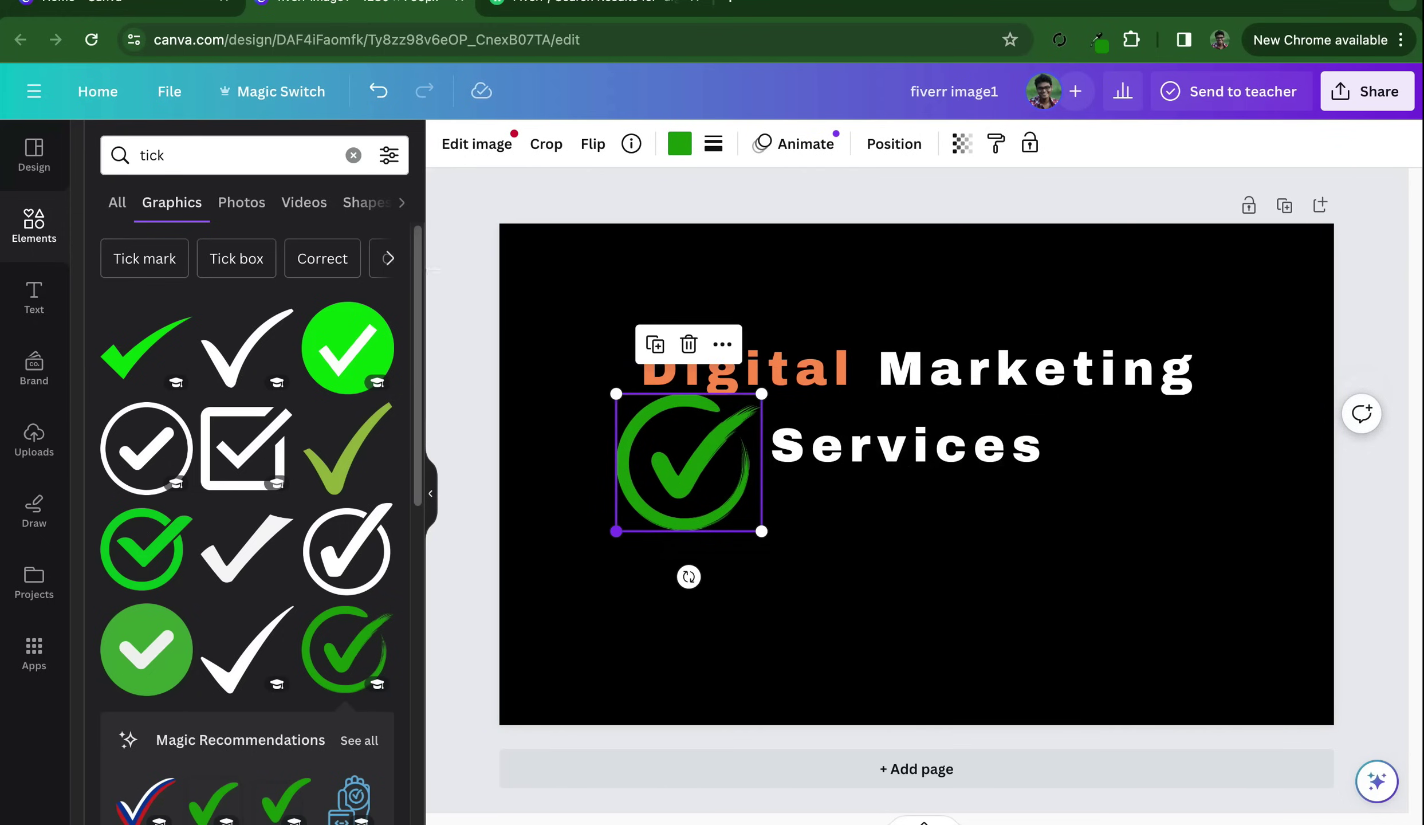
pyautogui.moveTo(616, 530); pyautogui.dragTo(676, 472)
pyautogui.click(905, 447)
pyautogui.press('Escape')
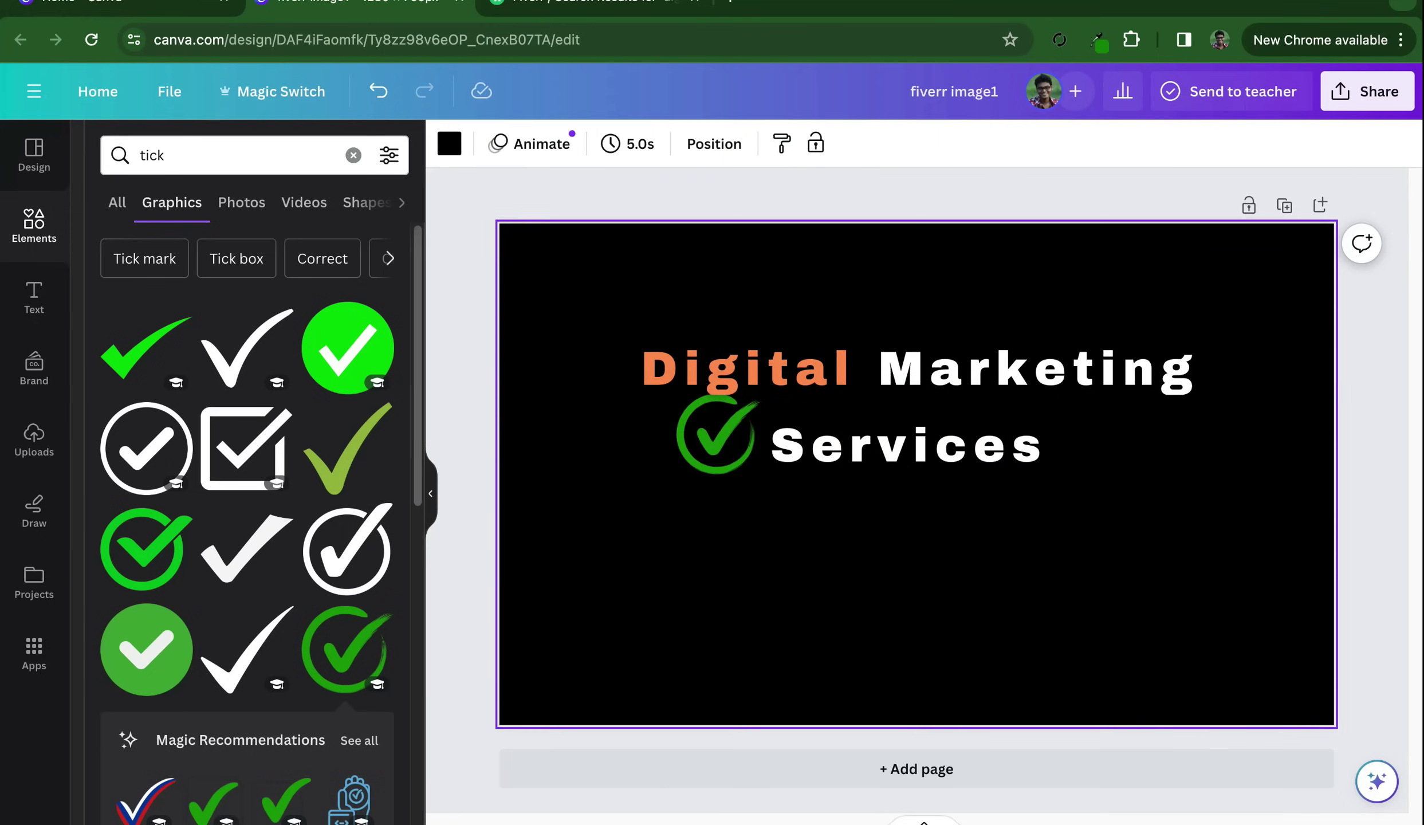
pyautogui.moveTo(916, 407); pyautogui.dragTo(940, 380)
pyautogui.moveTo(716, 433); pyautogui.dragTo(677, 522)
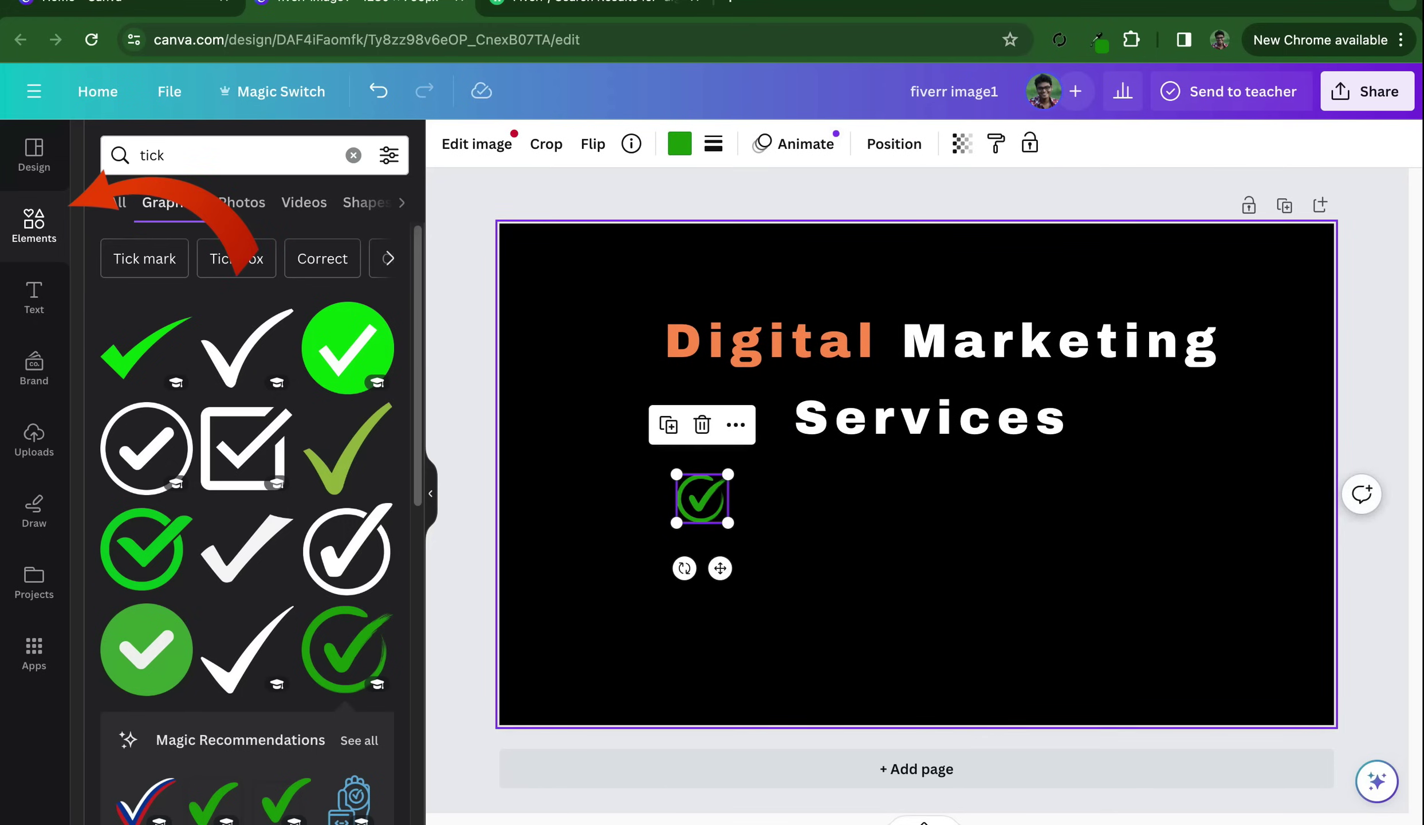
pyautogui.press('Escape')
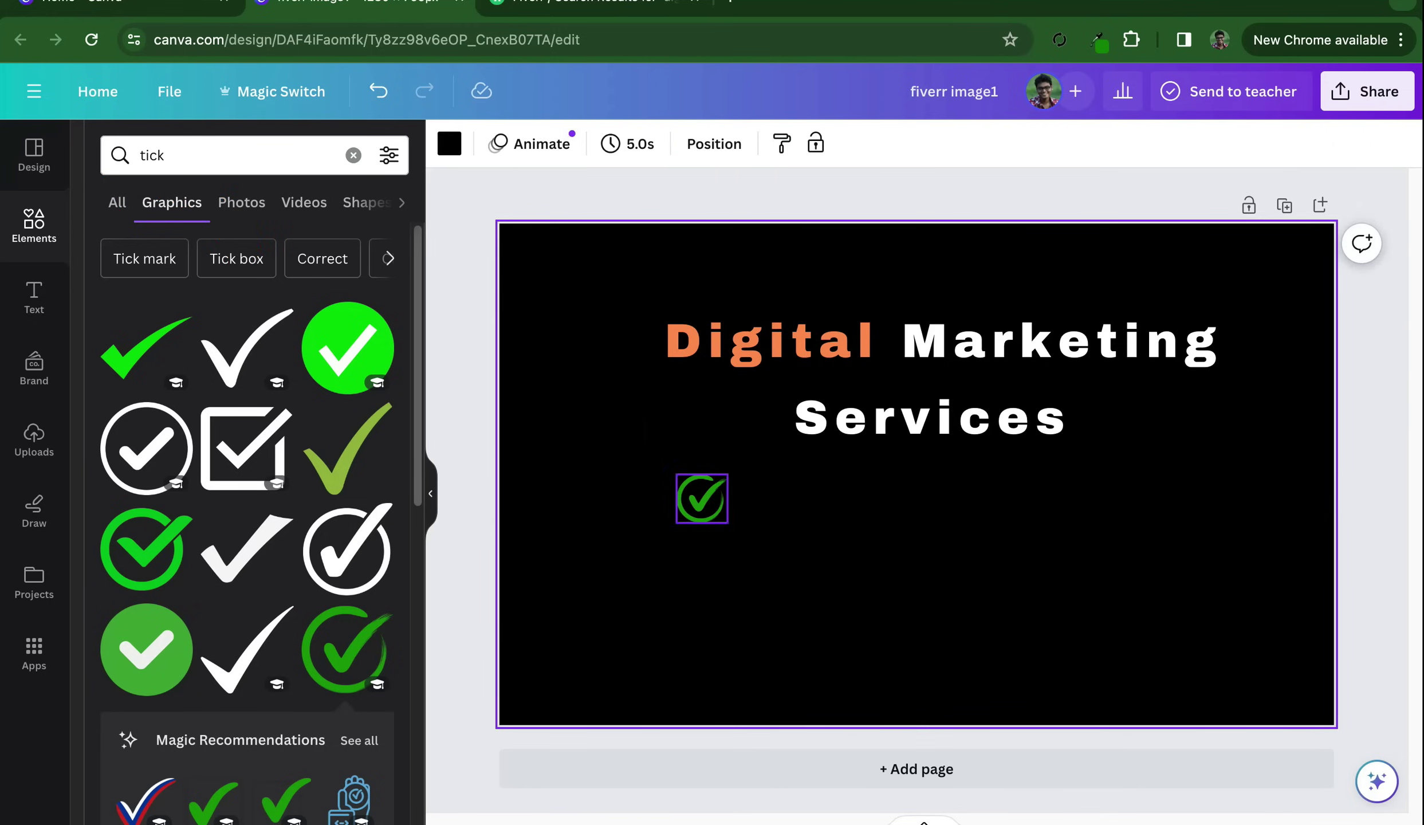
pyautogui.moveTo(702, 498); pyautogui.dragTo(660, 498)
pyautogui.press('Escape')
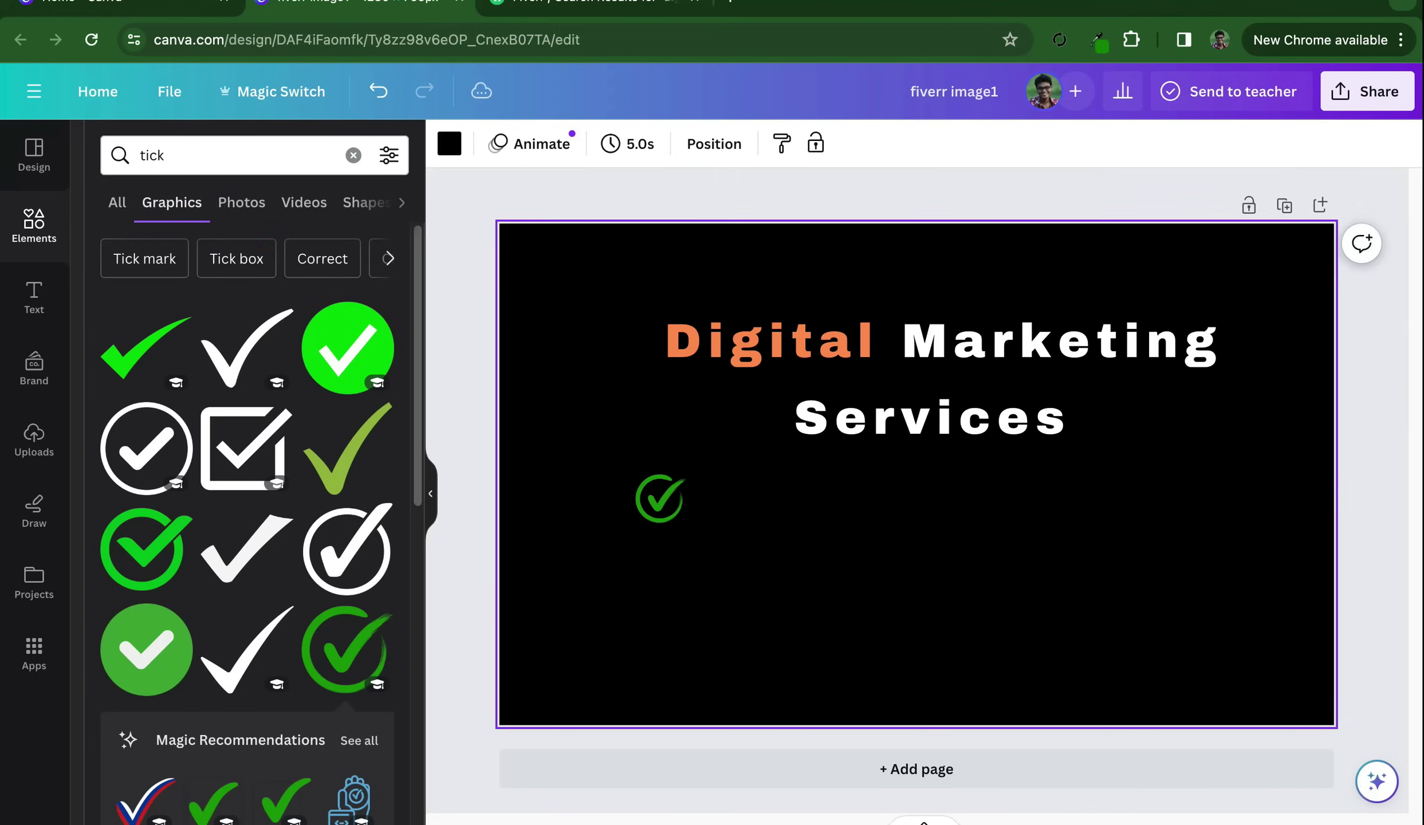
pyautogui.click(34, 295)
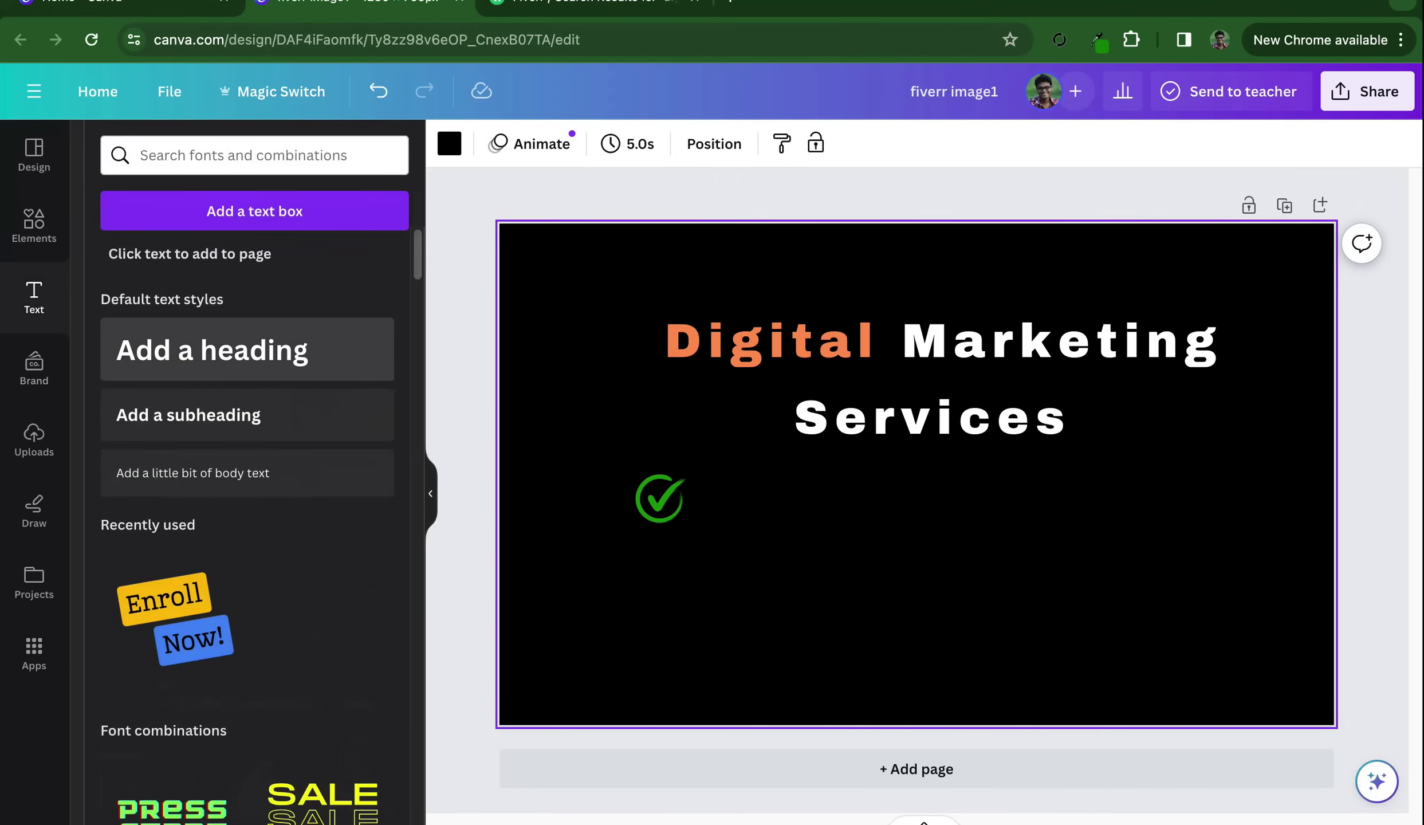
# Add a heading text box reading 'SEO Service' and move it down-left
pyautogui.click(212, 349)
pyautogui.click(883, 475)
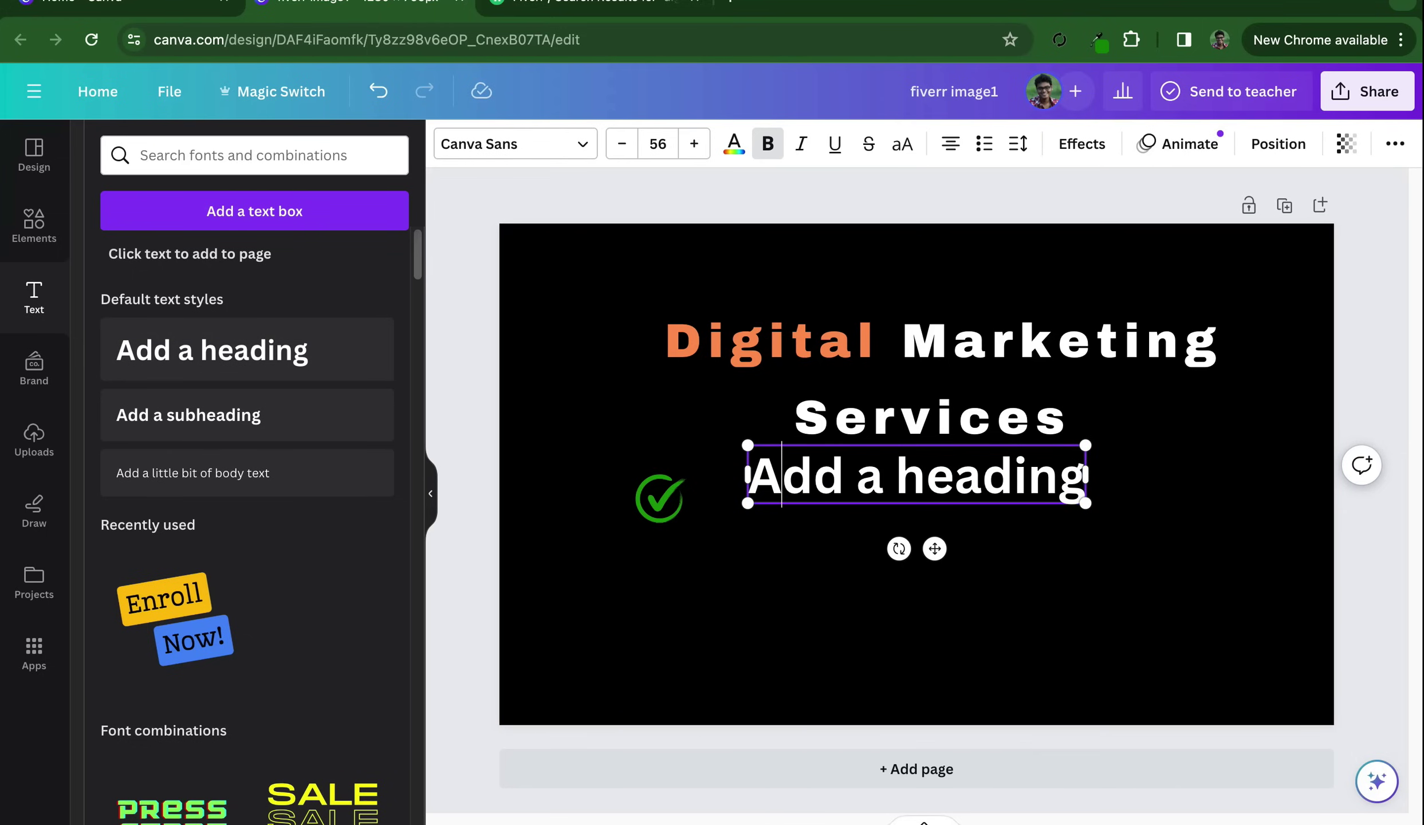
pyautogui.hotkey('ctrl', 'a')
pyautogui.write('SE')
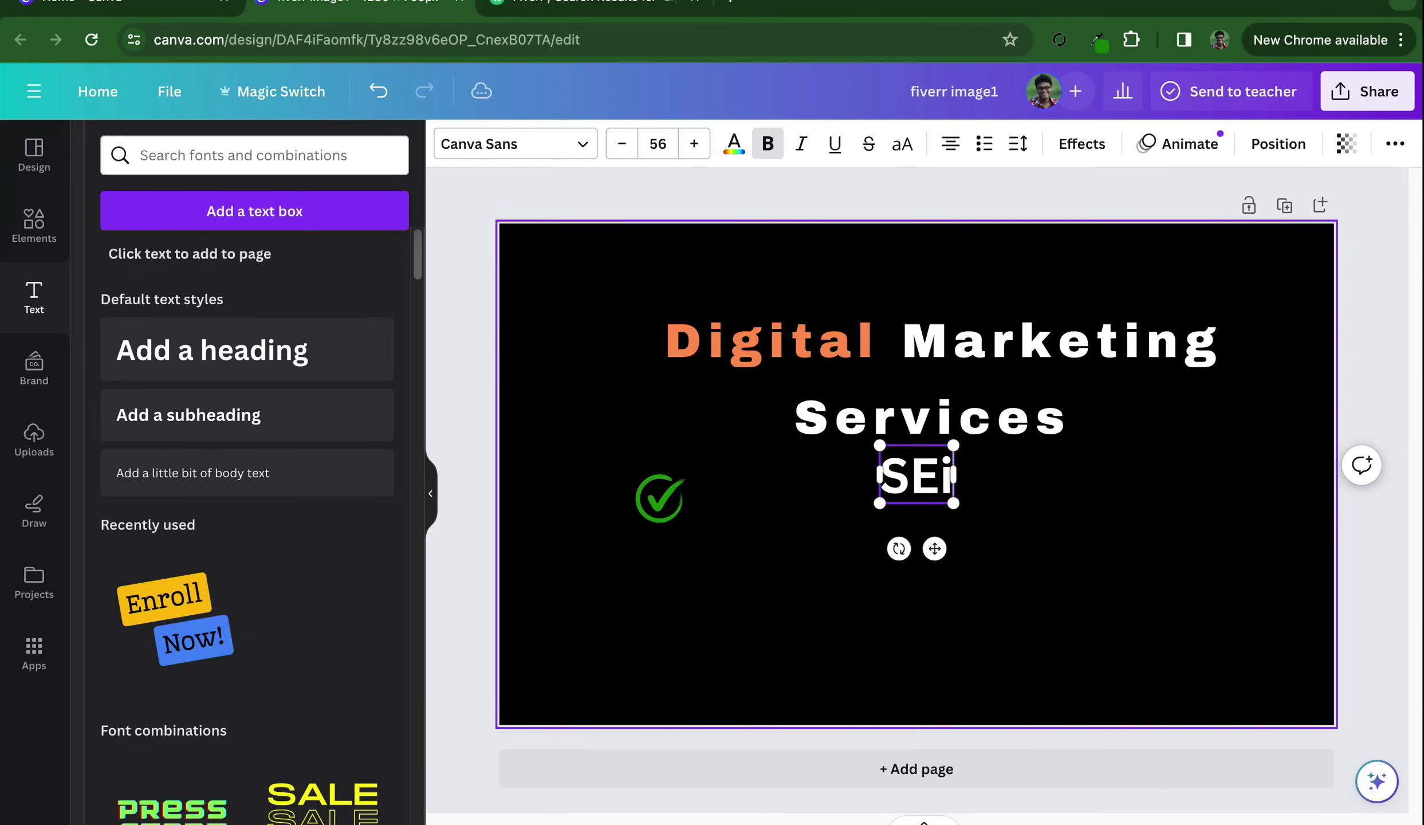
pyautogui.write('O S')
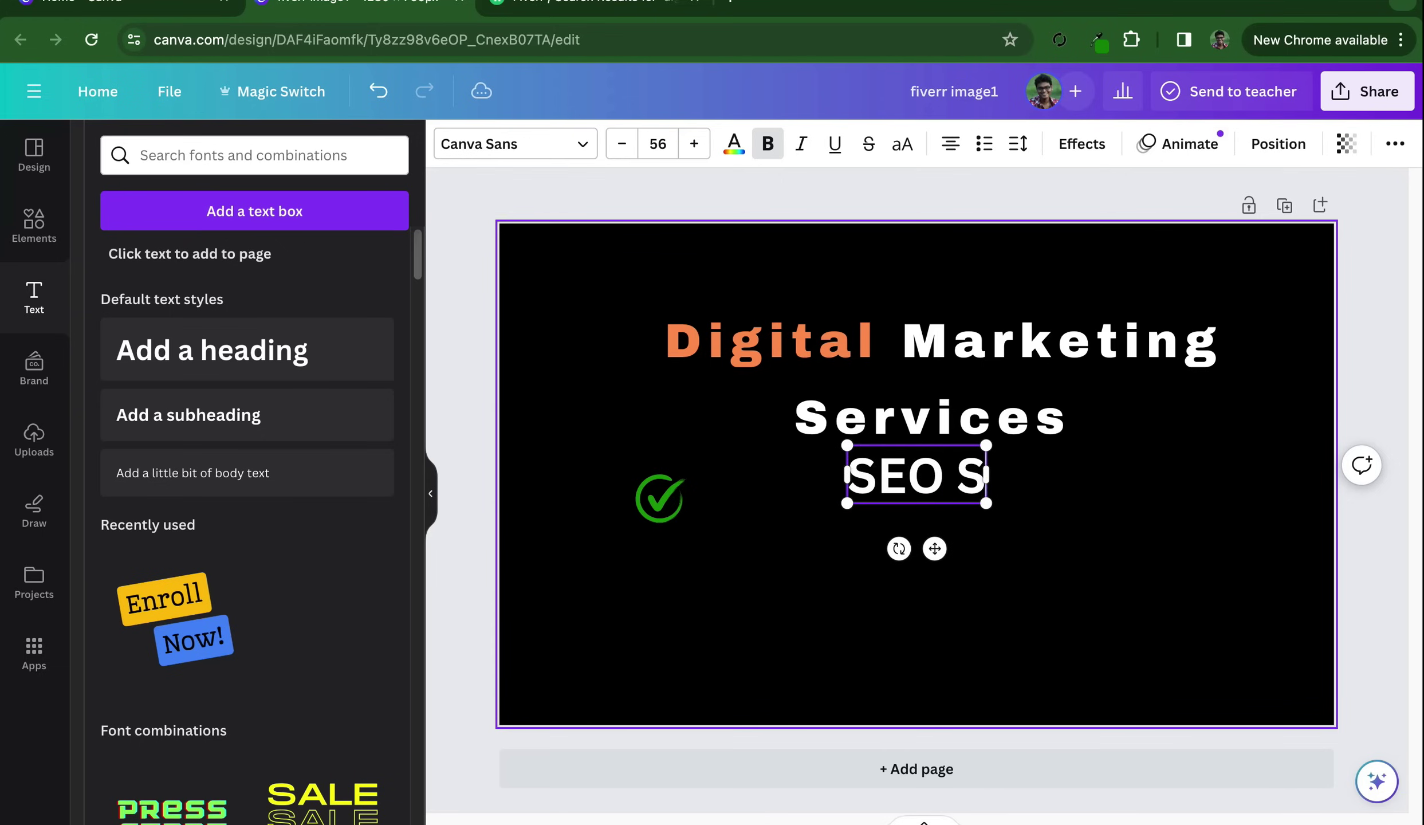
pyautogui.write('ervice')
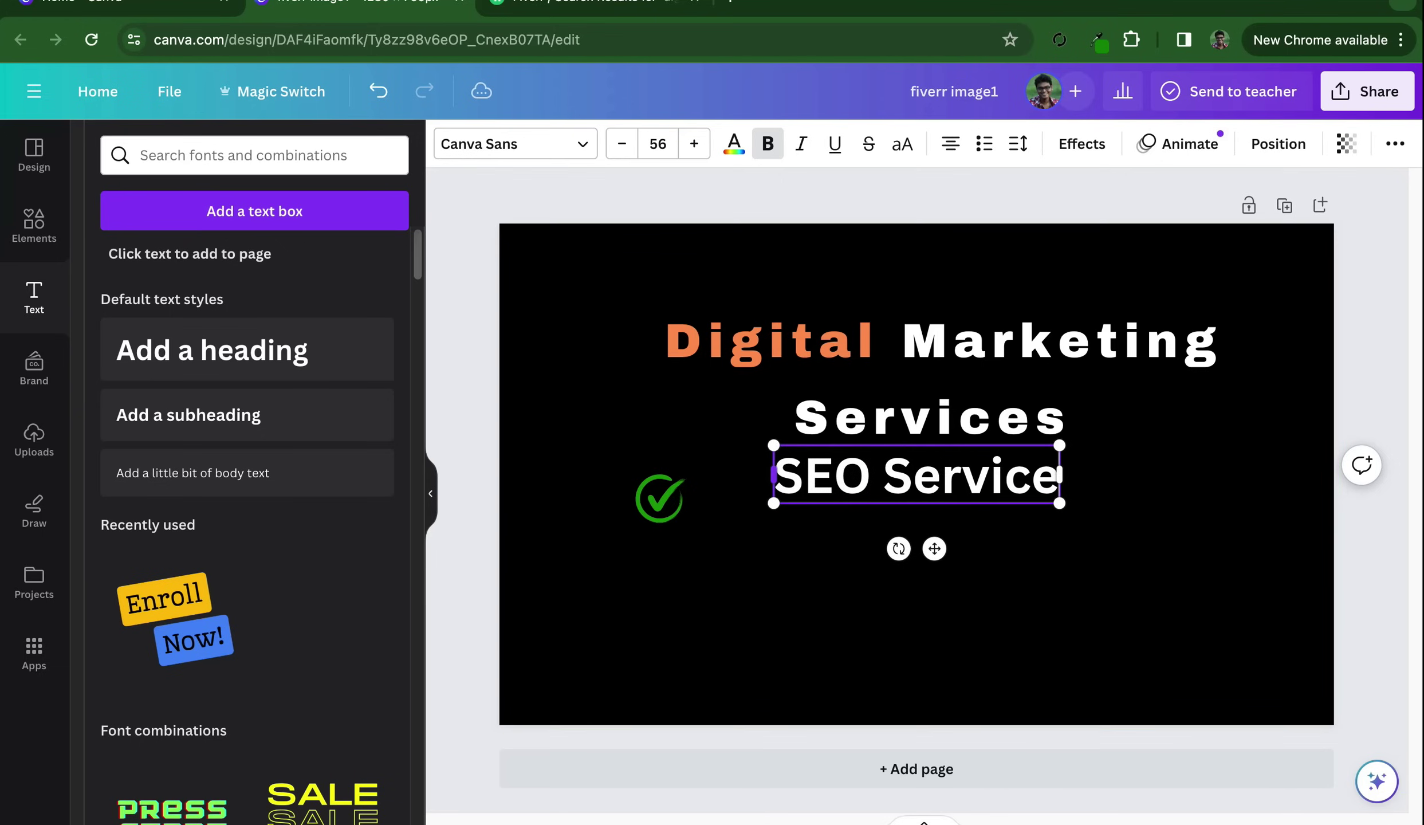
pyautogui.press('Escape')
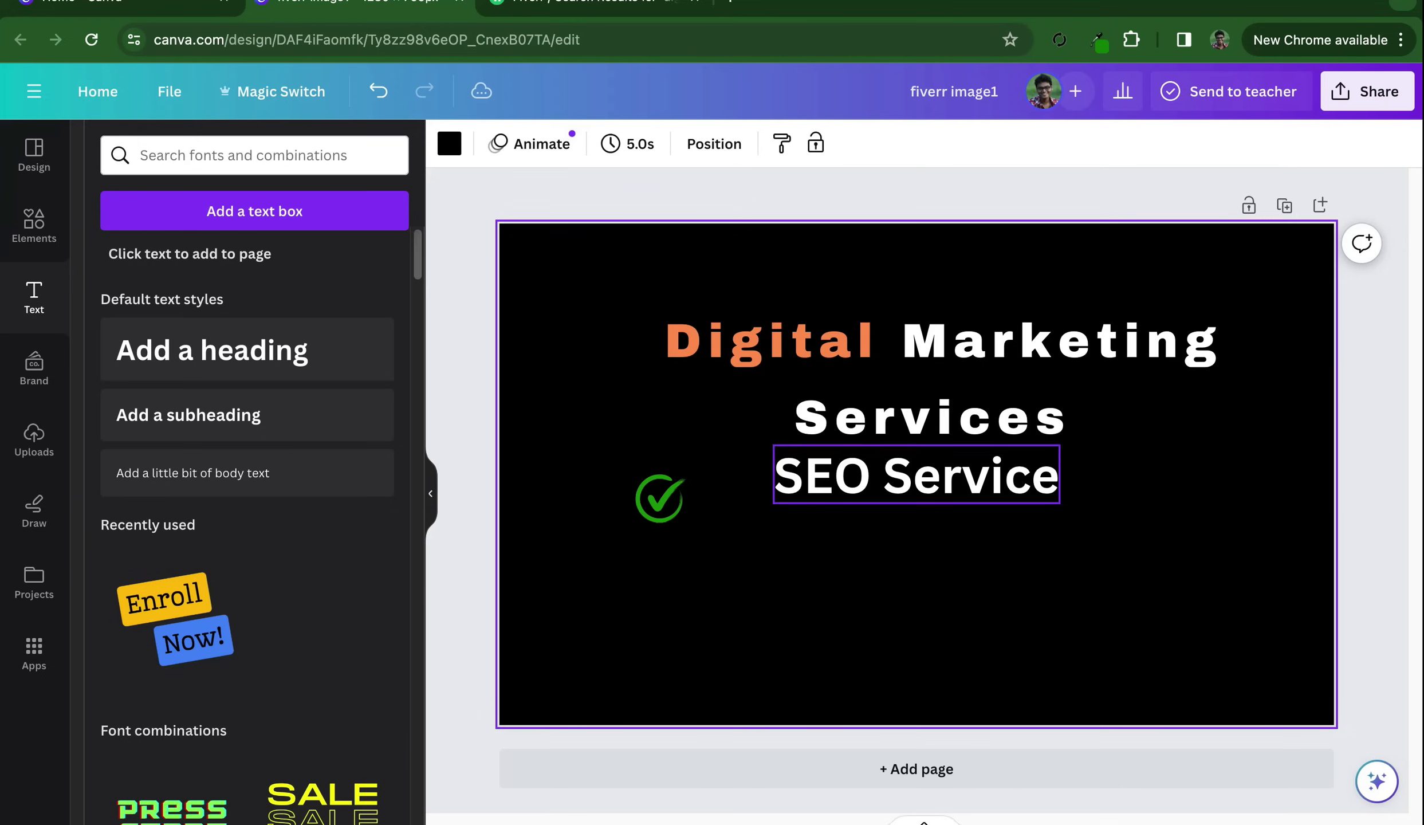
pyautogui.moveTo(917, 474); pyautogui.dragTo(881, 510)
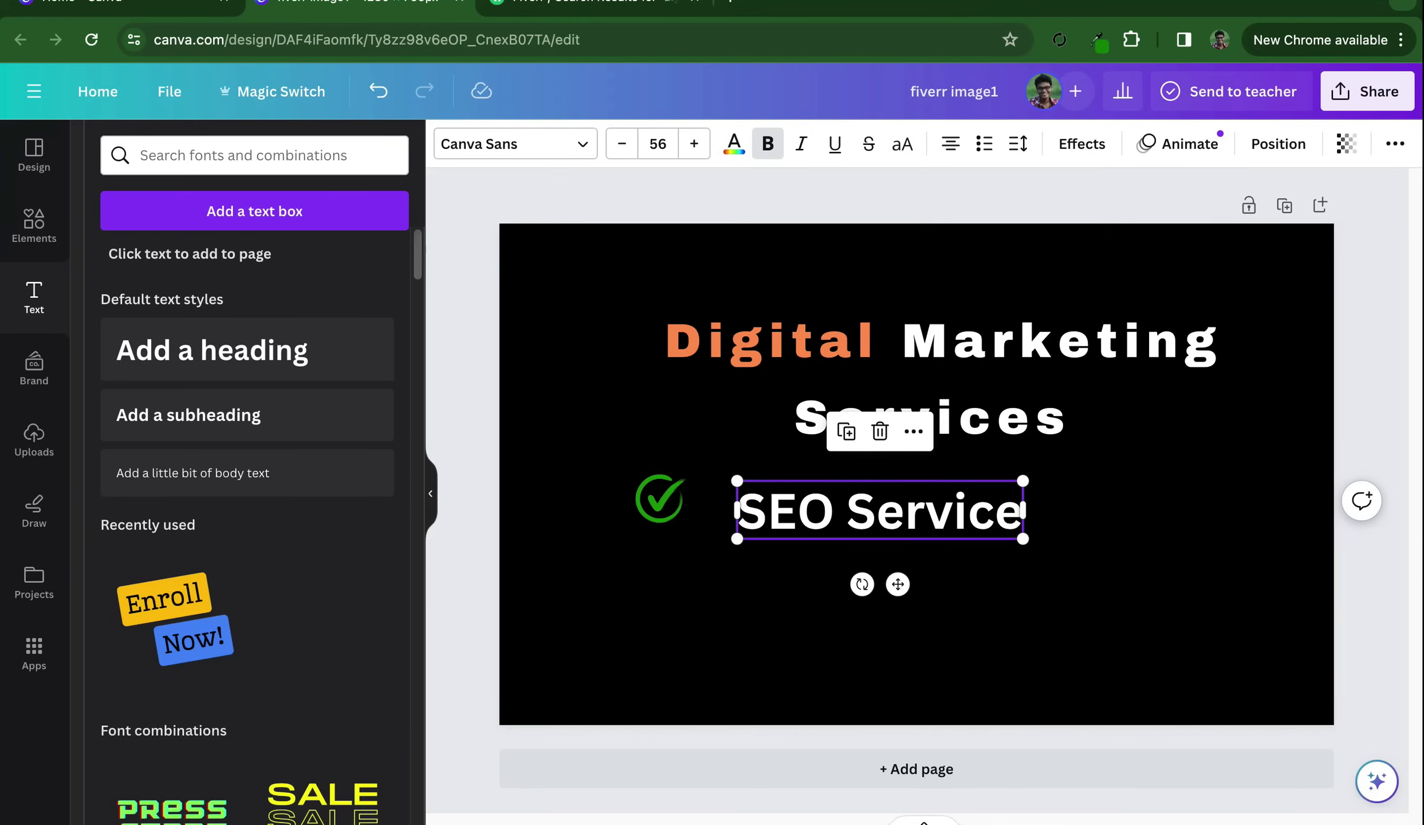
# Set the SEO Service font to Arial Unicode, shrink it and place it beside the tick
pyautogui.click(515, 144)
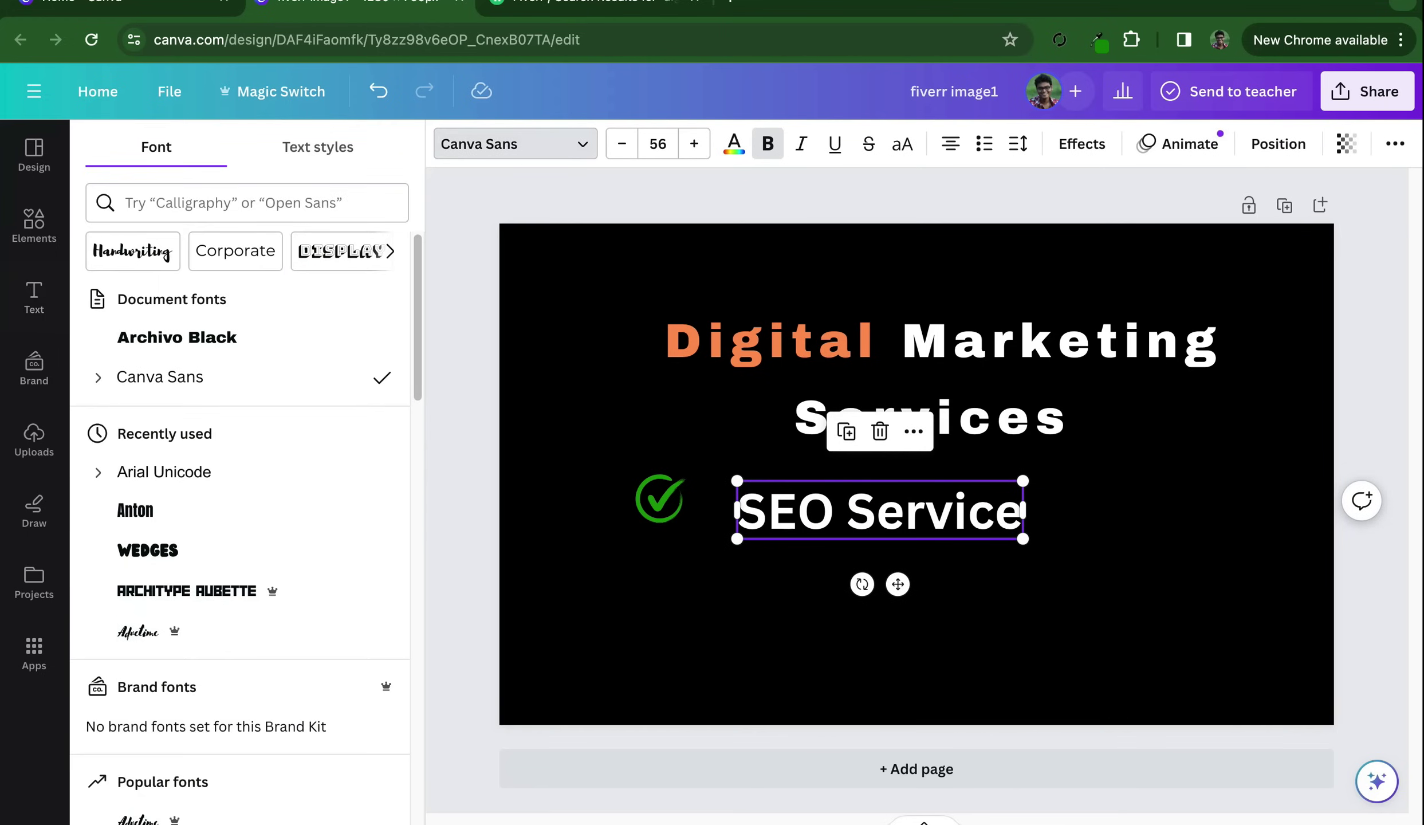
pyautogui.scroll(-3, 240, 646)
pyautogui.click(132, 711)
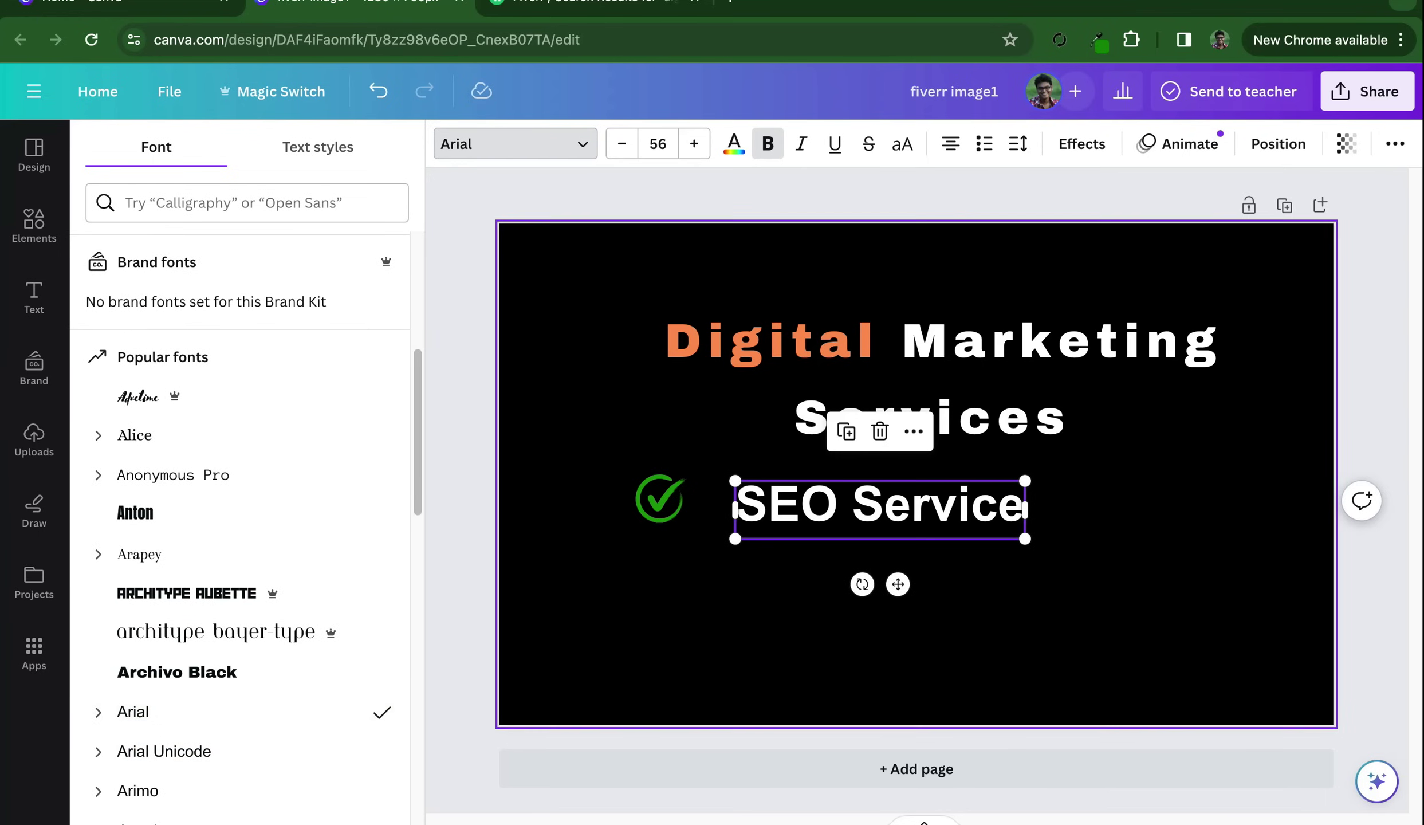
pyautogui.click(164, 751)
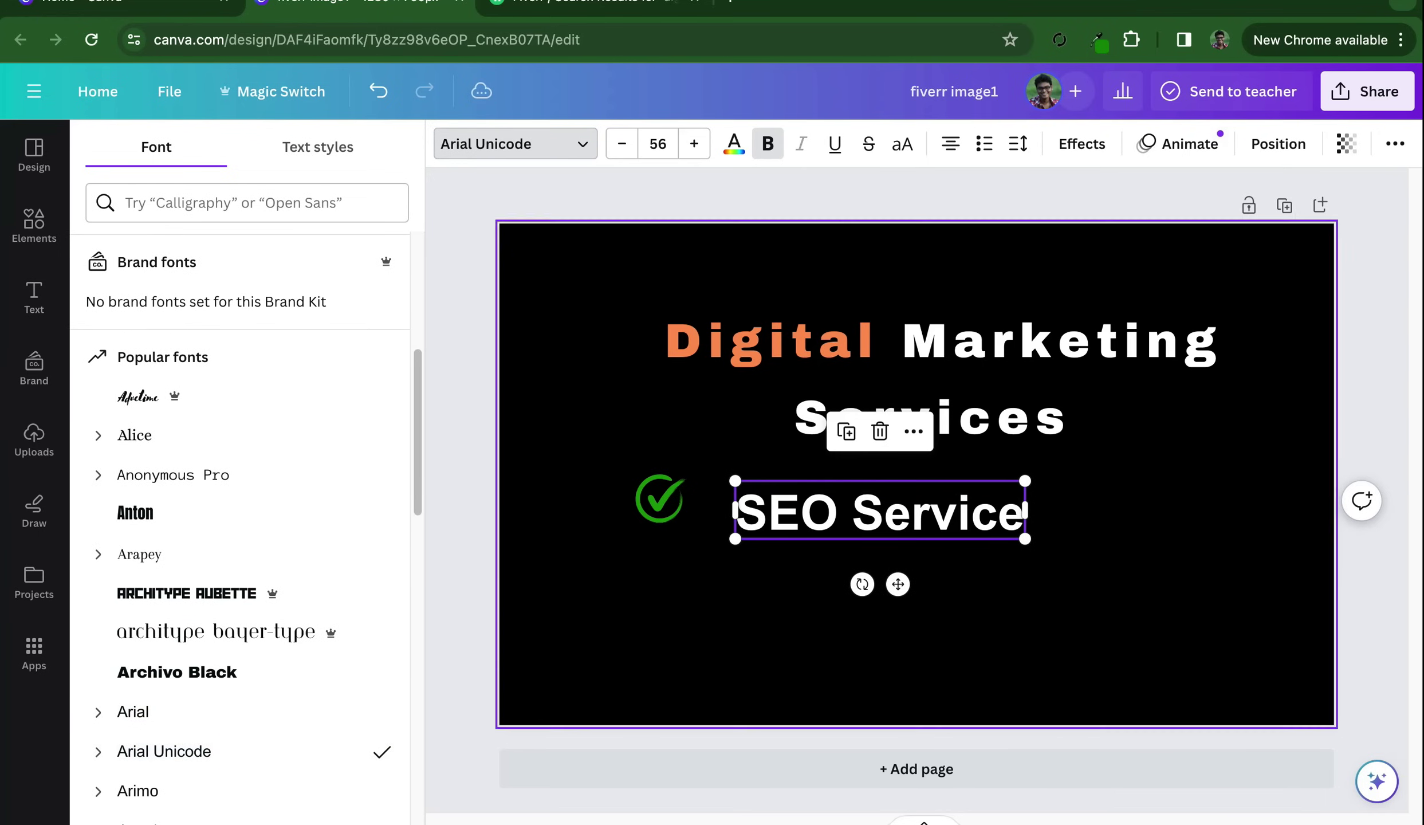
pyautogui.moveTo(735, 538); pyautogui.dragTo(893, 508)
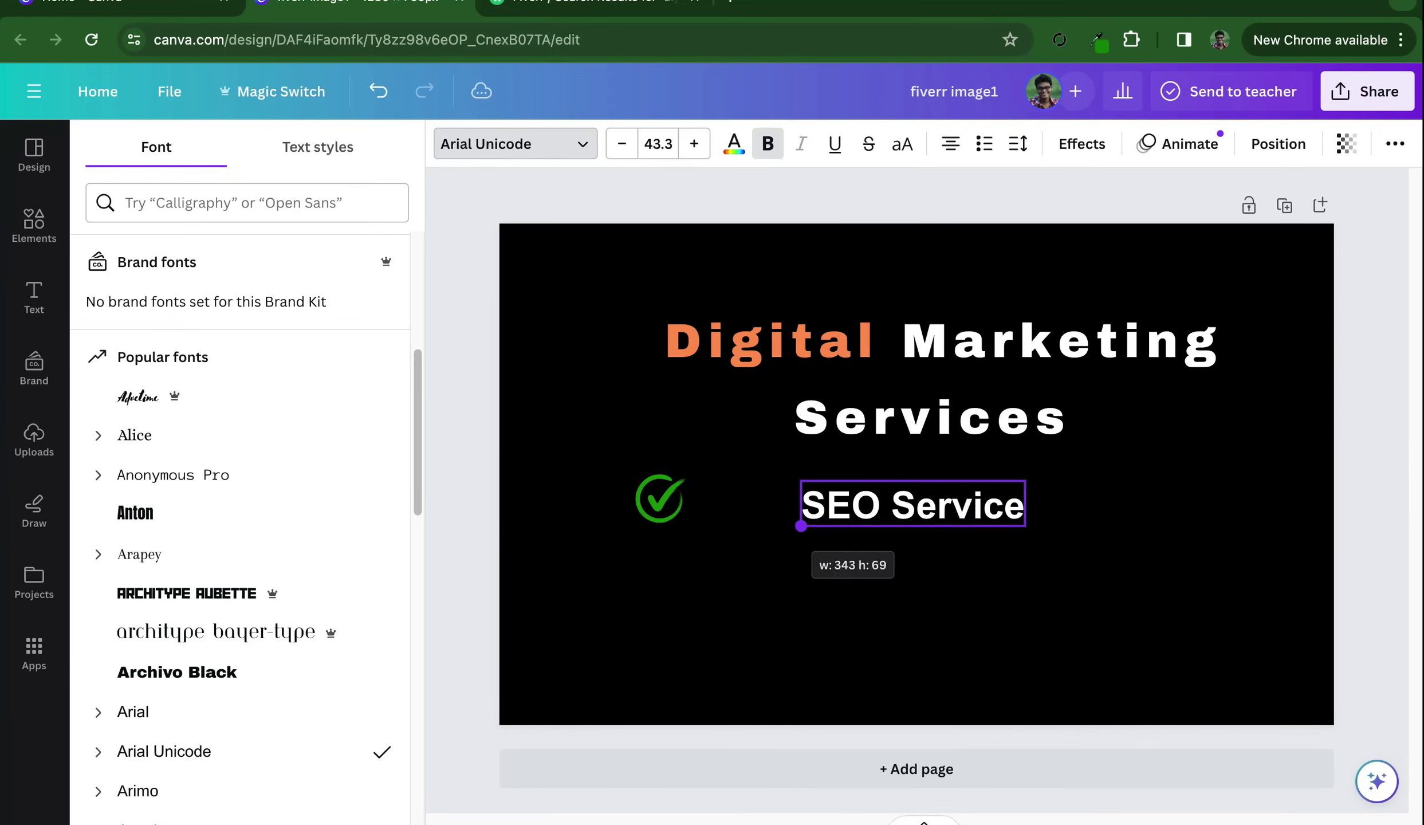
pyautogui.click(870, 550)
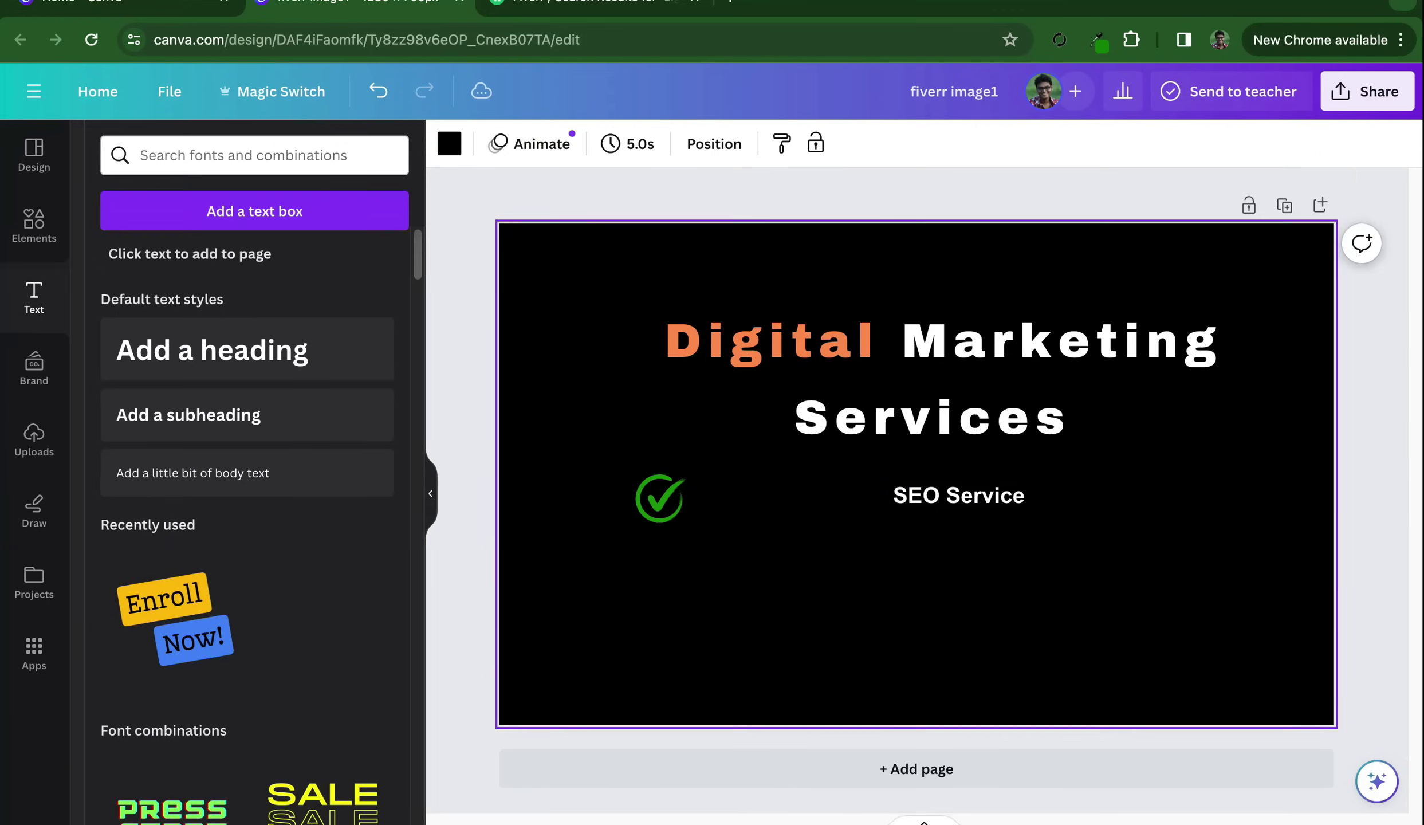
pyautogui.moveTo(962, 496); pyautogui.dragTo(773, 500)
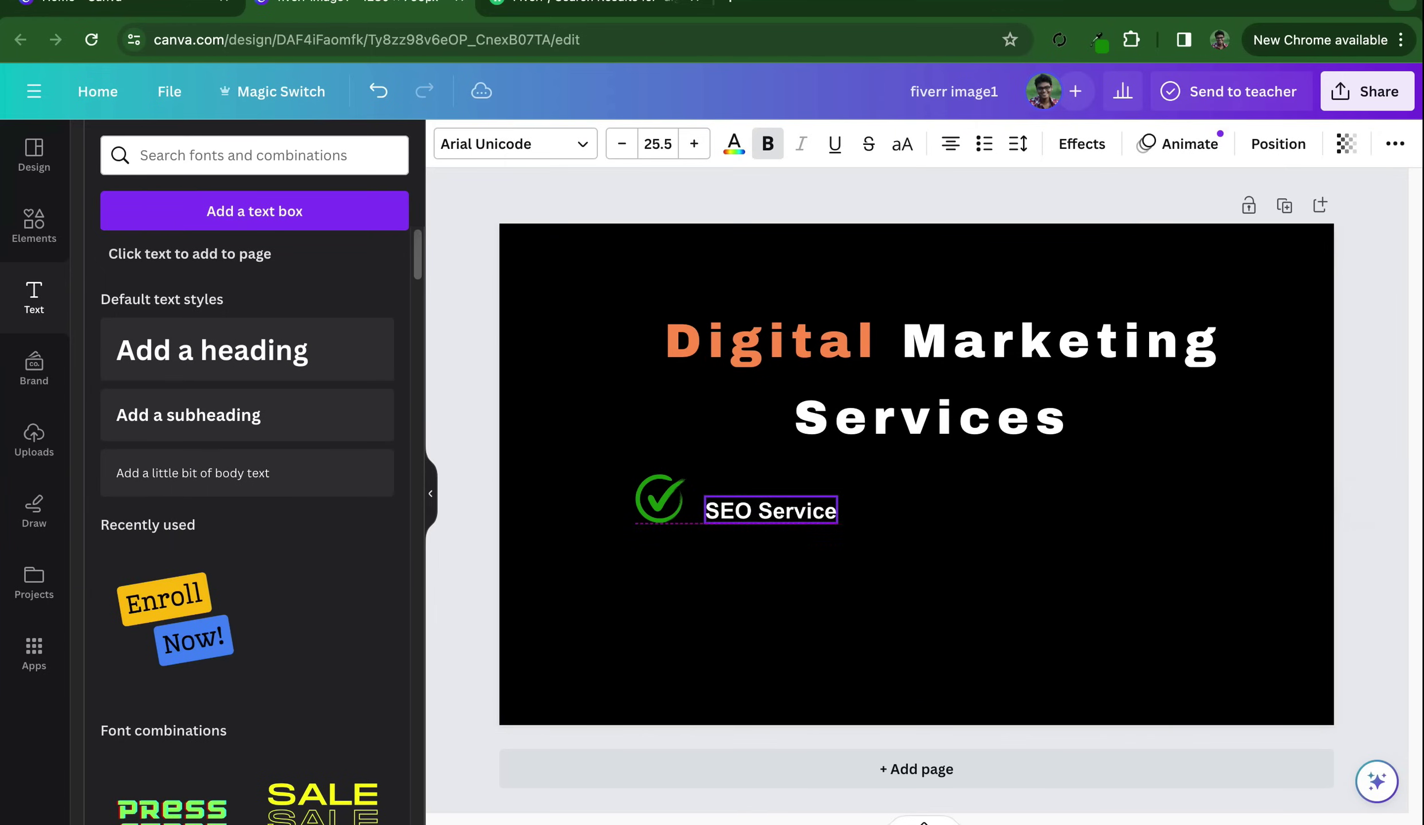
# Resize the tick slightly to suit the SEO Service text
pyautogui.press('Escape')
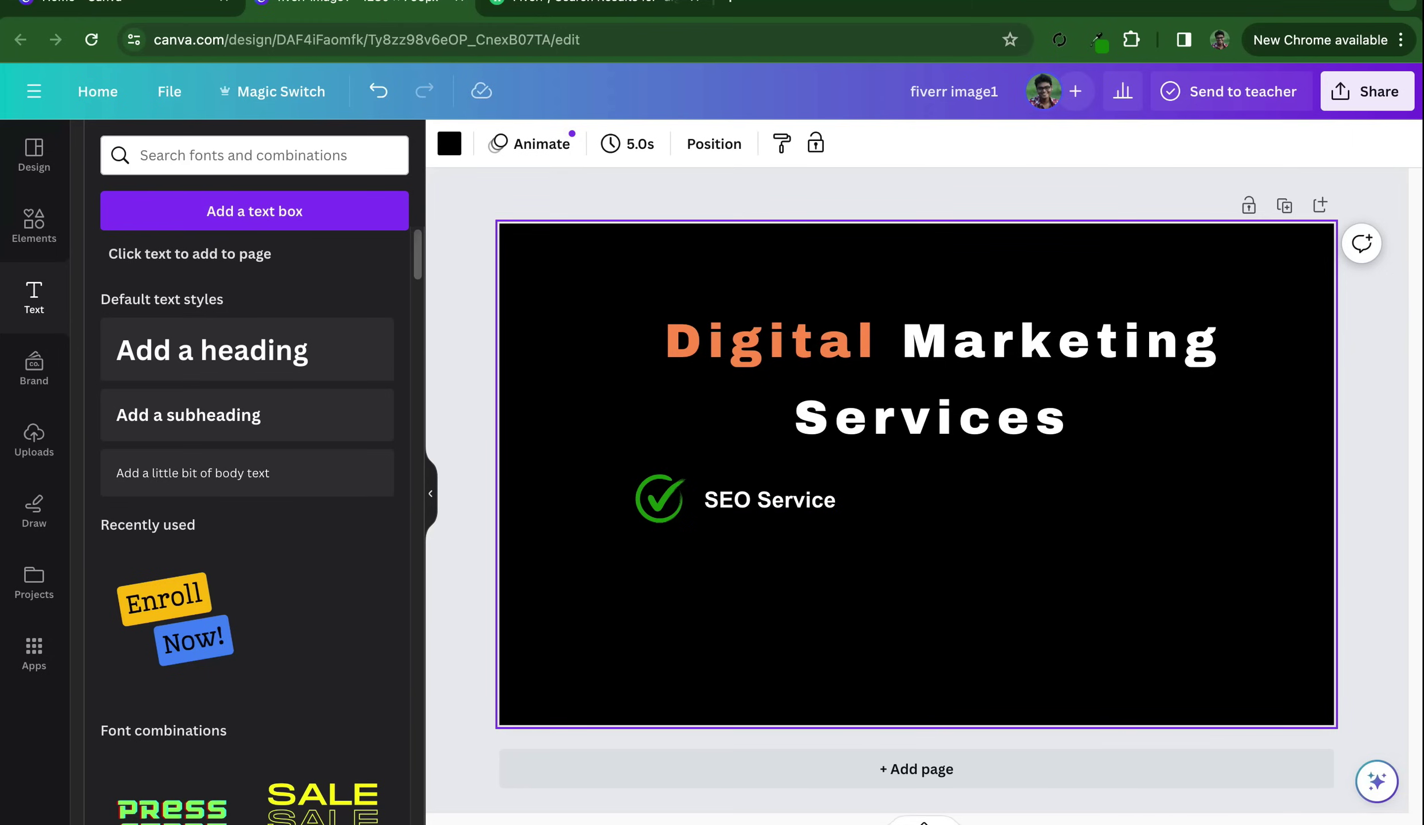
pyautogui.click(659, 498)
pyautogui.moveTo(686, 524)
pyautogui.mouseDown()
pyautogui.moveTo(674, 512)
pyautogui.moveTo(683, 520)
pyautogui.mouseUp()
pyautogui.press('Escape')
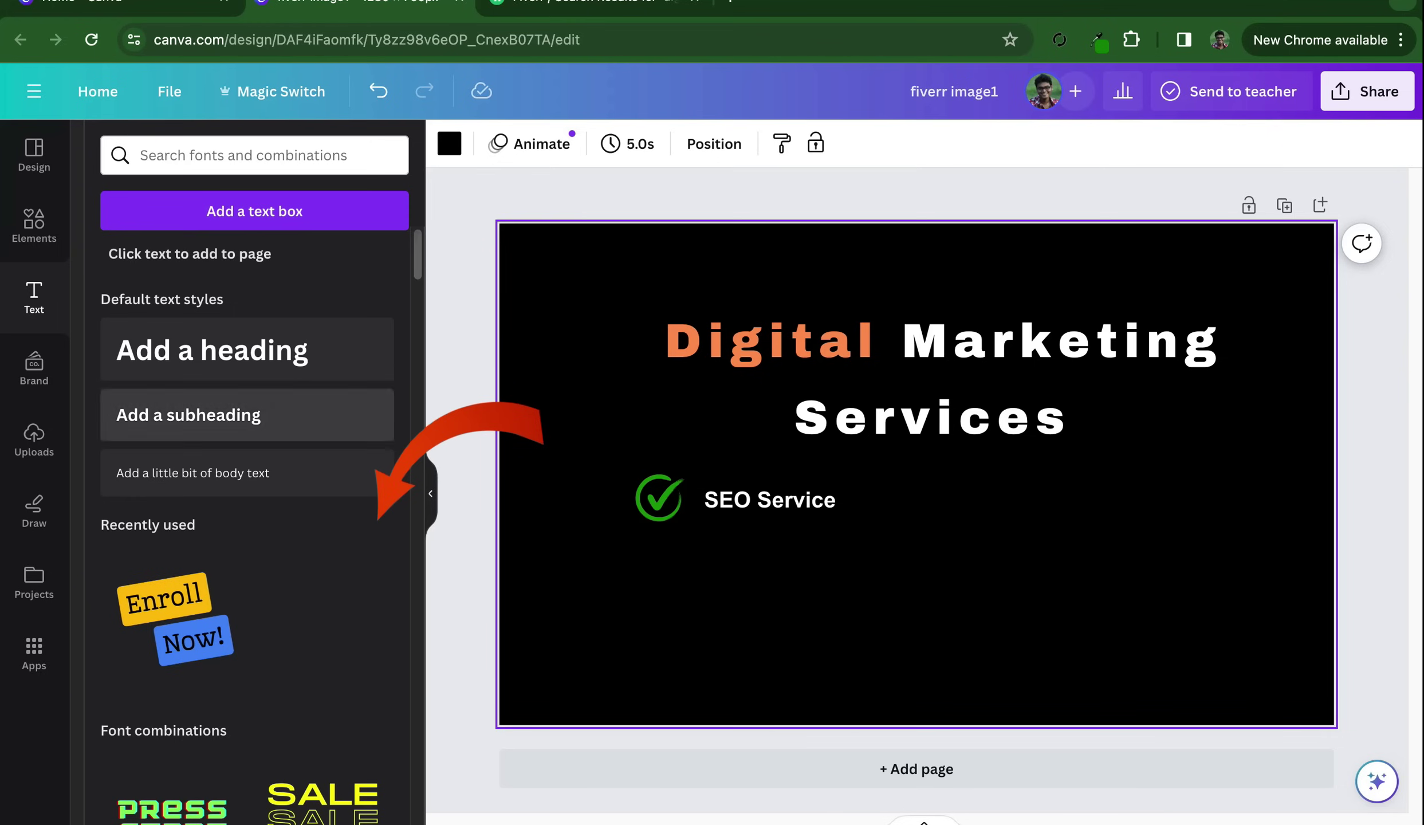
# Recolour the green tick beside SEO Service to the default dark blue
pyautogui.click(33, 224)
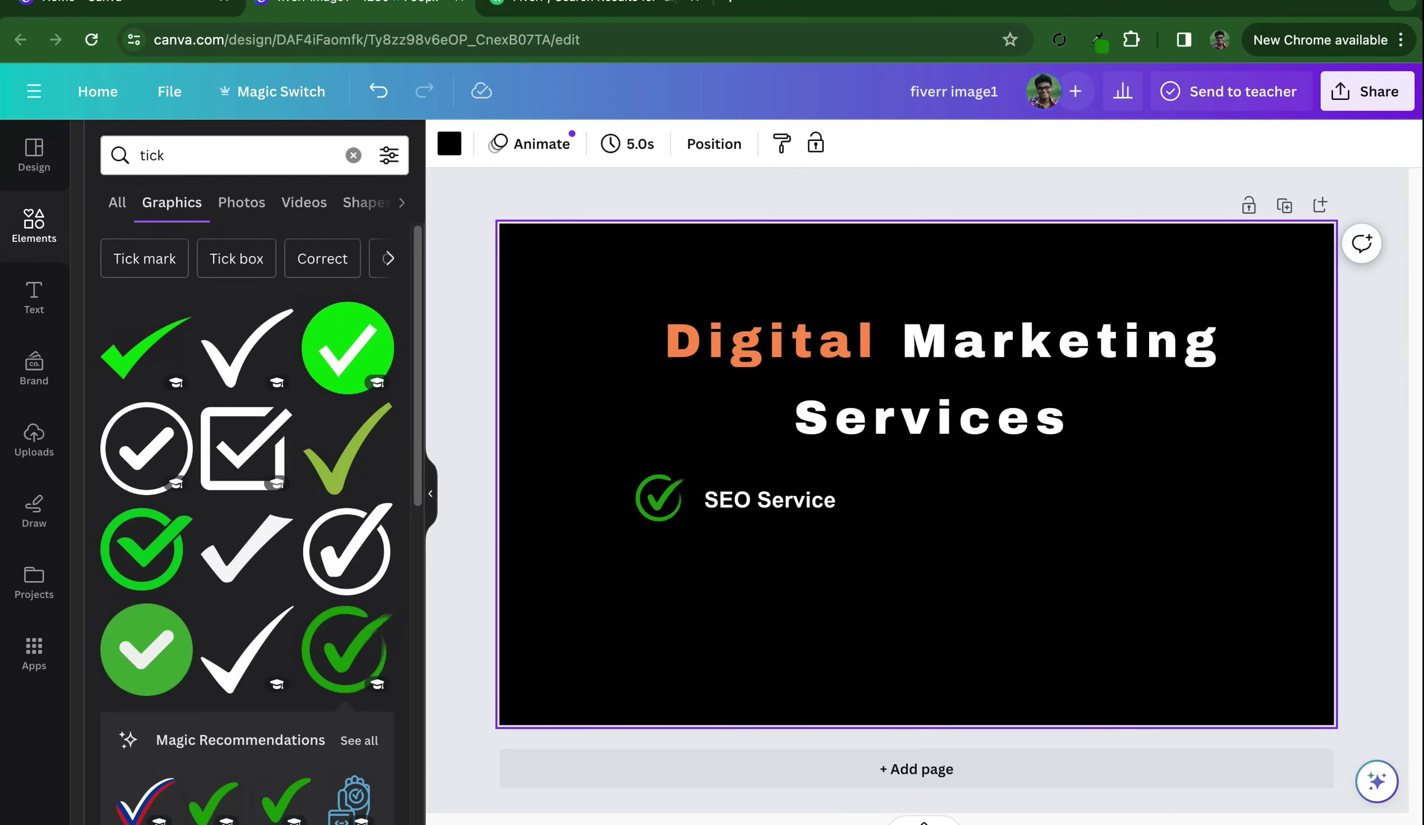
pyautogui.scroll(-3, 248, 516)
pyautogui.scroll(-3, 247, 515)
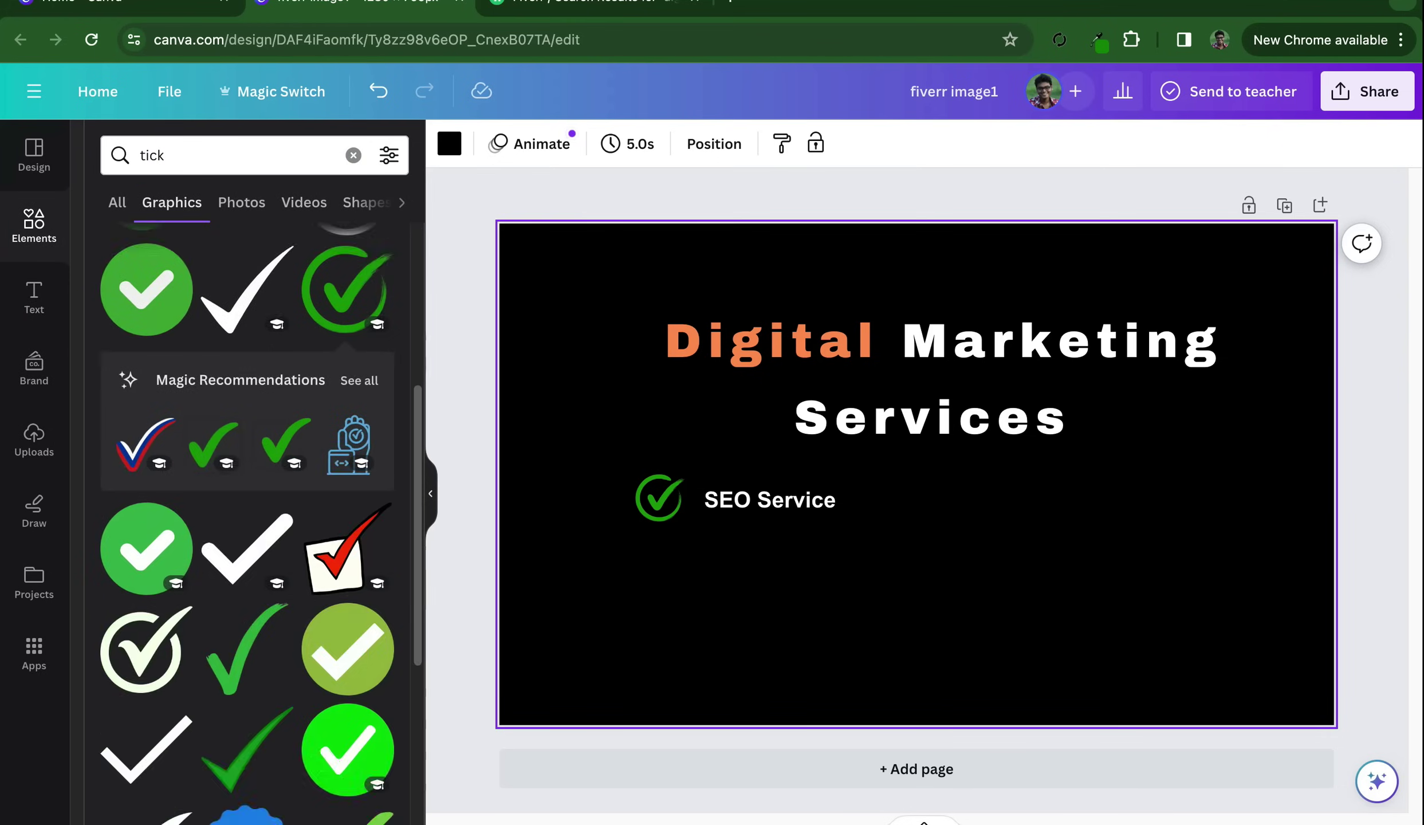
pyautogui.click(659, 497)
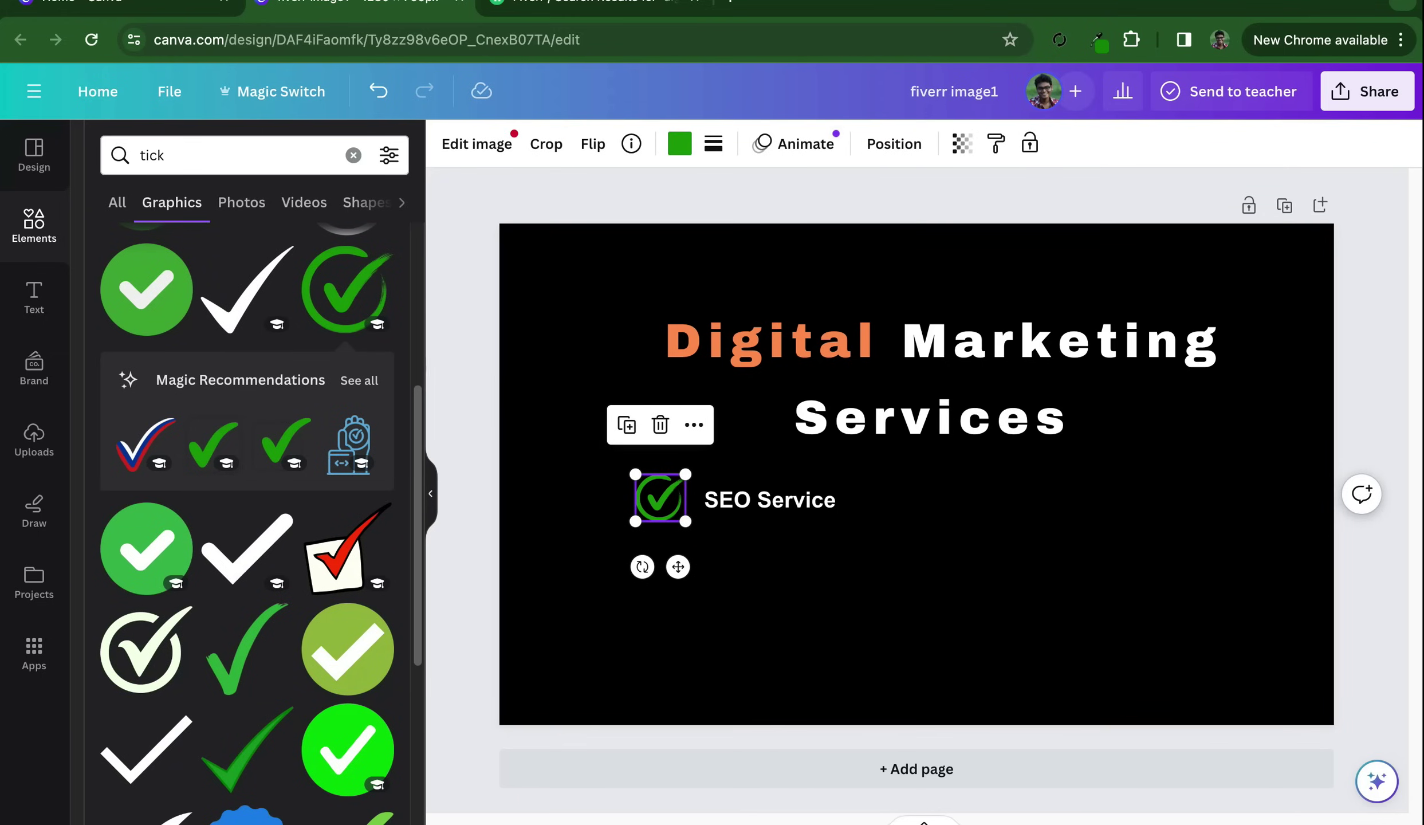
pyautogui.click(680, 143)
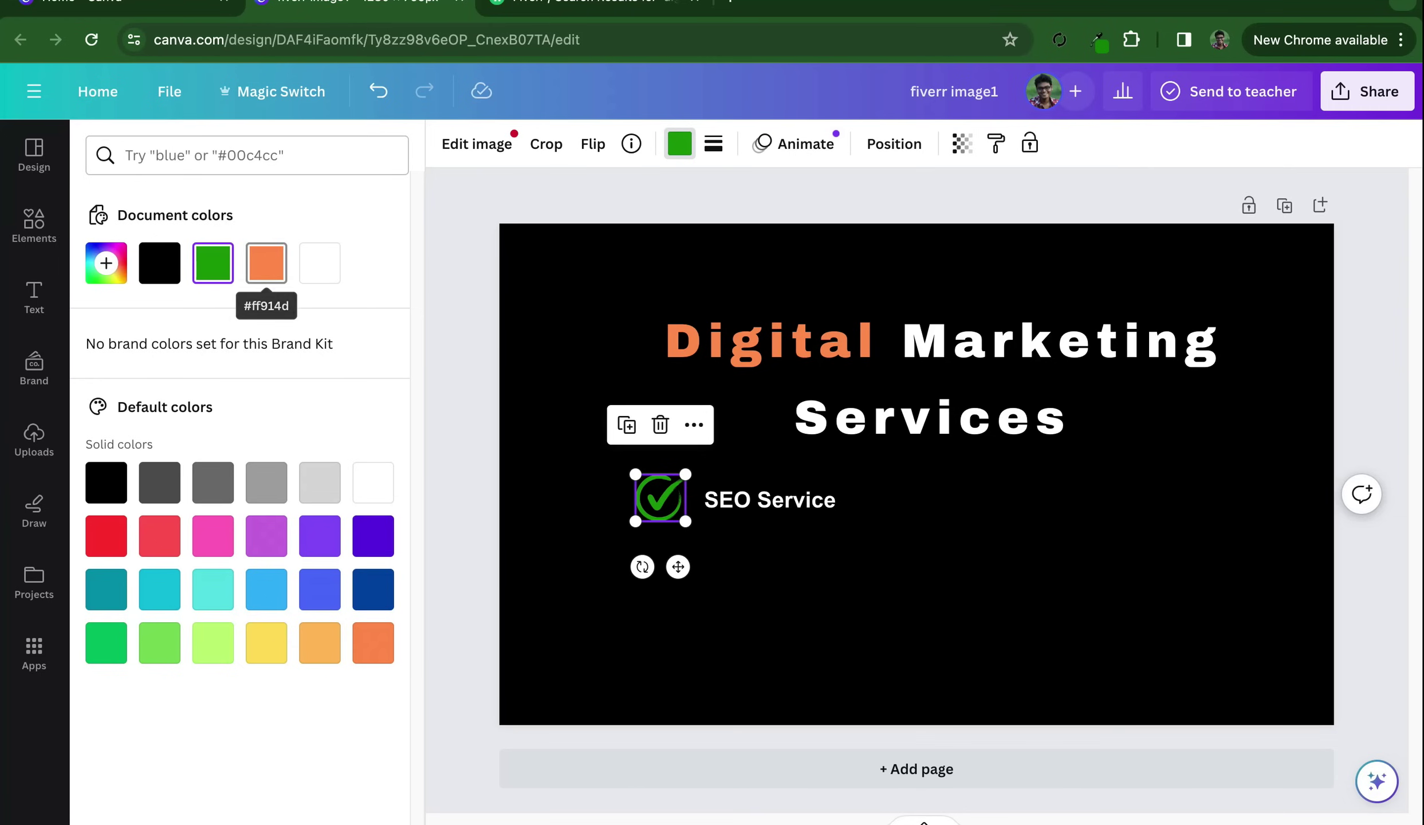
pyautogui.click(373, 588)
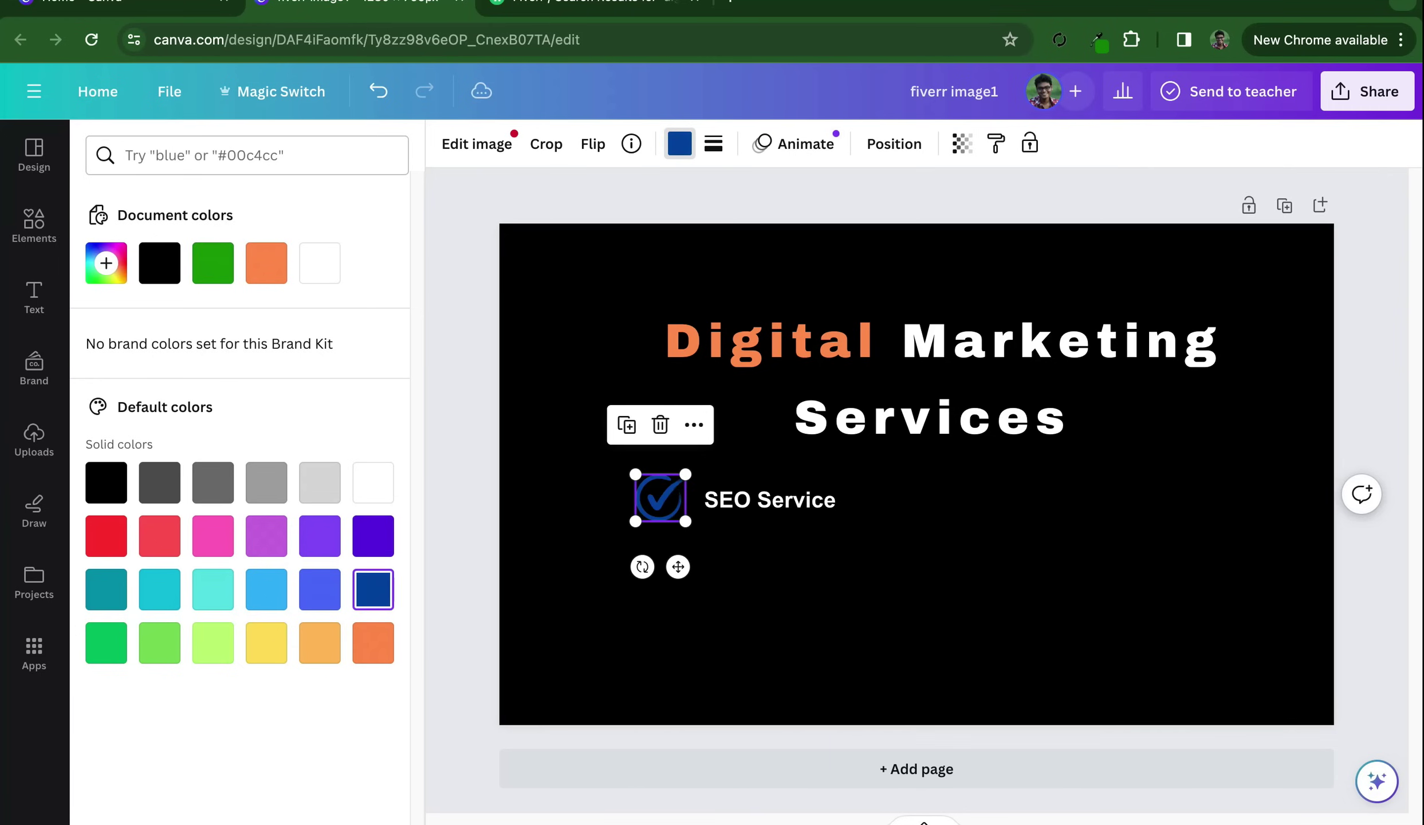
pyautogui.press('Escape')
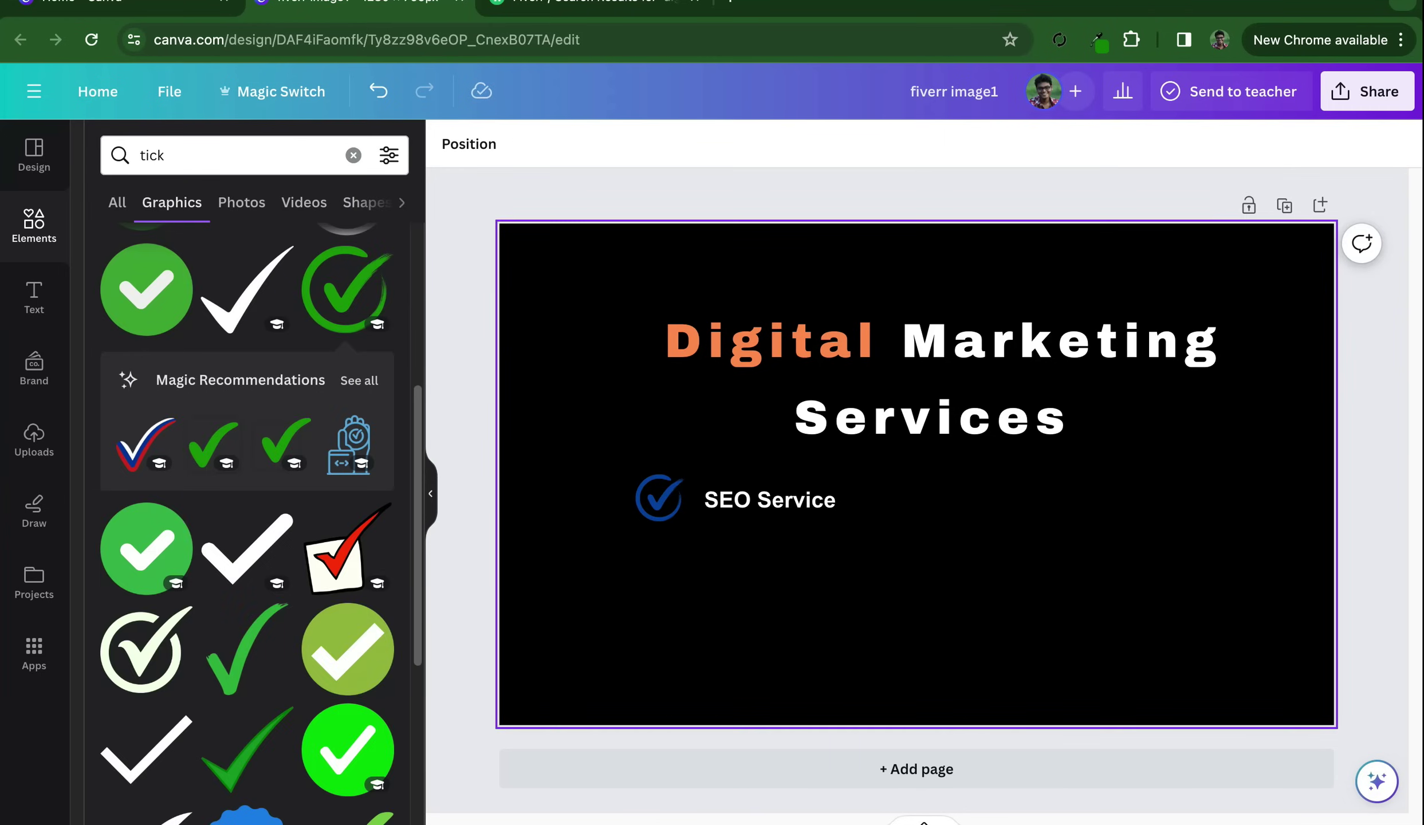
pyautogui.press('Escape')
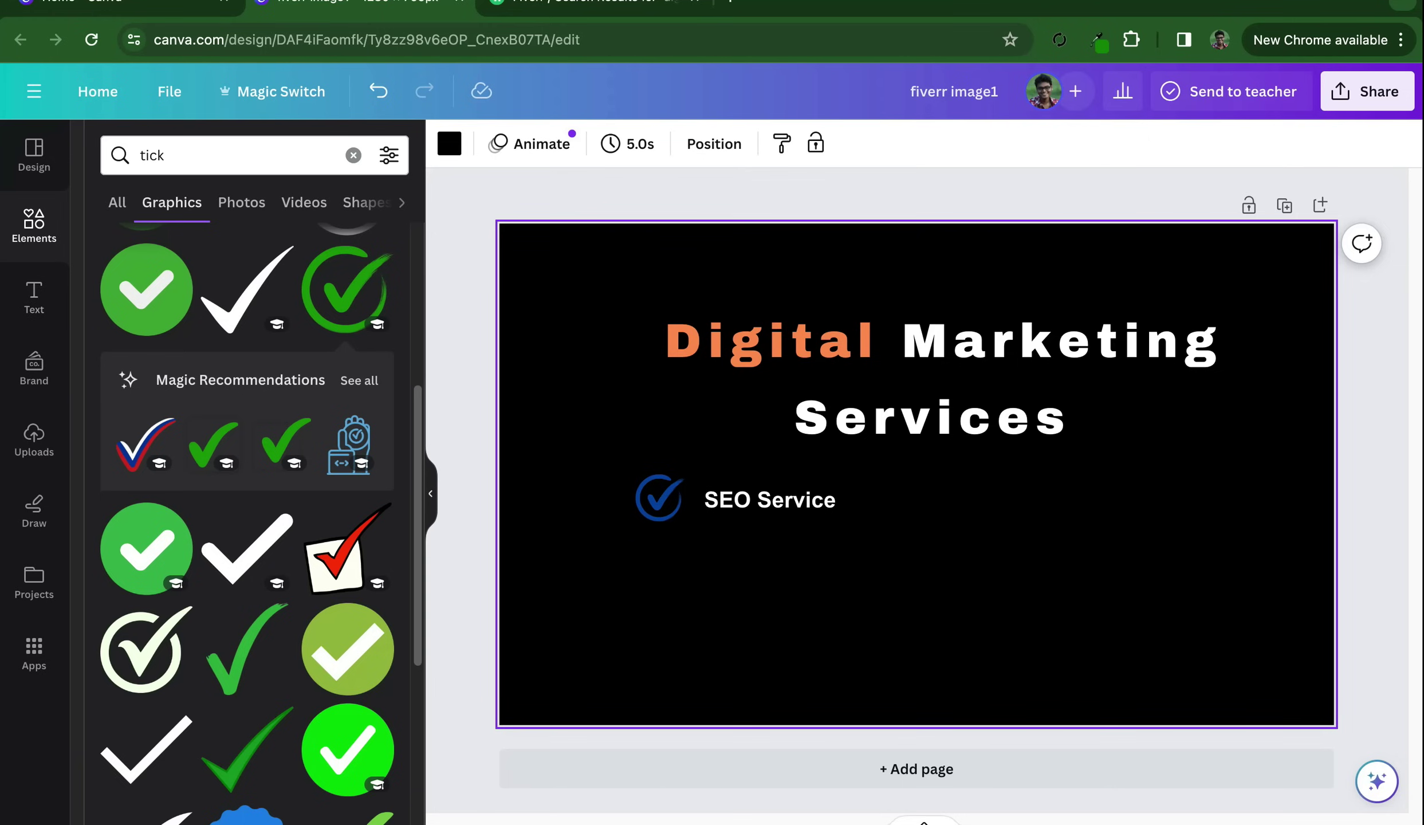
# Search Elements for 'youtube' and filter the results to Graphics
pyautogui.click(353, 155)
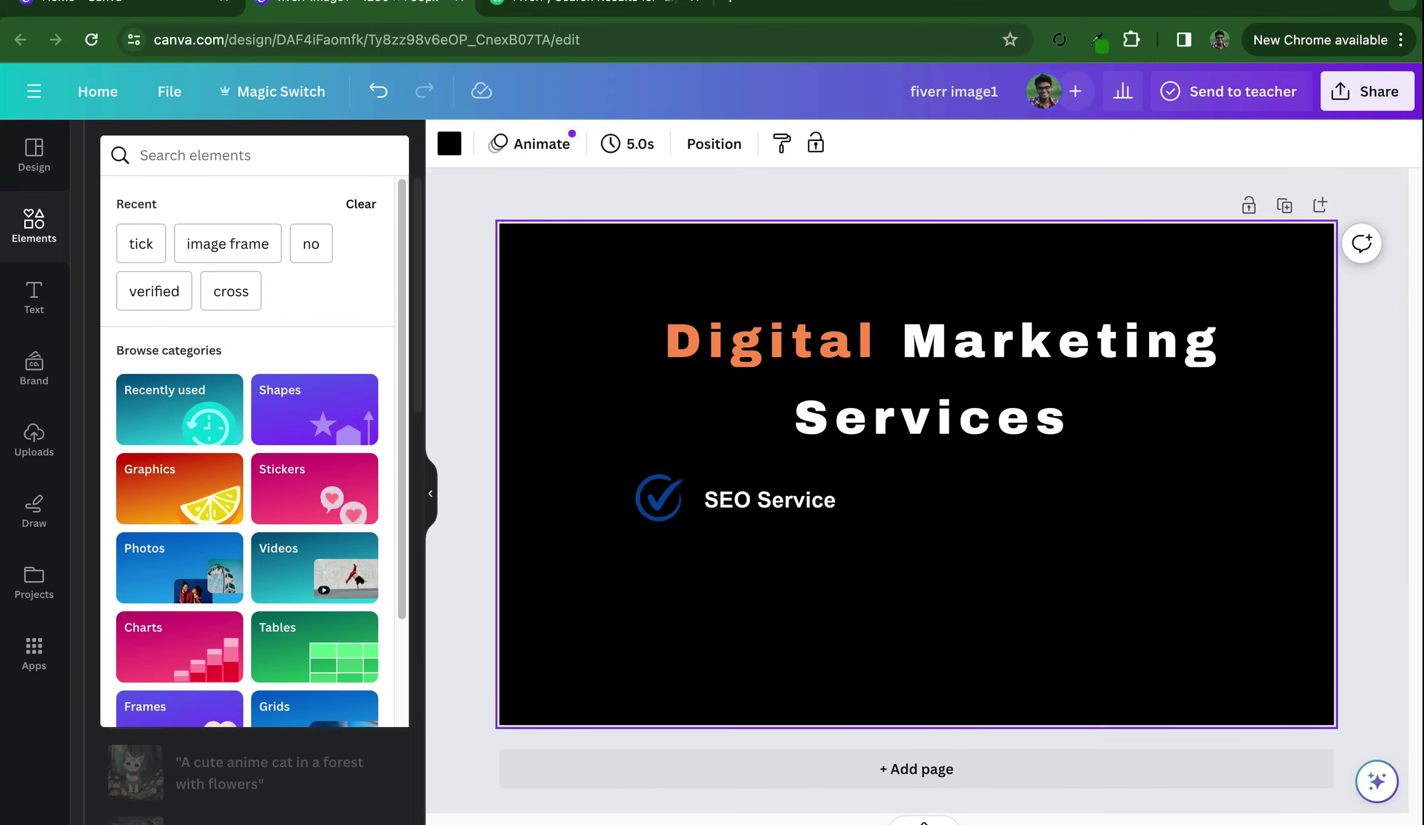
pyautogui.write('b')
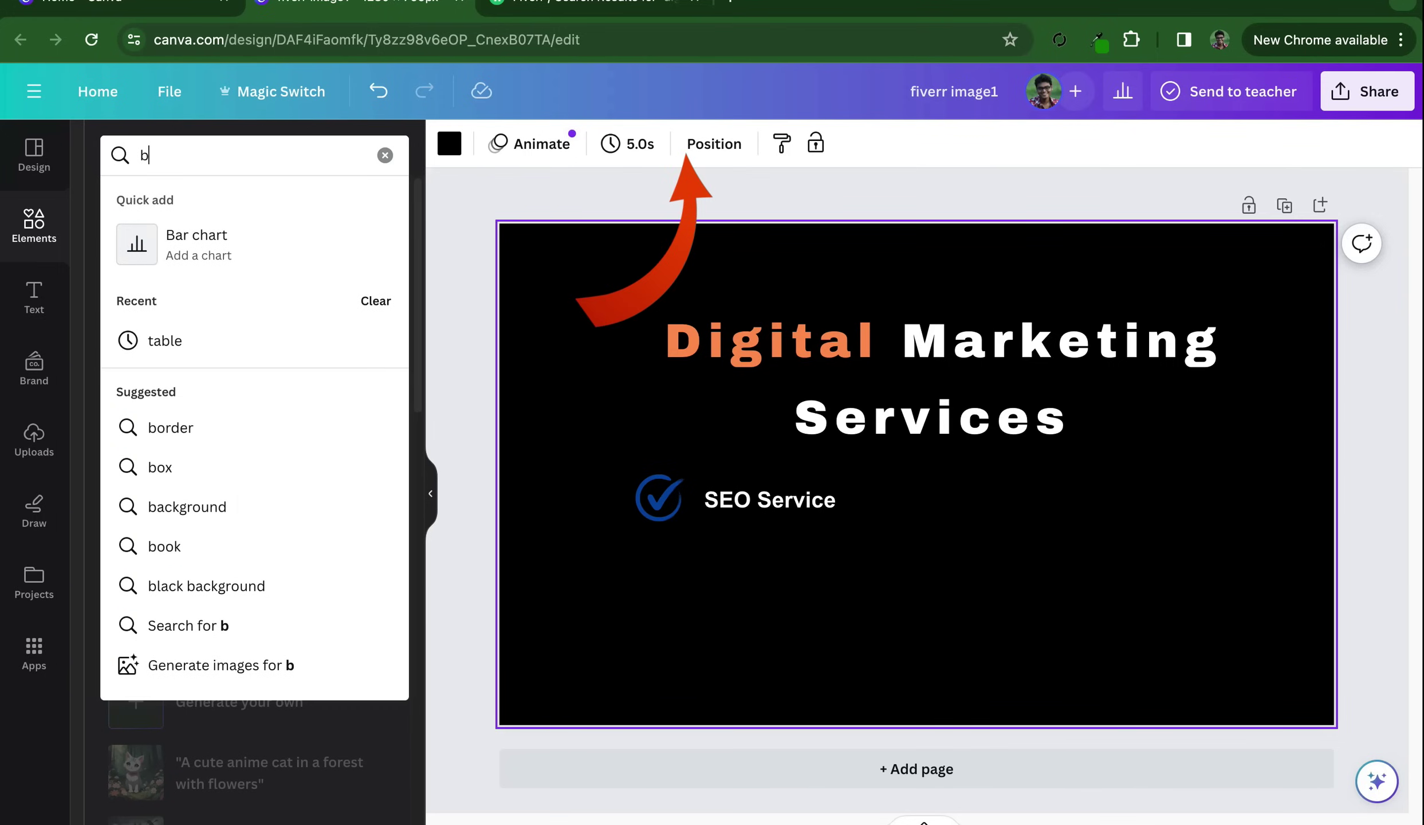
pyautogui.press('BackSpace')
pyautogui.write('youtube')
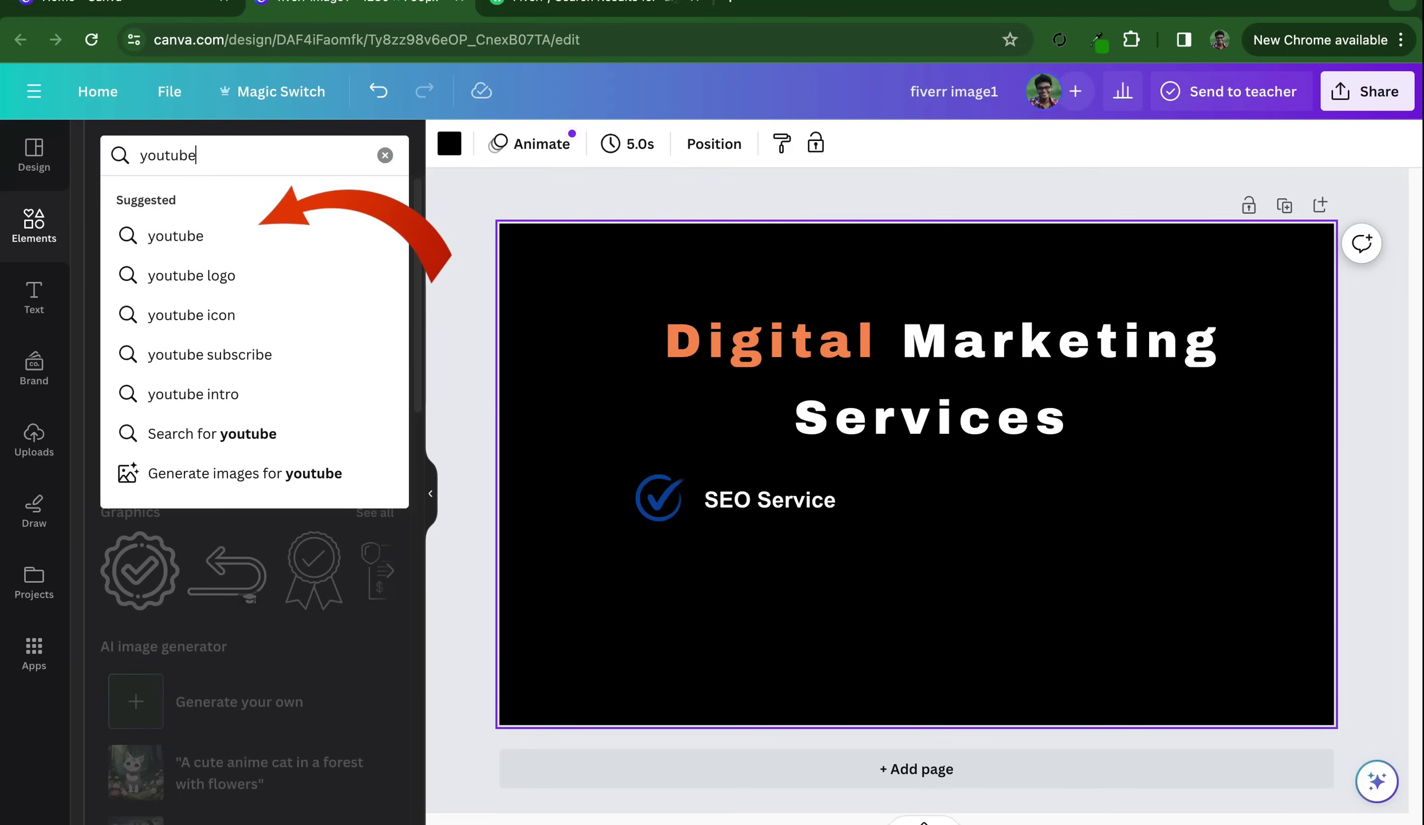
pyautogui.click(191, 314)
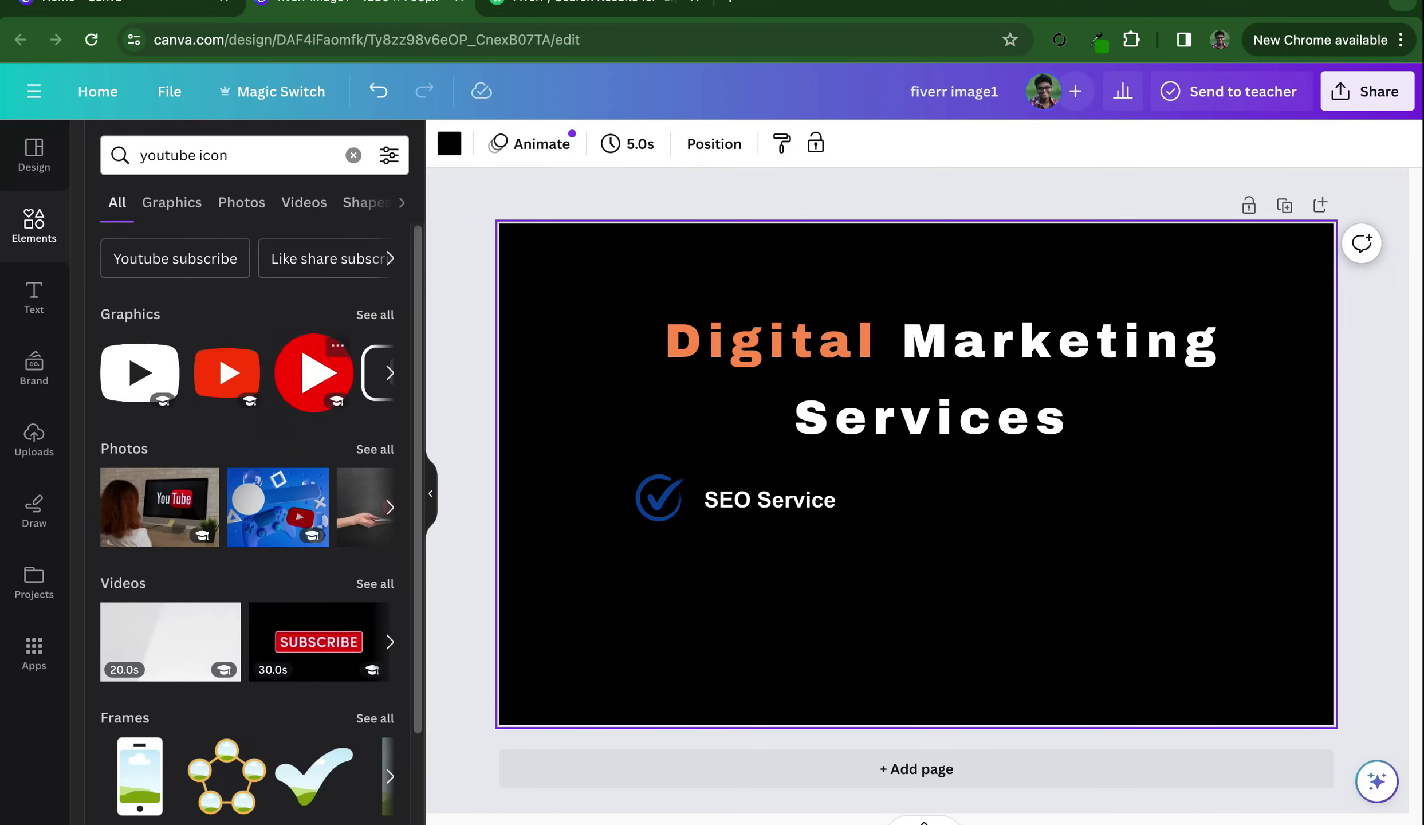
pyautogui.click(374, 315)
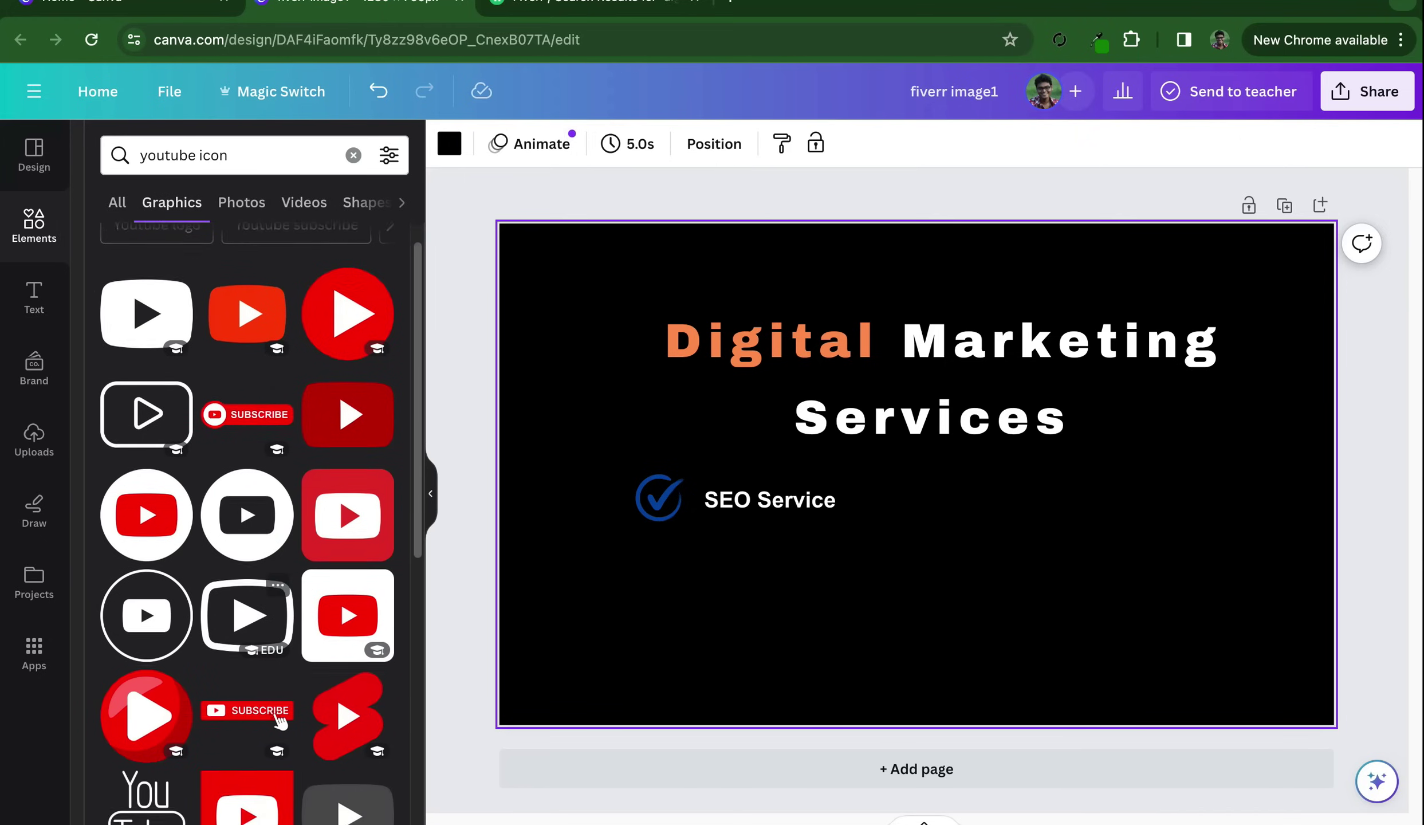
# Add the red SUBSCRIBE button graphic, shrink it and place it right of SEO Service
pyautogui.scroll(-4, 279, 687)
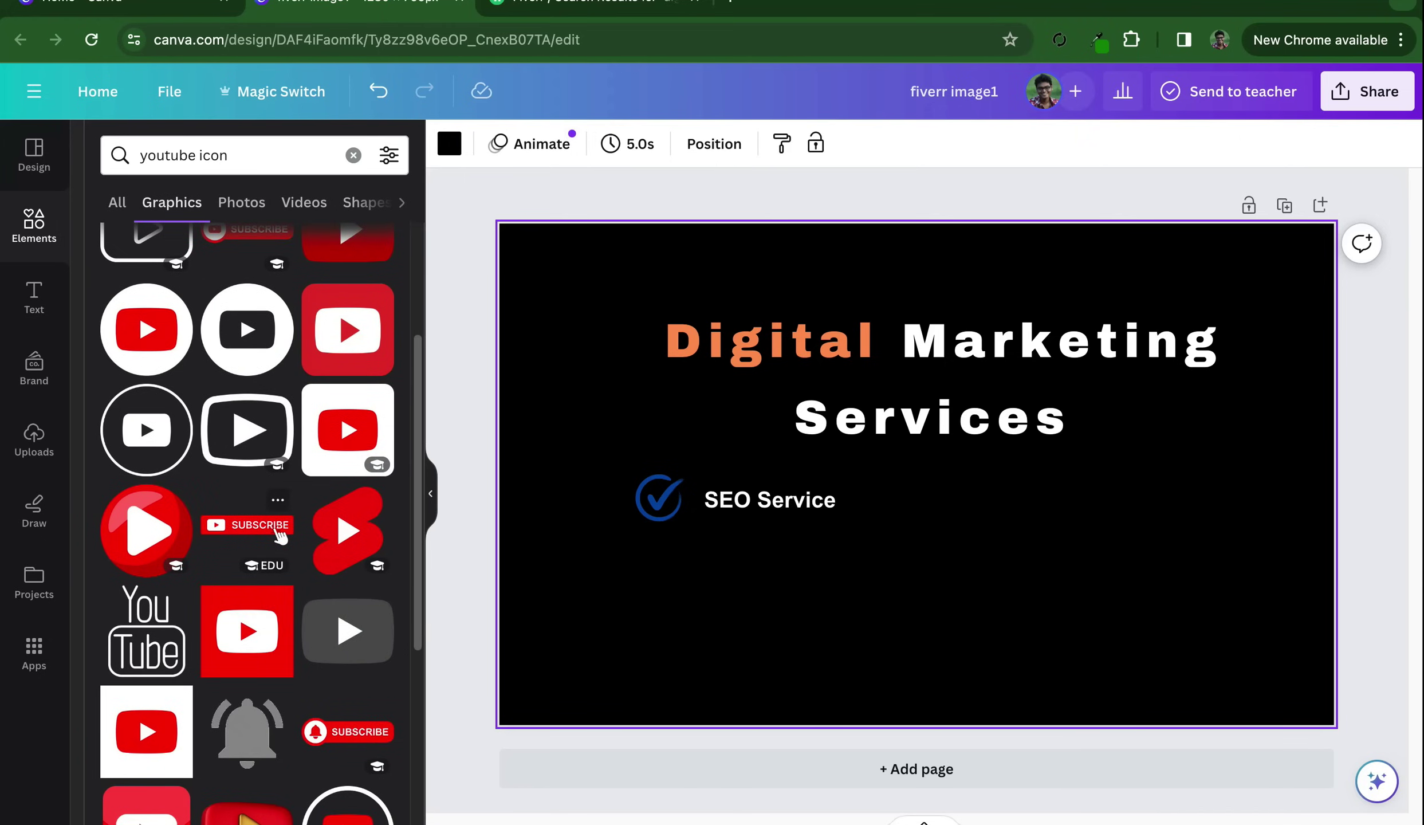
pyautogui.scroll(3, 279, 536)
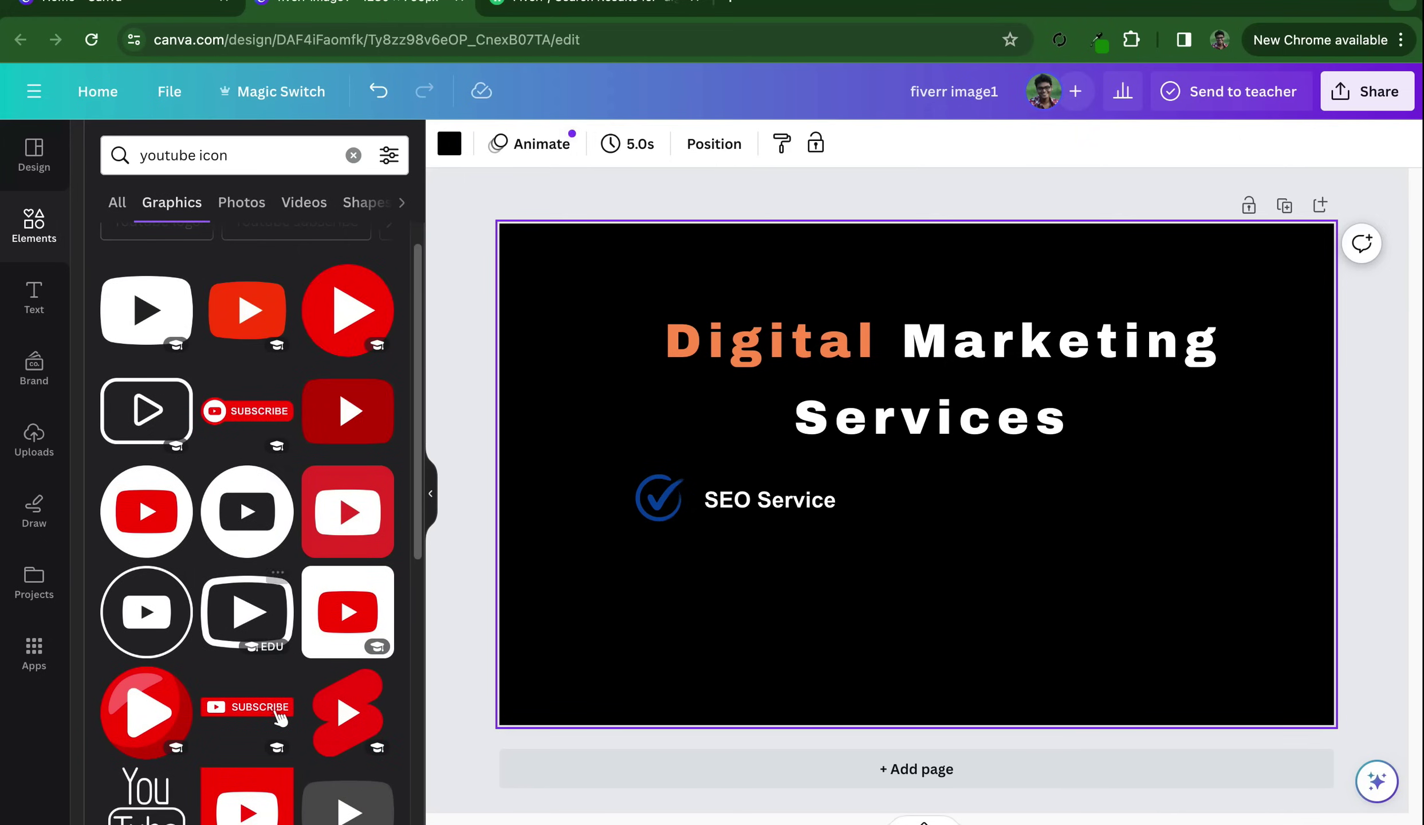
pyautogui.scroll(-2, 279, 716)
pyautogui.scroll(-4, 279, 716)
pyautogui.scroll(-4, 278, 716)
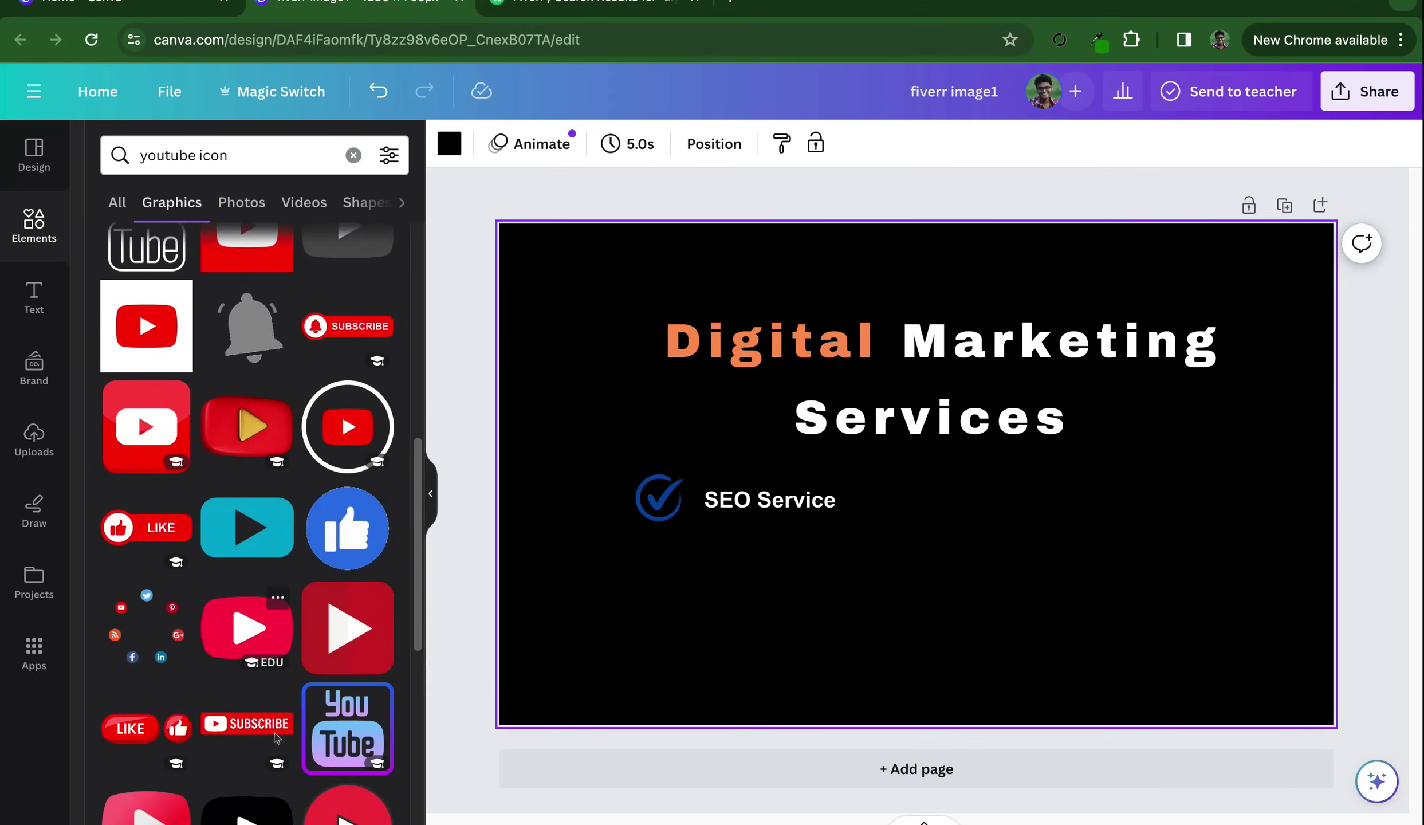
pyautogui.scroll(3, 279, 309)
pyautogui.scroll(5, 279, 311)
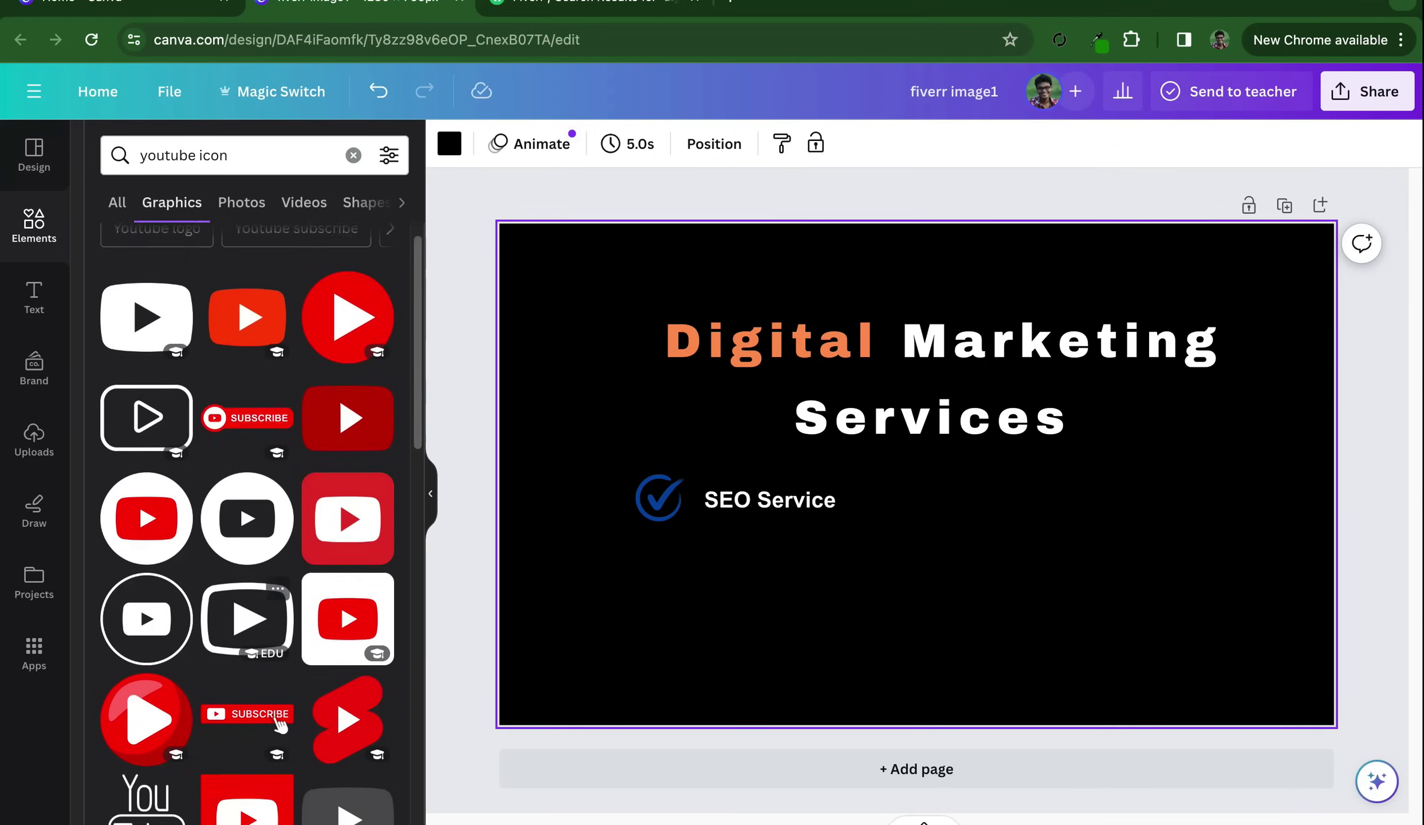
pyautogui.scroll(-1, 279, 716)
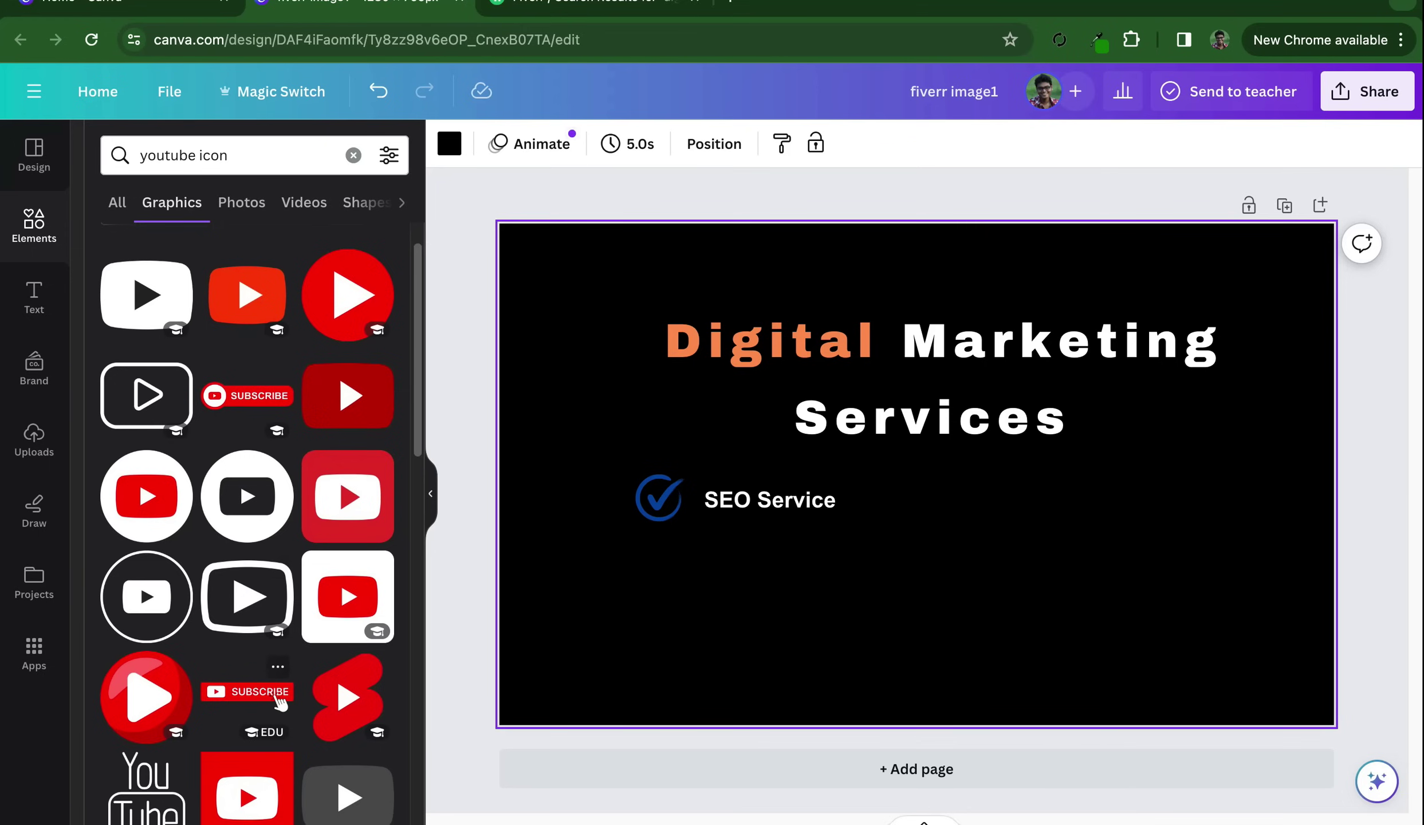
pyautogui.click(278, 695)
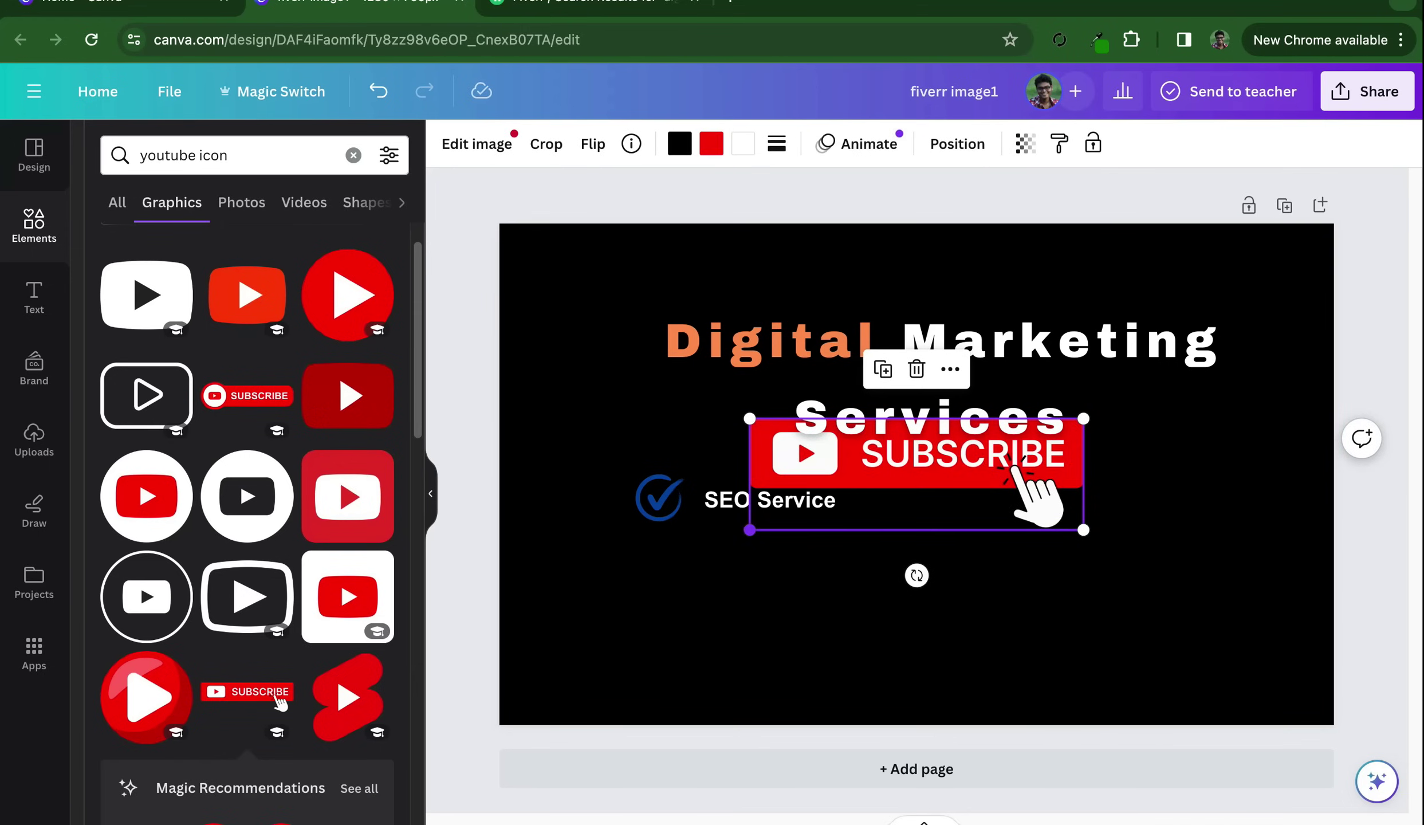
pyautogui.moveTo(749, 530); pyautogui.dragTo(884, 484)
pyautogui.moveTo(982, 450); pyautogui.dragTo(1149, 531)
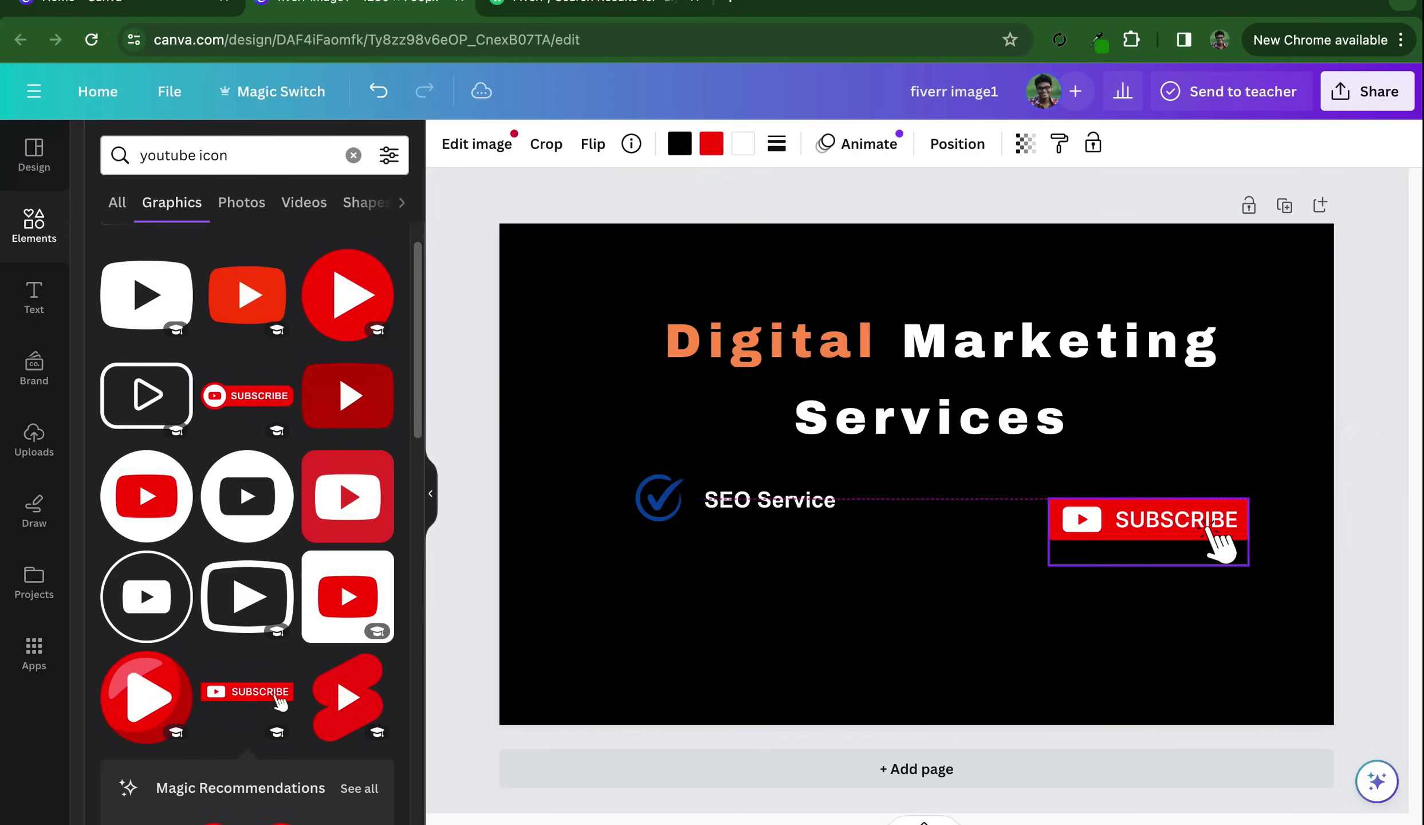
pyautogui.press('Escape')
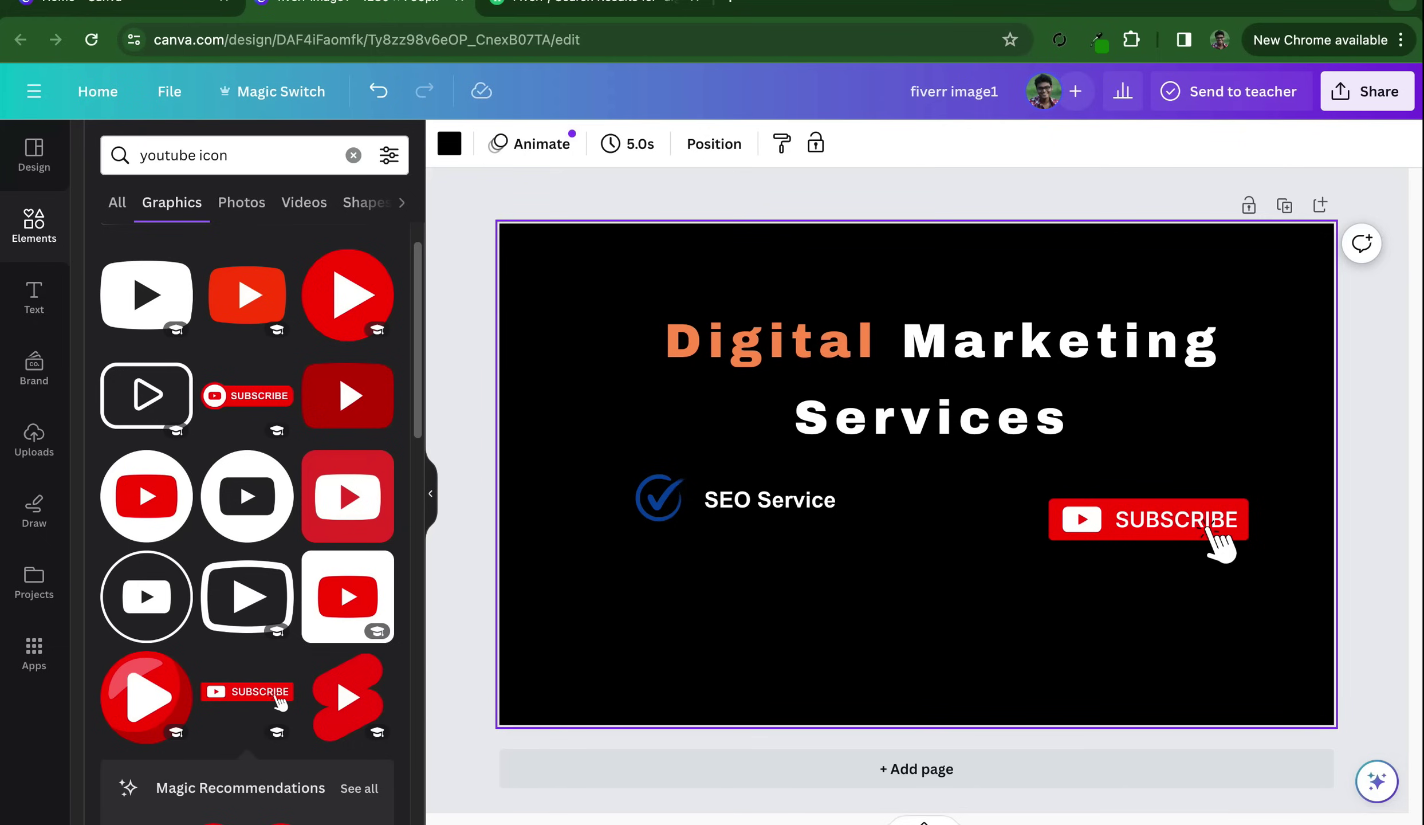
# Try orange for the SUBSCRIBE button lettering, then revert it to white
pyautogui.click(1148, 527)
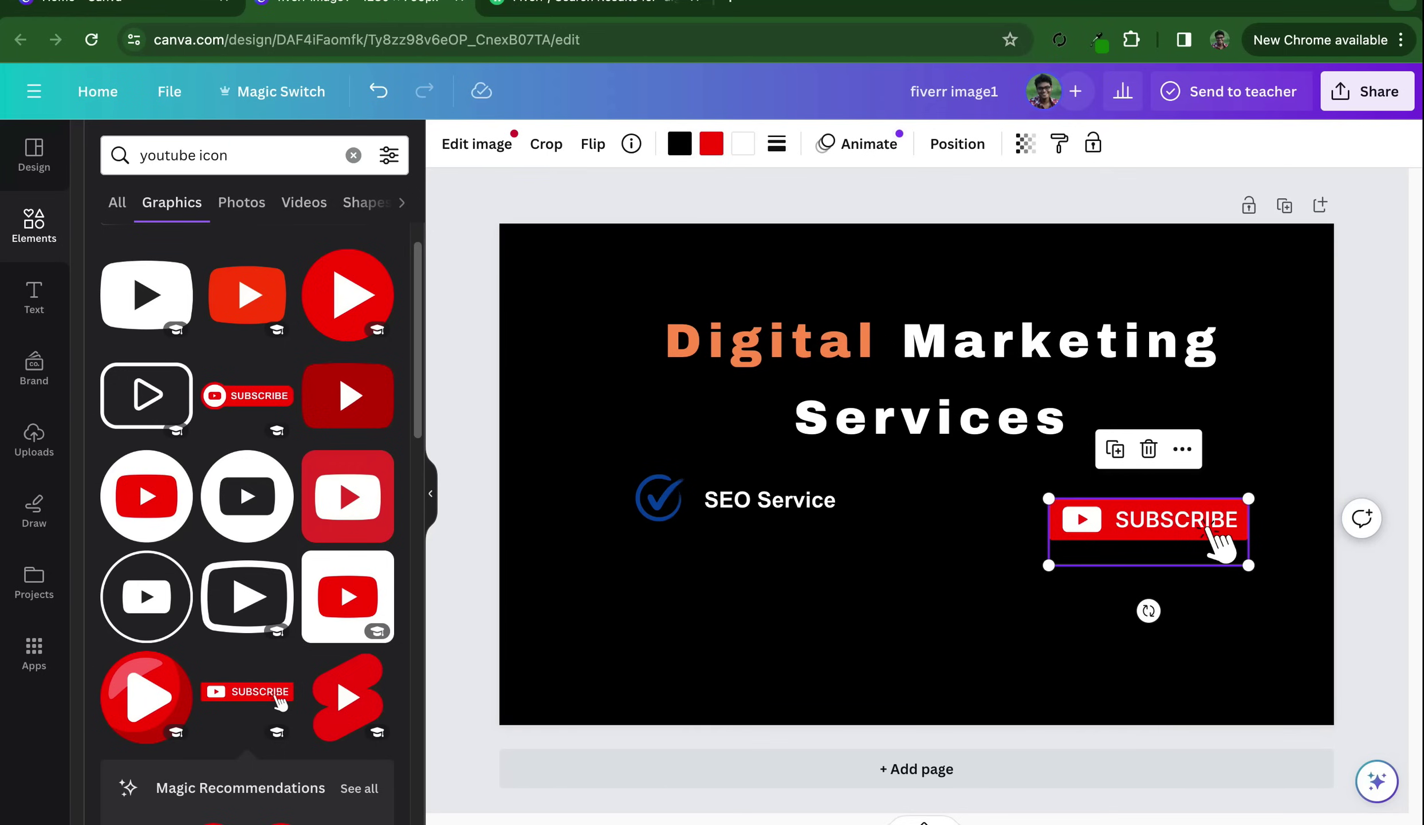
pyautogui.click(742, 143)
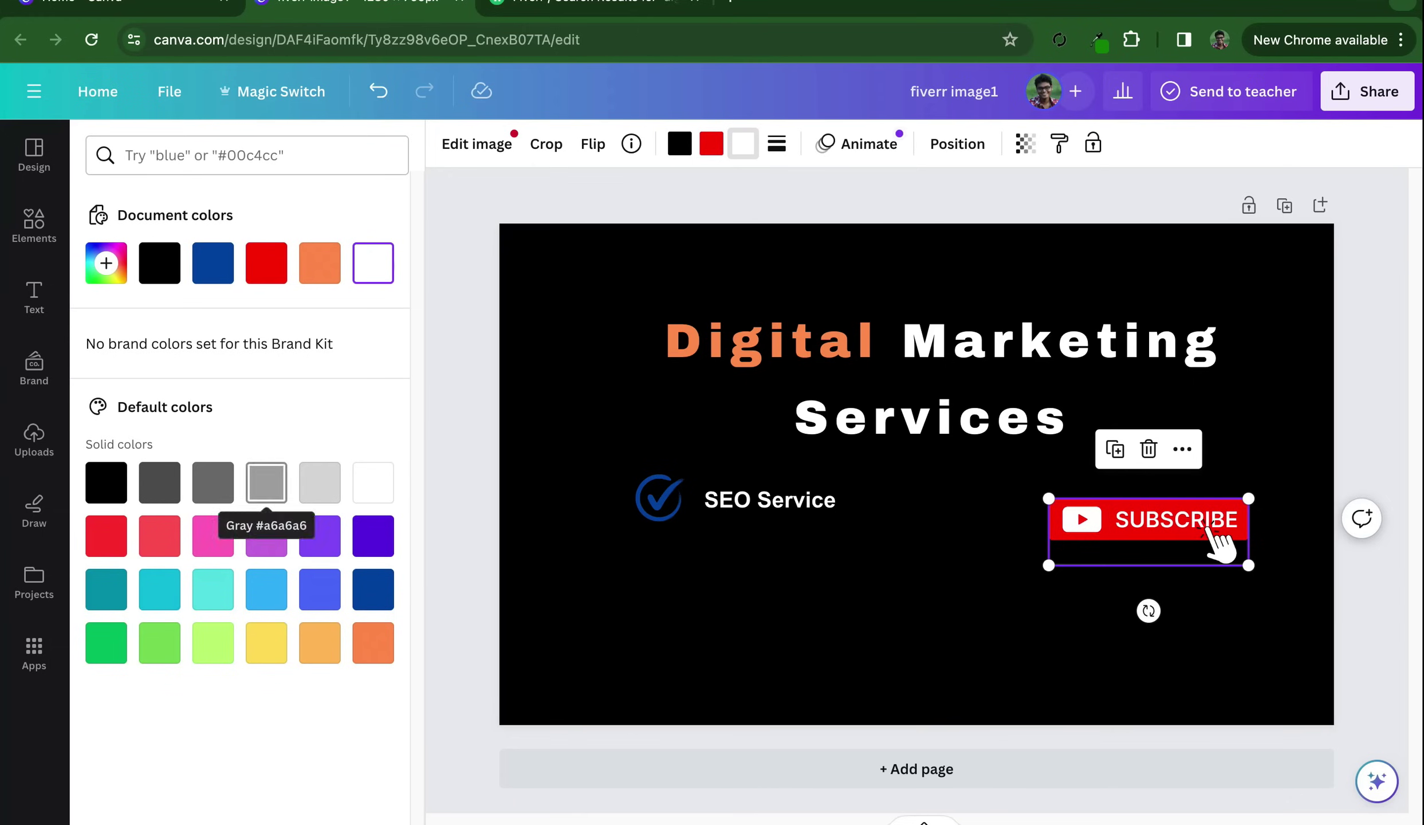
pyautogui.click(320, 264)
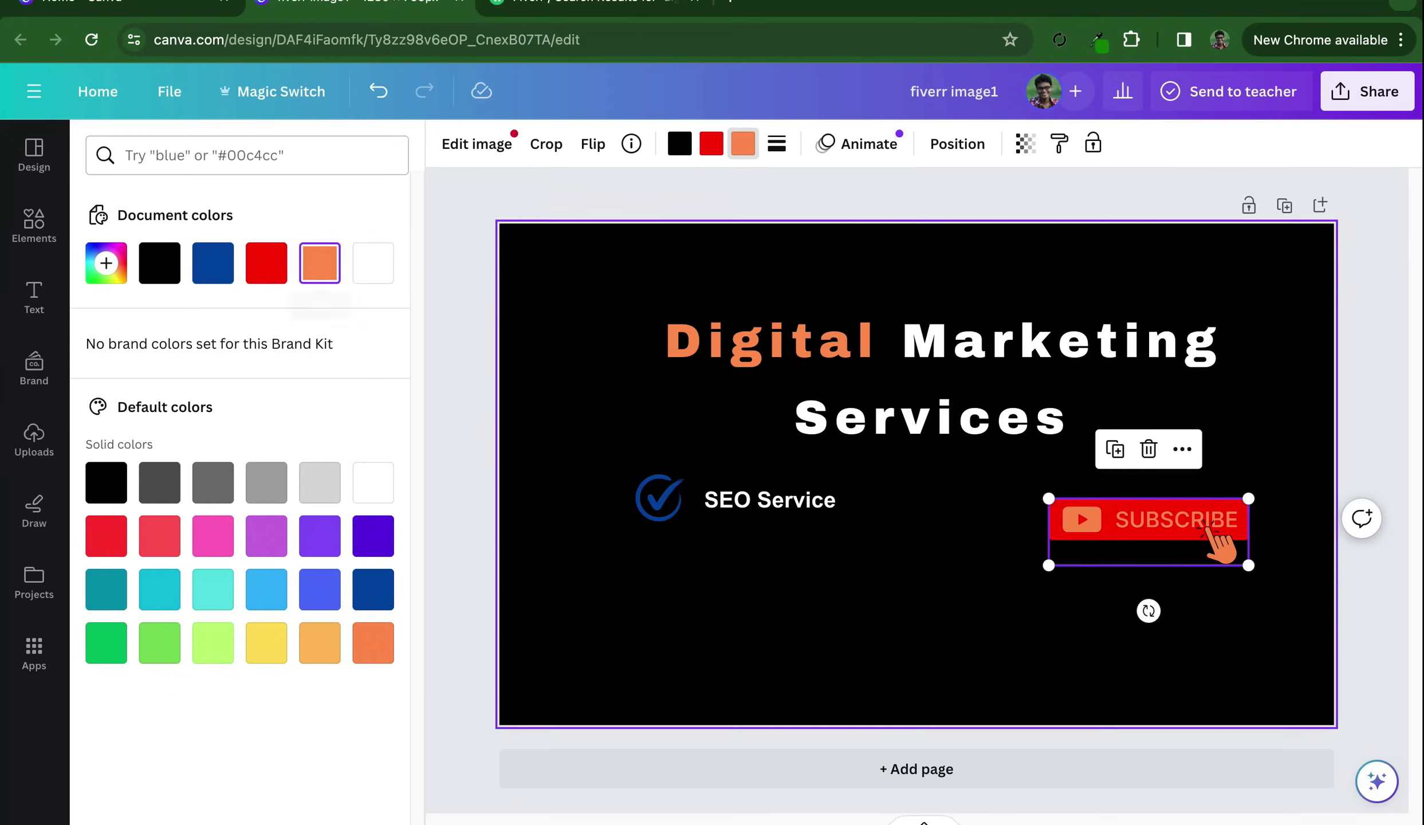
pyautogui.click(711, 143)
pyautogui.click(711, 143)
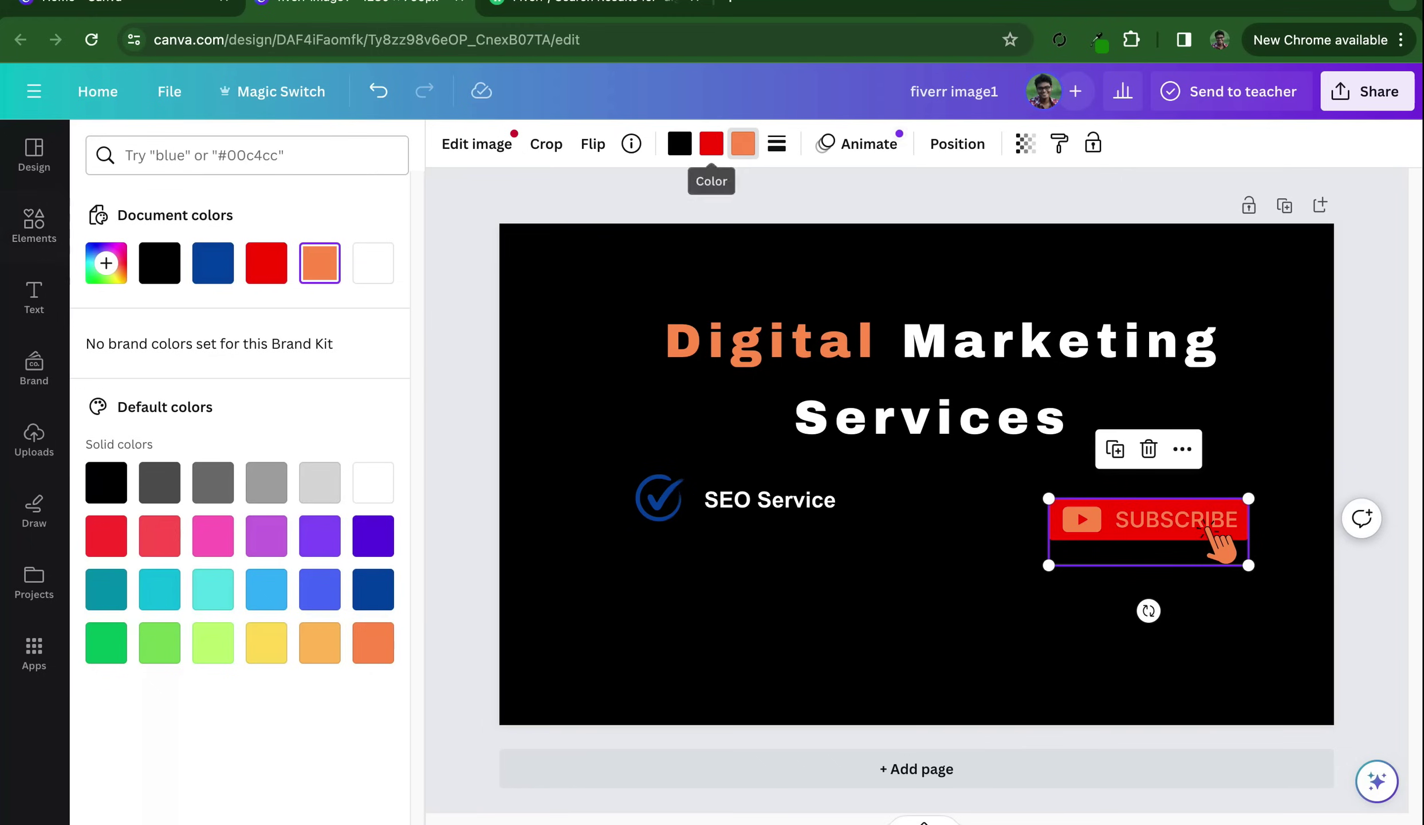
pyautogui.click(373, 263)
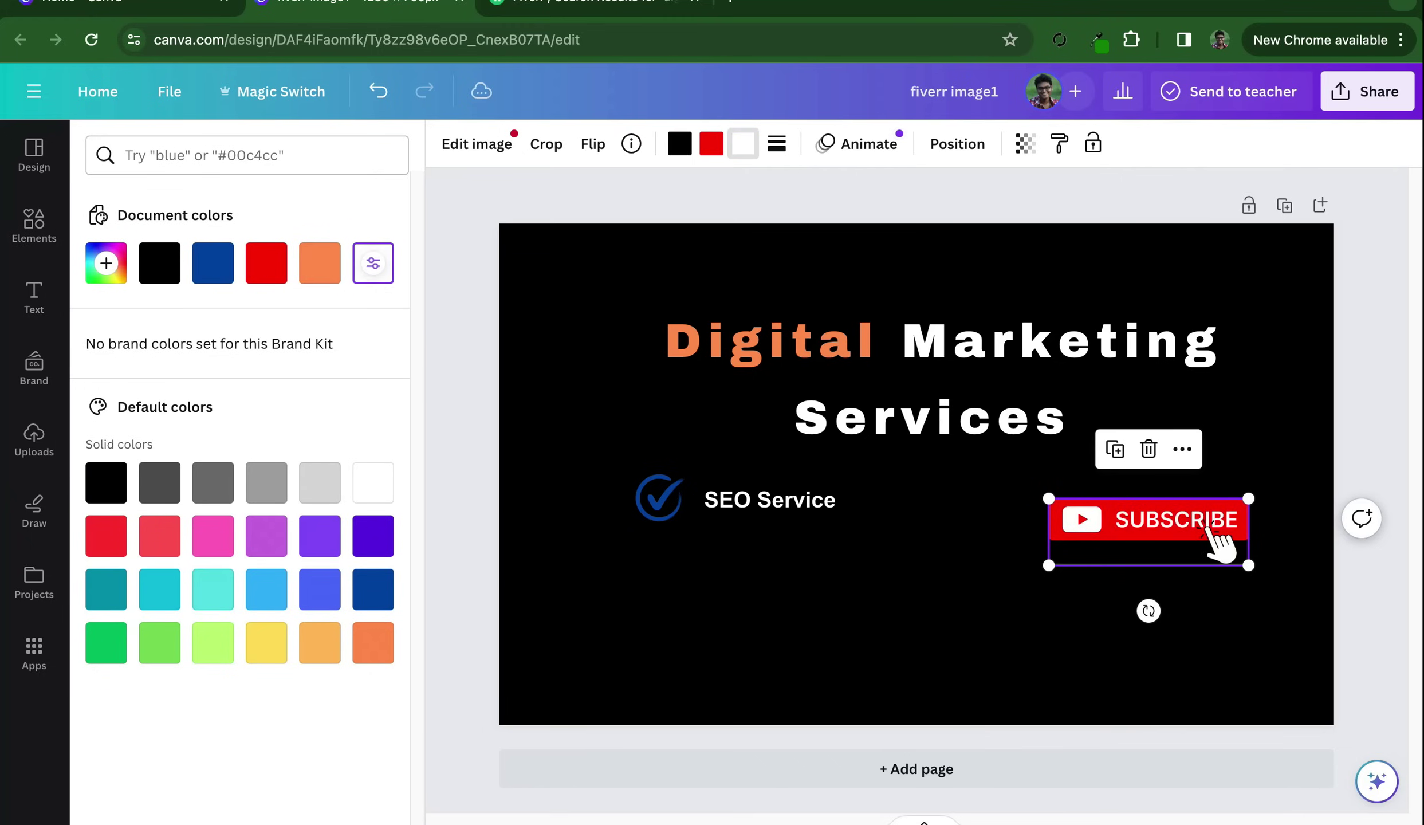
pyautogui.click(659, 573)
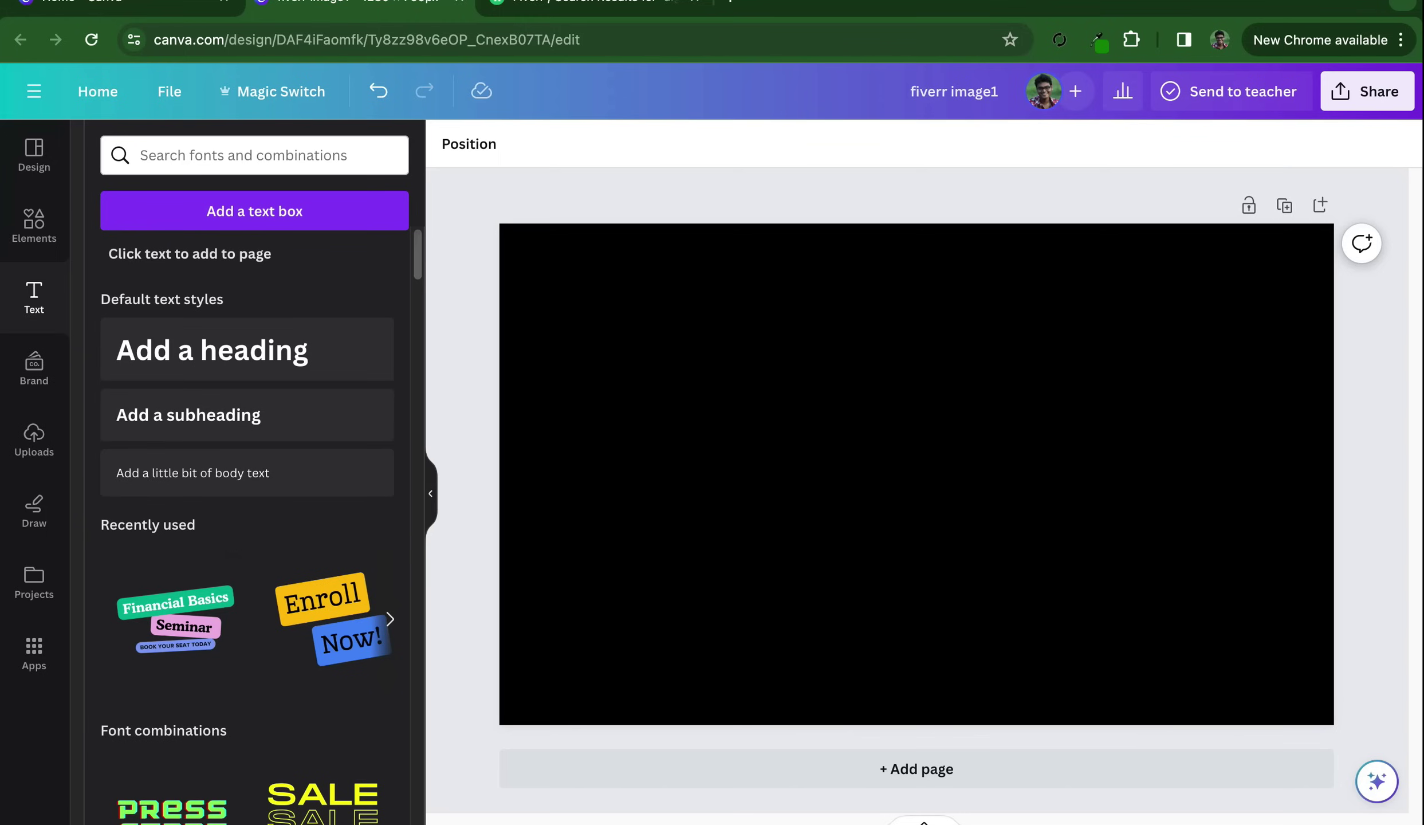
# Draw two red freehand test arcs with the Draw tool, then undo them
pyautogui.click(34, 510)
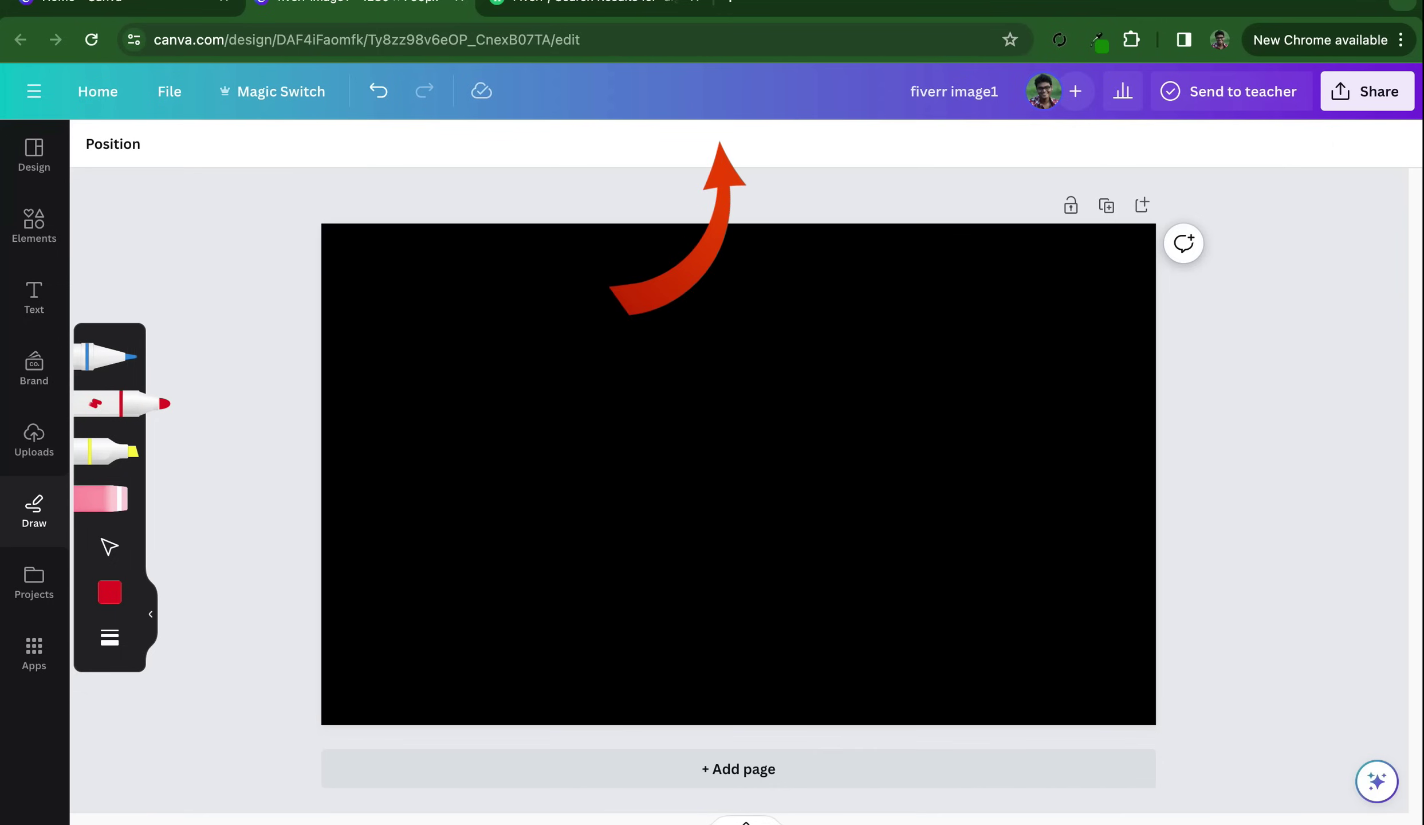
pyautogui.moveTo(551, 381); pyautogui.dragTo(669, 418)
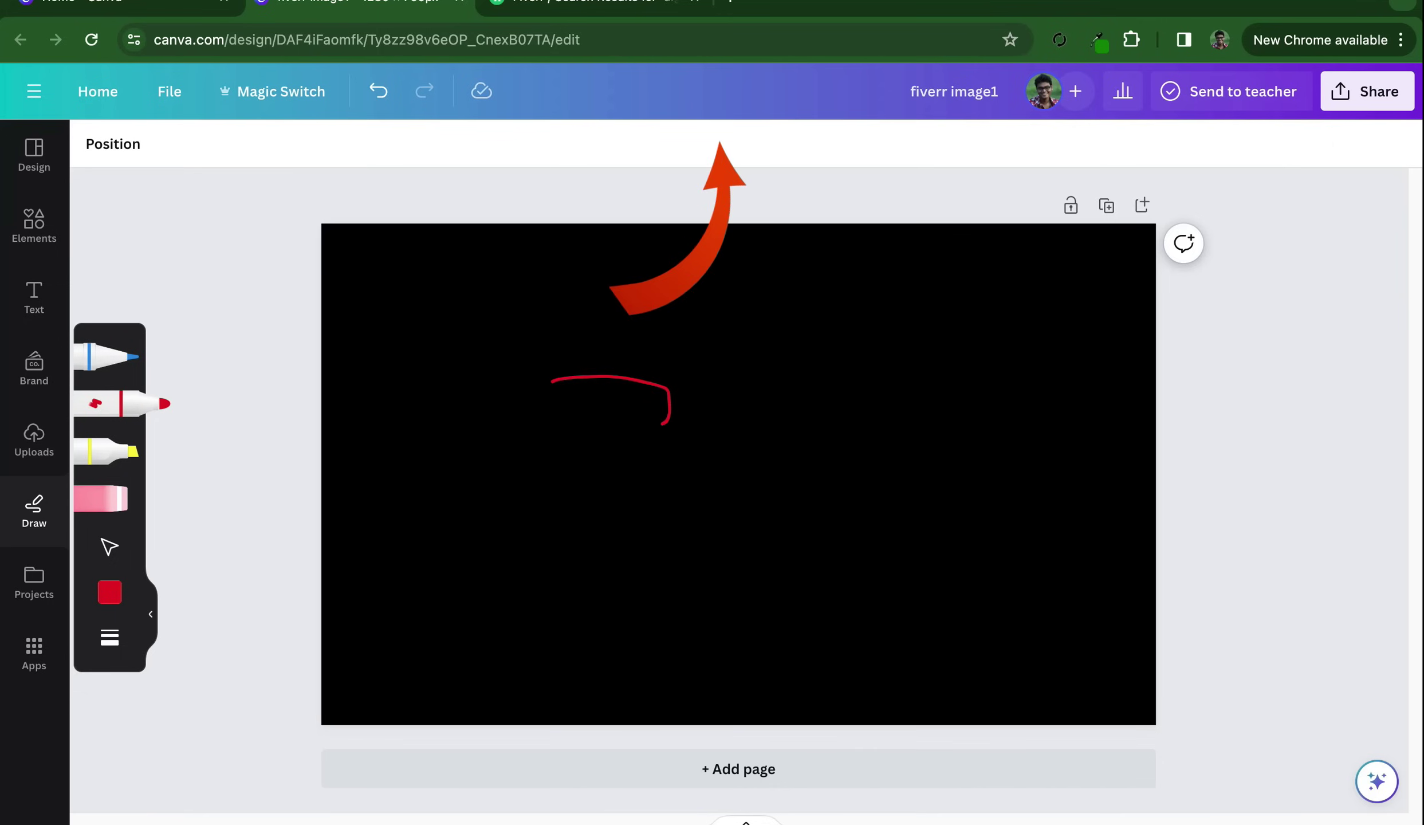
pyautogui.moveTo(486, 507)
pyautogui.mouseDown()
pyautogui.moveTo(519, 470)
pyautogui.moveTo(591, 476)
pyautogui.mouseUp()
pyautogui.hotkey('ctrl', 'z')
pyautogui.hotkey('ctrl', 'z')
# Set the pen colour to red, keeping stroke weight 6 and transparency 100
pyautogui.click(109, 592)
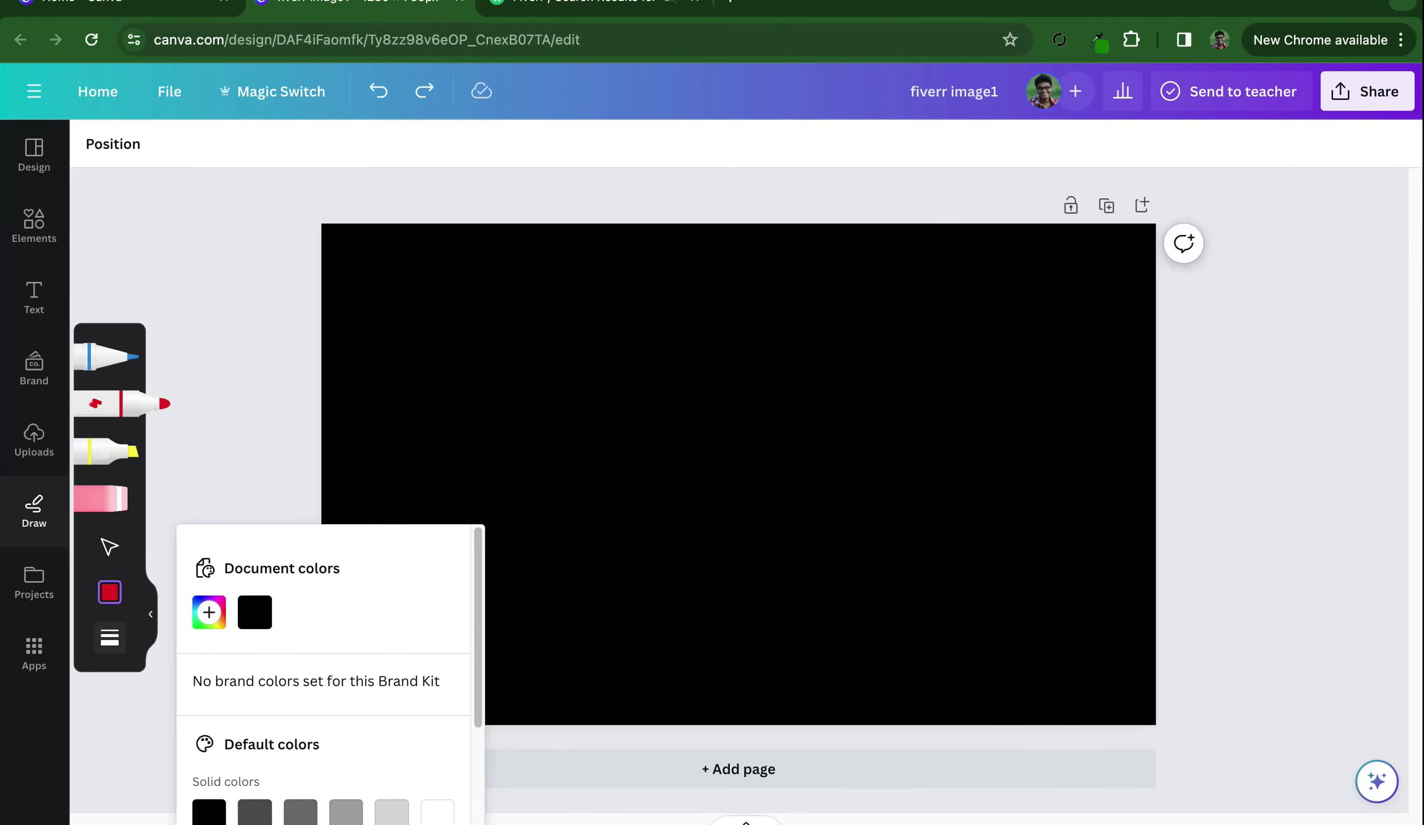
pyautogui.click(109, 637)
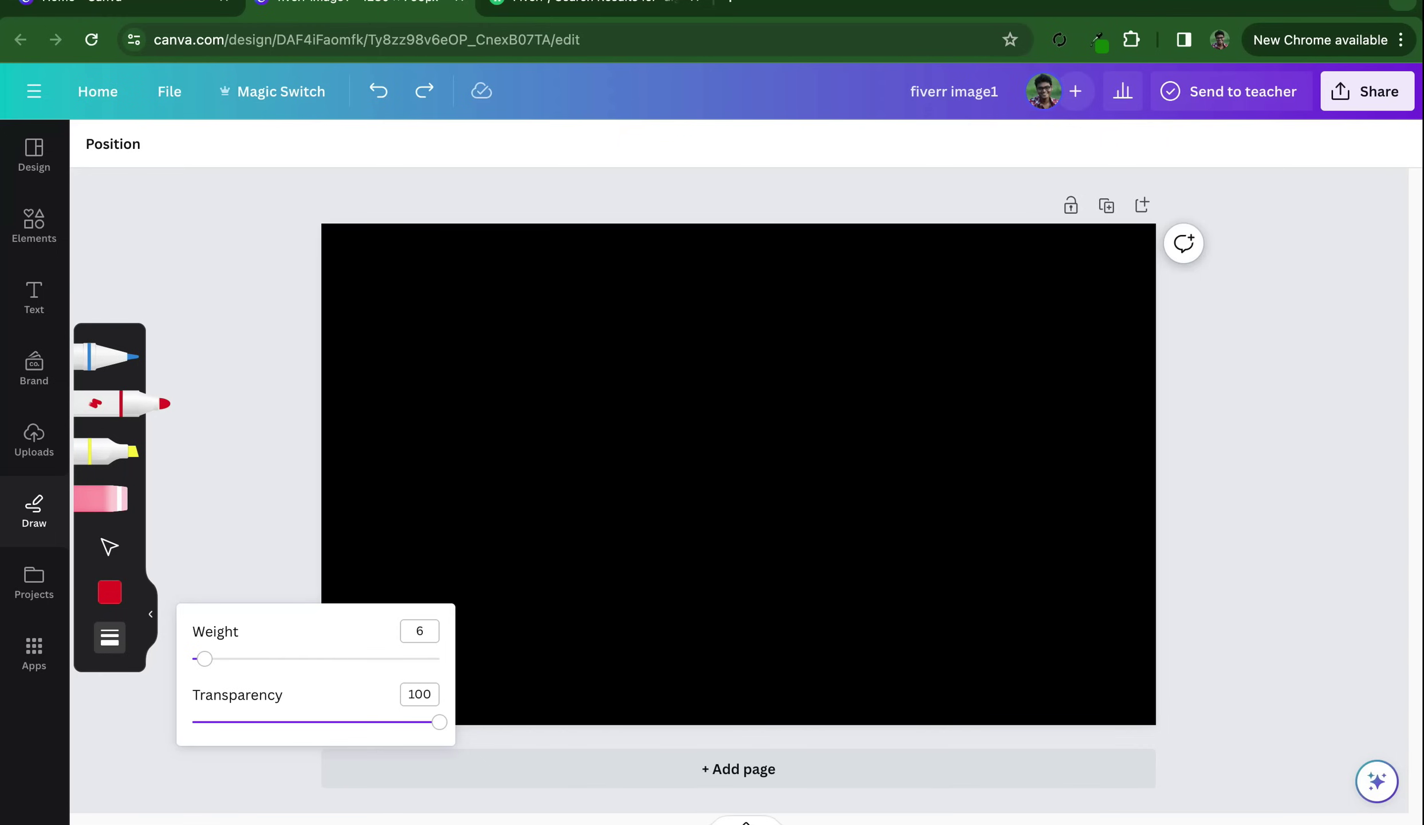
pyautogui.press('Escape')
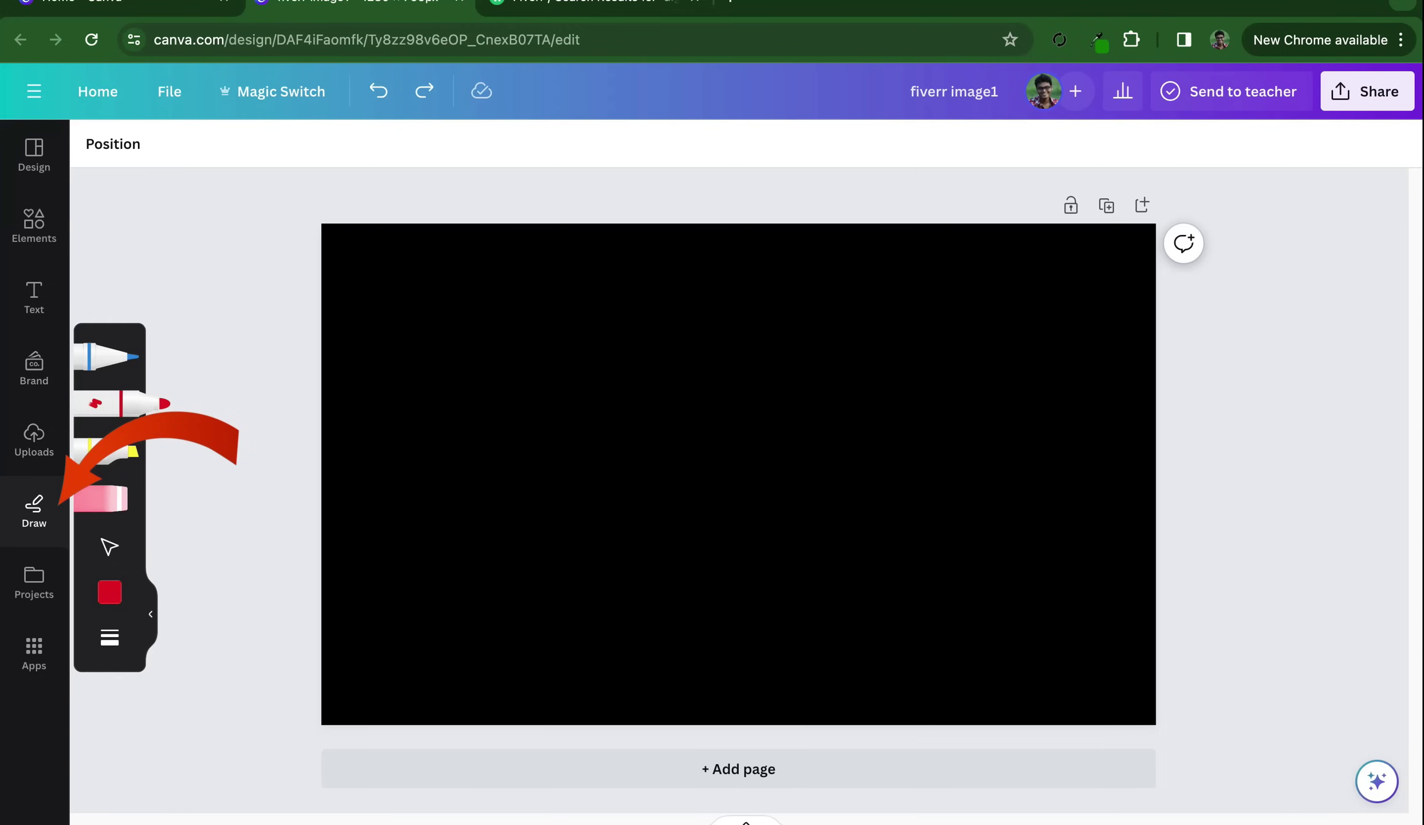
# Open the Design templates panel and browse the suggested templates
pyautogui.click(34, 366)
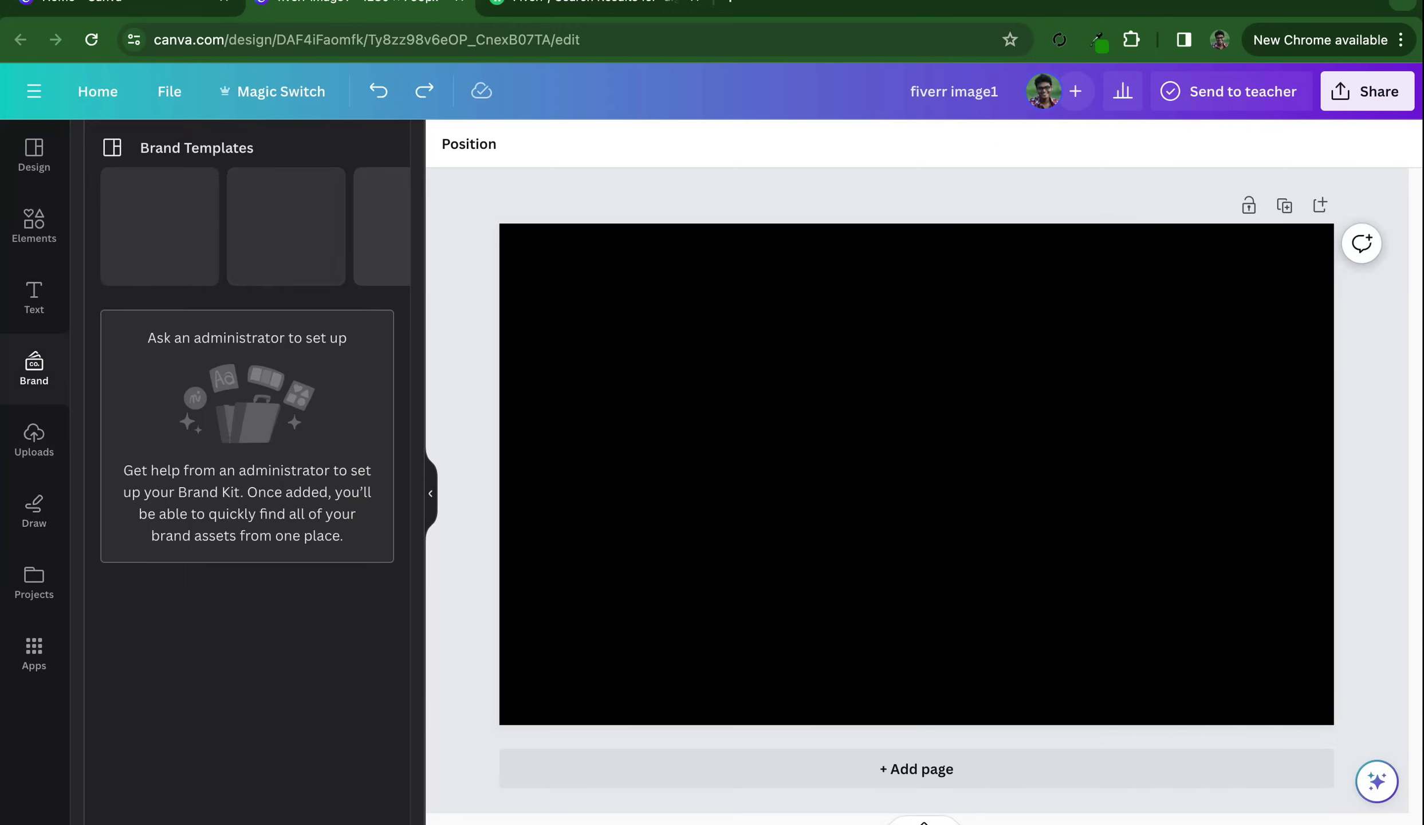
pyautogui.click(34, 295)
pyautogui.click(34, 223)
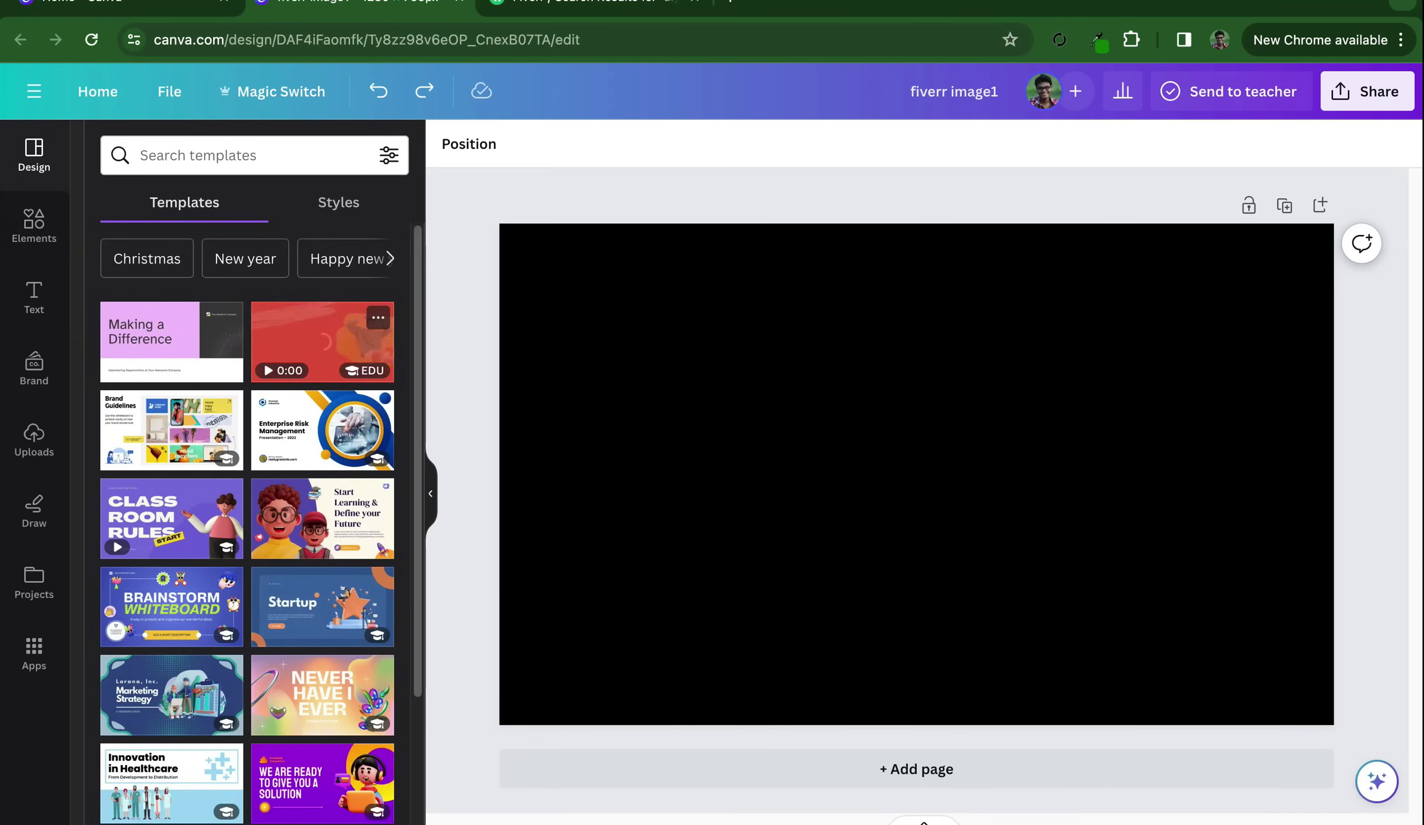
pyautogui.scroll(-2, 172, 516)
pyautogui.scroll(-10, 172, 516)
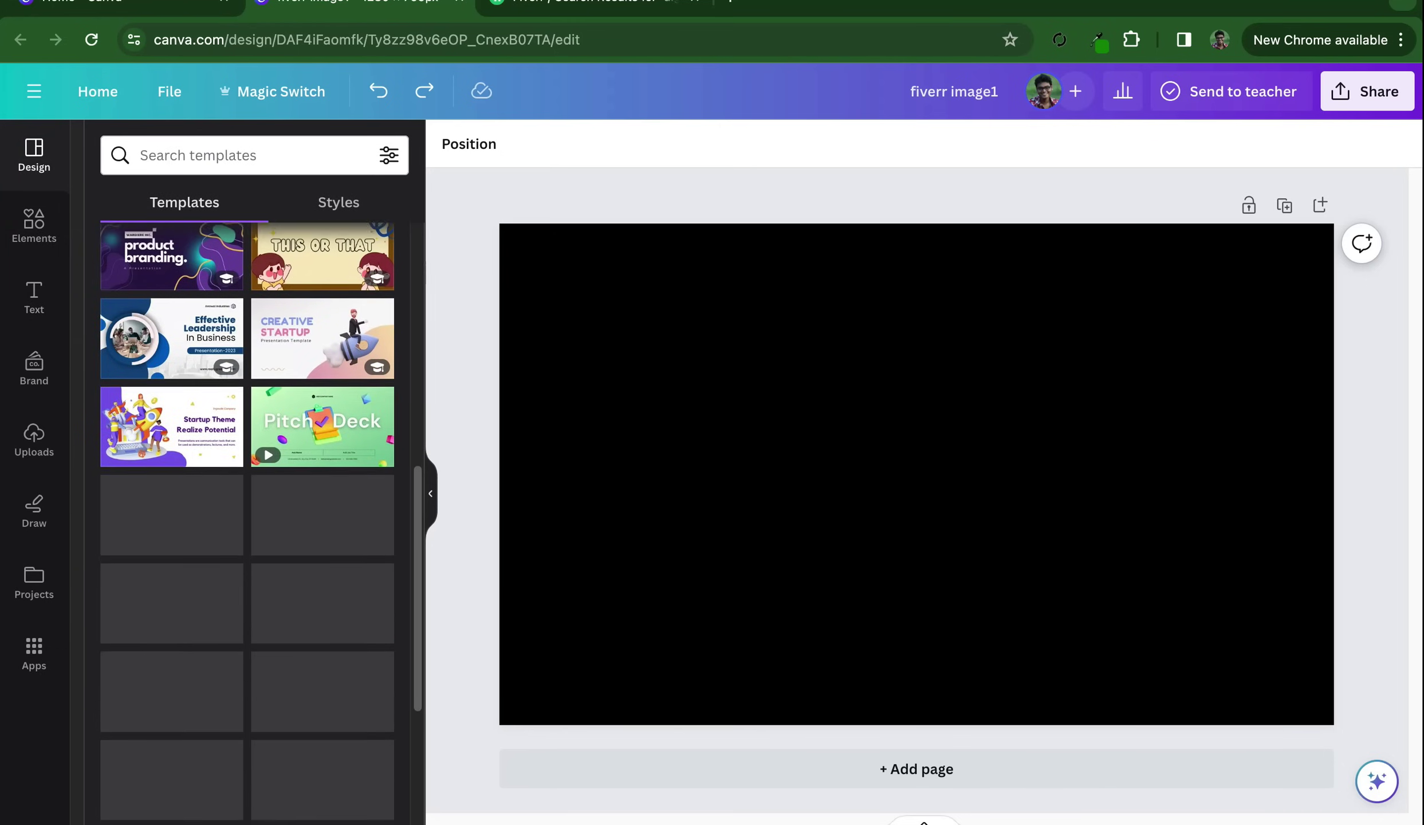
pyautogui.scroll(-3, 172, 515)
pyautogui.scroll(3, 217, 550)
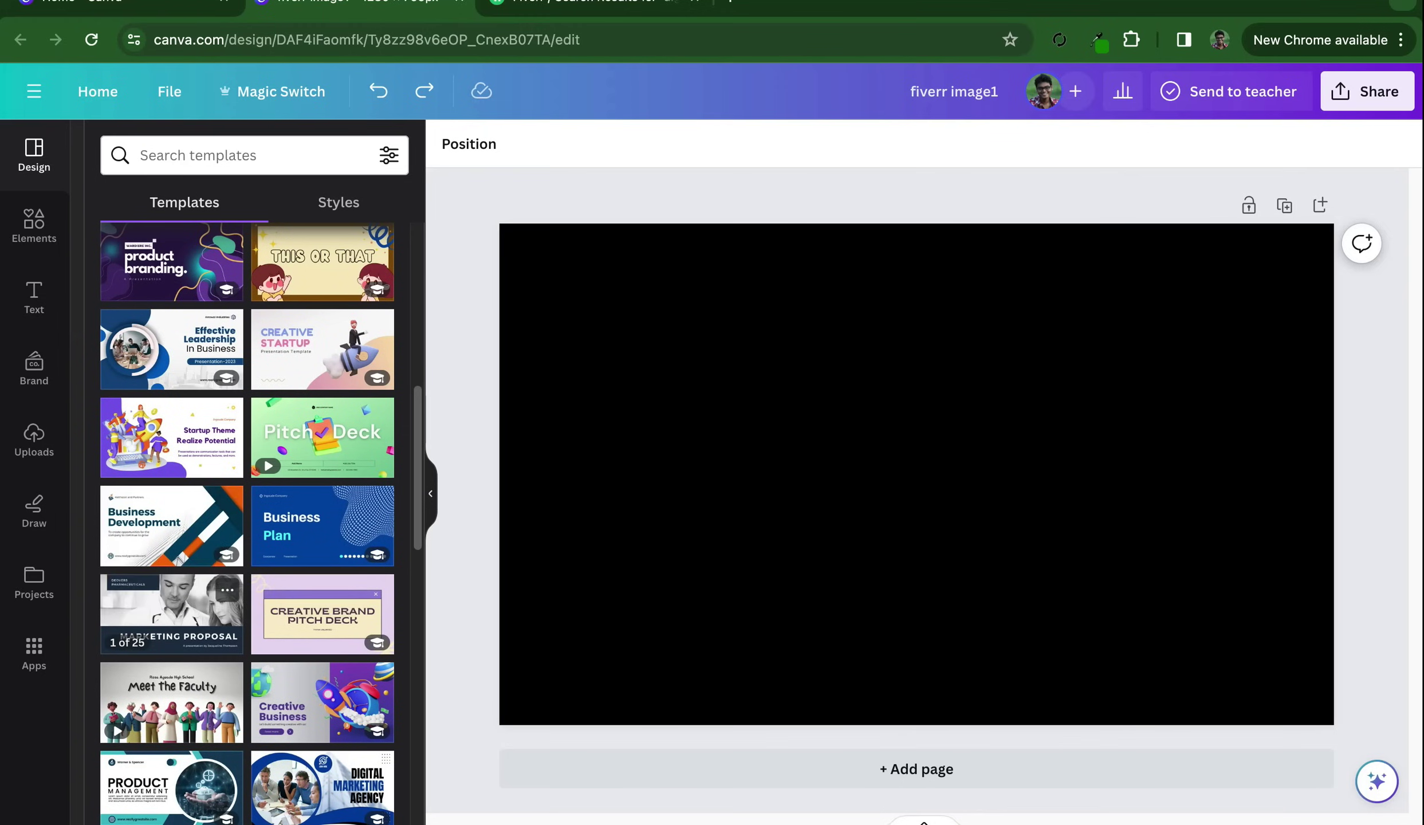
pyautogui.scroll(-5, 361, 642)
pyautogui.scroll(-5, 361, 642)
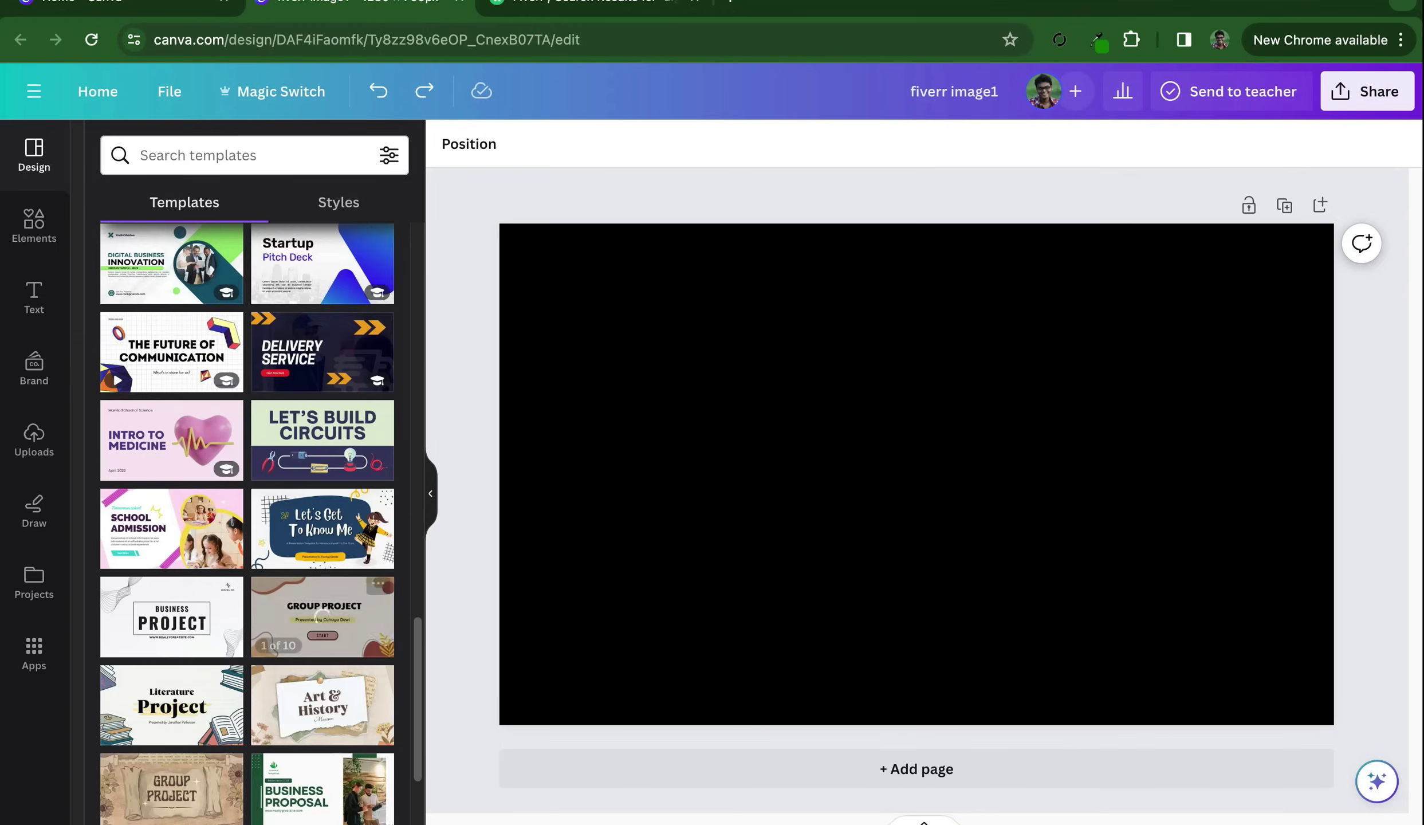
pyautogui.scroll(2, 361, 641)
# Search the templates for 'YouTube Thumbnails'
pyautogui.click(240, 155)
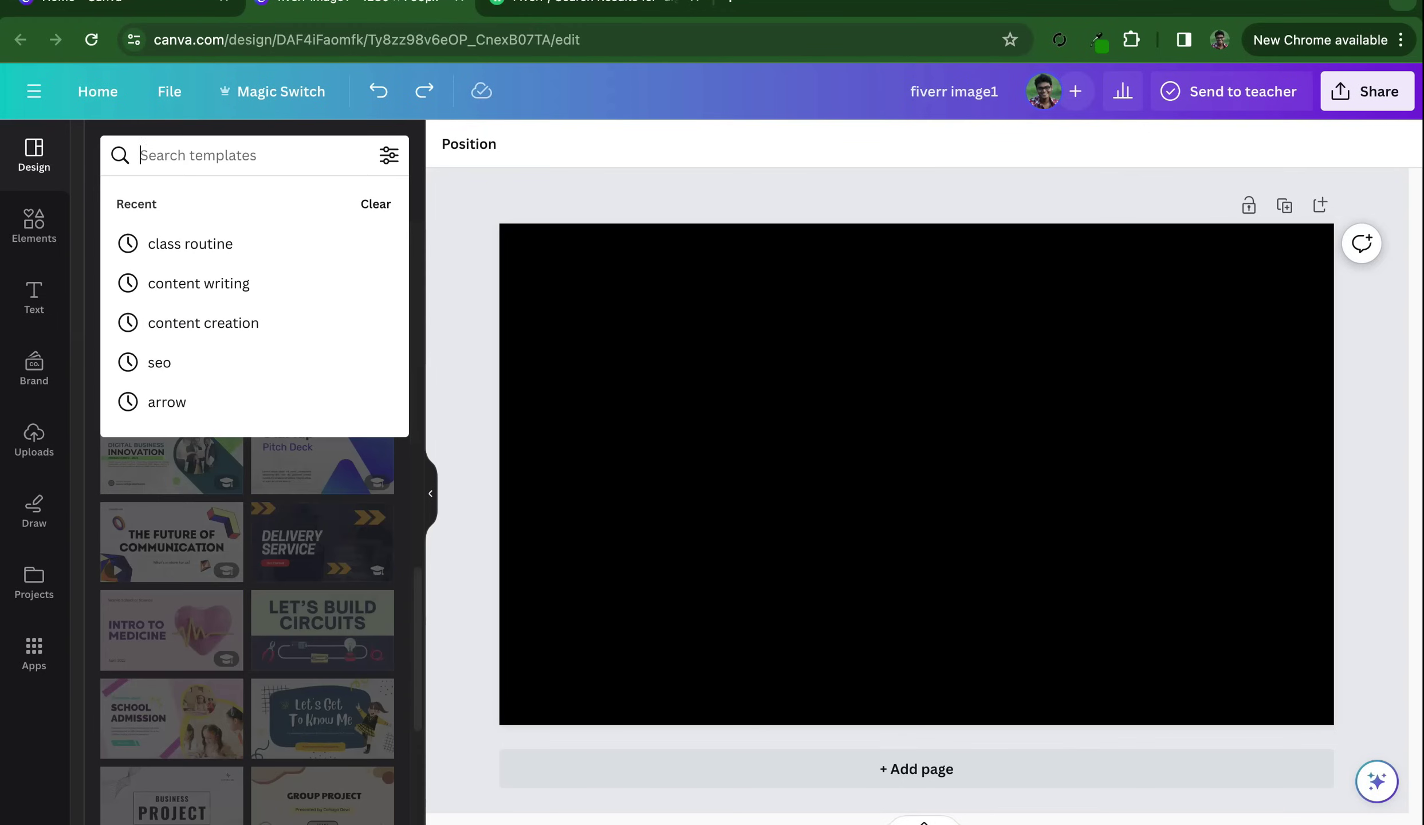
pyautogui.click(191, 243)
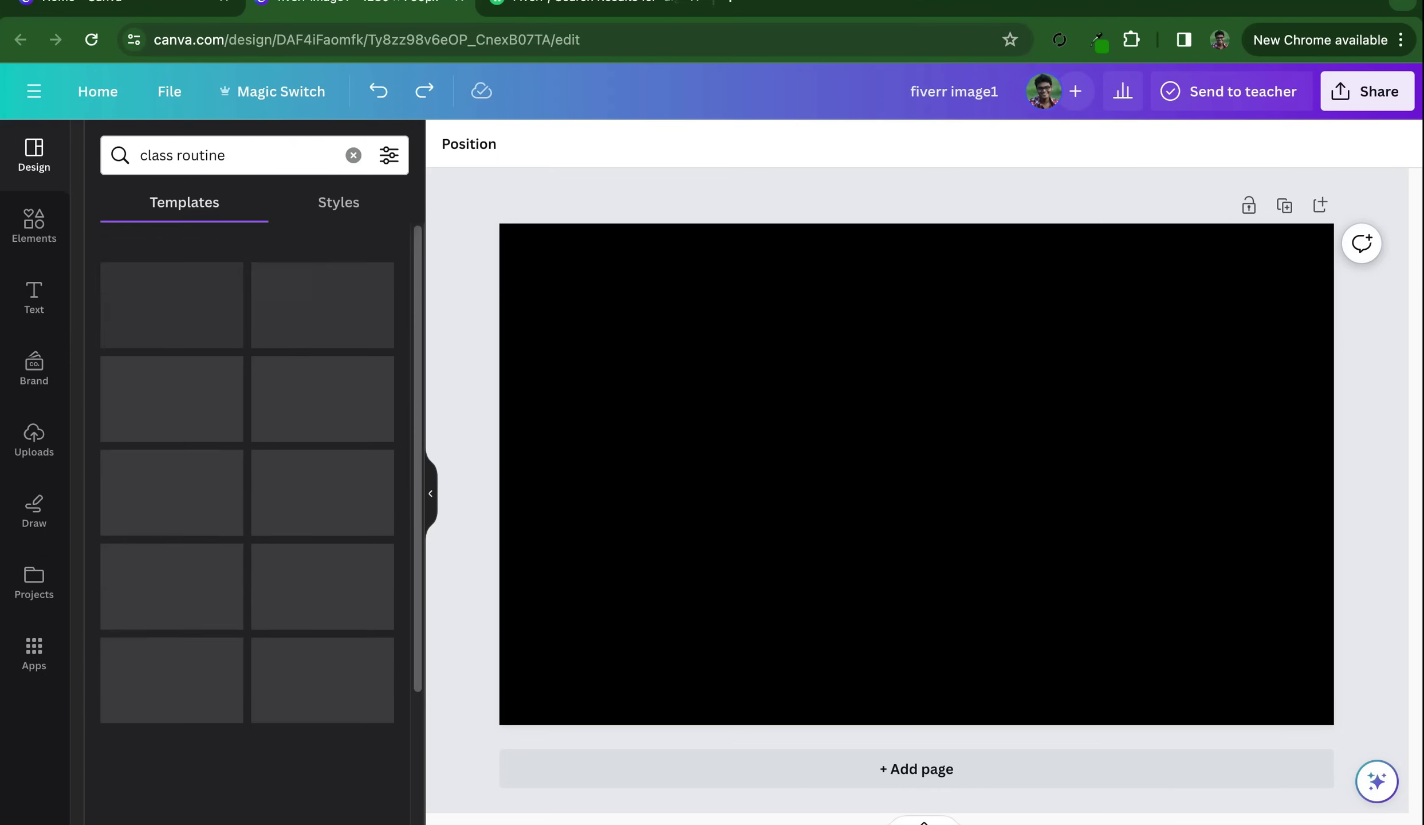
pyautogui.scroll(-3, 322, 544)
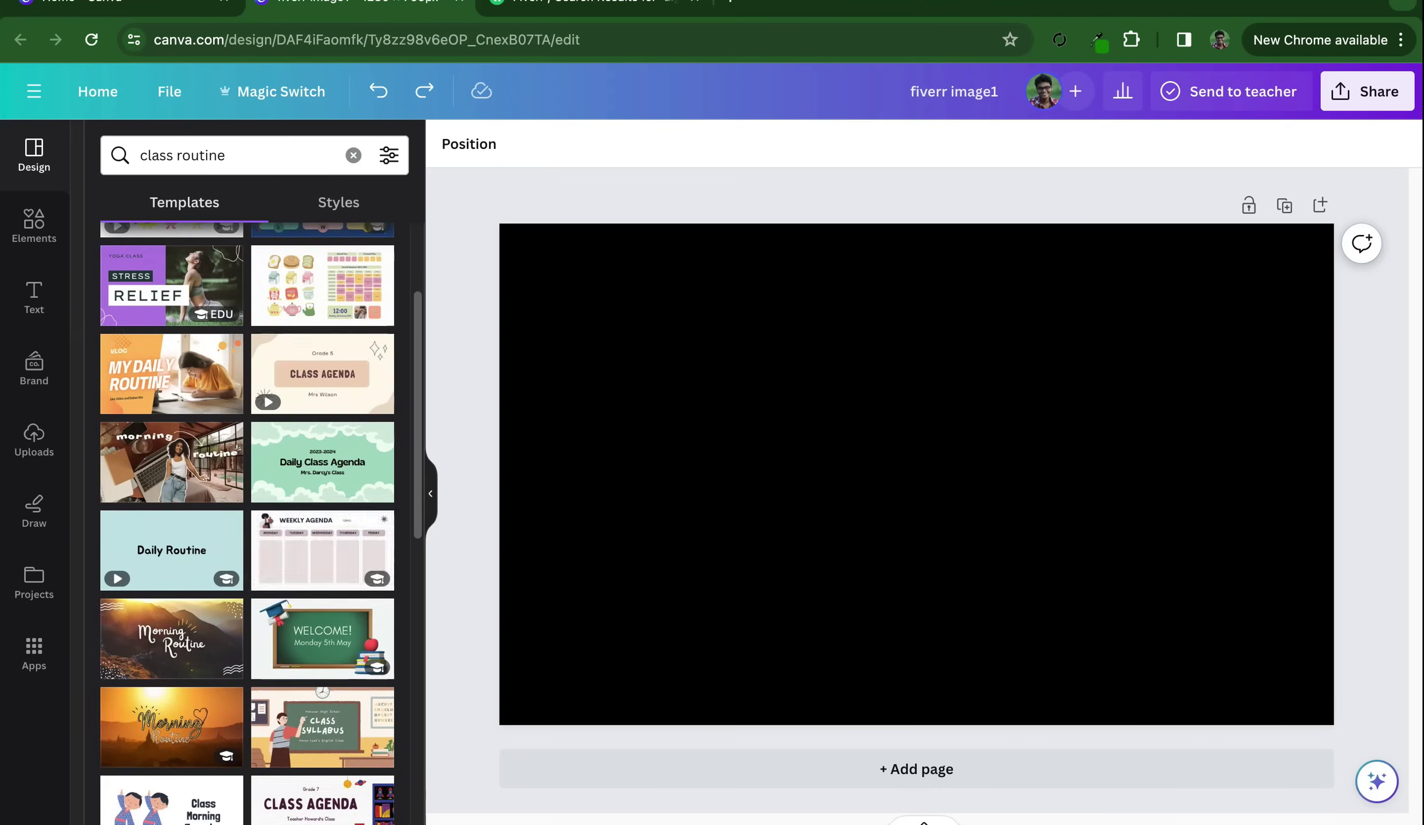
pyautogui.click(353, 154)
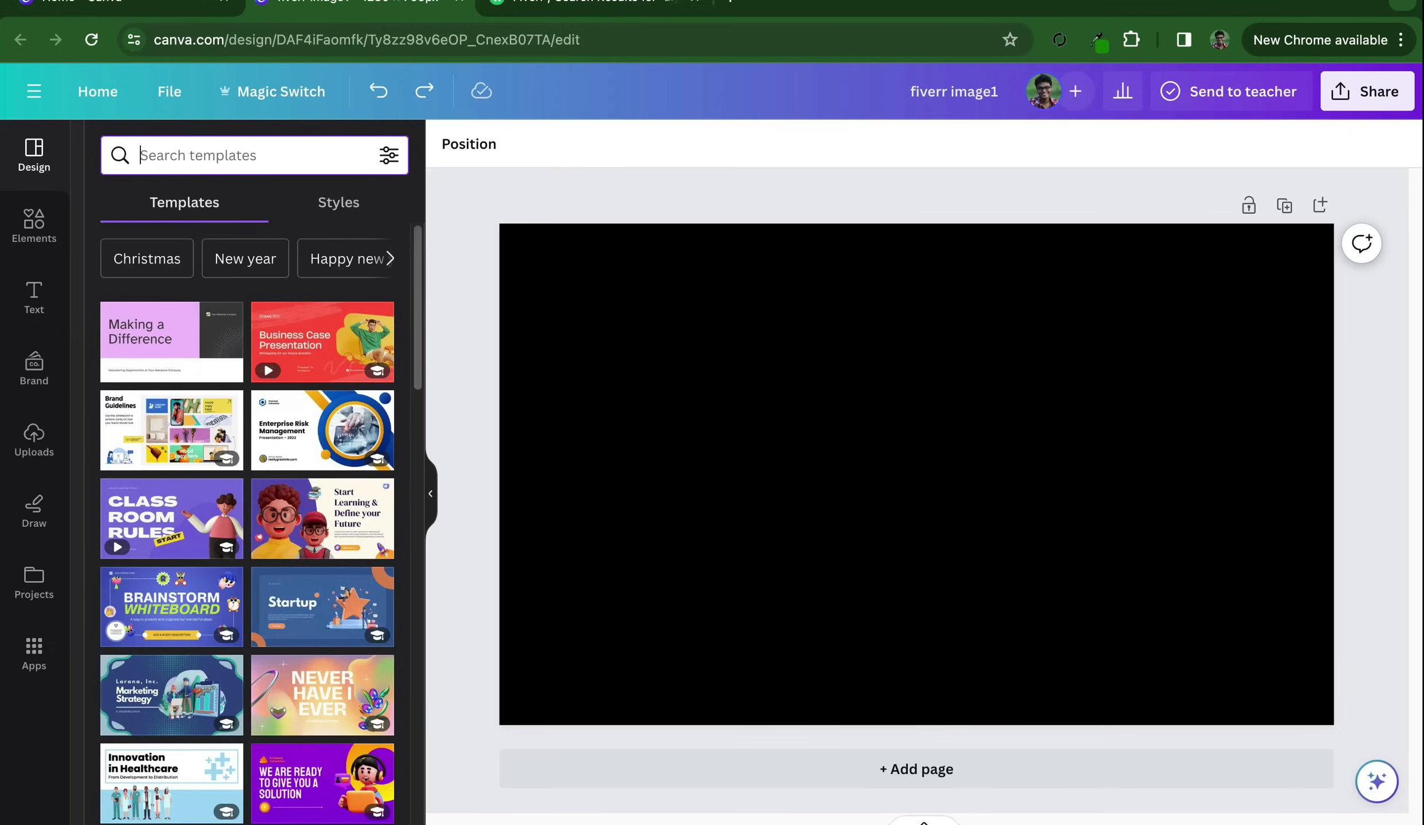
pyautogui.write('y')
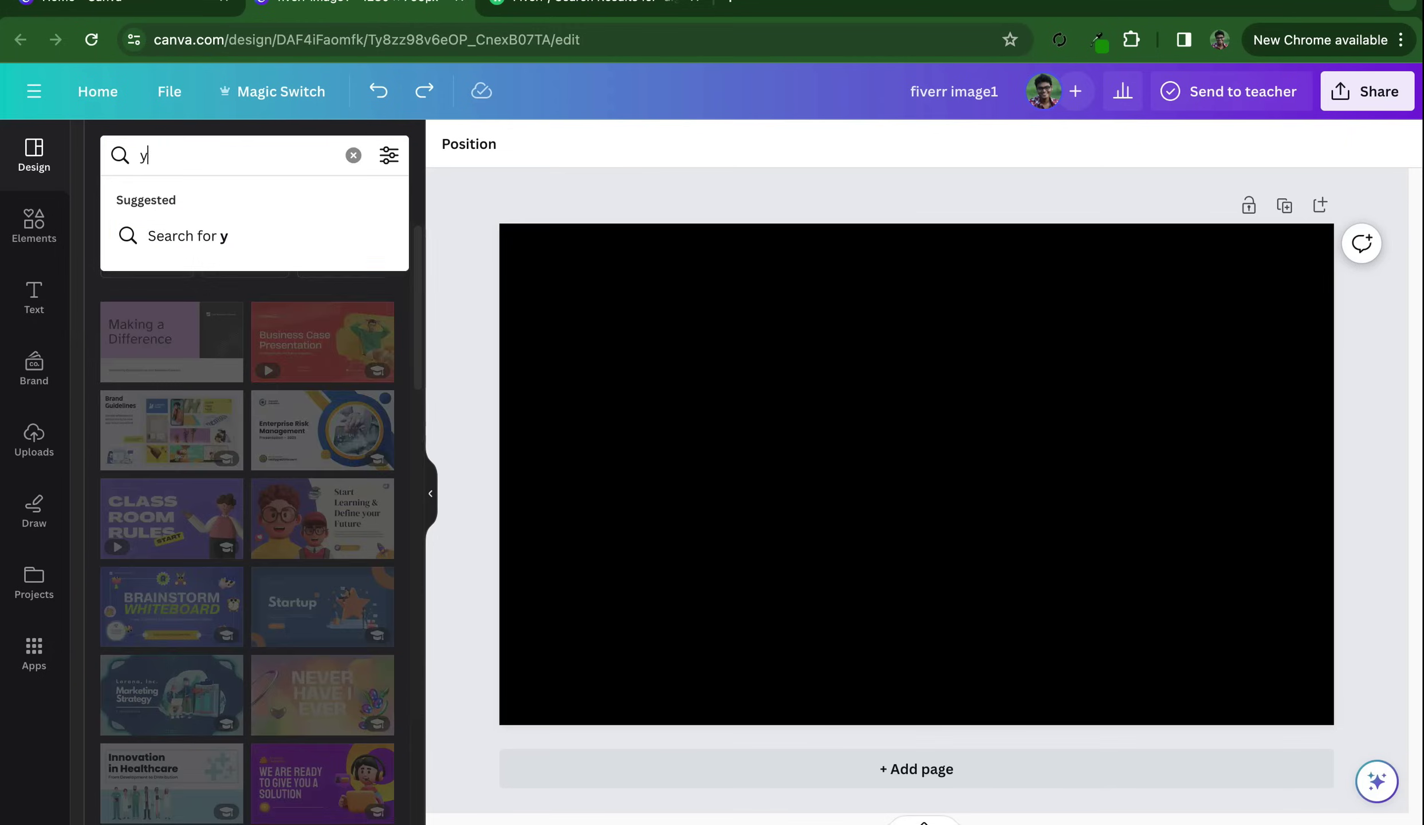
pyautogui.write('outube th')
pyautogui.click(217, 235)
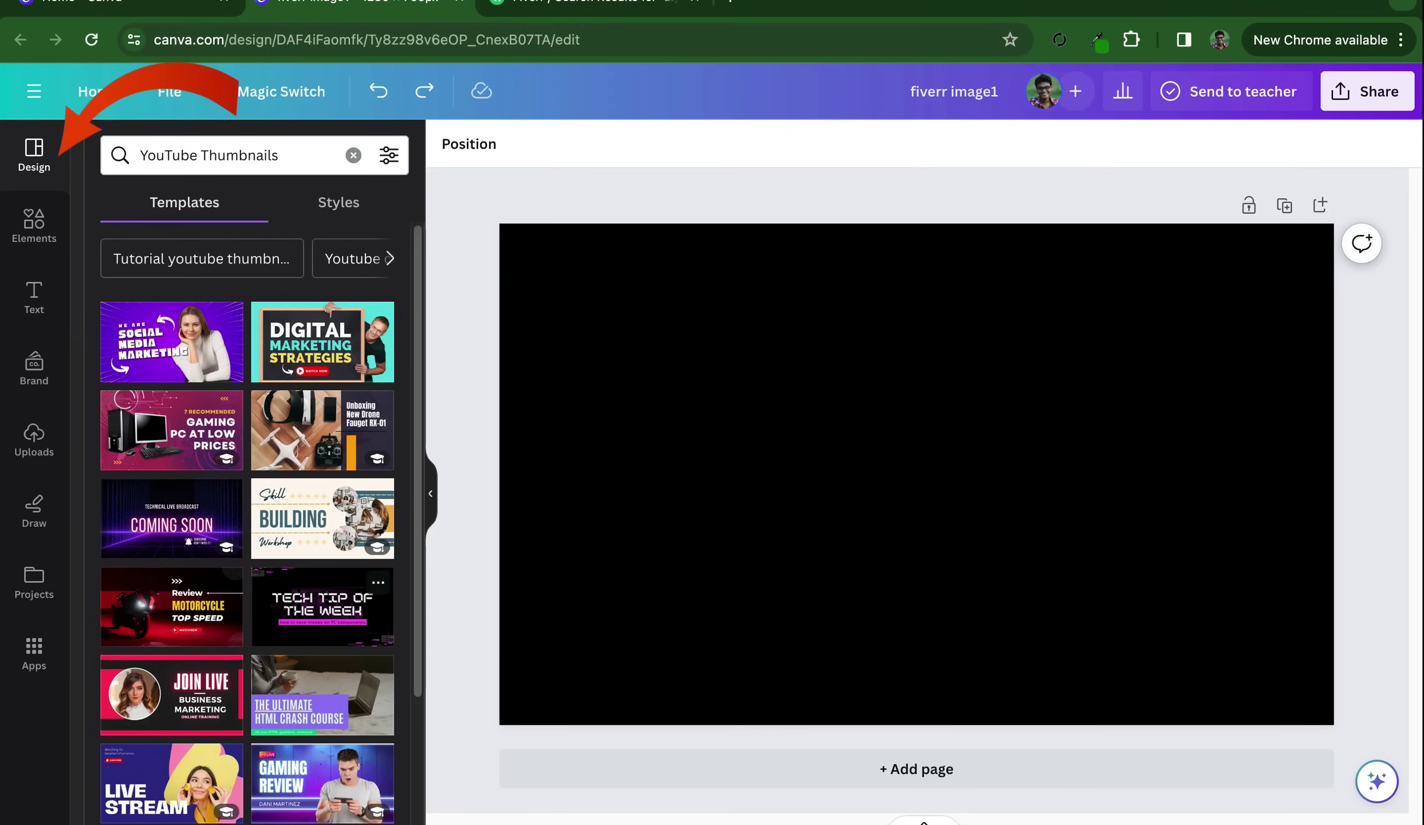
# Scroll the results and apply the green How to Build Self-Discipline template
pyautogui.scroll(-2, 344, 631)
pyautogui.scroll(-2, 343, 630)
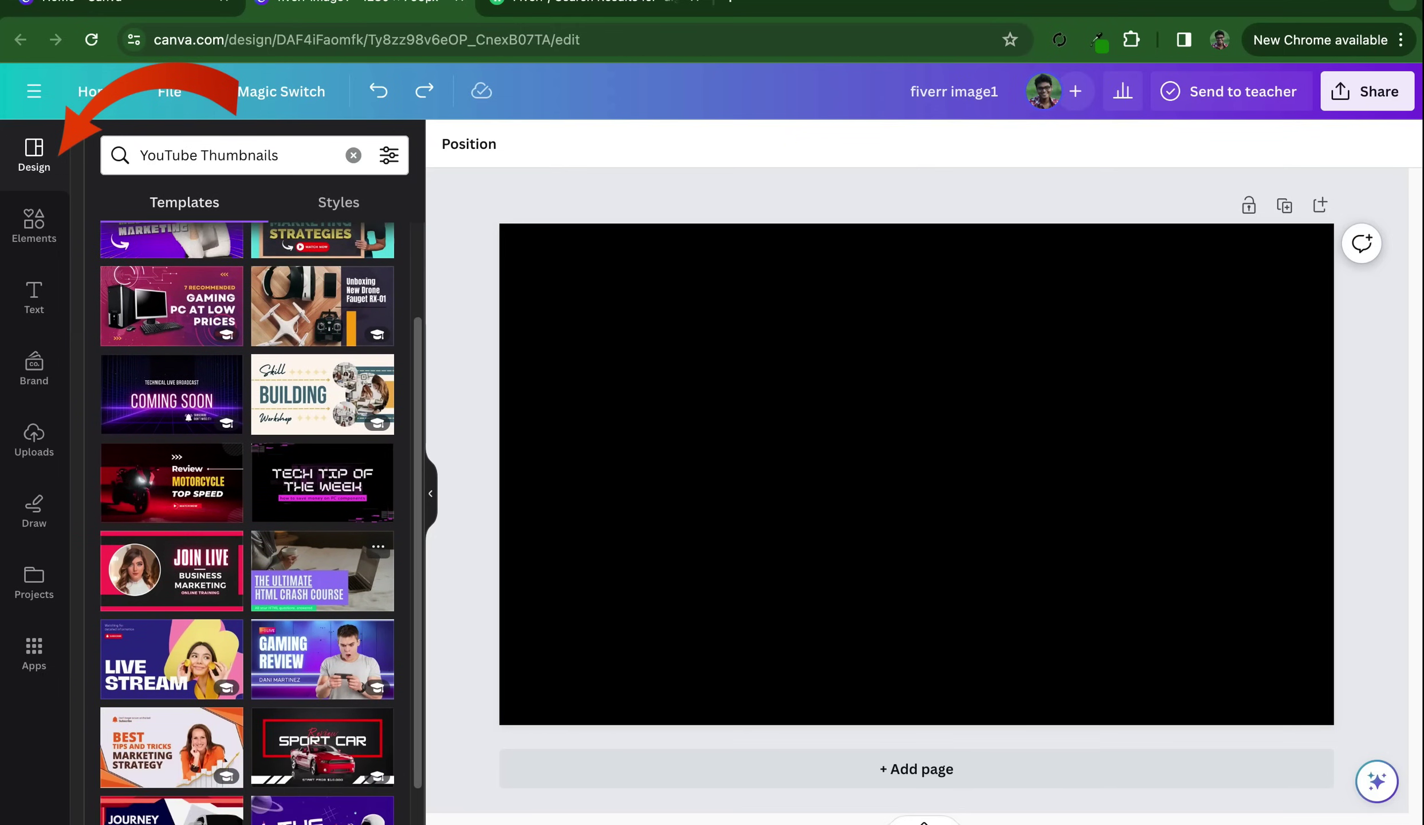
pyautogui.scroll(-1, 344, 659)
pyautogui.scroll(-1, 344, 659)
pyautogui.scroll(-5, 246, 516)
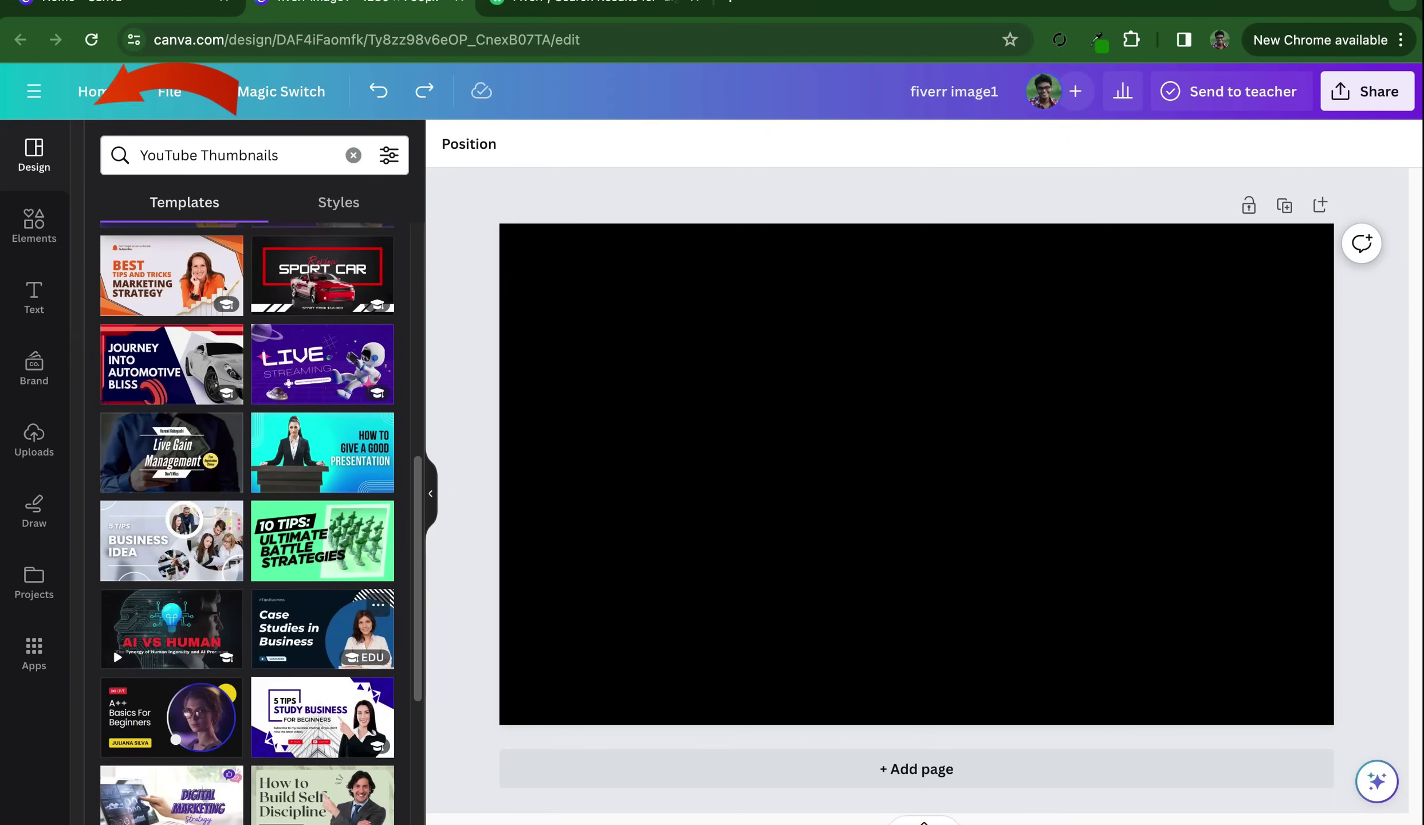
pyautogui.scroll(-2, 246, 515)
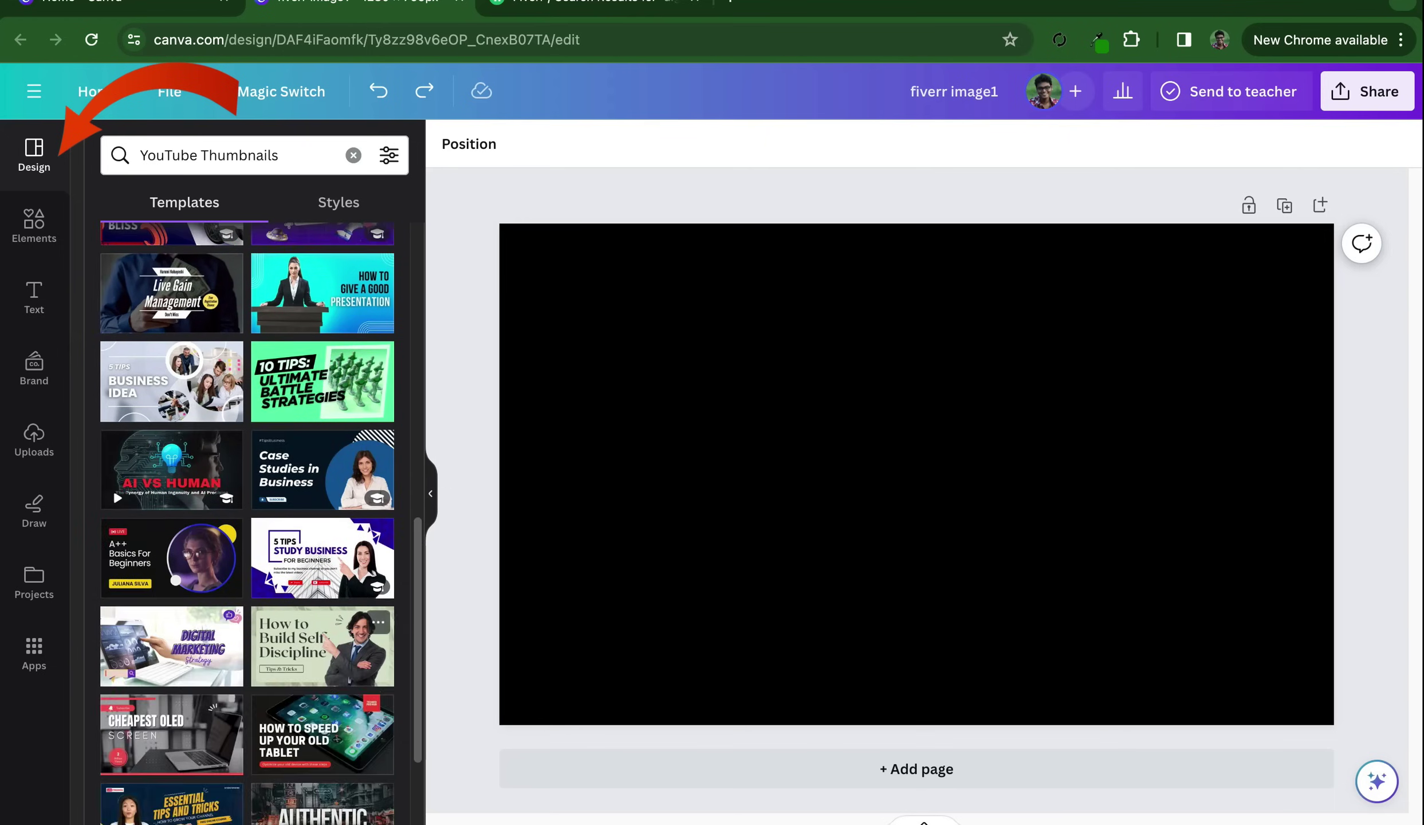
pyautogui.click(323, 645)
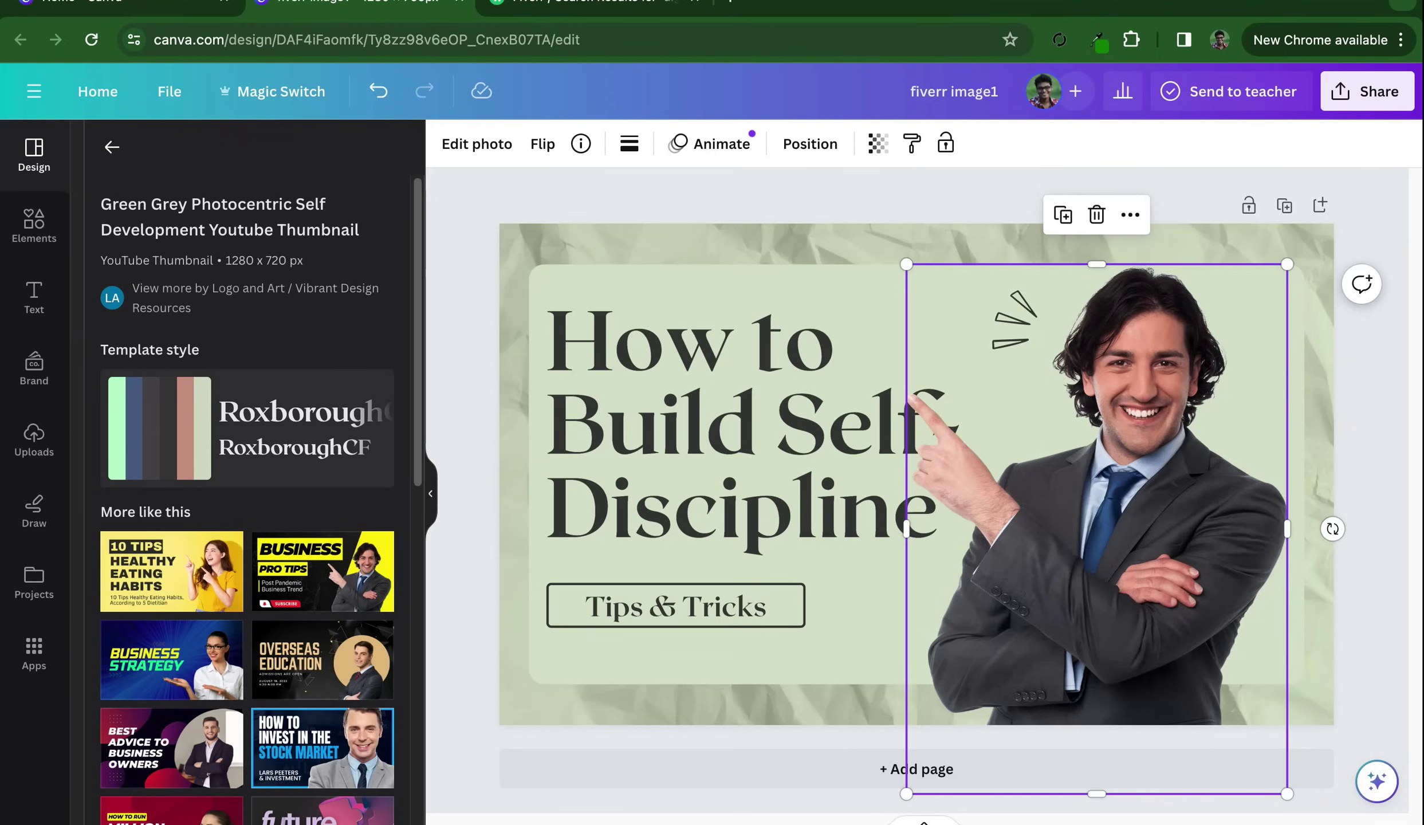
# Replace the template's photo of the man with the uploaded red-shirt photo
pyautogui.press('Delete')
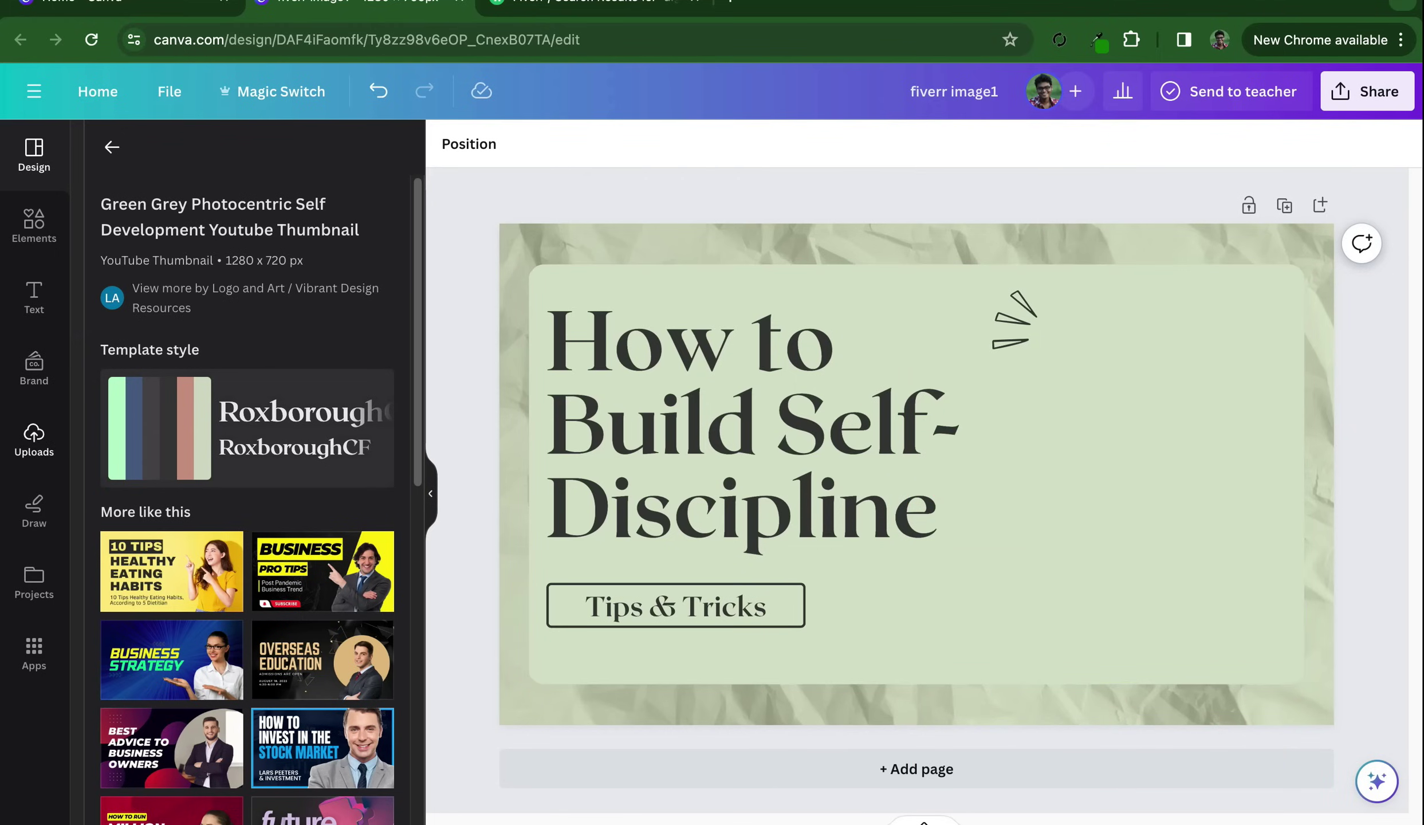
pyautogui.click(34, 440)
pyautogui.moveTo(322, 767)
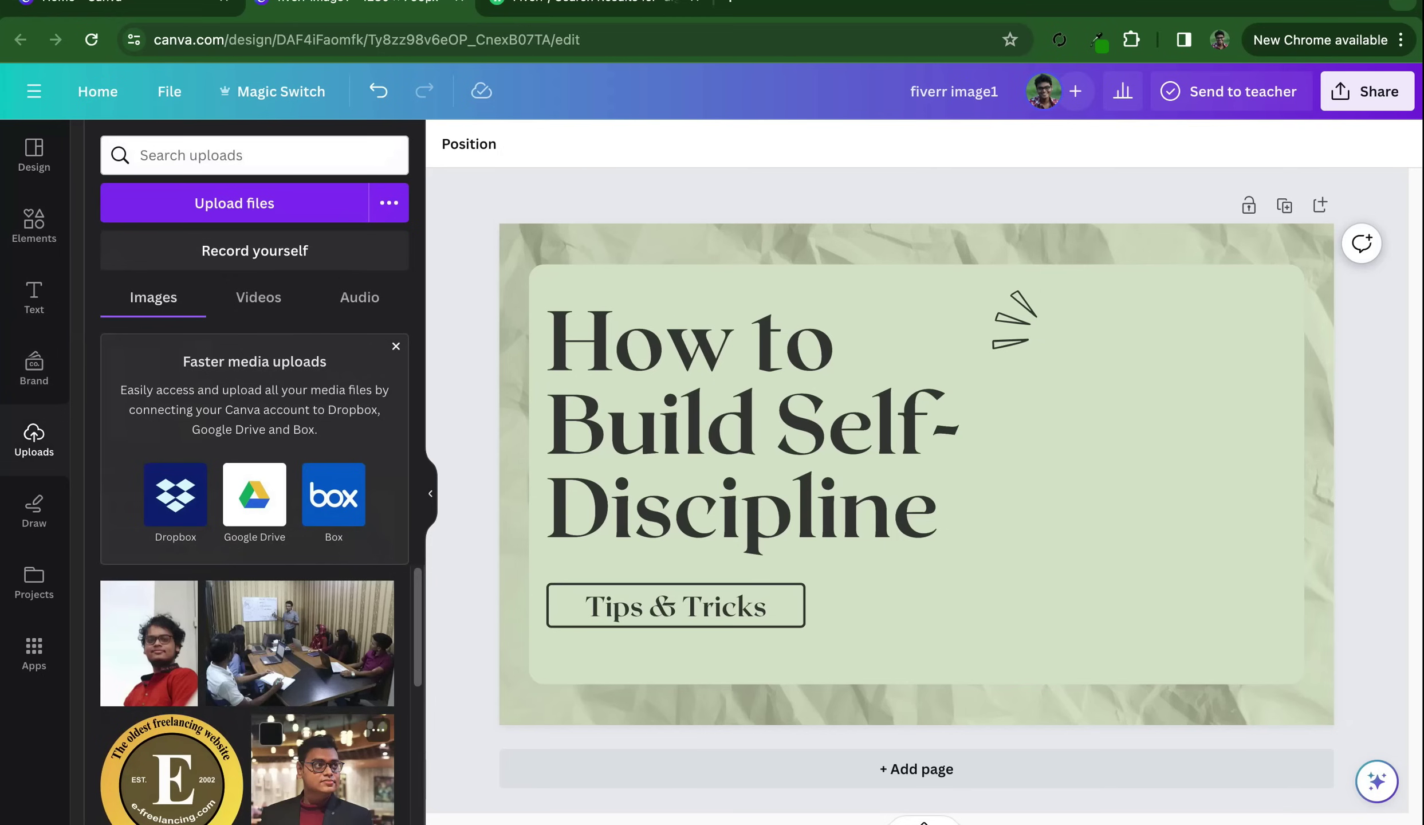
pyautogui.click(149, 641)
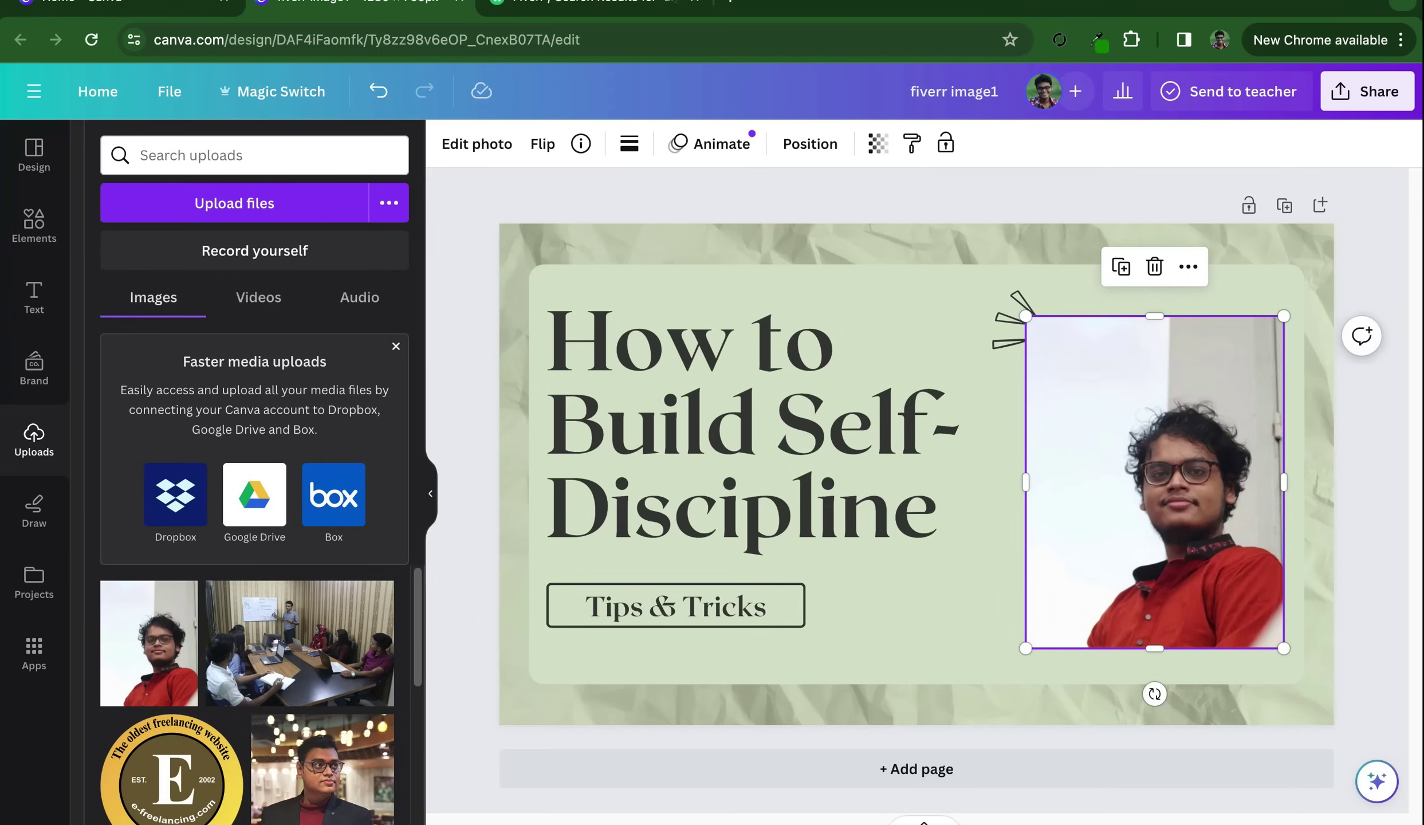
pyautogui.click(477, 143)
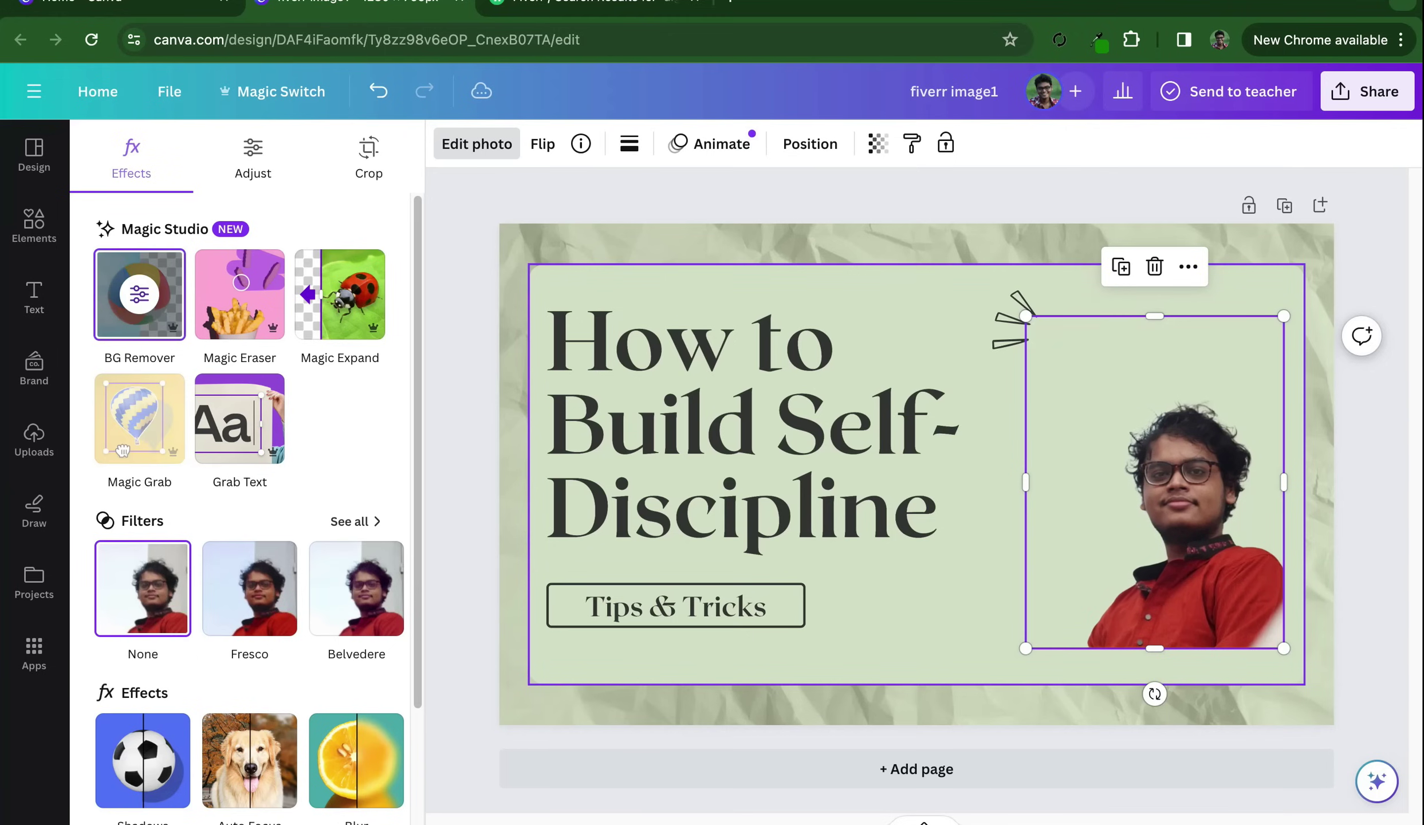
# Enlarge the uploaded photo and move it to the card's bottom-right
pyautogui.click(34, 441)
pyautogui.moveTo(1284, 315); pyautogui.dragTo(1319, 267)
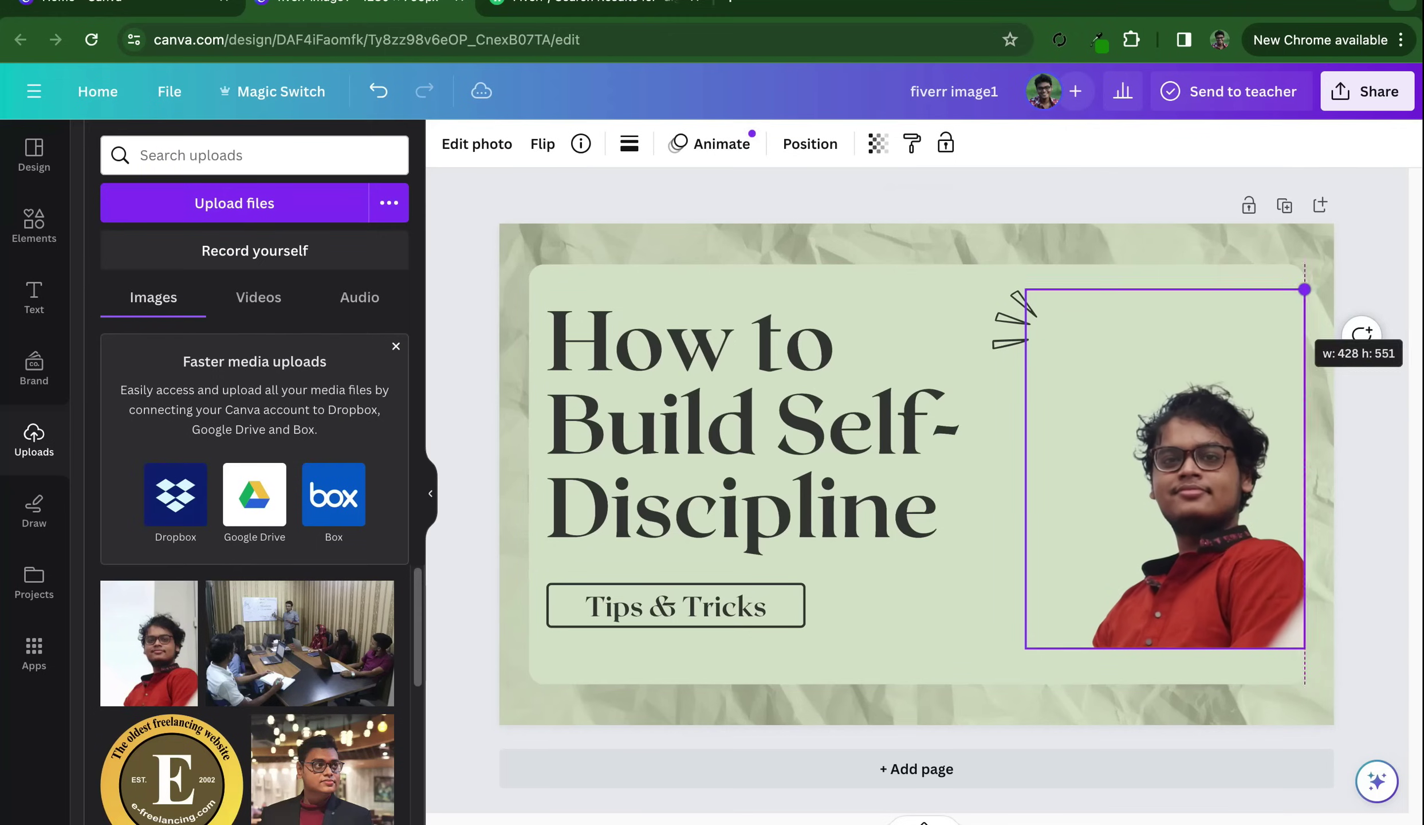
pyautogui.moveTo(1146, 458)
pyautogui.mouseDown()
pyautogui.moveTo(1121, 465)
pyautogui.moveTo(1121, 481)
pyautogui.mouseUp()
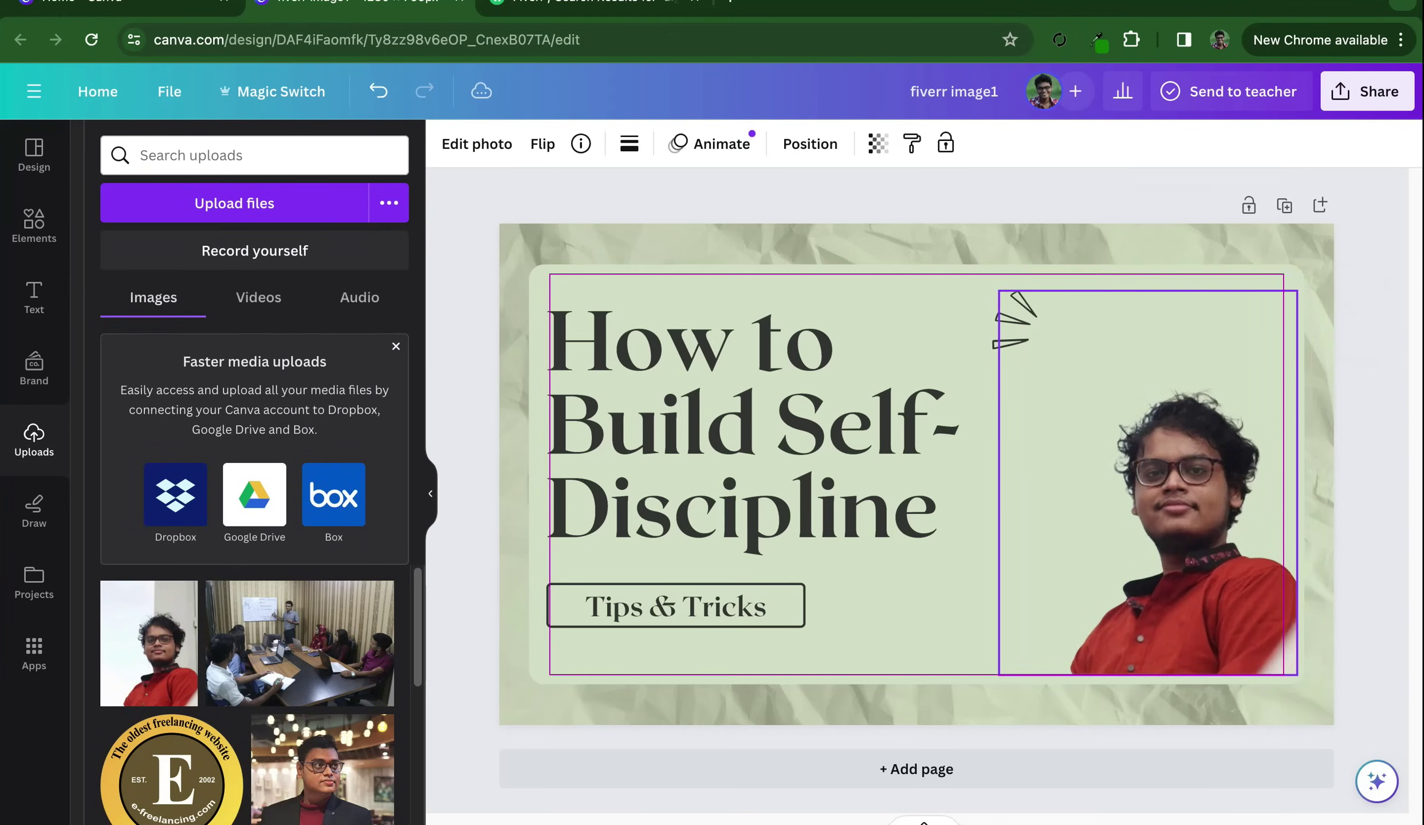
pyautogui.click(945, 641)
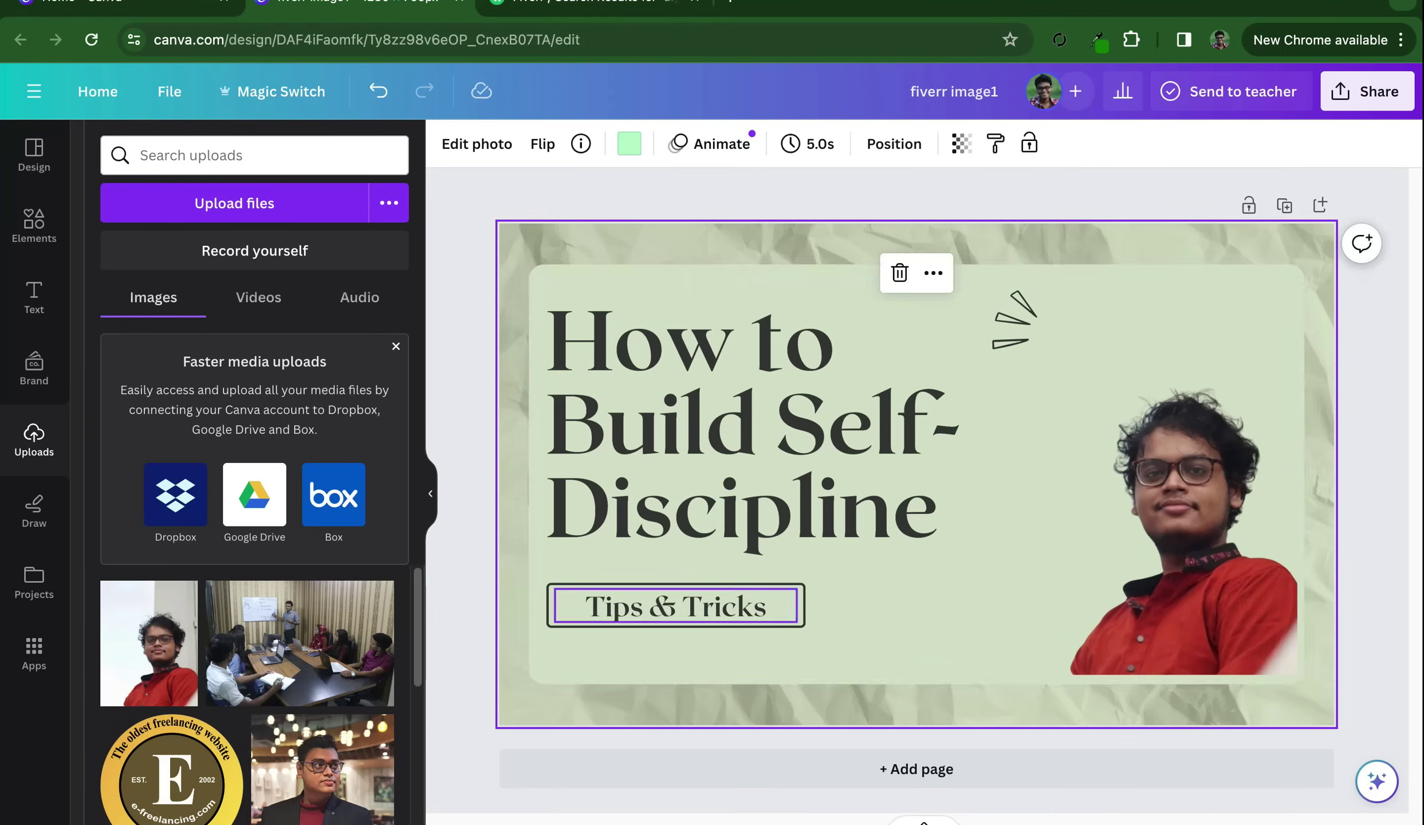
# Delete every card element and the crumpled paper background, leaving a white page
pyautogui.doubleClick(676, 606)
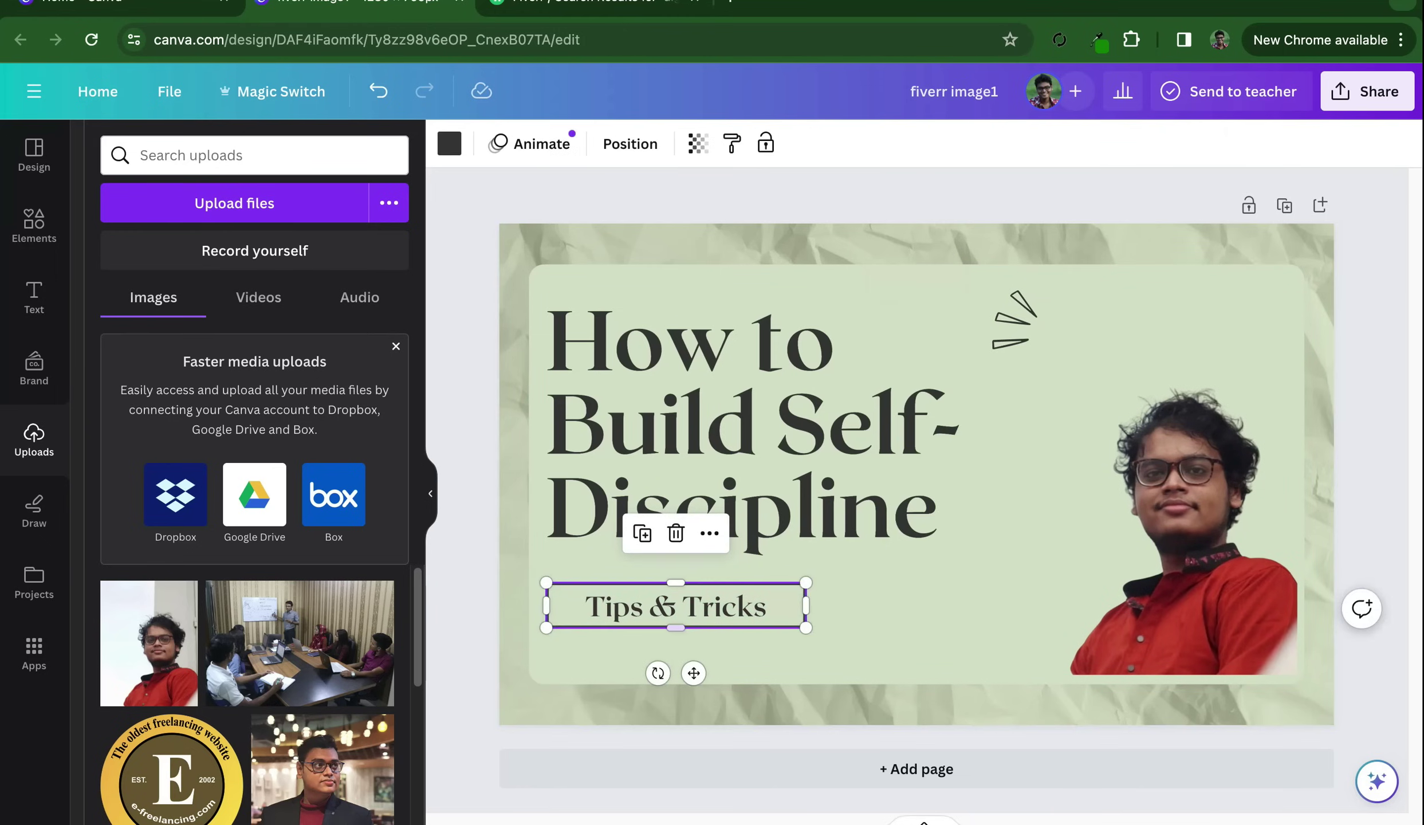
pyautogui.doubleClick(745, 424)
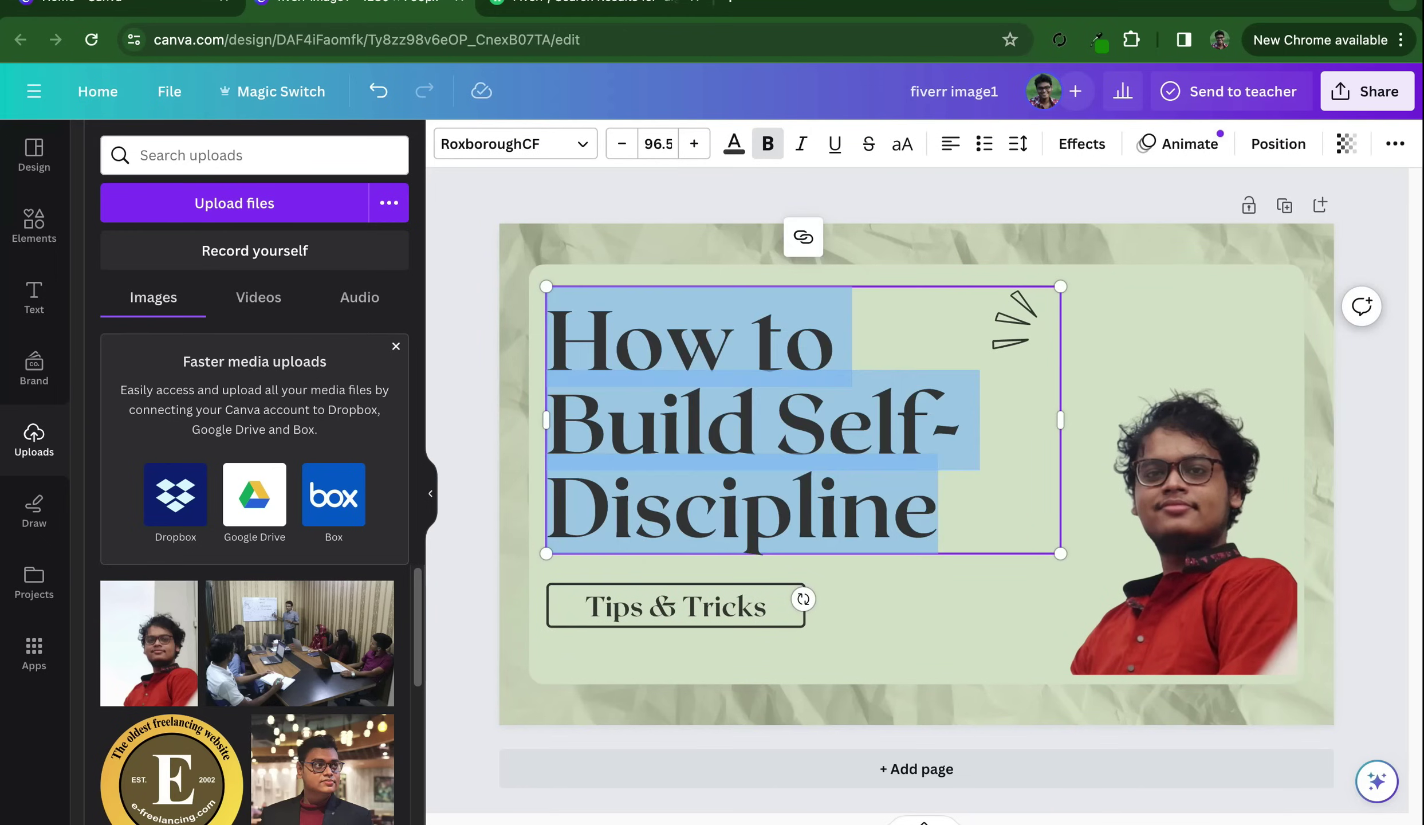
pyautogui.moveTo(938, 510); pyautogui.dragTo(660, 418)
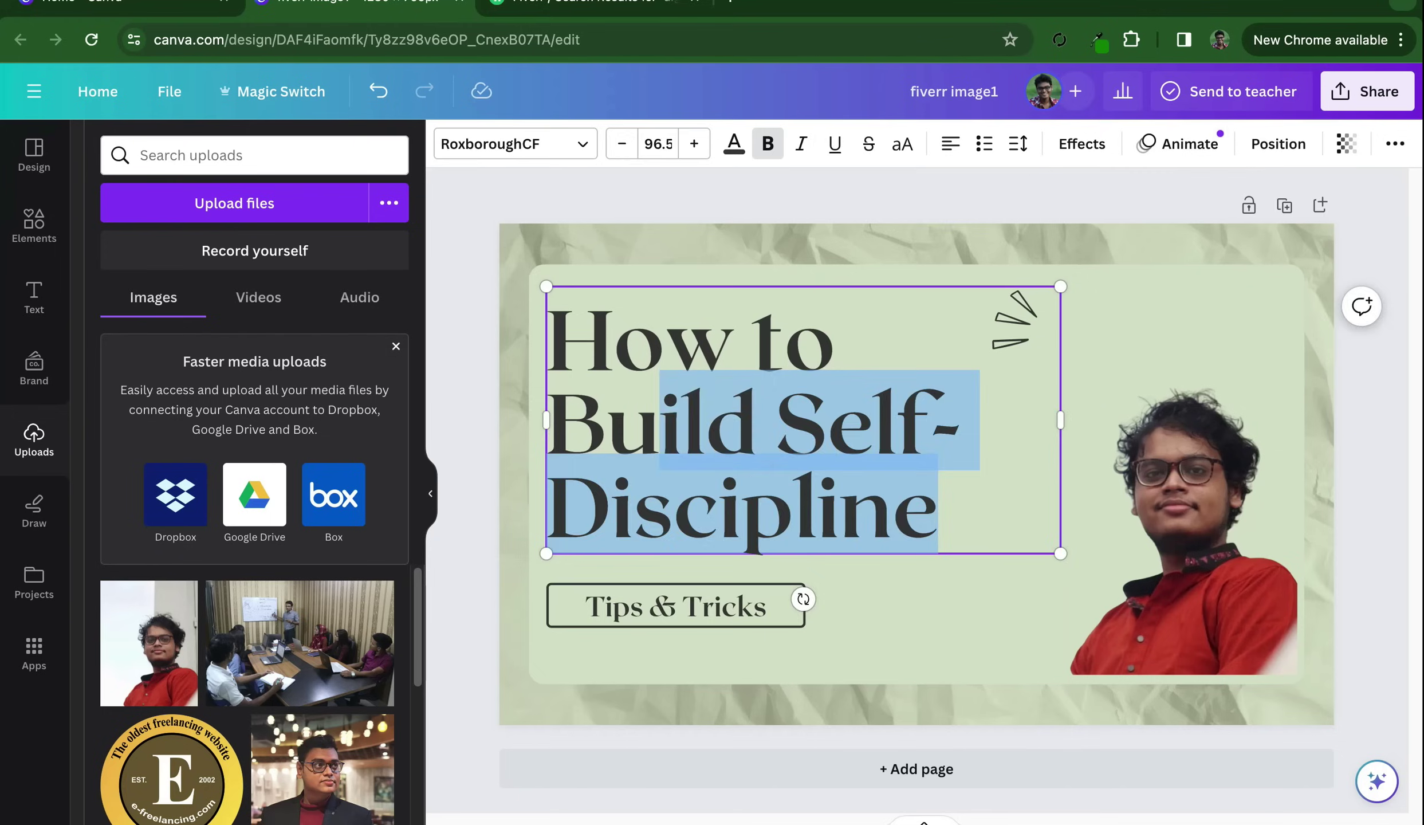
pyautogui.press('Escape')
pyautogui.hotkey('ctrl', 'a')
pyautogui.press('Delete')
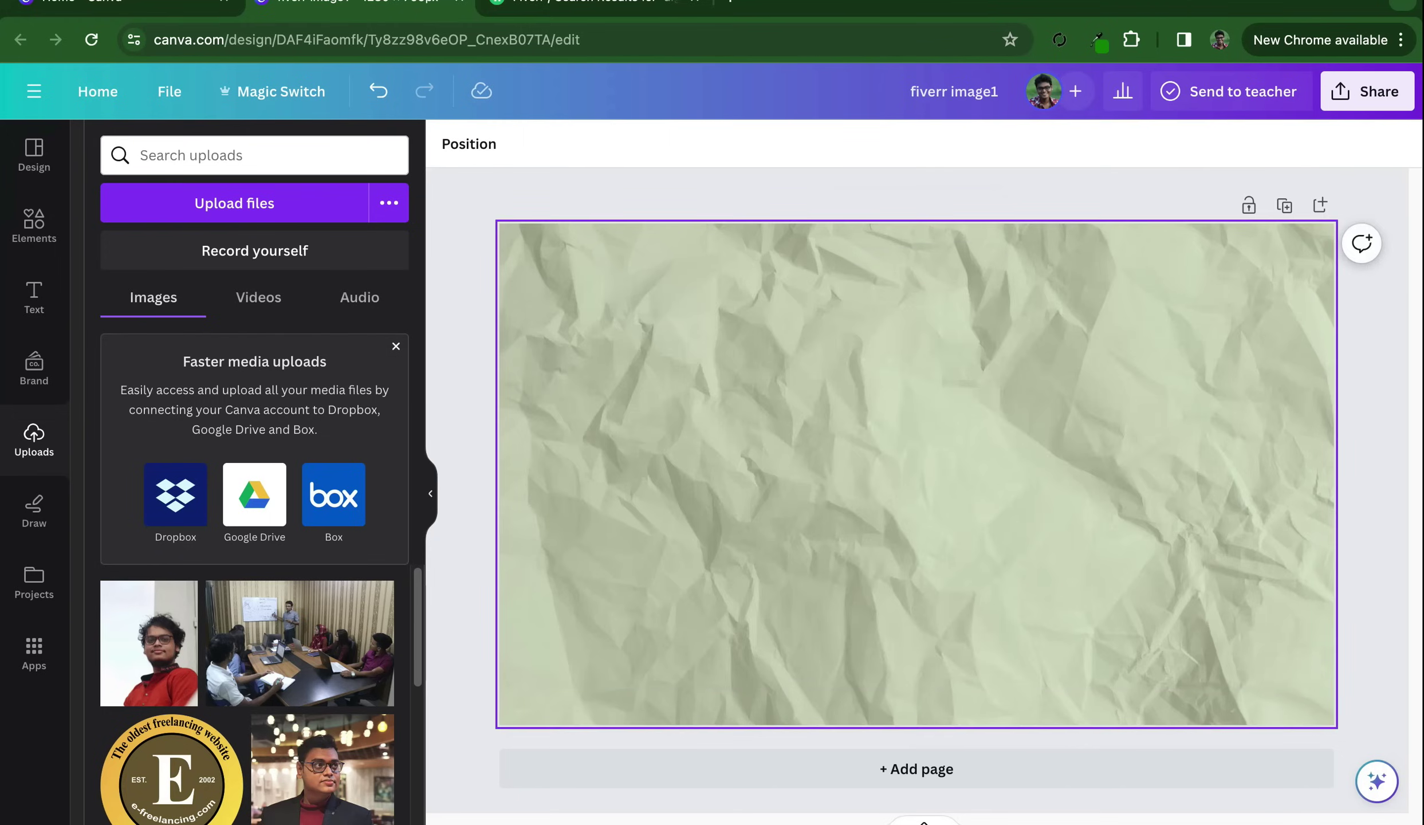
pyautogui.press('Delete')
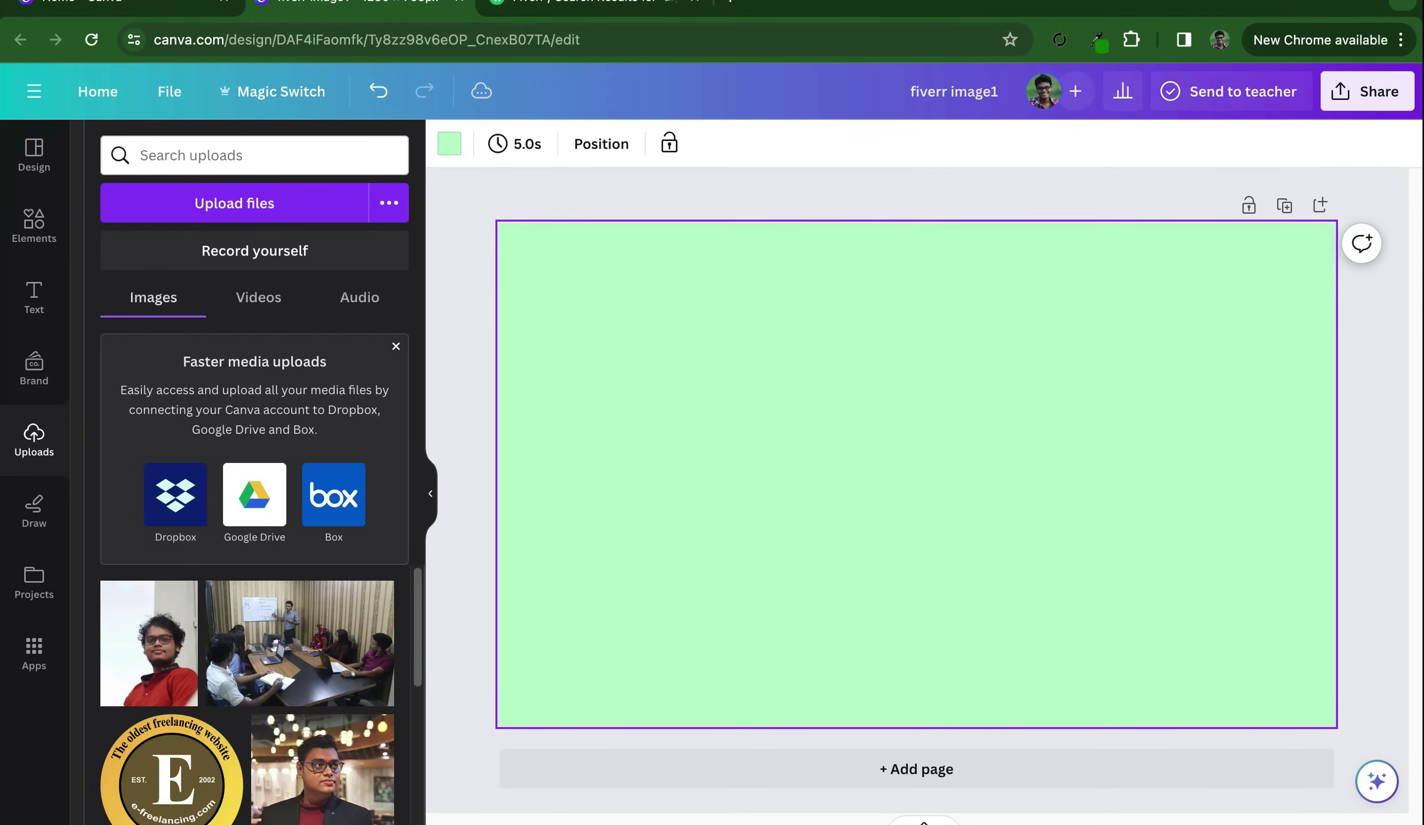
pyautogui.press('Delete')
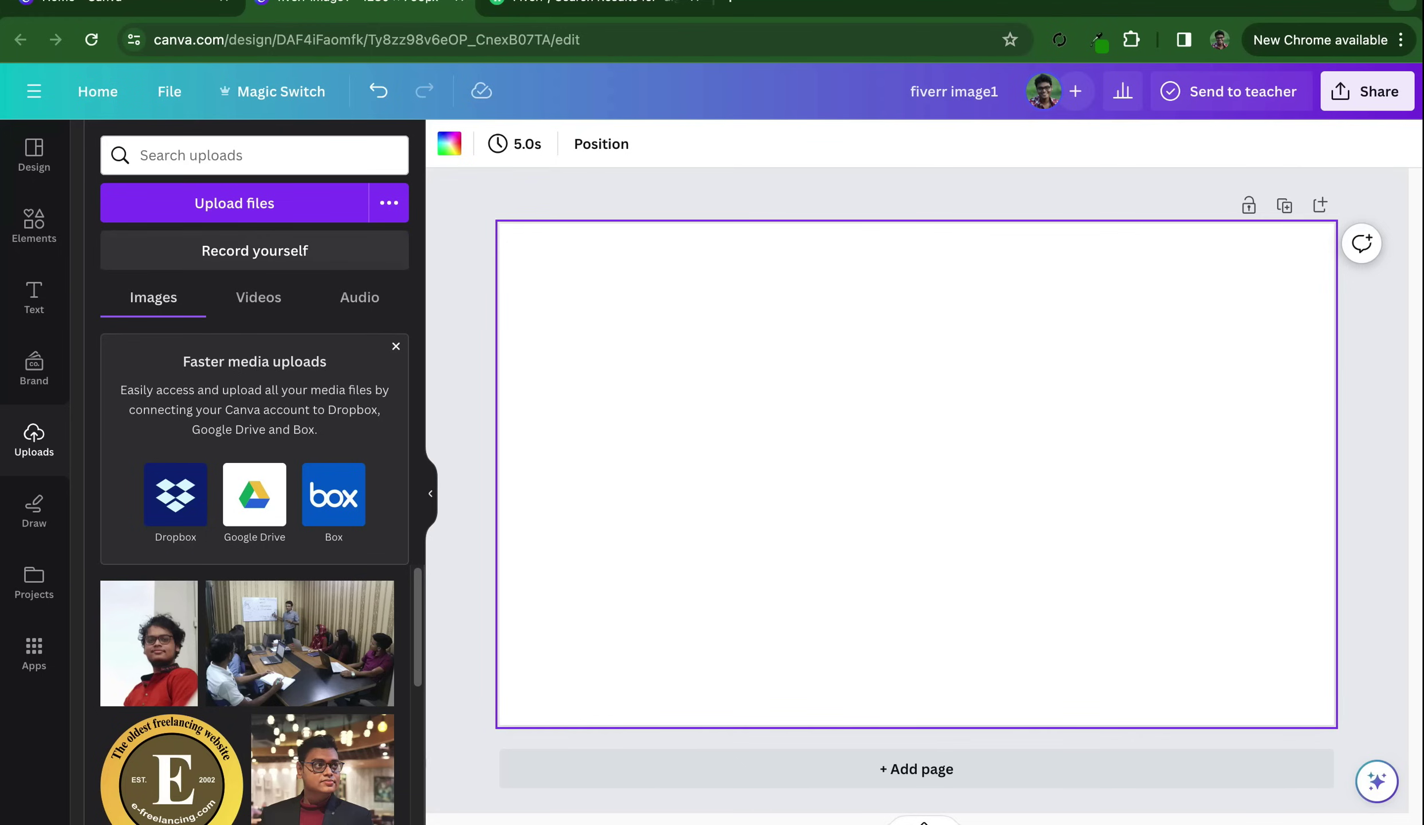
# Browse similar thumbnail templates, then return to the Canva home page
pyautogui.click(34, 153)
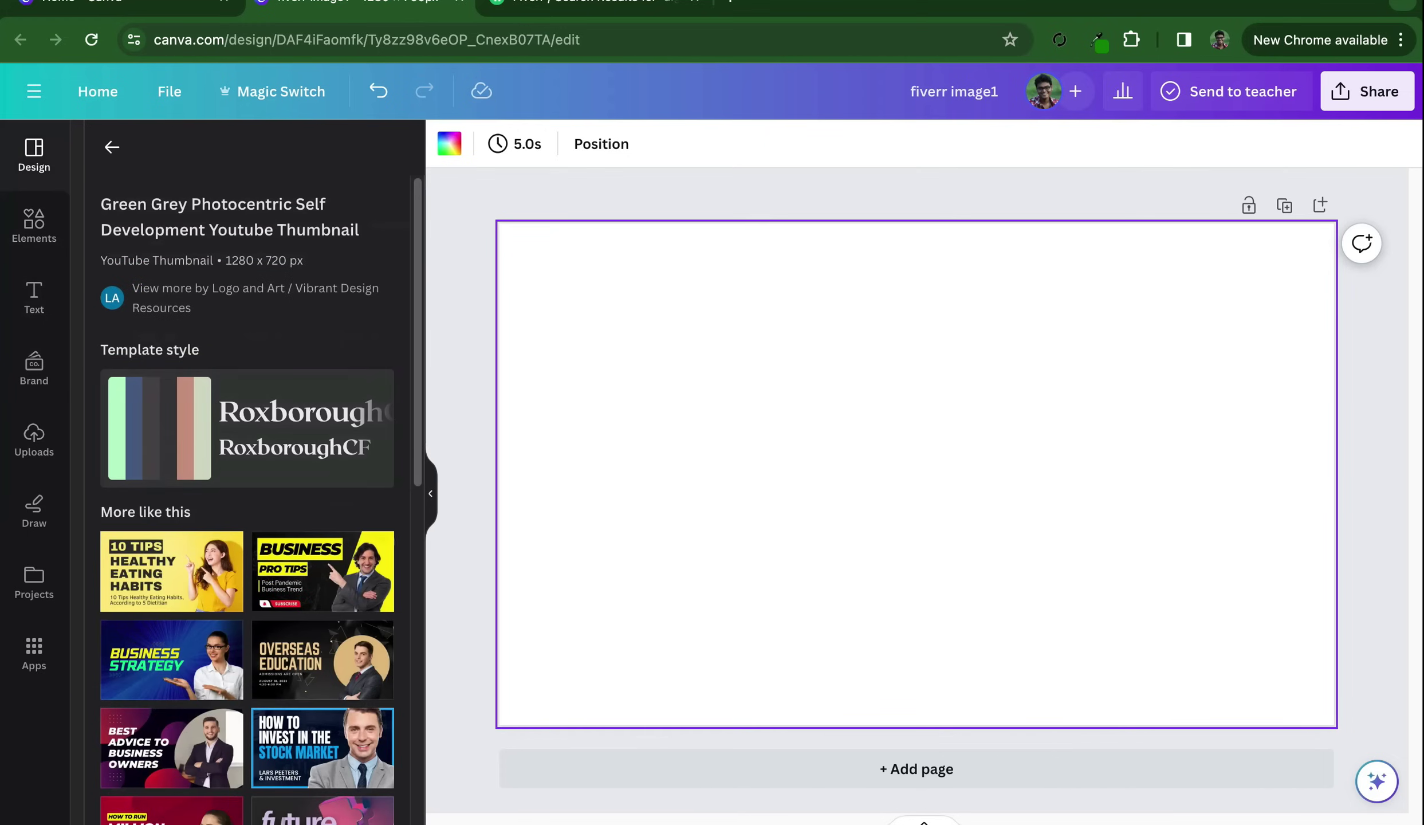
pyautogui.scroll(-2, 232, 820)
pyautogui.scroll(-3, 246, 499)
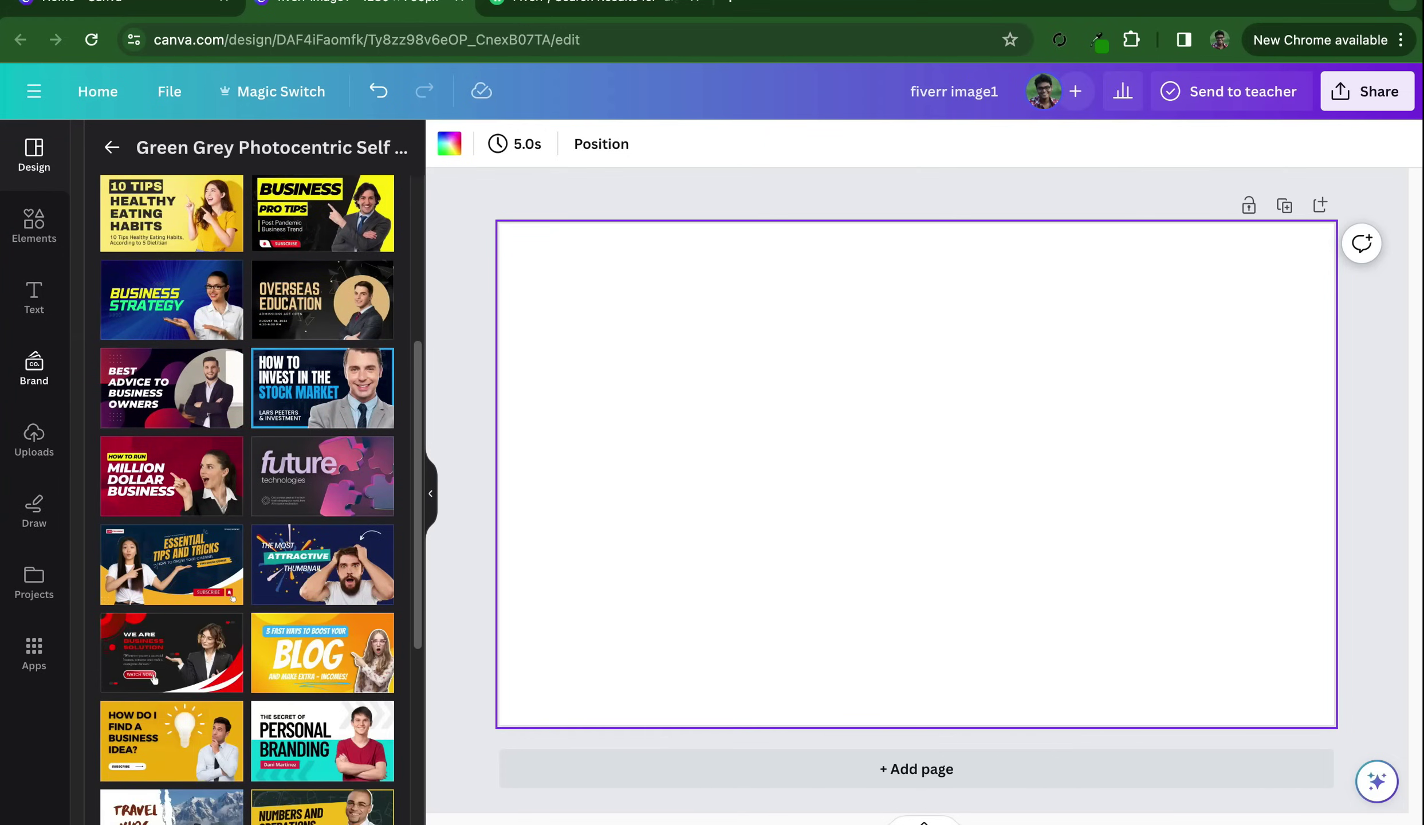
pyautogui.click(323, 388)
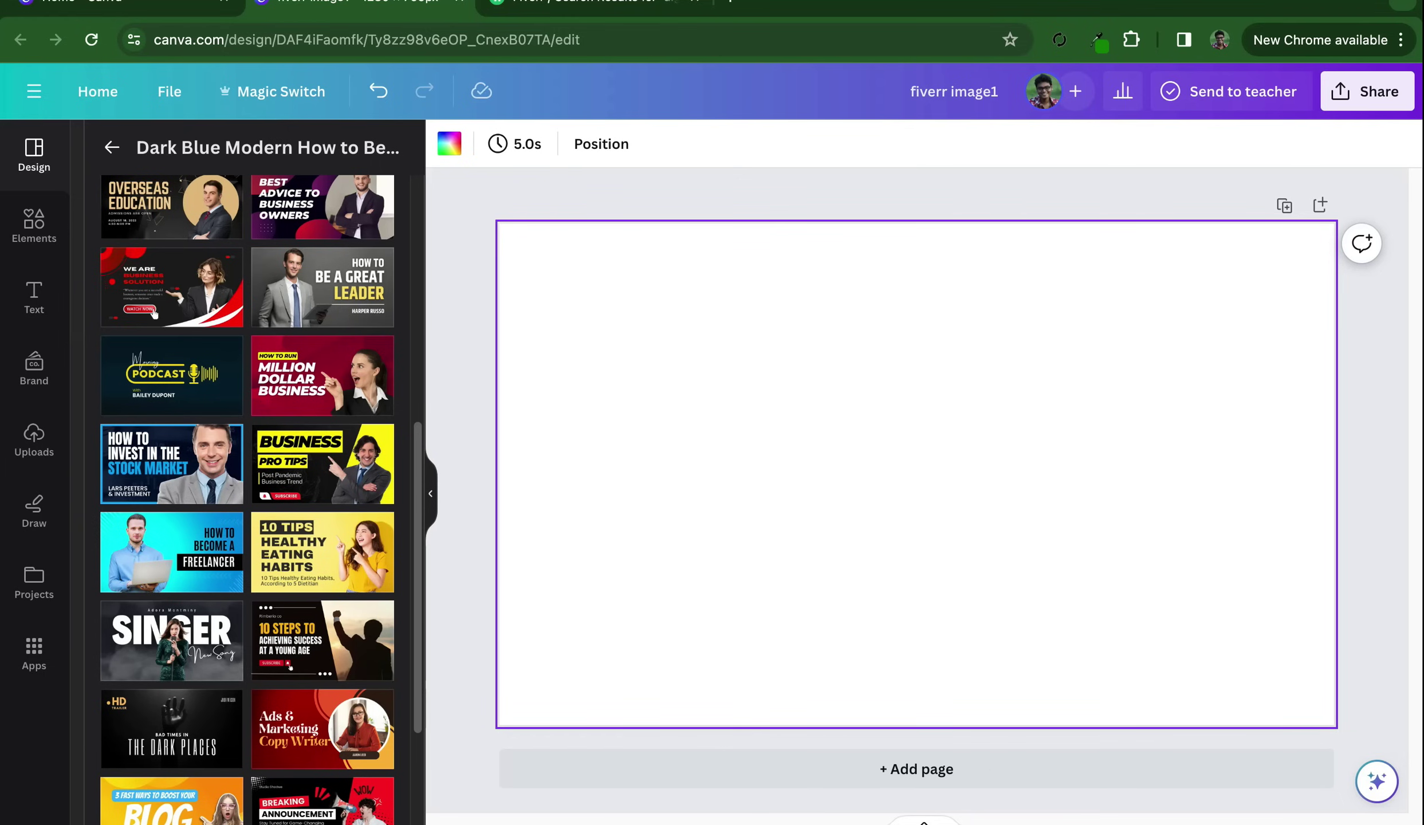
pyautogui.click(97, 92)
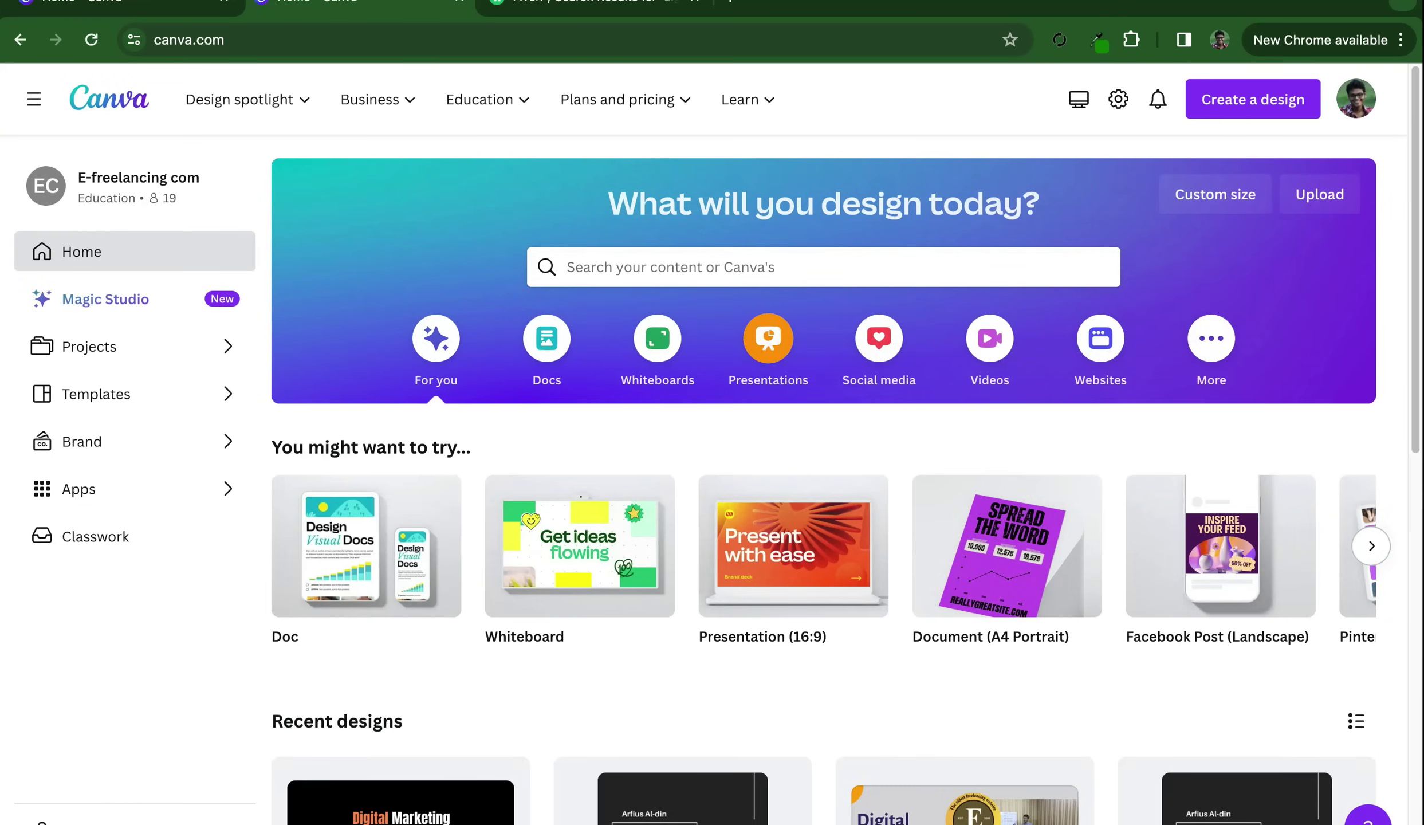
# Google 'youtube thumbnail size', highlight the 1280 × 720 answer, and return to Canva
pyautogui.hotkey('ctrl', 't')
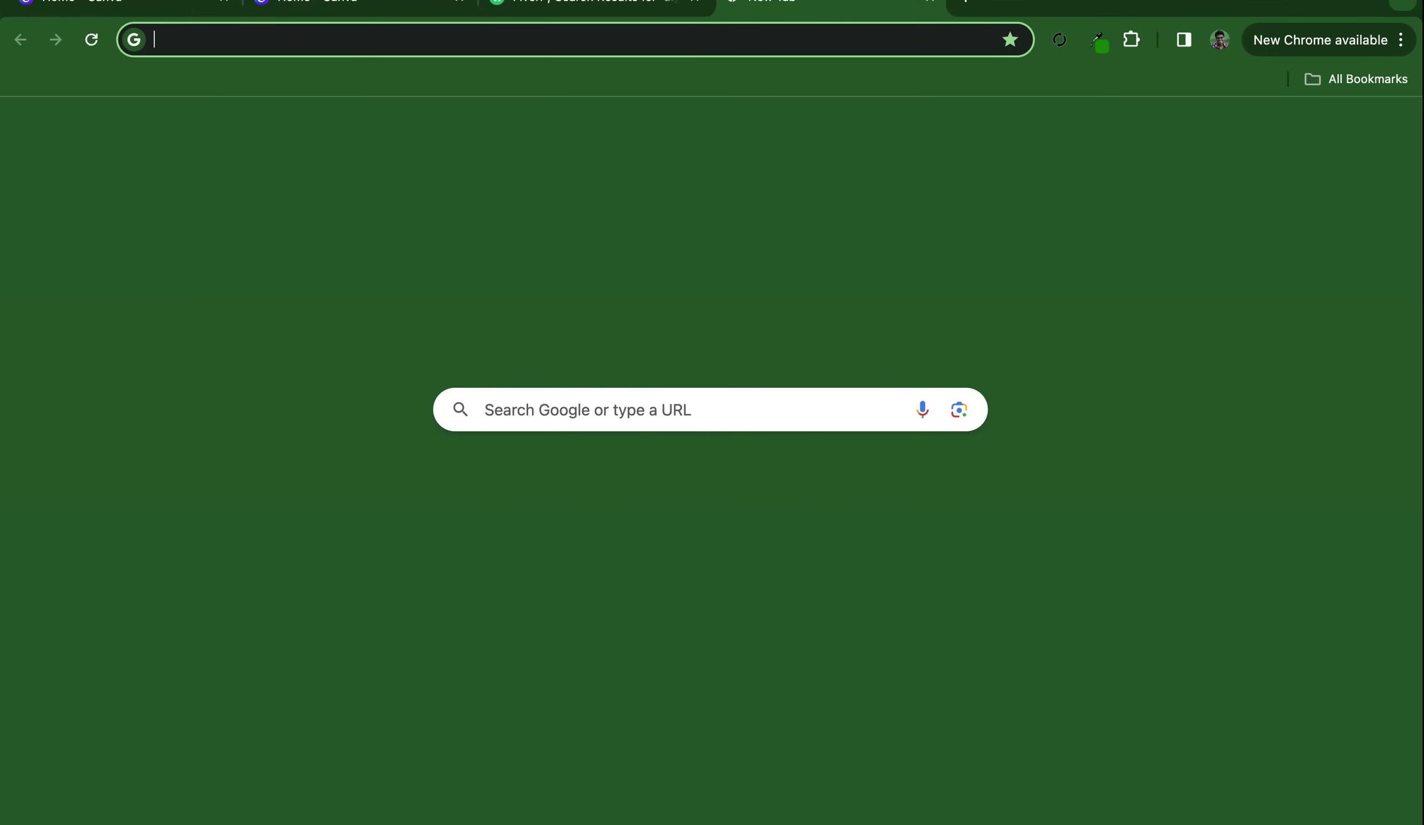
pyautogui.write('youtube')
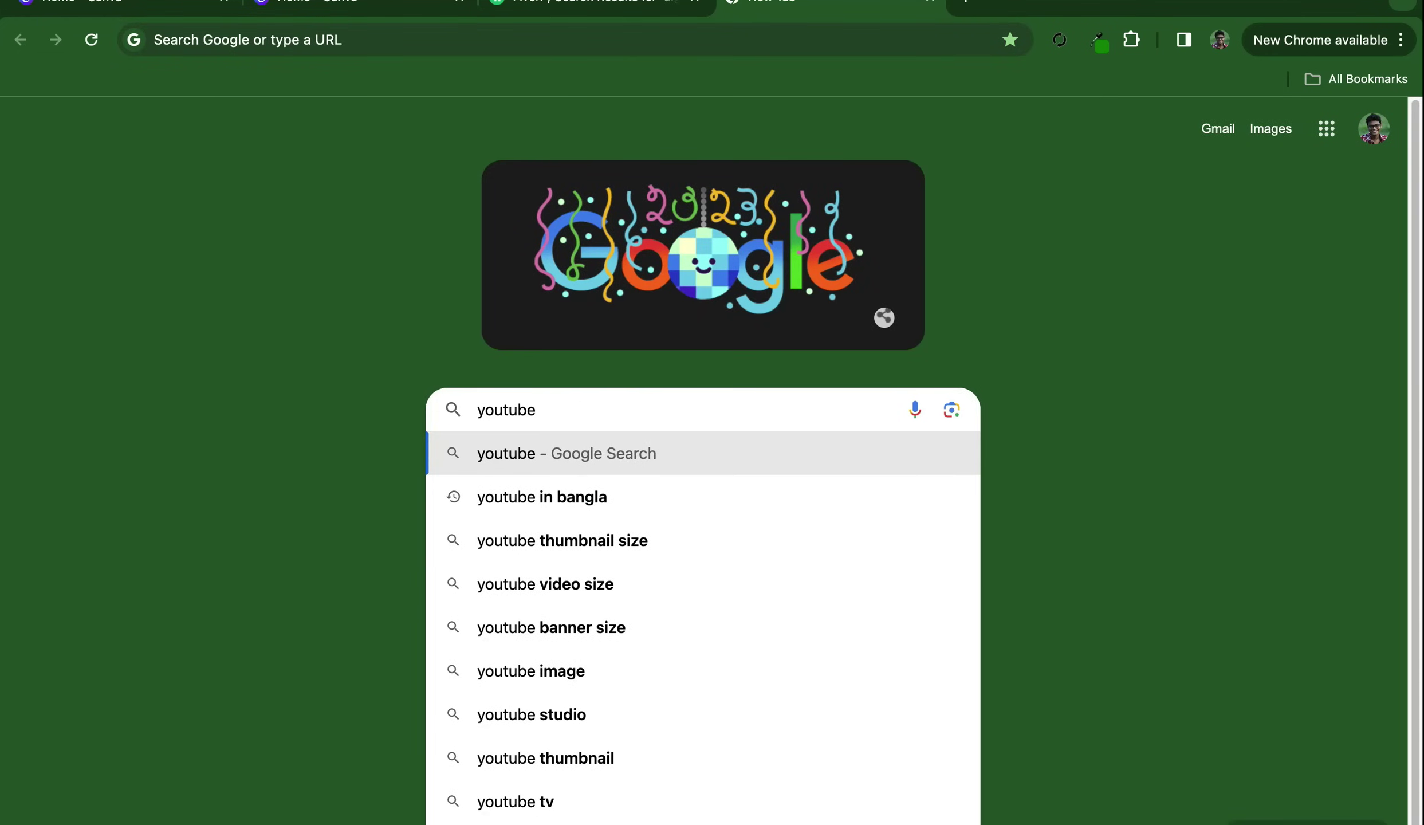
pyautogui.press('Down')
pyautogui.press('Down')
pyautogui.press('Return')
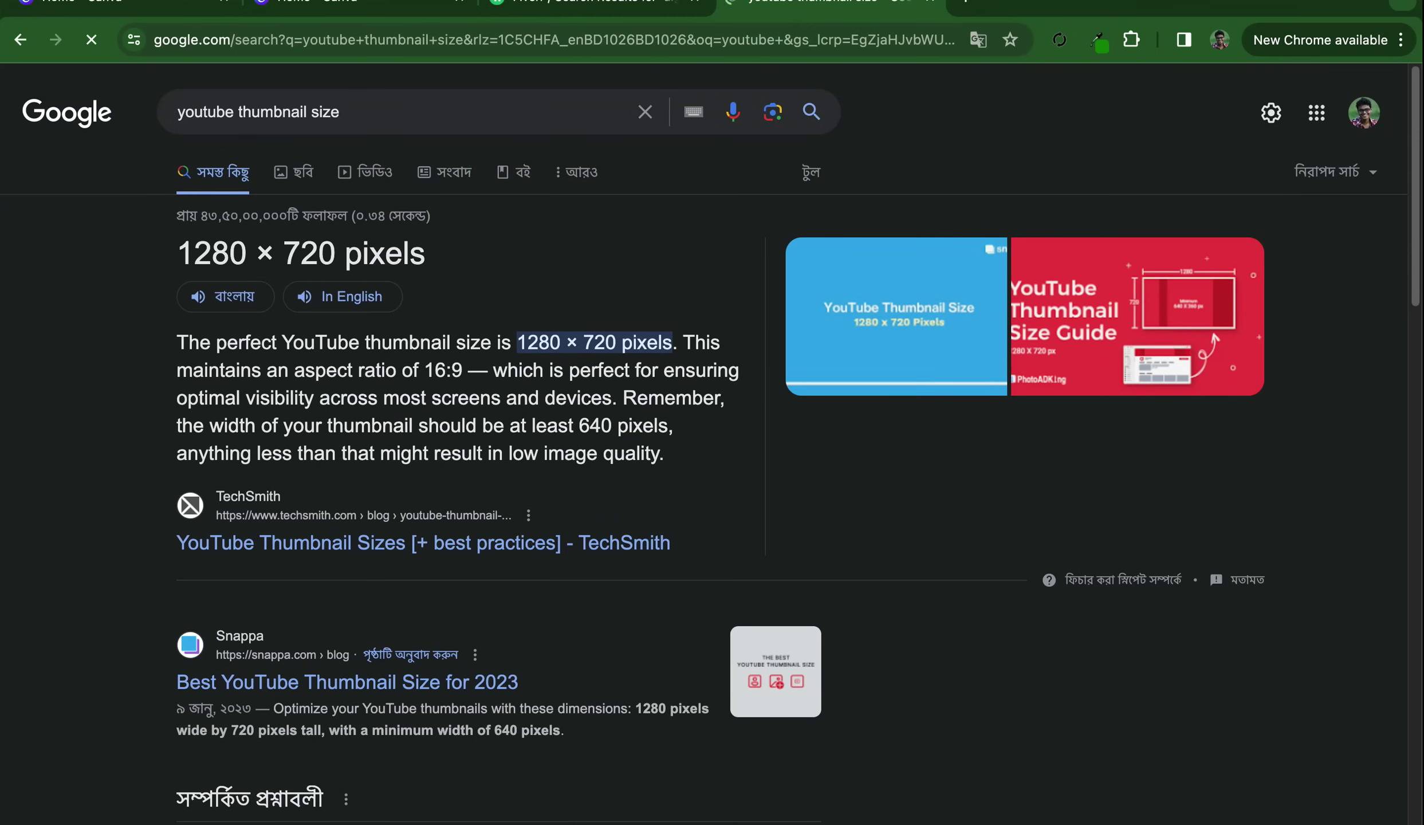
pyautogui.moveTo(177, 253); pyautogui.dragTo(229, 253)
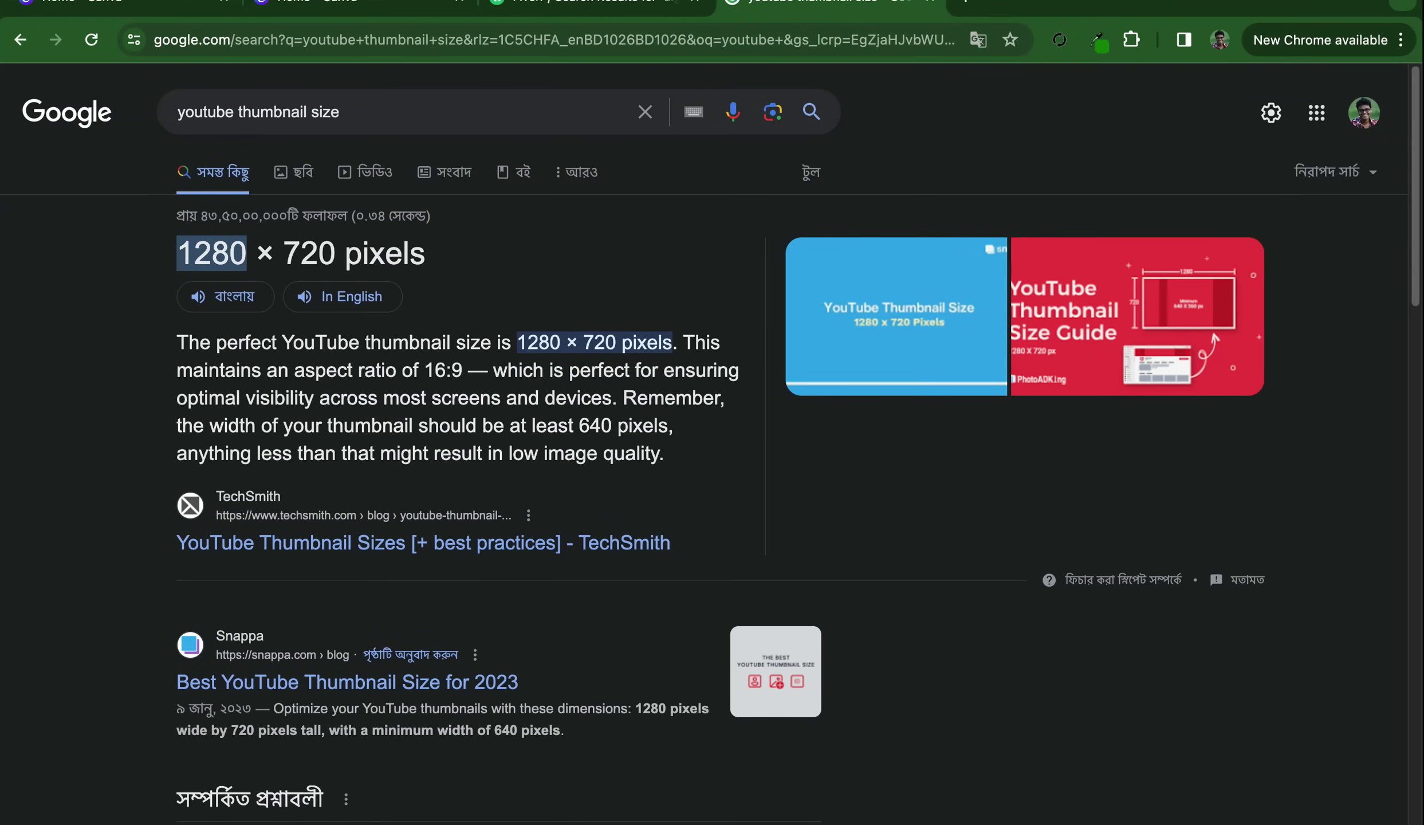
pyautogui.moveTo(276, 252); pyautogui.dragTo(370, 252)
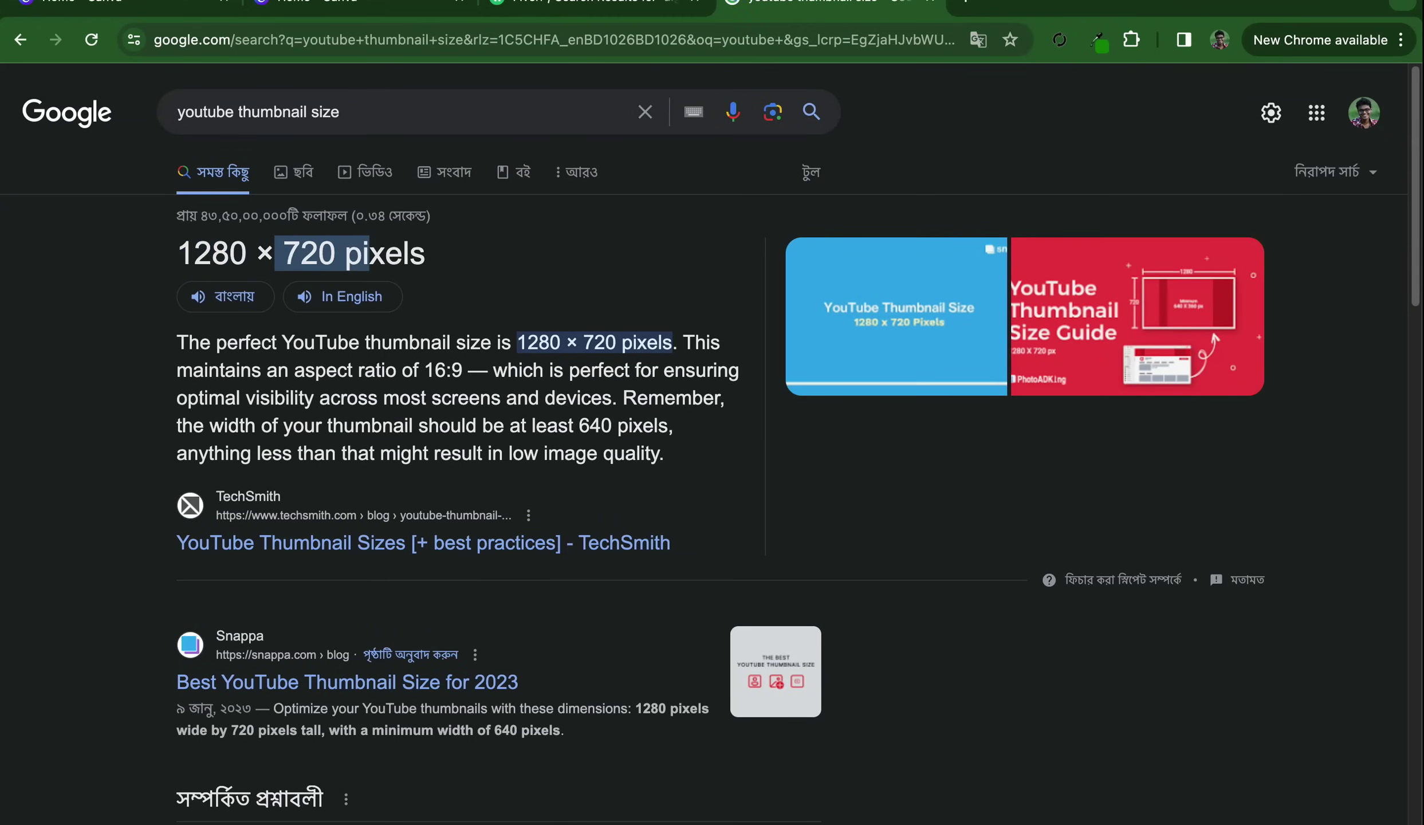
pyautogui.hotkey('ctrl', '2')
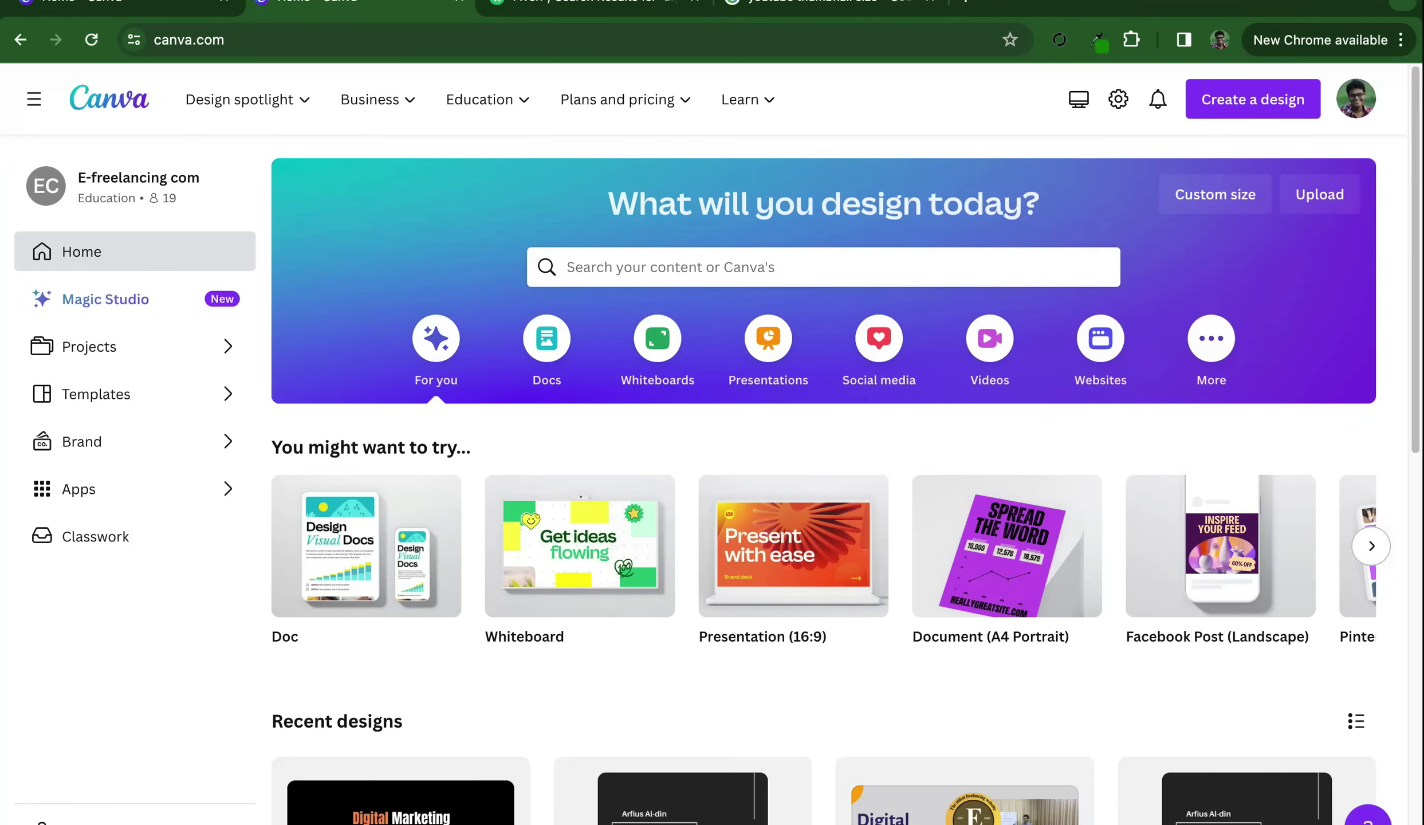
# Create a custom-size Canva design of 1280 × 720 px
pyautogui.click(1215, 194)
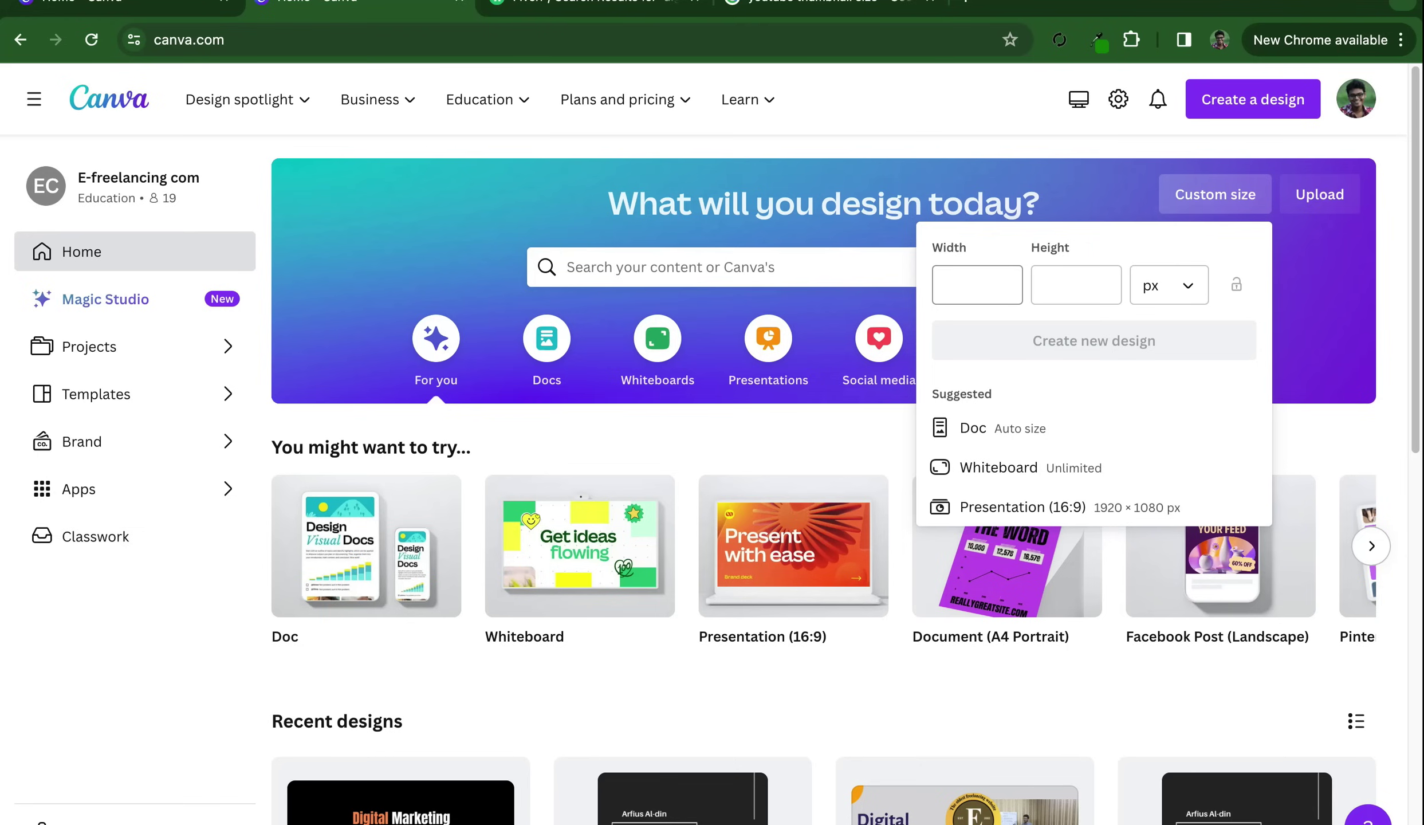
pyautogui.hotkey('ctrl', '4')
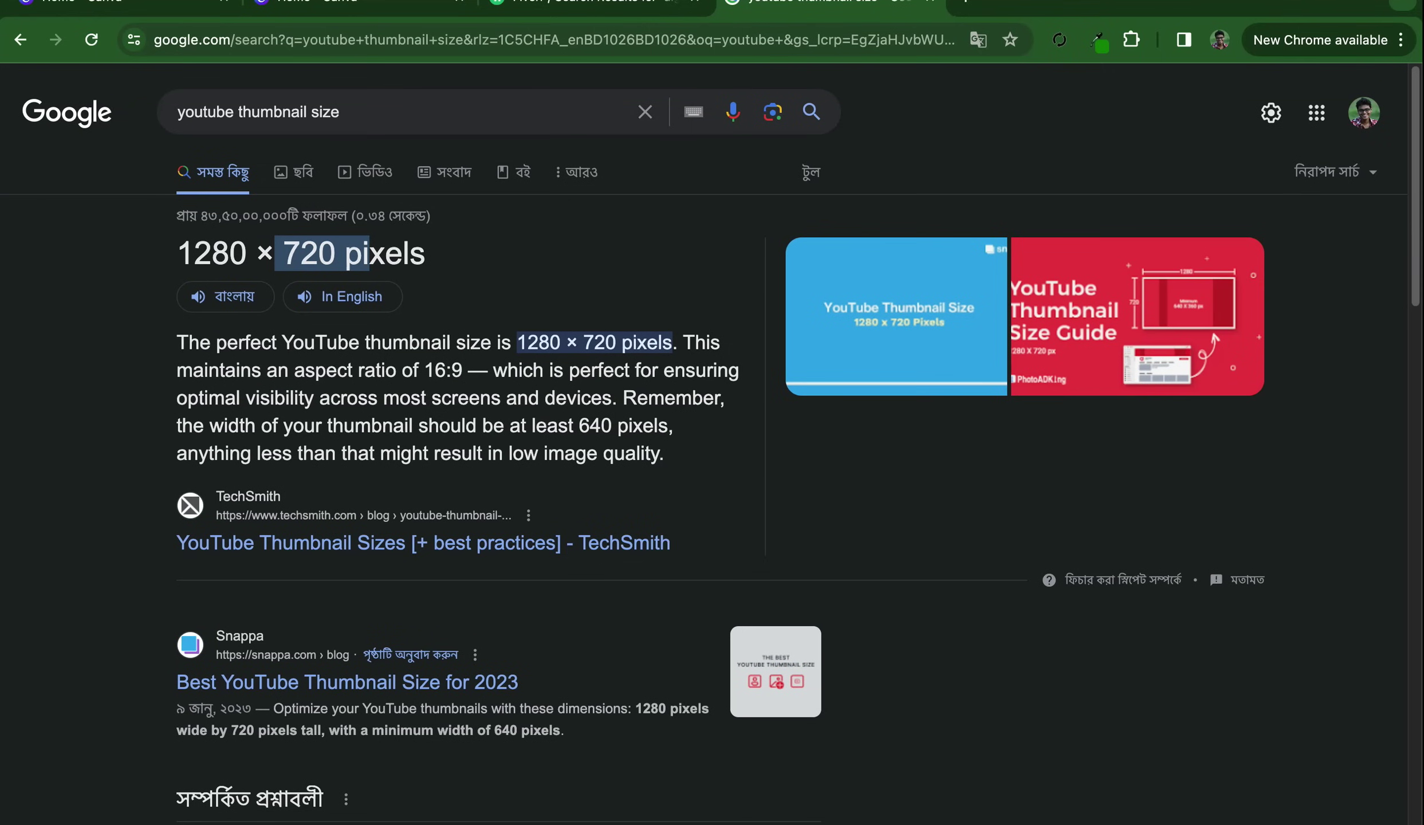
pyautogui.click(321, 254)
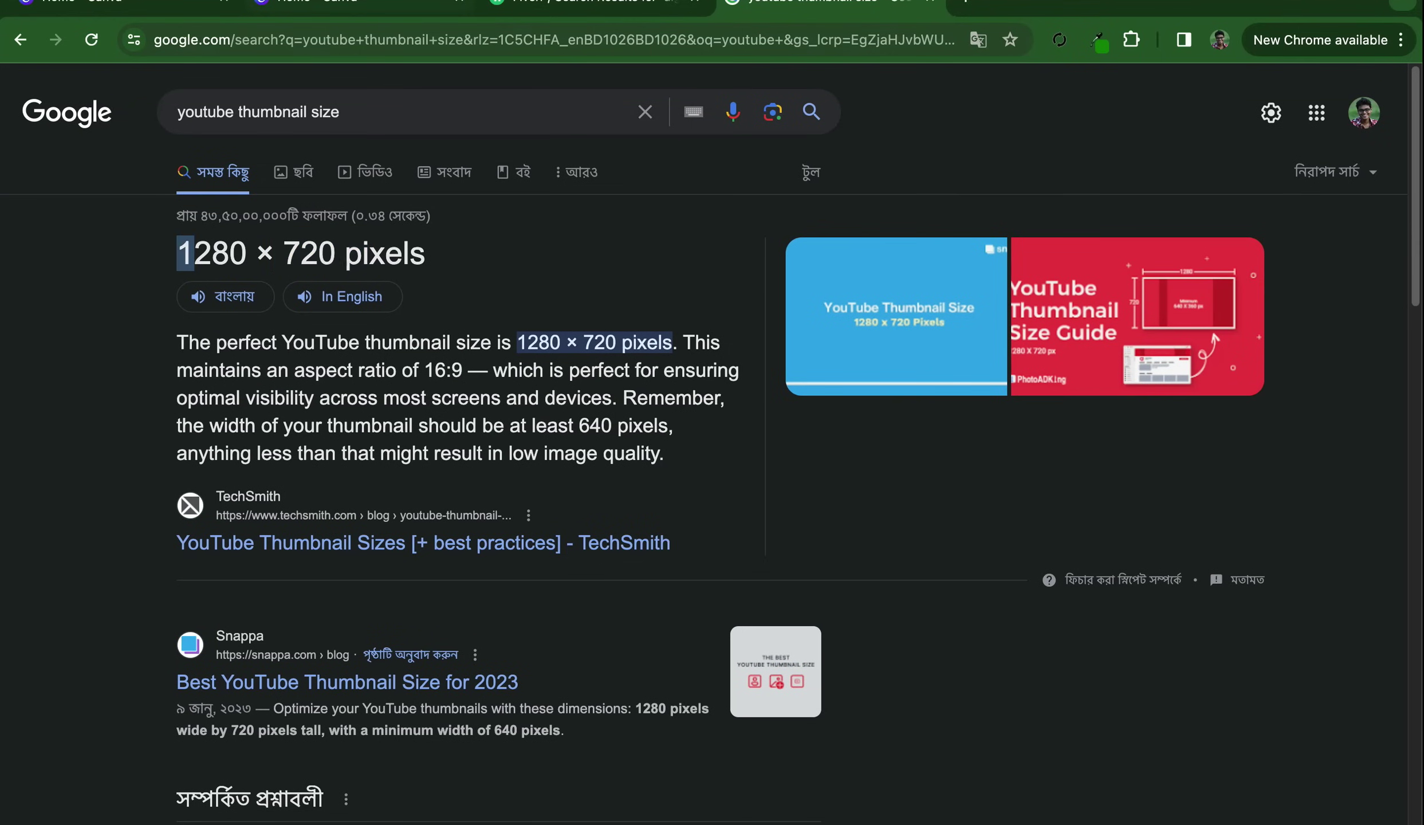
pyautogui.hotkey('ctrl', '1')
pyautogui.write('12')
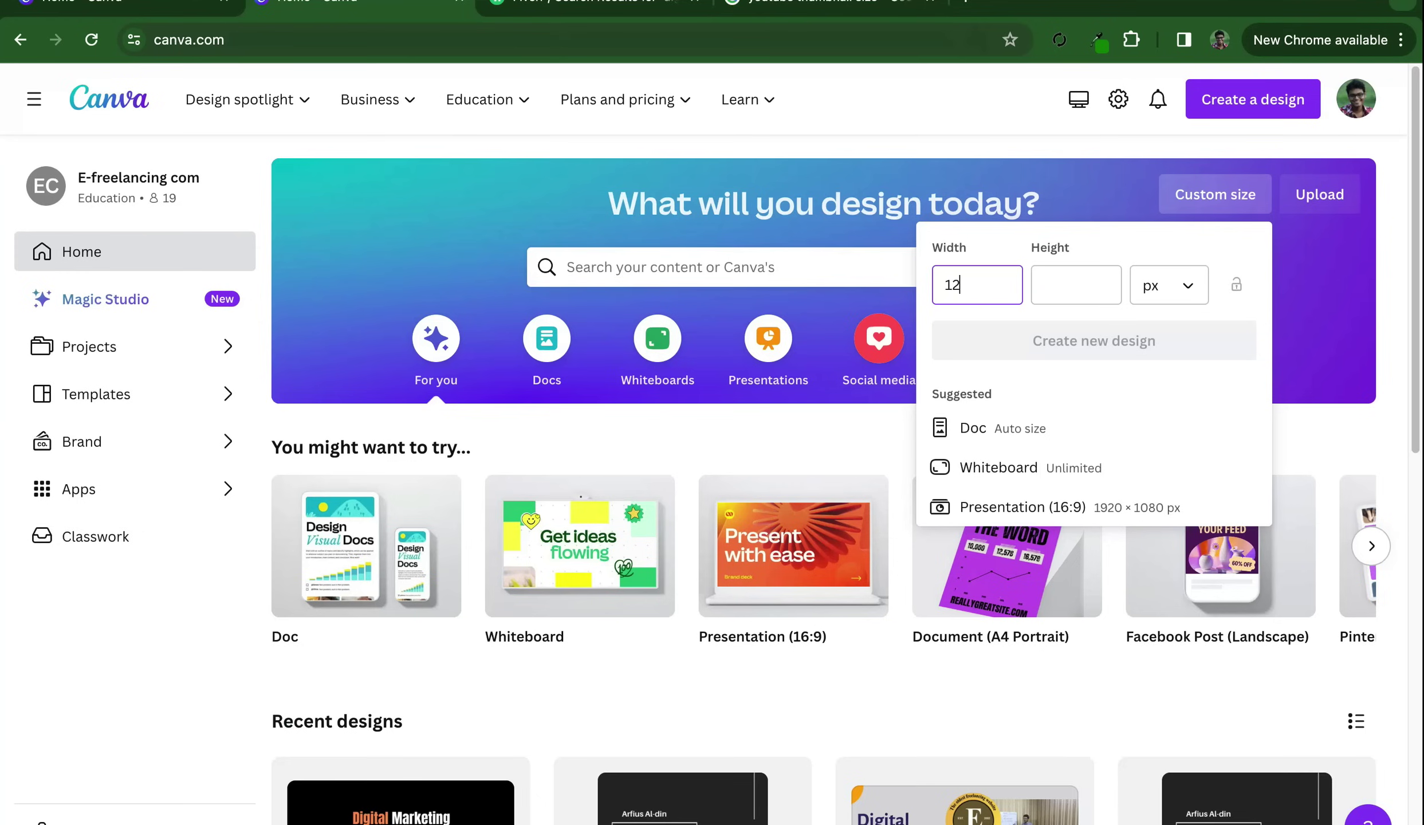
pyautogui.write('80')
pyautogui.press('Tab')
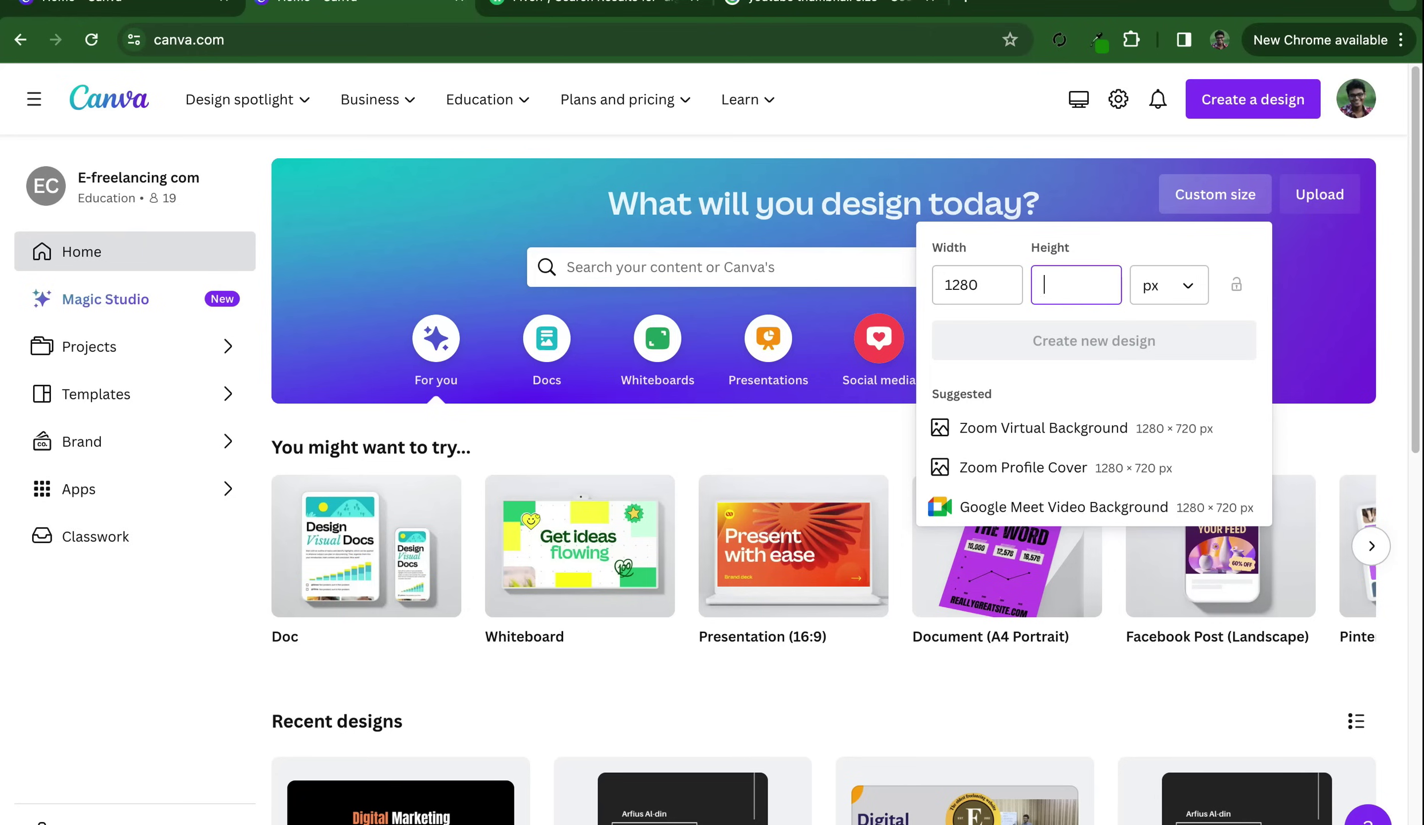
pyautogui.write('720')
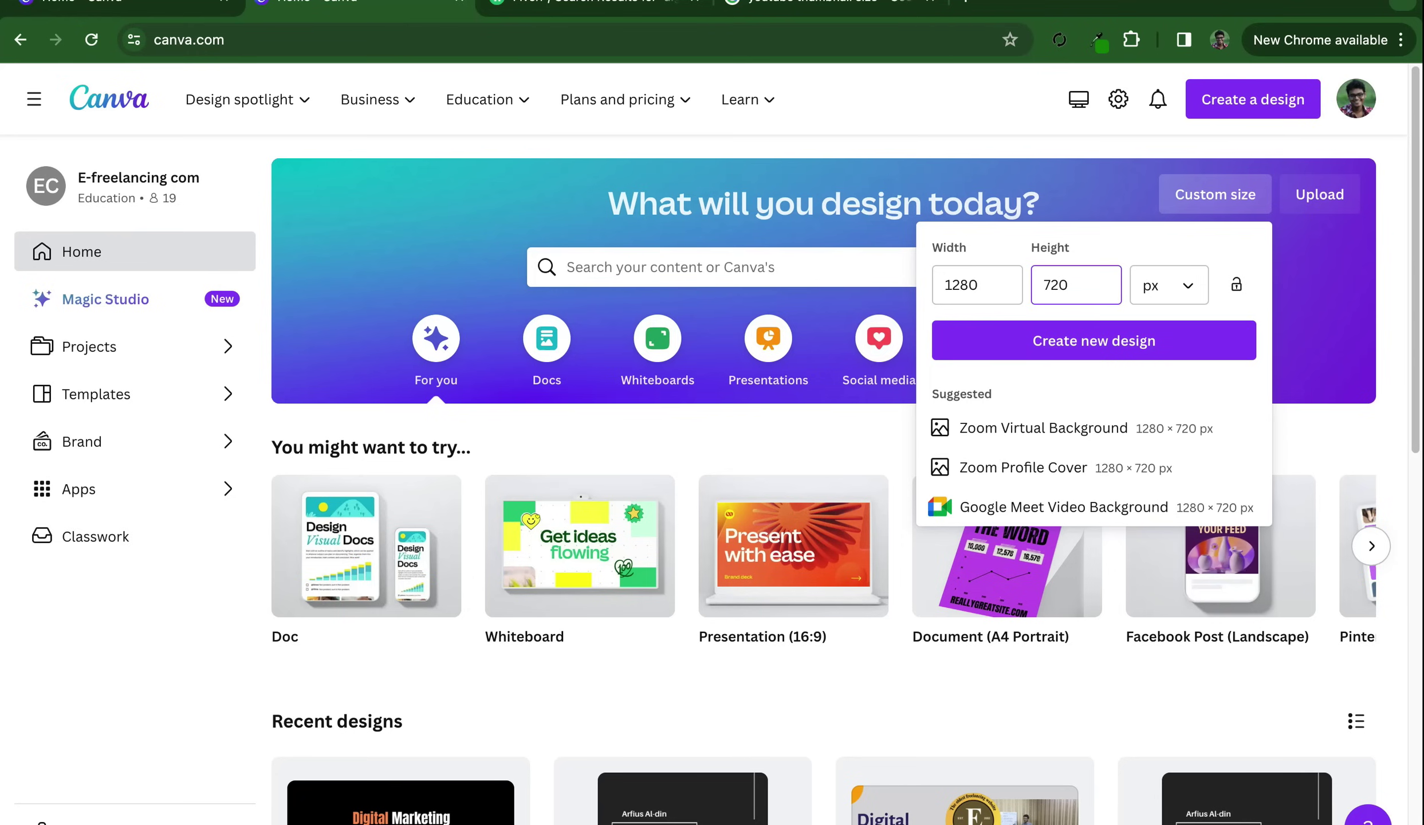
pyautogui.click(1202, 341)
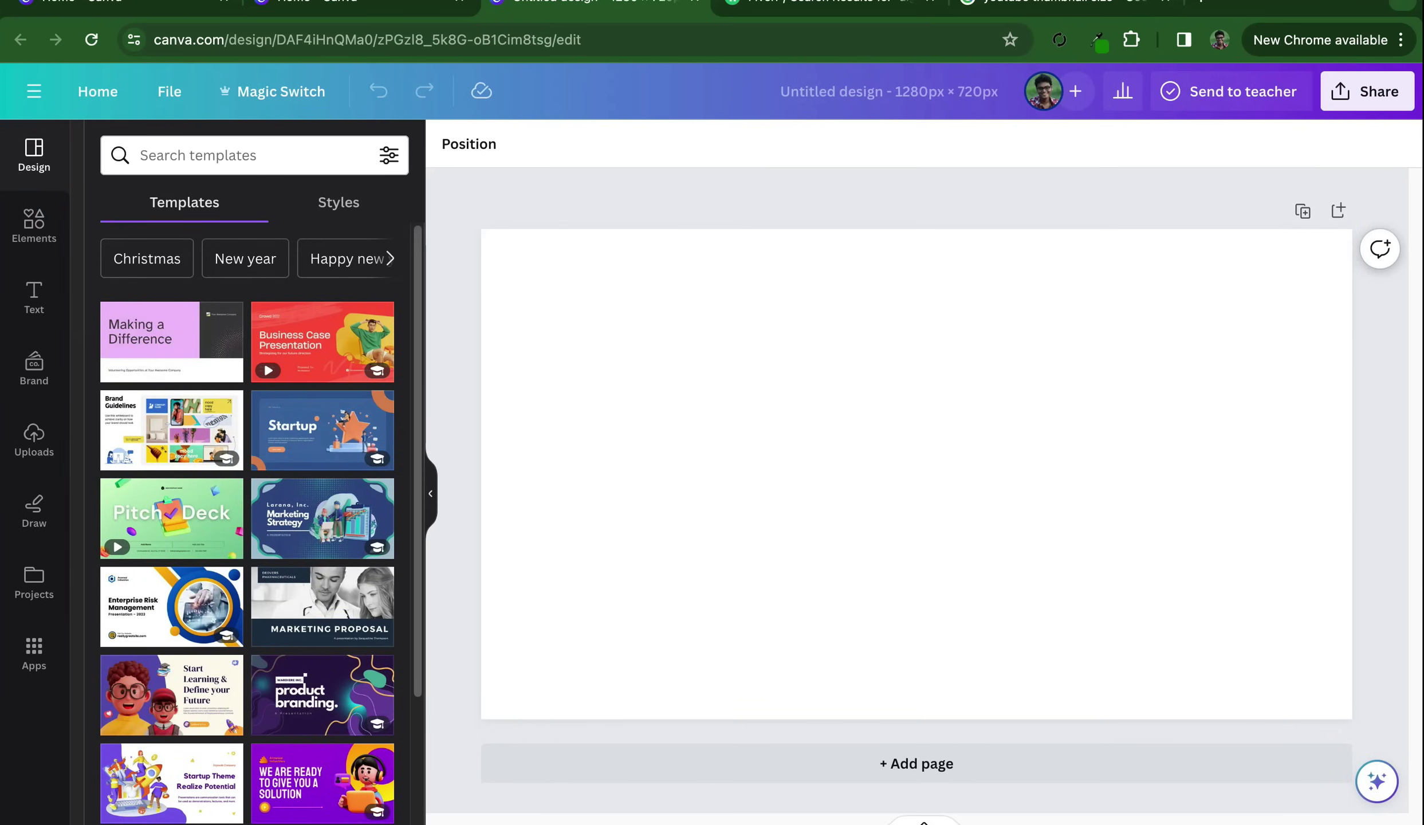
# Add a heading text box and switch the keyboard to Bengali phonetic input
pyautogui.click(34, 295)
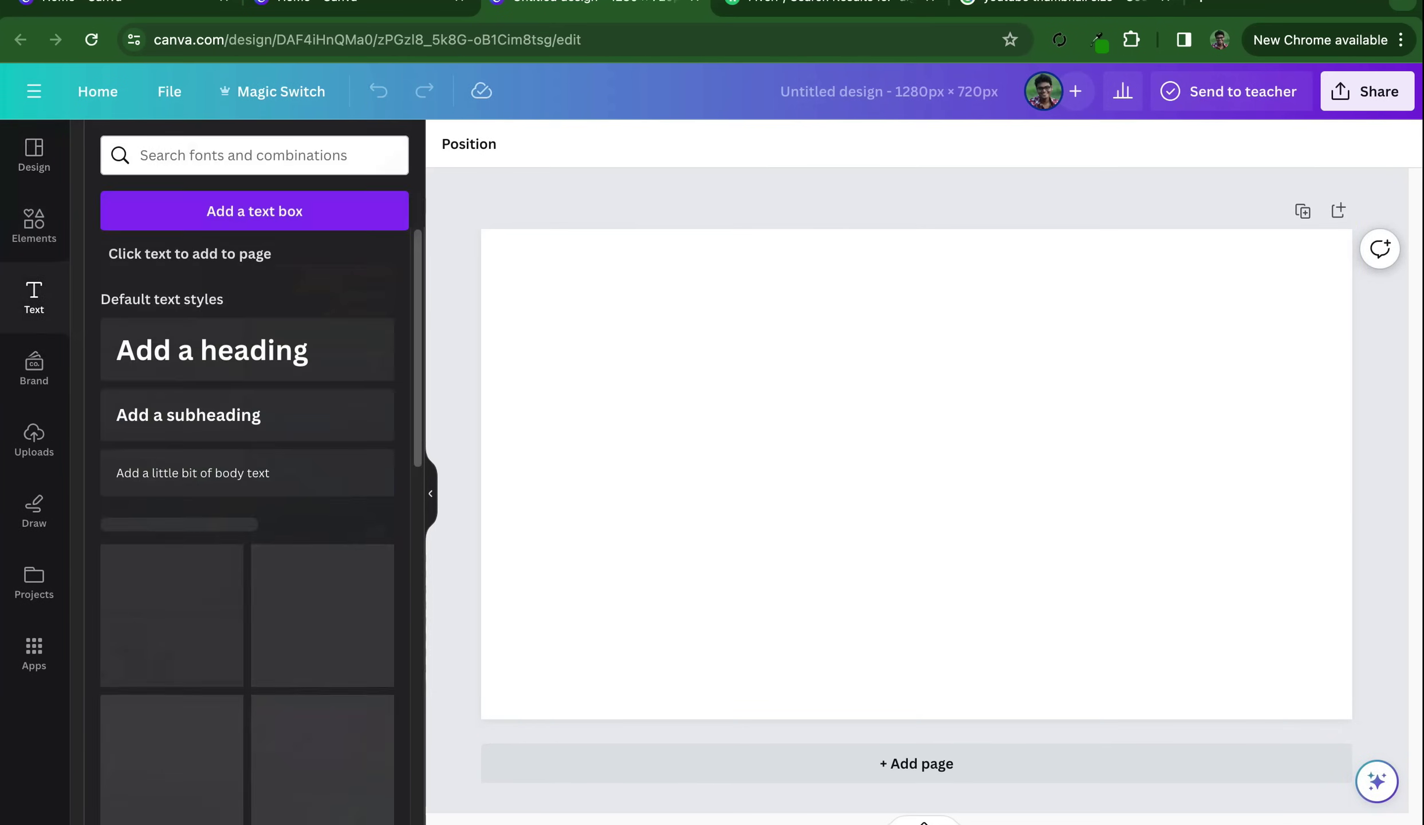
pyautogui.click(212, 349)
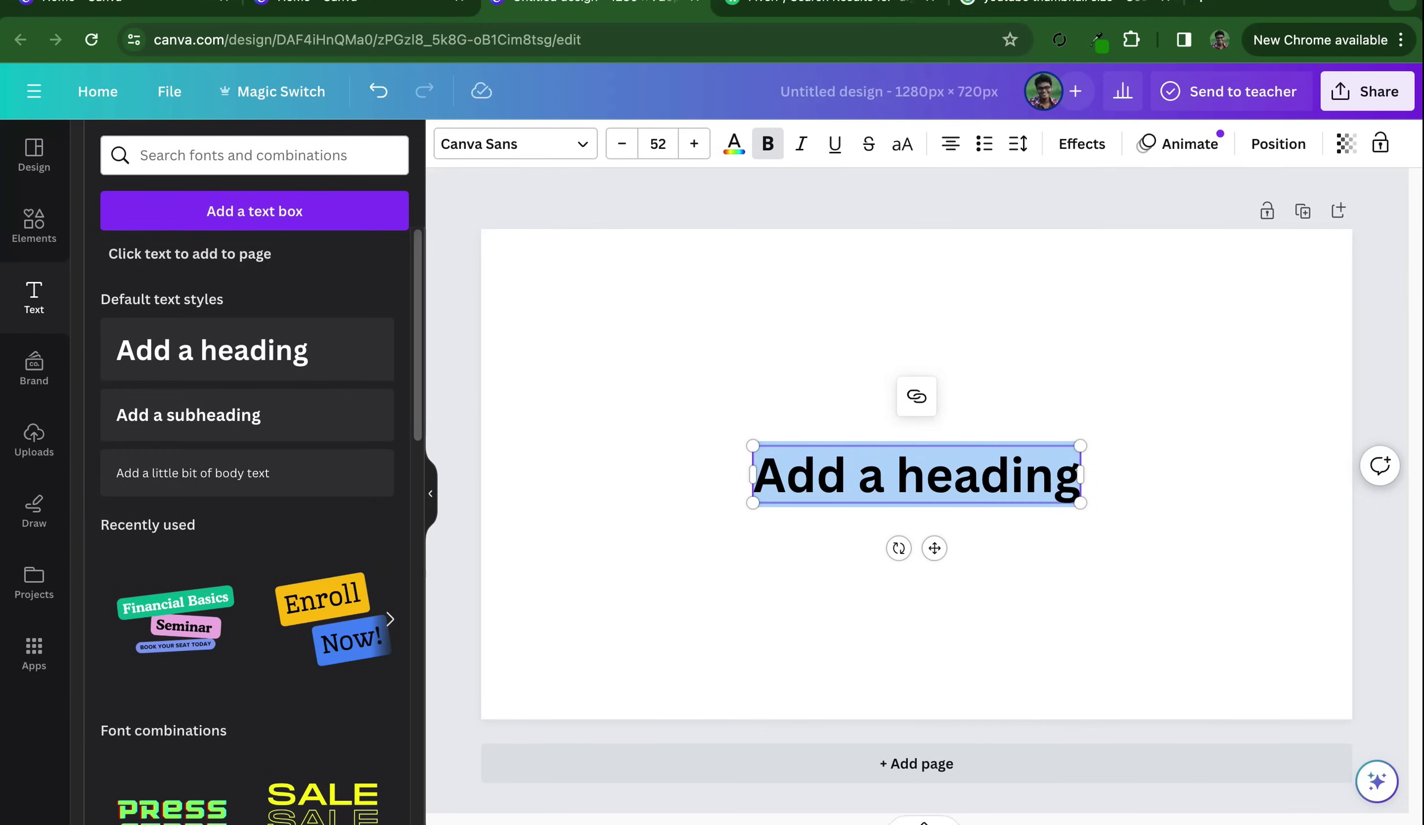
pyautogui.doubleClick(870, 476)
pyautogui.tripleClick(871, 475)
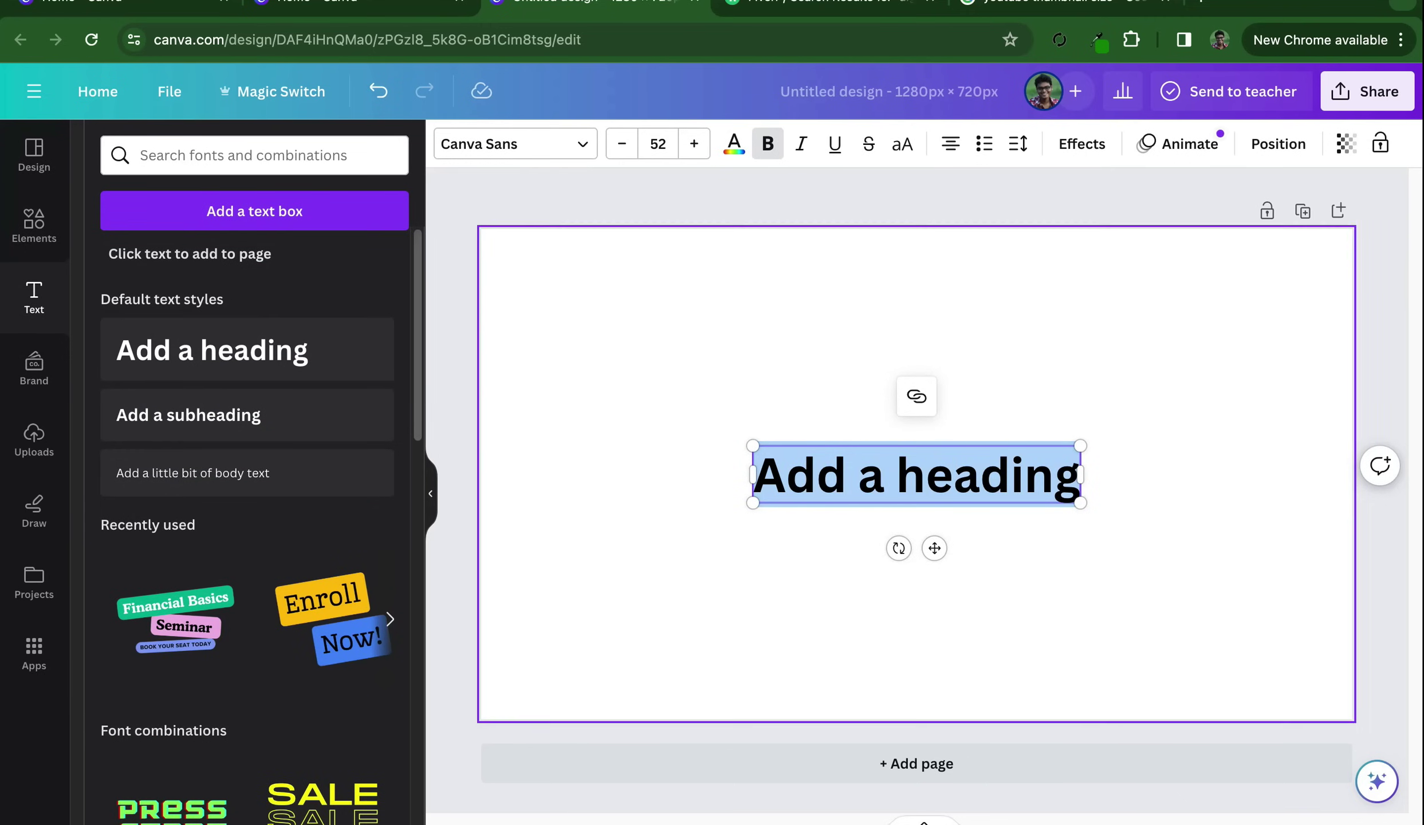
pyautogui.click(994, 1)
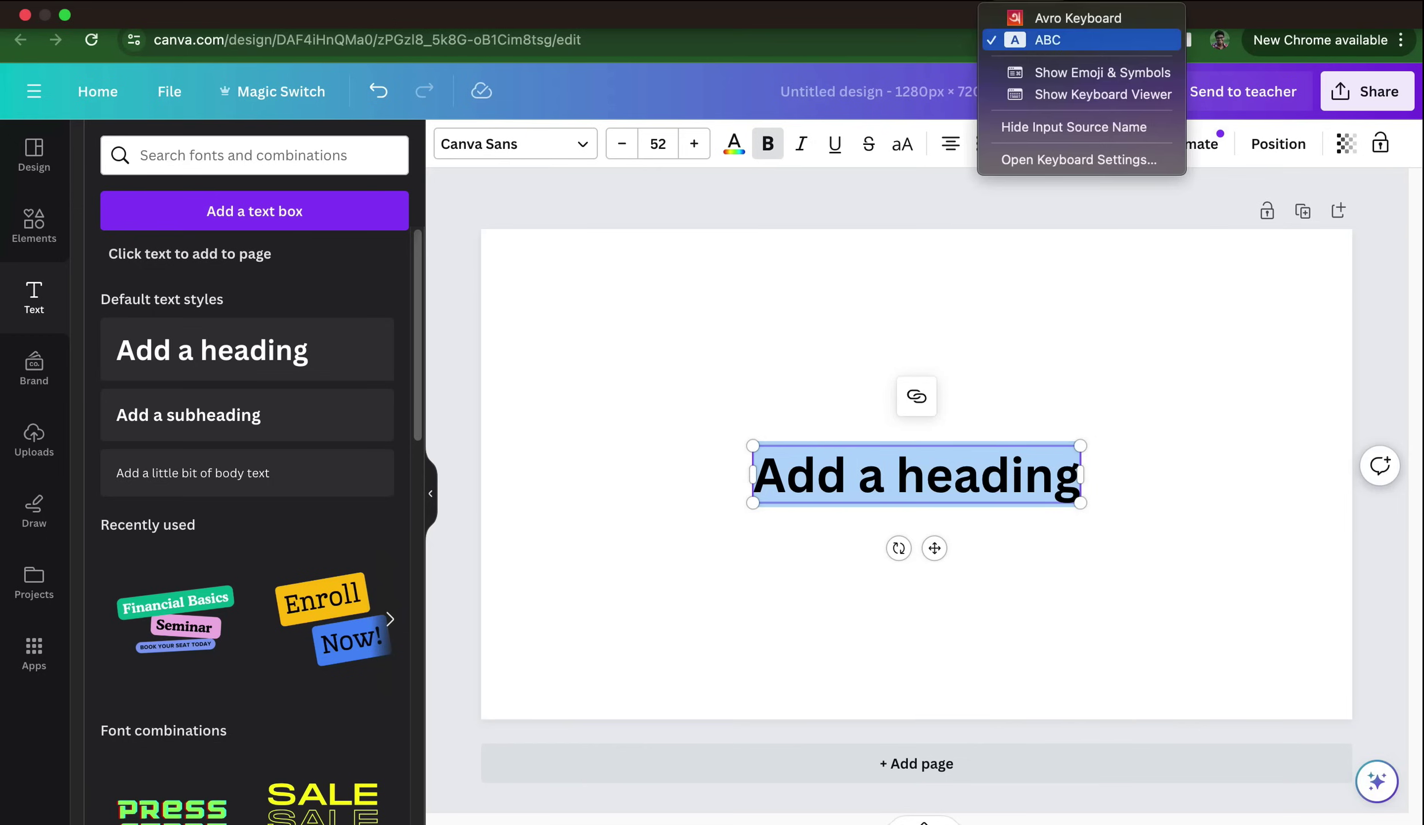
pyautogui.click(1076, 18)
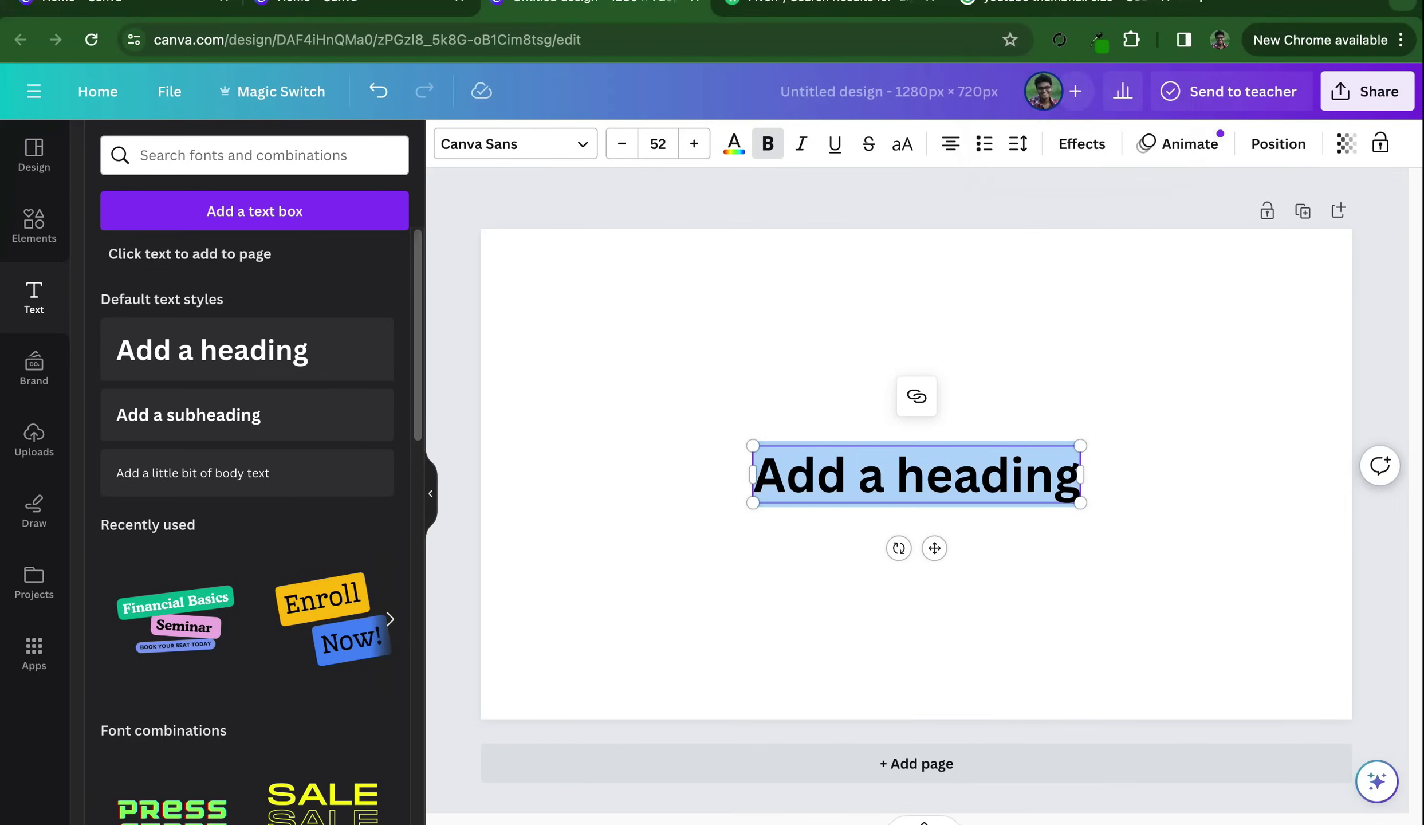
# Type the heading 'Canva শিখুন', correcting an initial mistyped attempt
pyautogui.press('Right')
pyautogui.hotkey('alt', 'shift', 'Left')
pyautogui.press('super+a')
pyautogui.write('Kenlarn')
pyautogui.press('super+a')
pyautogui.press('BackSpace')
pyautogui.write('Canva')
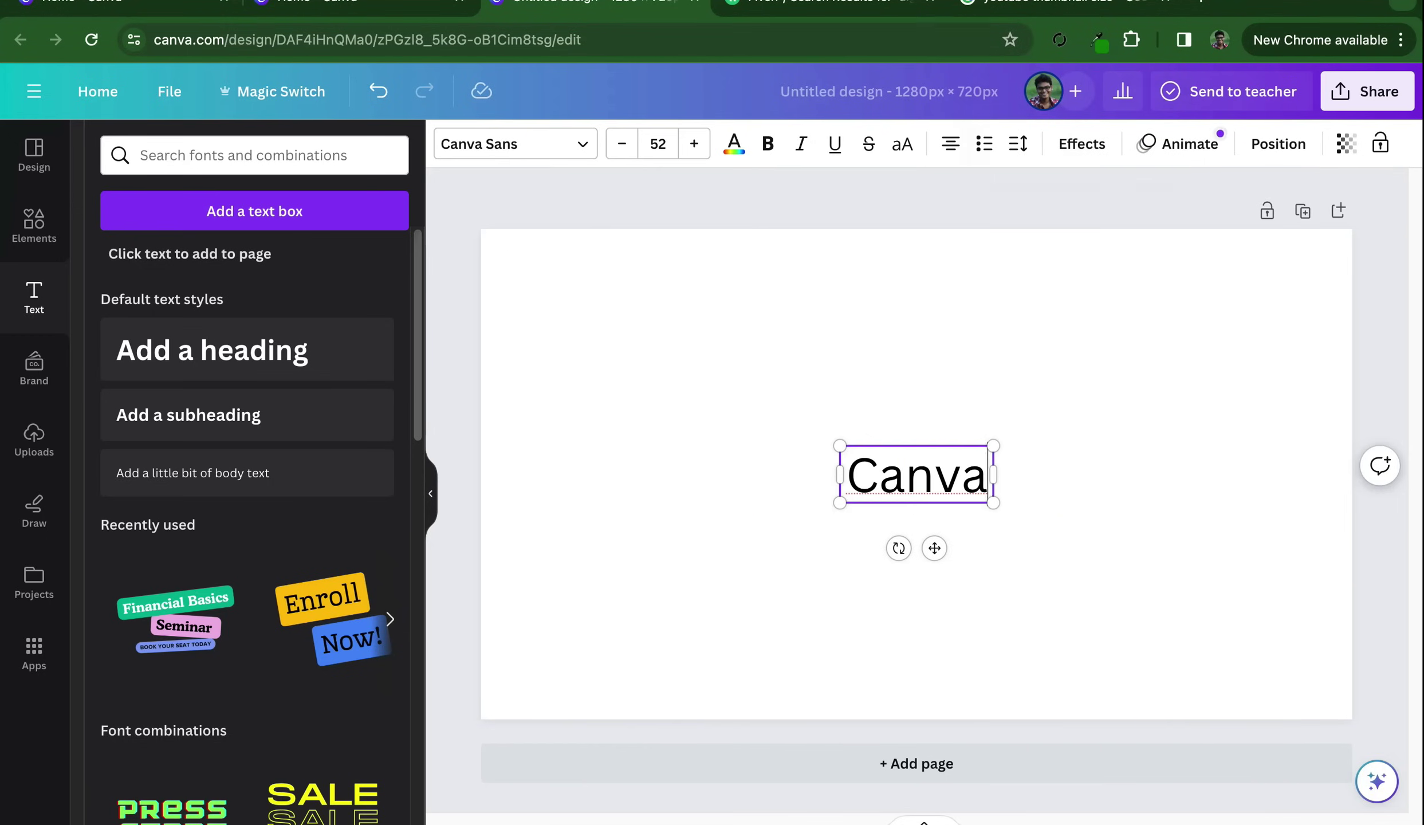
pyautogui.write(' sikhun')
pyautogui.press('space')
# Set the word 'Canva' in the Anton font
pyautogui.press('super+Left')
pyautogui.hotkey('shift', 'alt', 'Right')
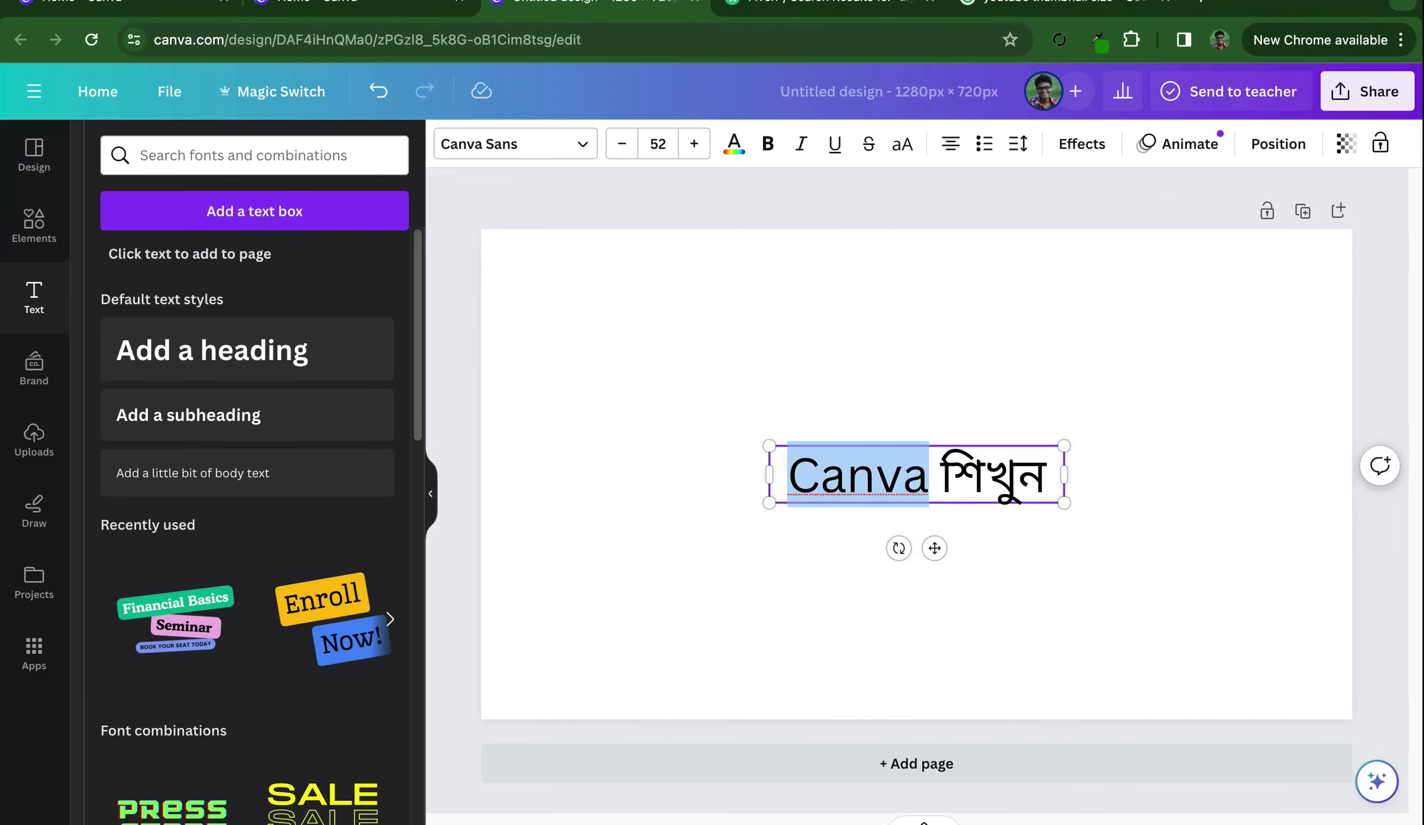
pyautogui.hotkey('shift', 'alt', 'Right')
pyautogui.hotkey('alt', 'Left')
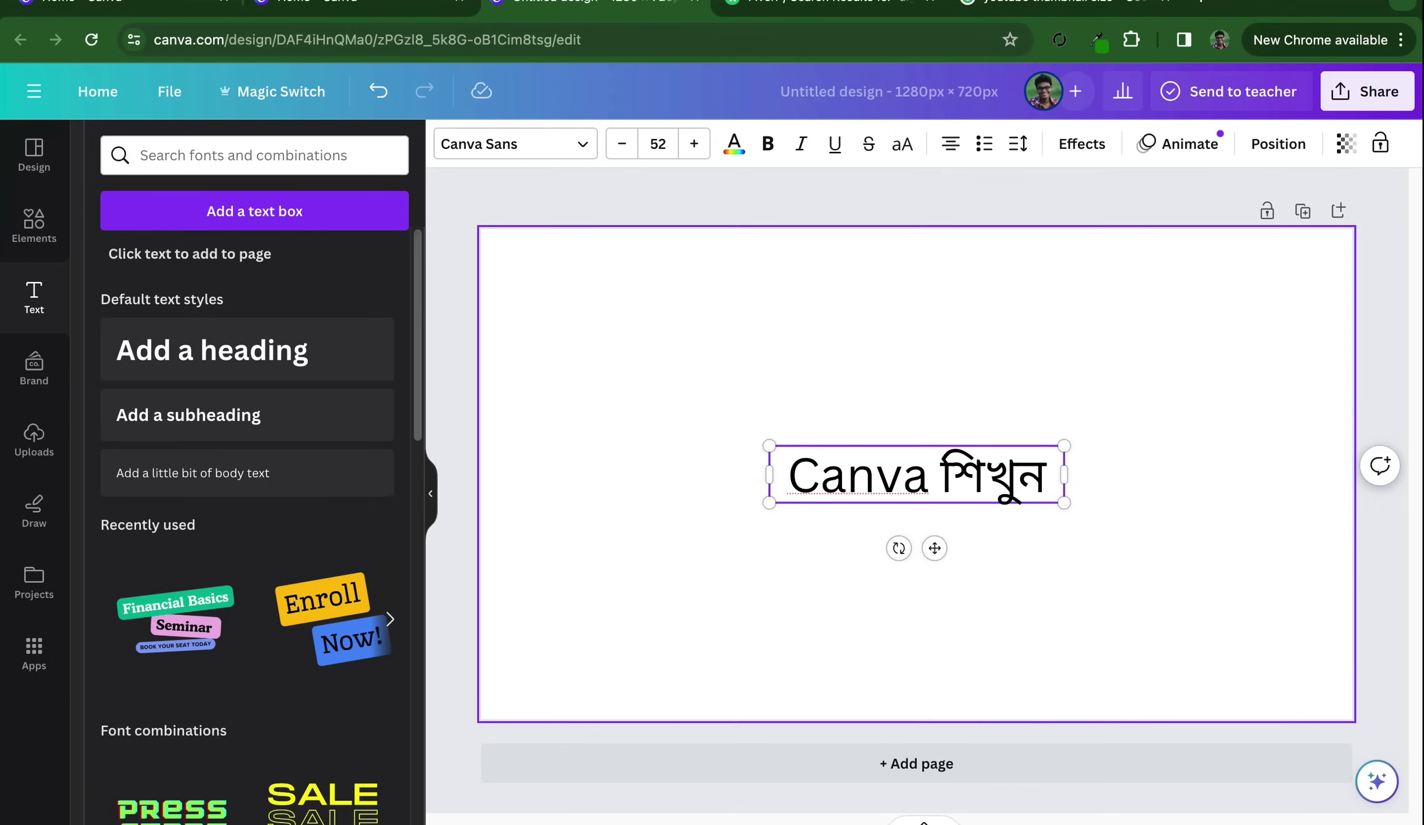
pyautogui.hotkey('shift', 'alt', 'Left')
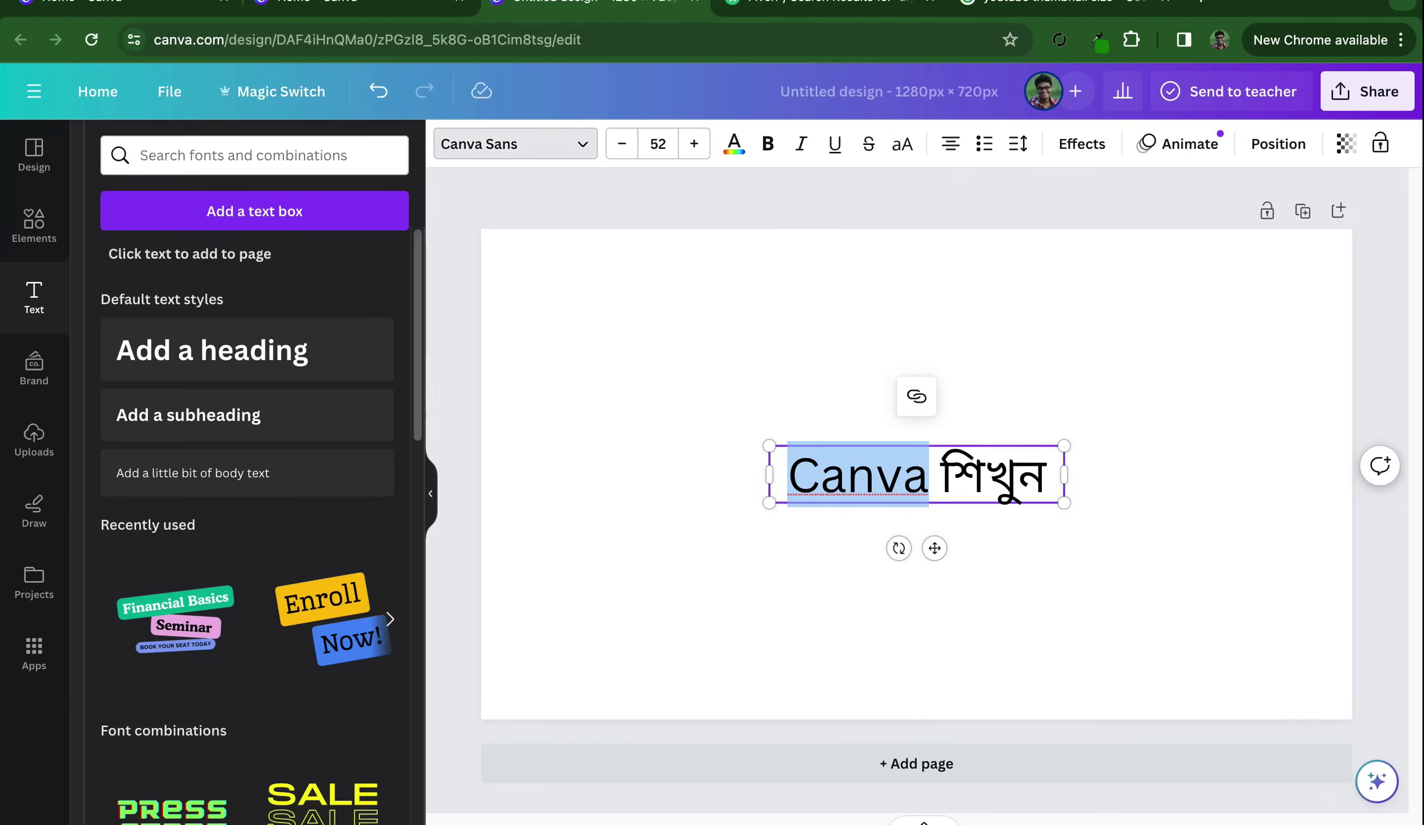
pyautogui.click(515, 143)
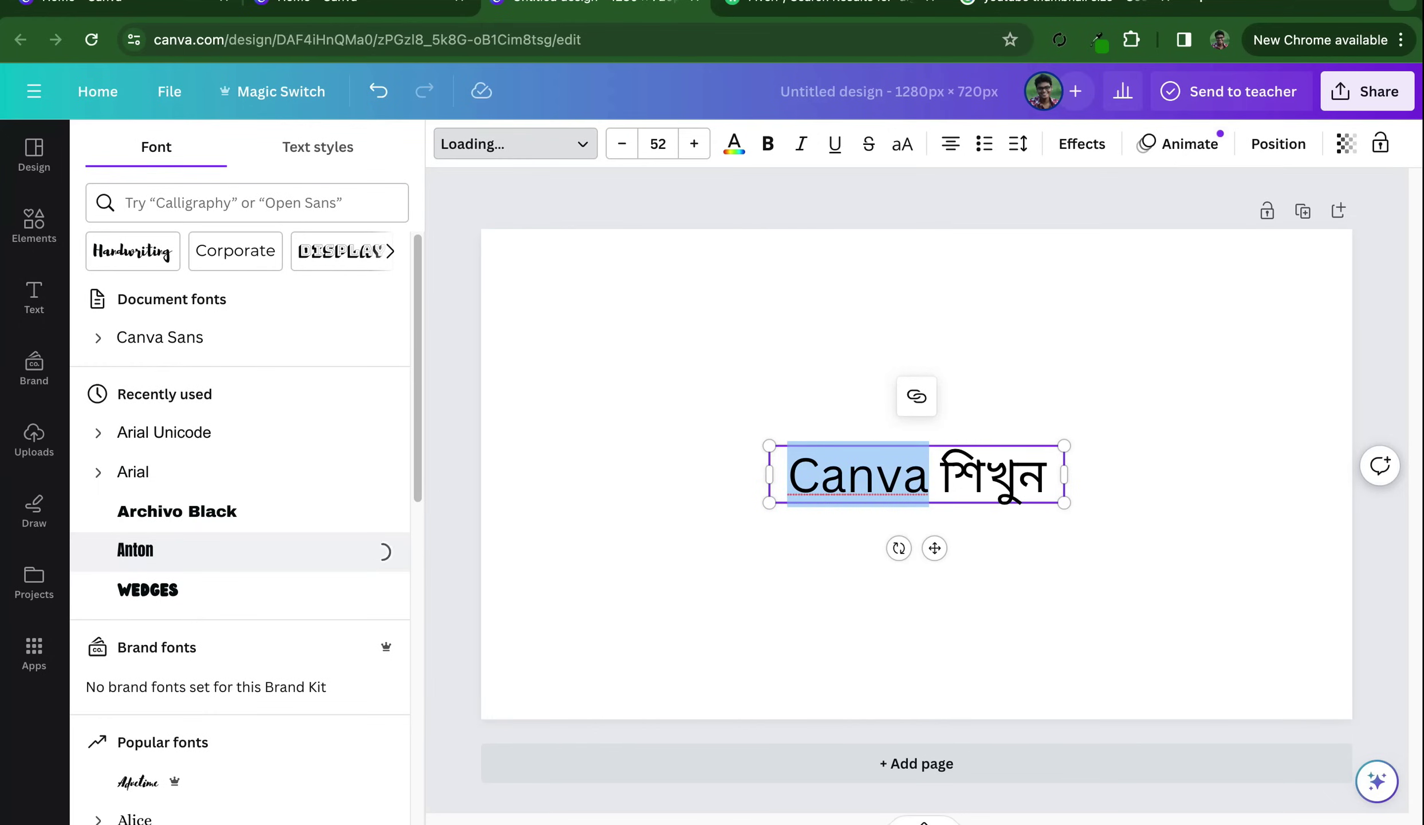
pyautogui.press('Escape')
pyautogui.press('Escape')
# Enlarge the heading text box slightly from its corner
pyautogui.click(1003, 473)
pyautogui.tripleClick(916, 472)
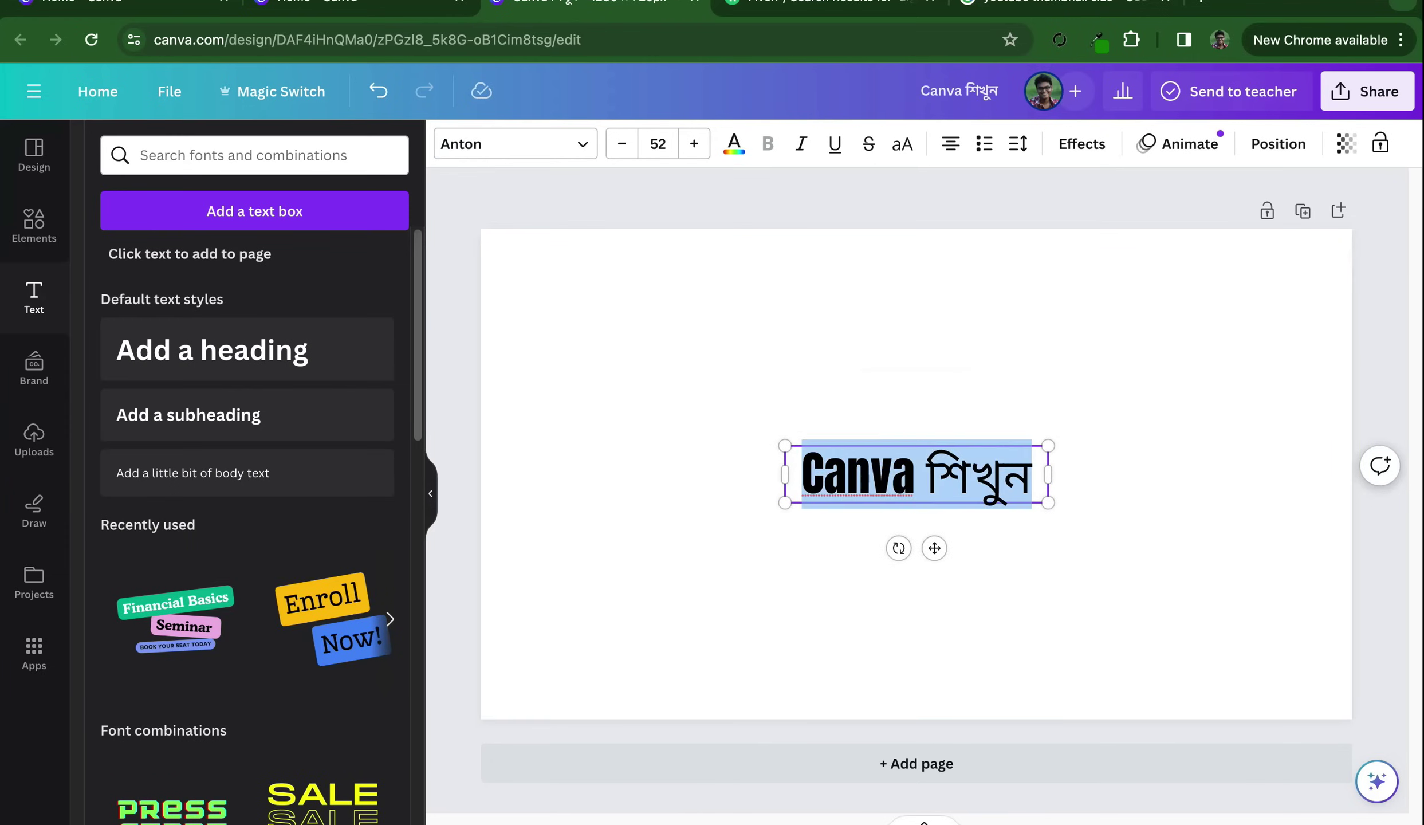
pyautogui.click(892, 472)
pyautogui.moveTo(1048, 503); pyautogui.dragTo(1111, 515)
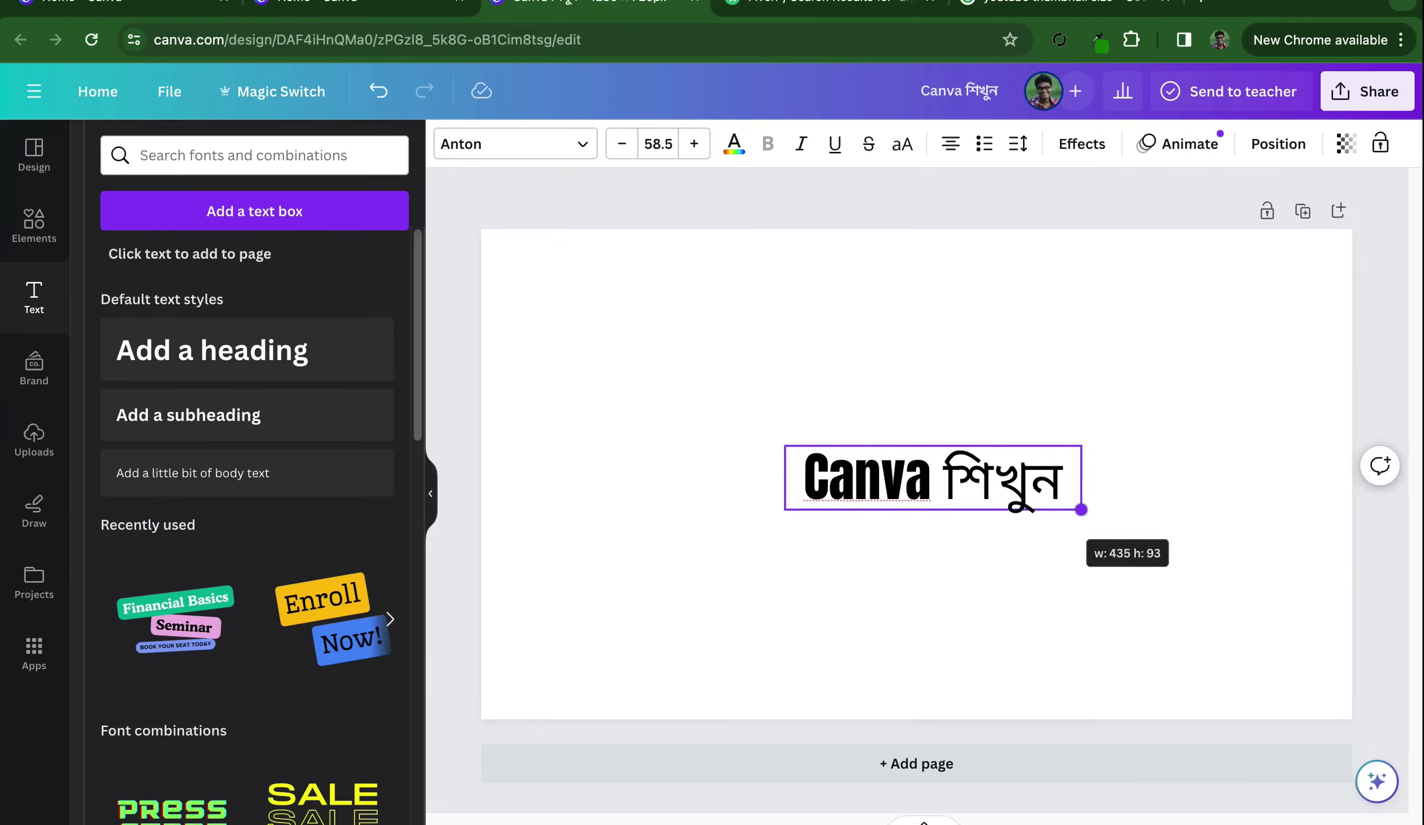
pyautogui.press('Escape')
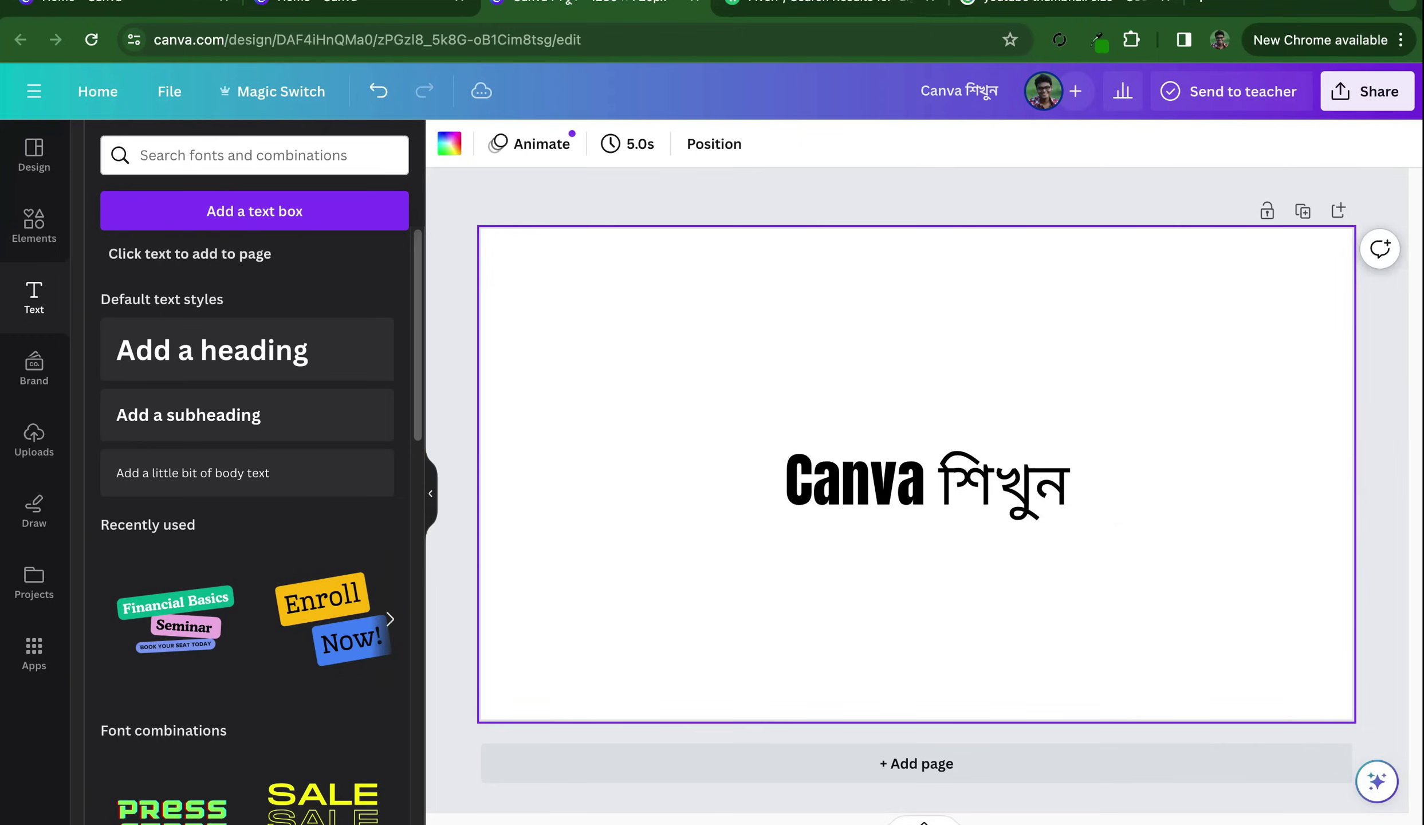
# Make the page background black and the 'Canva শিখুন' title white
pyautogui.click(449, 143)
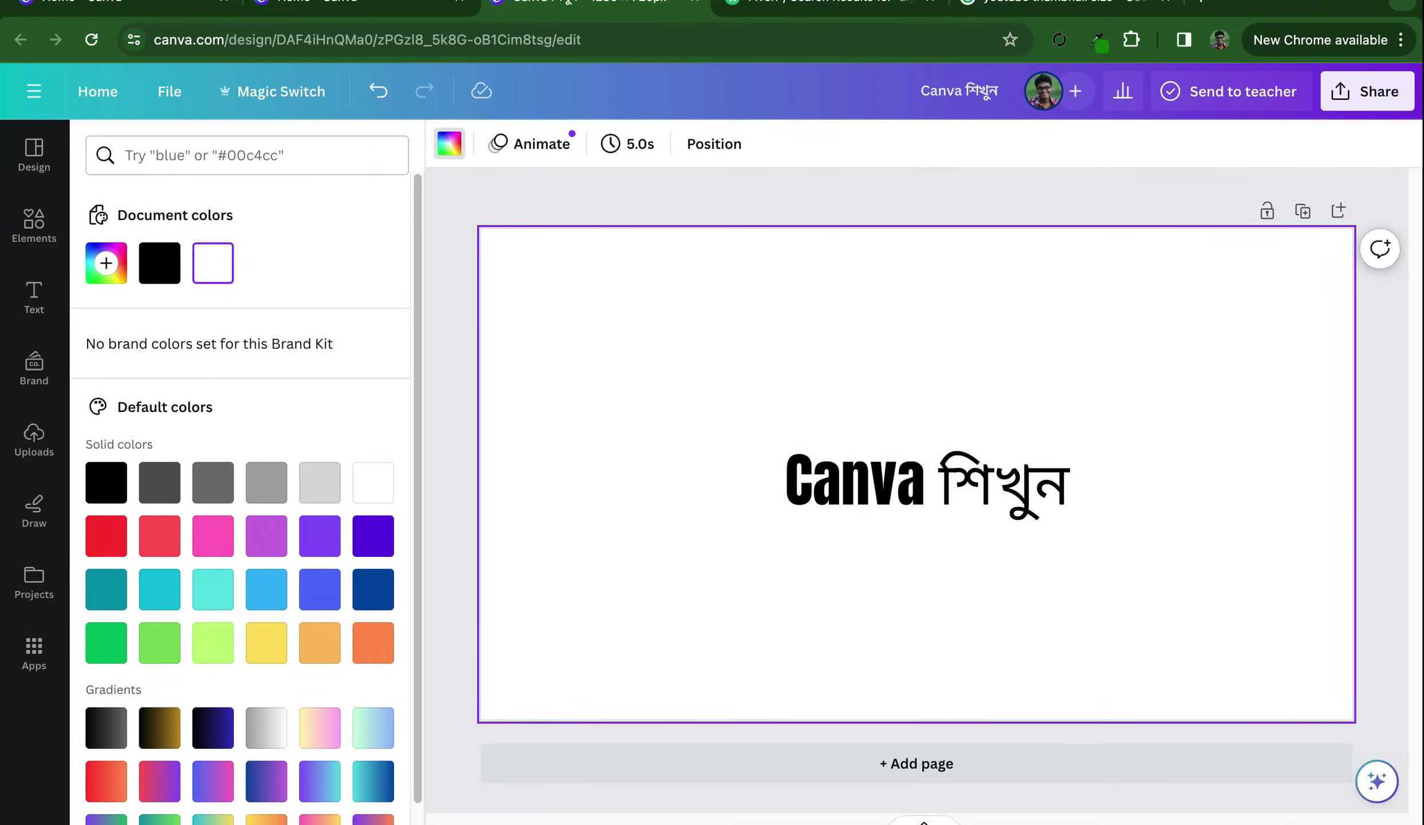
pyautogui.click(106, 481)
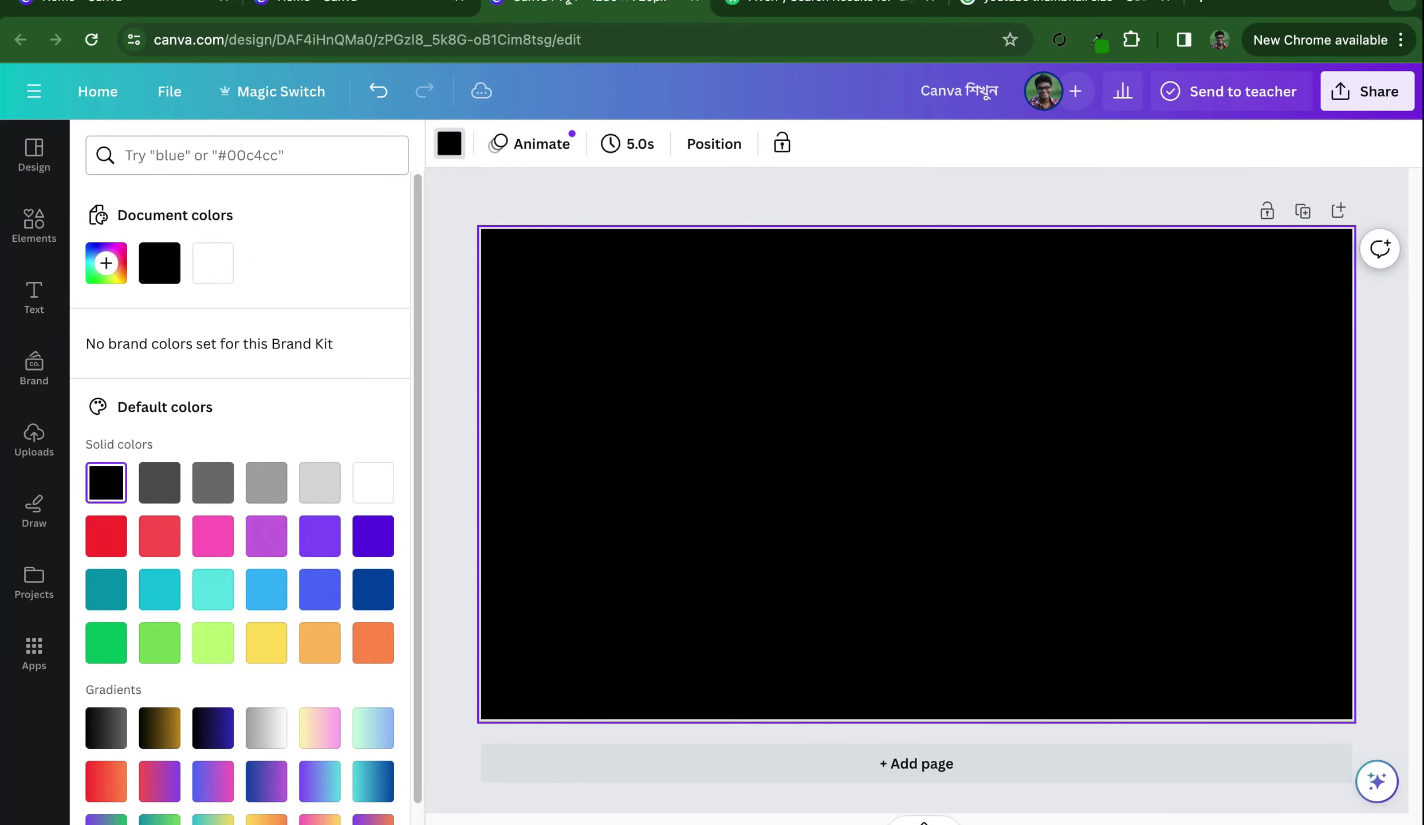
pyautogui.click(945, 481)
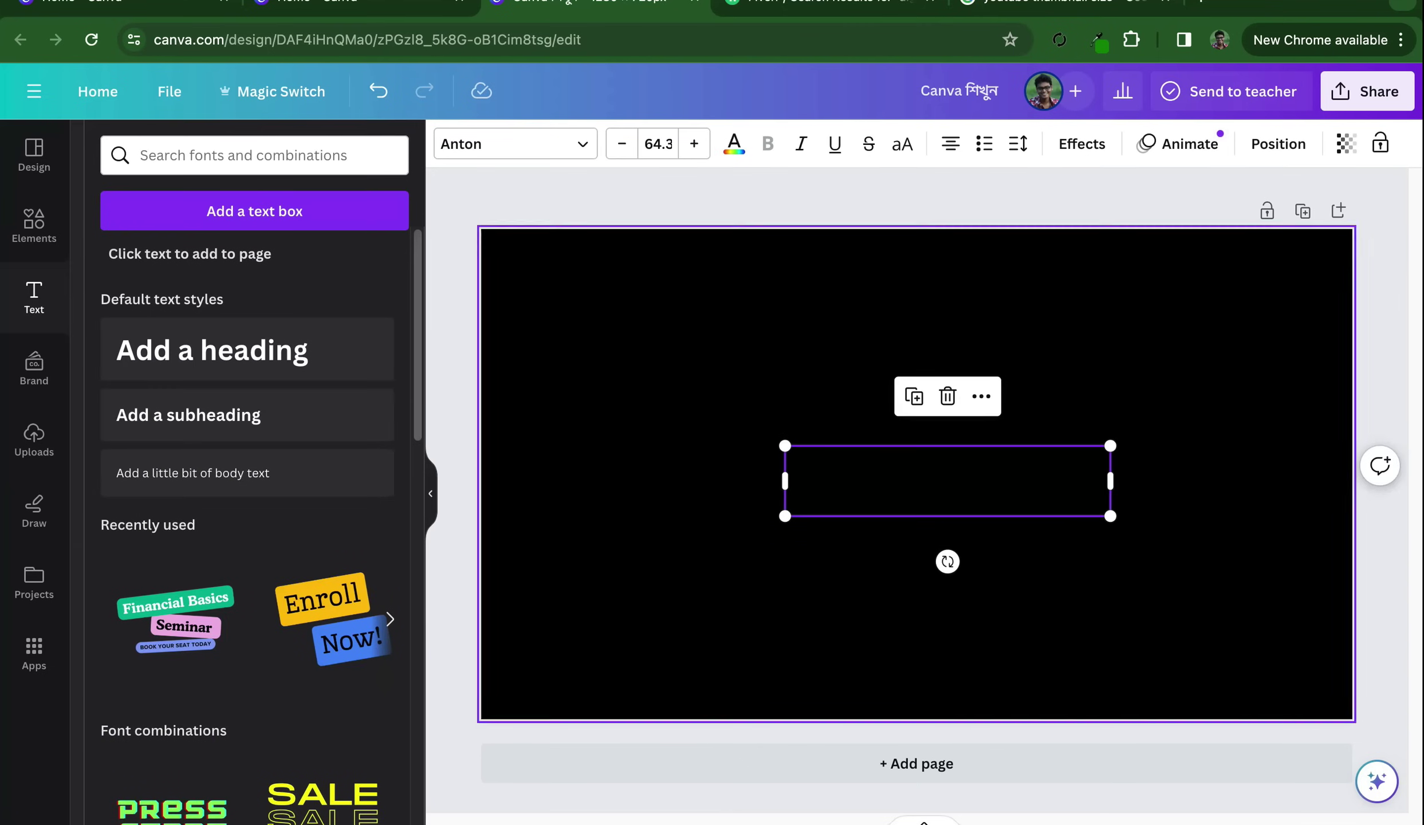
pyautogui.doubleClick(875, 481)
pyautogui.hotkey('ctrl', 'a')
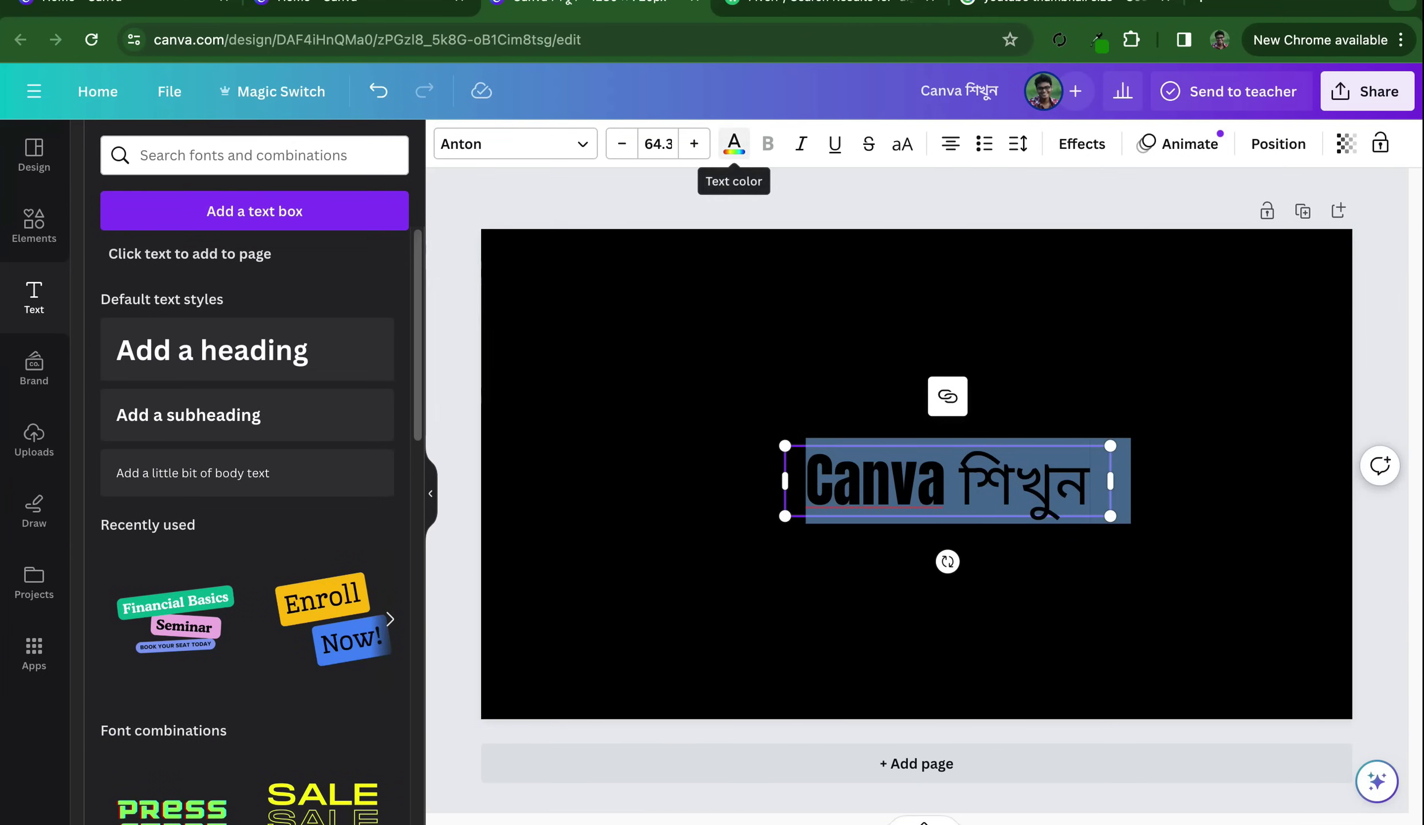
pyautogui.click(734, 143)
pyautogui.click(373, 481)
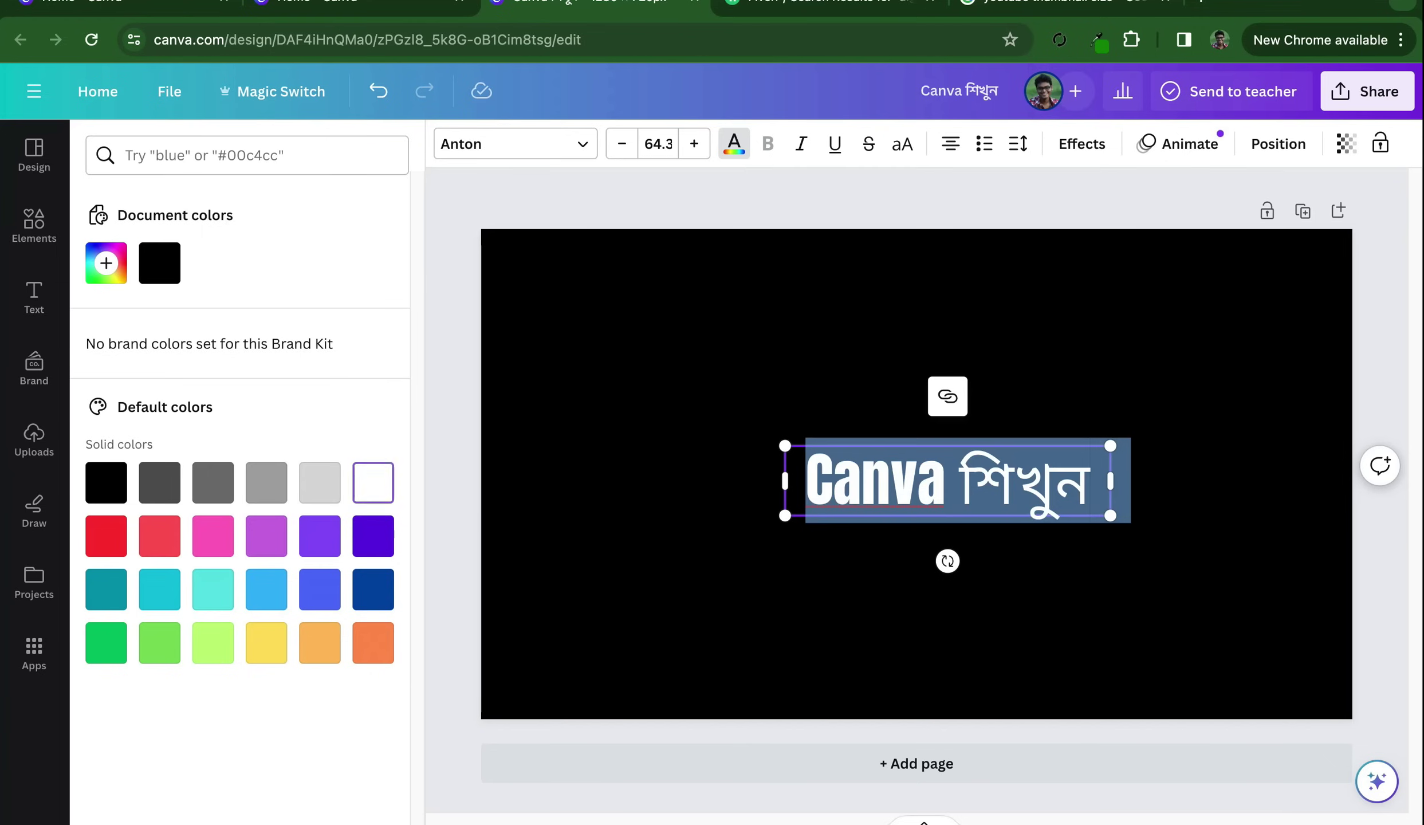
pyautogui.click(917, 630)
# Enlarge the title and position it above the page centre
pyautogui.click(945, 481)
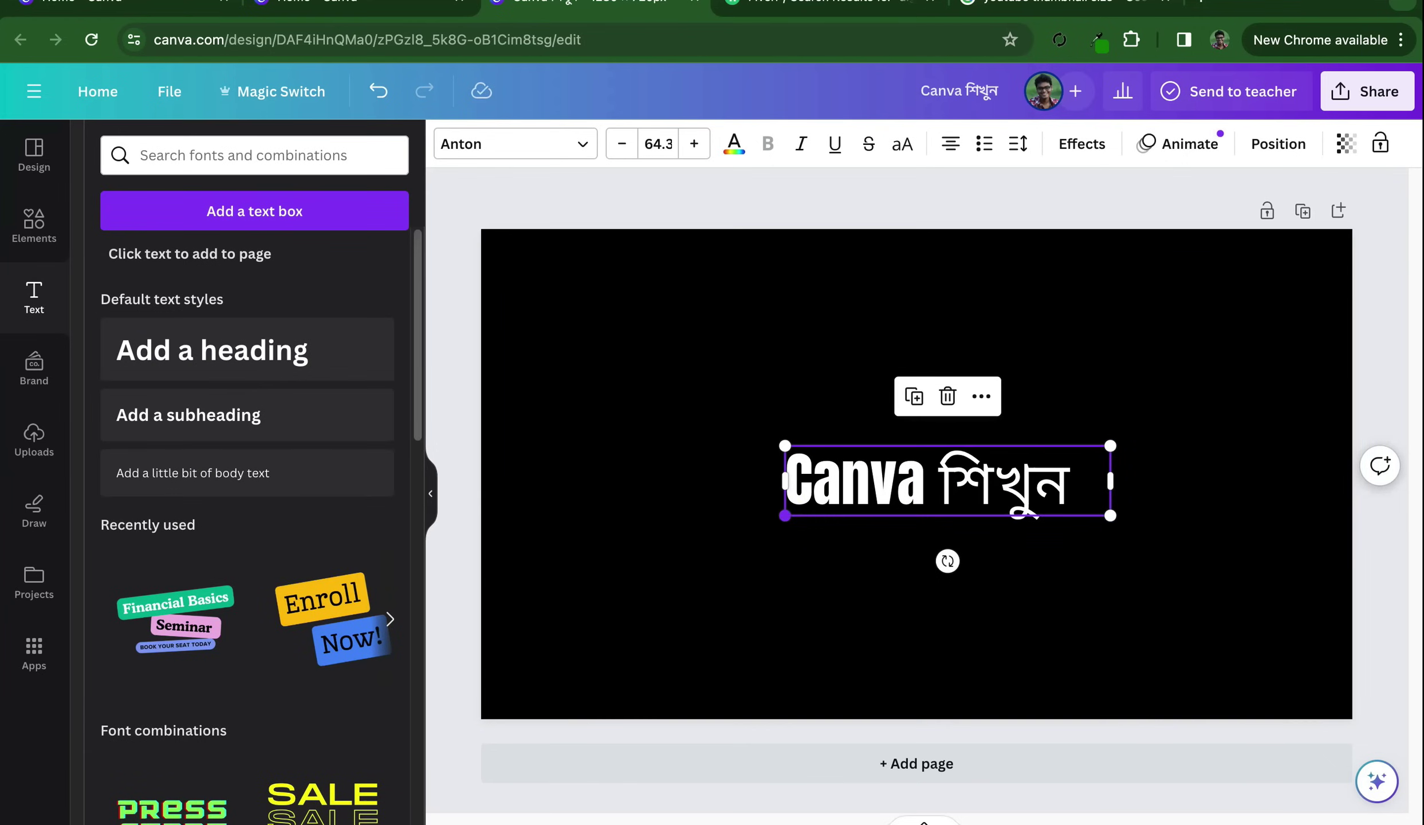
pyautogui.moveTo(785, 516); pyautogui.dragTo(708, 531)
pyautogui.click(916, 630)
pyautogui.moveTo(860, 487)
pyautogui.mouseDown()
pyautogui.moveTo(891, 443)
pyautogui.moveTo(902, 346)
pyautogui.moveTo(908, 382)
pyautogui.mouseUp()
pyautogui.click(917, 573)
pyautogui.click(908, 383)
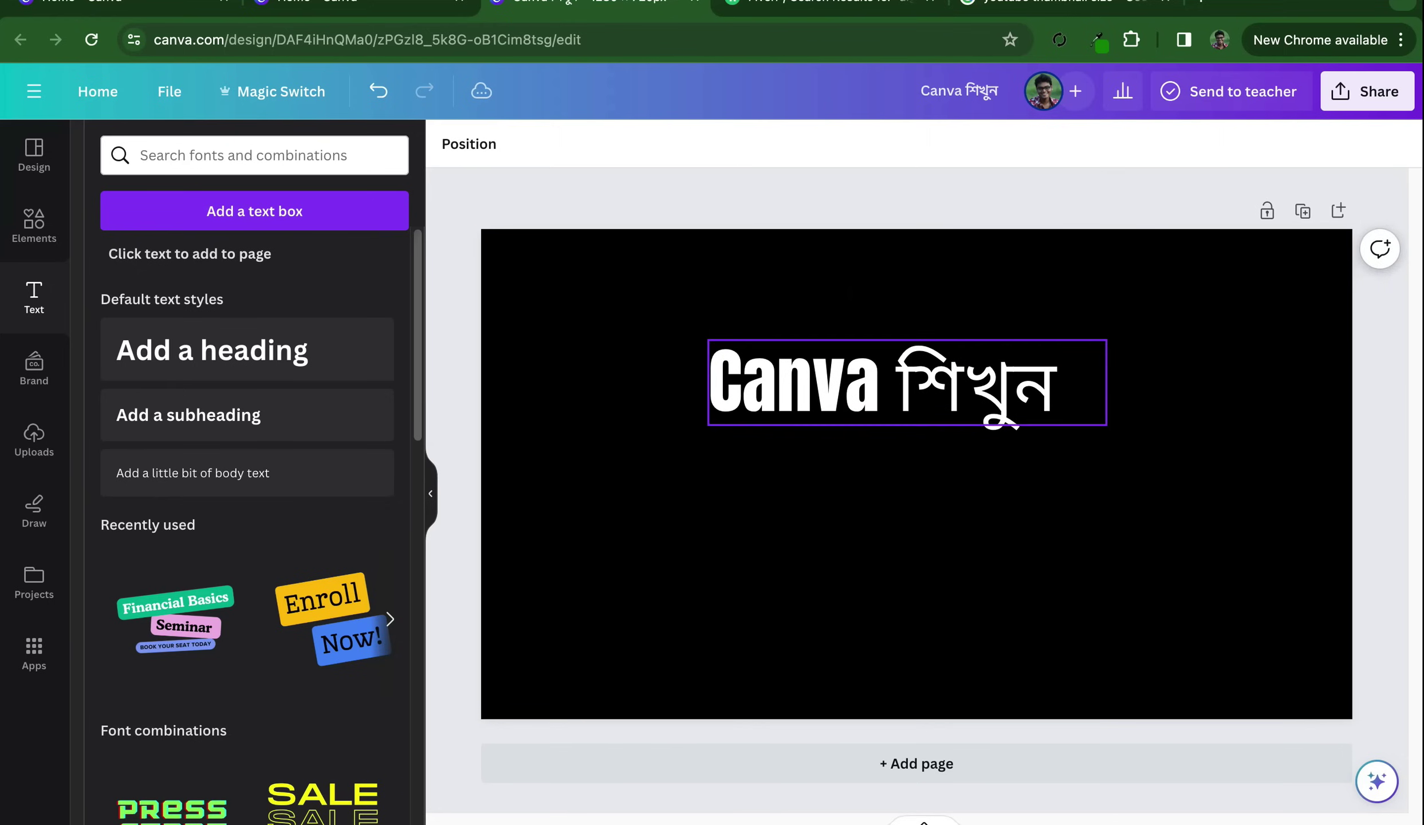
pyautogui.moveTo(907, 383); pyautogui.dragTo(928, 390)
pyautogui.press('Escape')
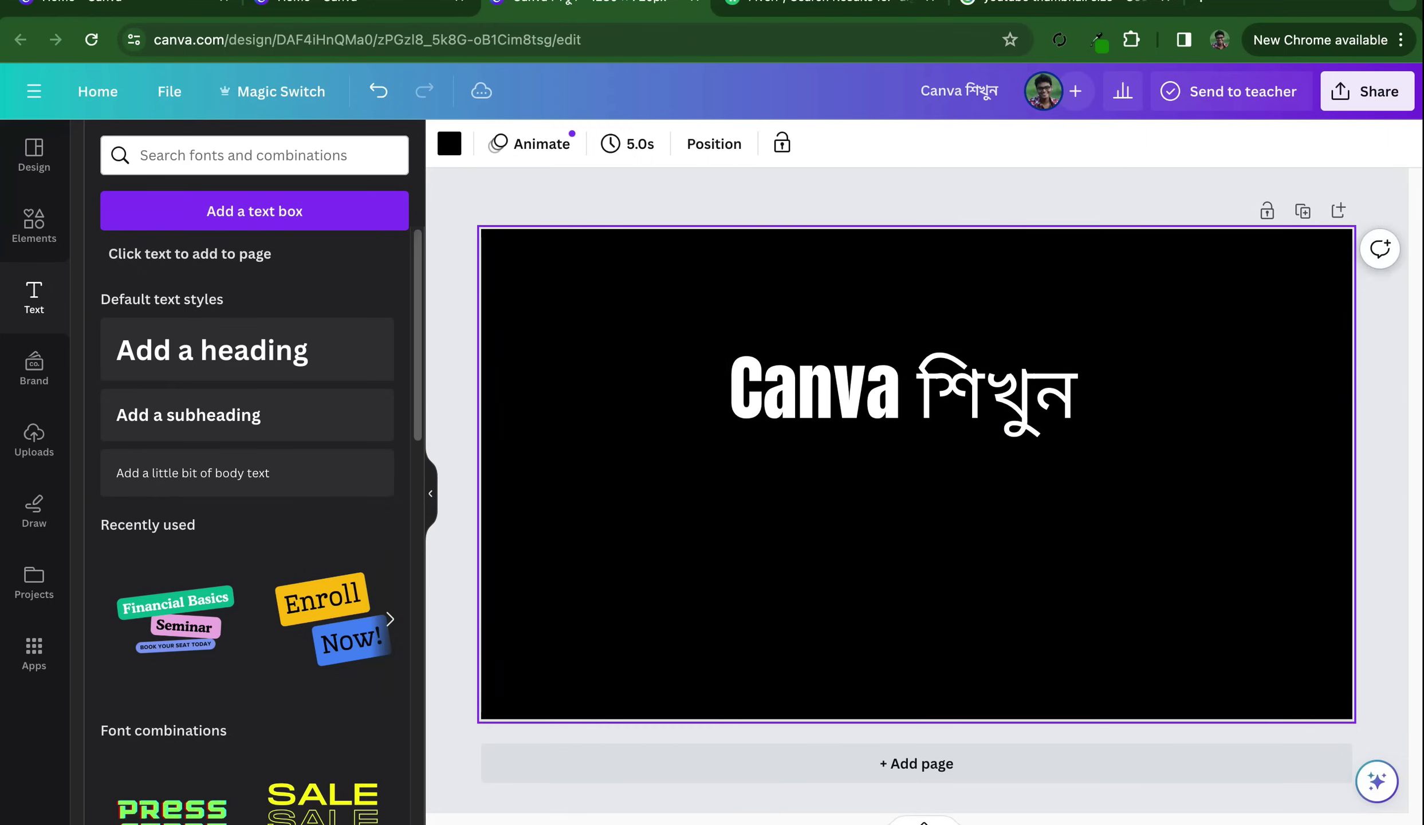
pyautogui.click(34, 224)
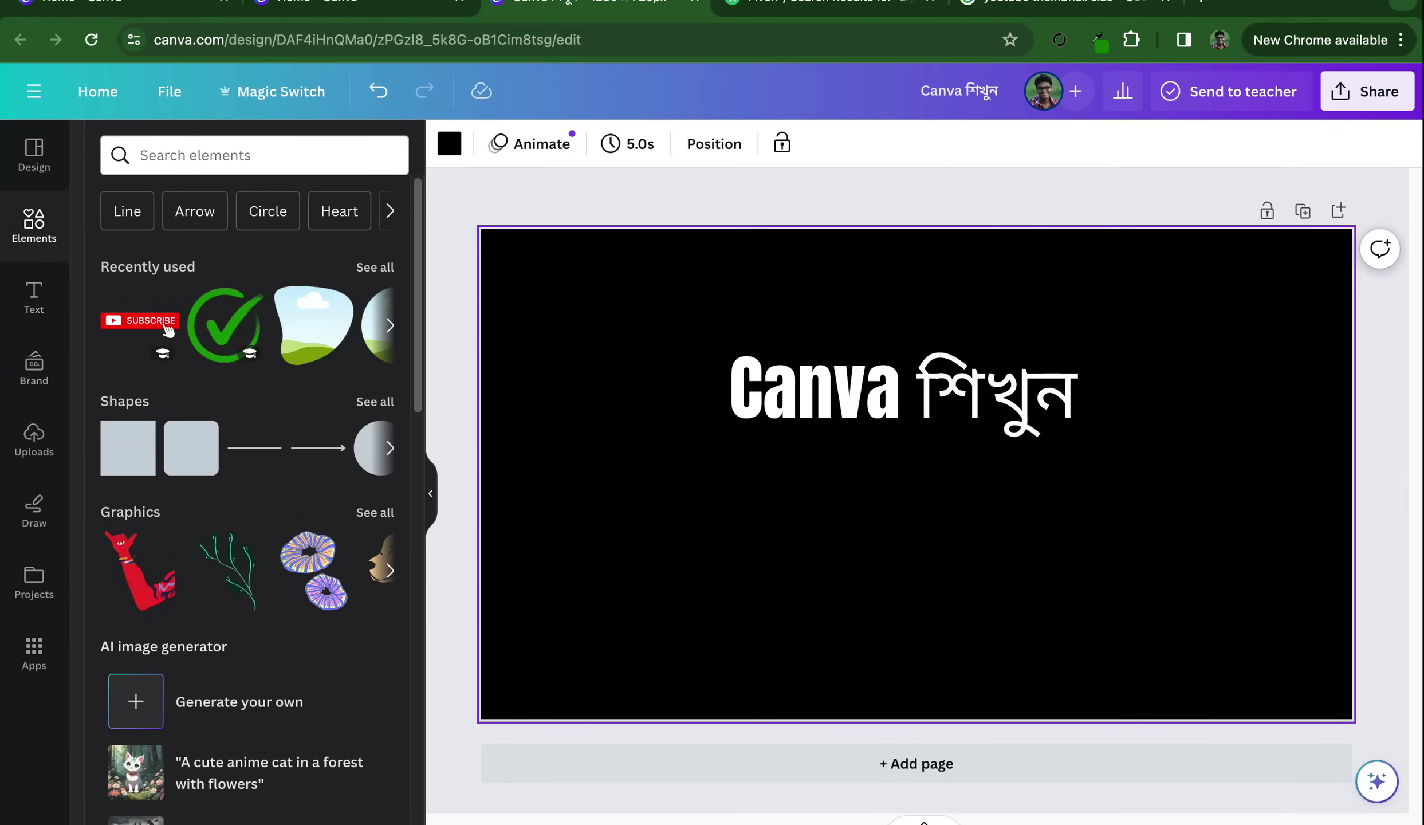
# Upload the circular e-freelancing logo and place it on the page
pyautogui.scroll(-10, 166, 329)
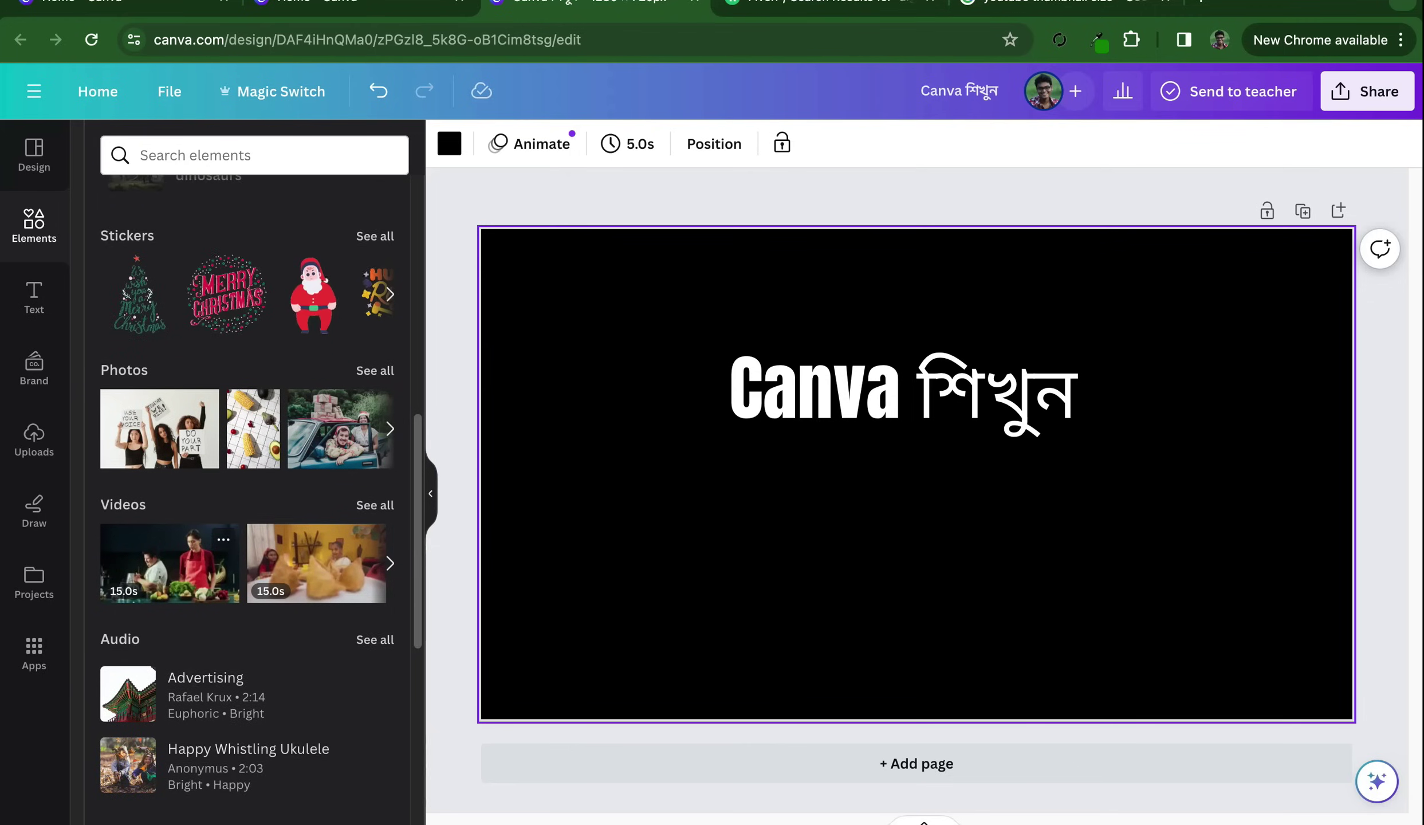
pyautogui.scroll(7, 166, 330)
pyautogui.click(34, 440)
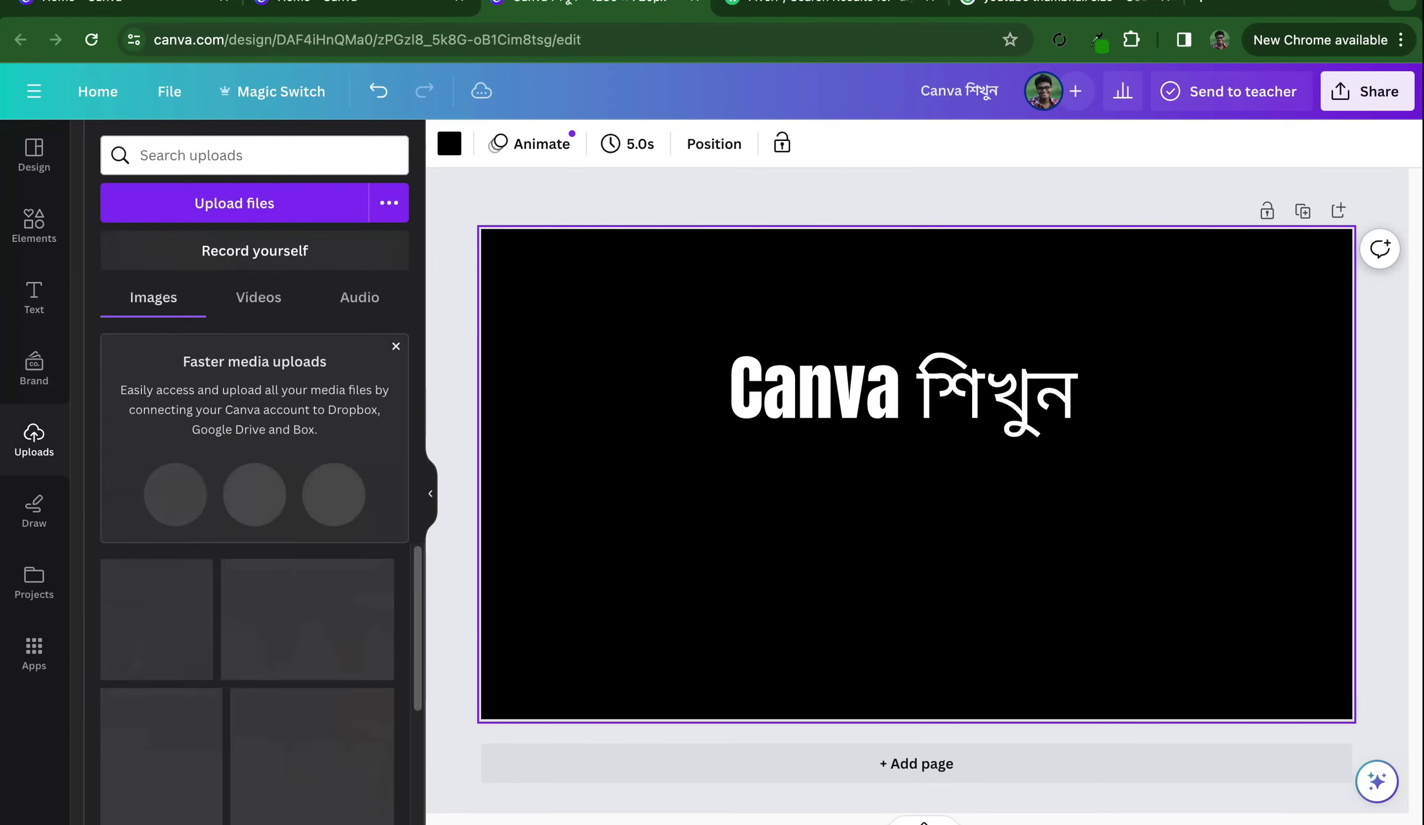
pyautogui.click(235, 203)
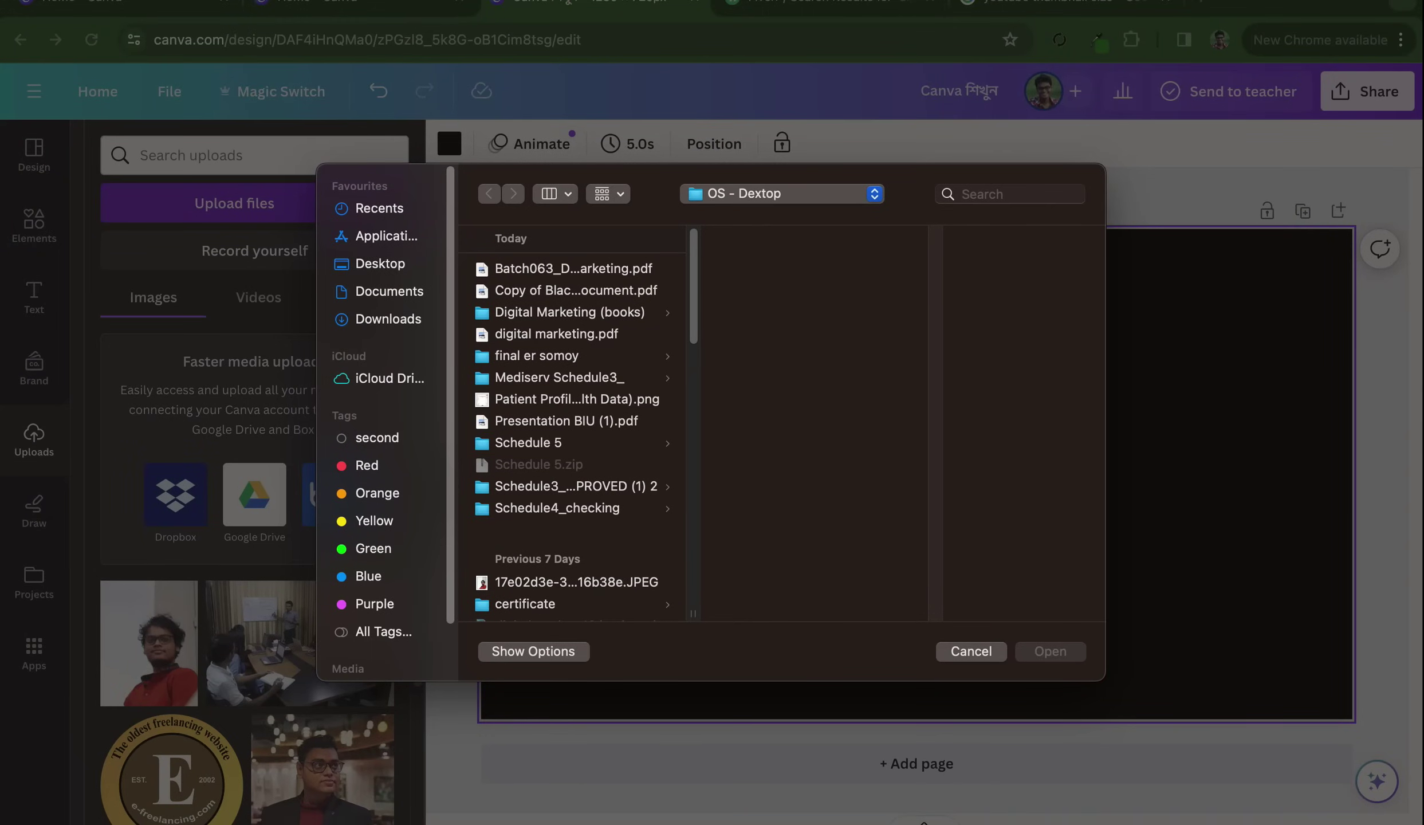
pyautogui.scroll(-1, 578, 436)
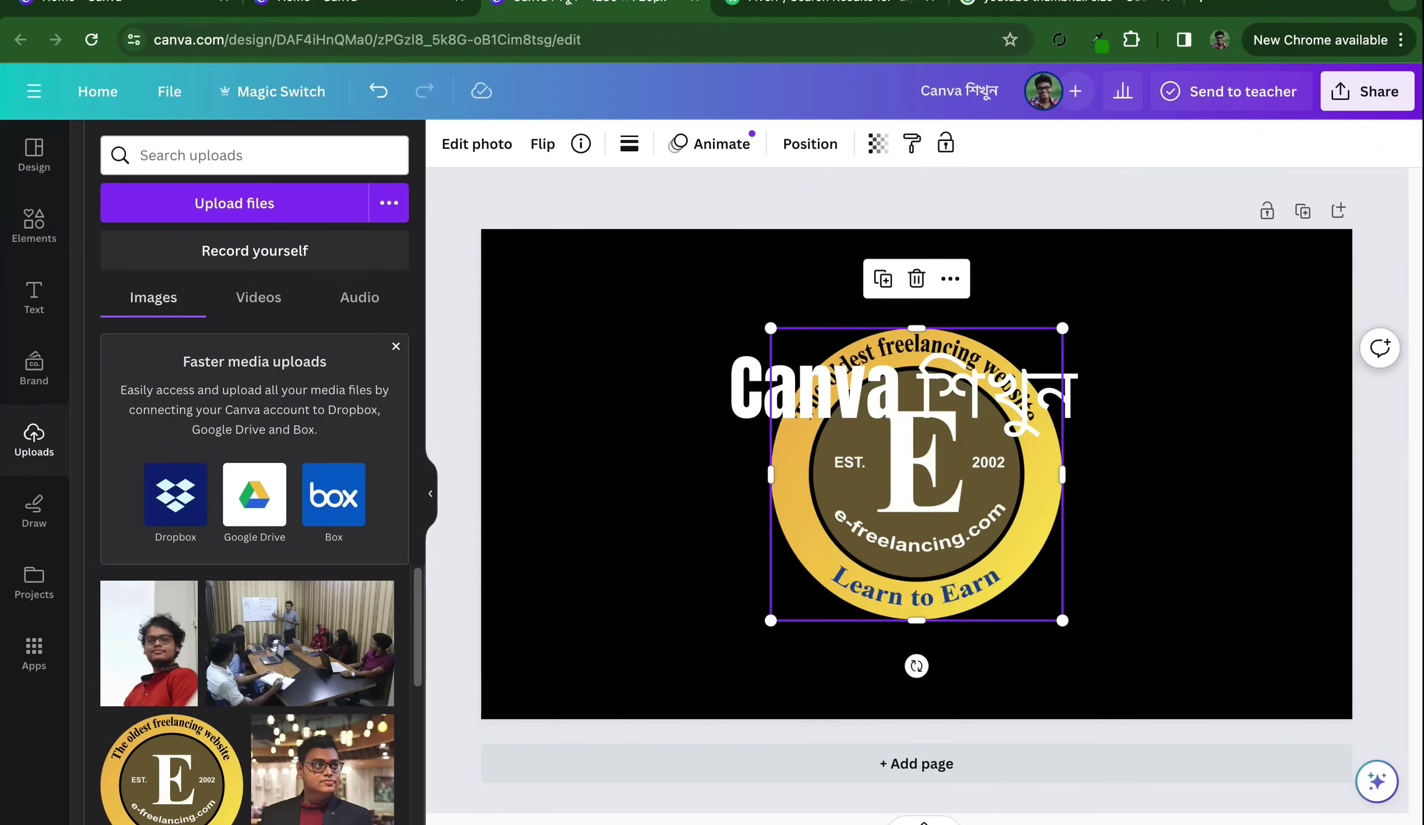
pyautogui.moveTo(915, 471); pyautogui.dragTo(899, 577)
# Shrink the logo, centre it at the top, and move the title beneath it
pyautogui.moveTo(753, 723); pyautogui.dragTo(865, 610)
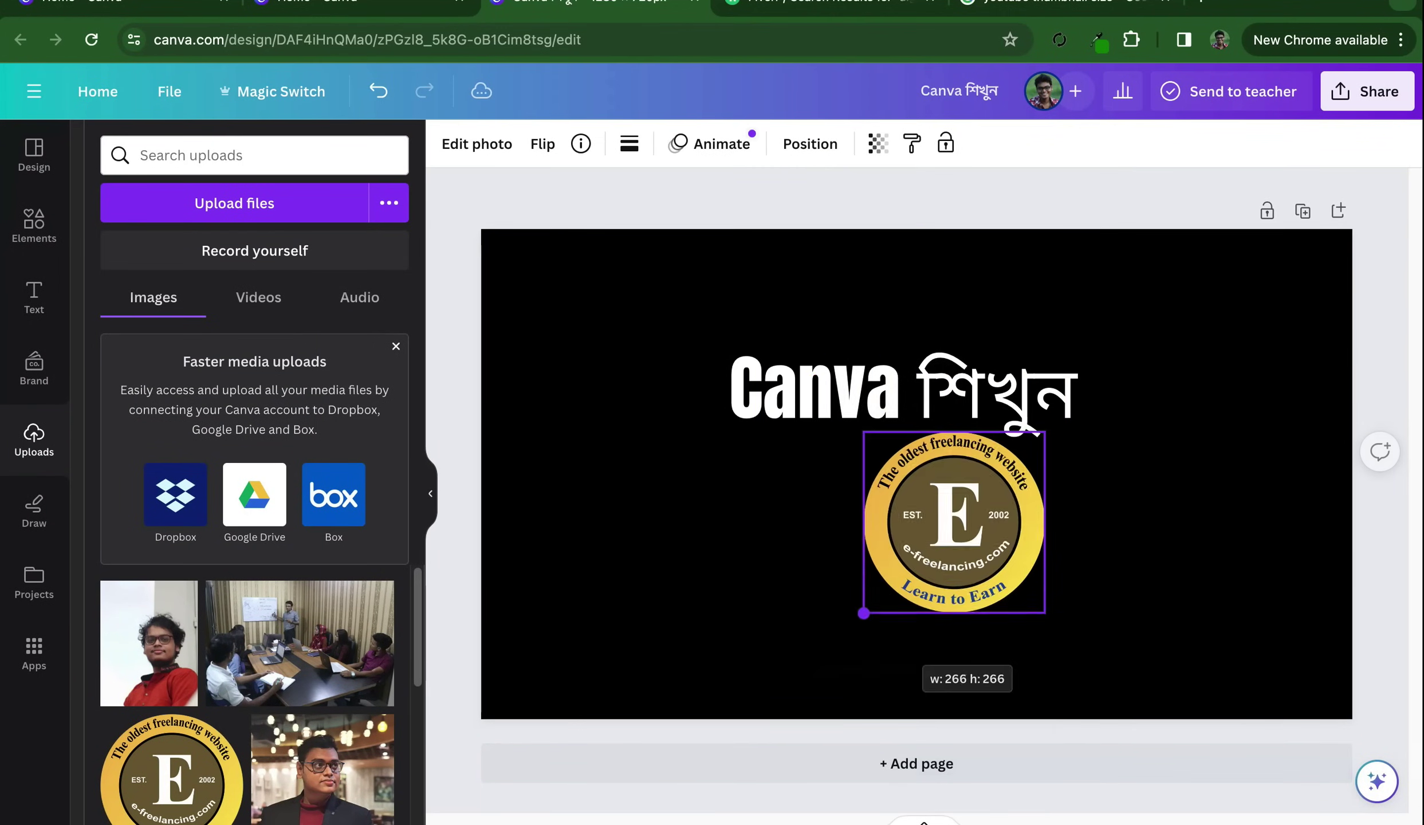
pyautogui.moveTo(953, 521); pyautogui.dragTo(1205, 356)
pyautogui.moveTo(1145, 418); pyautogui.dragTo(1150, 413)
pyautogui.moveTo(1208, 355); pyautogui.dragTo(1254, 327)
pyautogui.click(859, 573)
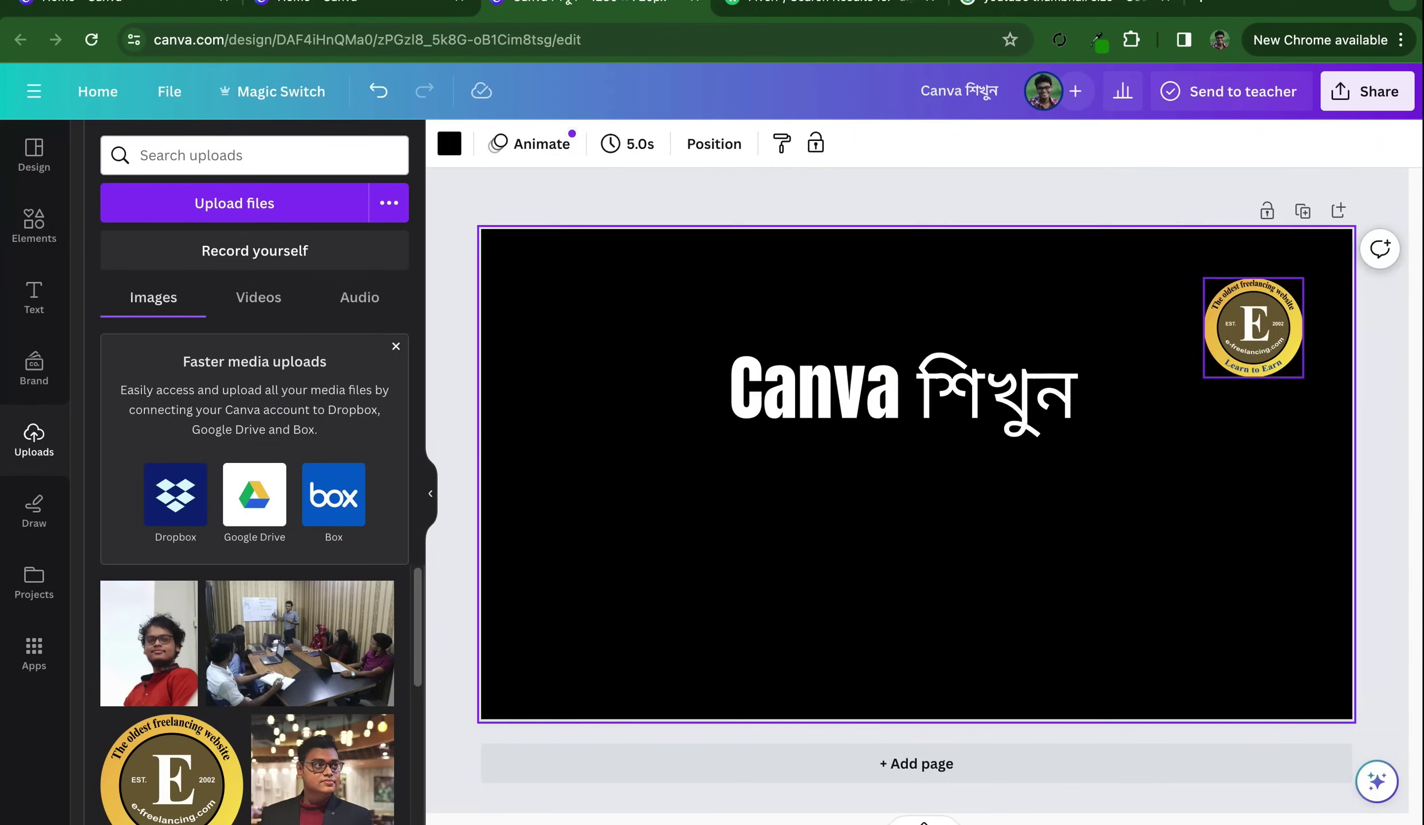
pyautogui.click(916, 396)
pyautogui.click(1146, 573)
pyautogui.moveTo(1300, 372)
pyautogui.mouseDown()
pyautogui.moveTo(1286, 358)
pyautogui.moveTo(907, 328)
pyautogui.mouseUp()
pyautogui.moveTo(916, 395); pyautogui.dragTo(920, 461)
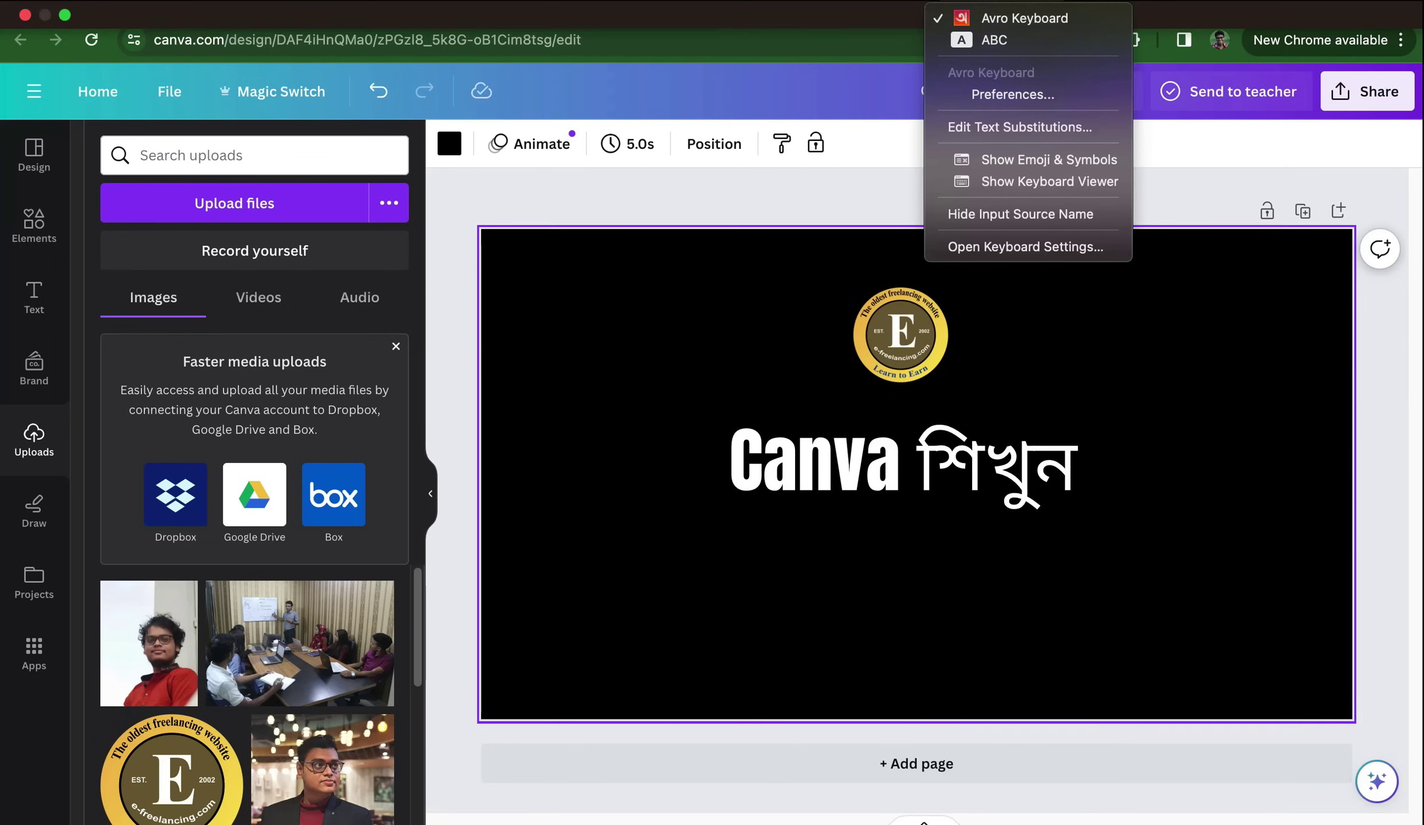
# Add 'খুব সহজে' before Canva in the title, then shrink and recentre it
pyautogui.click(974, 38)
pyautogui.press('Return')
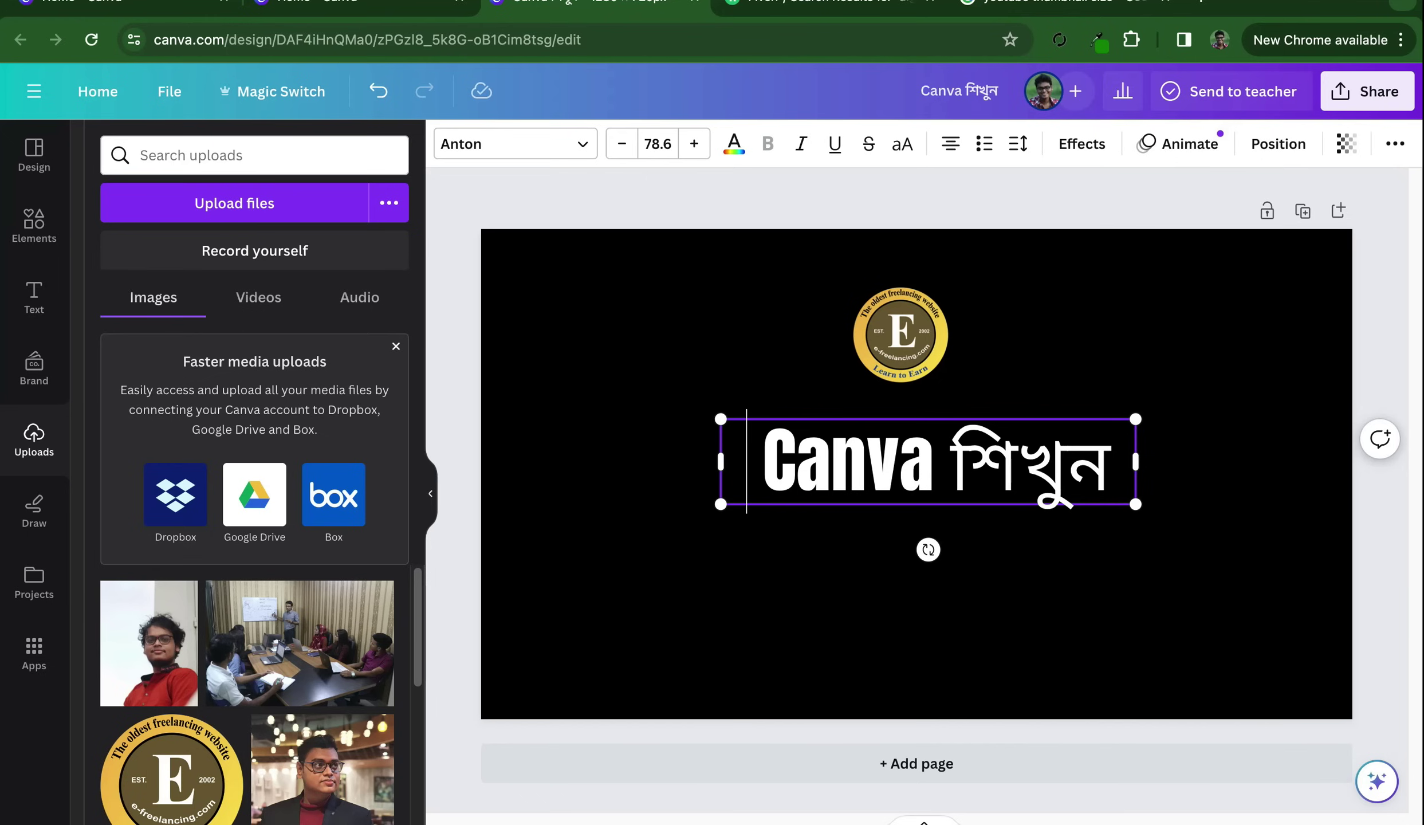
pyautogui.write('khub ')
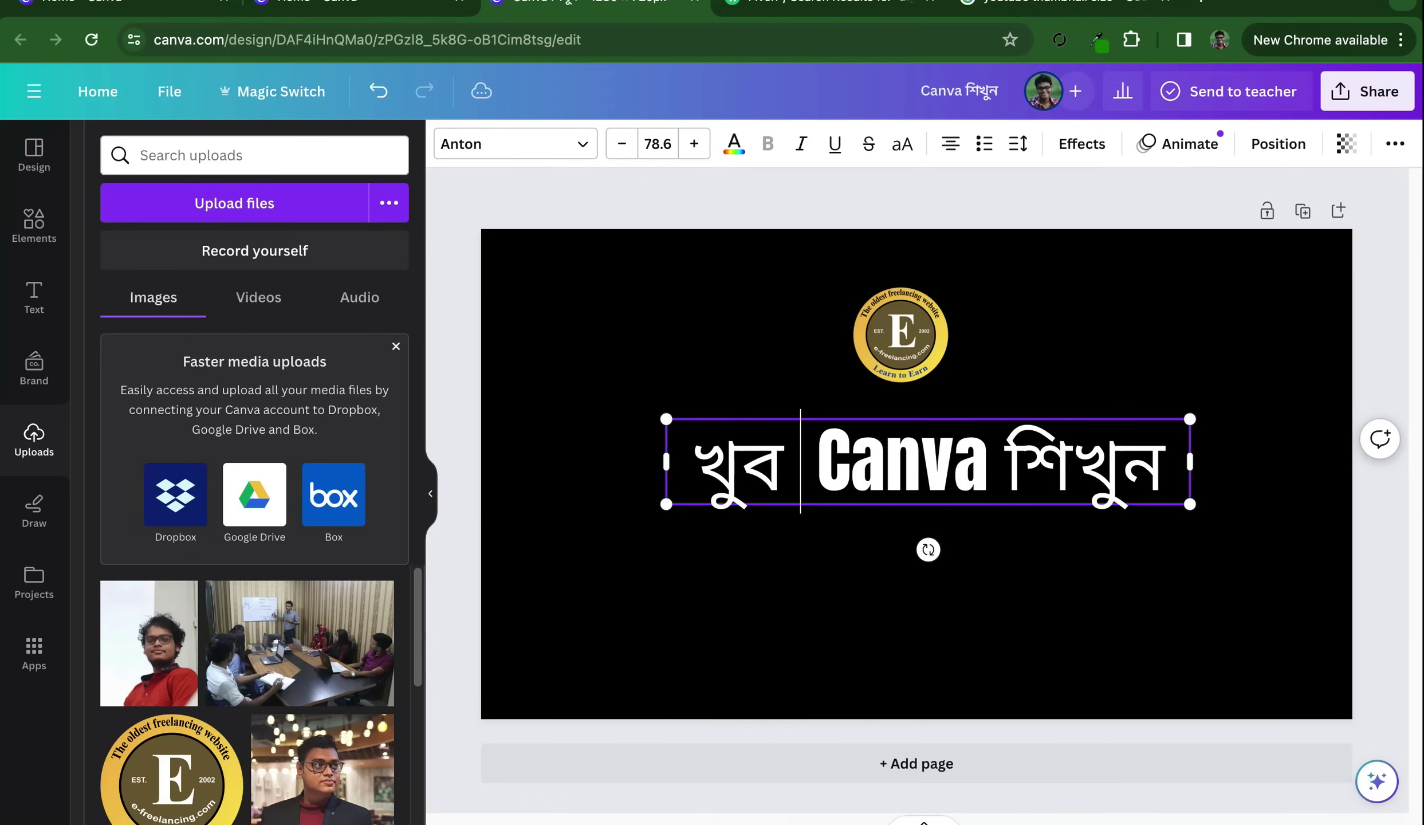
pyautogui.write('sohoje')
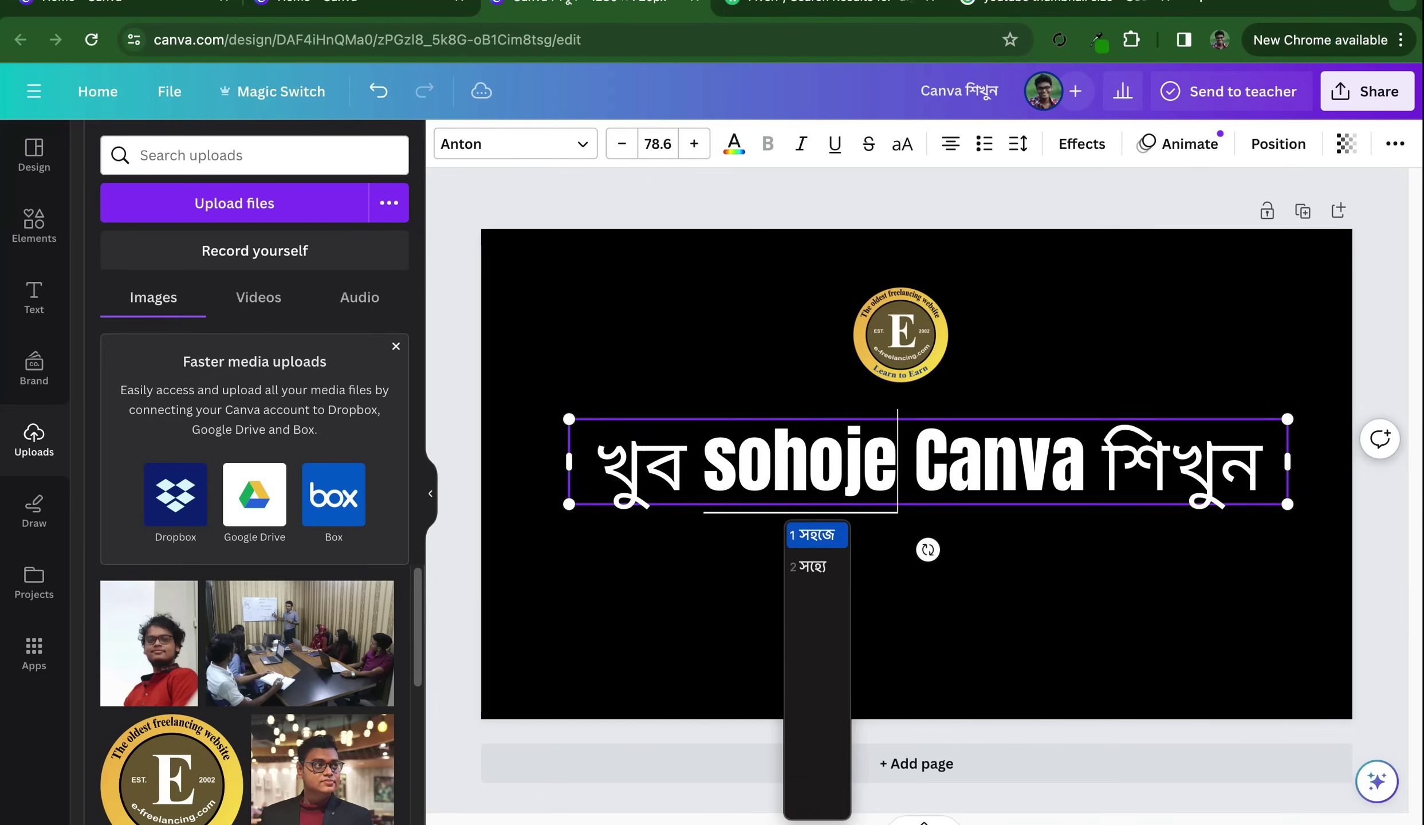
pyautogui.press('Escape')
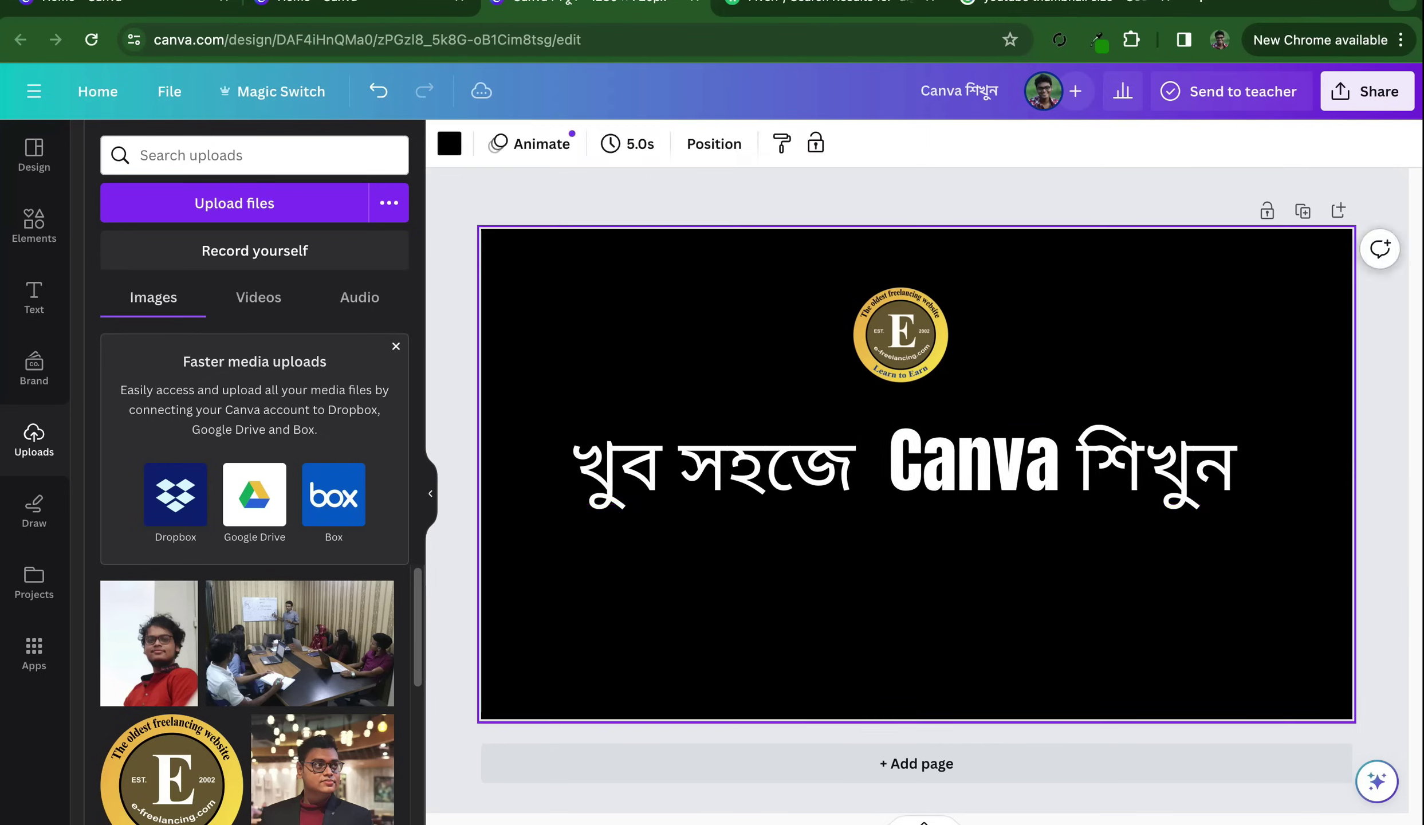
pyautogui.click(927, 464)
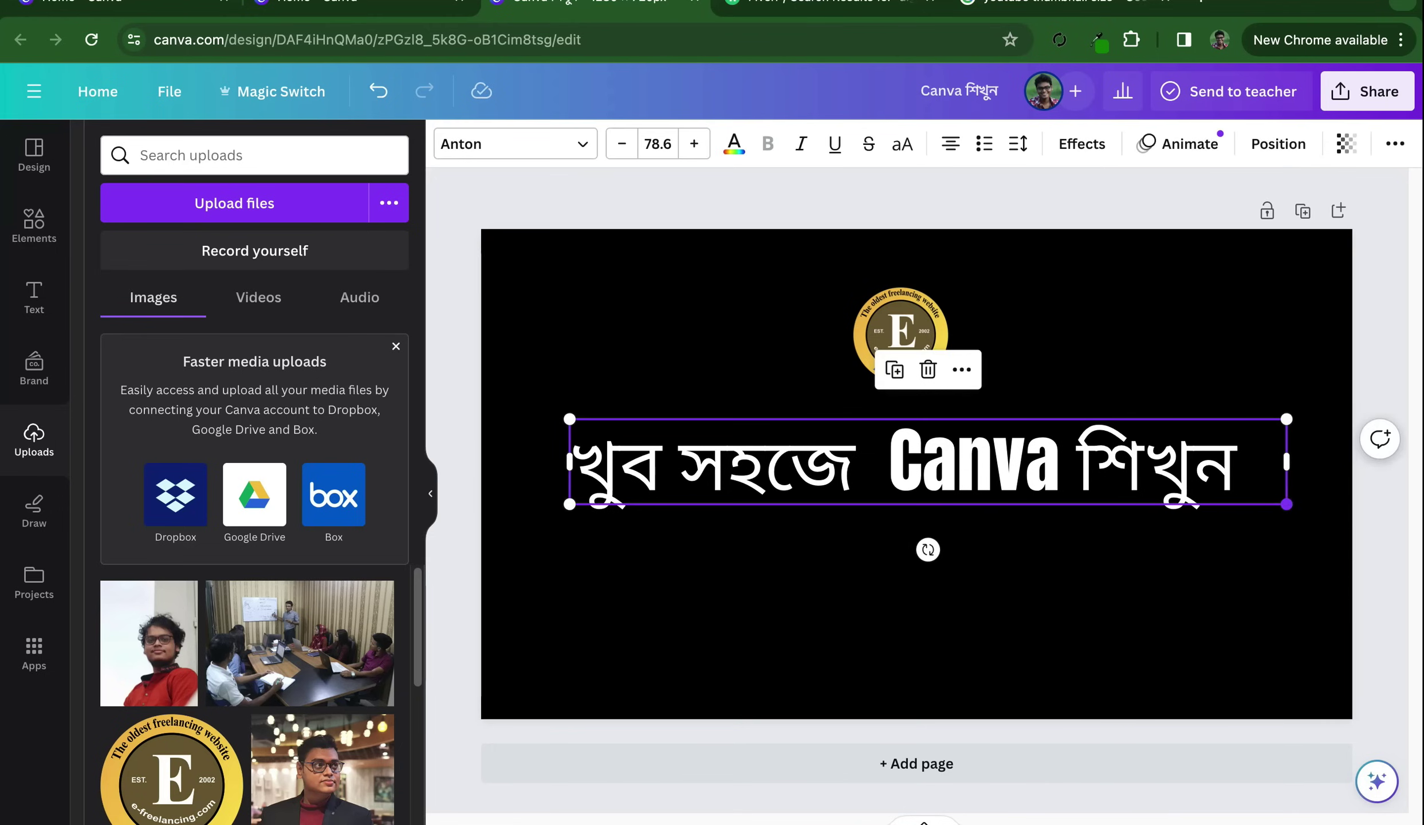
pyautogui.moveTo(1286, 504); pyautogui.dragTo(1129, 484)
pyautogui.moveTo(974, 452); pyautogui.dragTo(1045, 438)
pyautogui.click(973, 601)
pyautogui.click(951, 438)
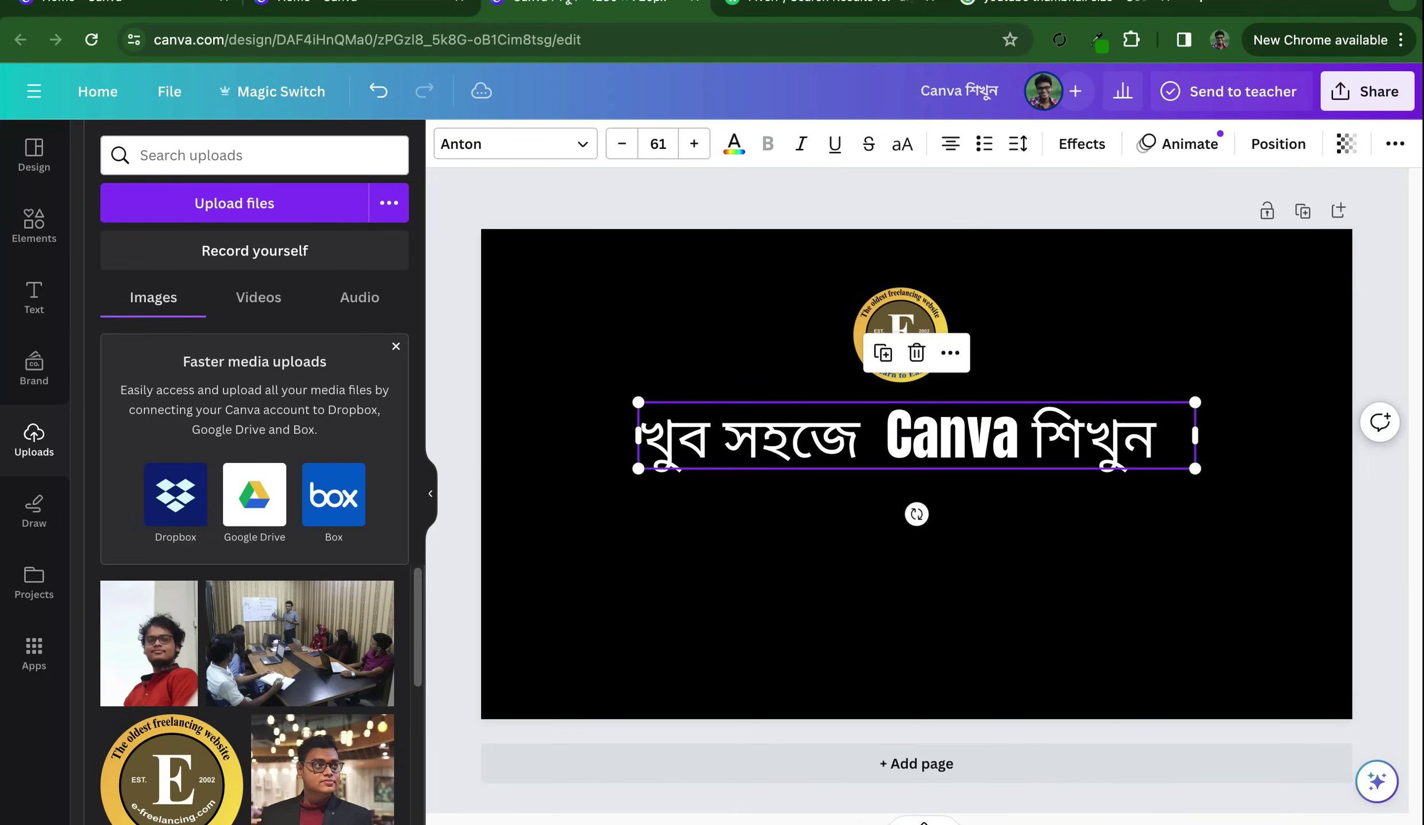
# Put 'খুব সহজে' on its own first line and colour it orange
pyautogui.click(894, 440)
pyautogui.press('Return')
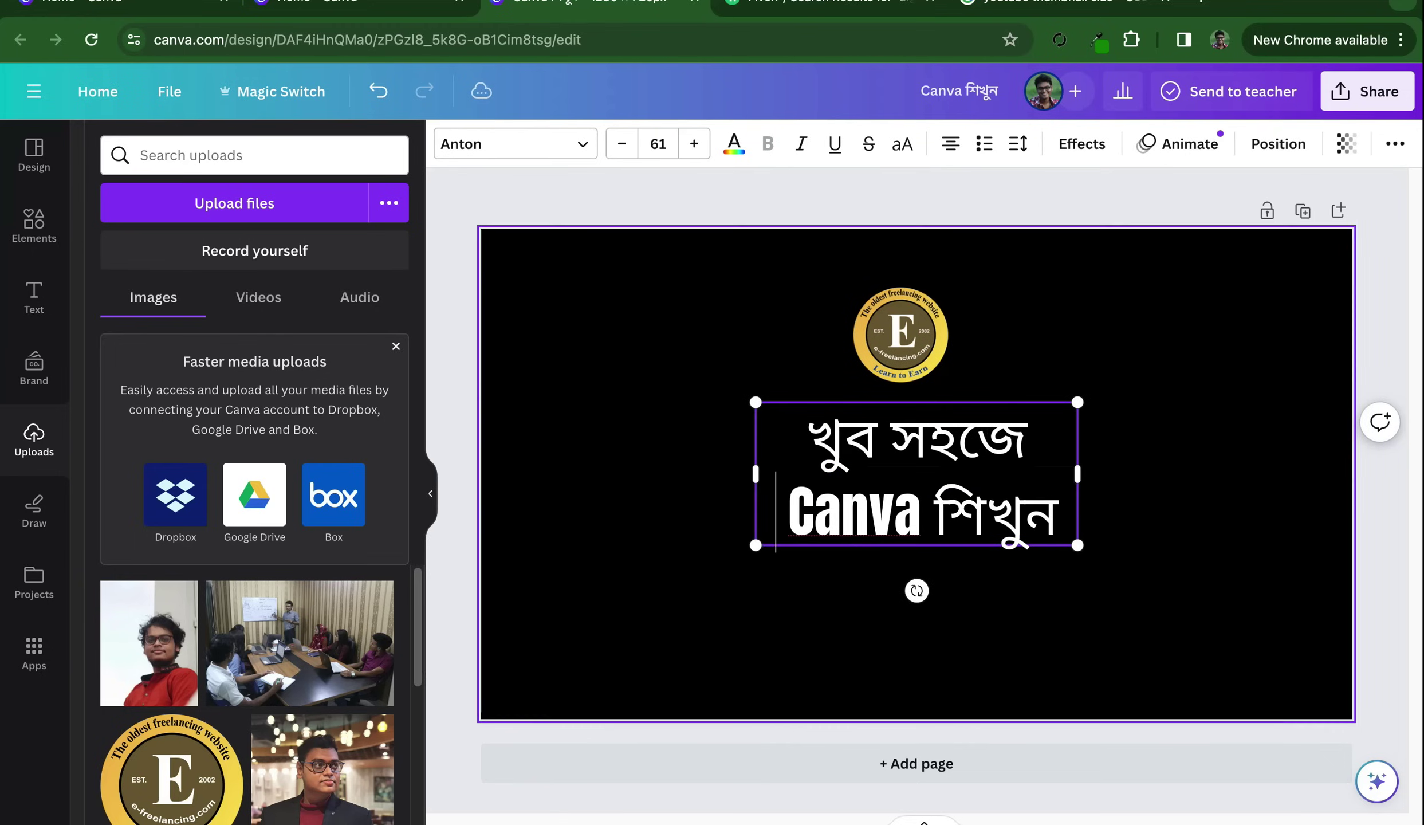
pyautogui.hotkey('shift', 'Up')
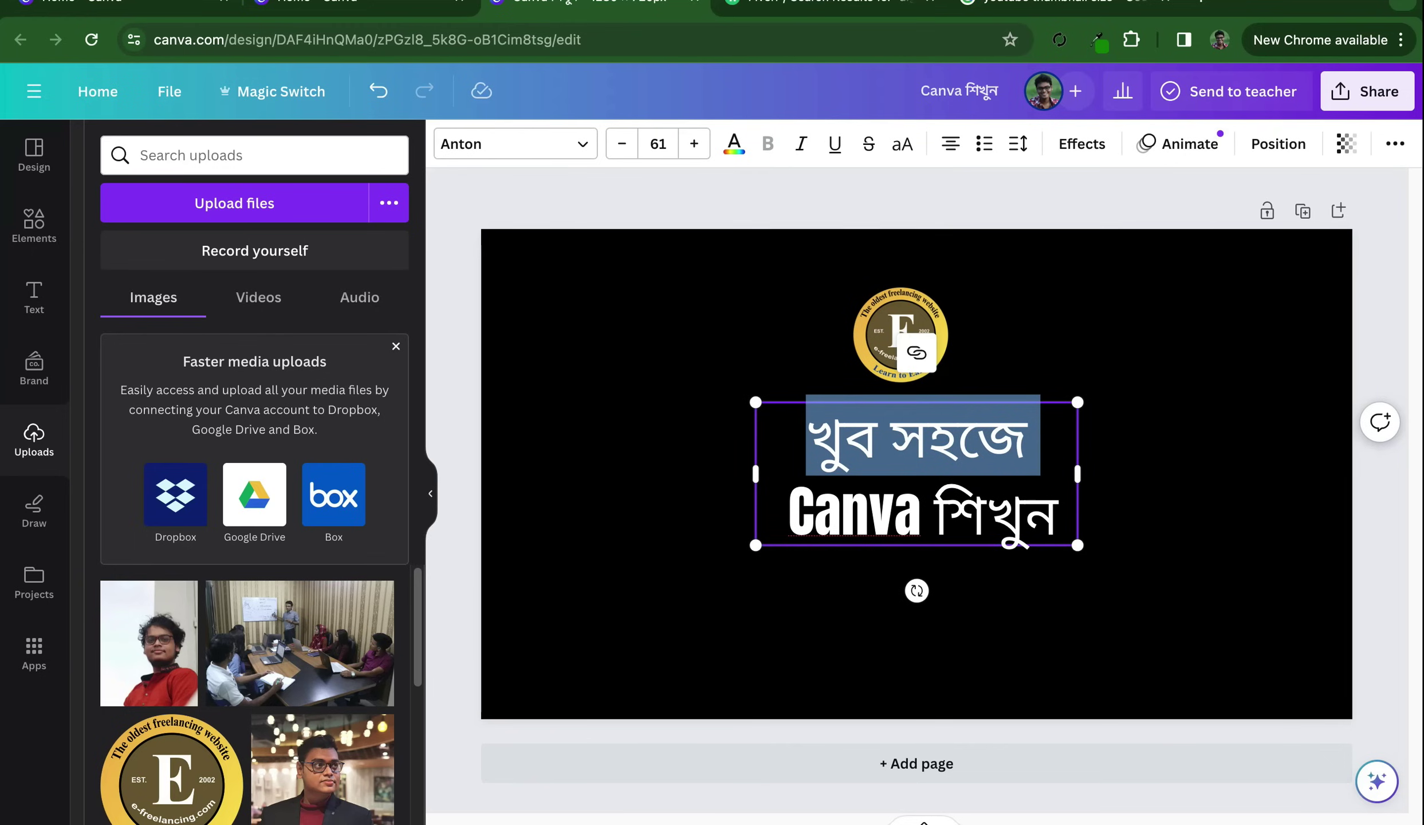
pyautogui.click(734, 143)
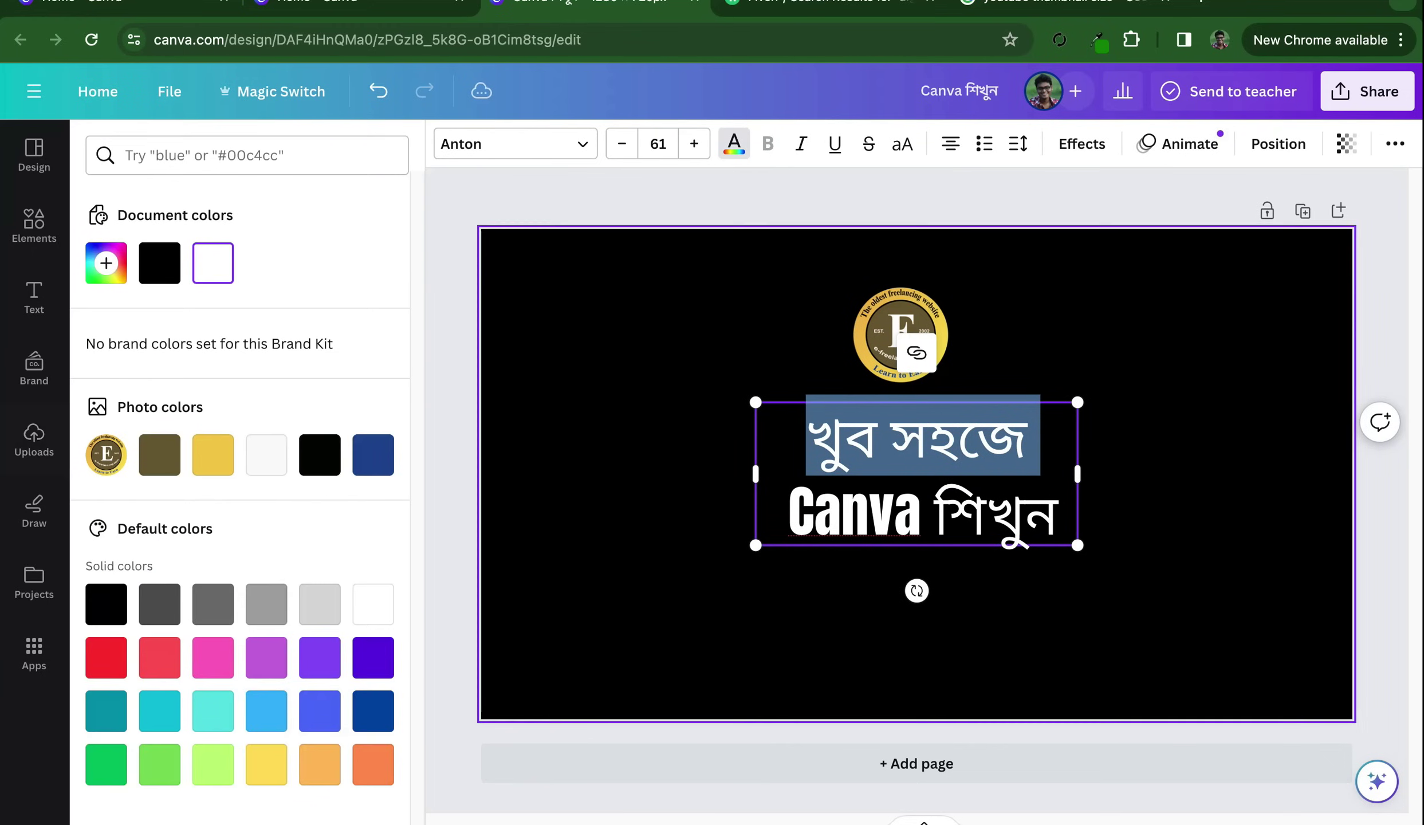
pyautogui.click(373, 764)
# Raise the font size of শিখুন four steps and nudge the title down
pyautogui.click(985, 510)
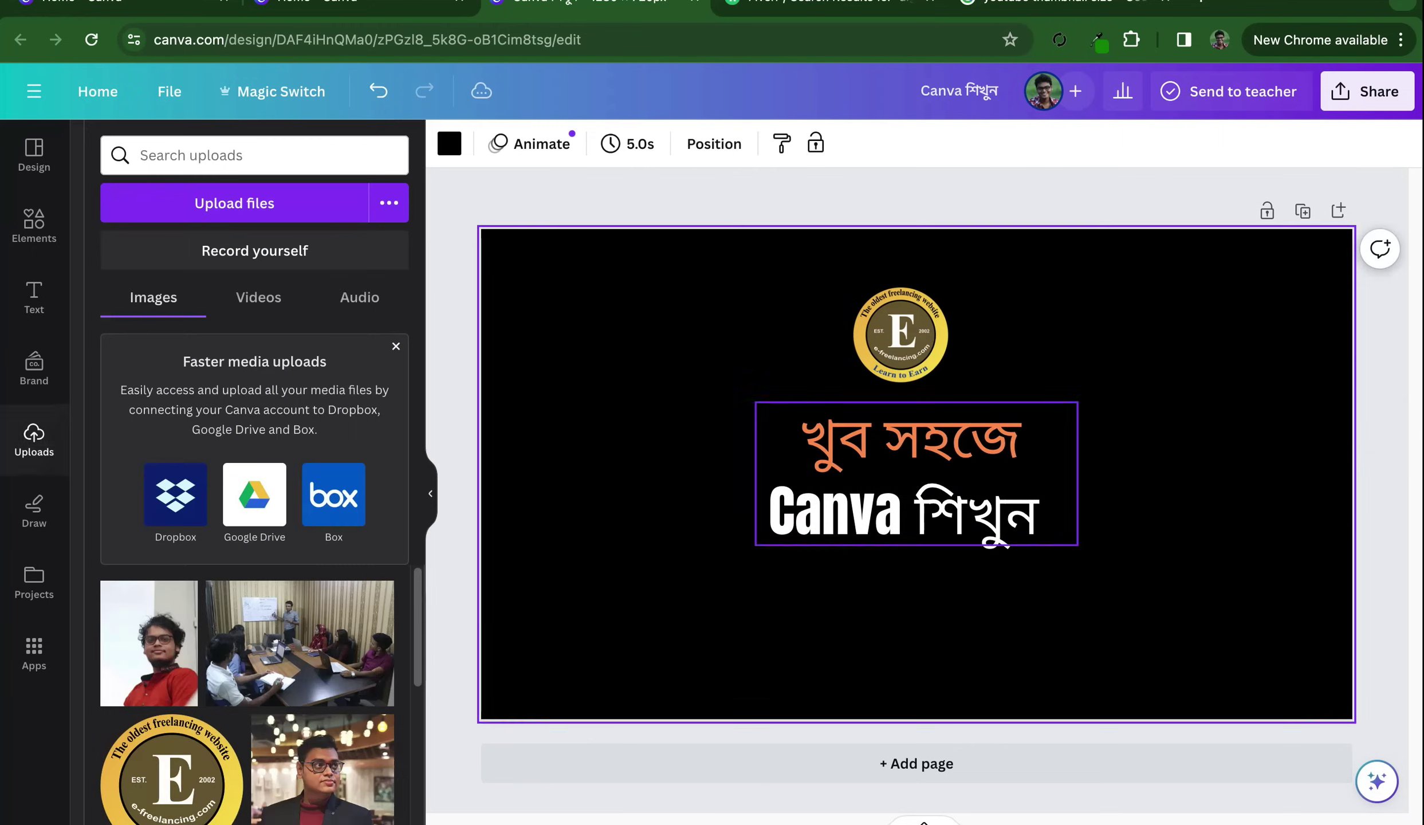
pyautogui.doubleClick(997, 509)
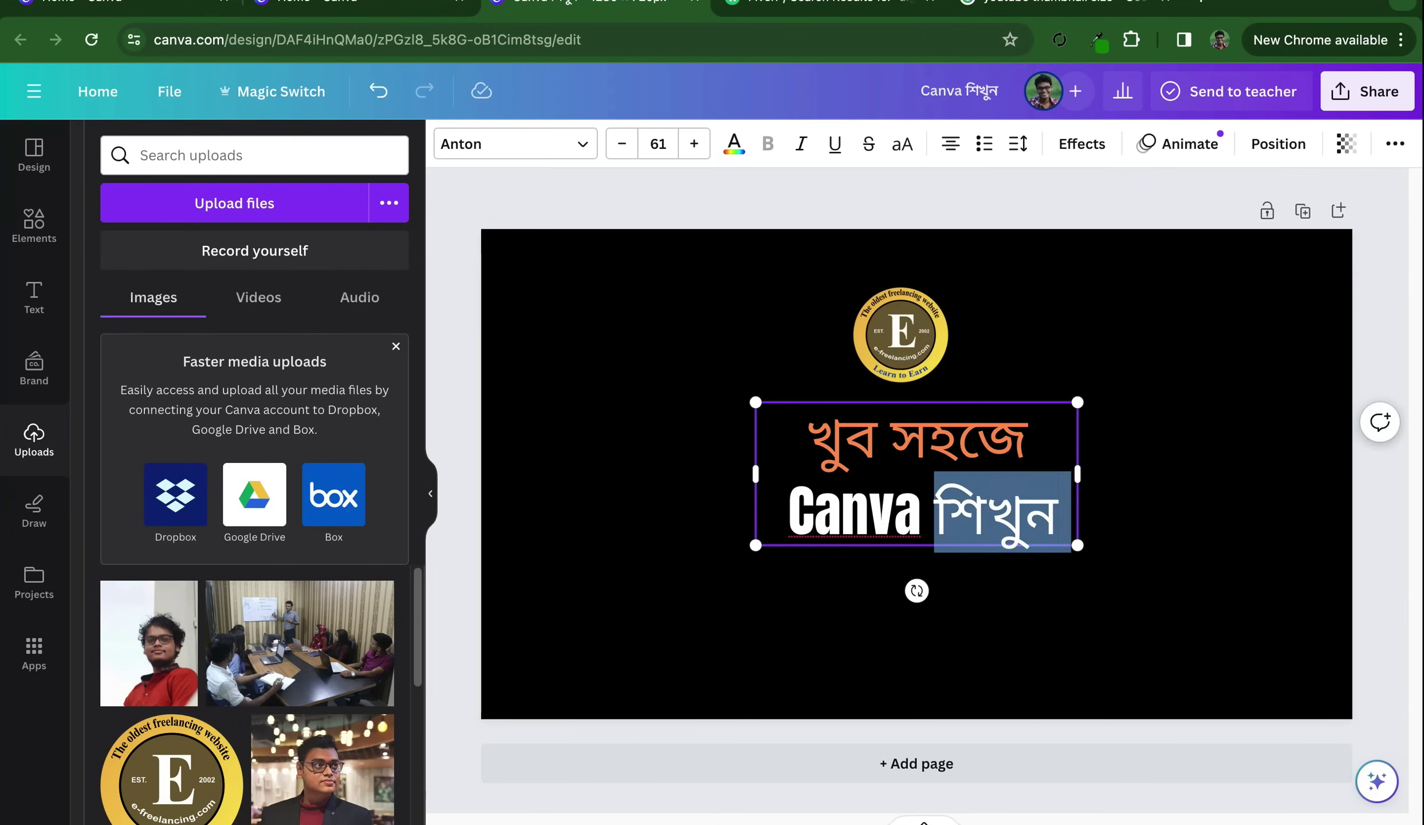
pyautogui.click(693, 143)
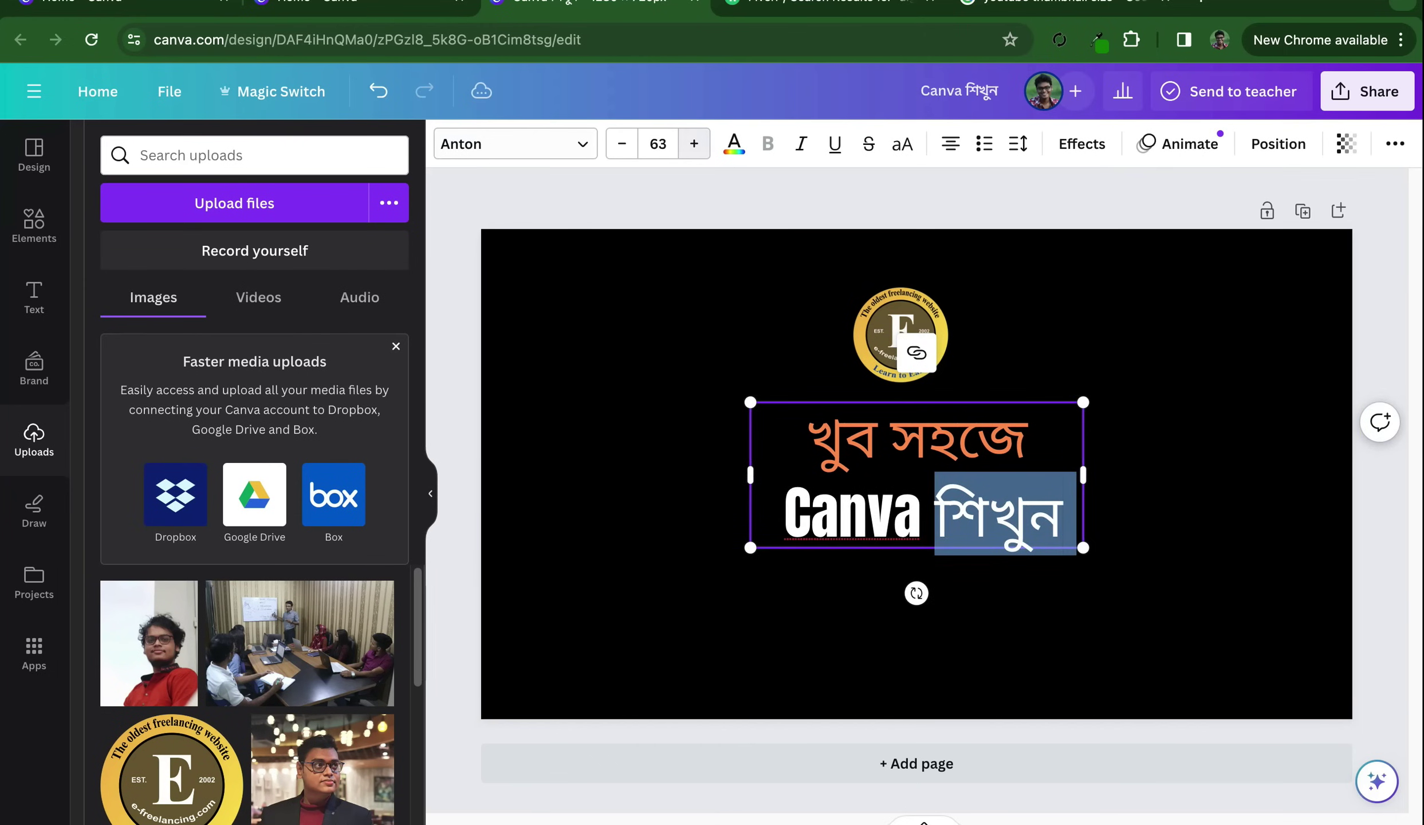
pyautogui.click(694, 143)
pyautogui.click(693, 144)
pyautogui.click(693, 143)
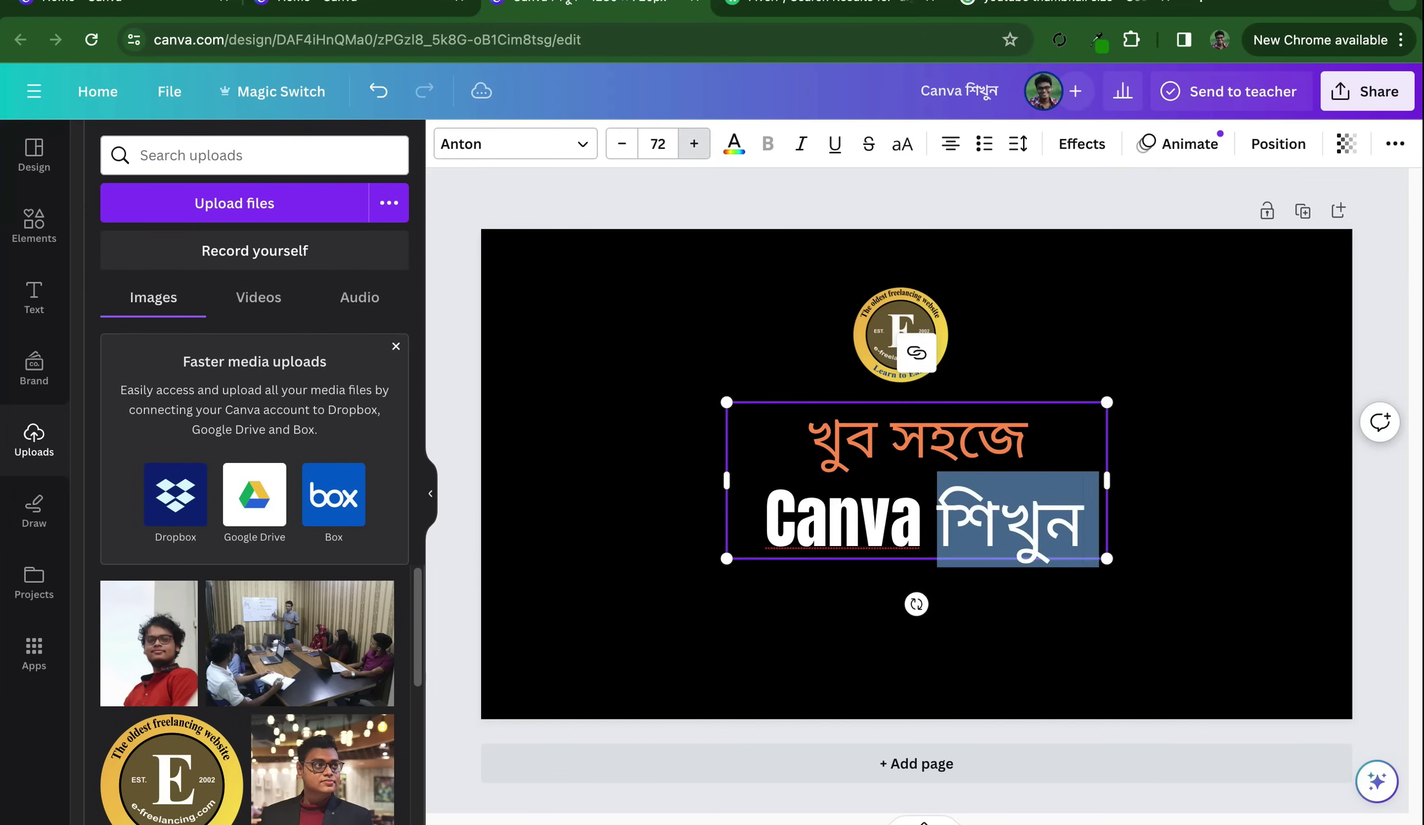
pyautogui.click(694, 143)
pyautogui.click(916, 659)
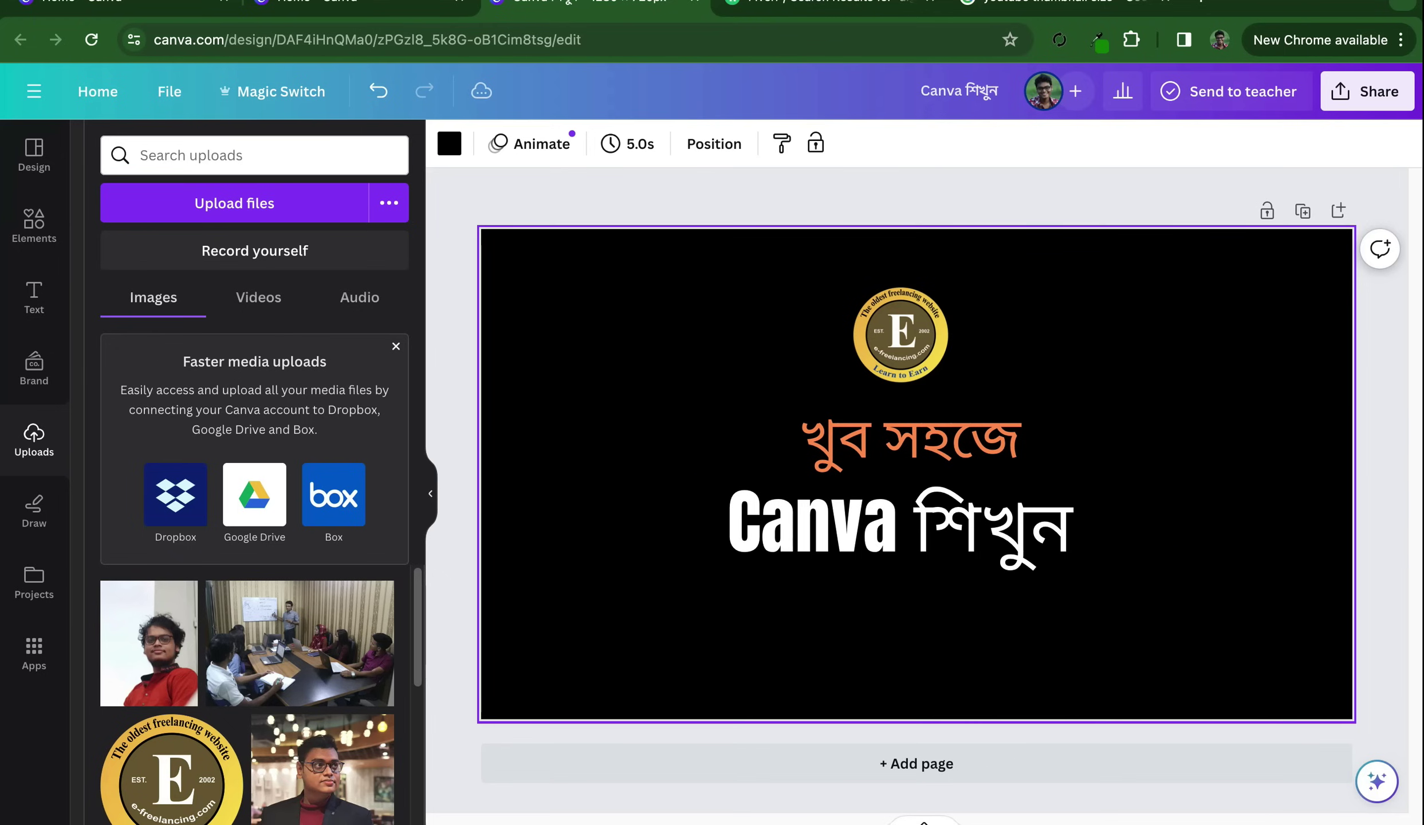
pyautogui.moveTo(916, 498); pyautogui.dragTo(914, 525)
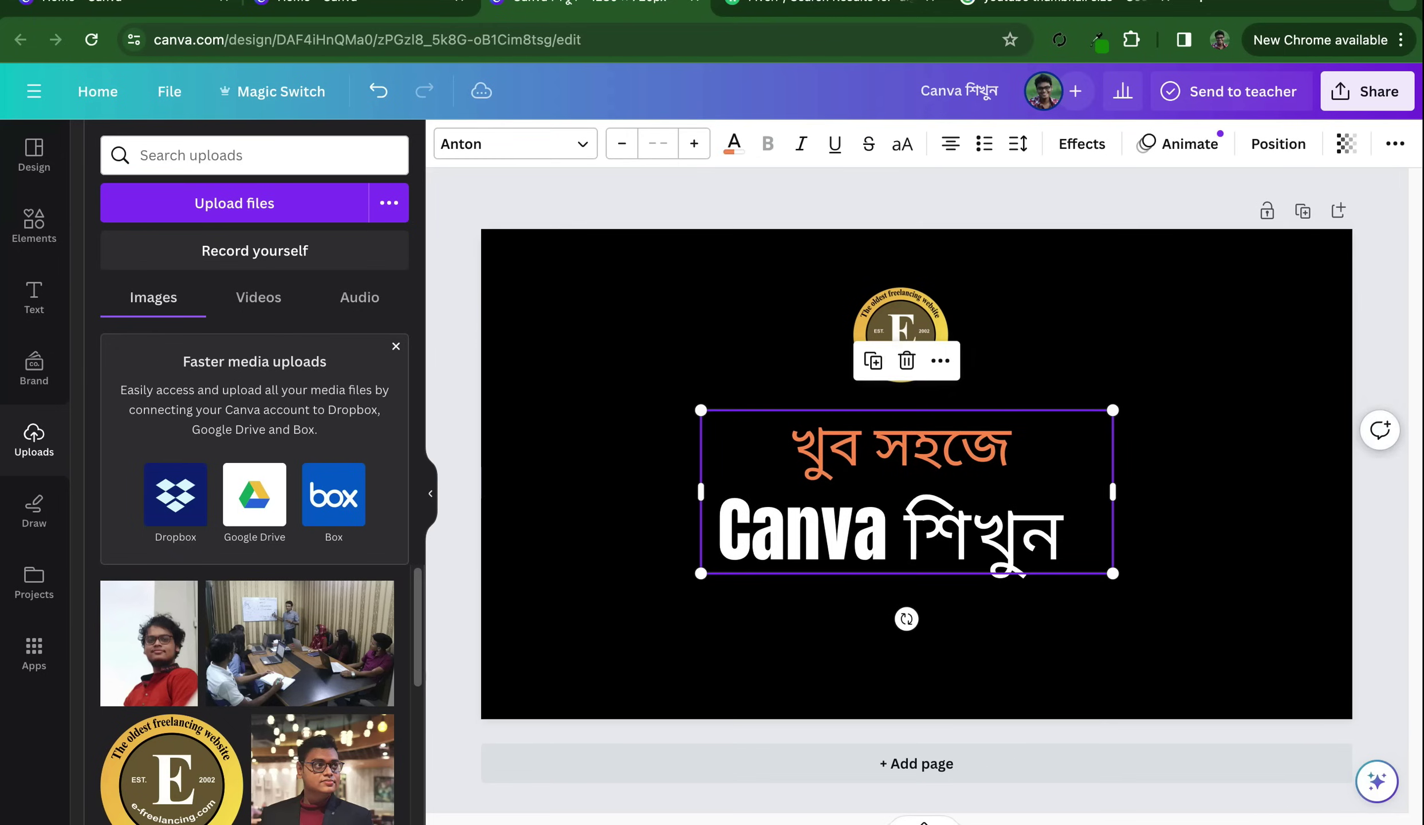
# Set the word Canva in the title to the Archivo Black font
pyautogui.doubleClick(826, 530)
pyautogui.click(514, 143)
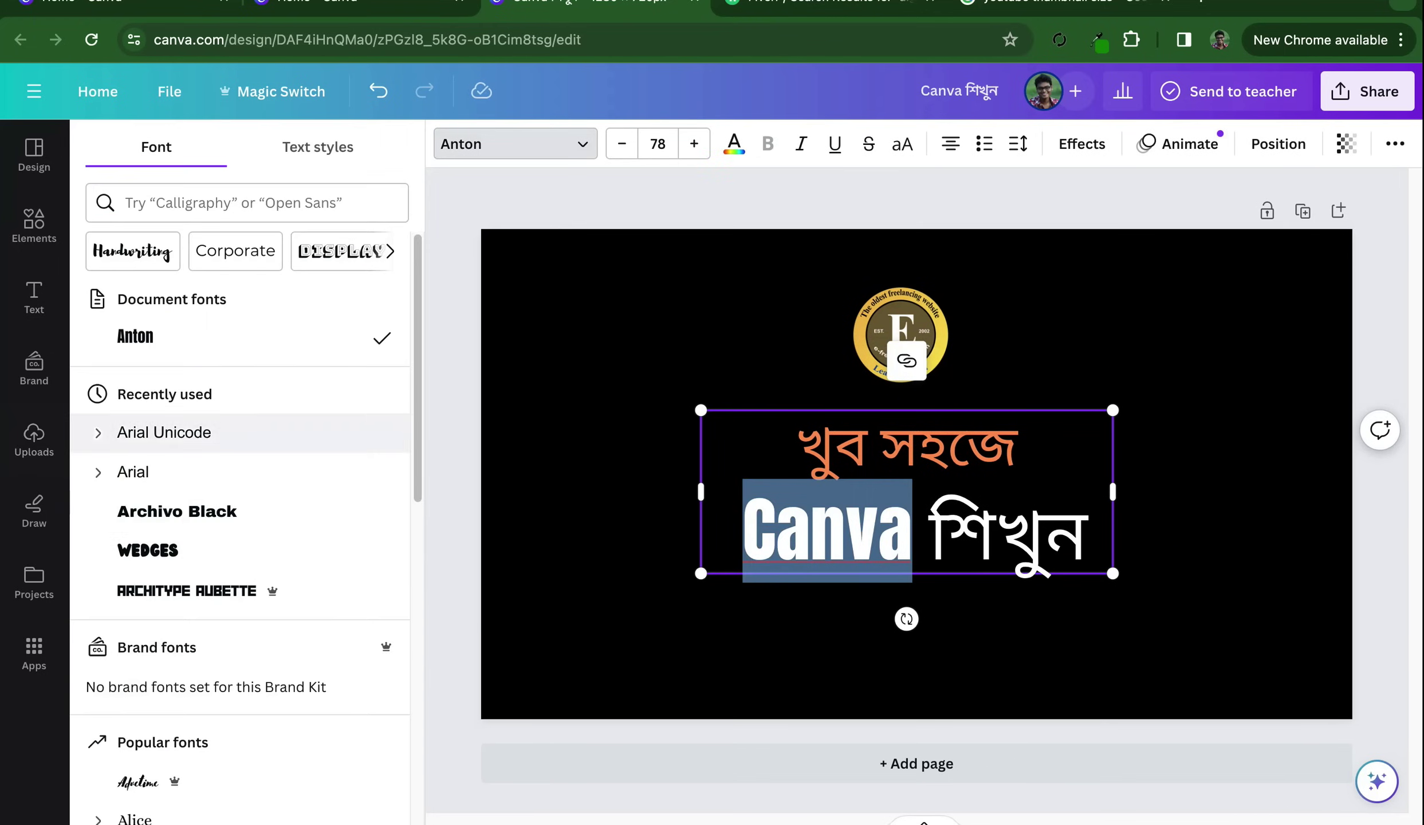
pyautogui.click(229, 433)
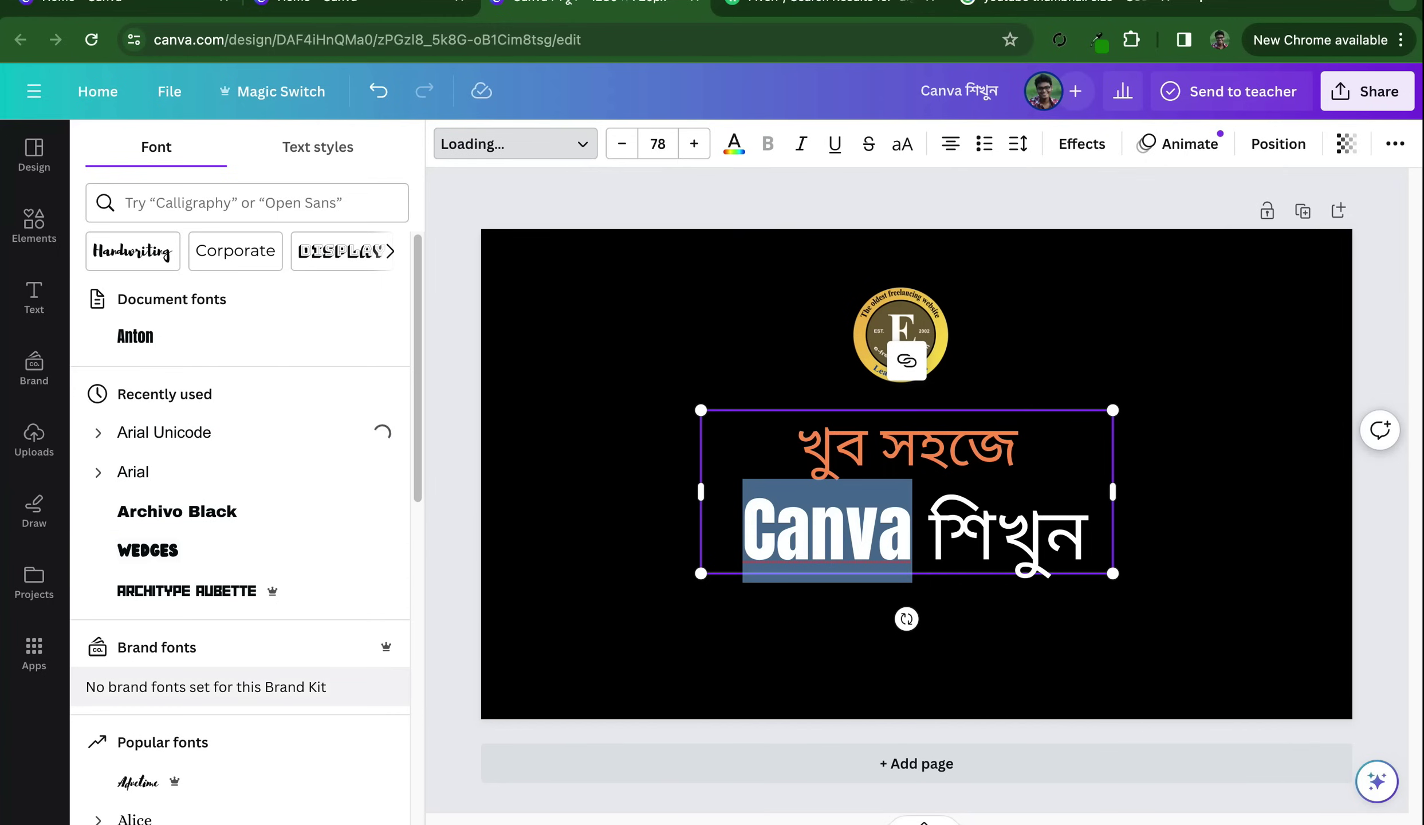
pyautogui.scroll(-3, 229, 544)
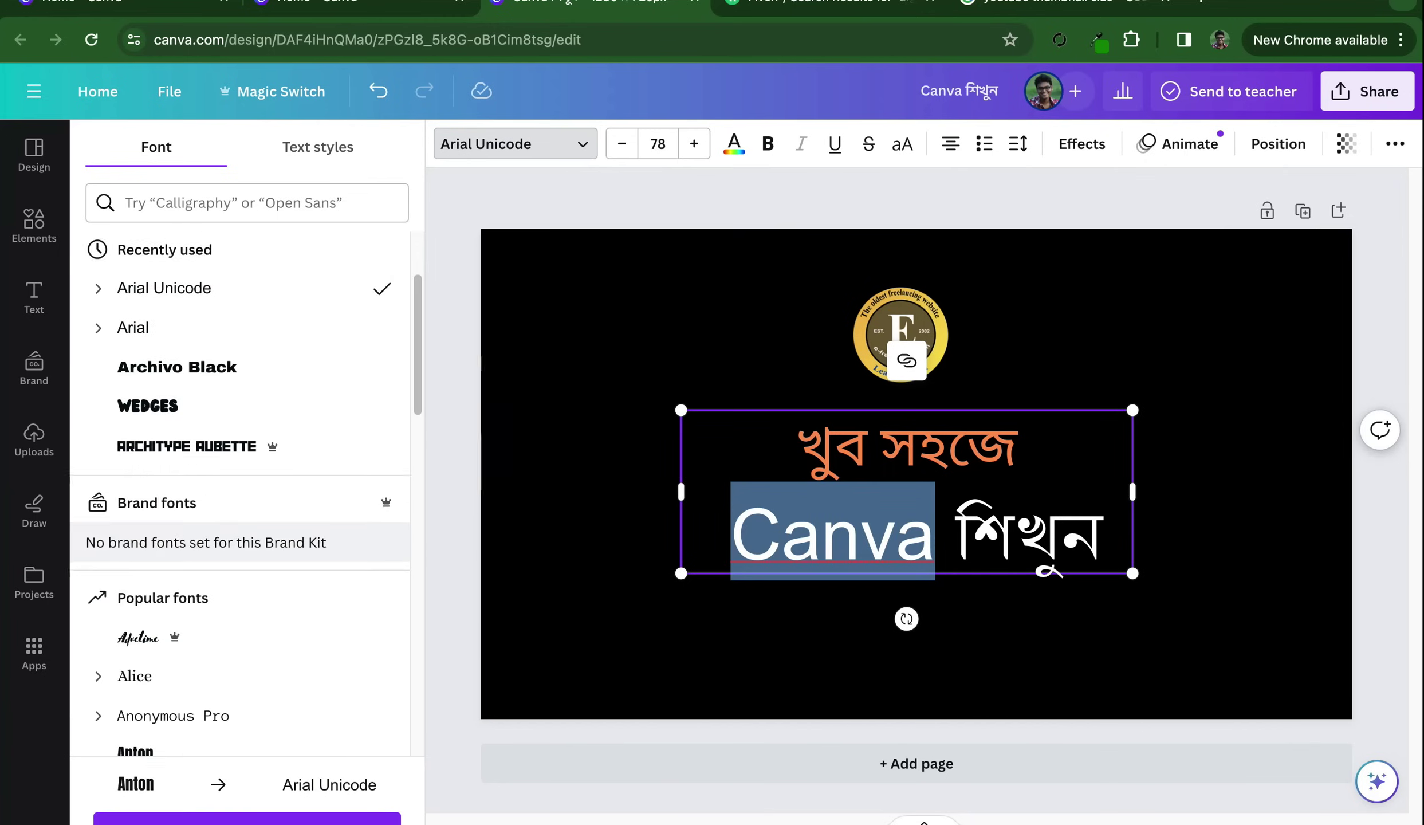
pyautogui.scroll(-7, 229, 544)
pyautogui.click(178, 509)
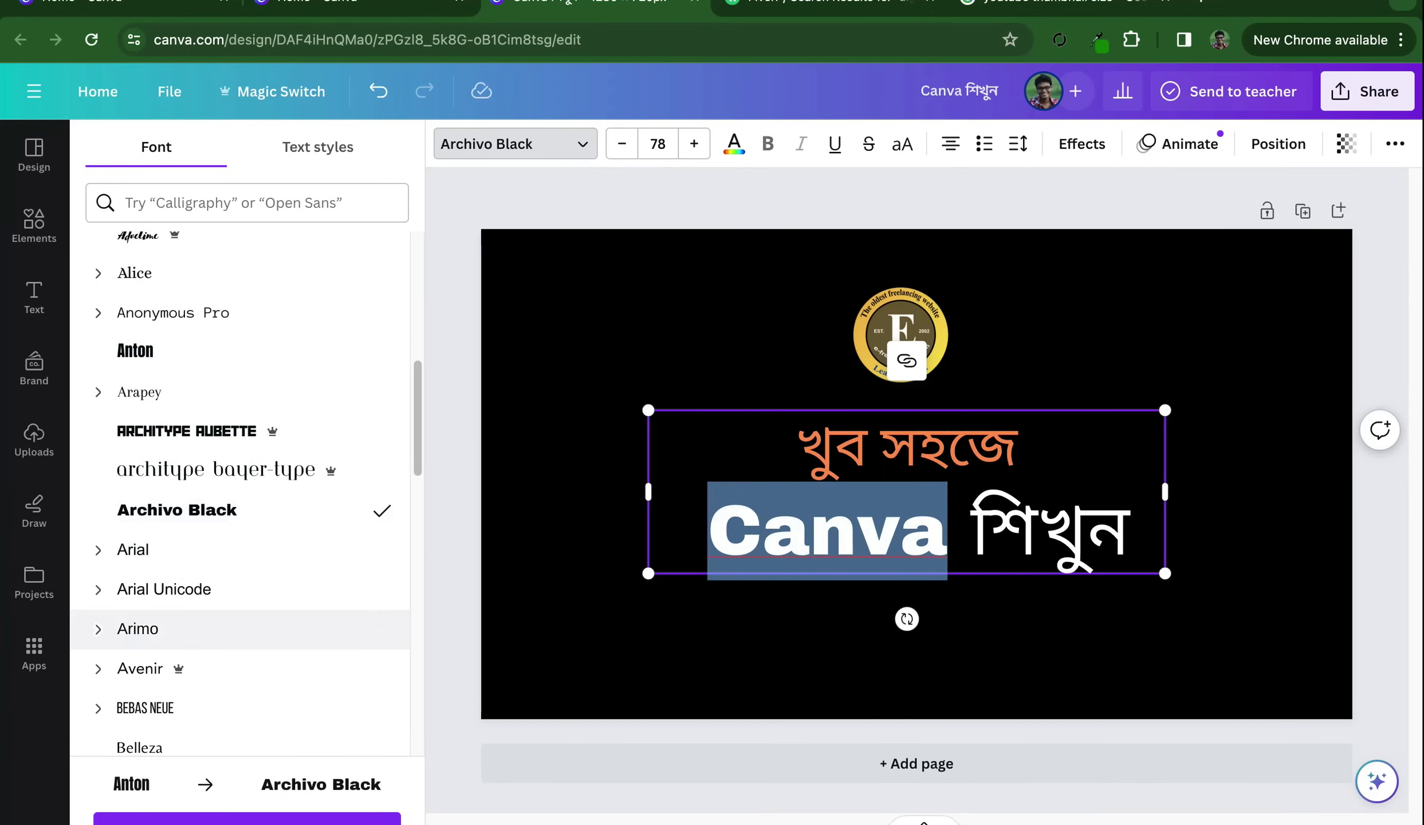
pyautogui.click(916, 659)
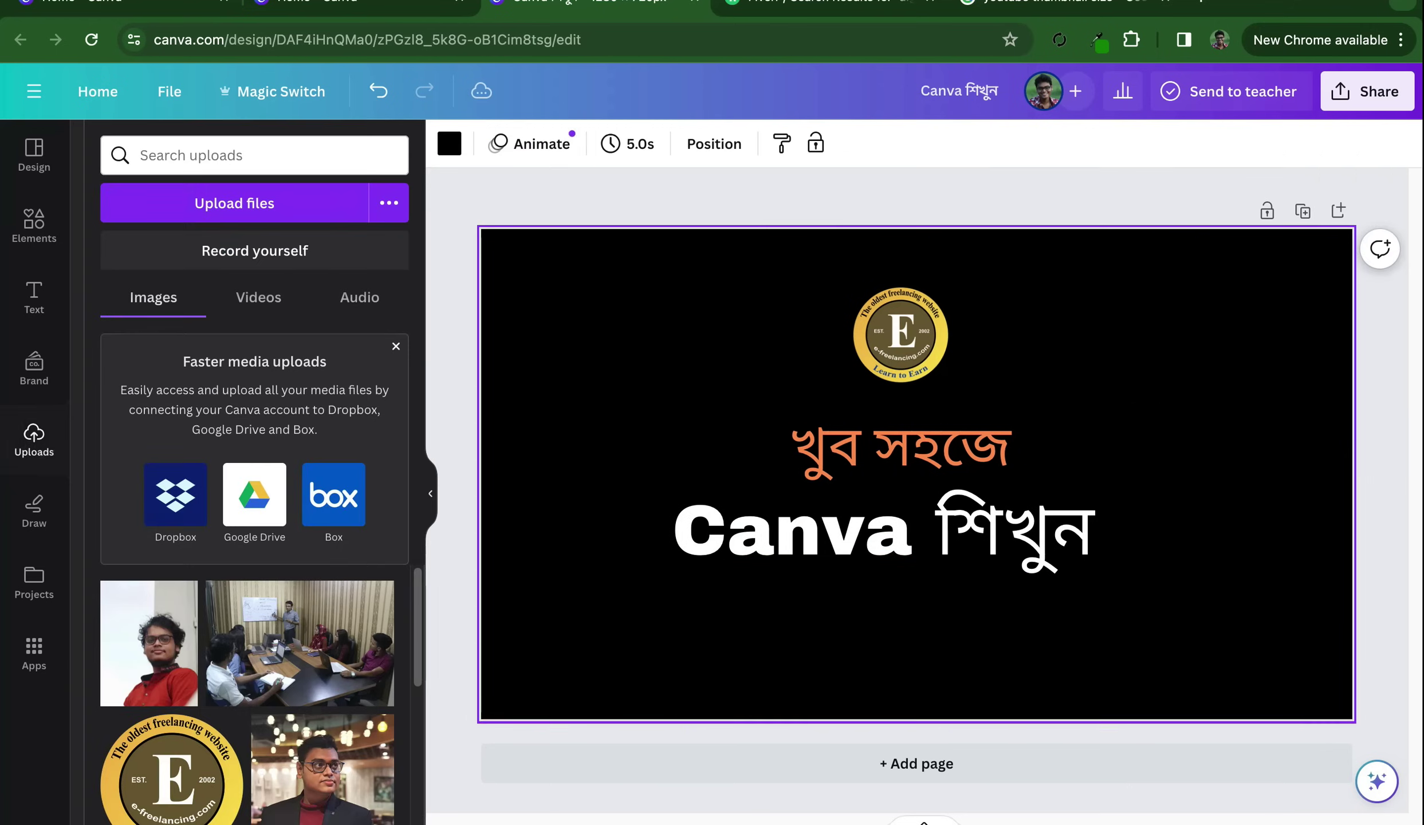
pyautogui.click(971, 527)
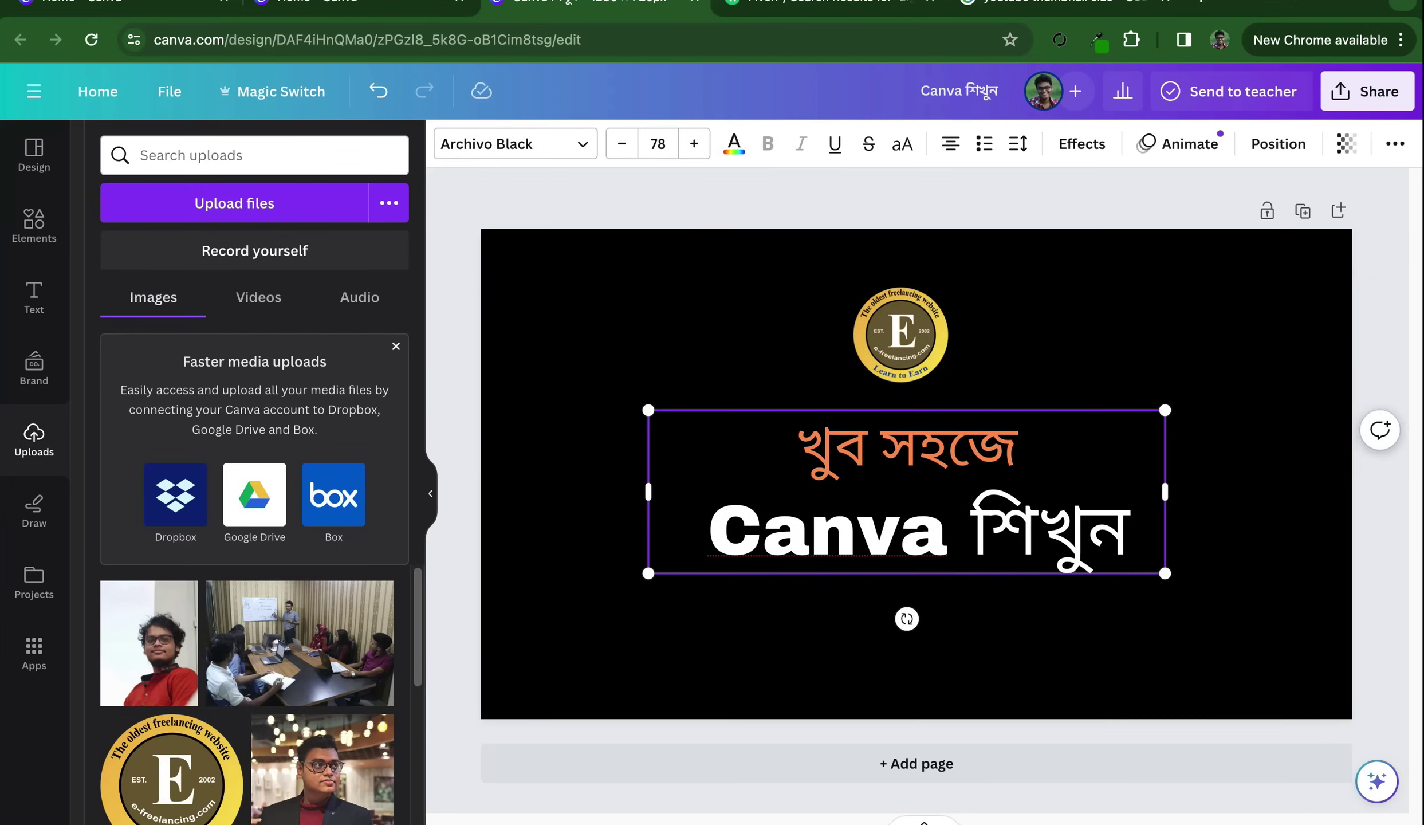
pyautogui.click(916, 658)
# Move the two-line headline upward and place the logo at the upper left beside it
pyautogui.moveTo(900, 335)
pyautogui.mouseDown()
pyautogui.moveTo(928, 347)
pyautogui.moveTo(915, 338)
pyautogui.mouseUp()
pyautogui.click(915, 493)
pyautogui.moveTo(915, 493); pyautogui.dragTo(916, 469)
pyautogui.press('Escape')
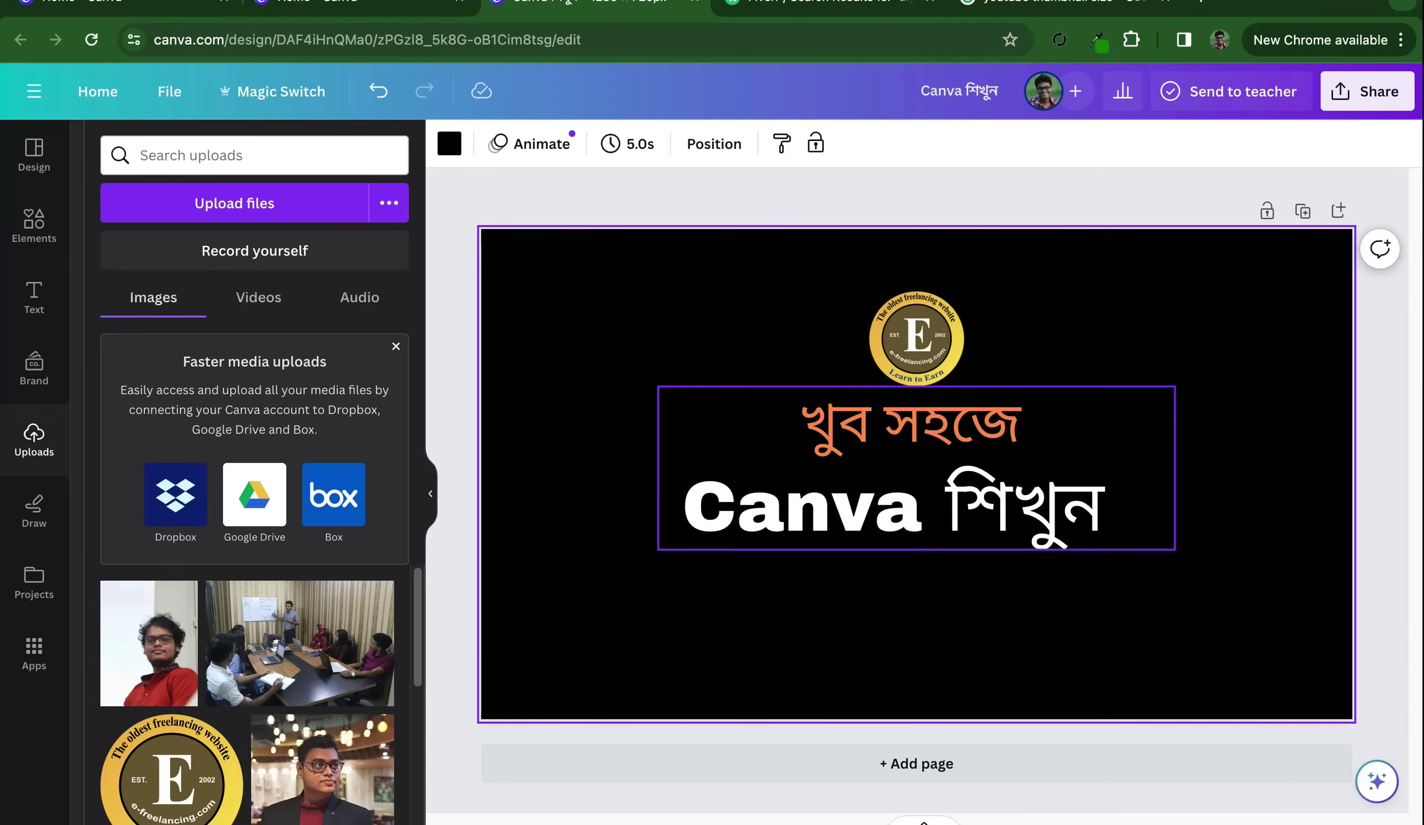
pyautogui.moveTo(916, 338); pyautogui.dragTo(683, 362)
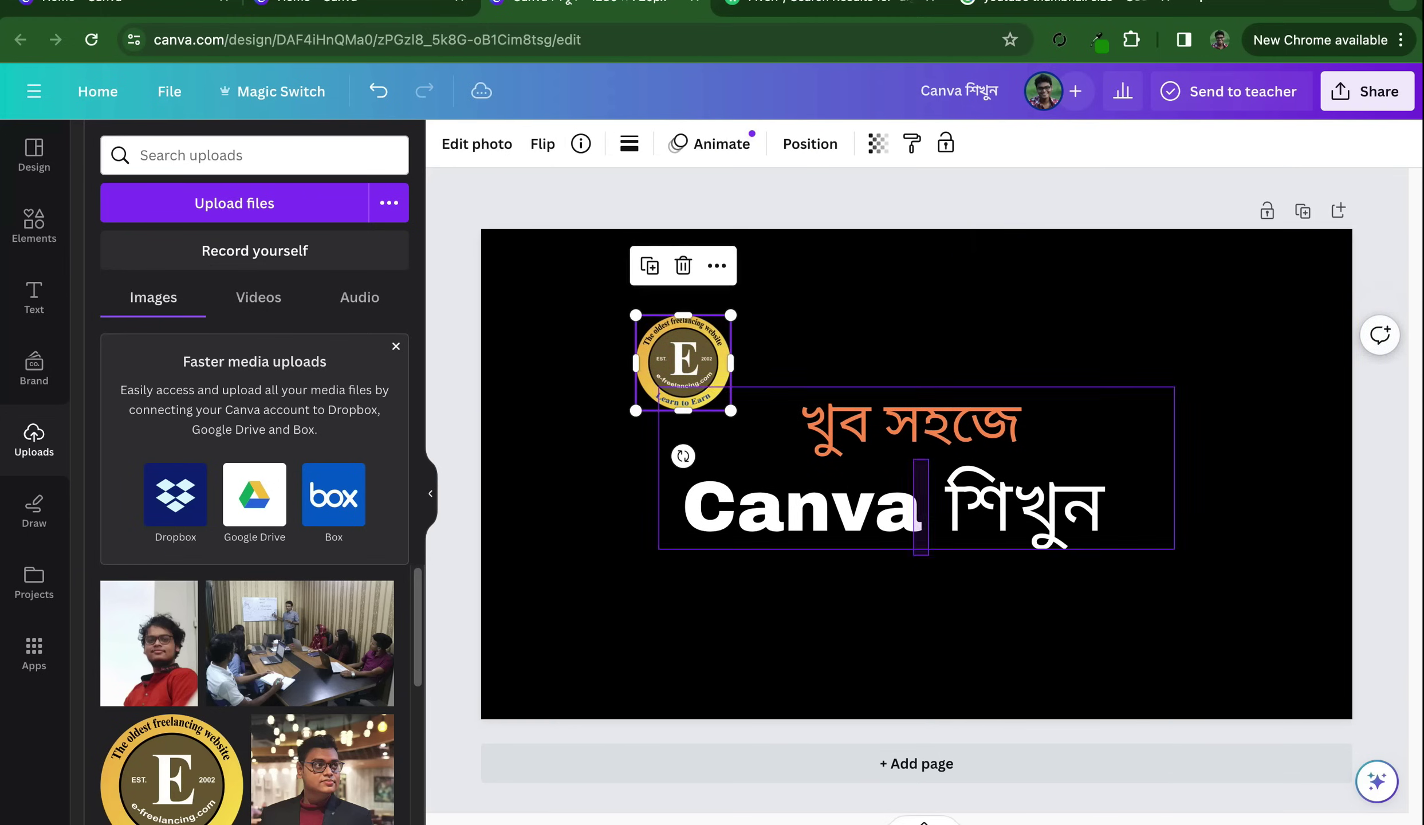
pyautogui.moveTo(916, 498); pyautogui.dragTo(917, 426)
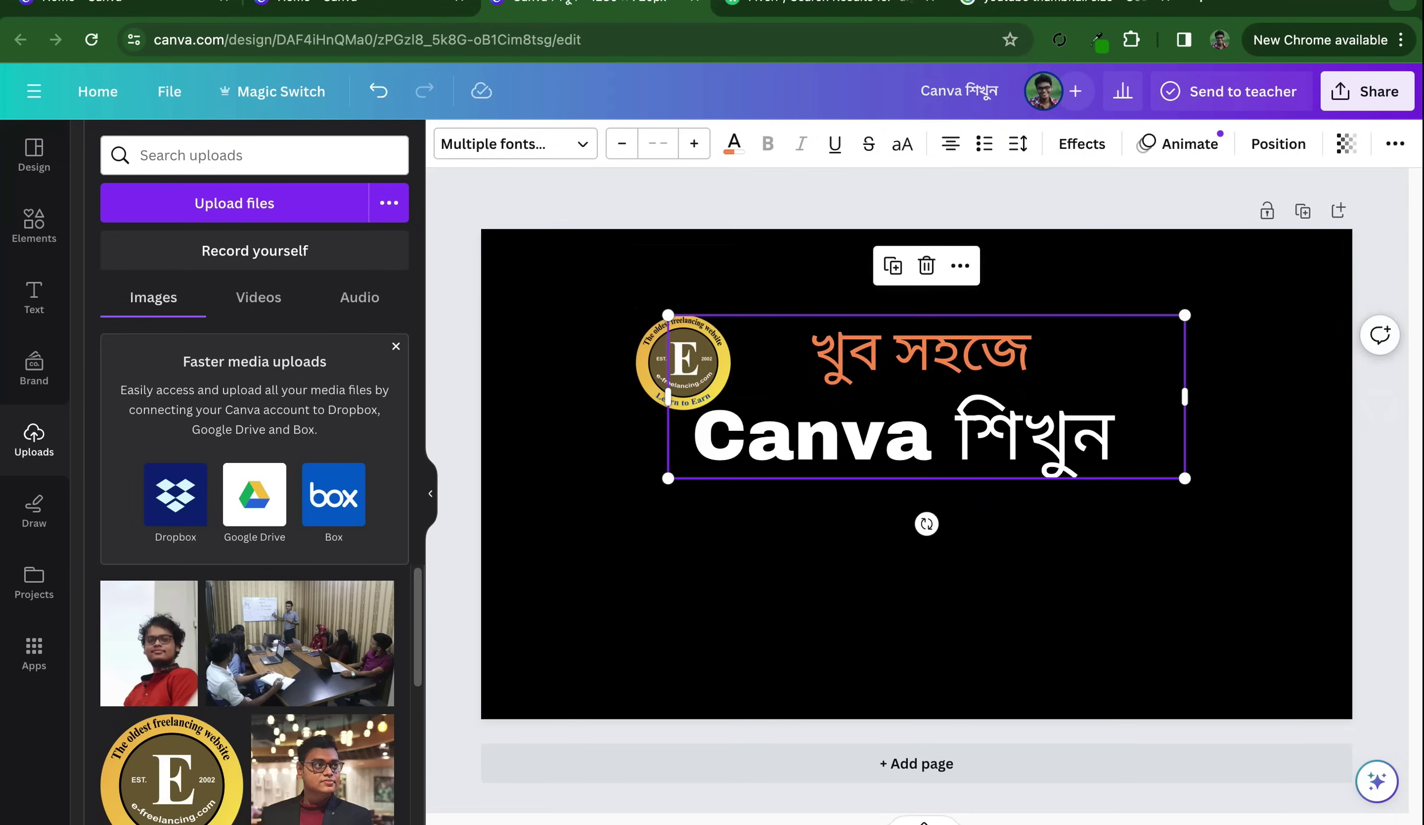
pyautogui.moveTo(683, 362); pyautogui.dragTo(609, 355)
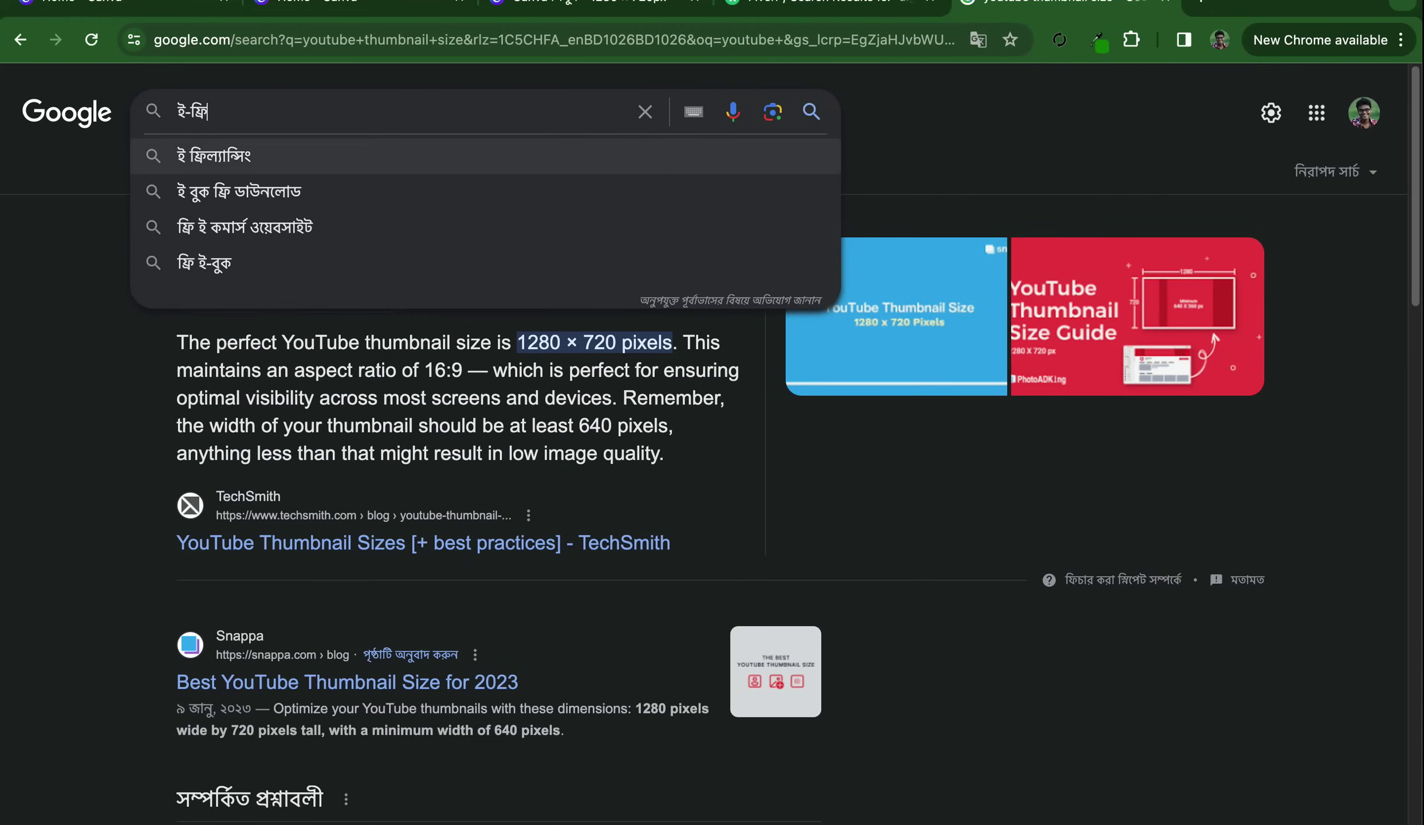
# Search Google for ই ফ্রিল্যান্সিং and browse through the results
pyautogui.click(241, 150)
pyautogui.scroll(-3, 703, 441)
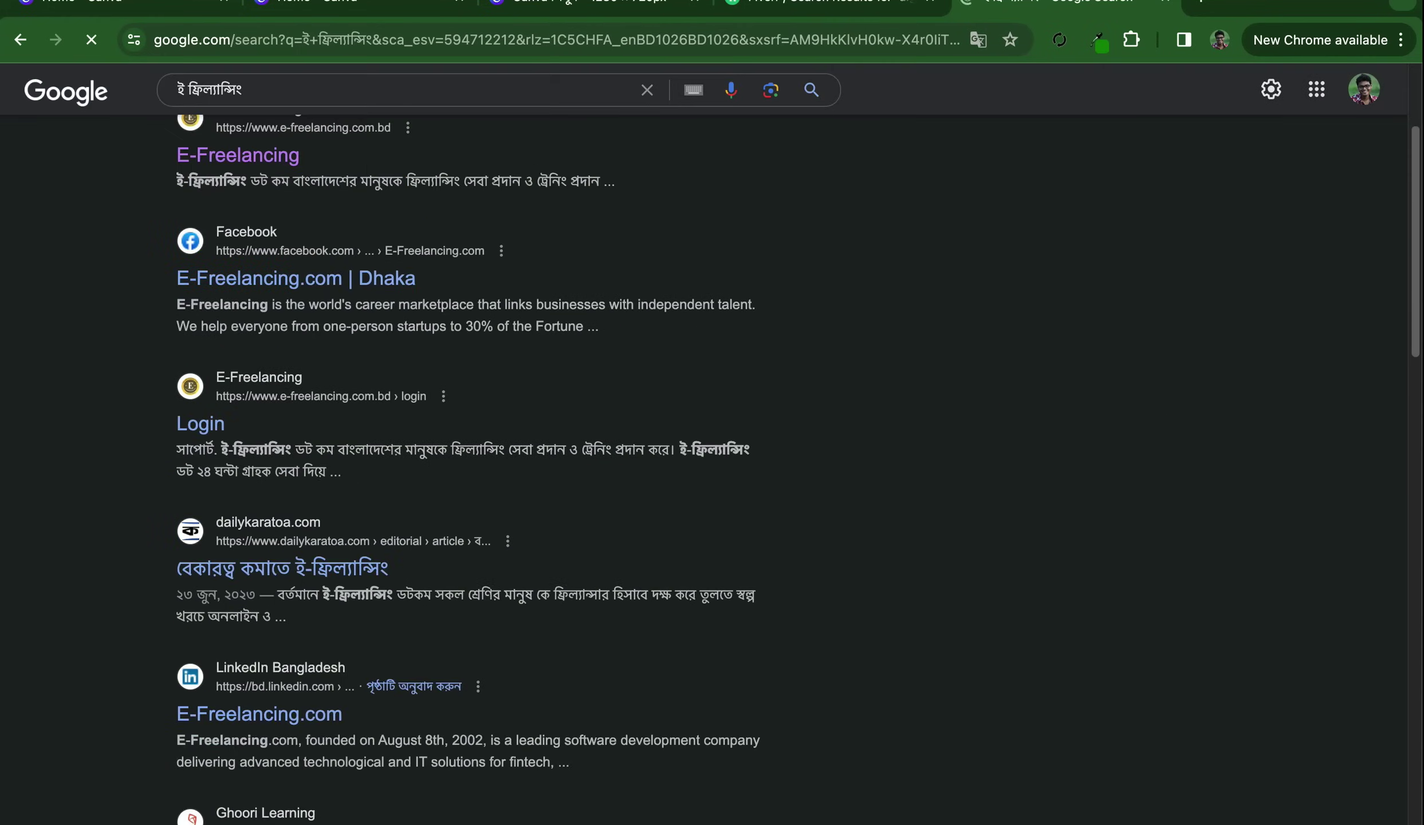
pyautogui.scroll(-3, 703, 441)
pyautogui.scroll(-5, 703, 441)
pyautogui.scroll(-5, 703, 441)
pyautogui.scroll(10, 703, 441)
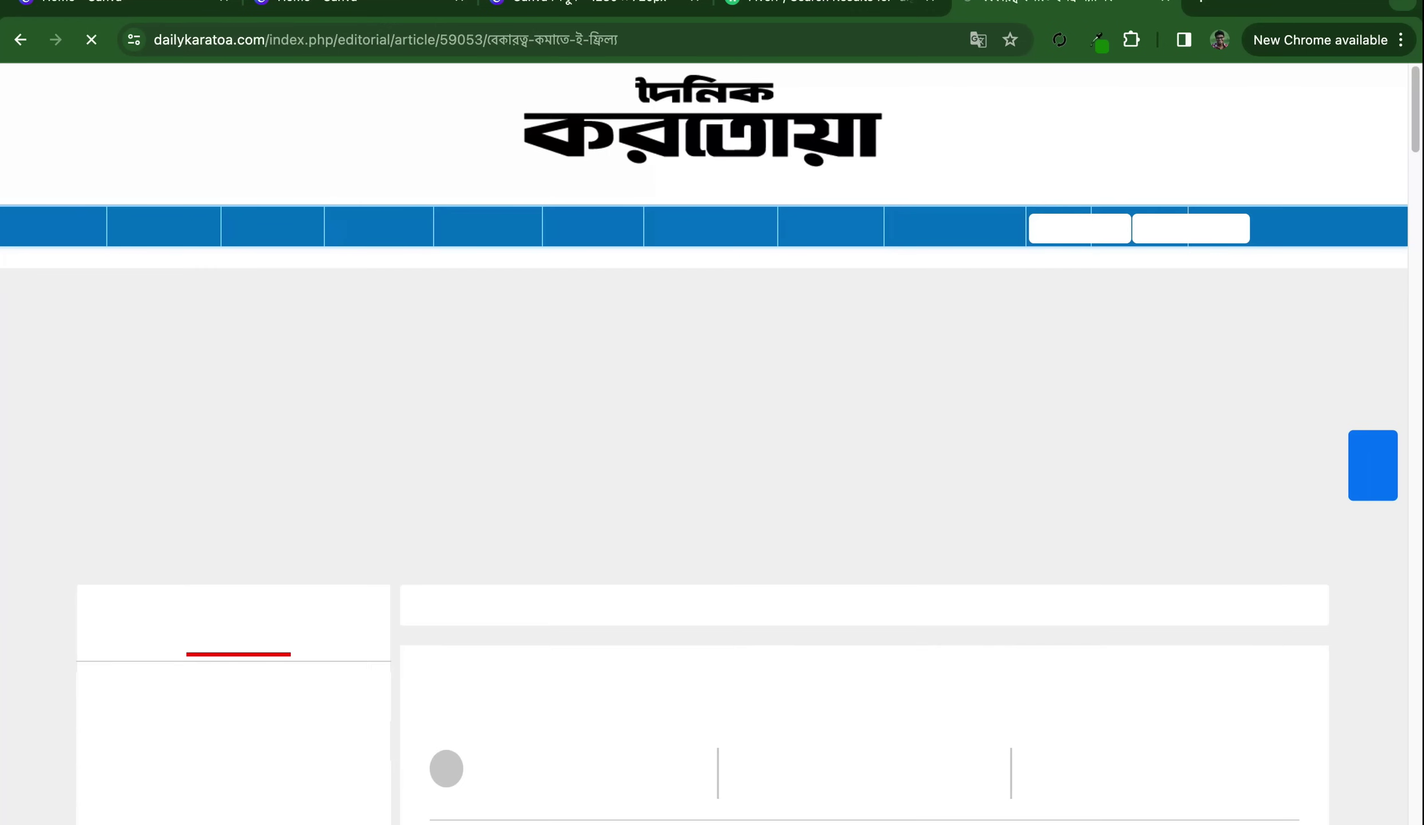
pyautogui.scroll(-10, 703, 441)
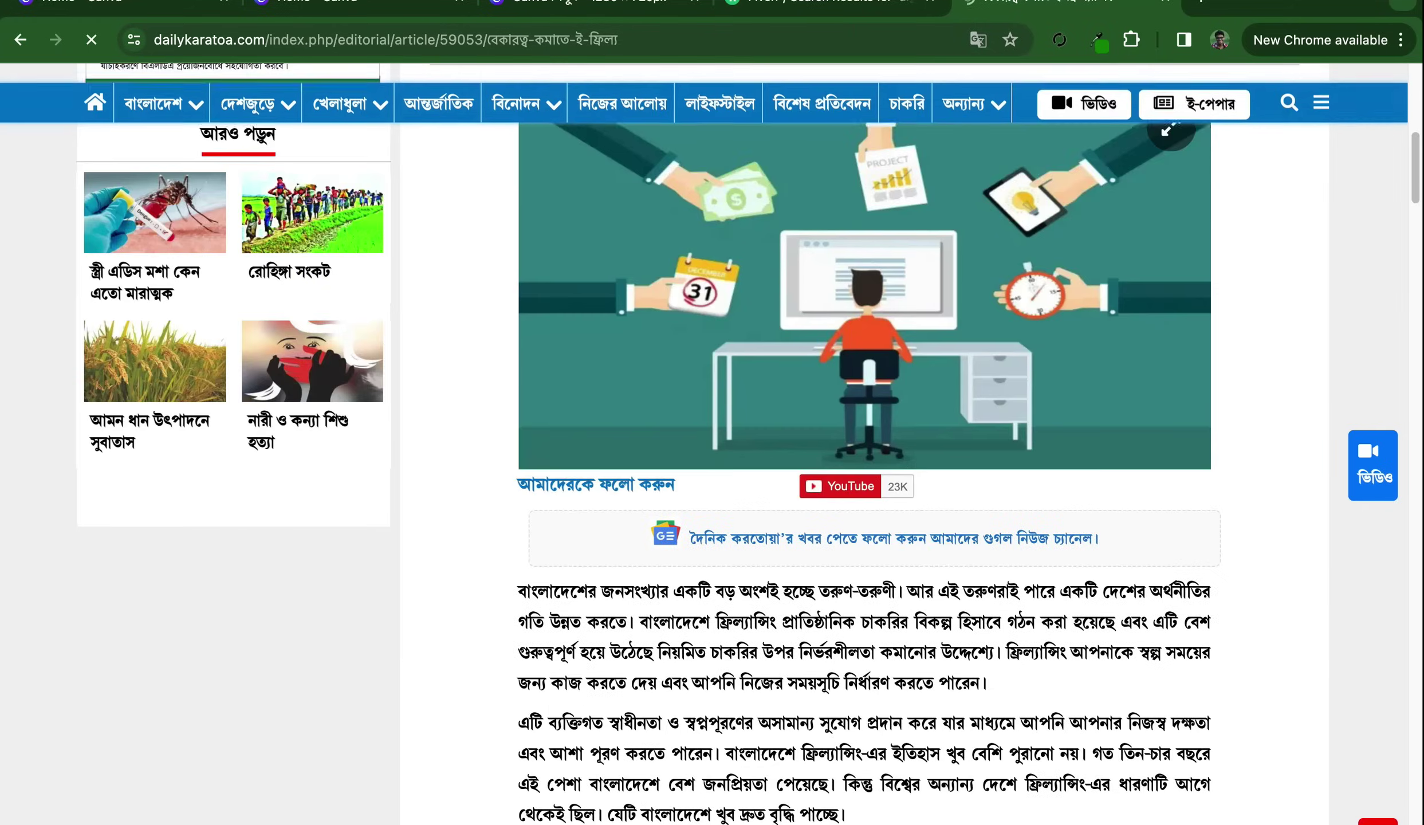
pyautogui.scroll(-5, 704, 441)
pyautogui.click(20, 40)
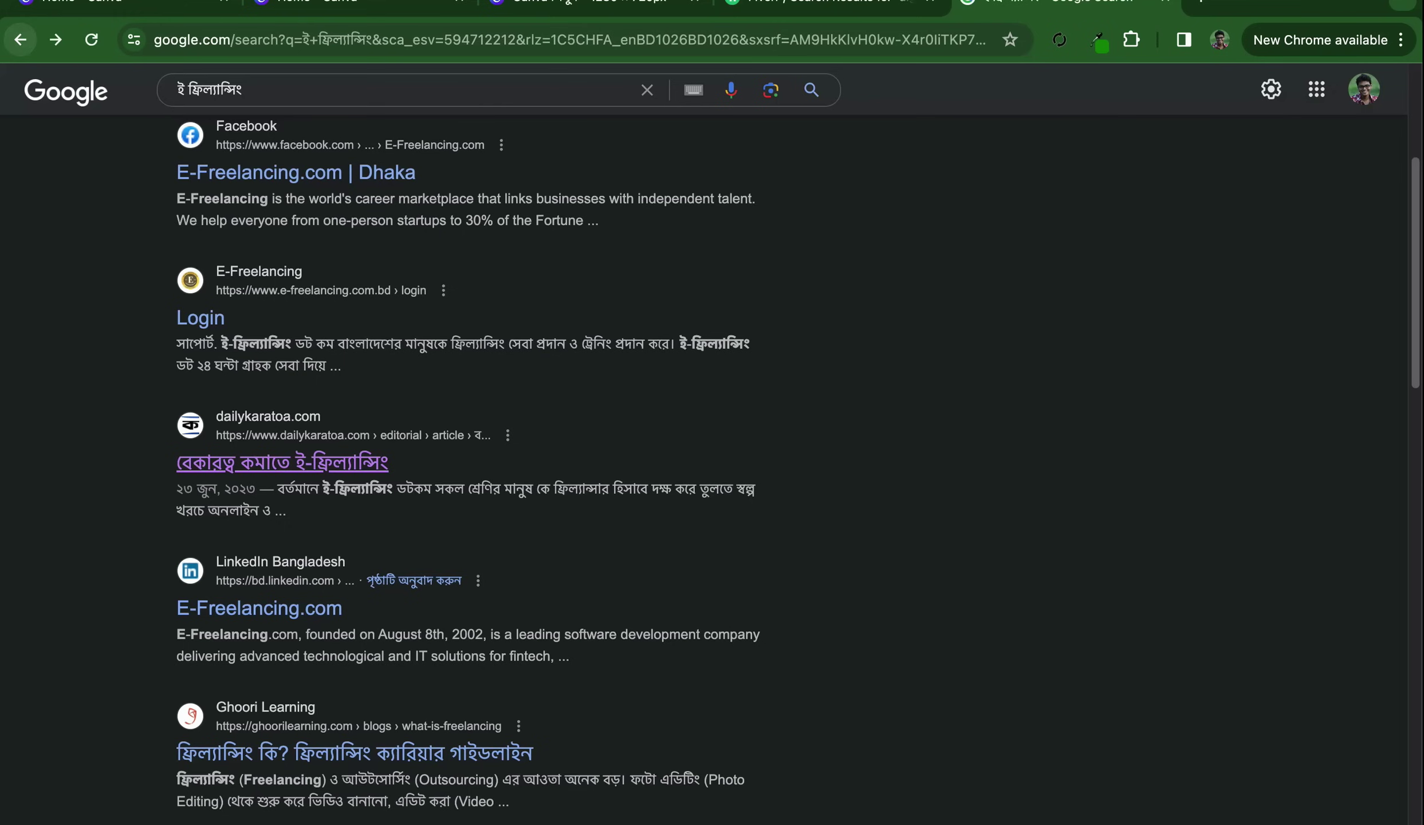
pyautogui.scroll(-3, 703, 458)
pyautogui.scroll(-1, 703, 458)
pyautogui.scroll(-7, 703, 458)
pyautogui.scroll(10, 703, 459)
pyautogui.scroll(6, 703, 458)
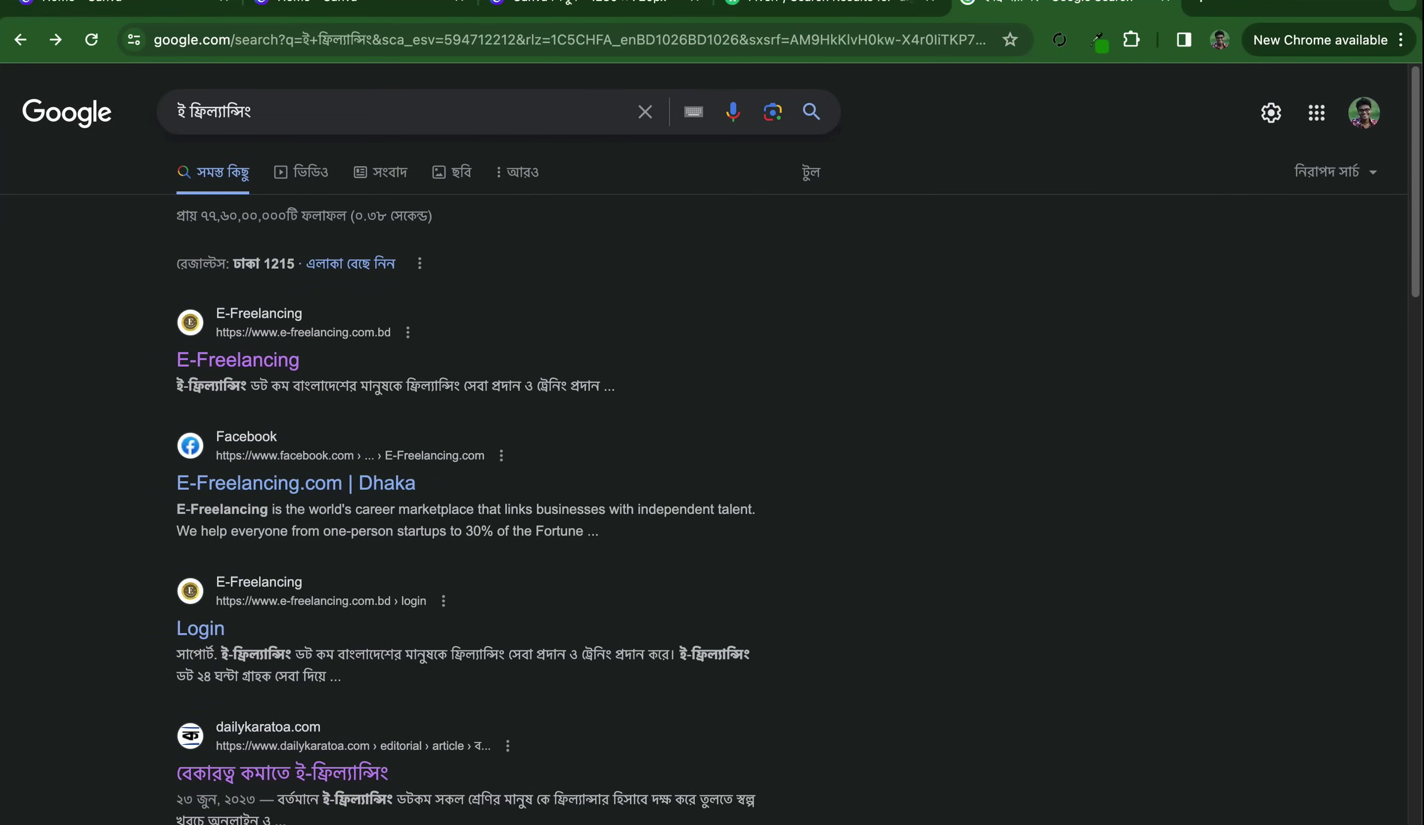
# Change the query to ই-ফ্রিল্যান্সিং ডটকম, review the results, and return to Canva
pyautogui.click(191, 112)
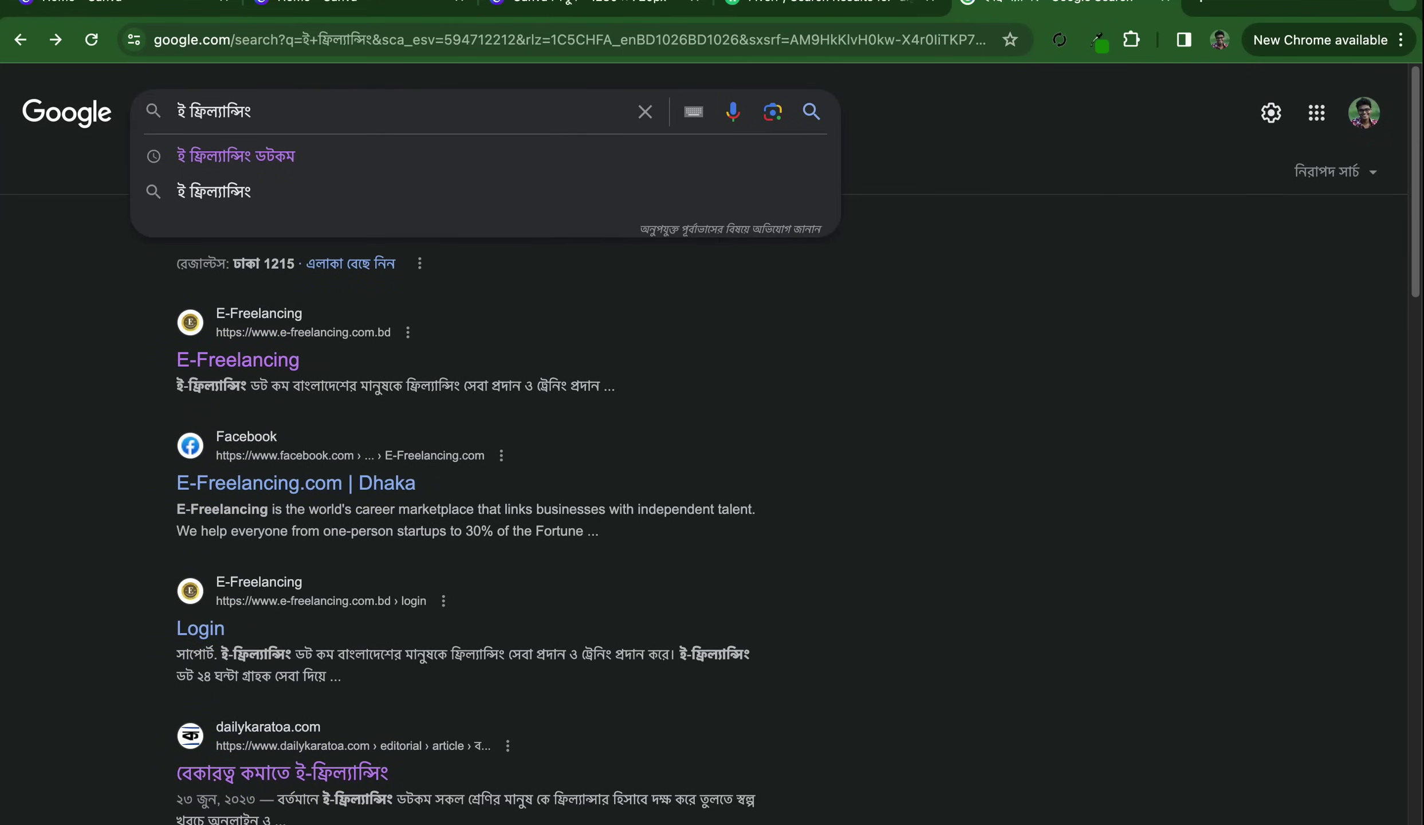
pyautogui.press('BackSpace')
pyautogui.write('-')
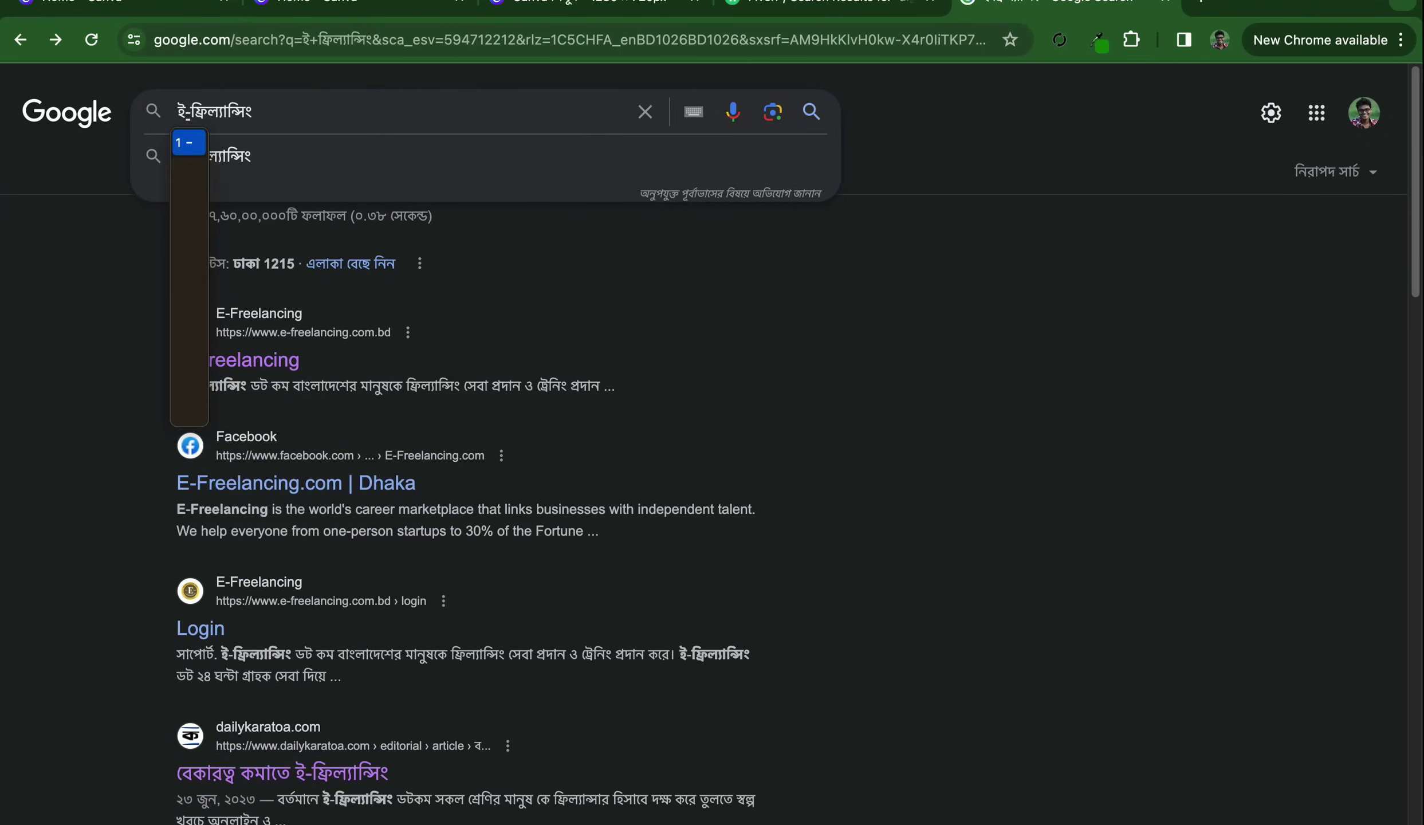
pyautogui.press('Return')
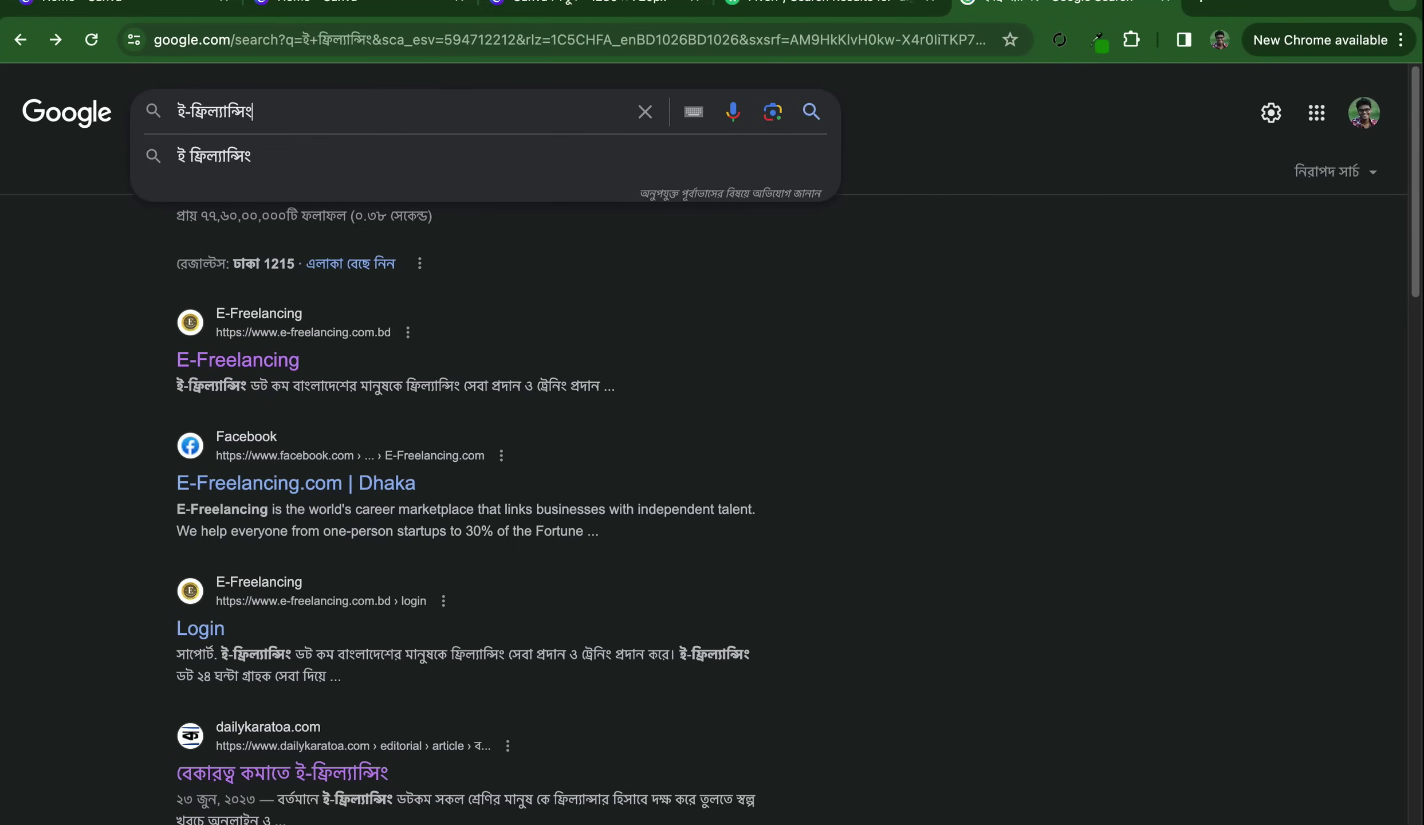
pyautogui.write(' d')
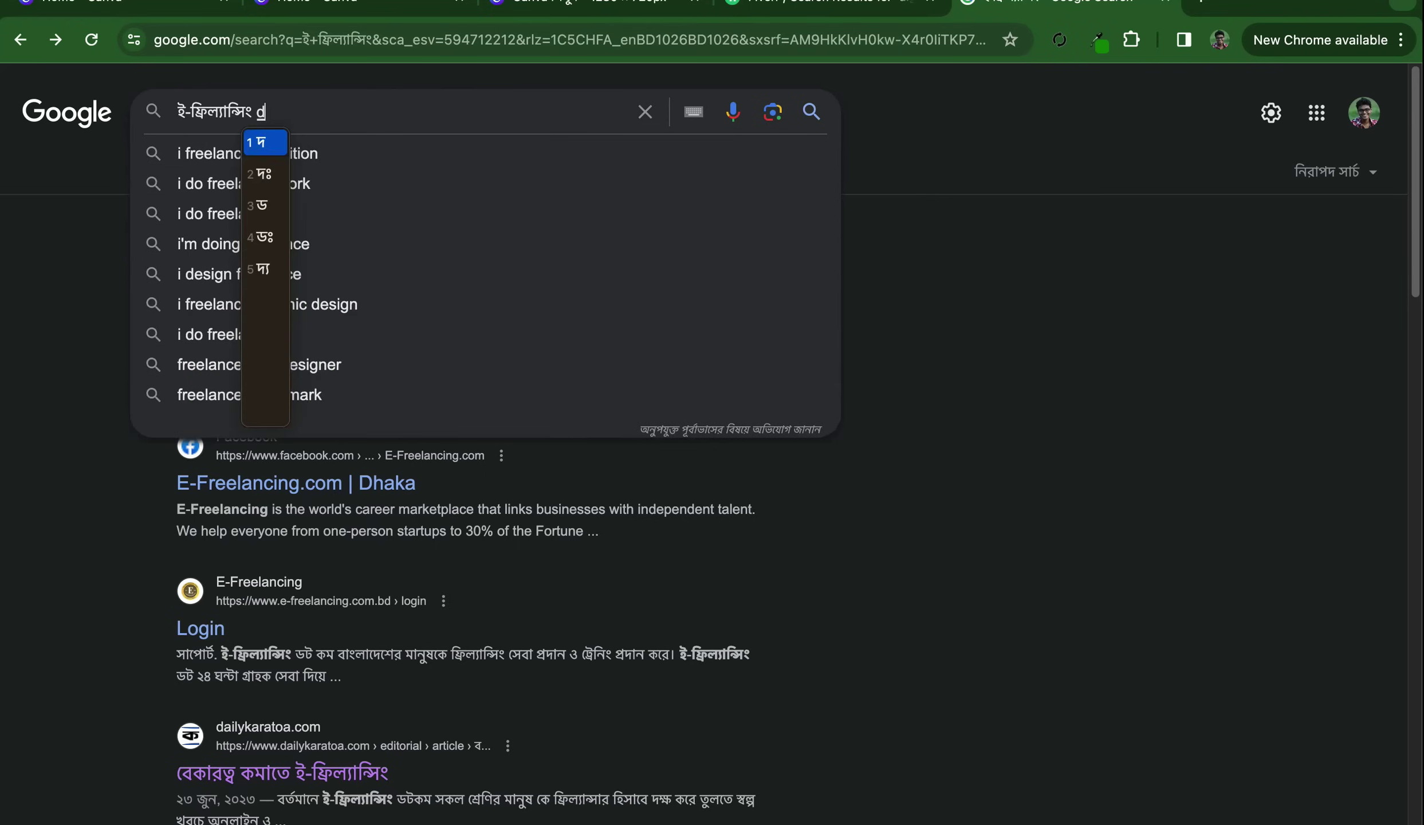
pyautogui.write('tkom')
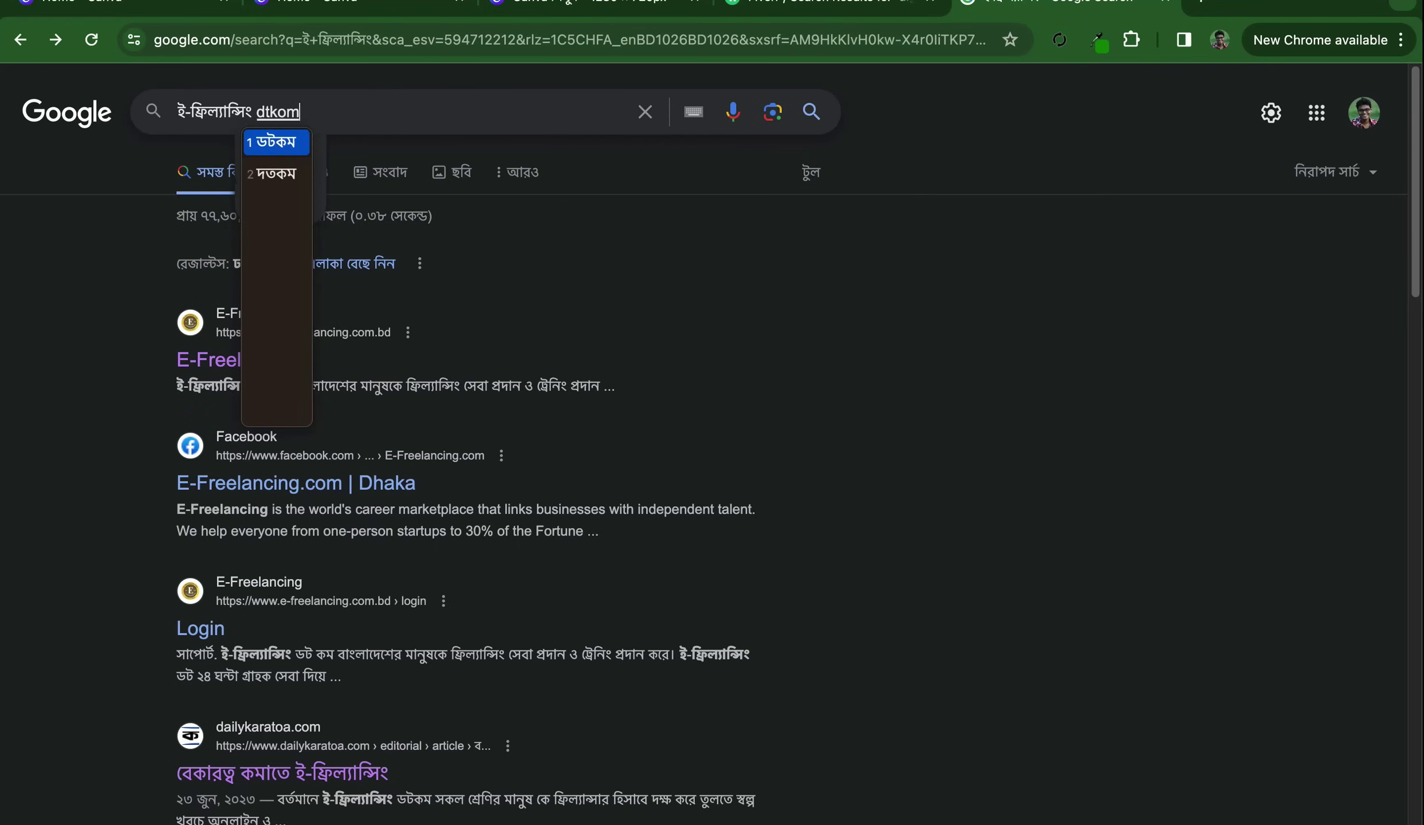
pyautogui.press('Return')
pyautogui.press('Return')
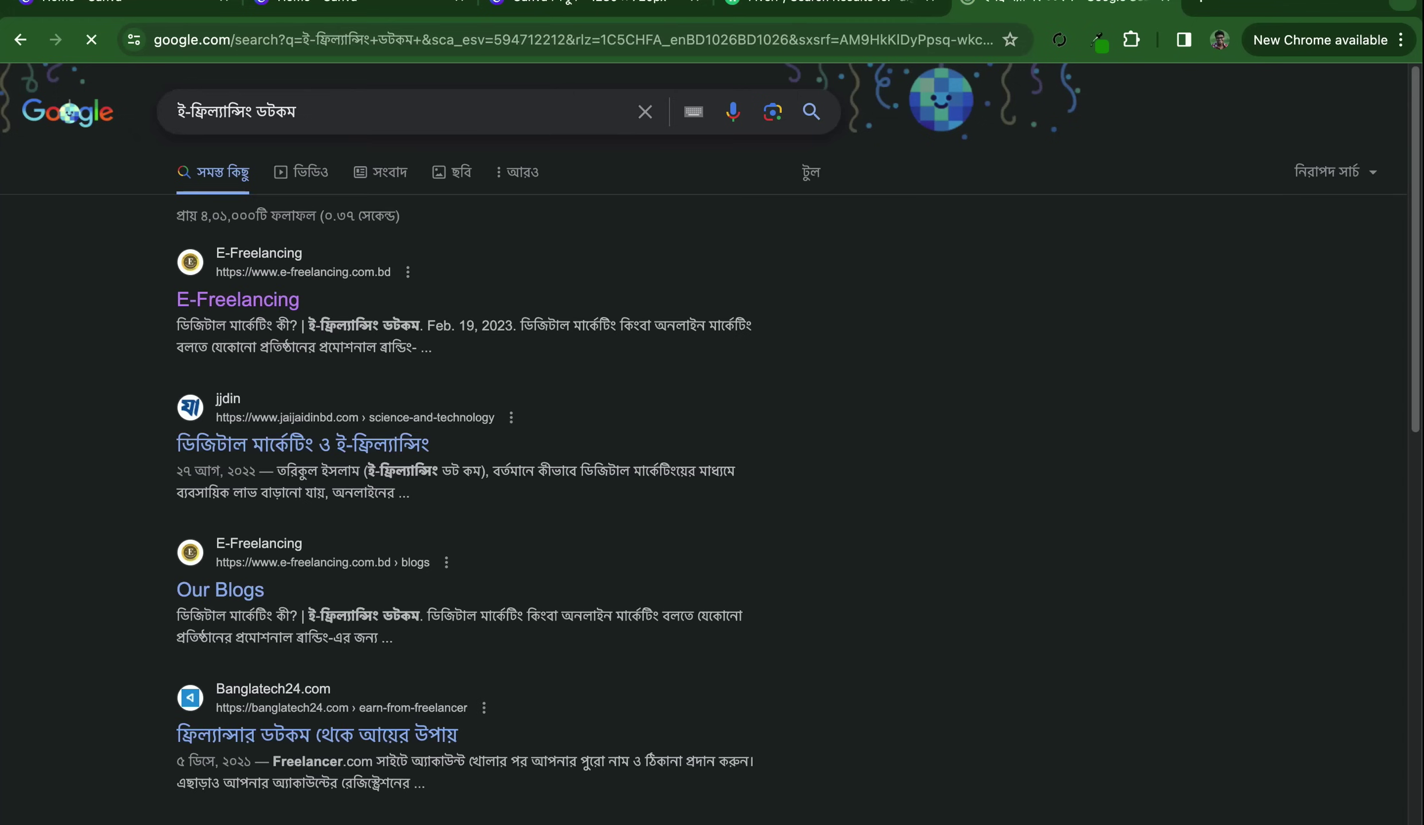
pyautogui.scroll(-10, 710, 458)
pyautogui.scroll(-5, 710, 458)
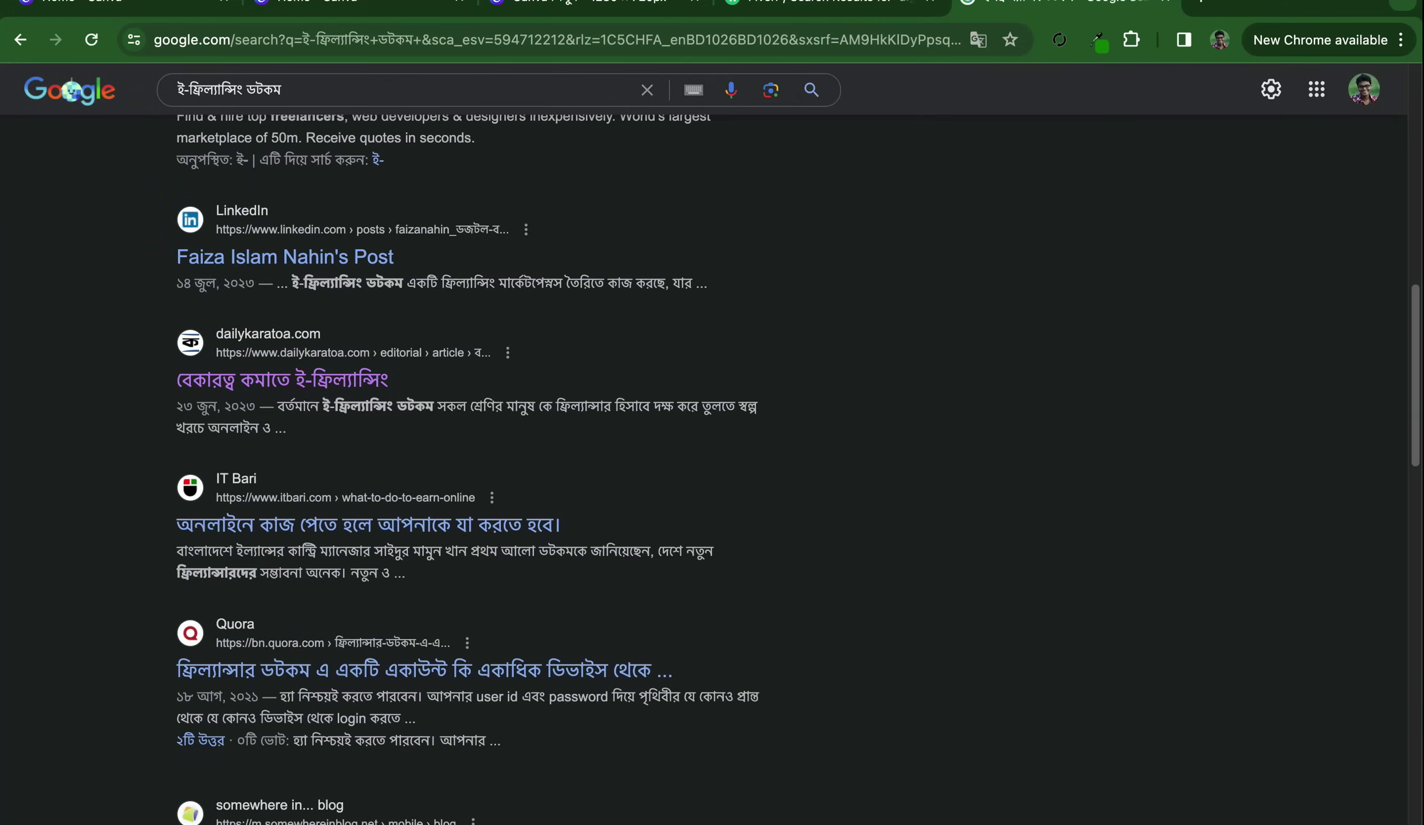
pyautogui.scroll(-1, 710, 458)
pyautogui.scroll(-3, 468, 469)
pyautogui.scroll(15, 468, 469)
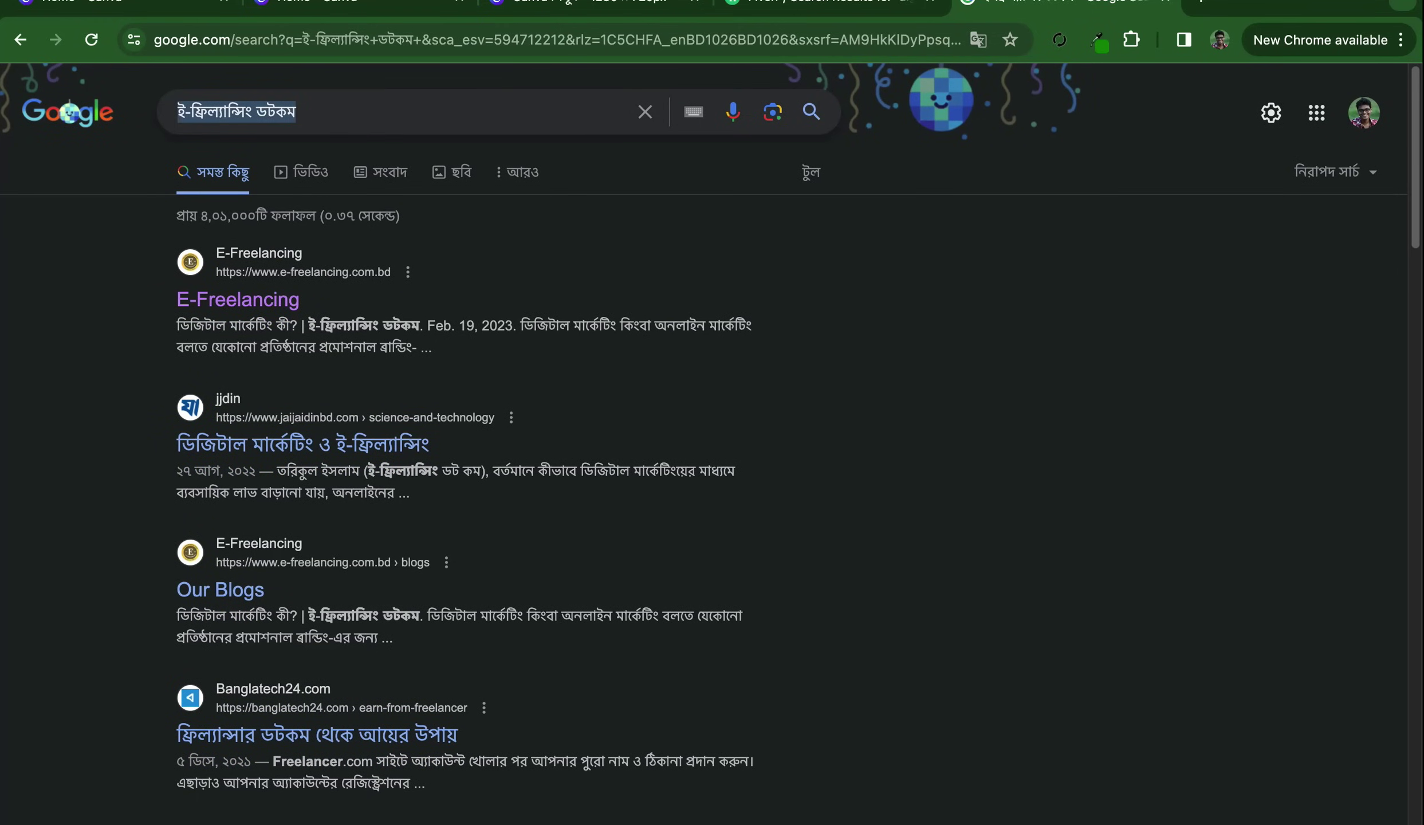
pyautogui.press('super+3')
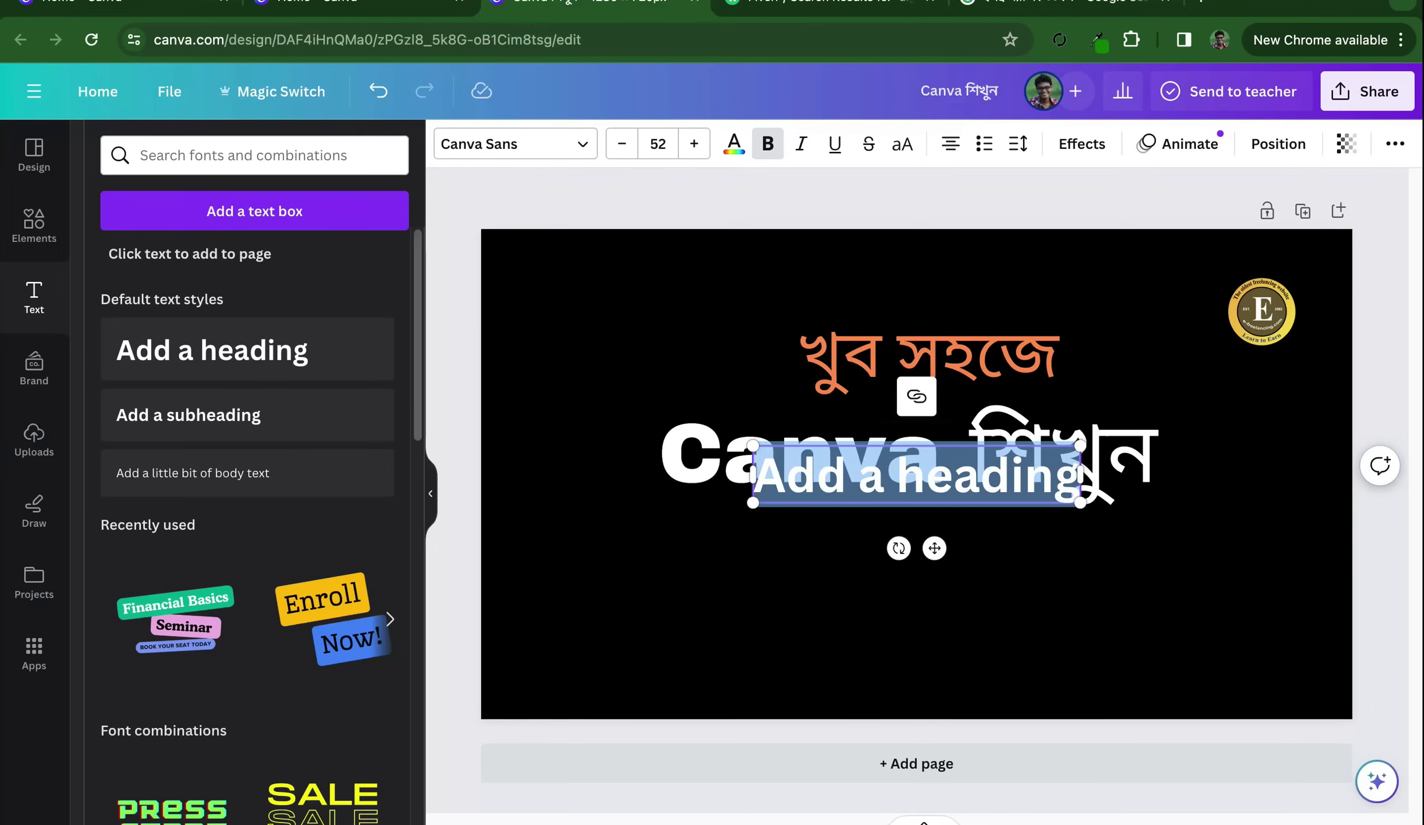
# Paste ই-ফ্রিল্যান্সিং ডটকম as a centred line below Canva শিখুন, ending it with মে
pyautogui.write('ই-ফ্রিল্যান্সিং ডটকম')
pyautogui.moveTo(916, 475); pyautogui.dragTo(897, 540)
pyautogui.moveTo(1087, 542)
pyautogui.mouseDown()
pyautogui.moveTo(857, 550)
pyautogui.moveTo(986, 573)
pyautogui.moveTo(875, 640)
pyautogui.moveTo(1120, 659)
pyautogui.mouseUp()
pyautogui.click(1031, 641)
pyautogui.moveTo(915, 541); pyautogui.dragTo(917, 545)
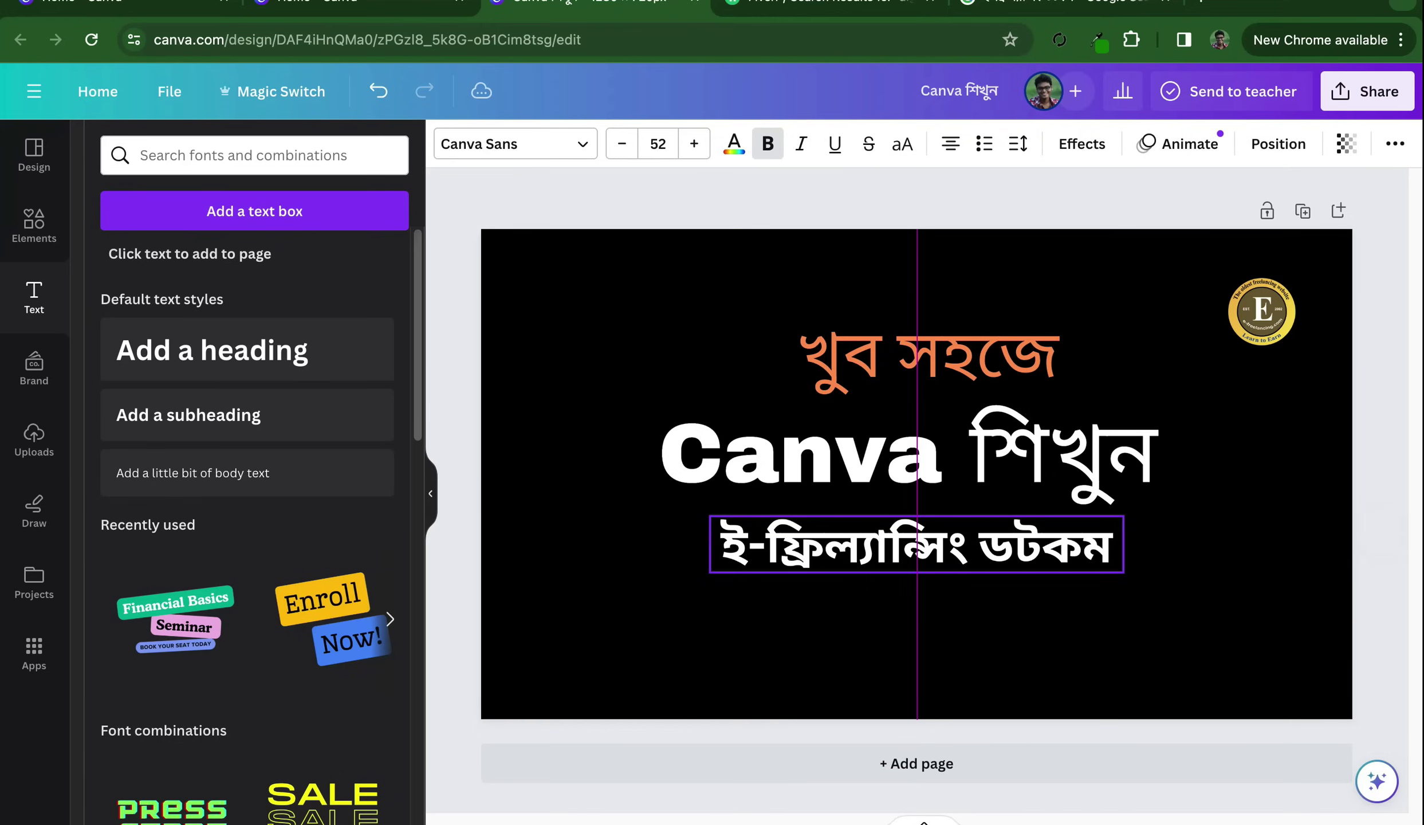
pyautogui.click(916, 659)
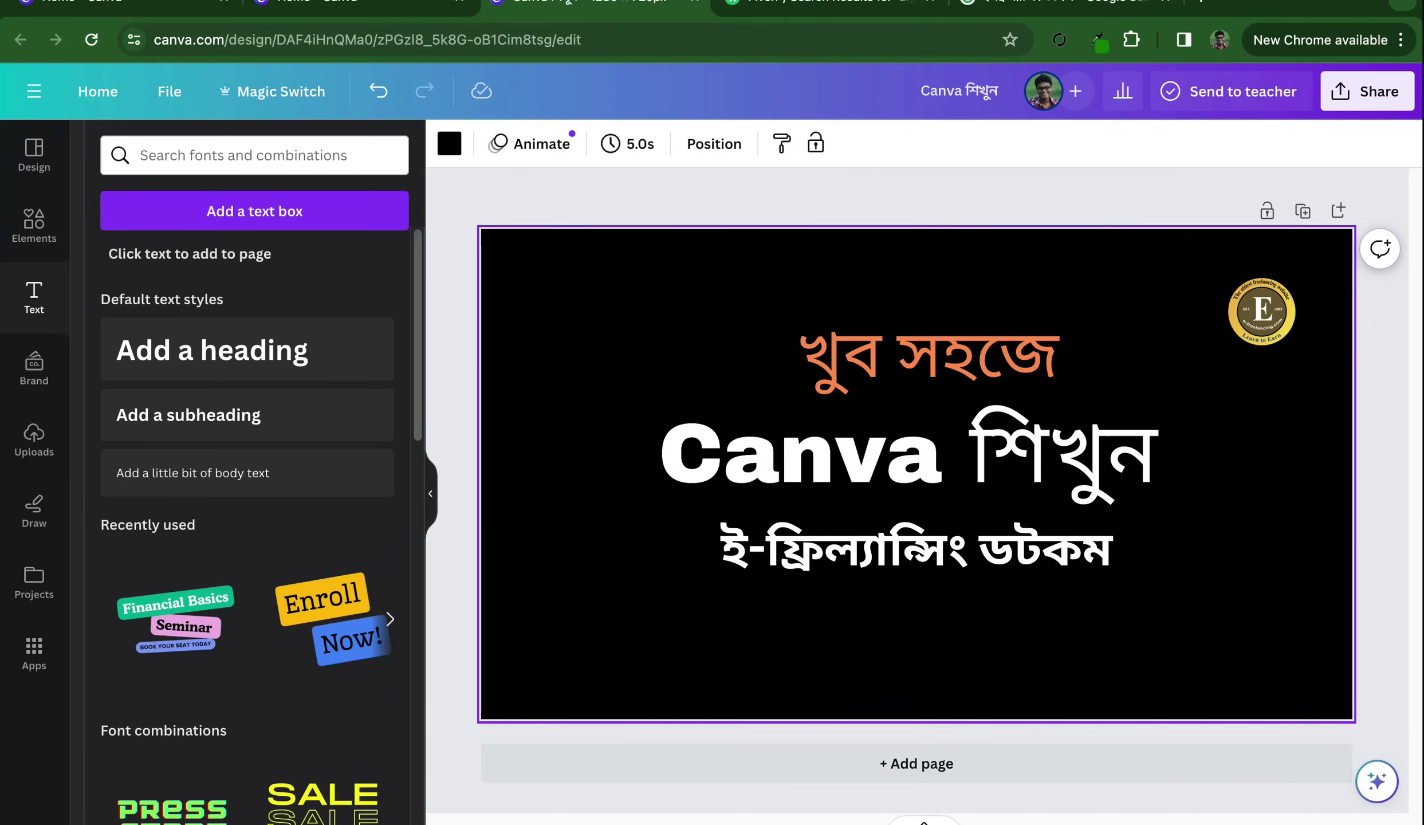
pyautogui.click(1081, 547)
pyautogui.press('BackSpace')
pyautogui.write('মে')
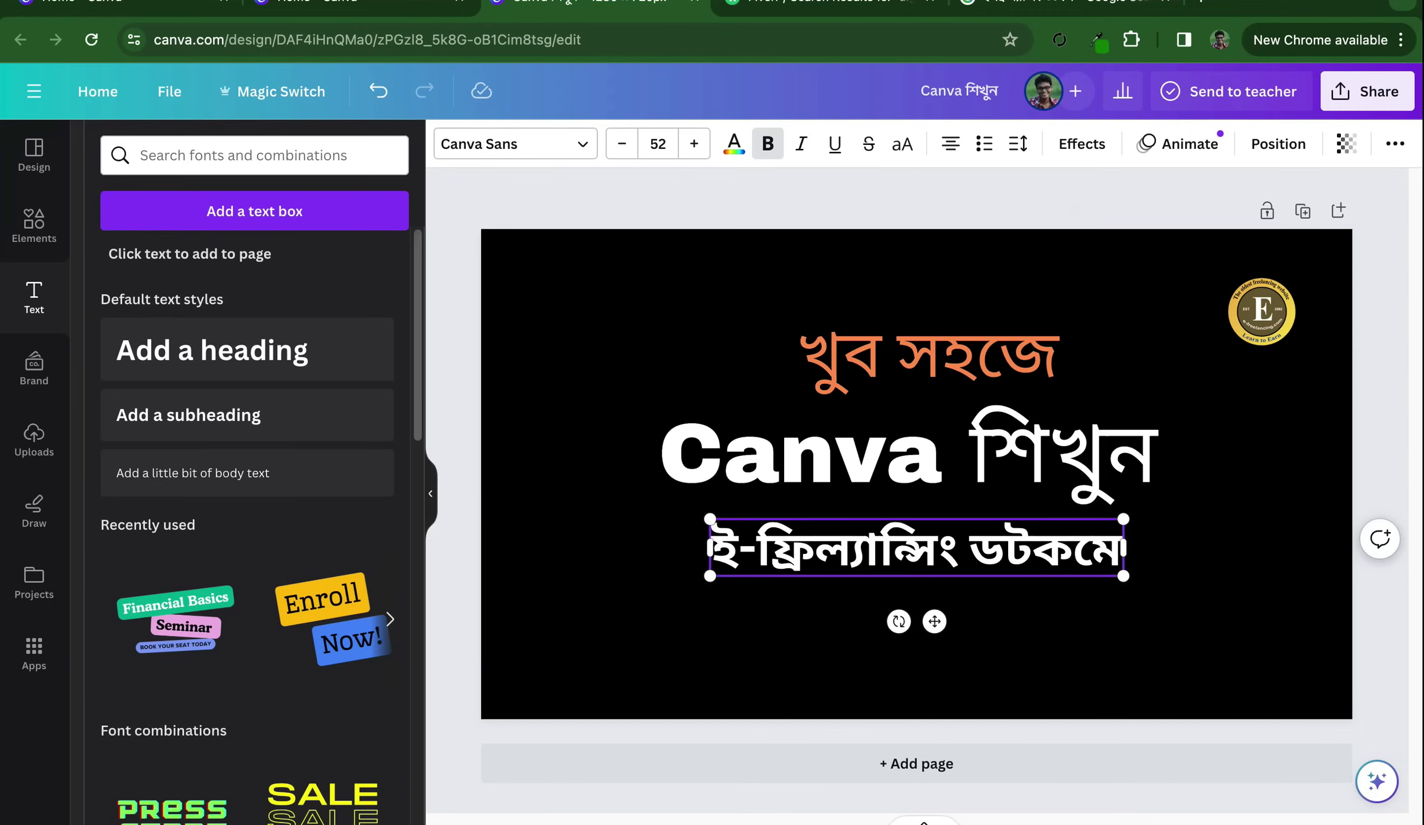
# Colour the ই-ফ্রিল্যান্সিং ডটকমে line lime green
pyautogui.click(916, 659)
pyautogui.click(1032, 547)
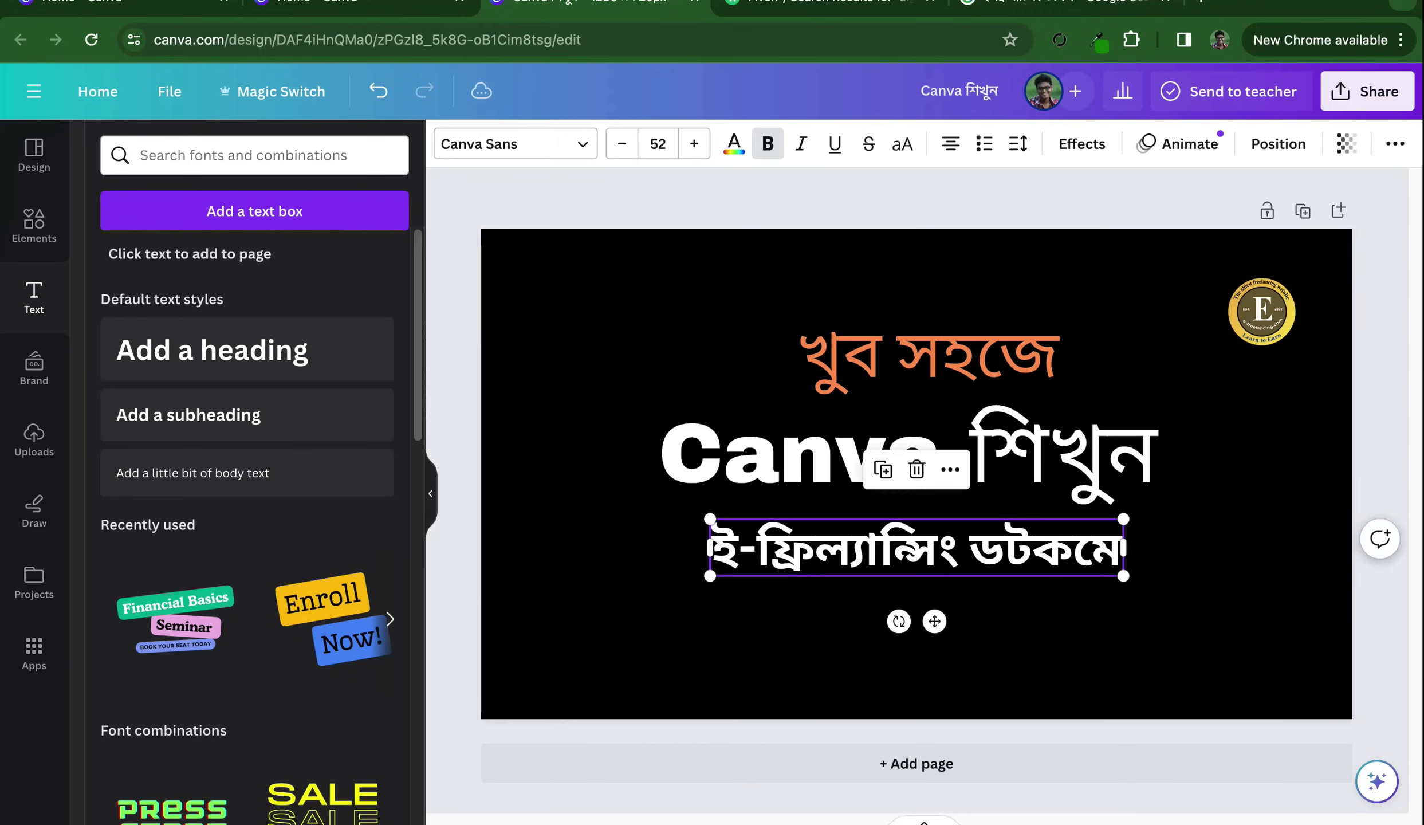
pyautogui.hotkey('ctrl', 'a')
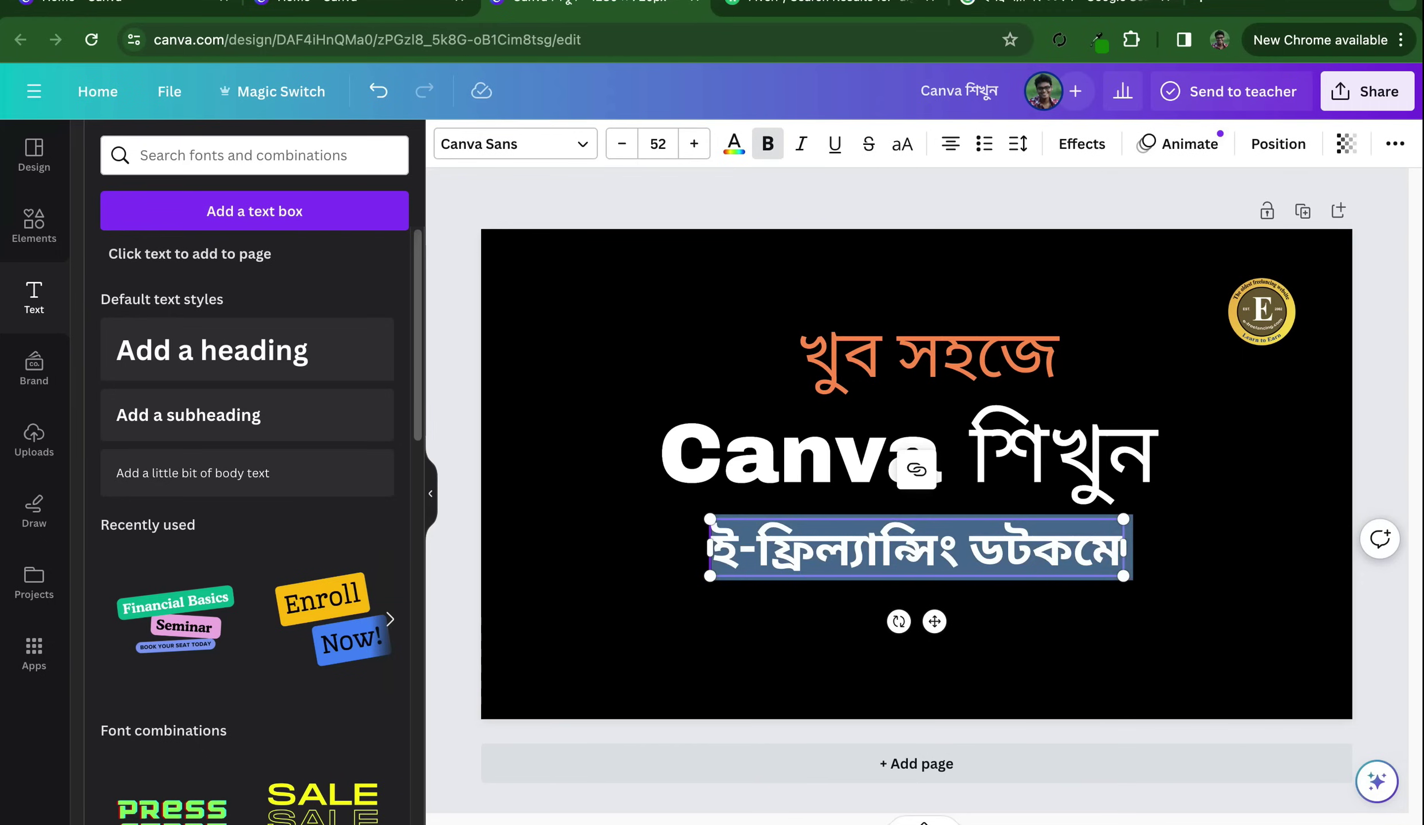
pyautogui.click(733, 146)
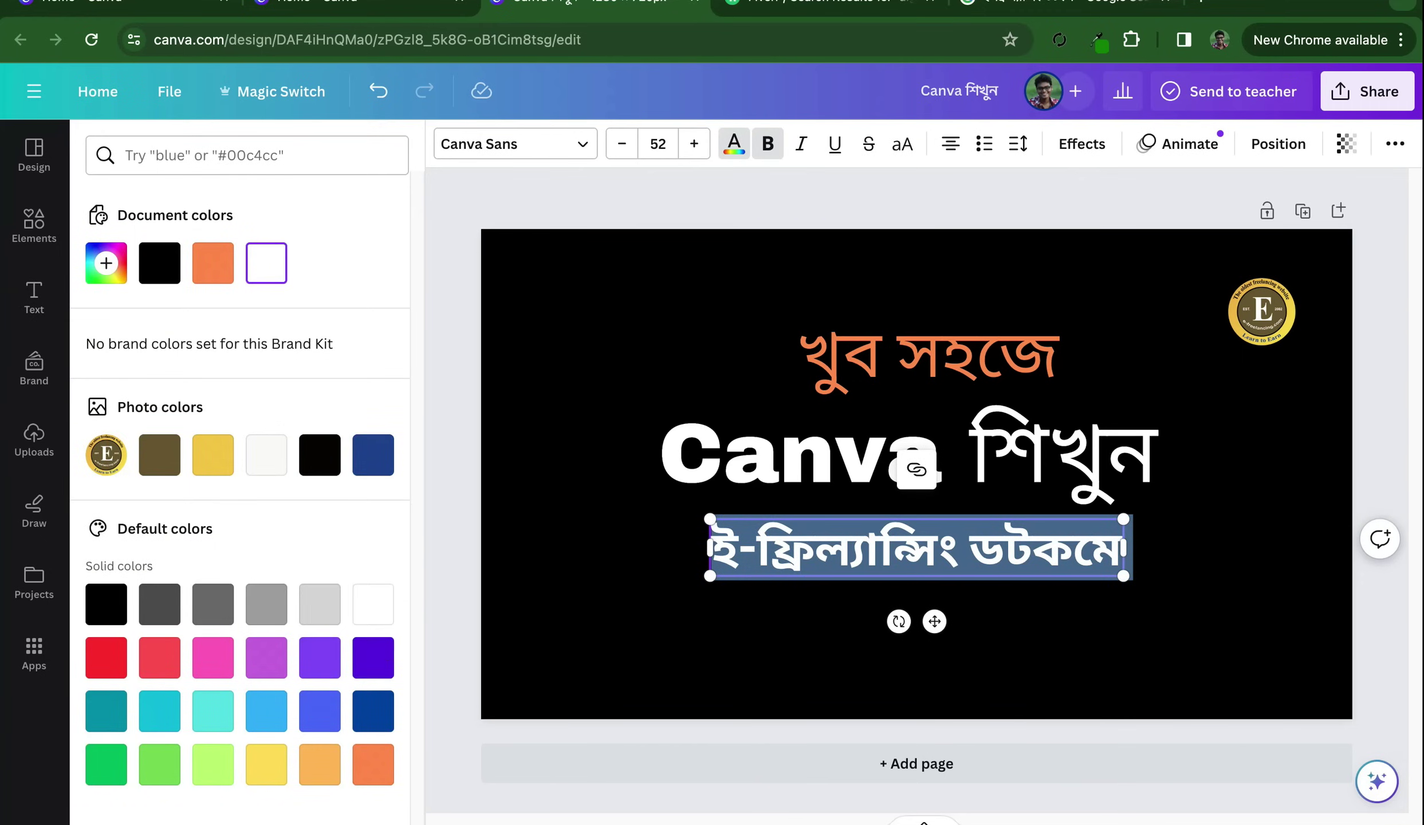
pyautogui.click(373, 710)
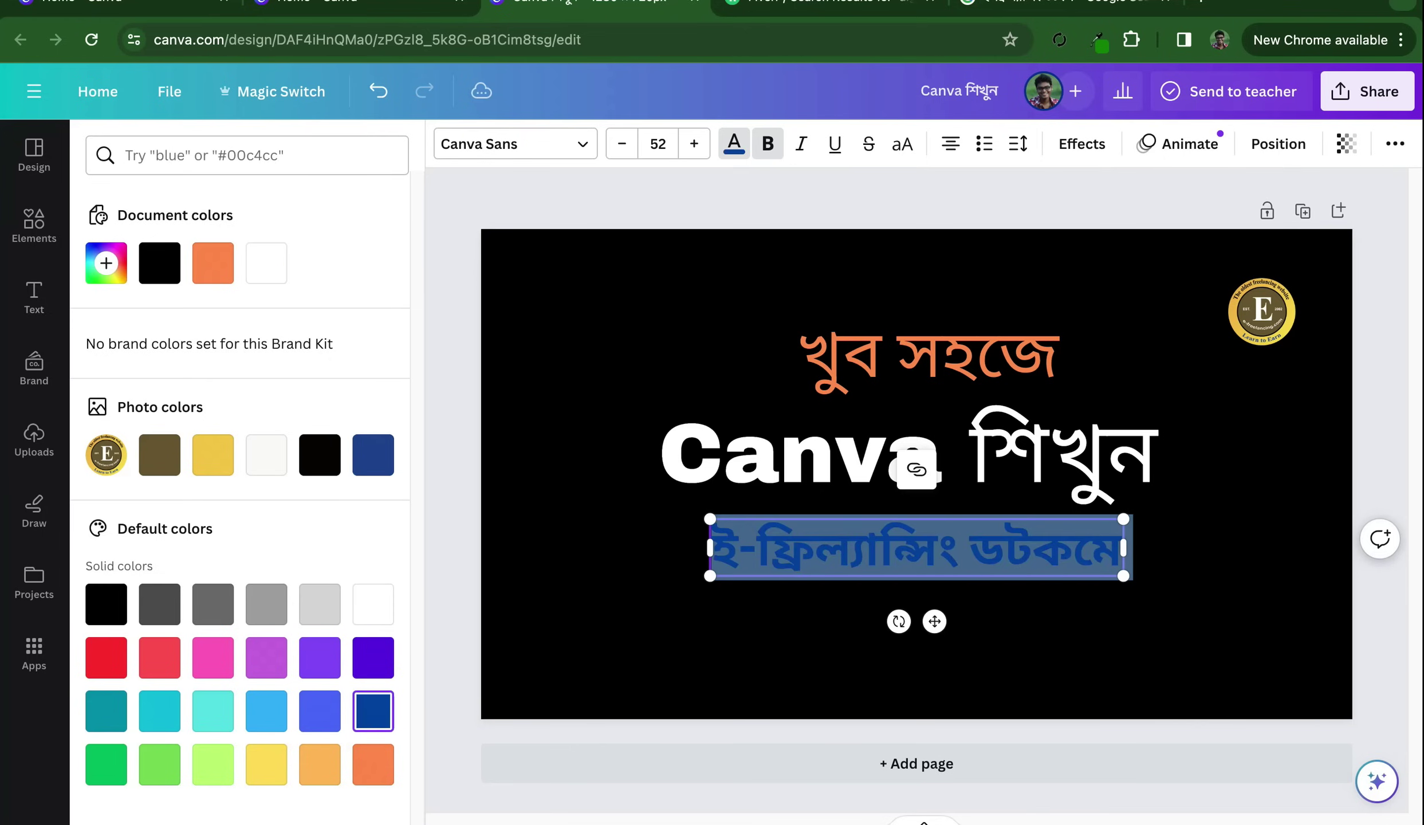
pyautogui.click(106, 711)
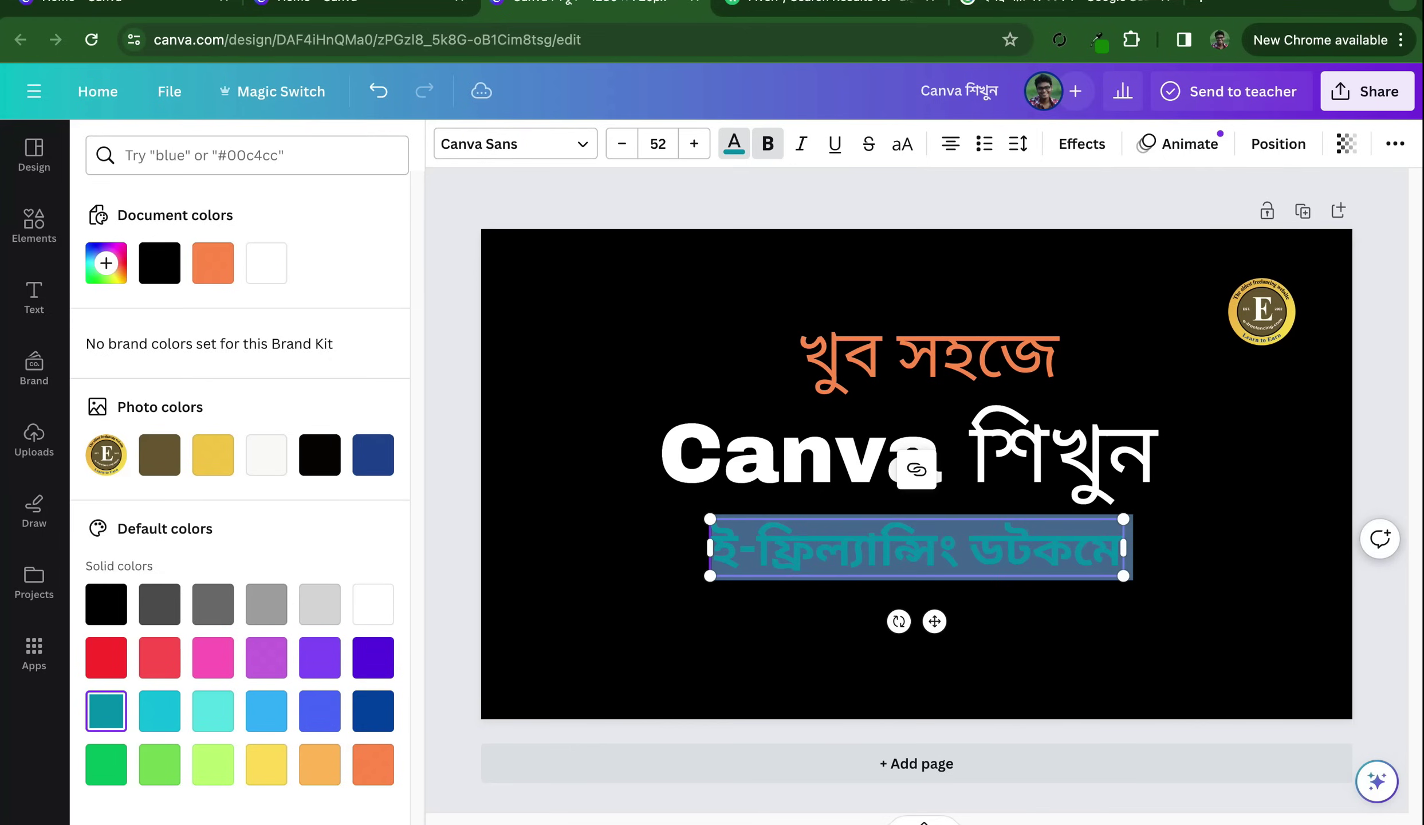
pyautogui.click(213, 764)
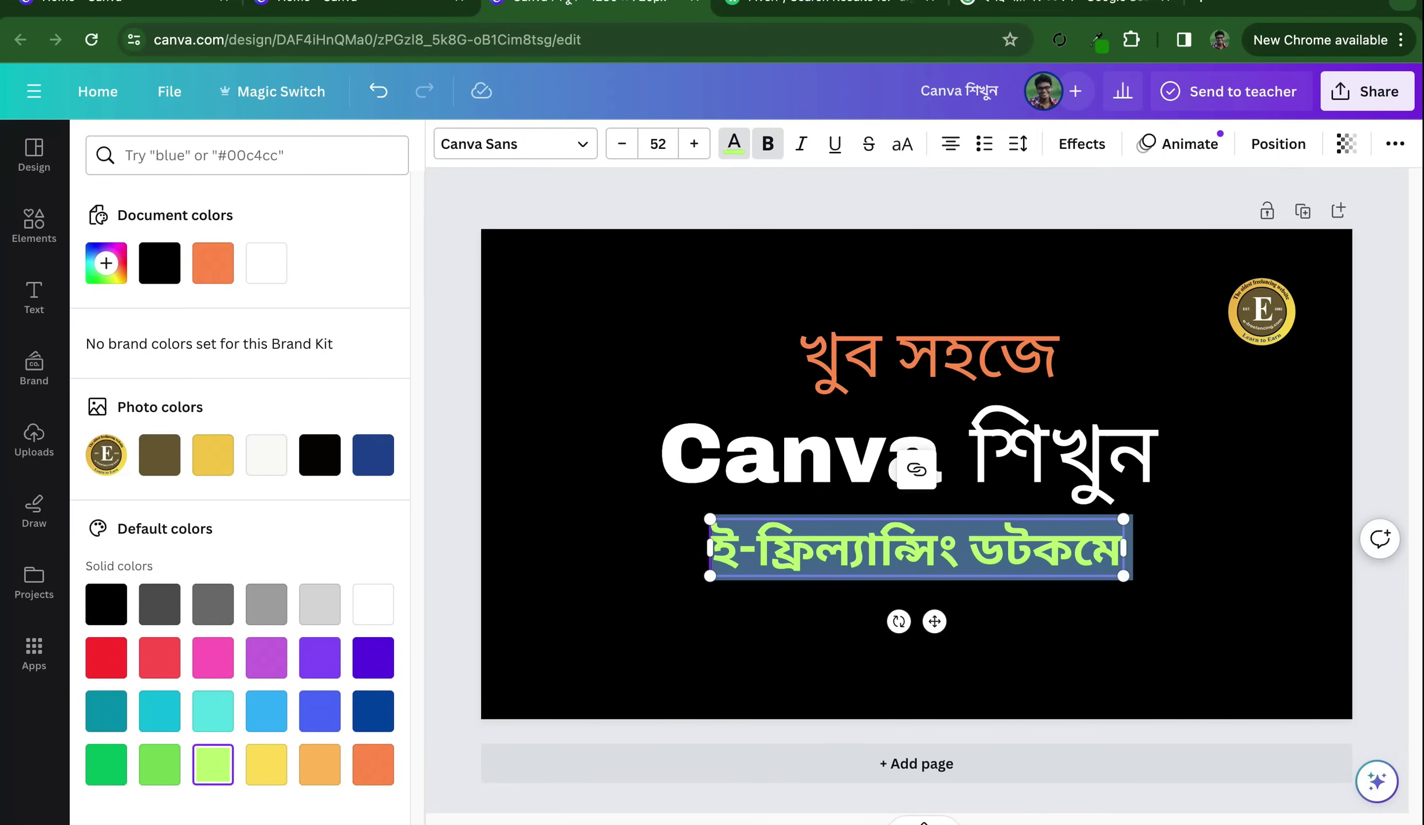
pyautogui.press('Escape')
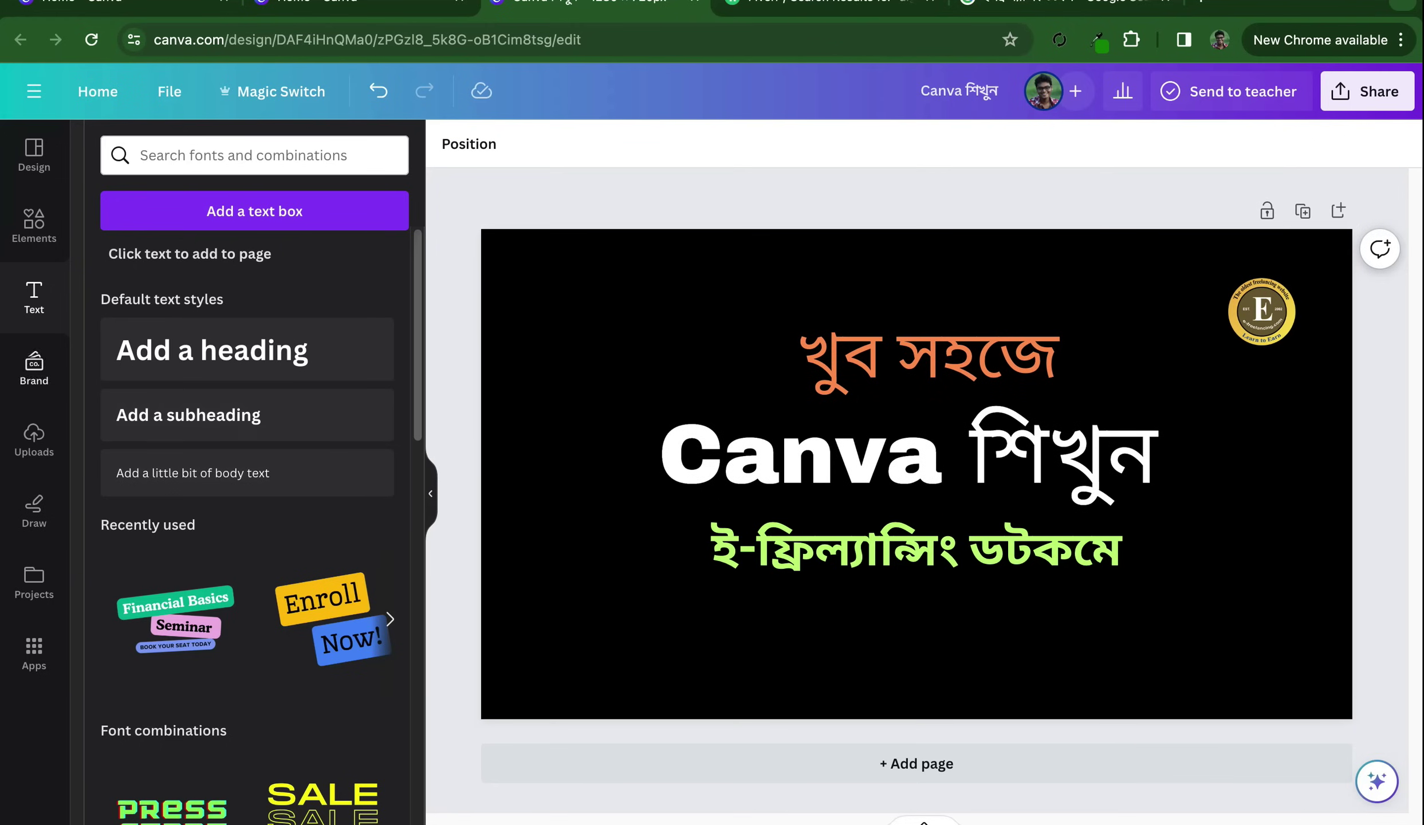
# Add a square shape, flatten it into a rectangle, and place it below the text lines
pyautogui.click(34, 223)
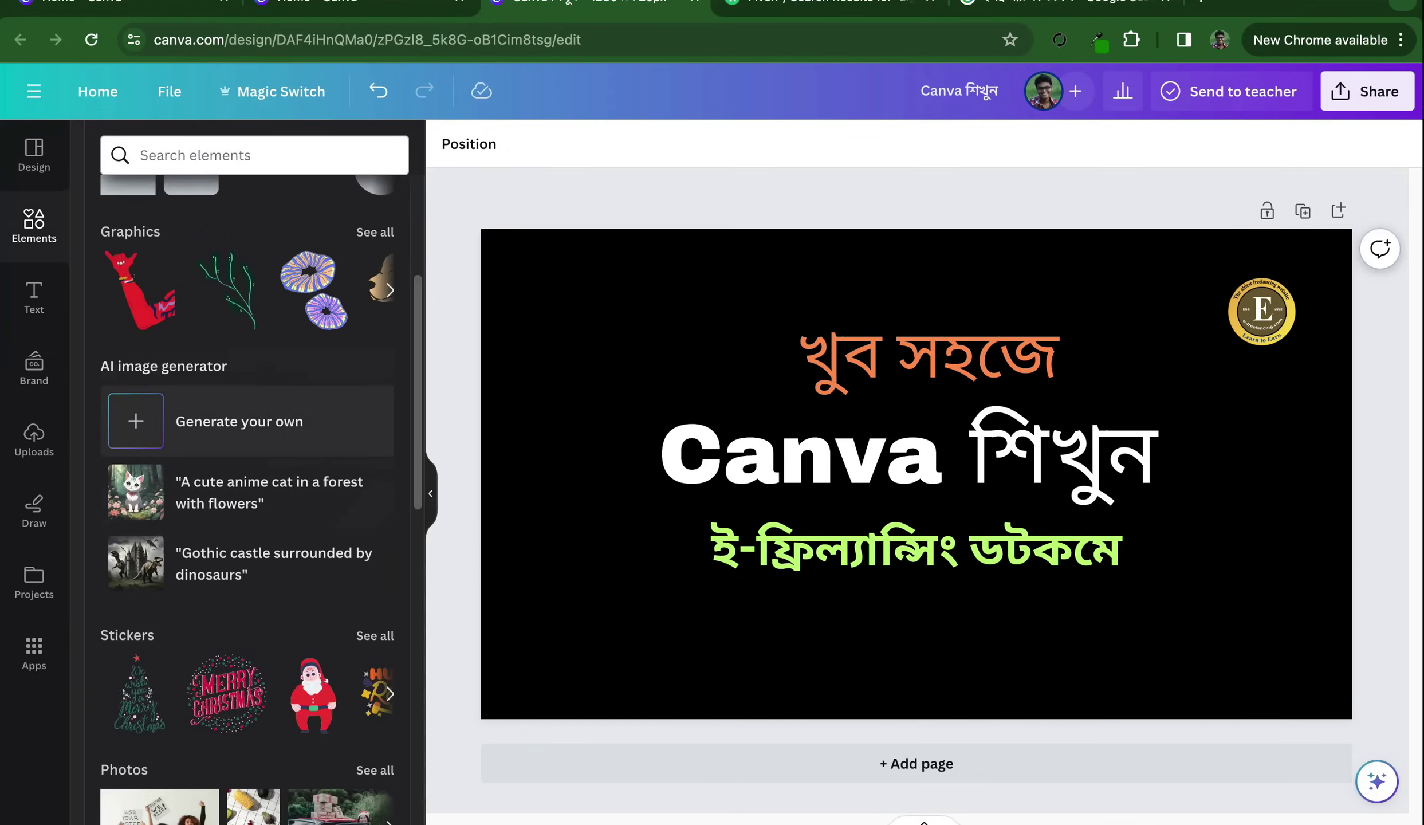
pyautogui.scroll(3, 166, 217)
pyautogui.click(127, 335)
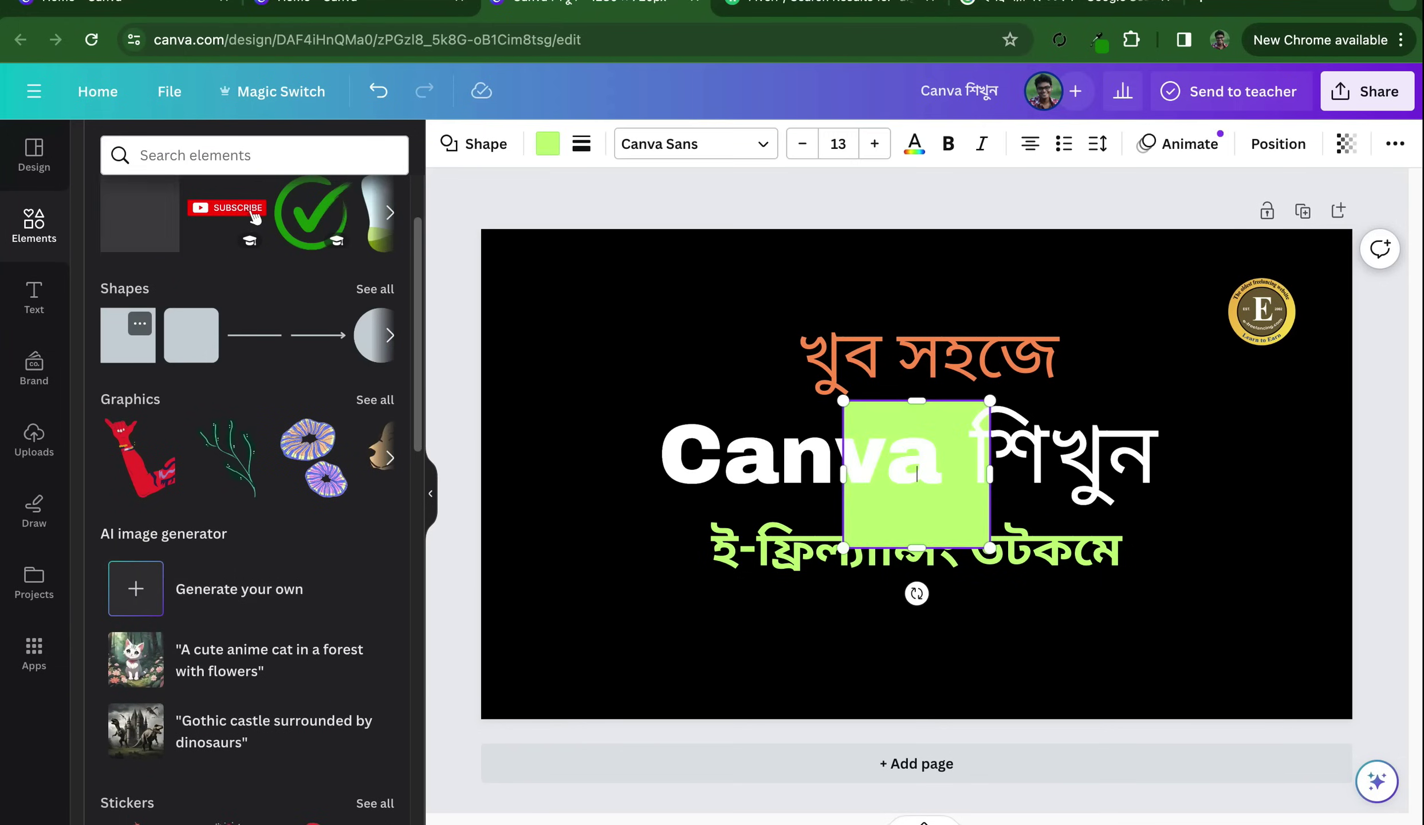
pyautogui.moveTo(916, 400); pyautogui.dragTo(917, 482)
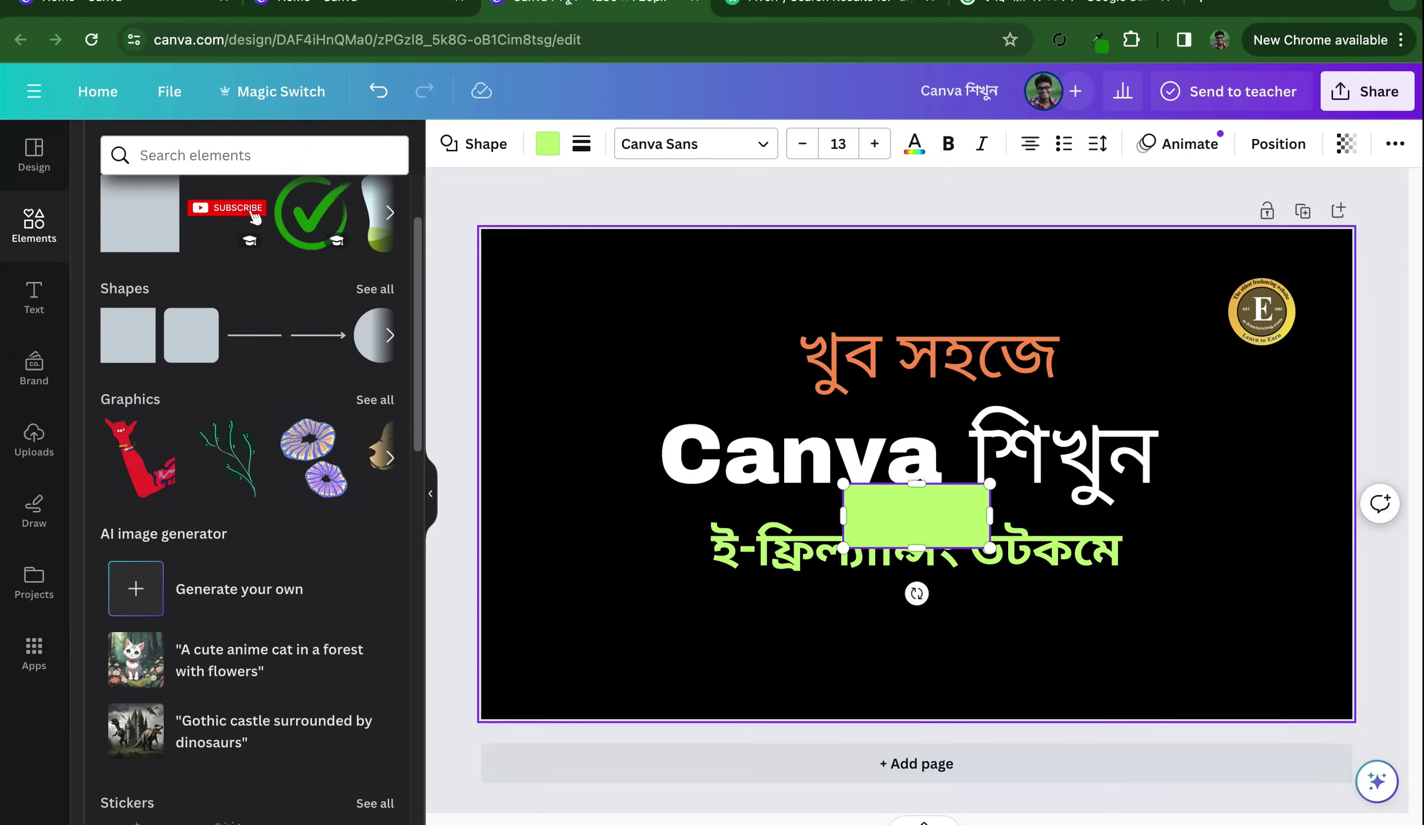
pyautogui.press('Escape')
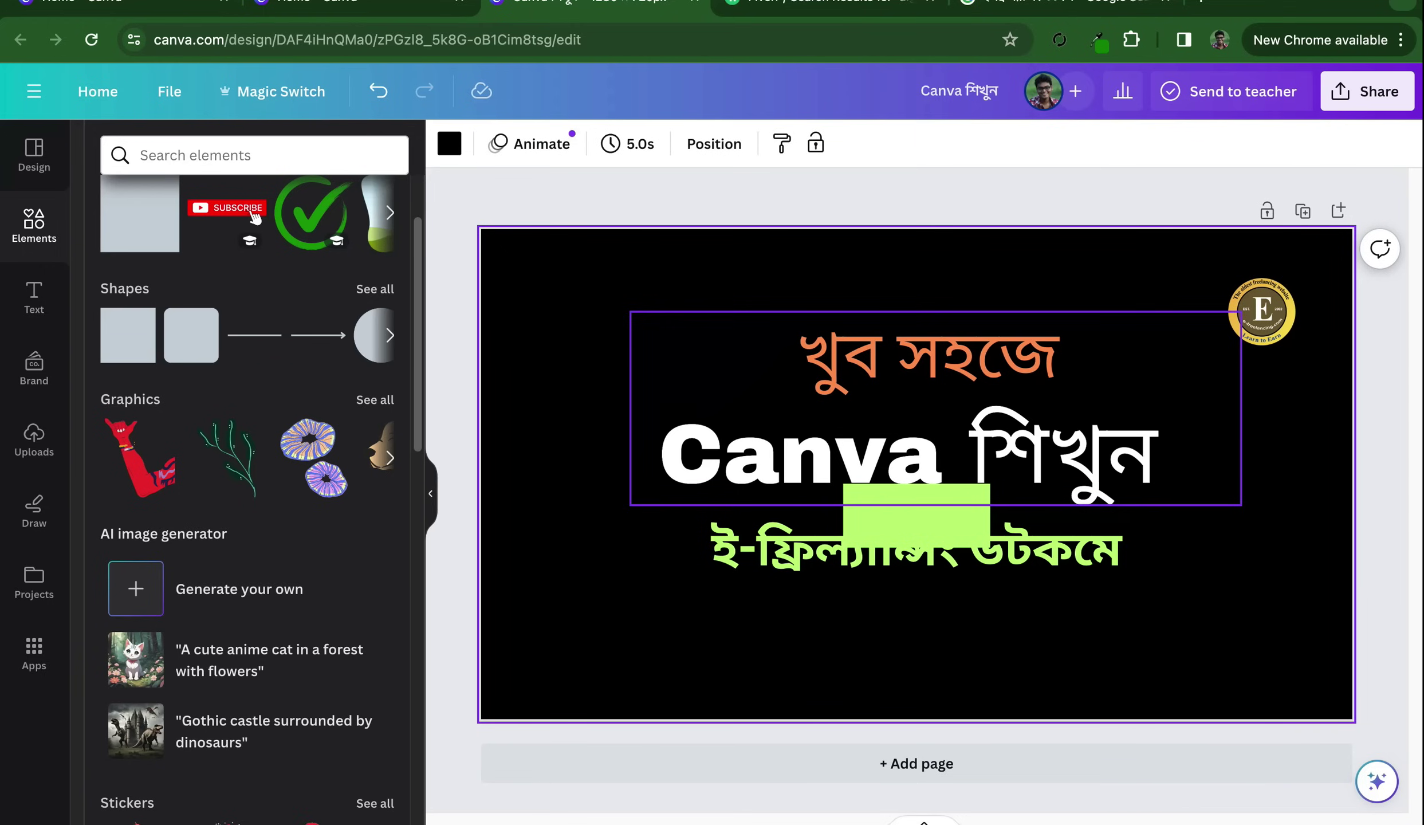
pyautogui.moveTo(916, 550); pyautogui.dragTo(916, 579)
pyautogui.click(917, 516)
pyautogui.moveTo(916, 515); pyautogui.dragTo(748, 679)
pyautogui.moveTo(916, 579); pyautogui.dragTo(917, 544)
# Stretch the rectangle across the full page width at the bottom edge and fill it white
pyautogui.click(748, 678)
pyautogui.moveTo(822, 678); pyautogui.dragTo(1352, 678)
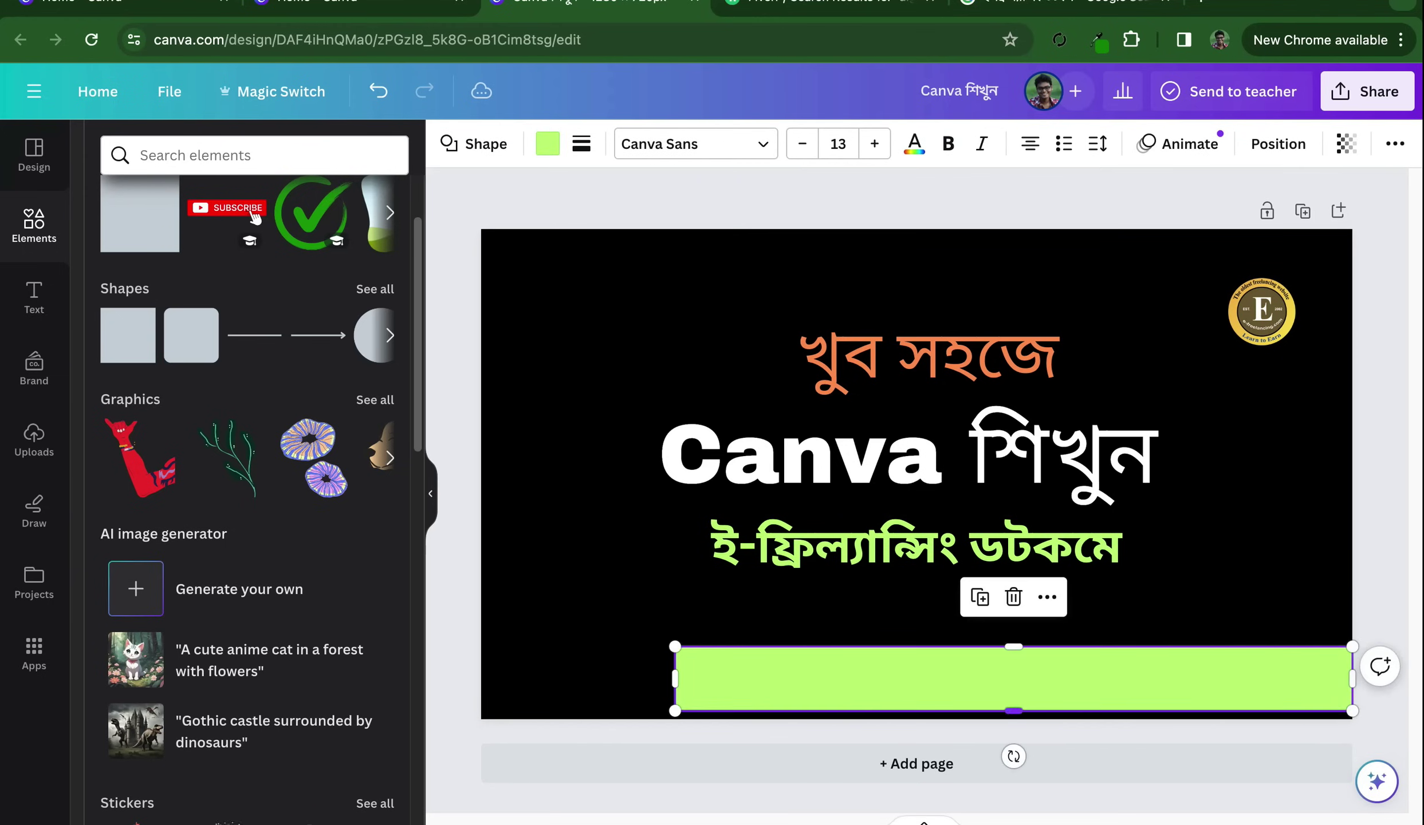
pyautogui.moveTo(674, 678); pyautogui.dragTo(448, 678)
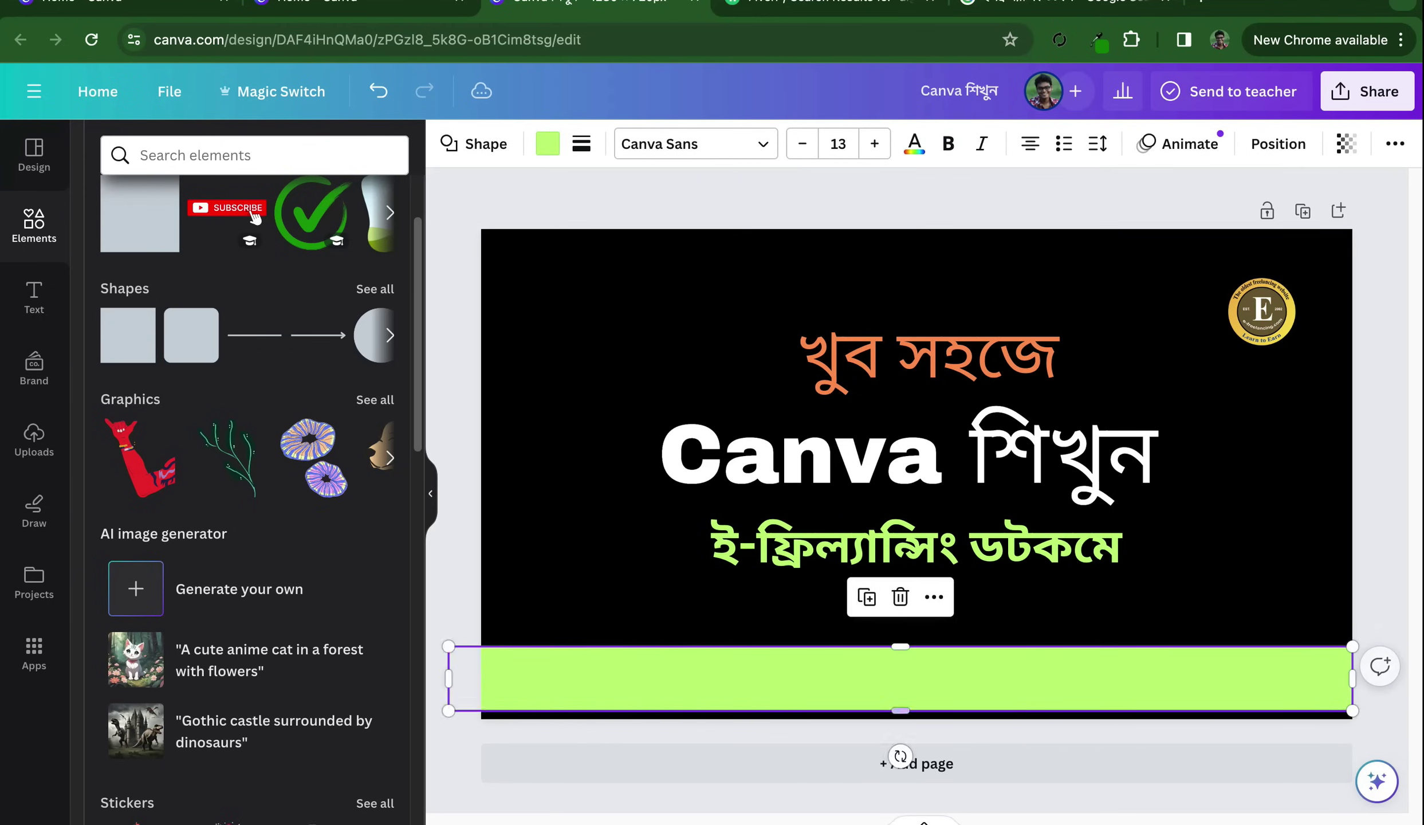
pyautogui.moveTo(900, 679); pyautogui.dragTo(901, 695)
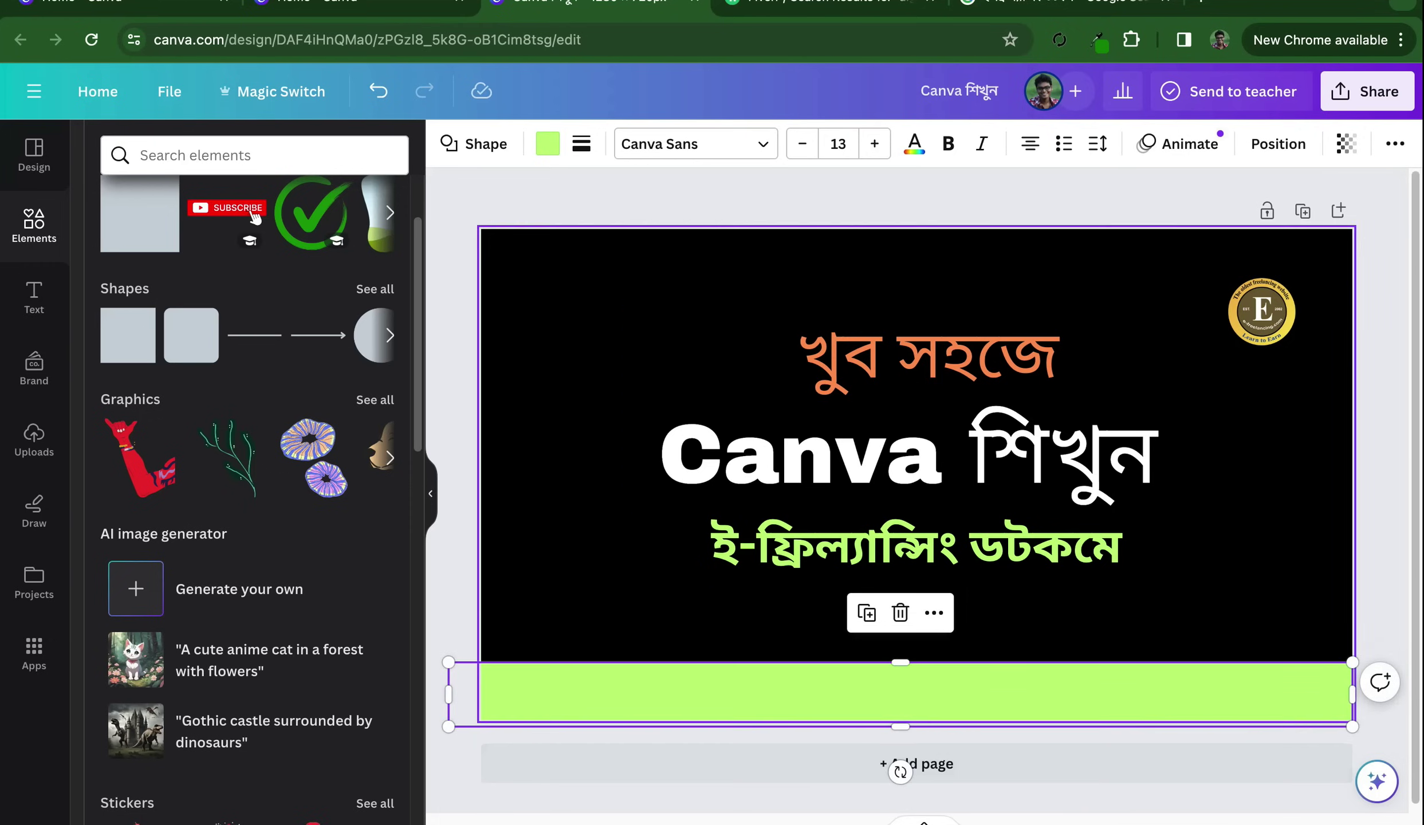
pyautogui.click(547, 144)
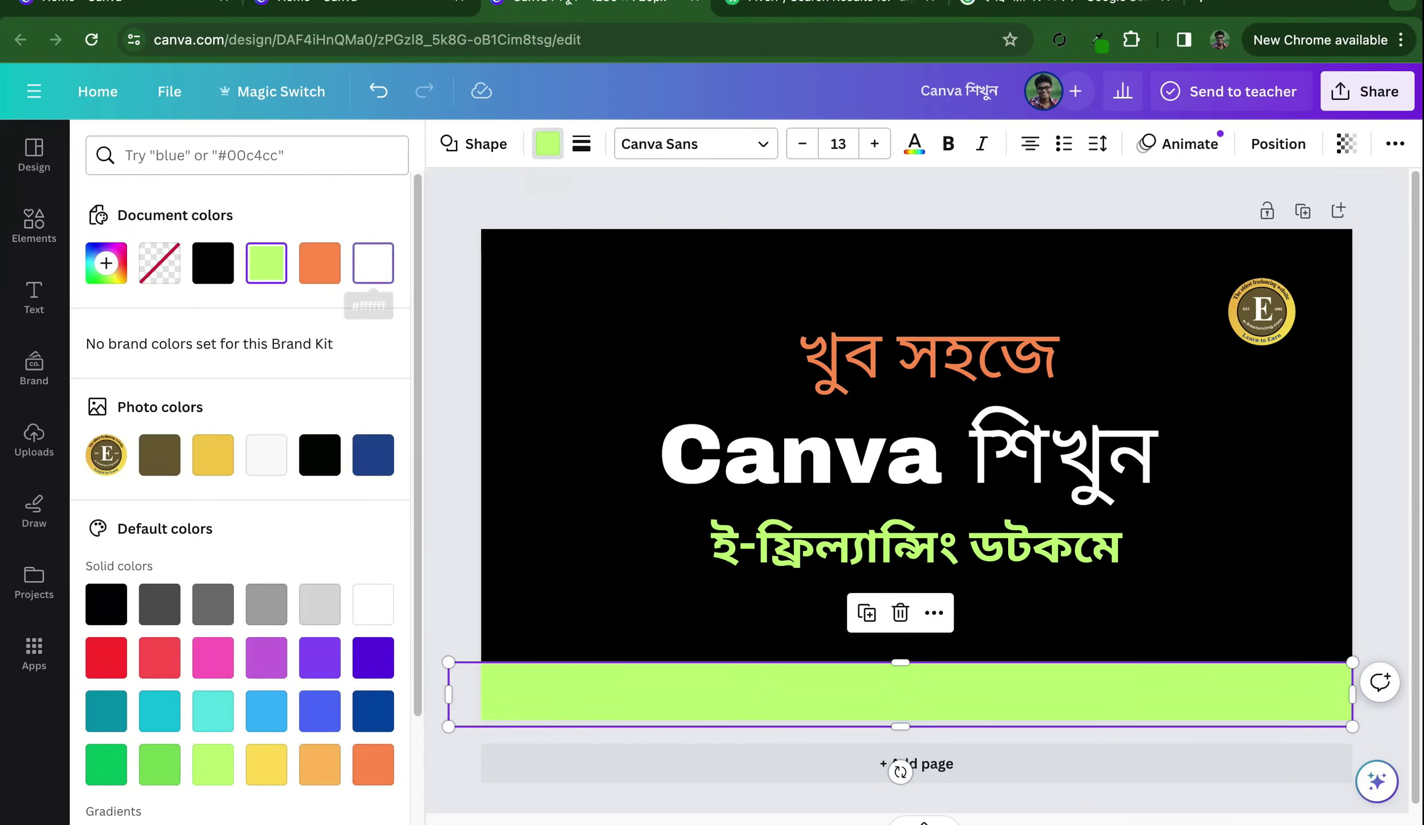
pyautogui.click(373, 263)
pyautogui.press('Escape')
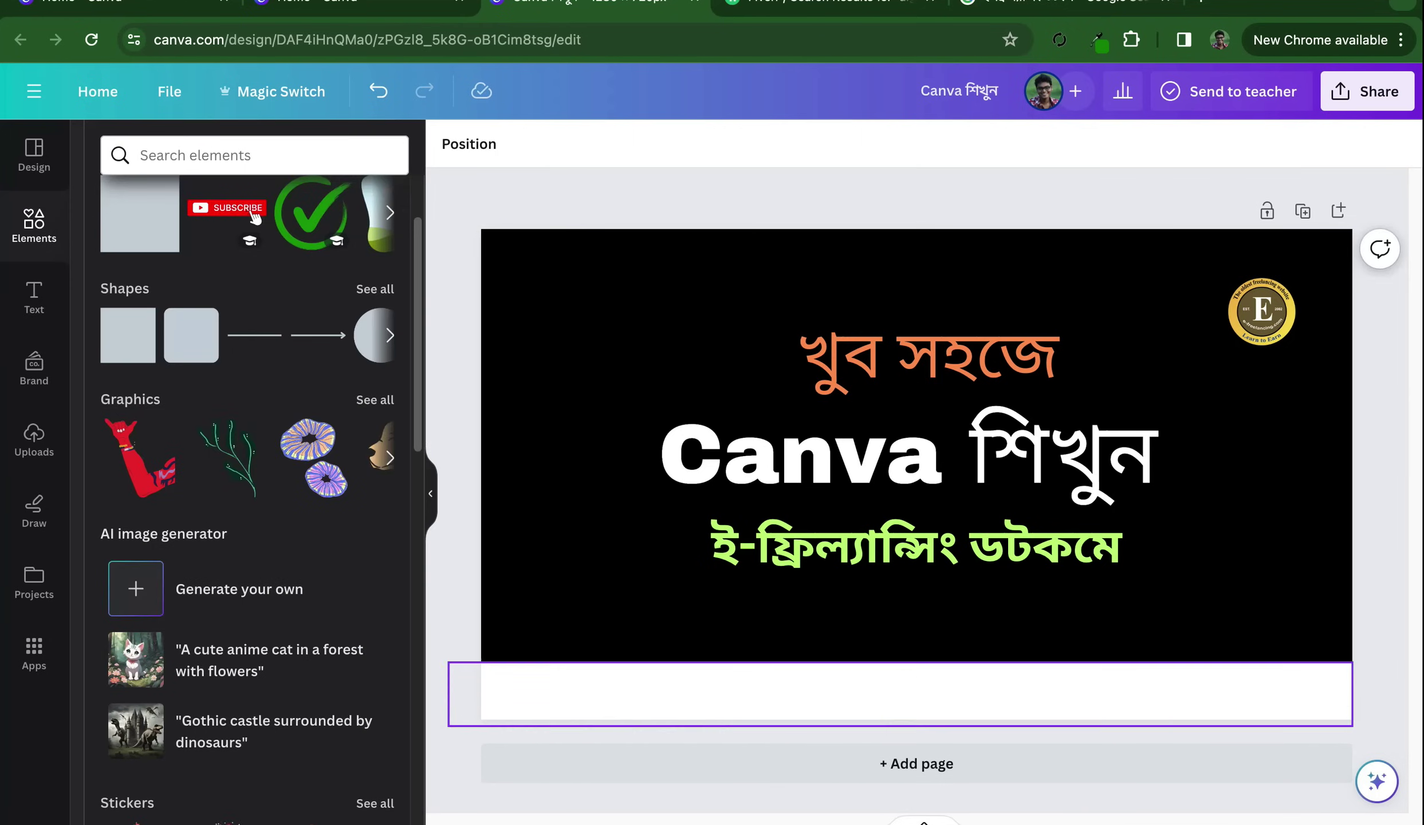
pyautogui.click(34, 295)
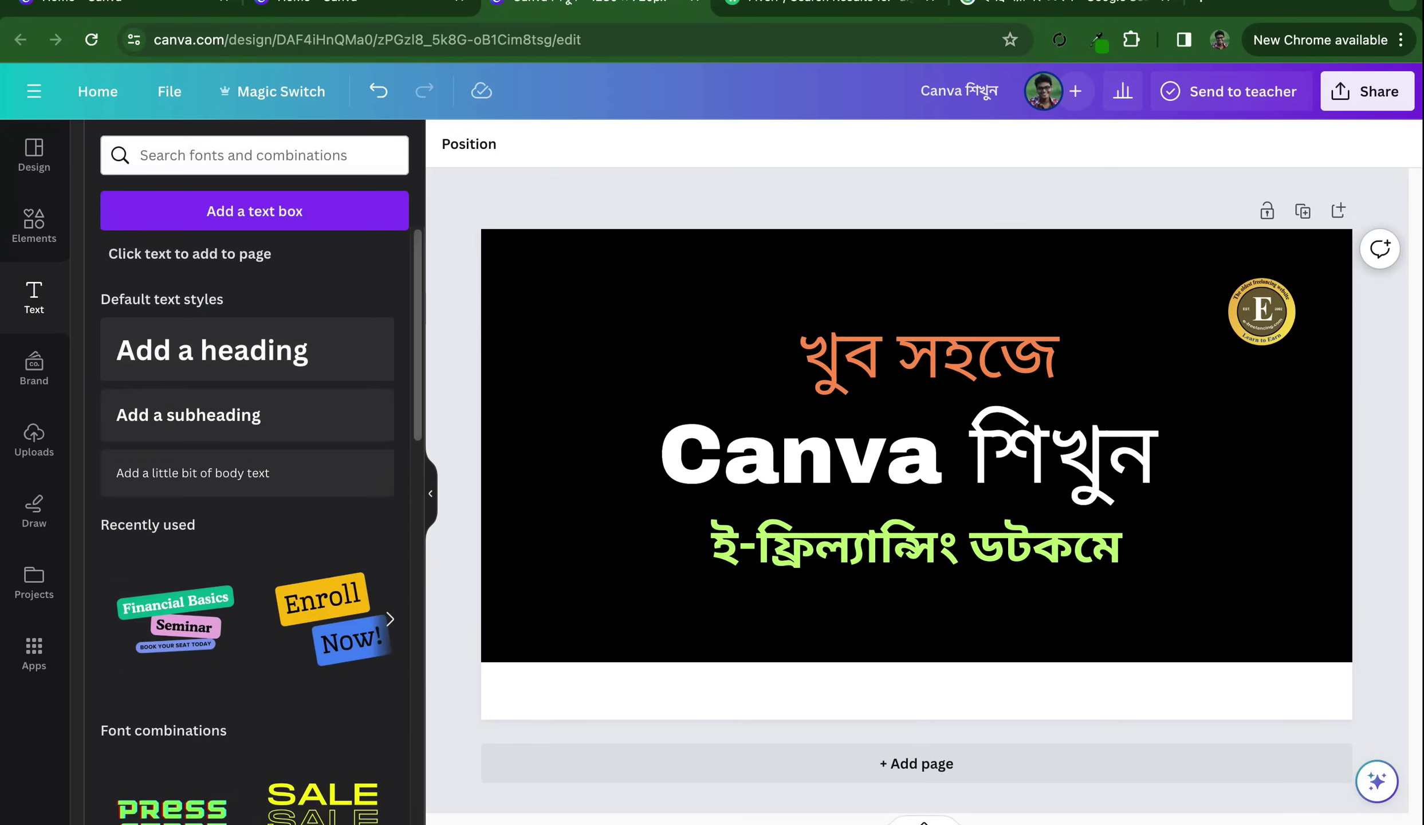
# Add a new heading and replace its placeholder with ৩৫/২ মনিপুরিপাড়া in Bengali
pyautogui.click(212, 350)
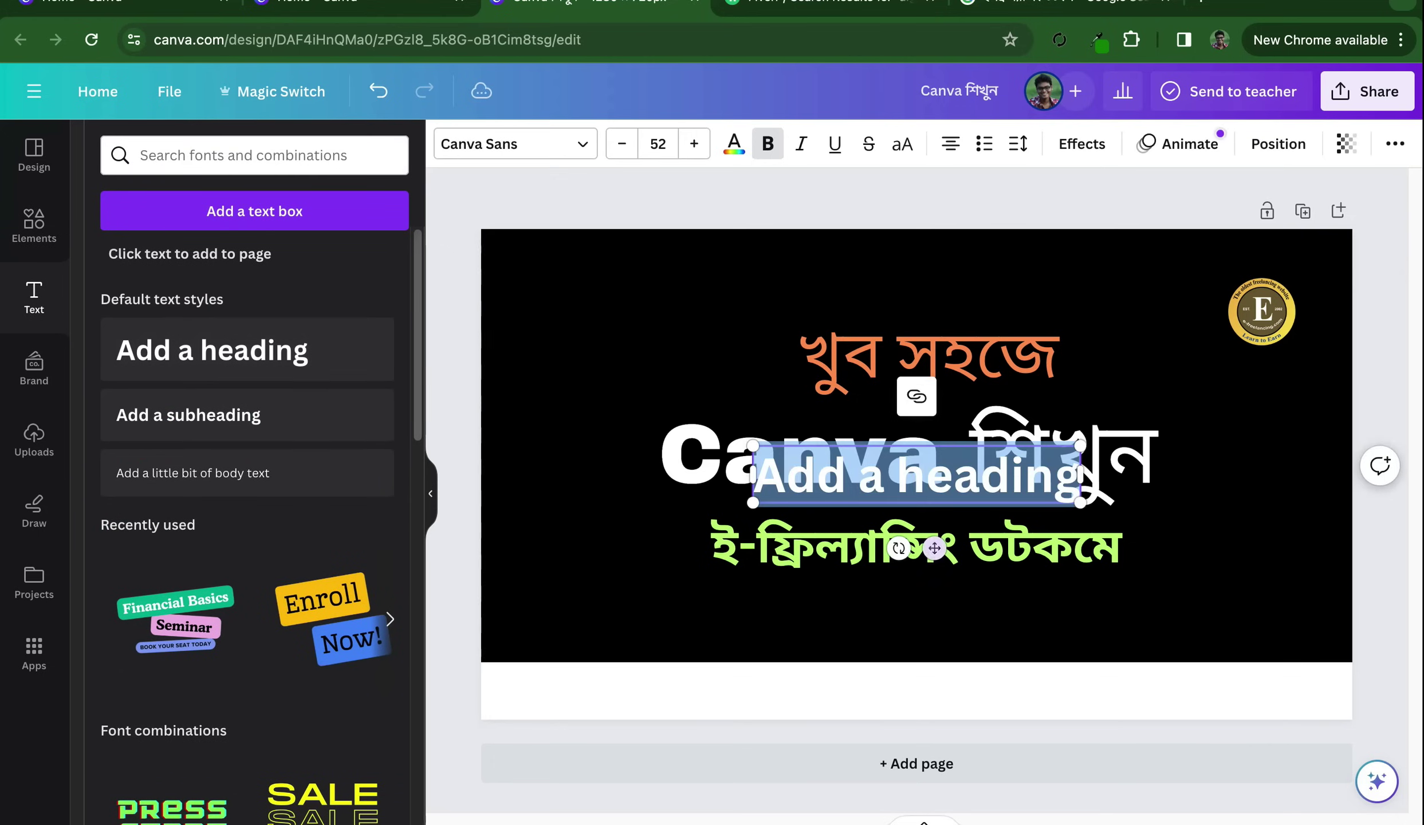
pyautogui.doubleClick(985, 476)
pyautogui.hotkey('ctrl', 'a')
pyautogui.write('৩৫/২')
pyautogui.press('Return')
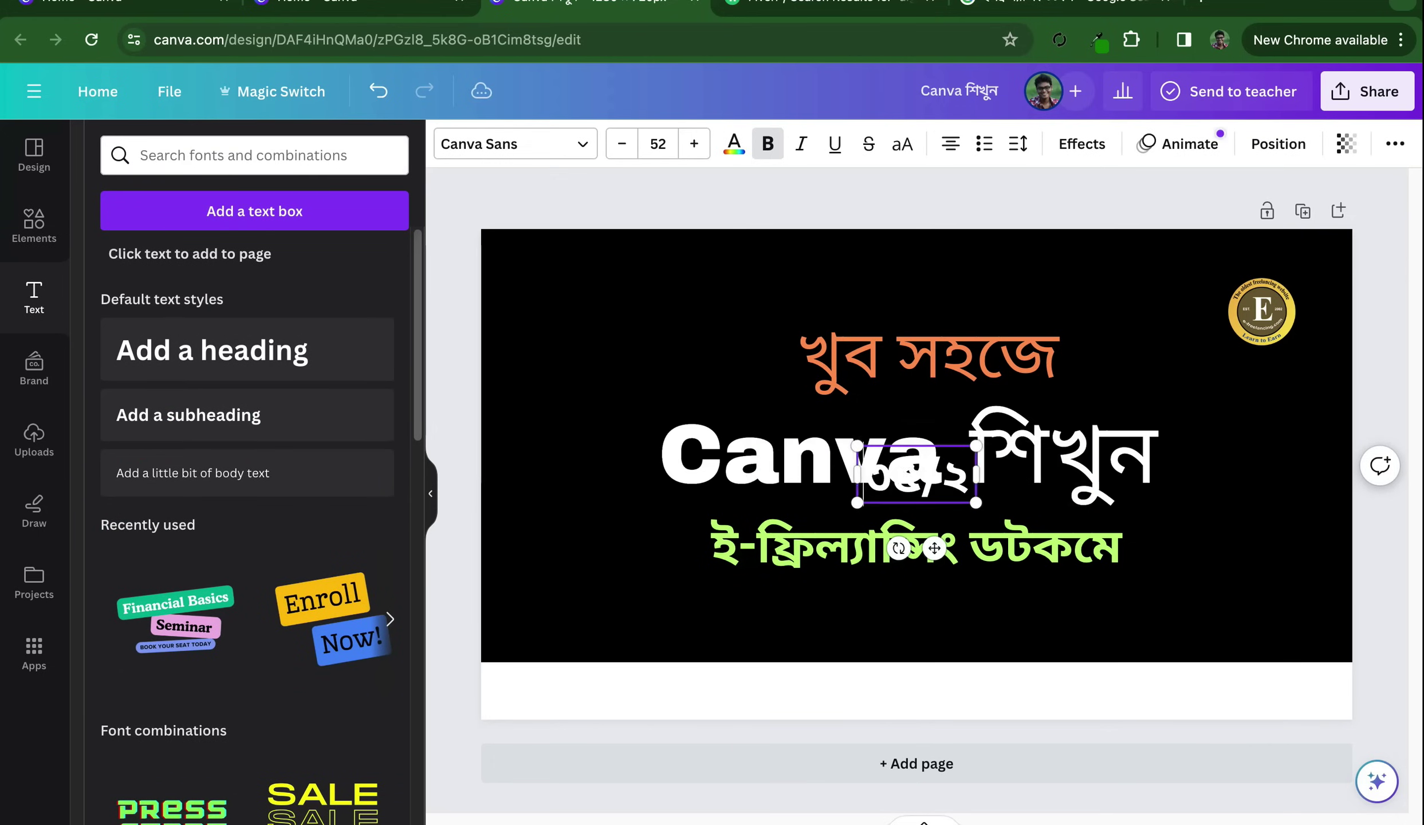
pyautogui.write('monip')
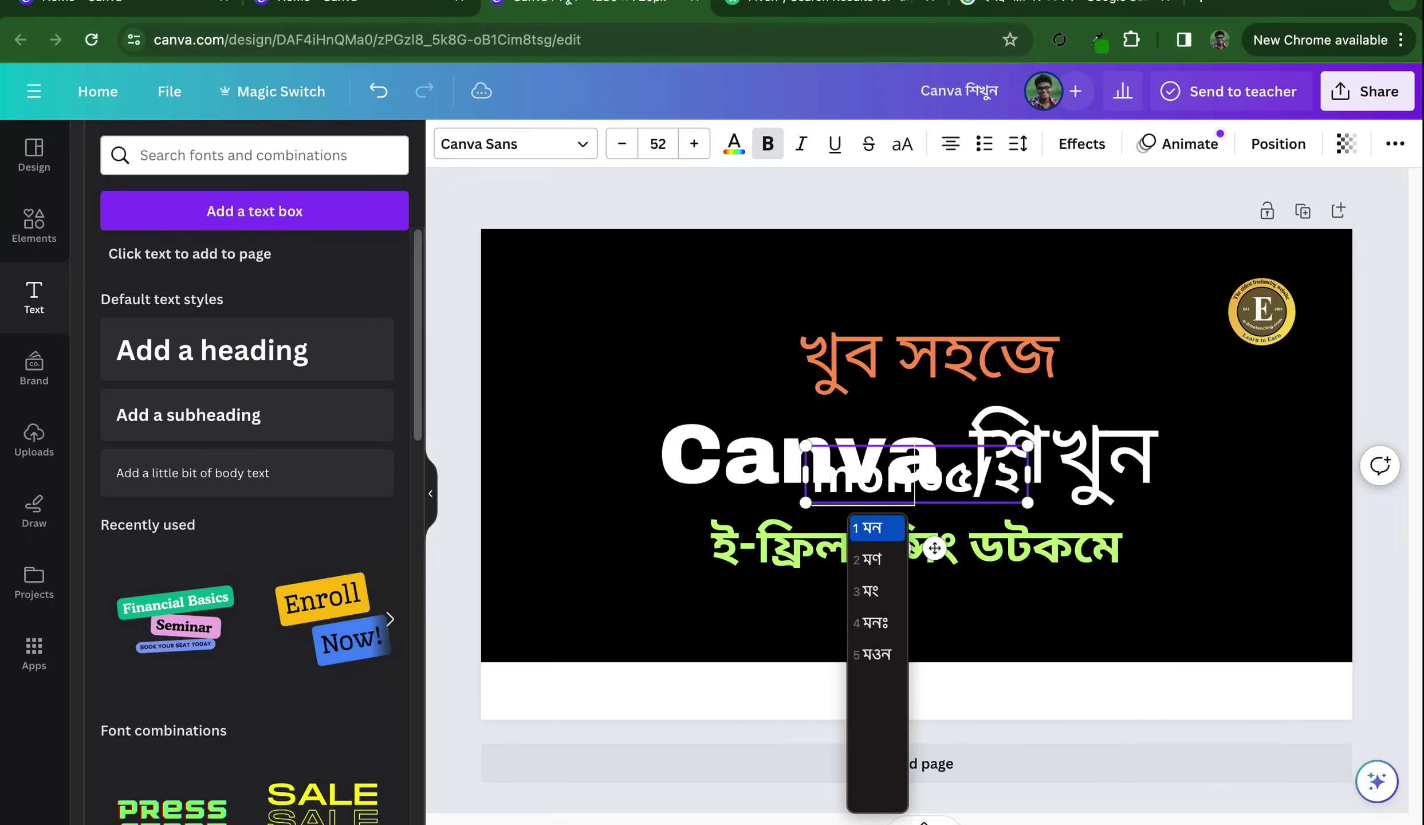
pyautogui.write('uripa')
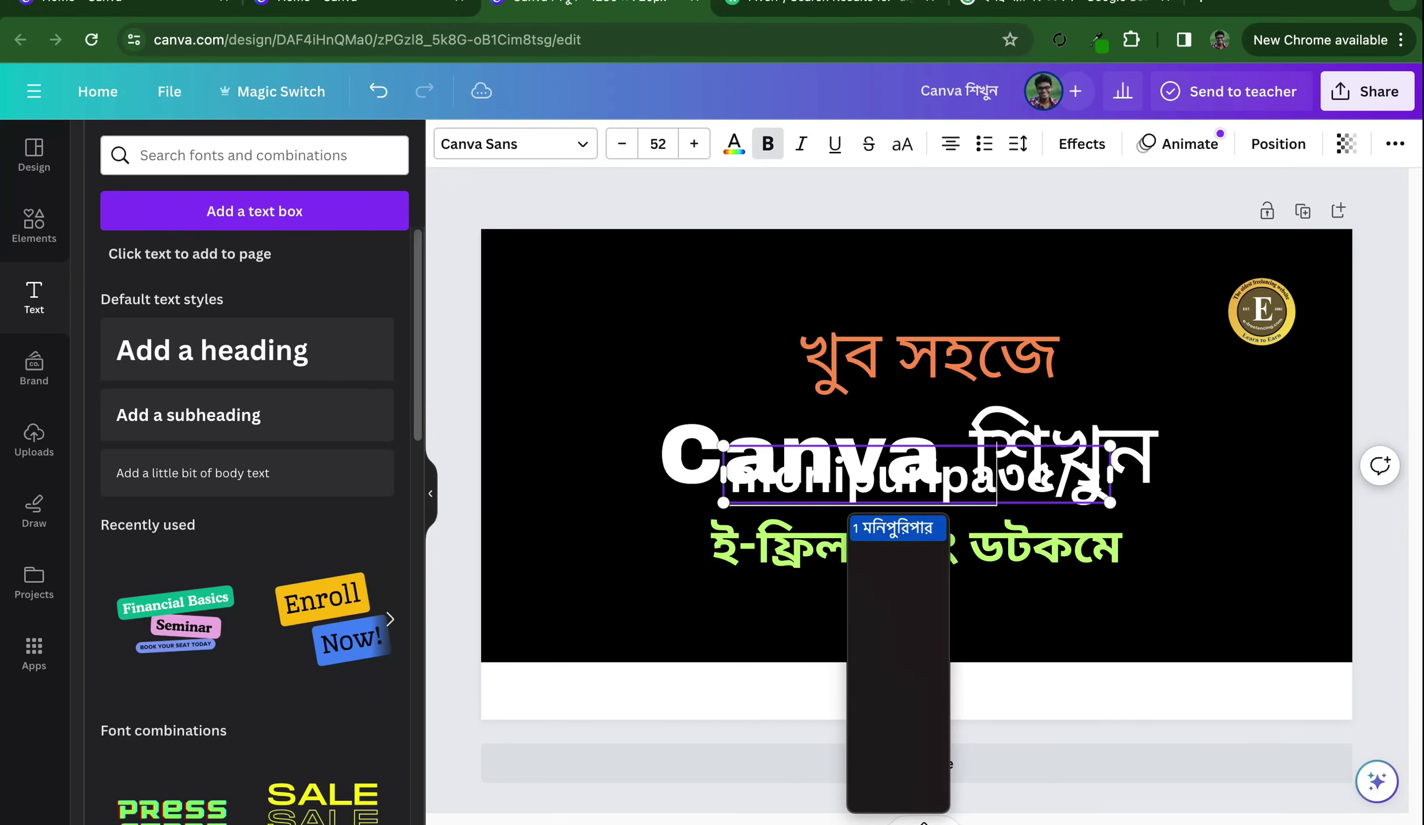
pyautogui.write('ra')
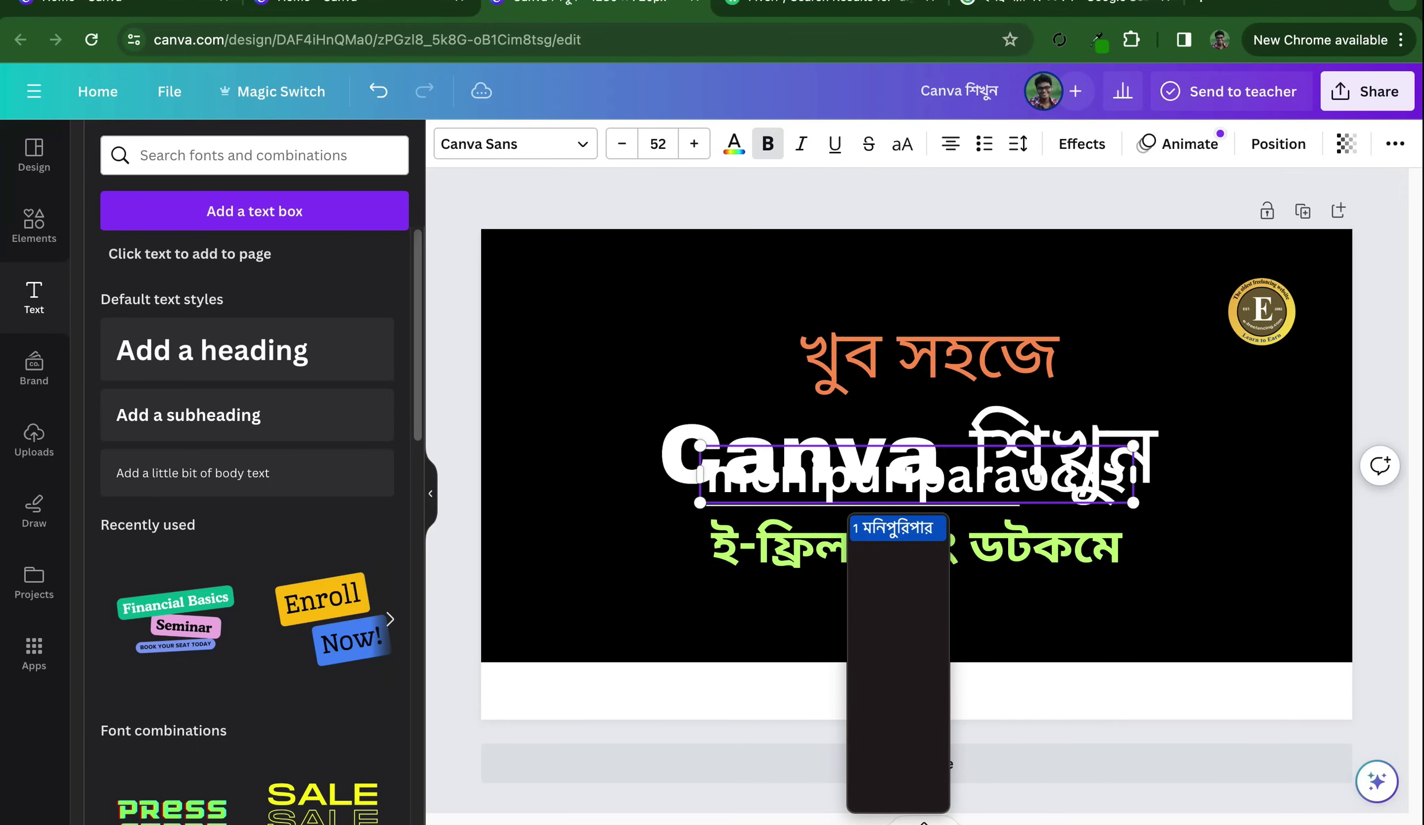
pyautogui.press('BackSpace')
pyautogui.press('BackSpace')
pyautogui.write('Ra')
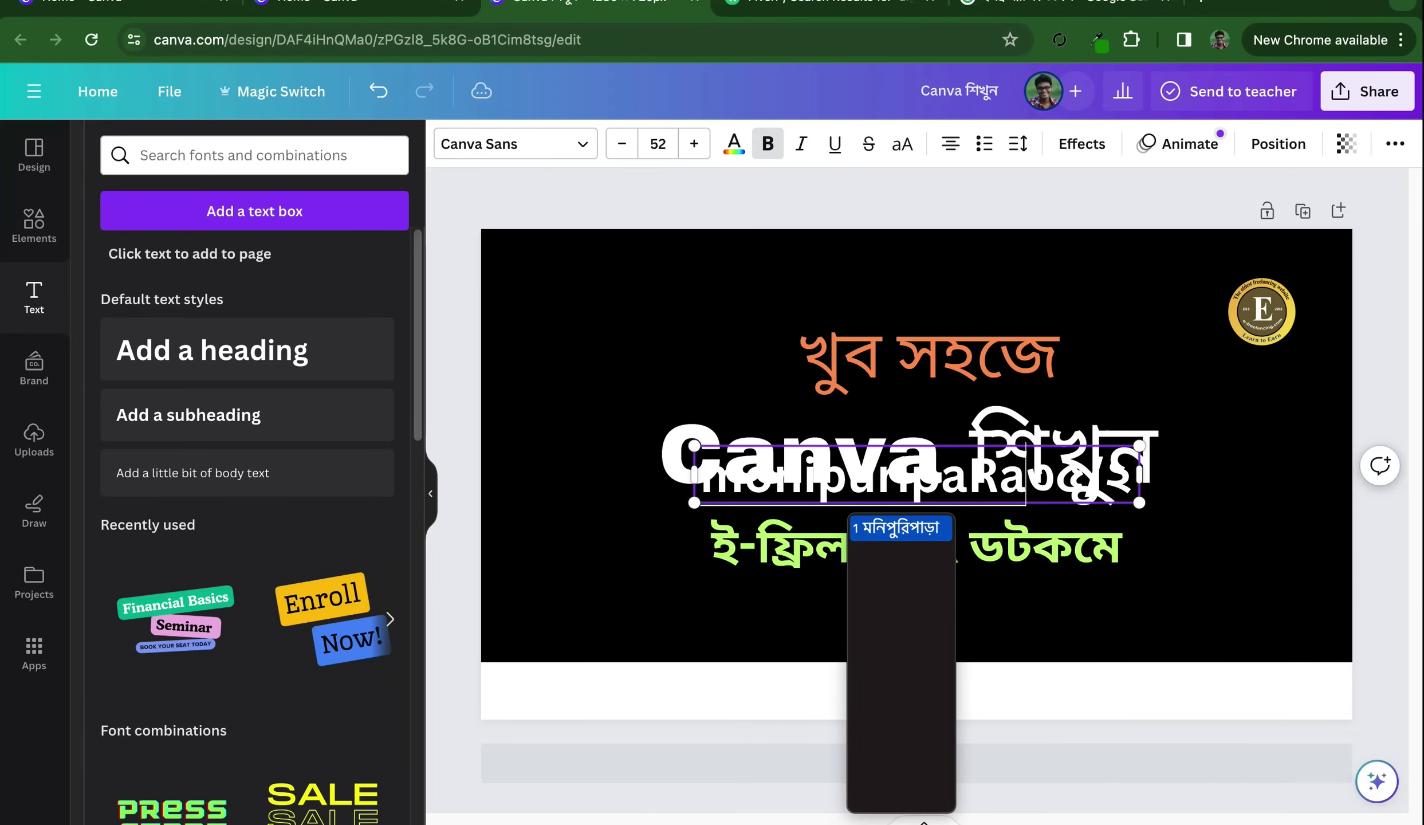
pyautogui.press('space')
# Continue the address with ', ফার্মগেট, ঢাকা-1215'
pyautogui.write(', ৩৫/')
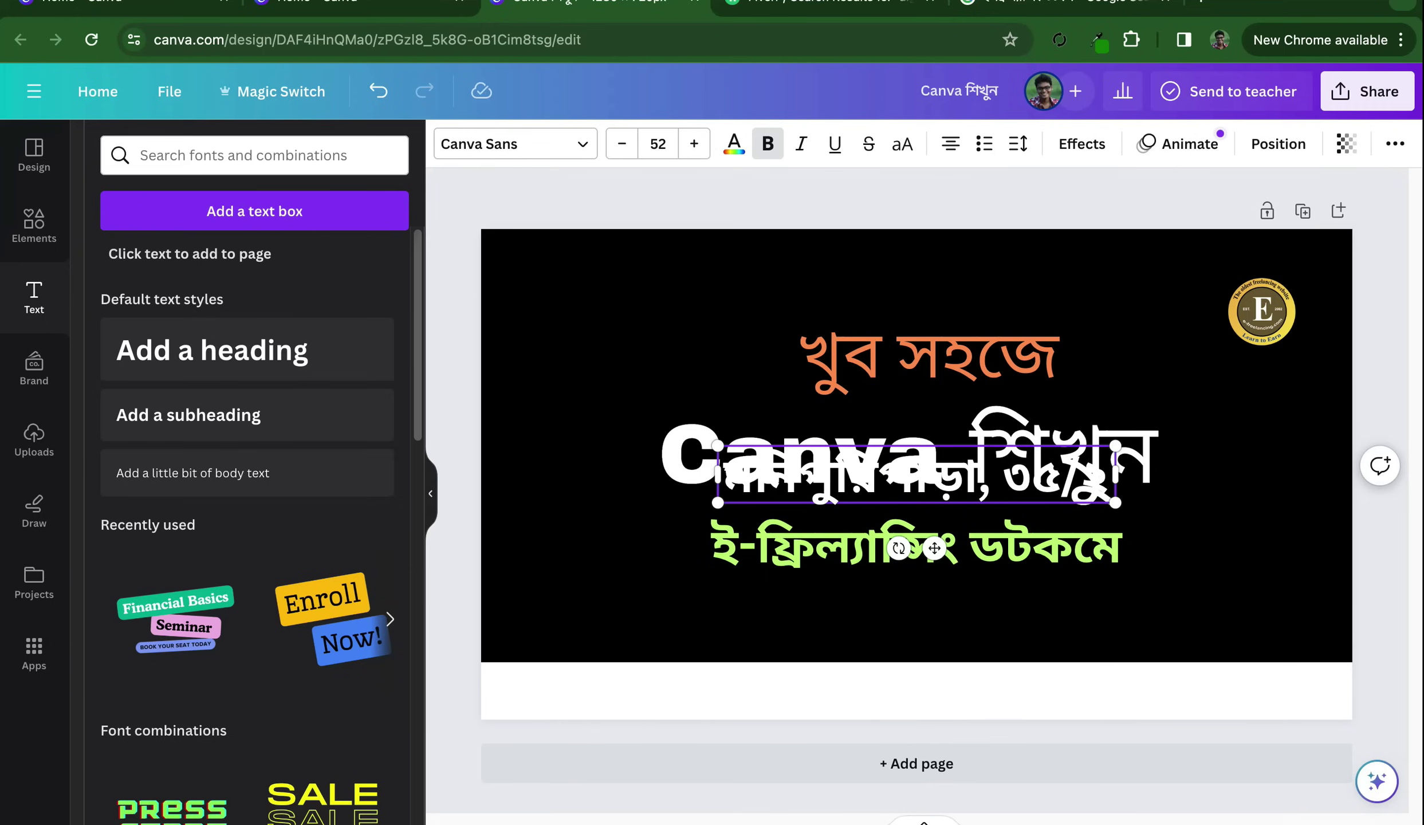
pyautogui.write('framgare')
pyautogui.press('BackSpace')
pyautogui.press('BackSpace')
pyautogui.press('BackSpace')
pyautogui.press('BackSpace')
pyautogui.press('BackSpace')
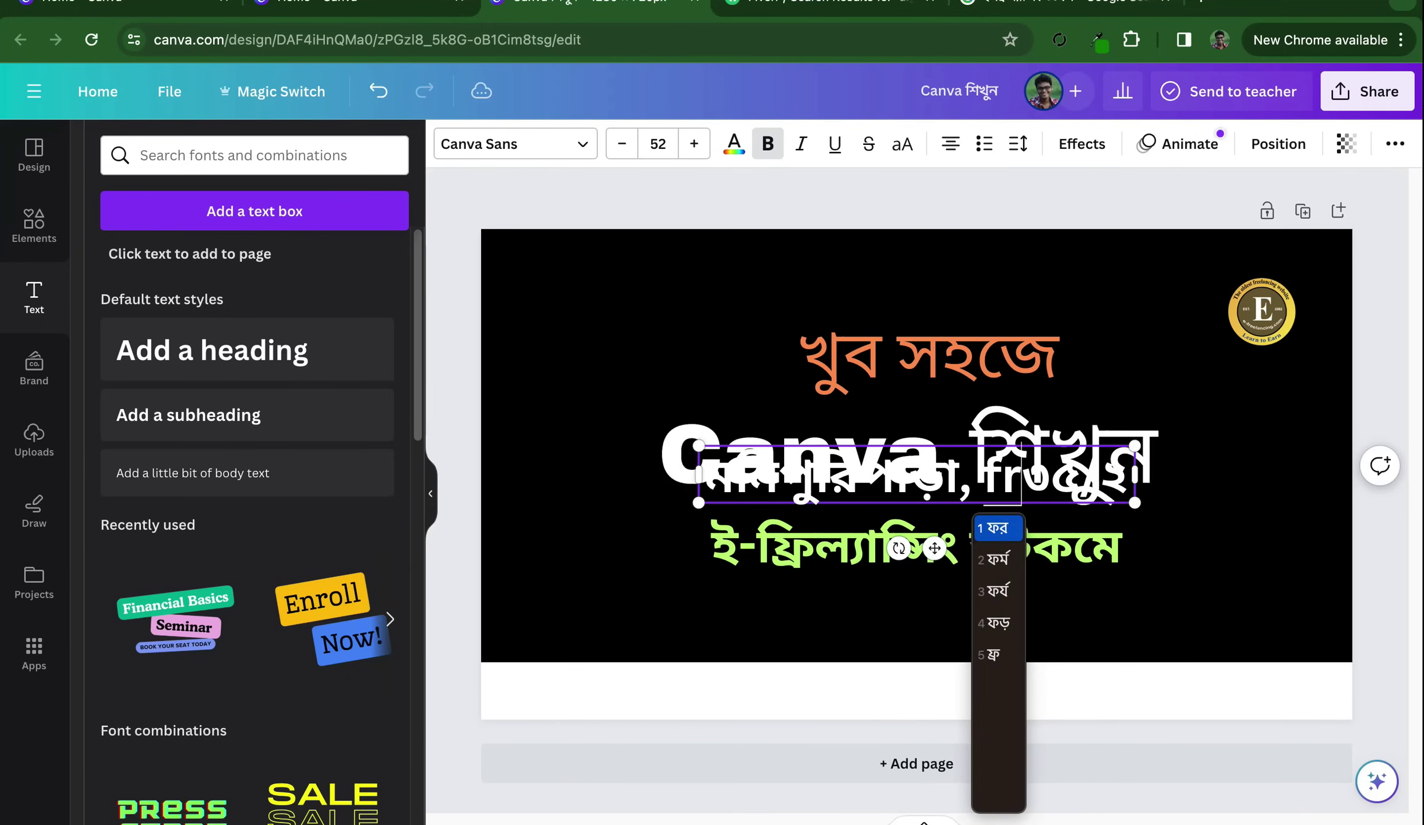
pyautogui.press('BackSpace')
pyautogui.press('BackSpace')
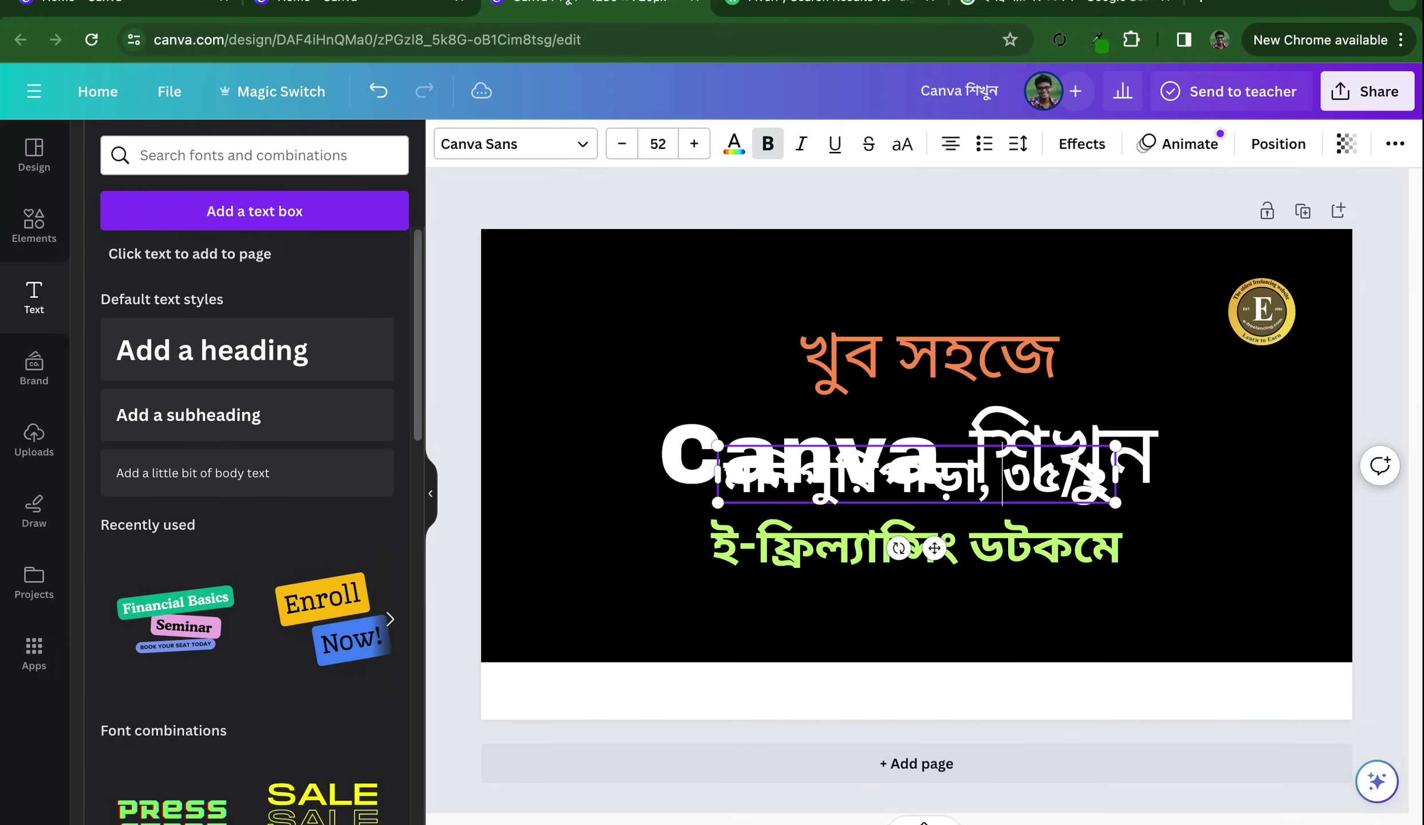
pyautogui.write('farm')
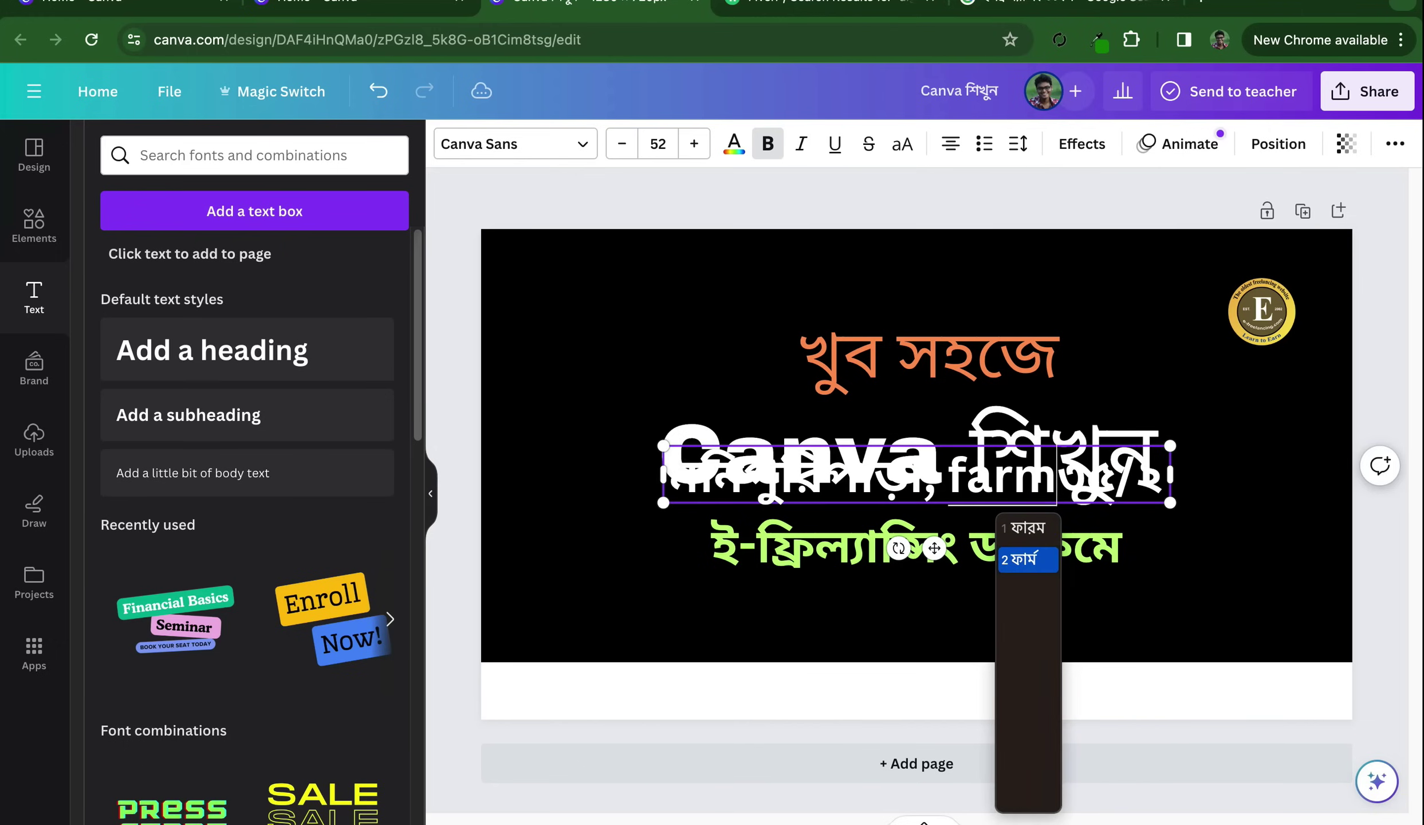
pyautogui.press('Return')
pyautogui.write('g')
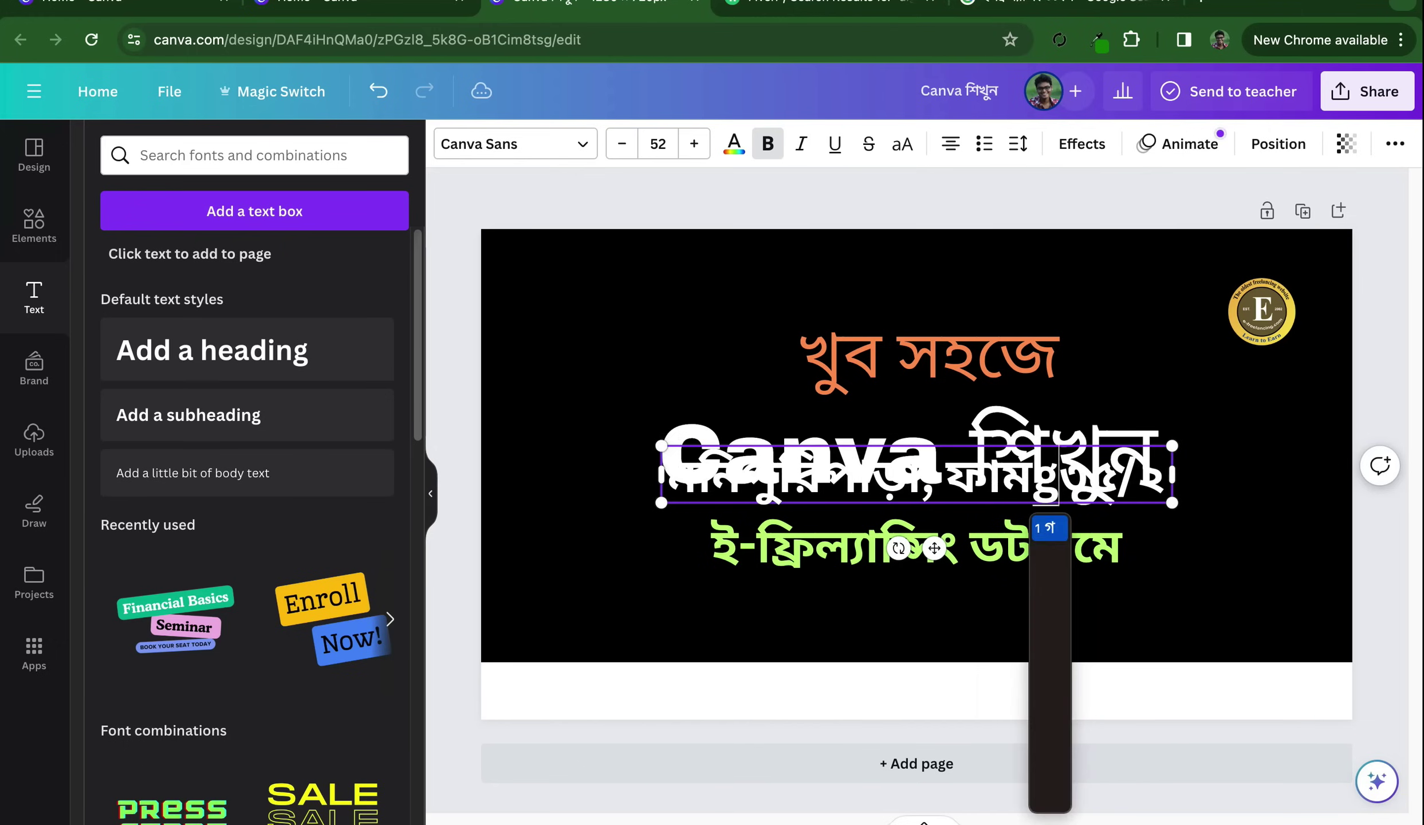
pyautogui.write('er')
pyautogui.press('BackSpace')
pyautogui.write('t')
pyautogui.press('Return')
pyautogui.write(', dhaka')
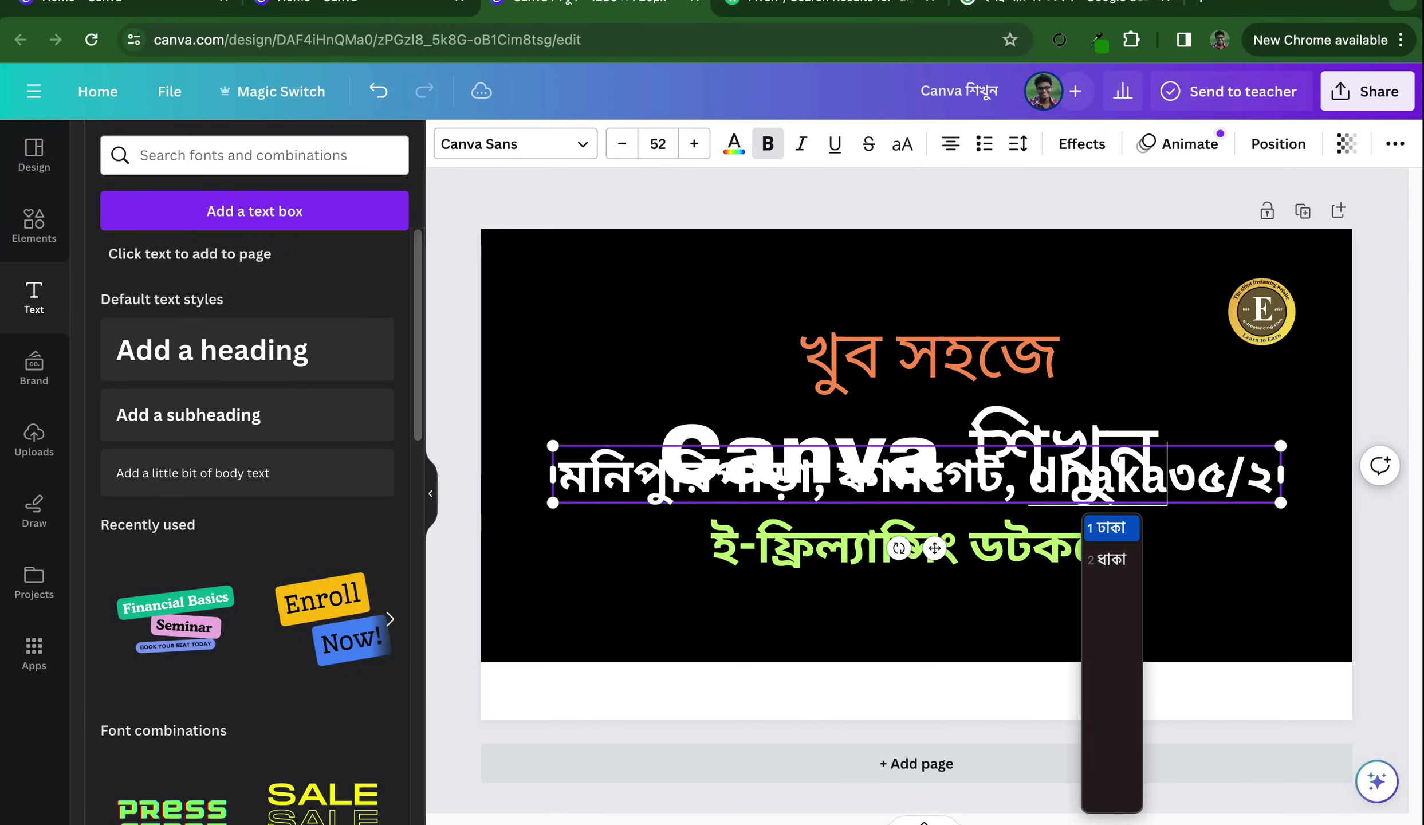
pyautogui.press('Return')
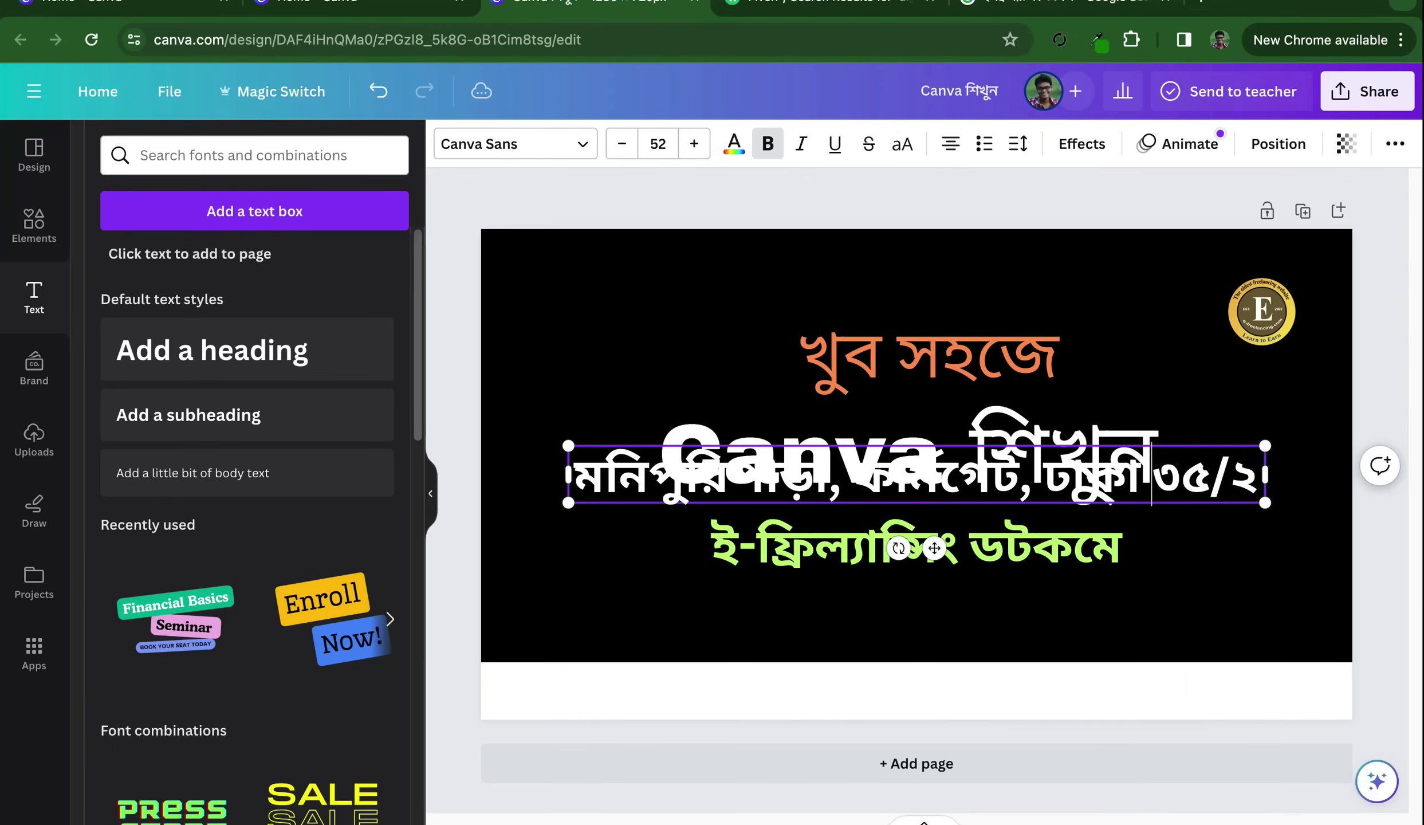
pyautogui.write('-121')
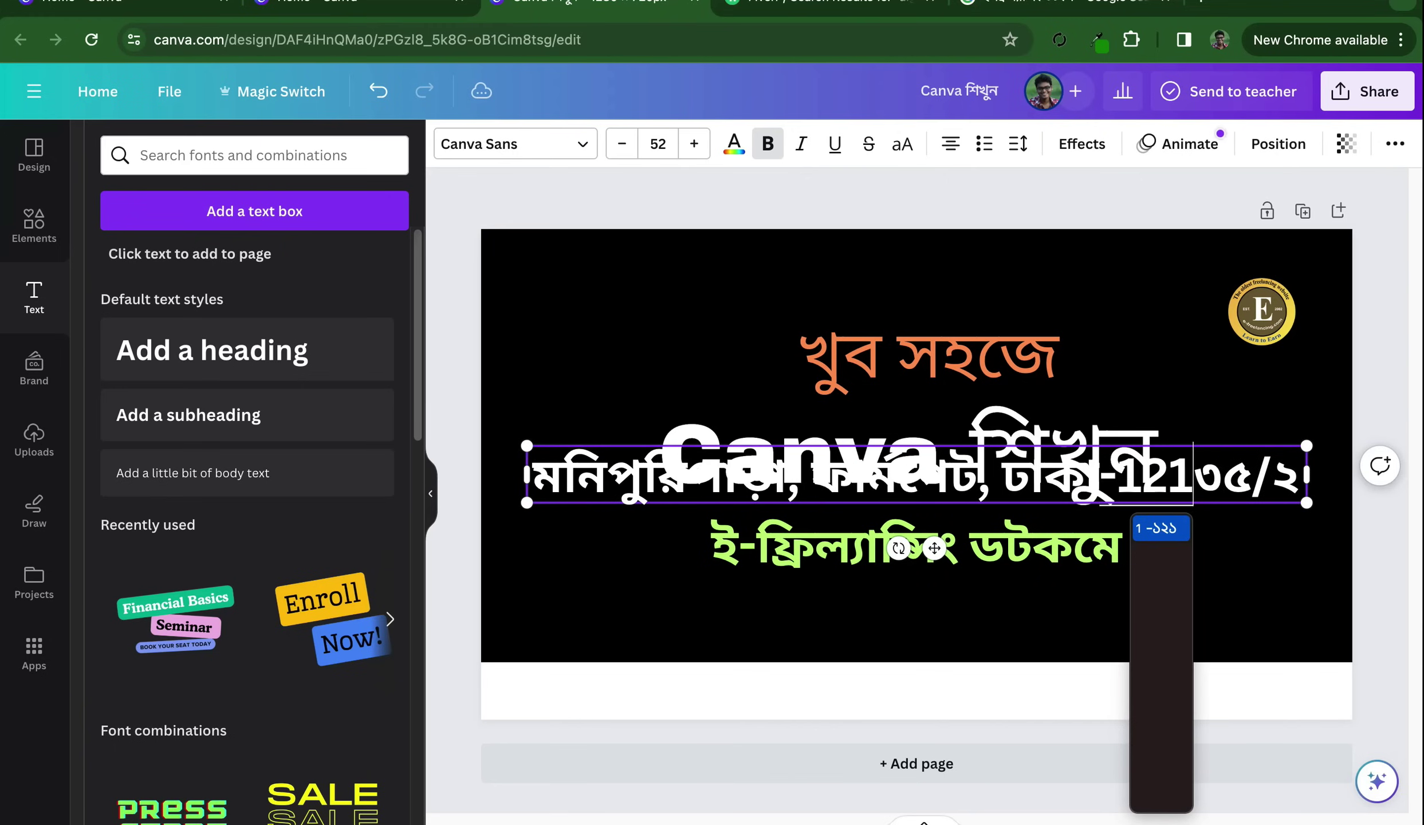
pyautogui.write('5')
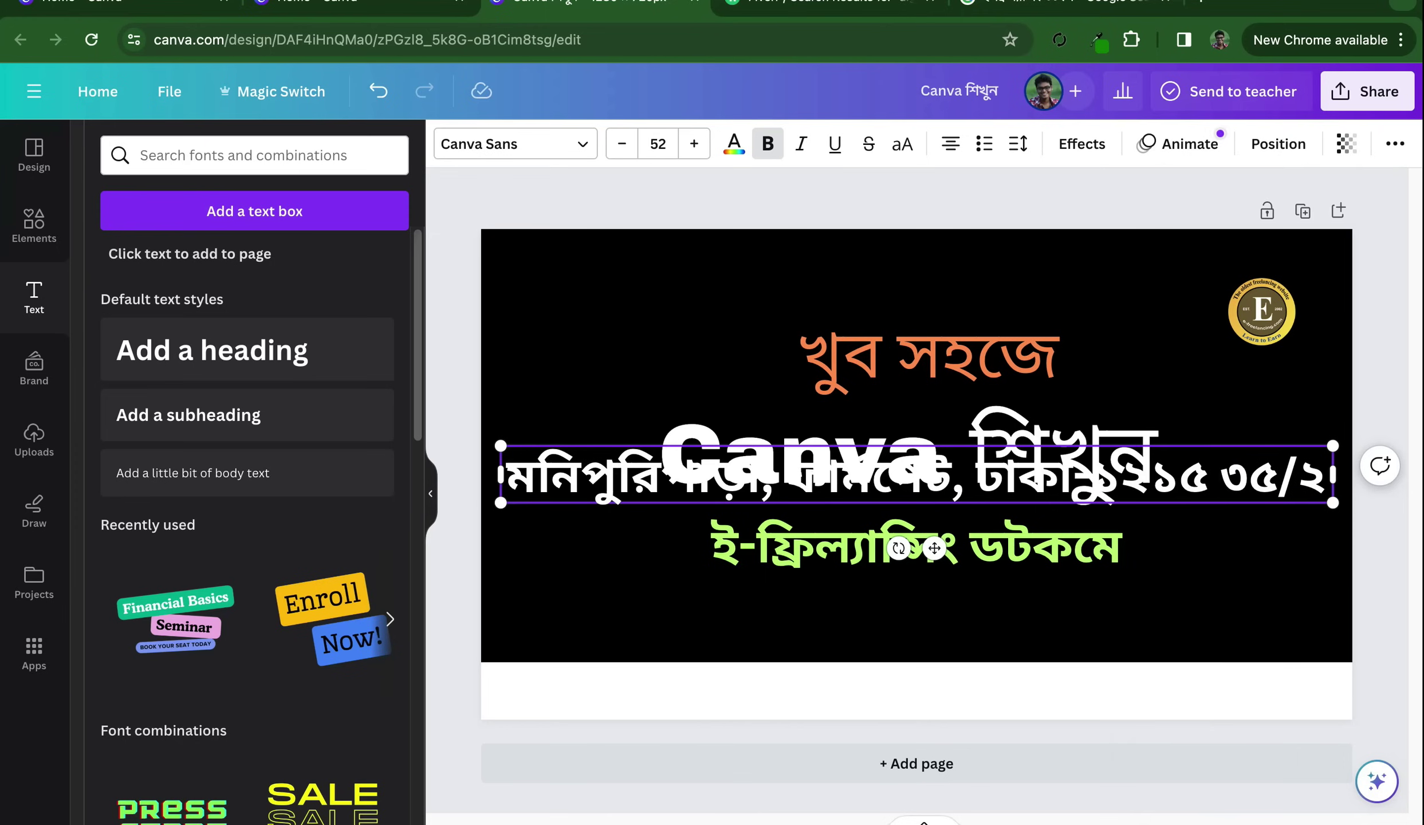
# Drop the address below the lime-green line and move ৩৫/২ to the front of it
pyautogui.moveTo(934, 547); pyautogui.dragTo(935, 685)
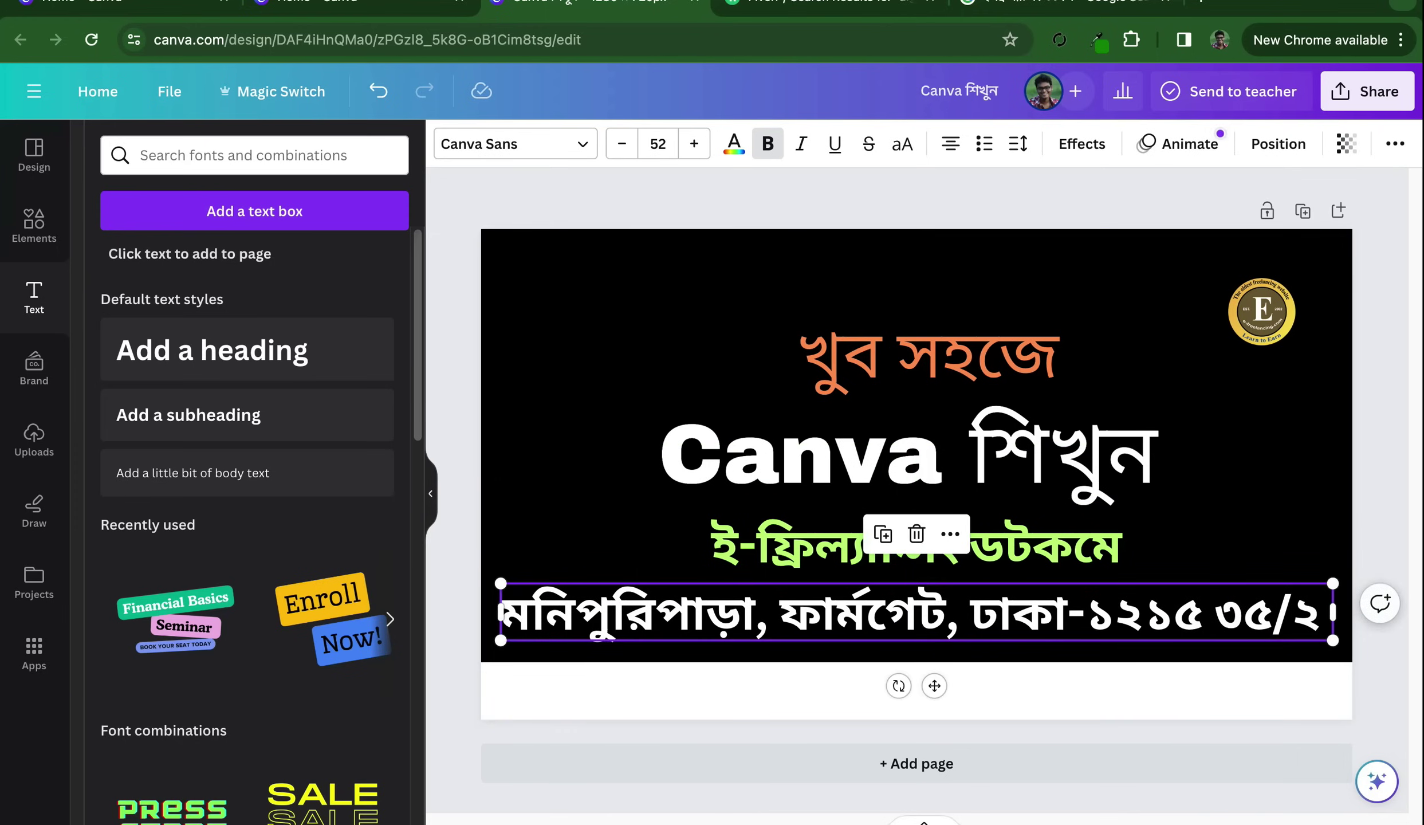
pyautogui.click(1219, 612)
pyautogui.hotkey('shift', 'End')
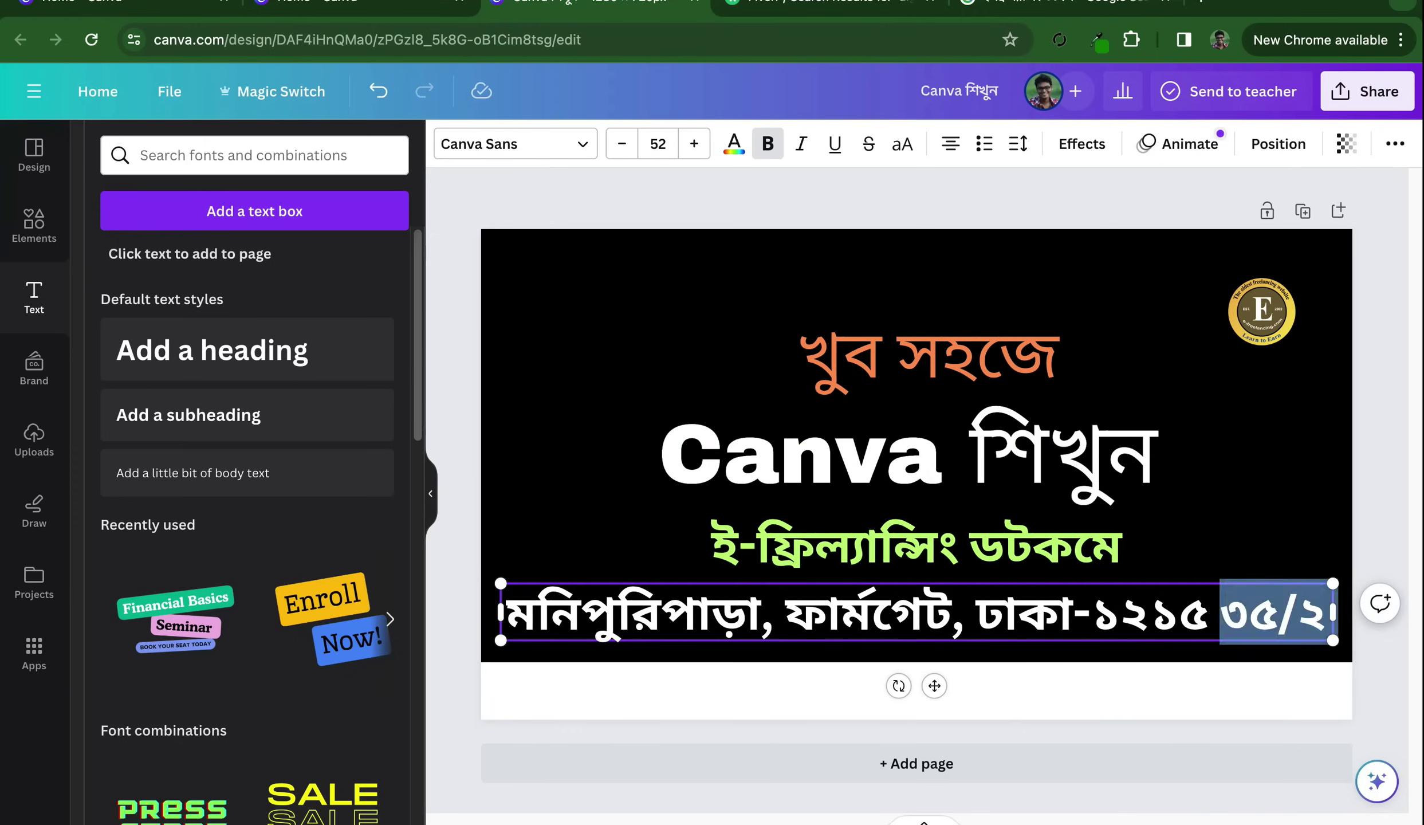
pyautogui.press('BackSpace')
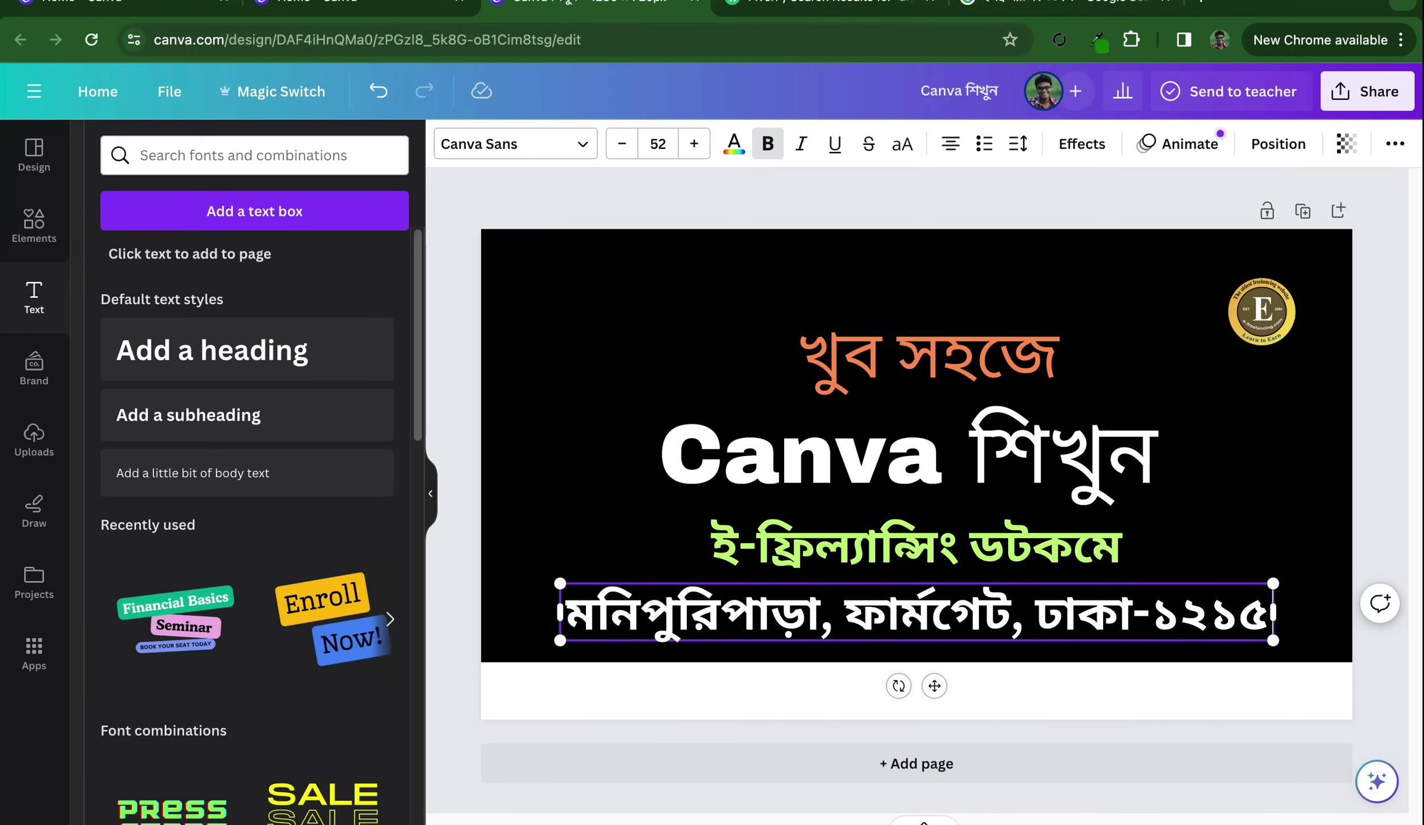
pyautogui.hotkey('ctrl', 'z')
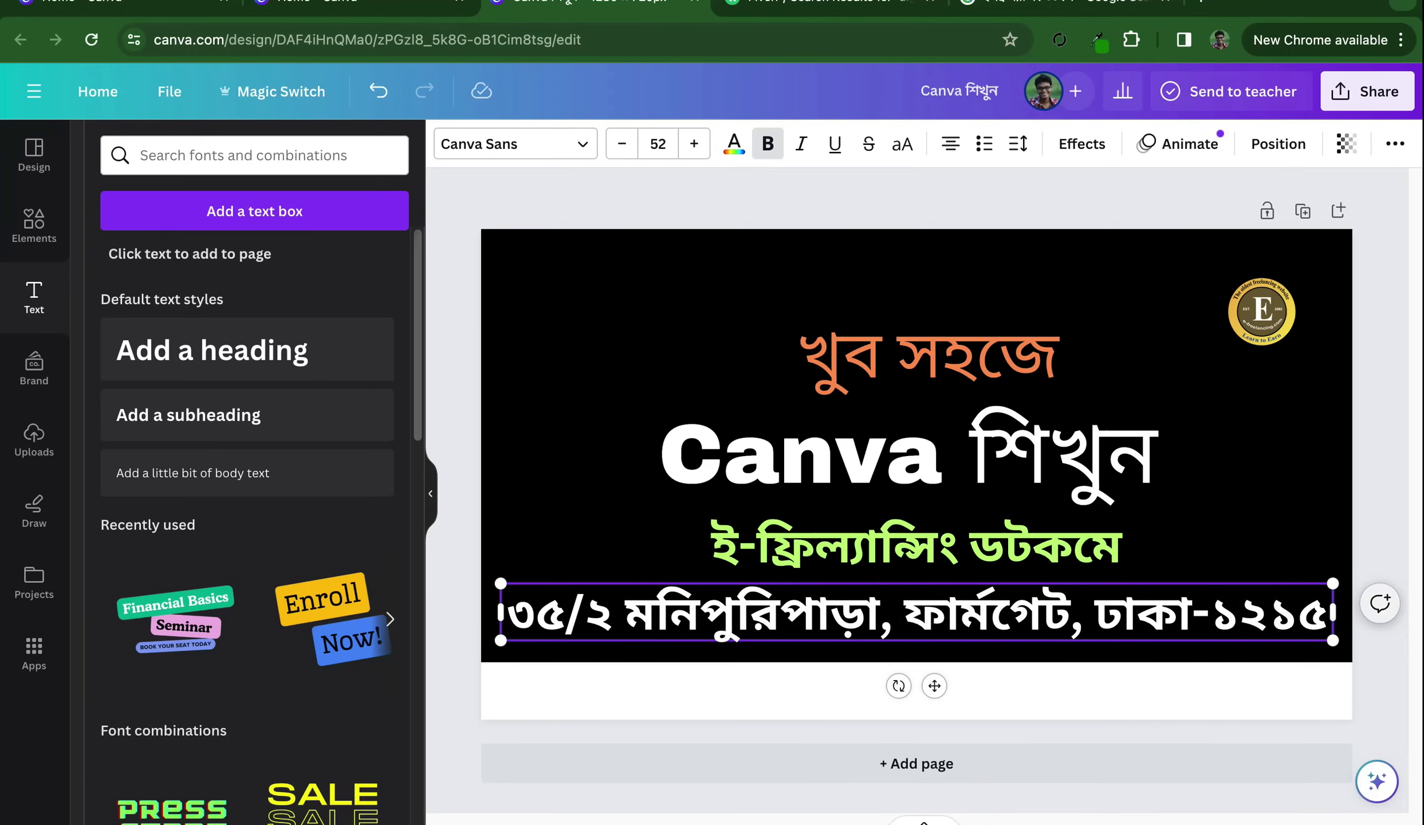
# Shrink the address text, colour it black, and centre it inside the white bottom band
pyautogui.moveTo(1333, 640); pyautogui.dragTo(1137, 633)
pyautogui.click(1202, 653)
pyautogui.moveTo(667, 624); pyautogui.dragTo(768, 636)
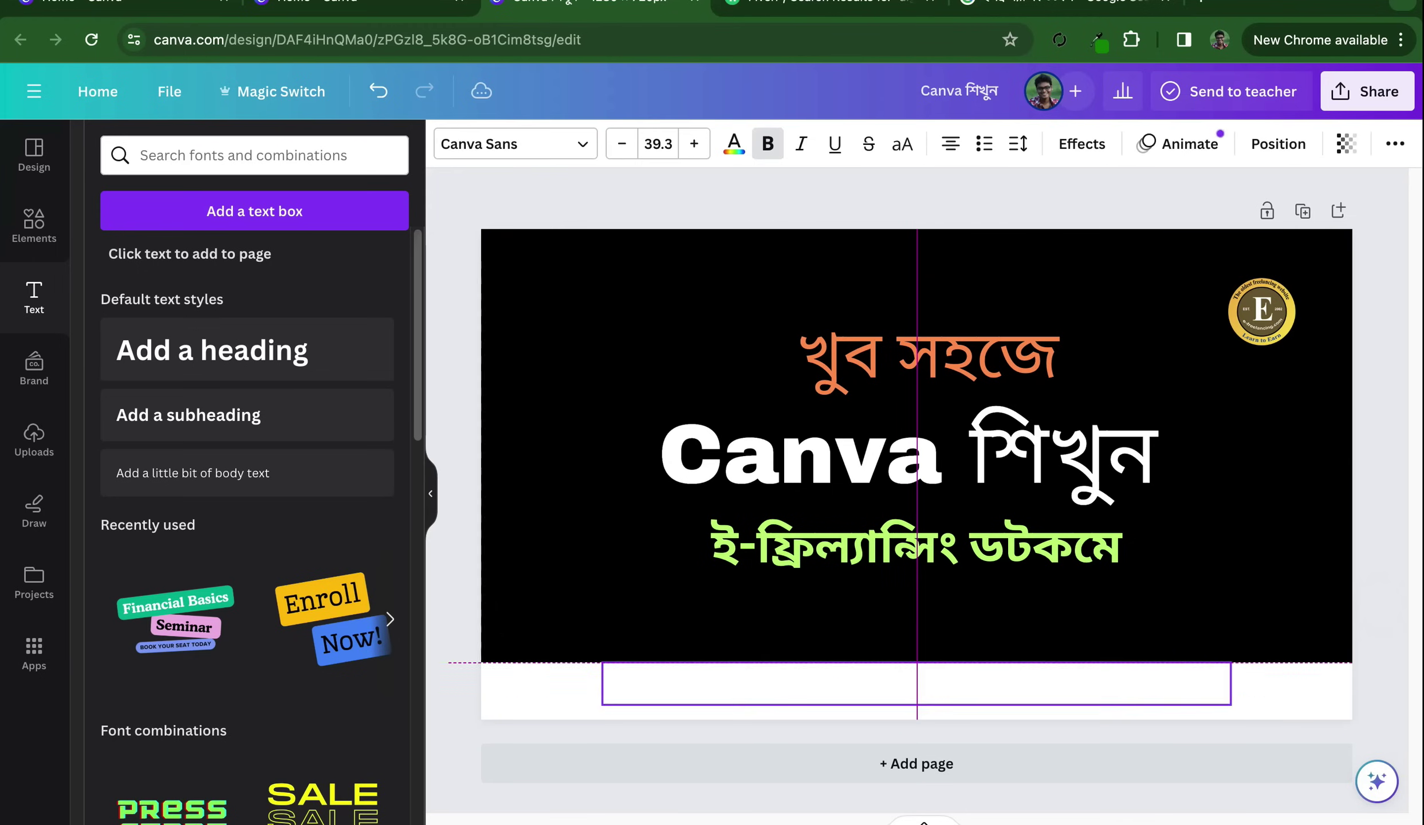
pyautogui.click(734, 144)
pyautogui.click(159, 263)
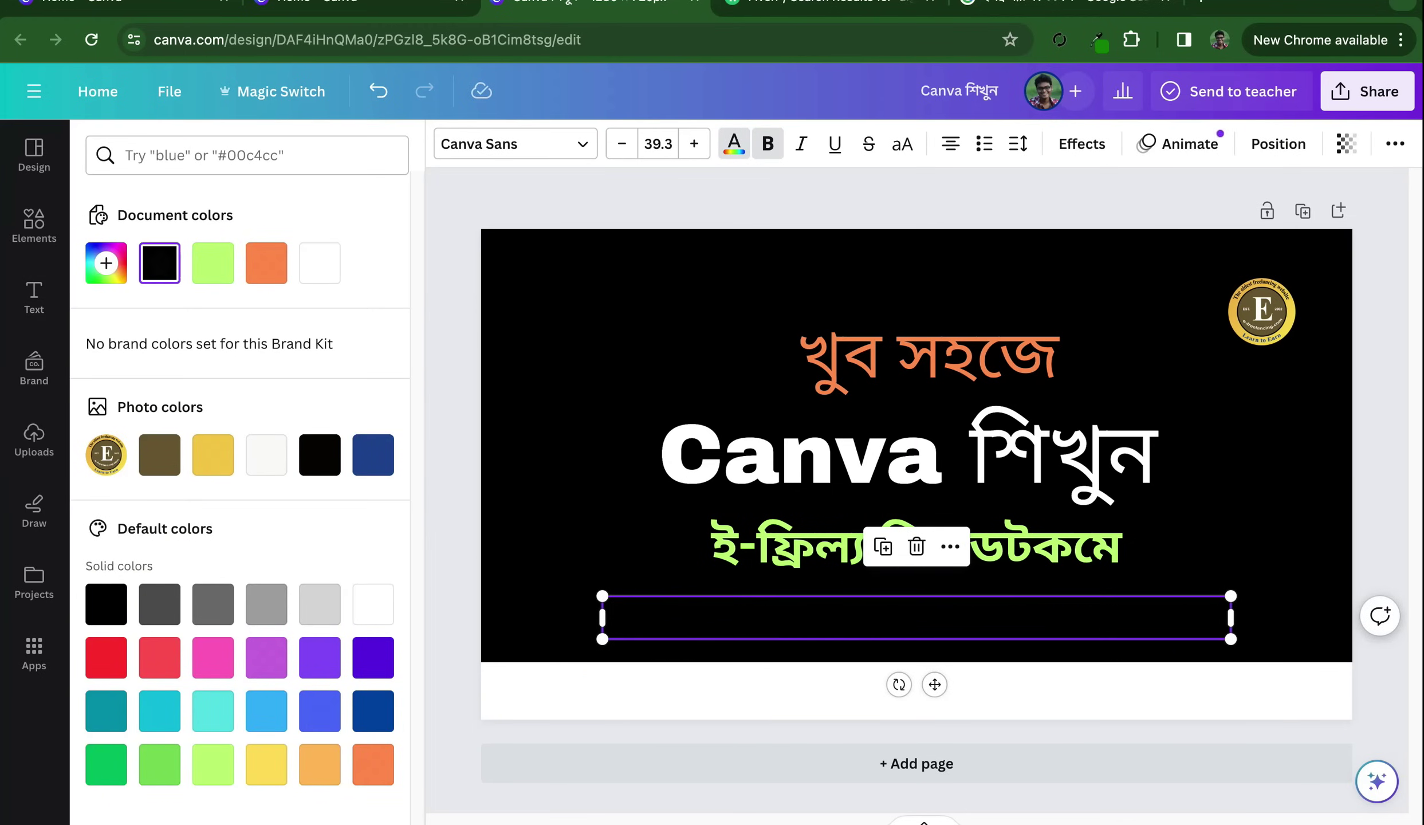
pyautogui.moveTo(934, 684); pyautogui.dragTo(934, 751)
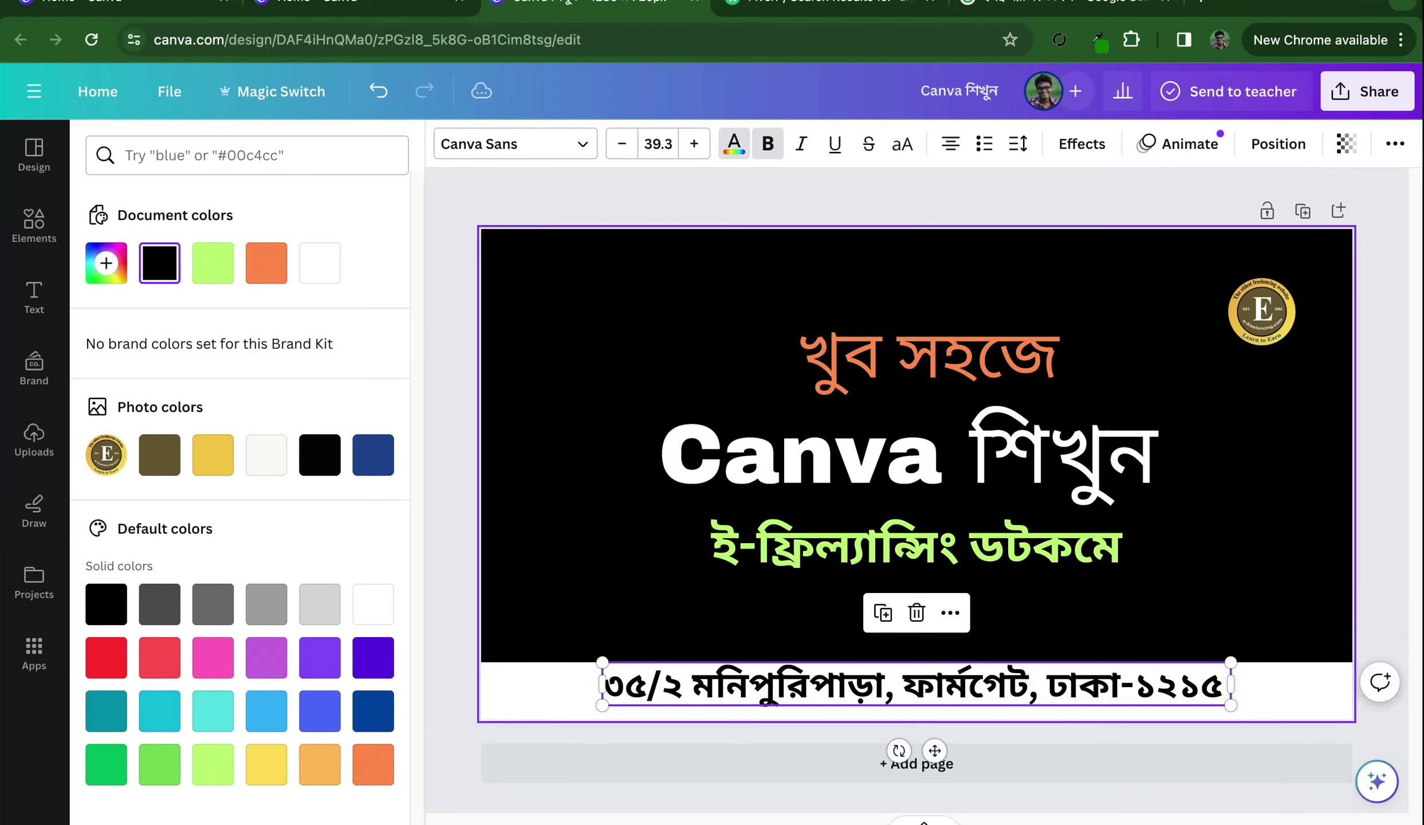
pyautogui.click(734, 143)
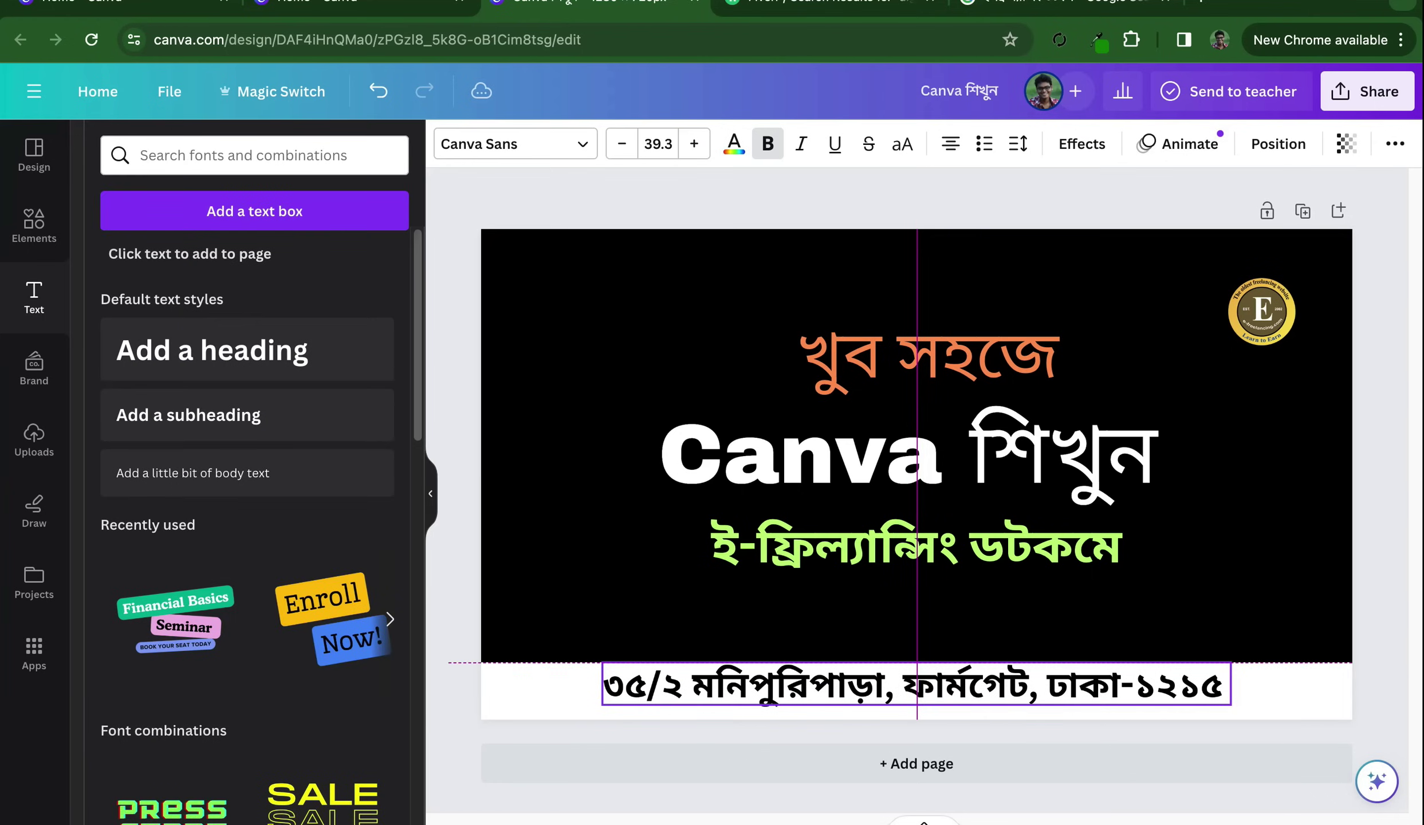
pyautogui.press('Escape')
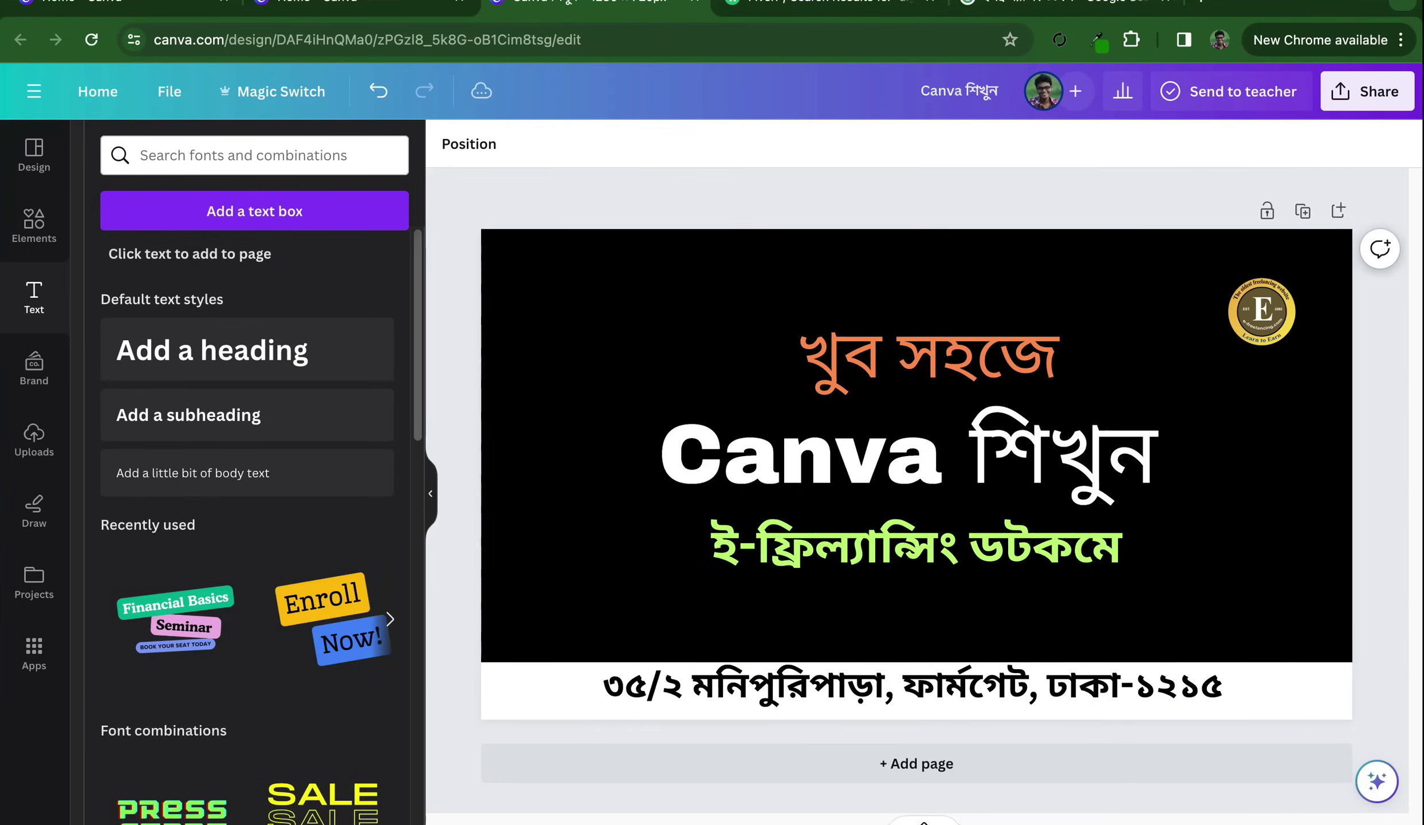
pyautogui.click(34, 223)
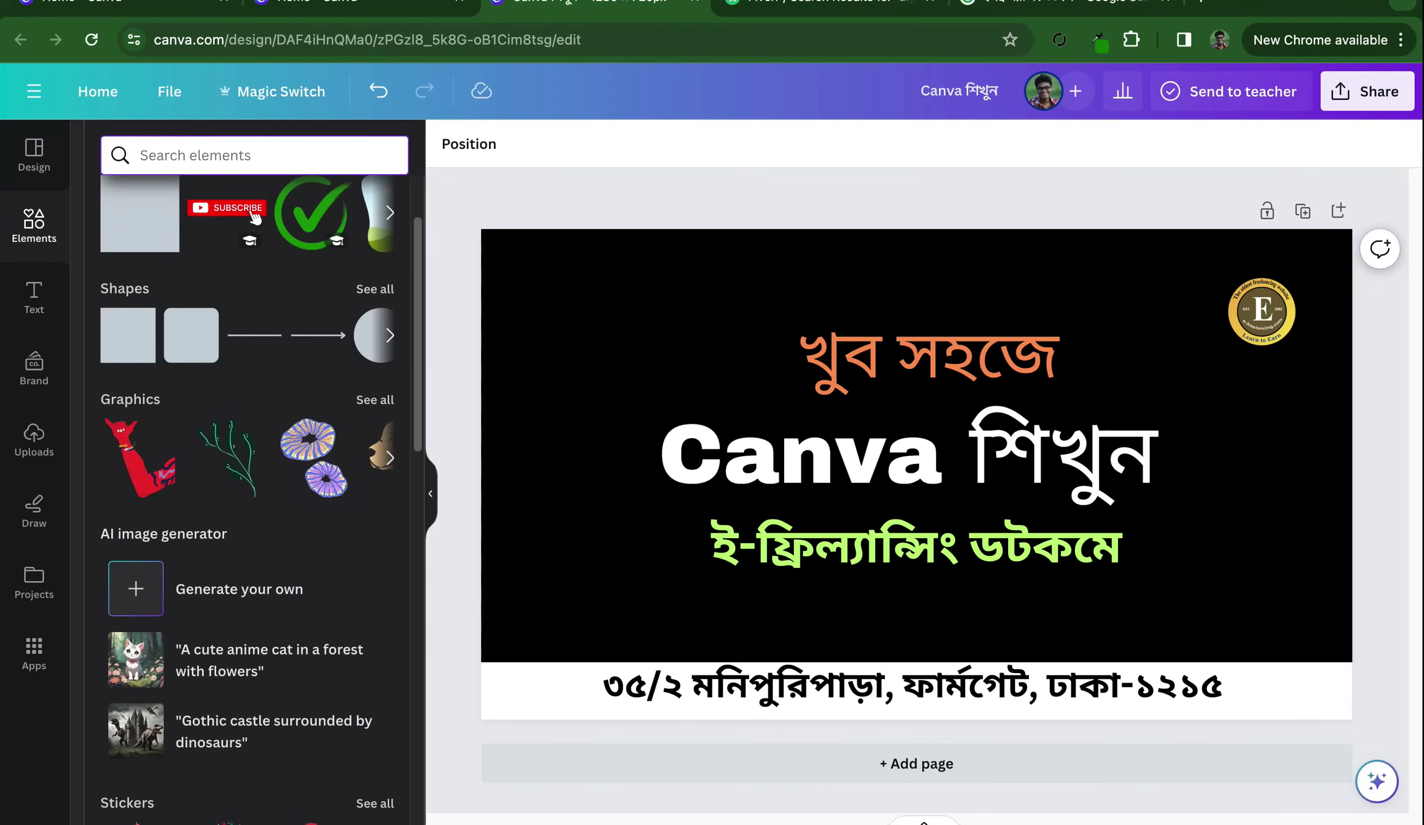
# Search Elements for 'office icon', filter to Graphics, and add a building graphic
pyautogui.write('offic')
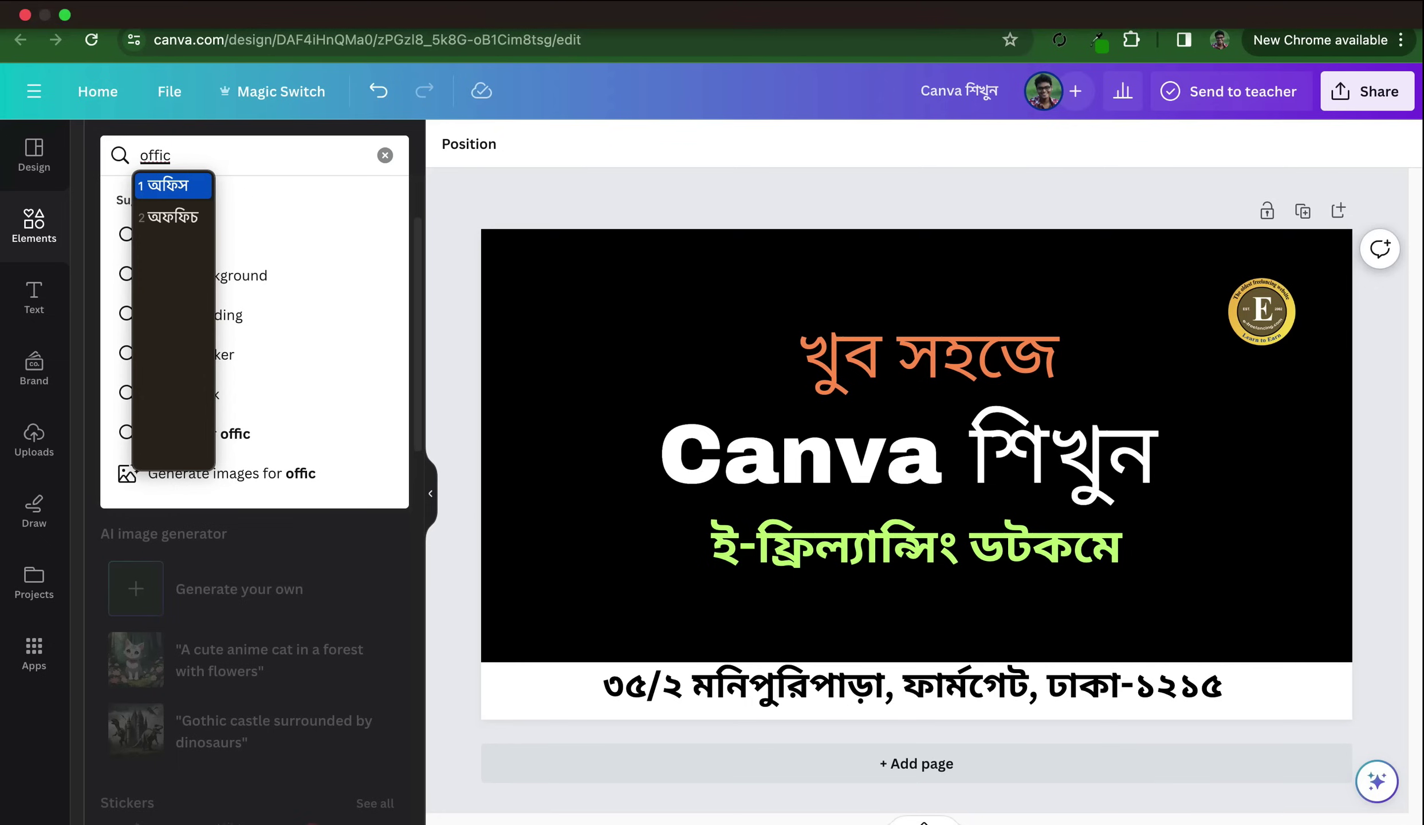
pyautogui.click(940, 7)
pyautogui.click(968, 40)
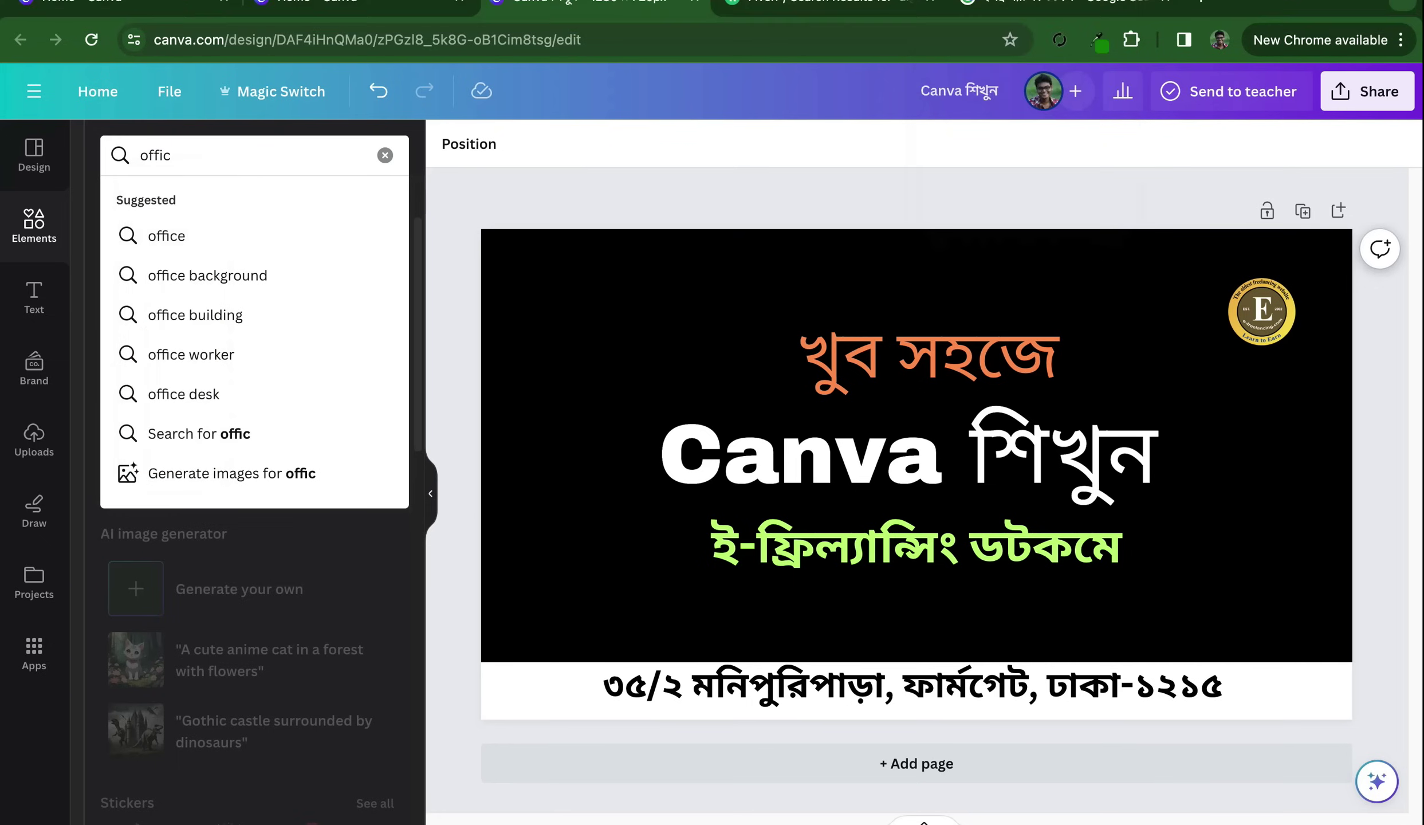
pyautogui.press('Down')
pyautogui.press('Return')
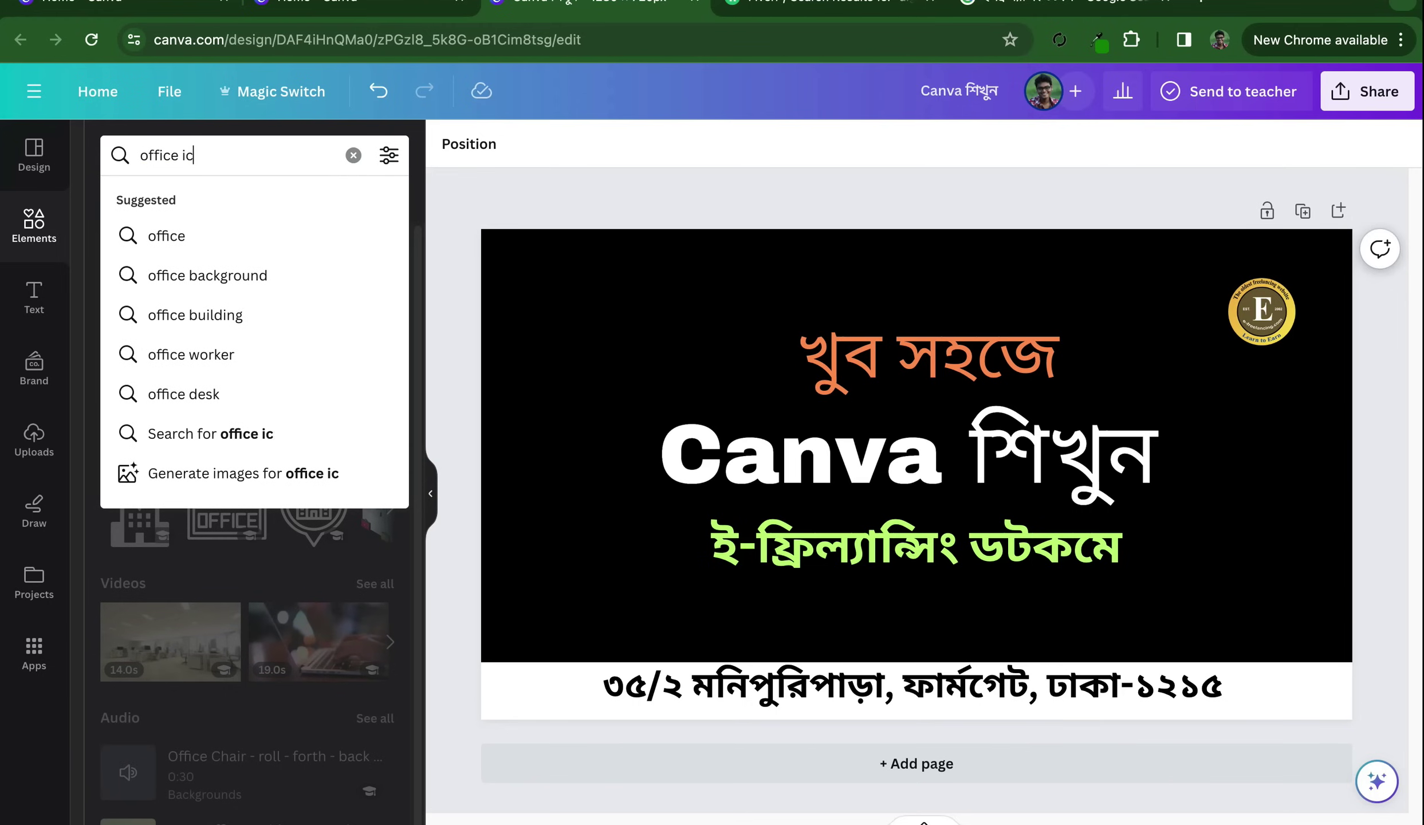
pyautogui.write('o')
pyautogui.press('Down')
pyautogui.press('Down')
pyautogui.press('Up')
pyautogui.press('Return')
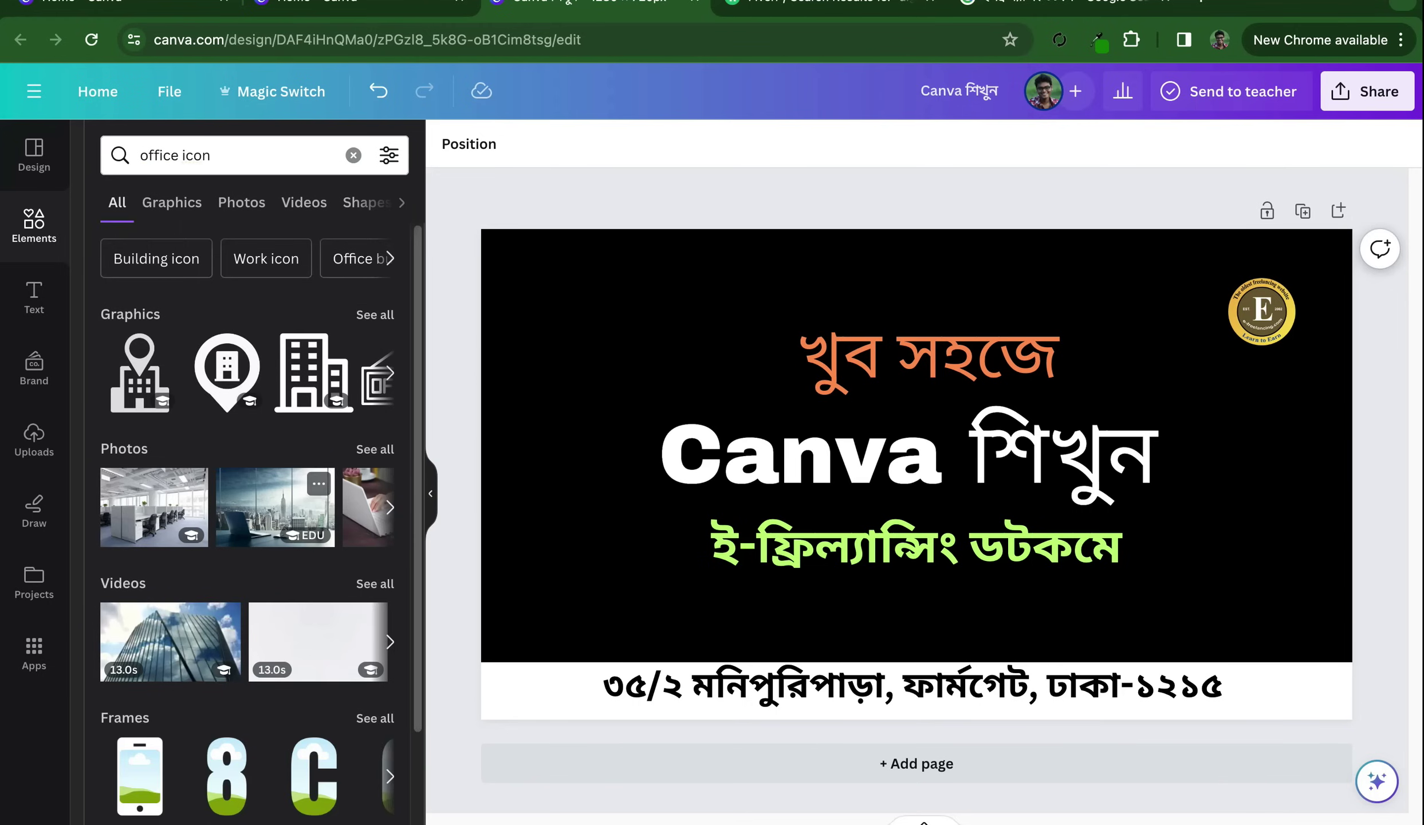
pyautogui.click(374, 314)
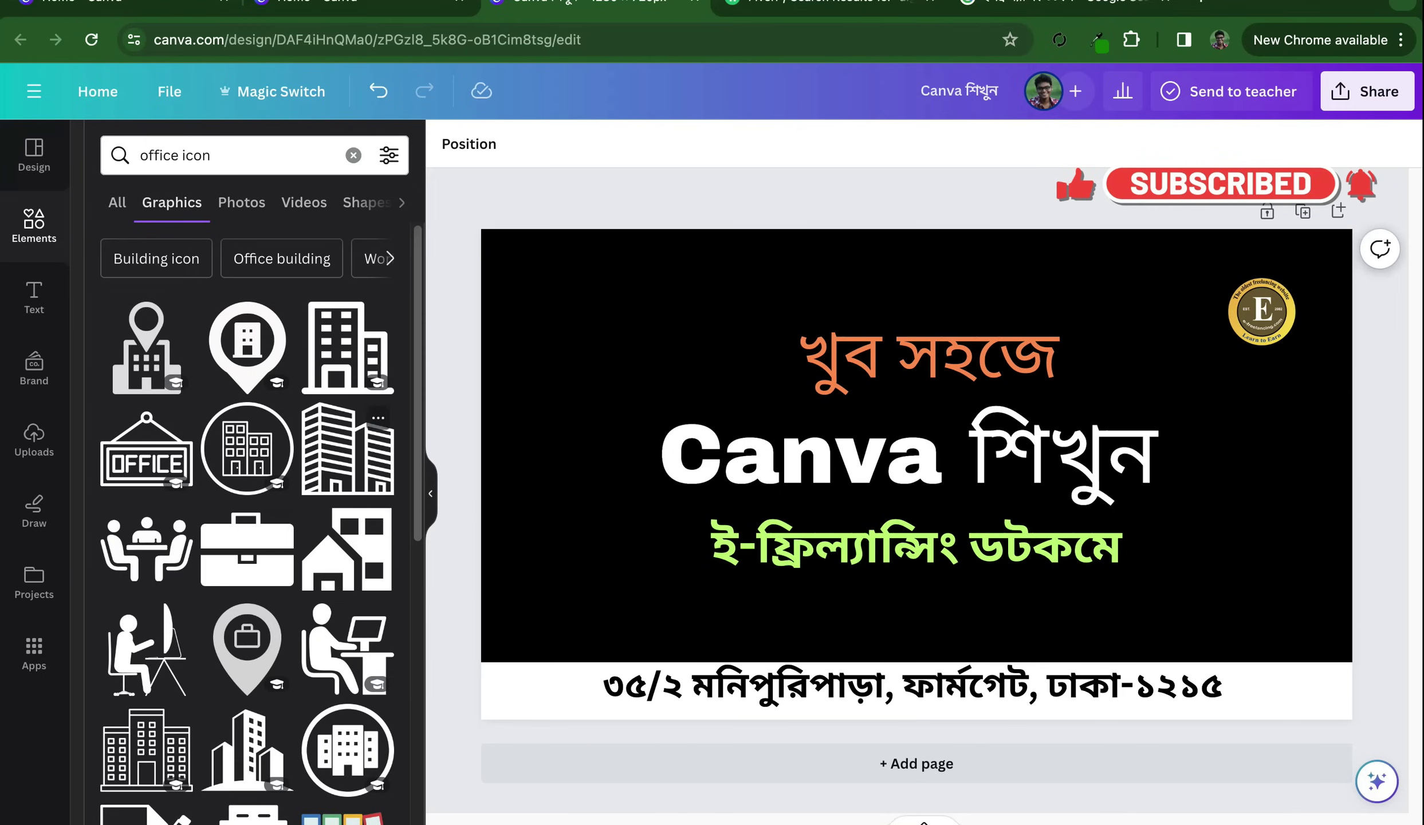
pyautogui.click(348, 348)
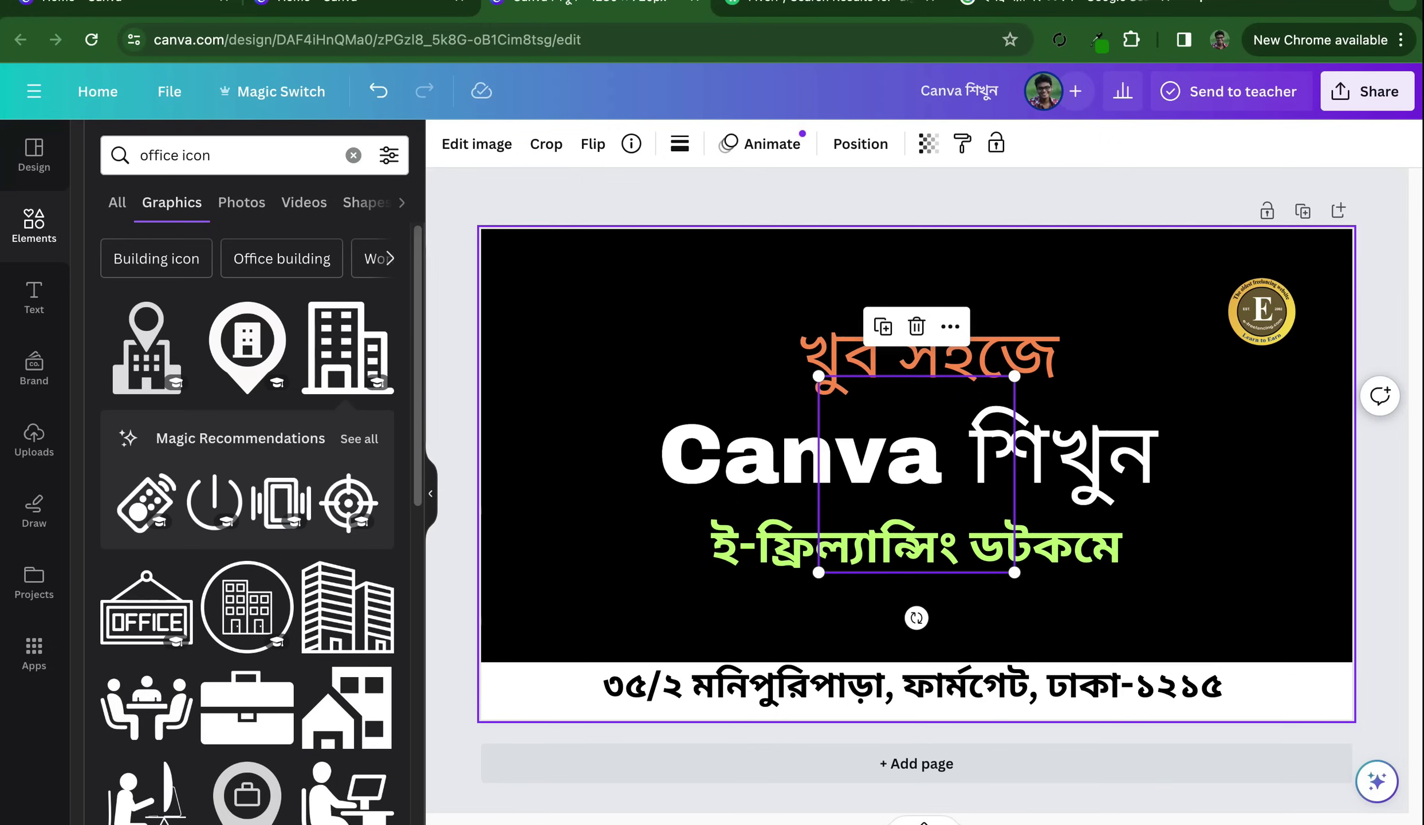
# Undo a trial crop, then resize the building icon and set it at the start of the address line
pyautogui.moveTo(916, 473)
pyautogui.mouseDown()
pyautogui.moveTo(801, 579)
pyautogui.moveTo(648, 661)
pyautogui.moveTo(612, 584)
pyautogui.mouseUp()
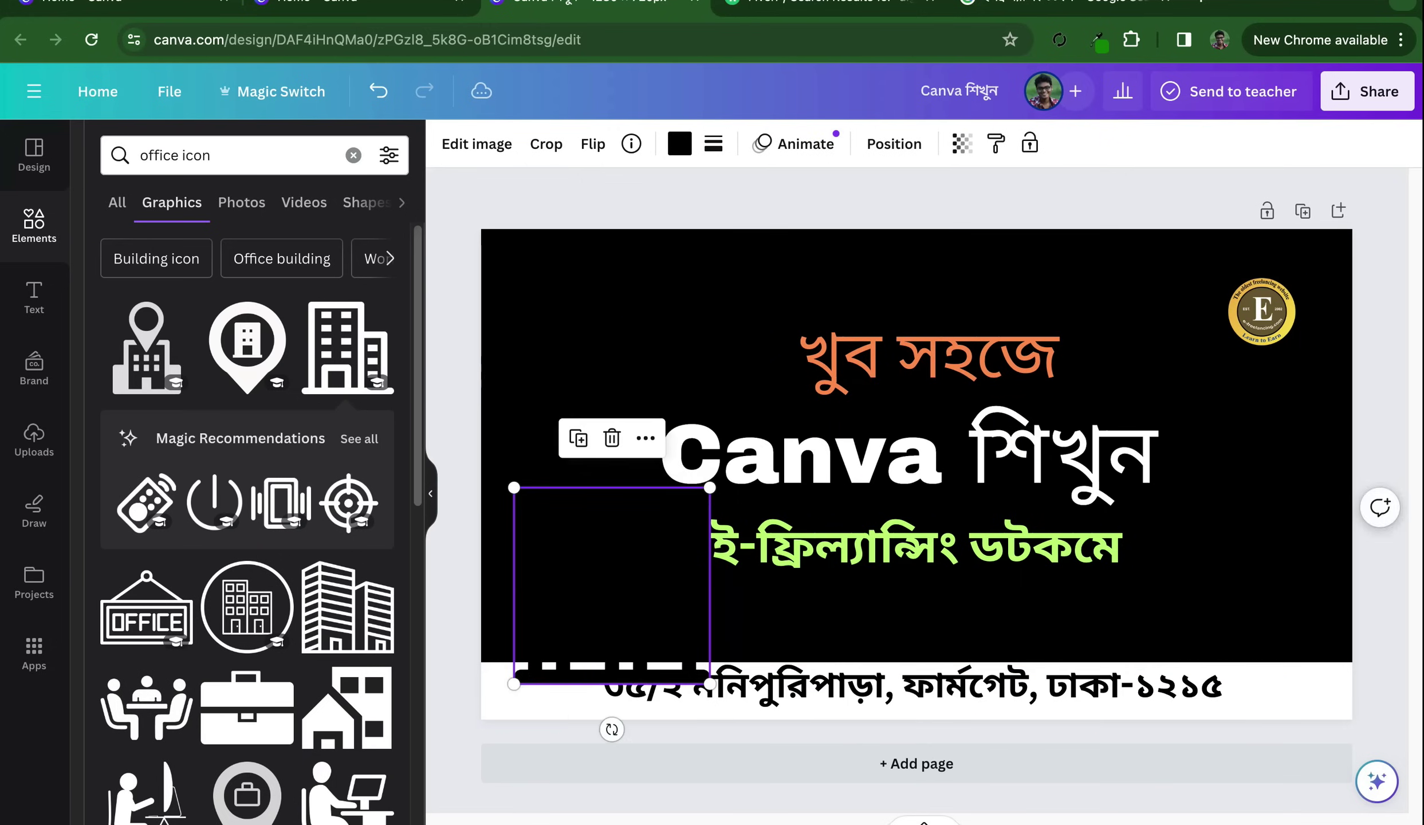
pyautogui.doubleClick(612, 585)
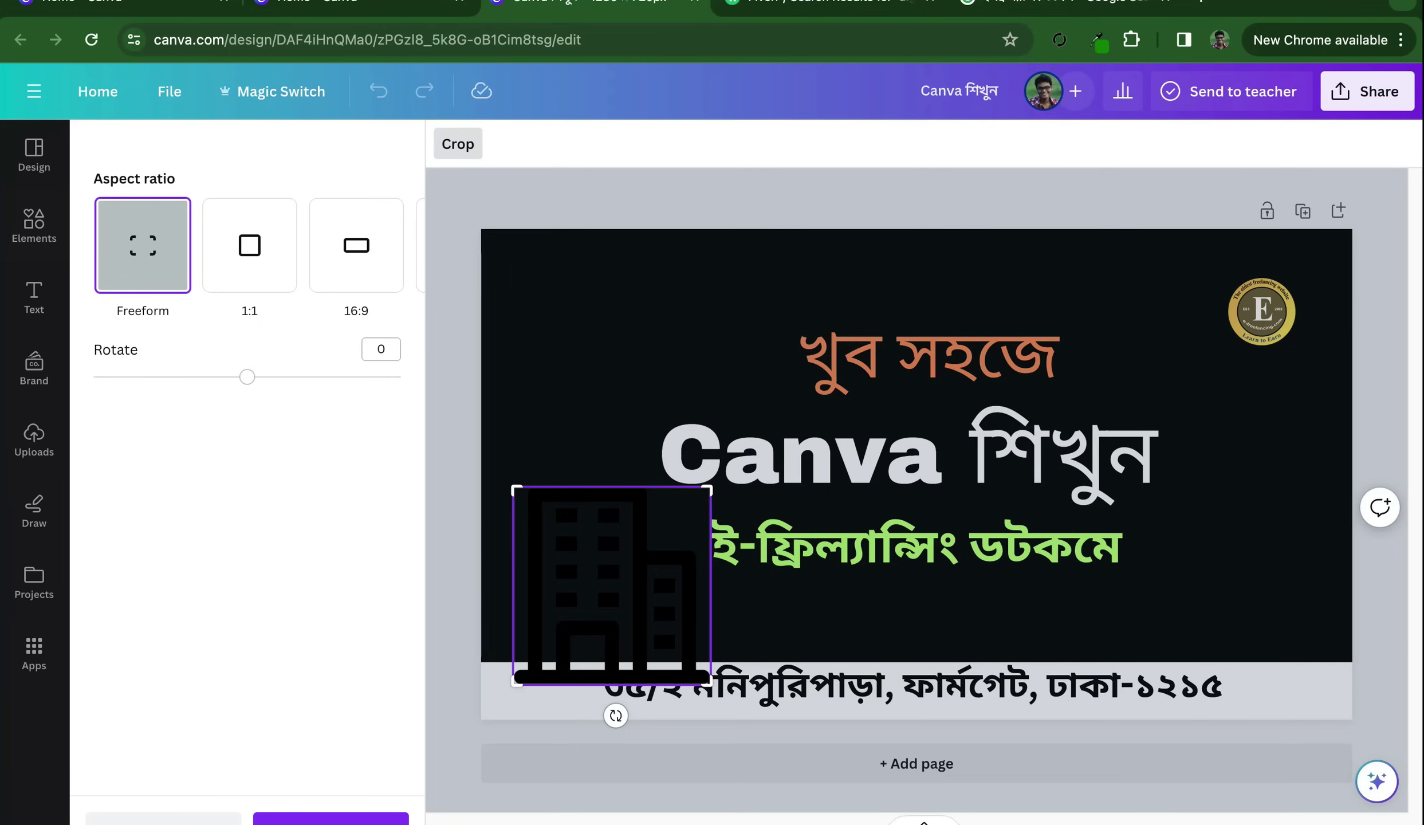
pyautogui.moveTo(709, 488); pyautogui.dragTo(628, 584)
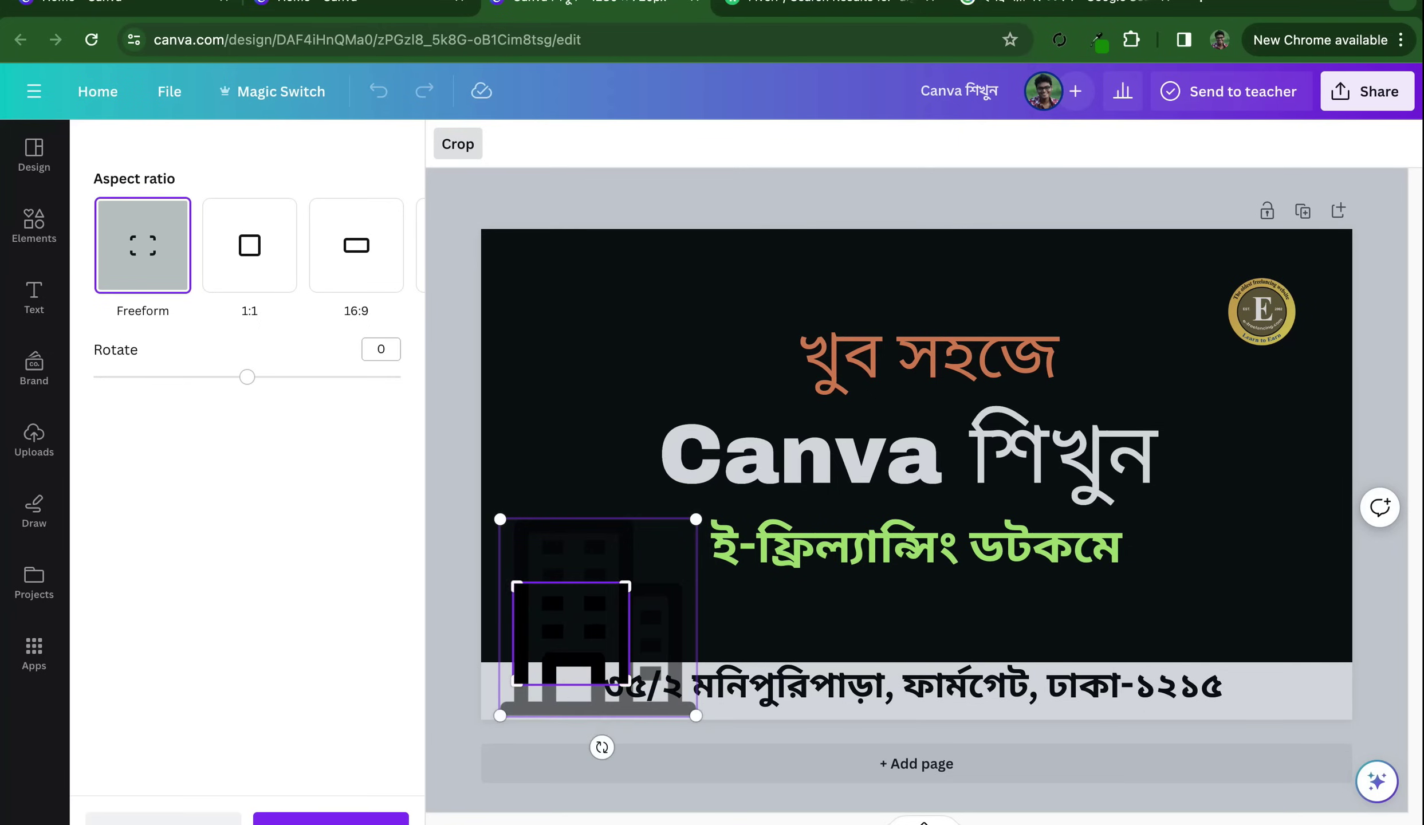
pyautogui.press('Return')
pyautogui.hotkey('ctrl', 'z')
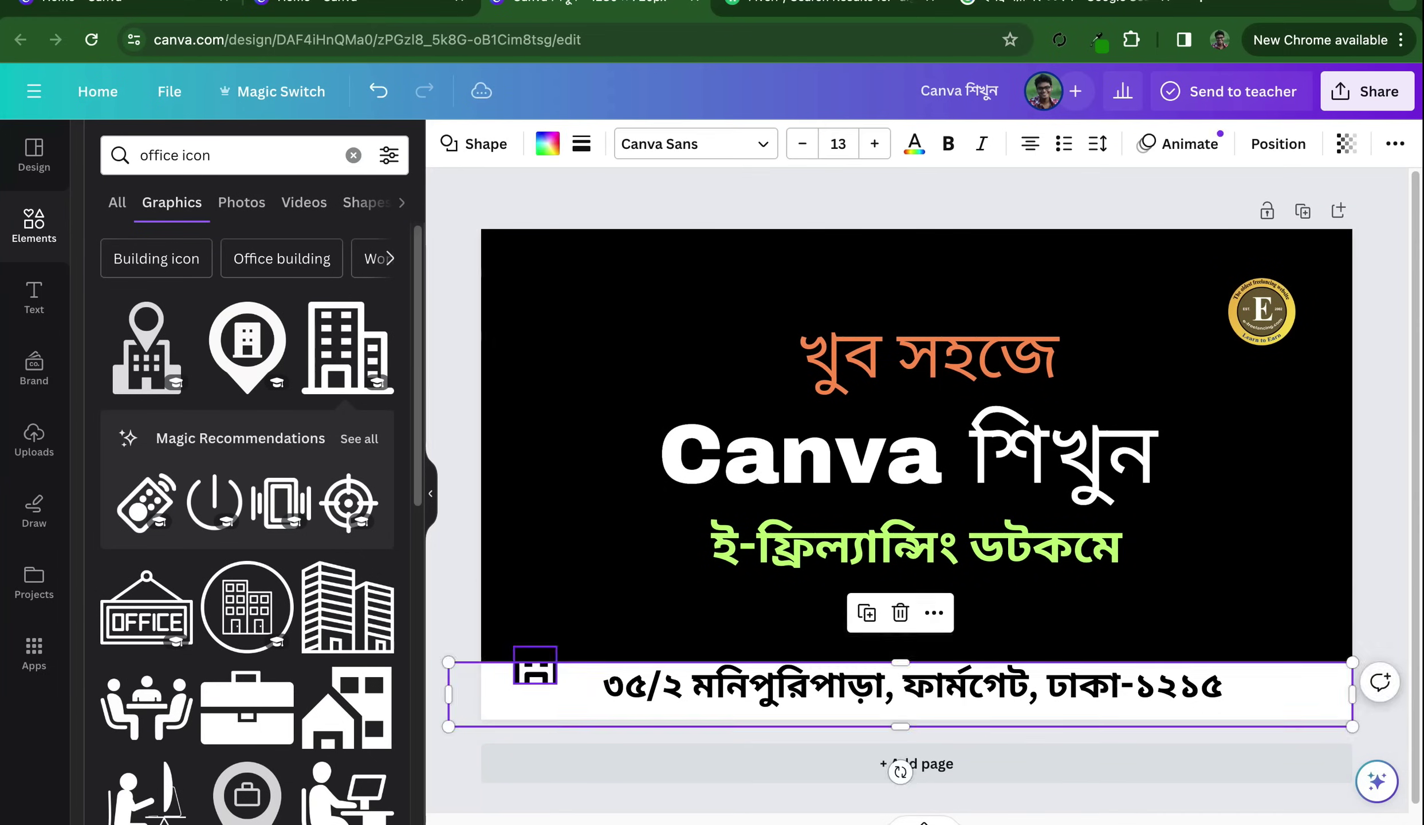
pyautogui.hotkey('ctrl', 'z')
pyautogui.moveTo(916, 474); pyautogui.dragTo(784, 650)
pyautogui.moveTo(843, 705)
pyautogui.mouseDown()
pyautogui.moveTo(833, 668)
pyautogui.moveTo(555, 687)
pyautogui.mouseUp()
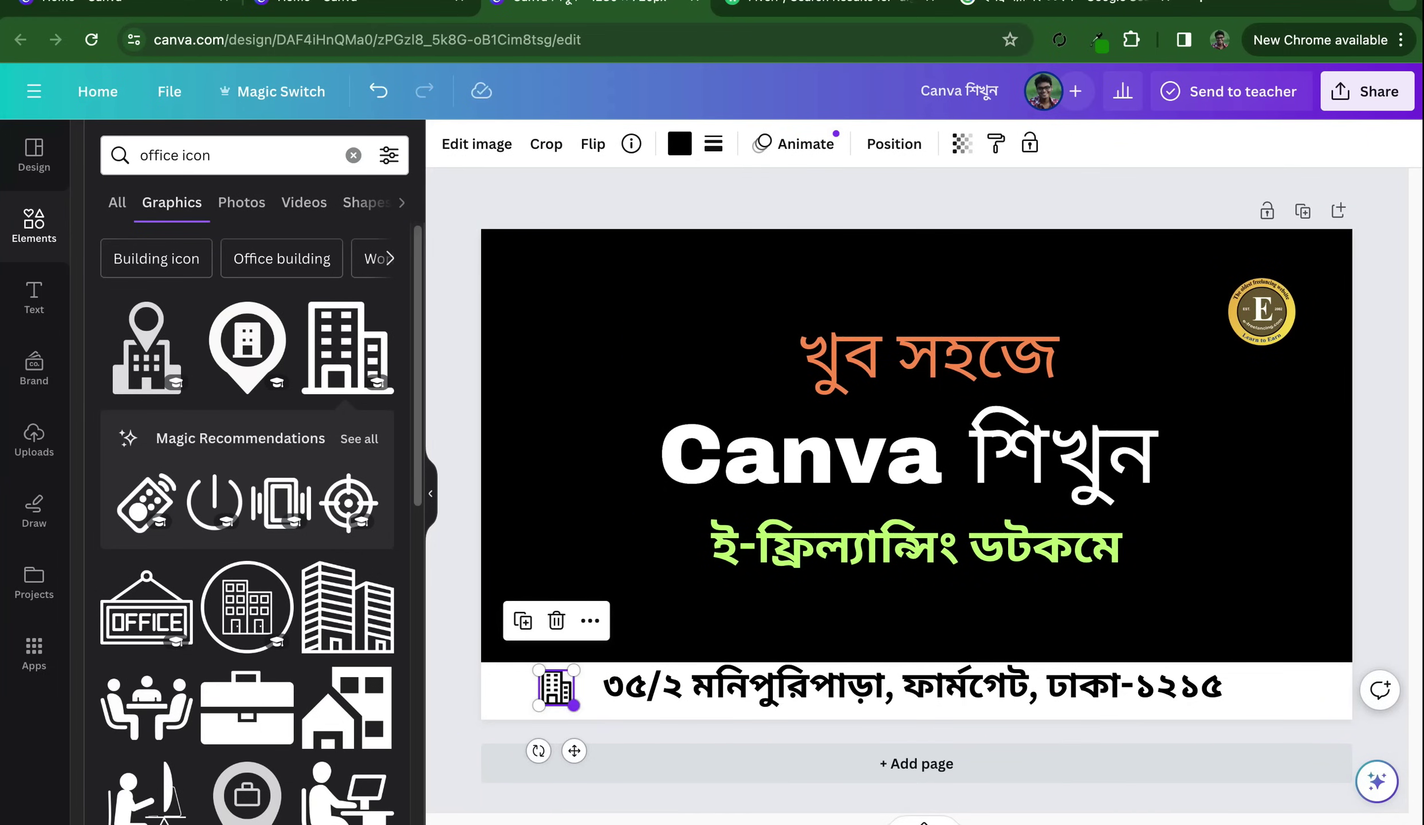
pyautogui.press('Escape')
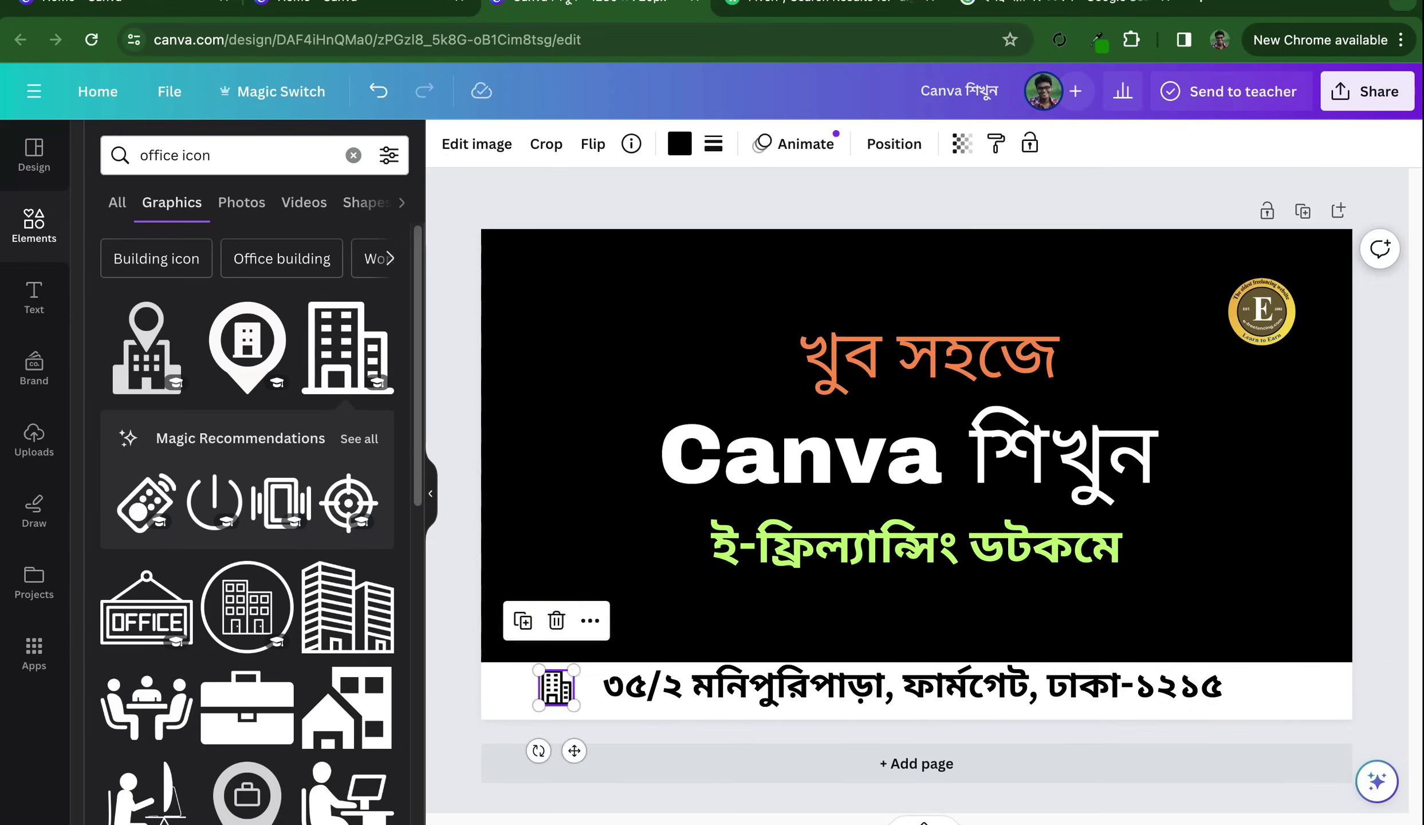
pyautogui.moveTo(556, 687); pyautogui.dragTo(575, 684)
# Enlarge the building icon slightly and nudge the address text down a little
pyautogui.click(859, 688)
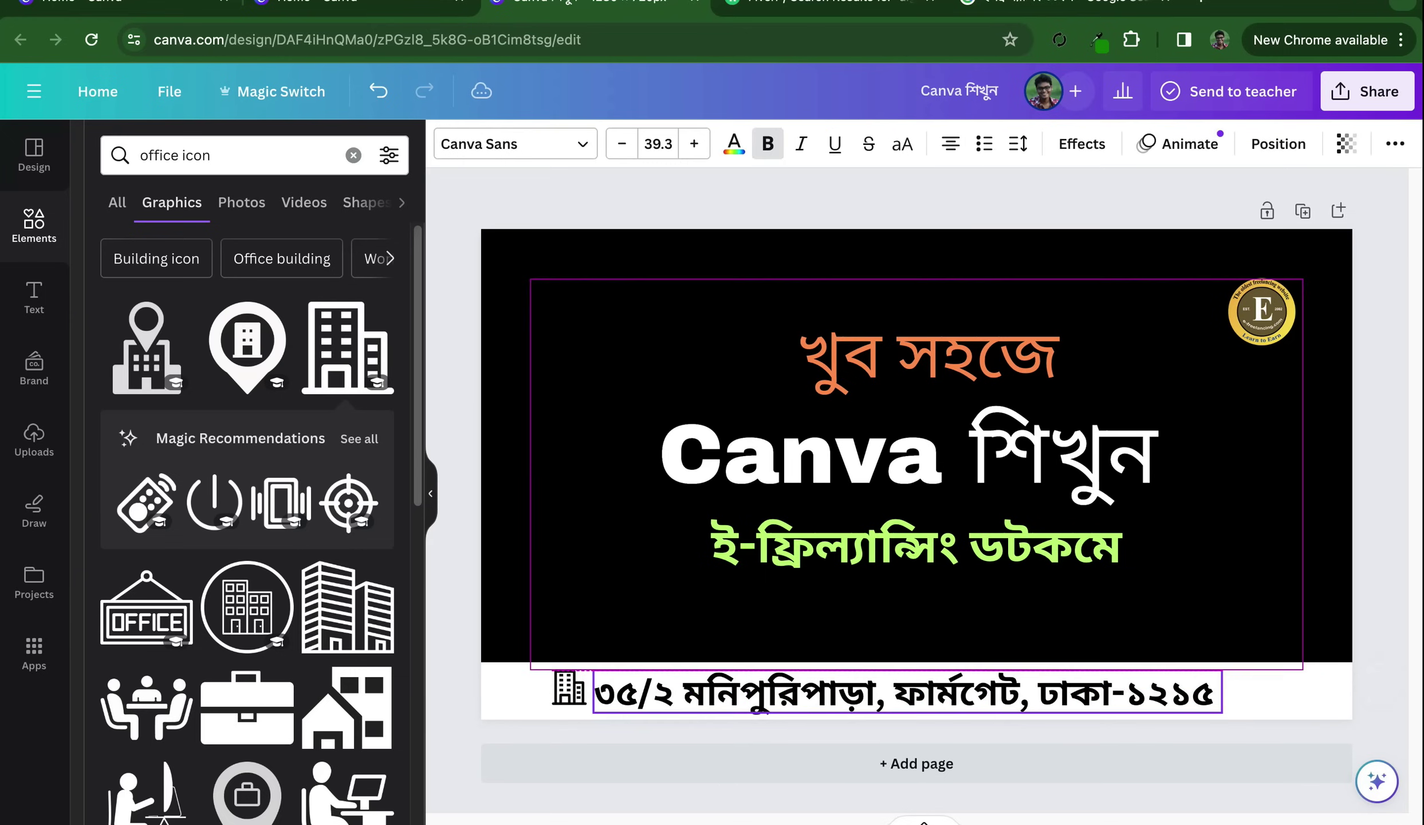
pyautogui.click(568, 687)
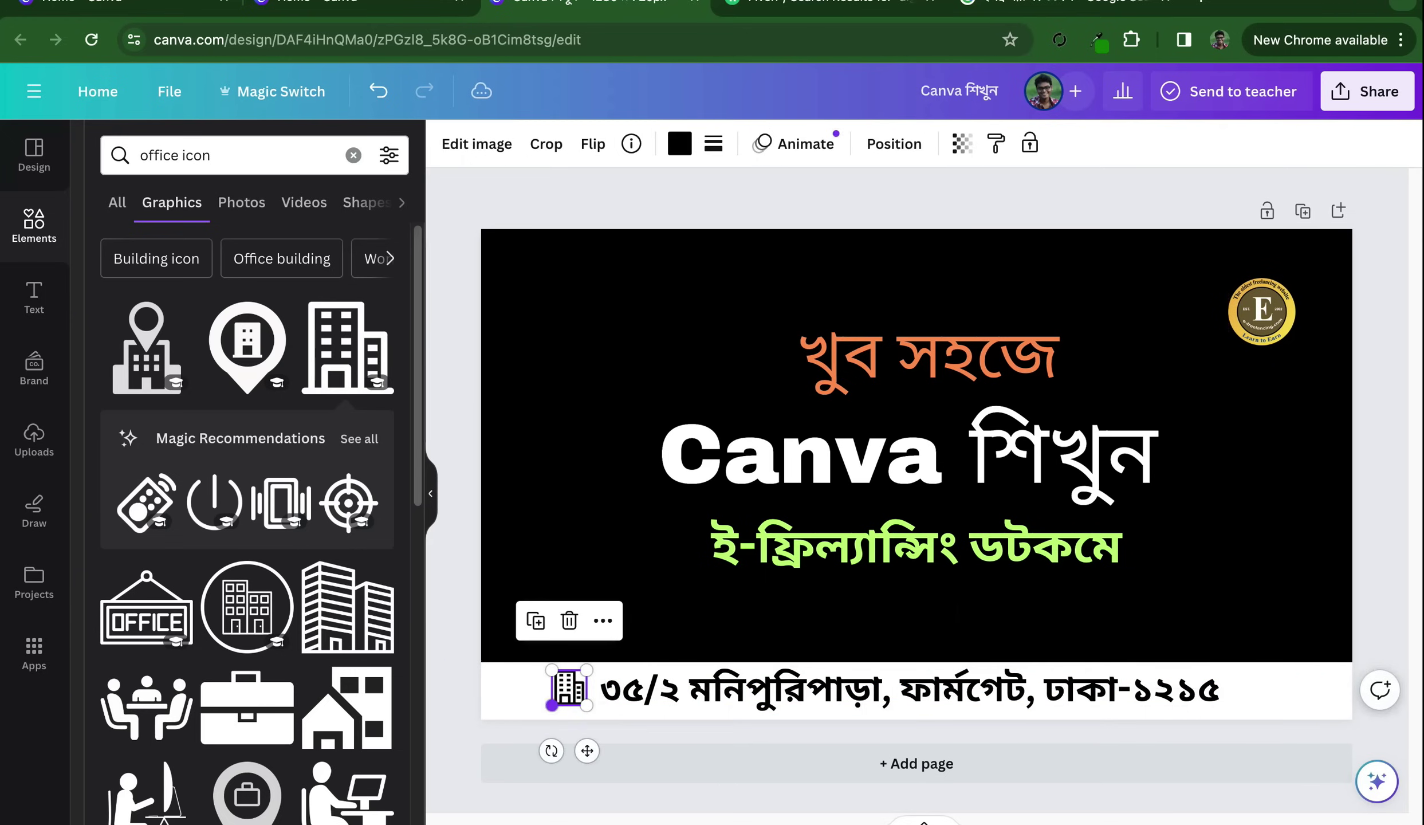
pyautogui.moveTo(551, 704)
pyautogui.mouseDown()
pyautogui.moveTo(537, 720)
pyautogui.moveTo(576, 686)
pyautogui.moveTo(550, 687)
pyautogui.mouseUp()
pyautogui.click(608, 687)
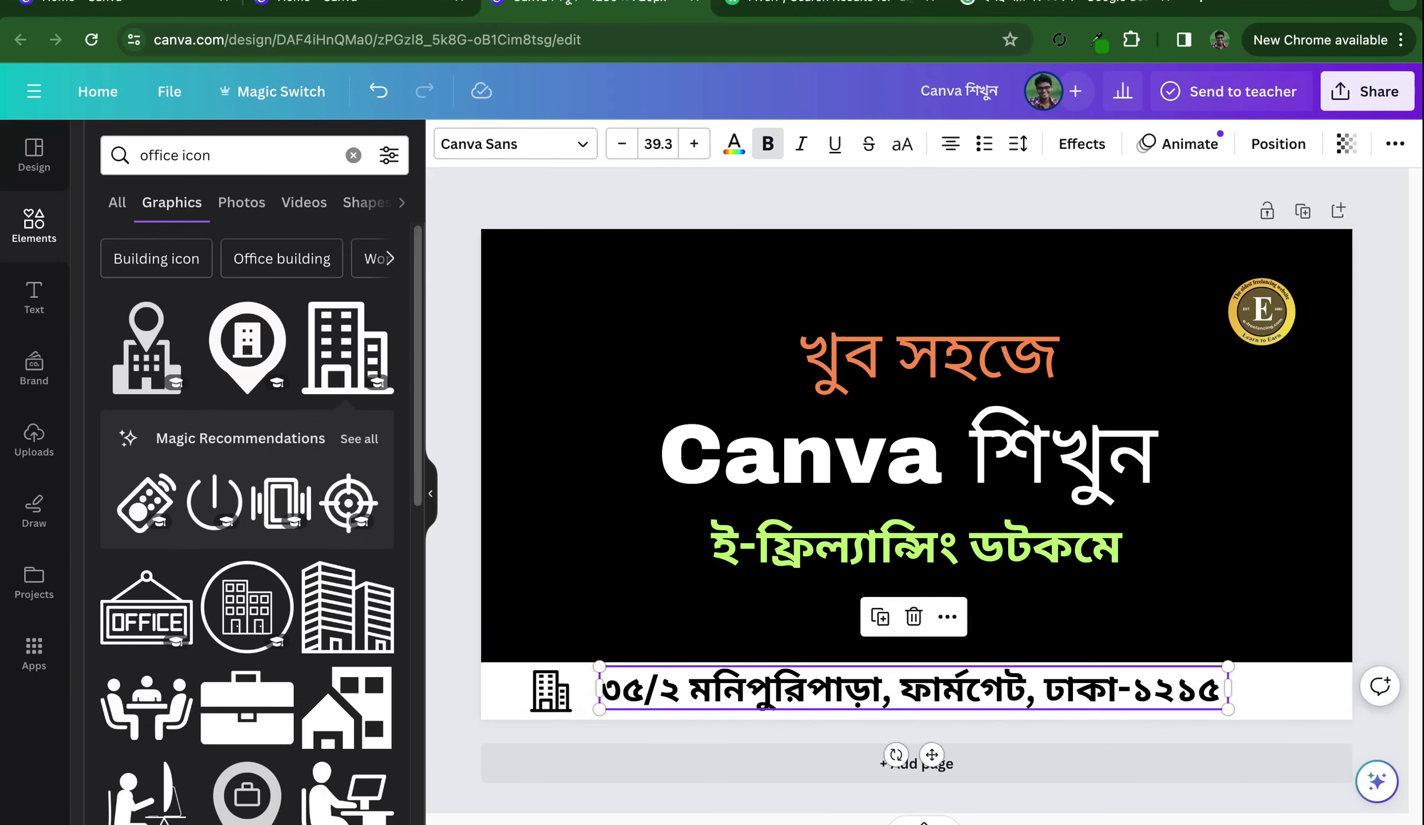
pyautogui.press('Down')
pyautogui.press('Down')
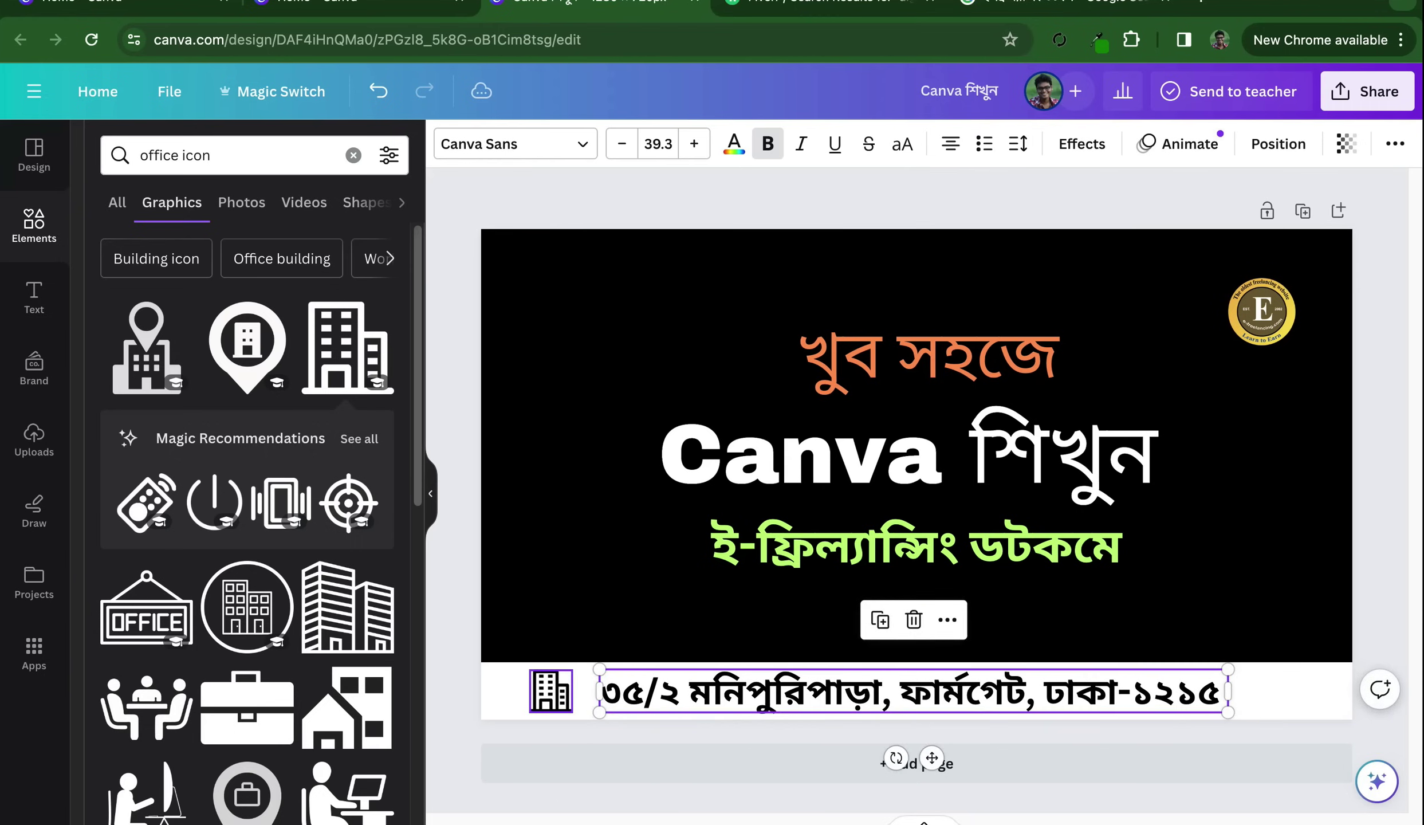
# Shift the address text slightly right and move the building icon beside it in the white band
pyautogui.click(551, 691)
pyautogui.press('Escape')
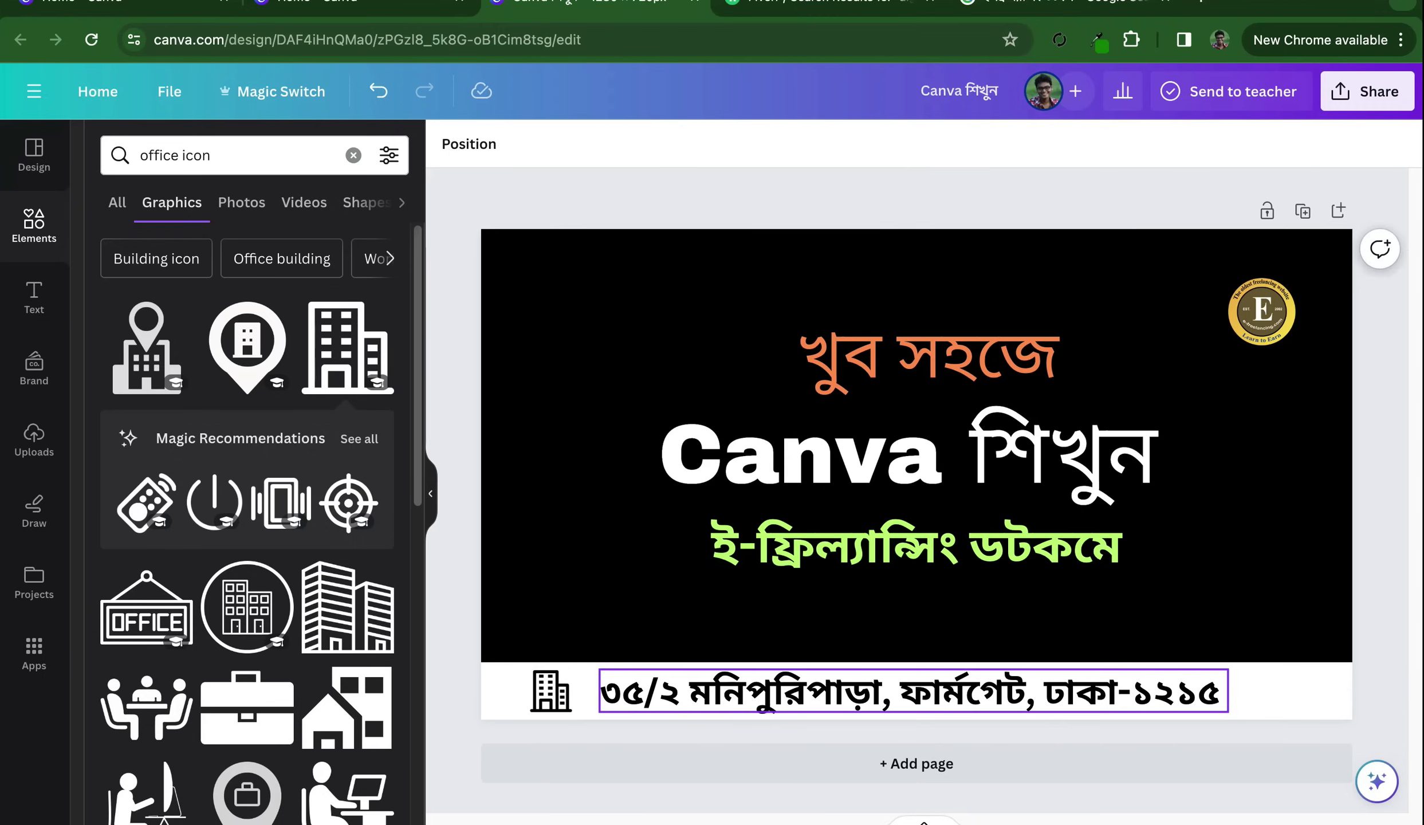
pyautogui.moveTo(916, 690); pyautogui.dragTo(928, 690)
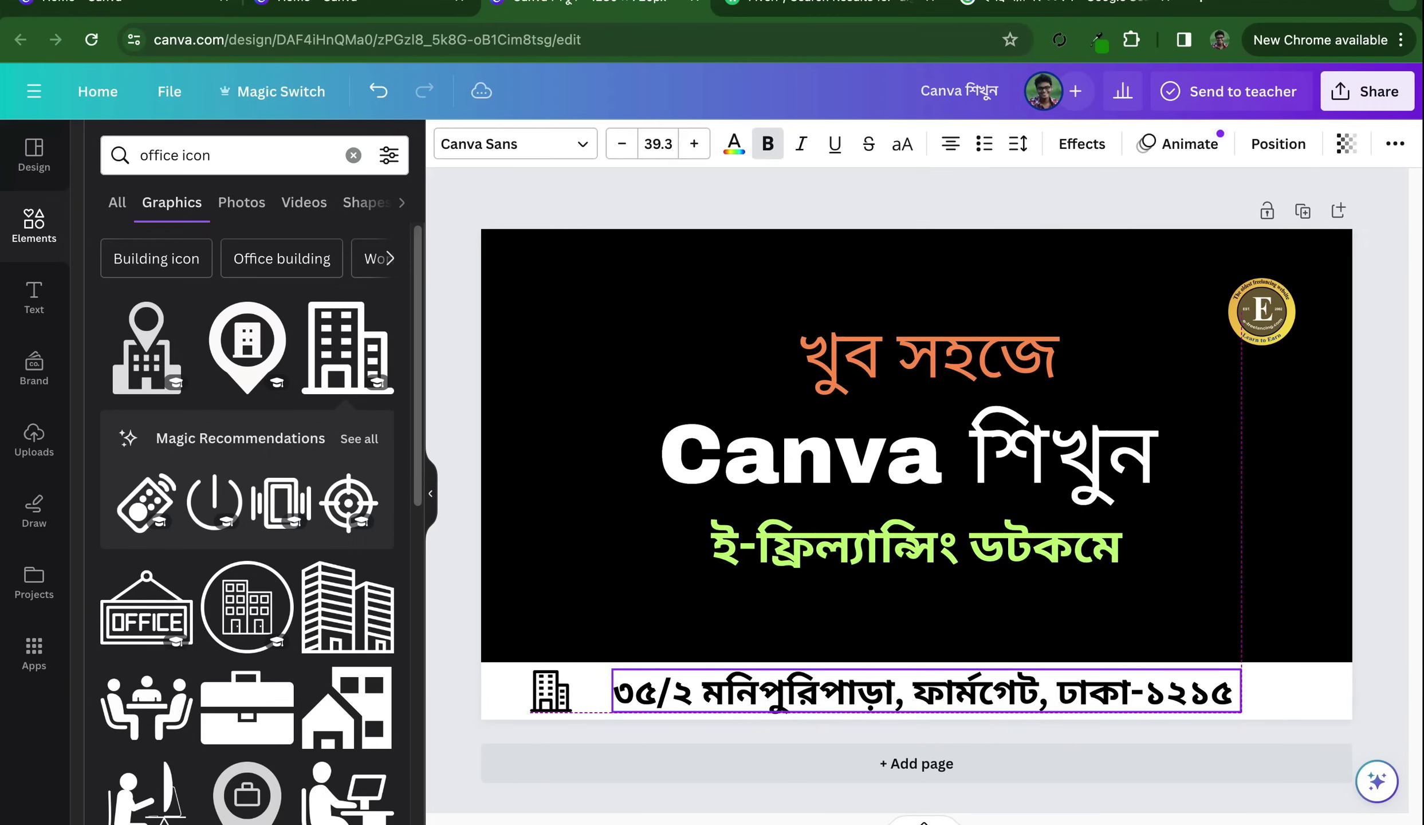
pyautogui.click(551, 690)
pyautogui.moveTo(551, 690); pyautogui.dragTo(577, 691)
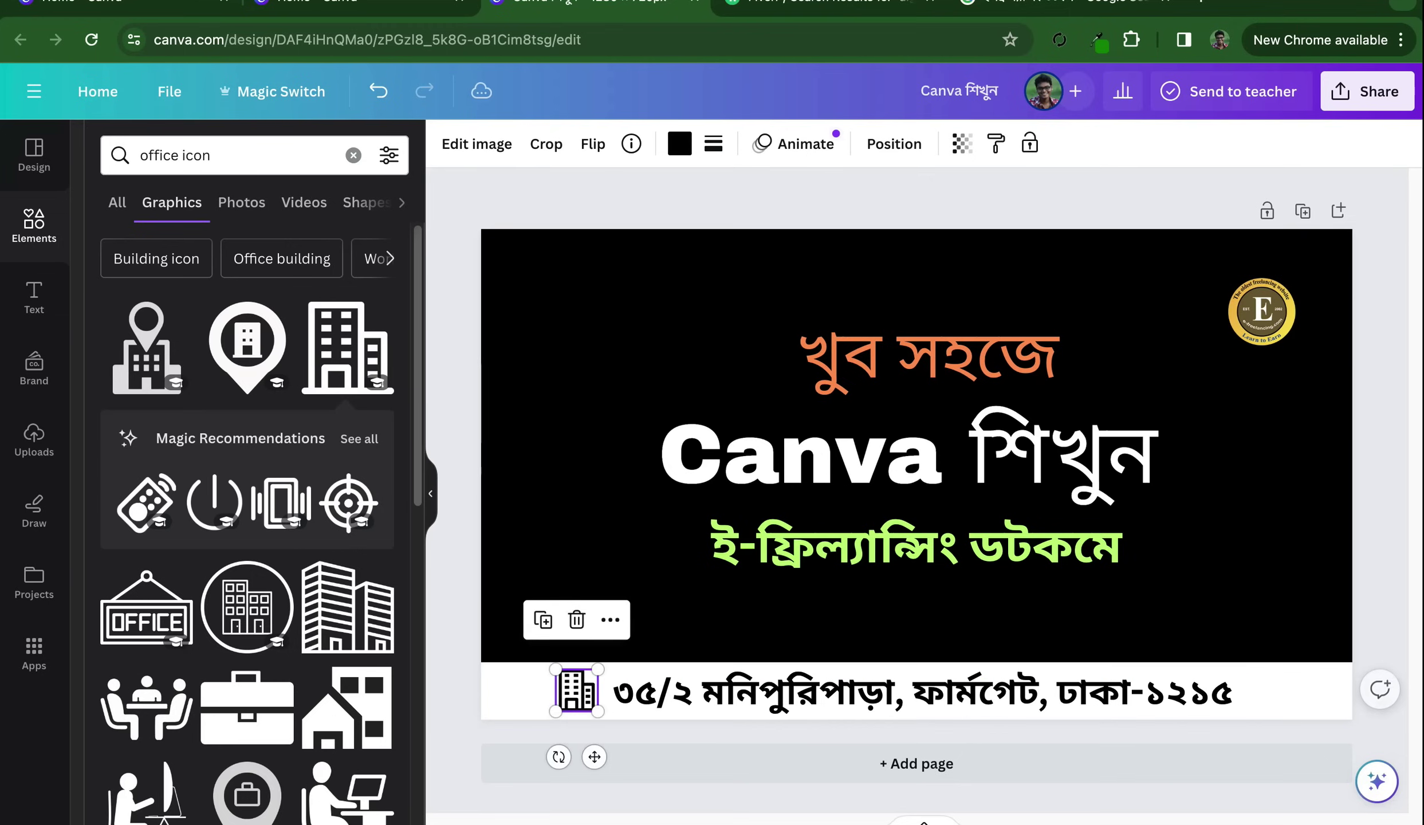
pyautogui.press('Escape')
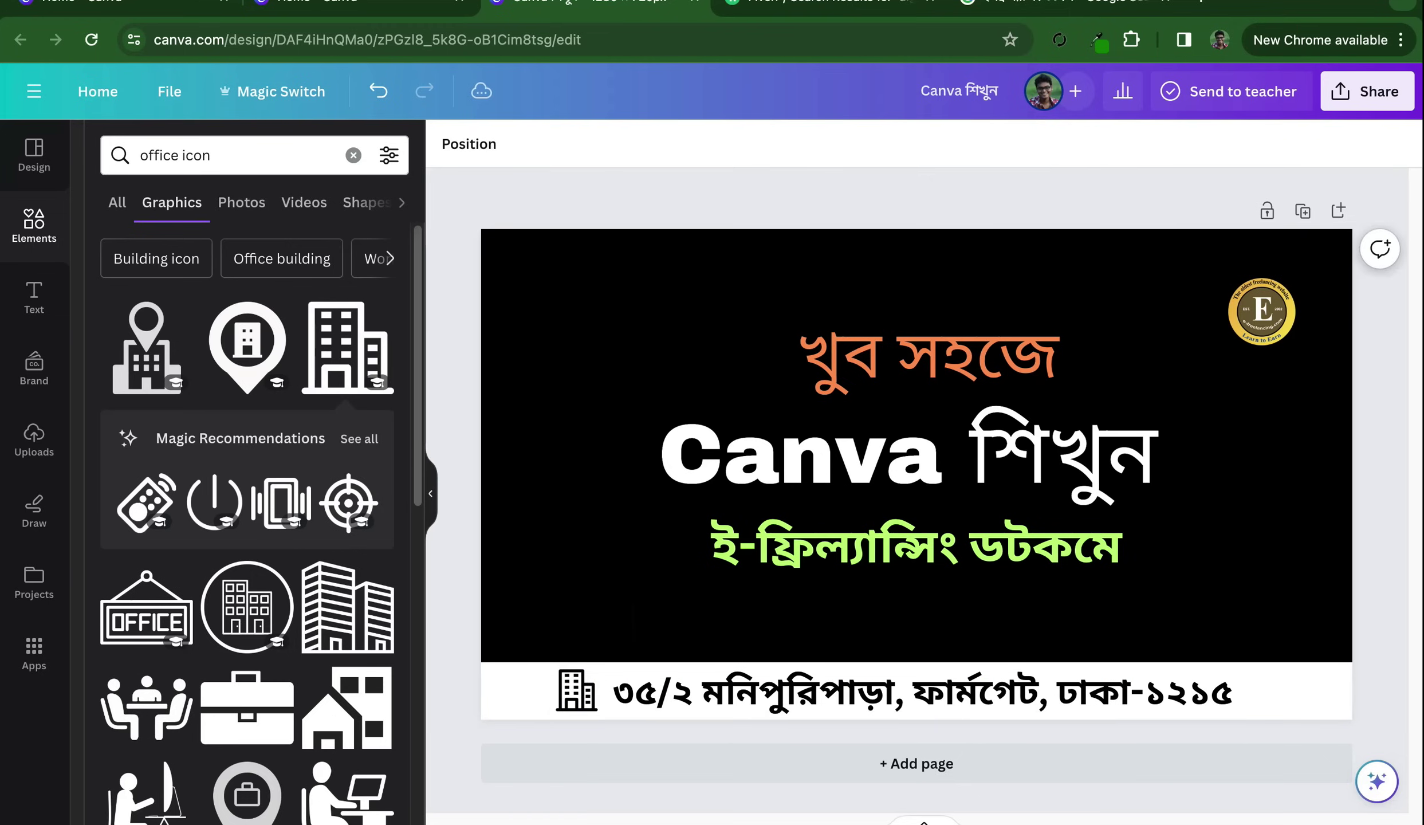
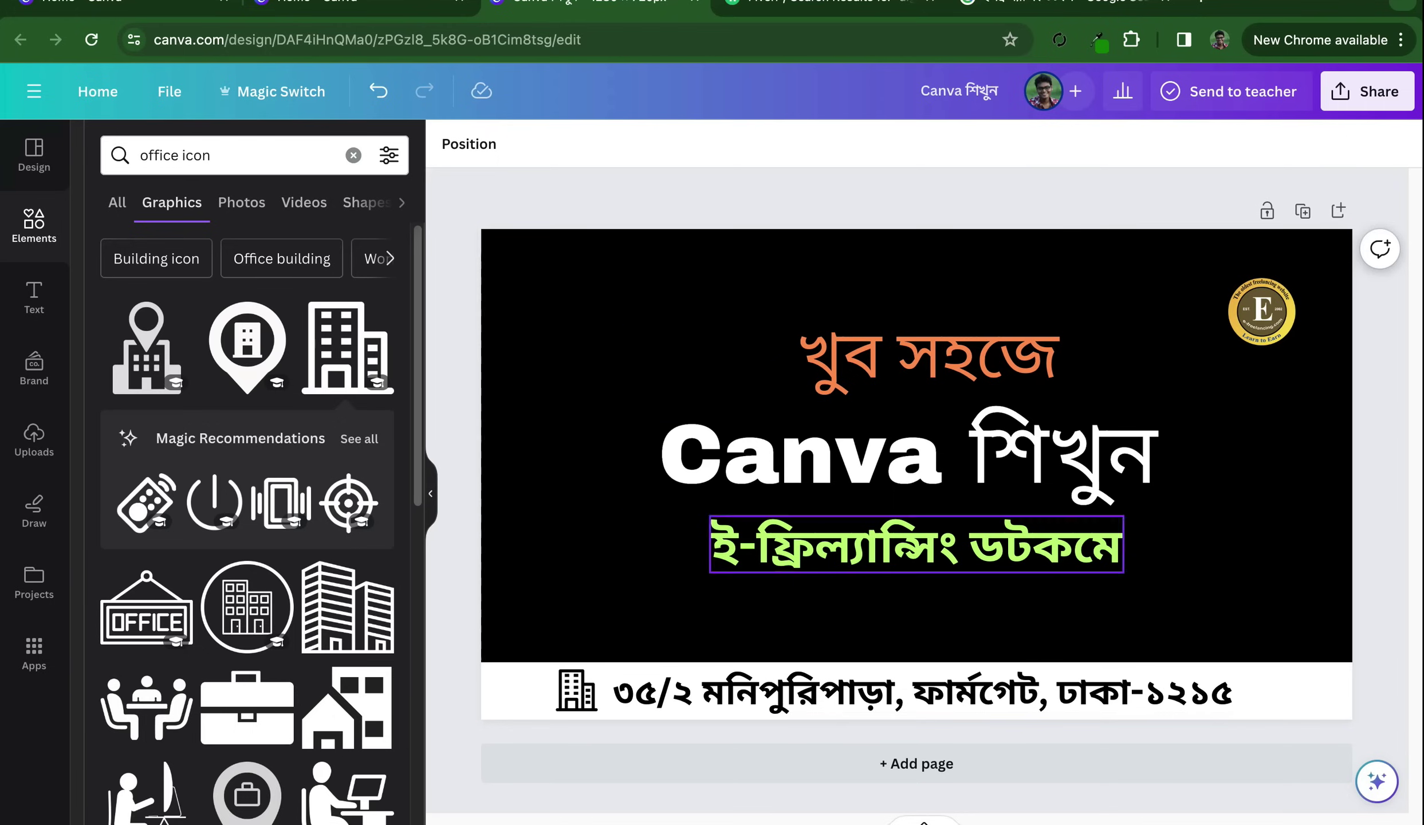
# Replace the 'office icon' element search with a 'youtube subscribe' search
pyautogui.click(917, 401)
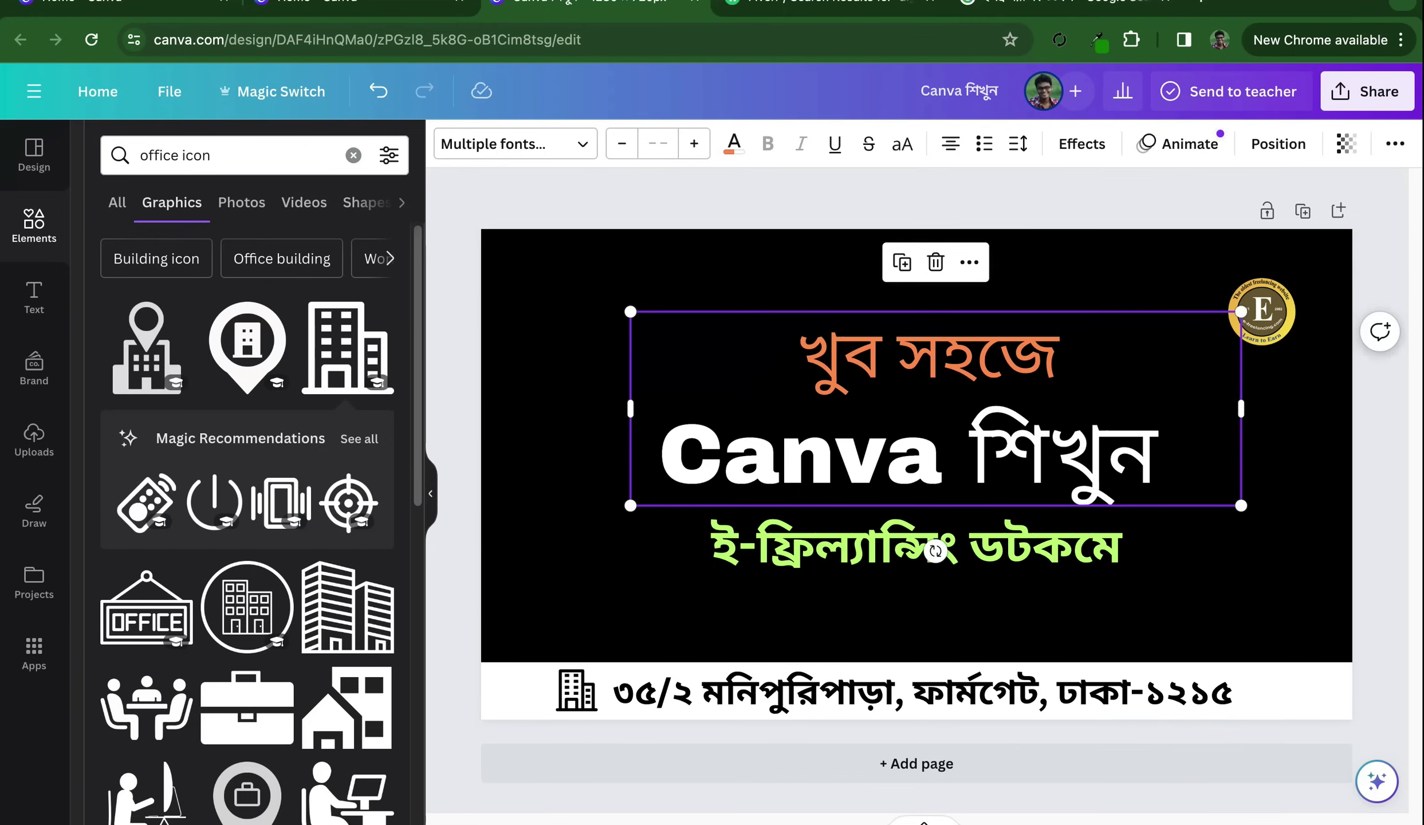
pyautogui.doubleClick(806, 355)
pyautogui.press('Escape')
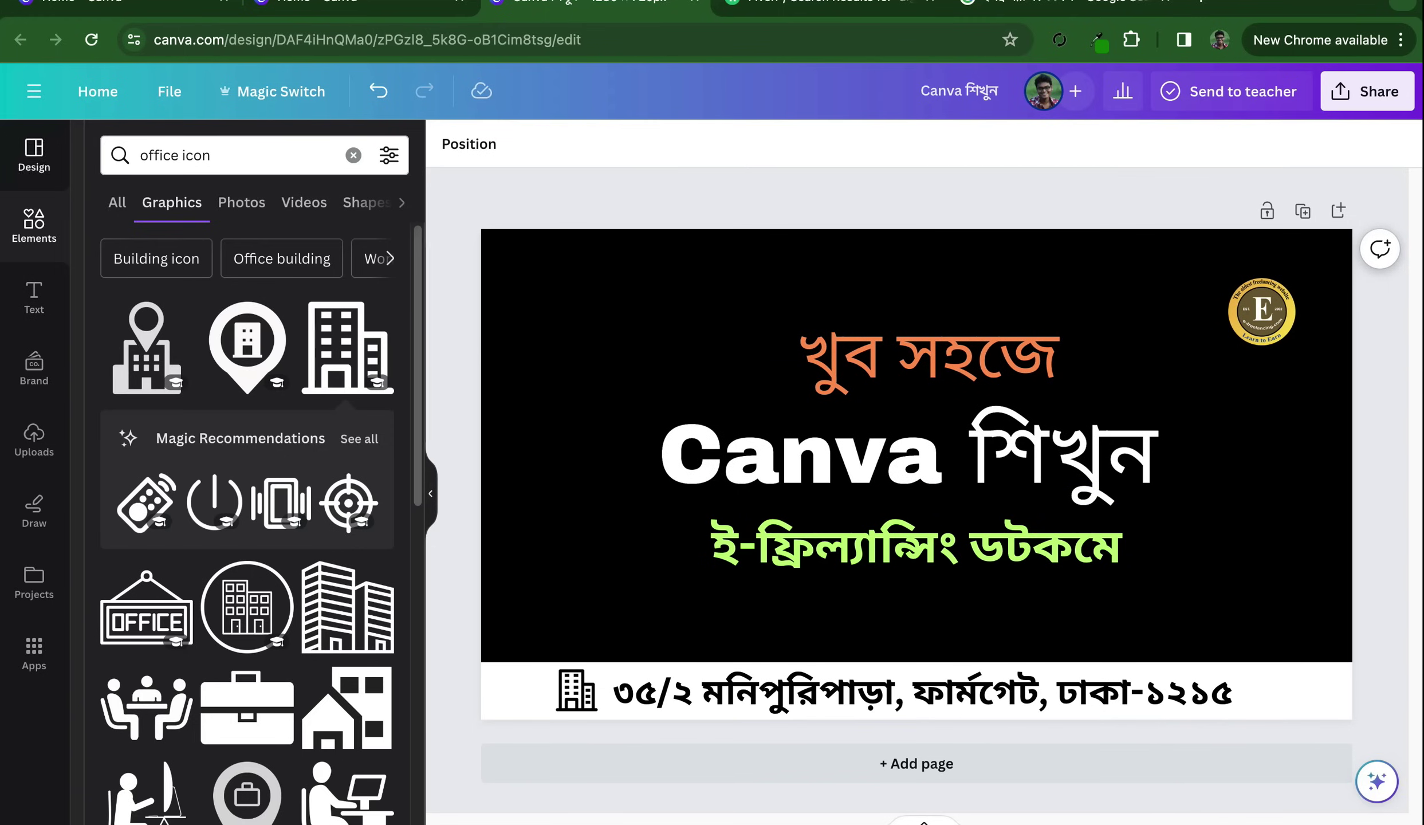
pyautogui.click(34, 367)
pyautogui.click(34, 224)
pyautogui.click(352, 156)
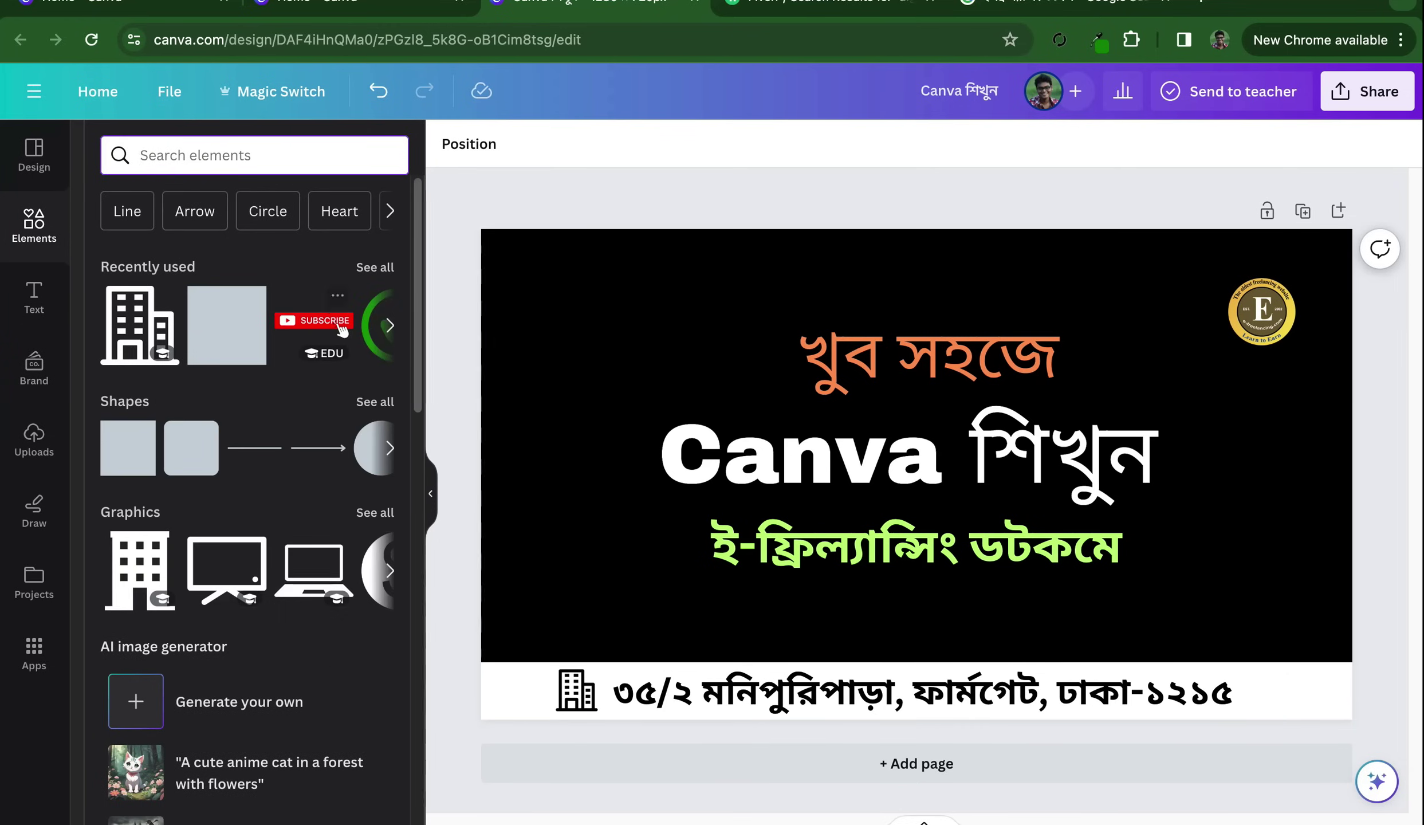
pyautogui.write('y')
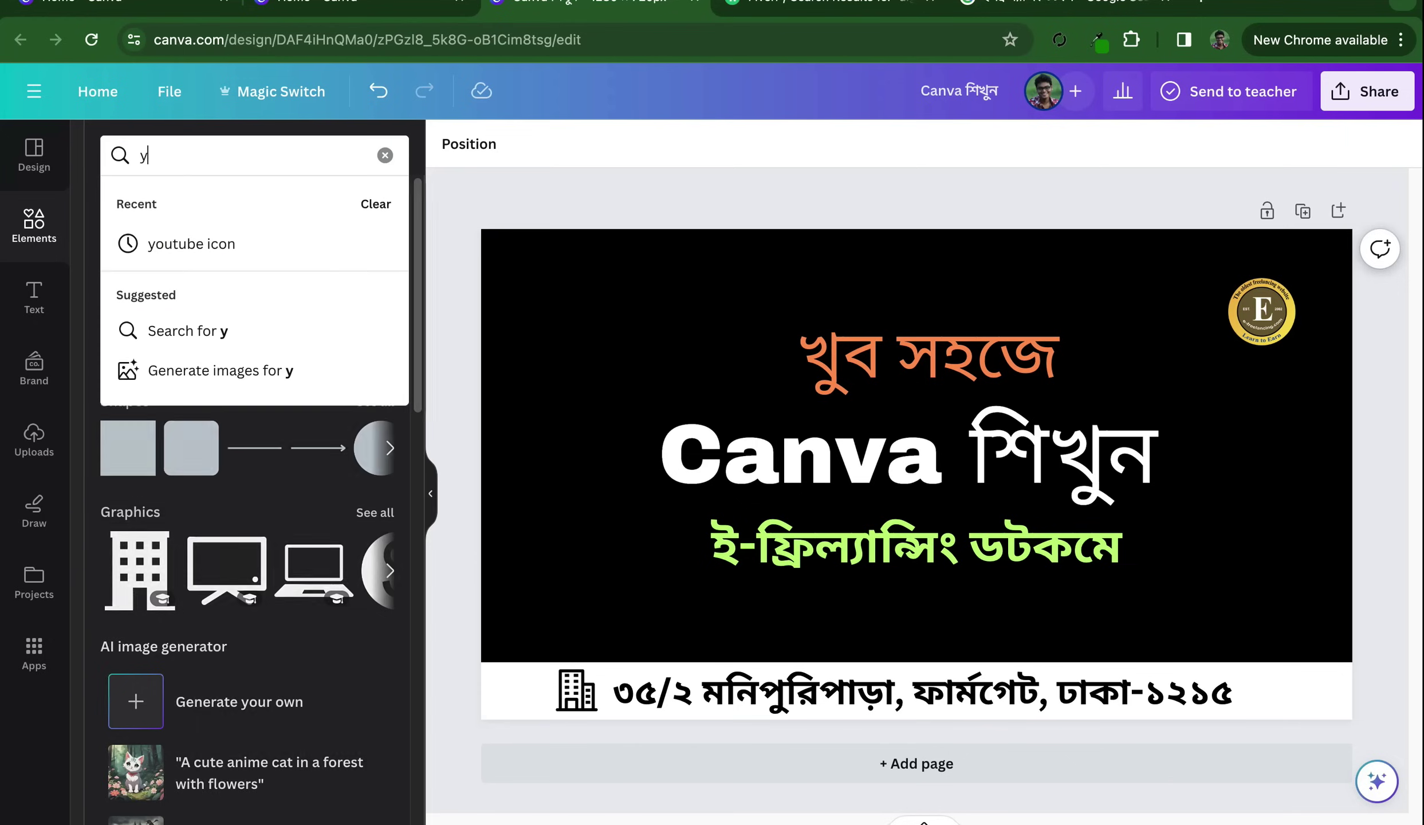
pyautogui.write('outube')
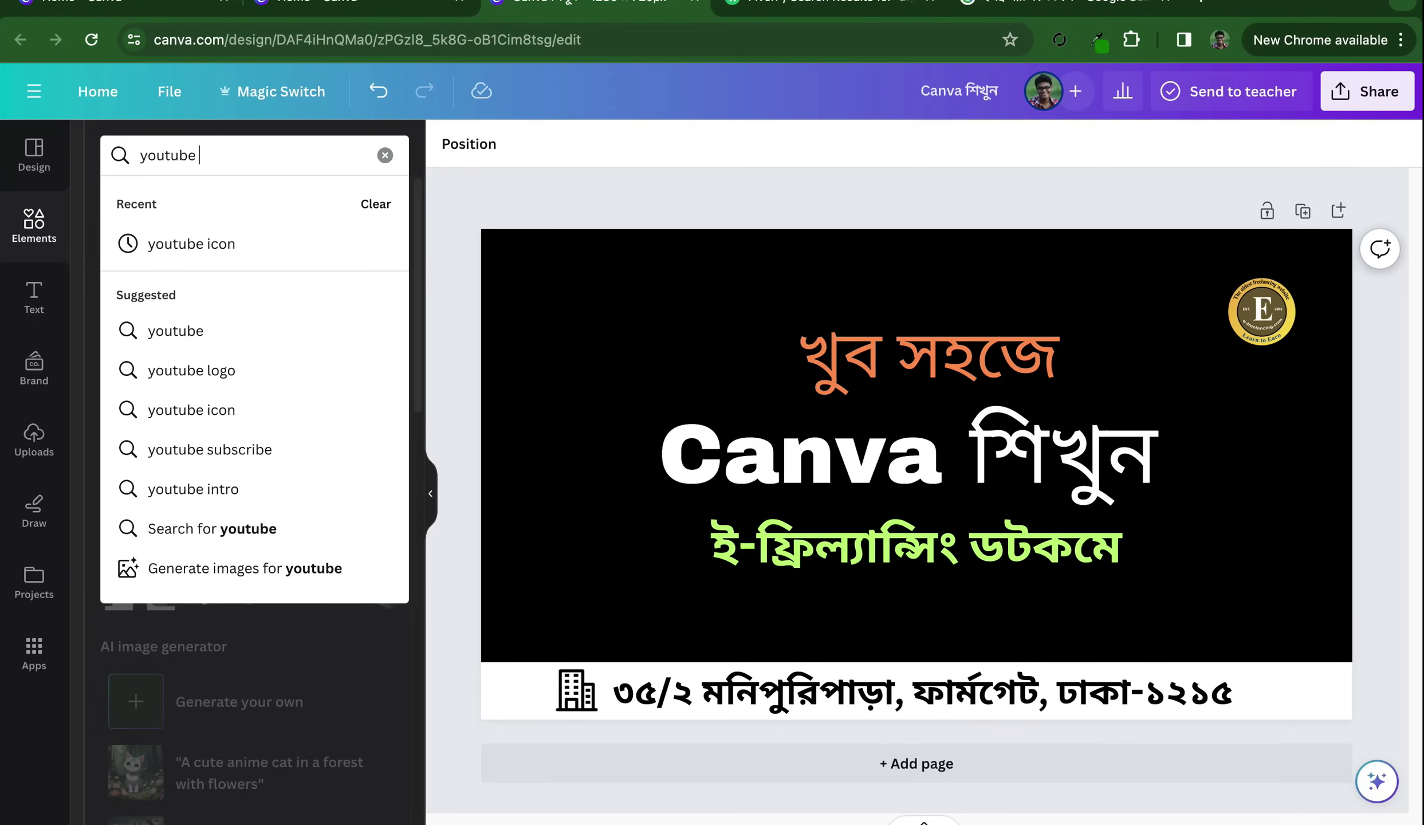
pyautogui.write('sus')
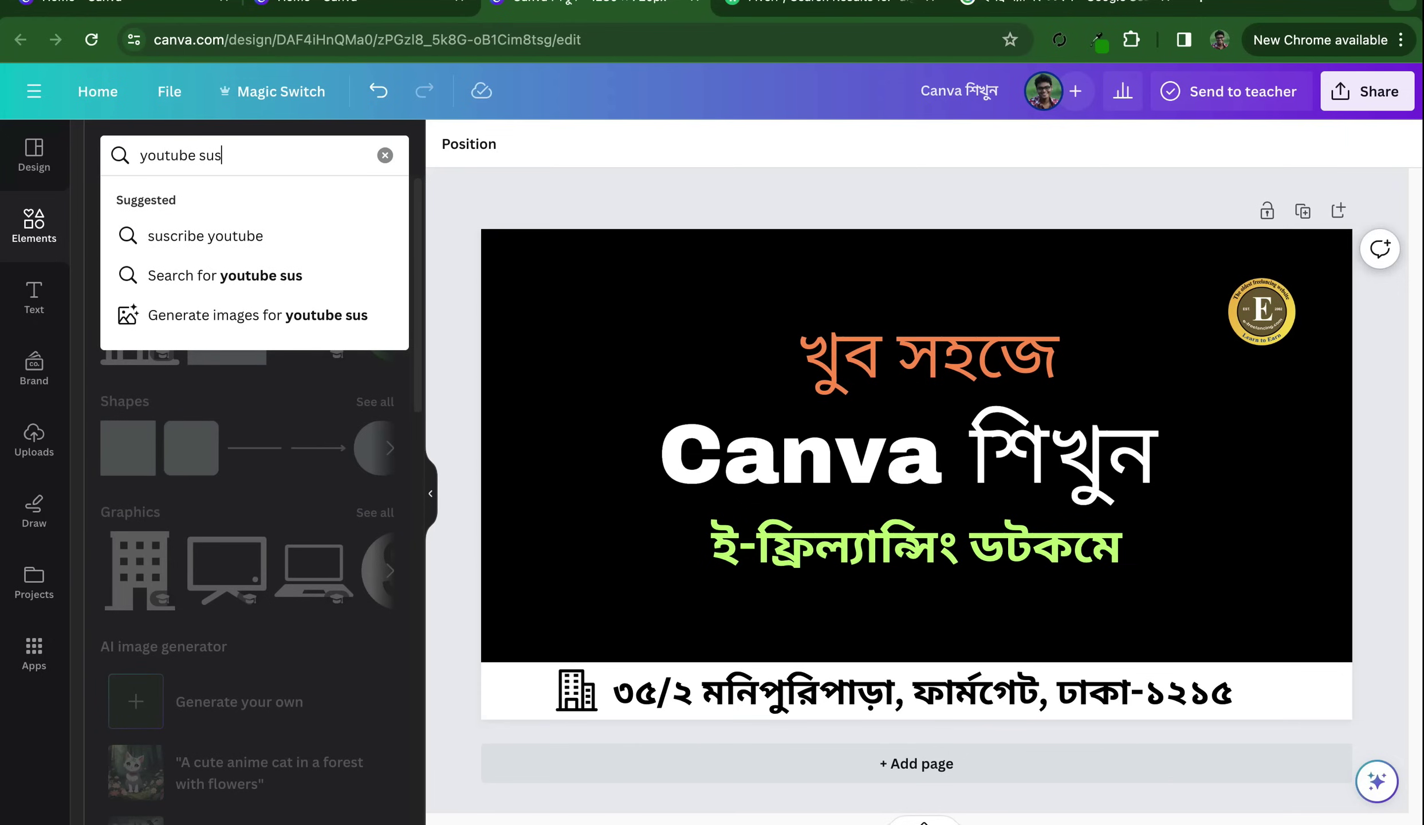
pyautogui.press('BackSpace')
pyautogui.write('bscr')
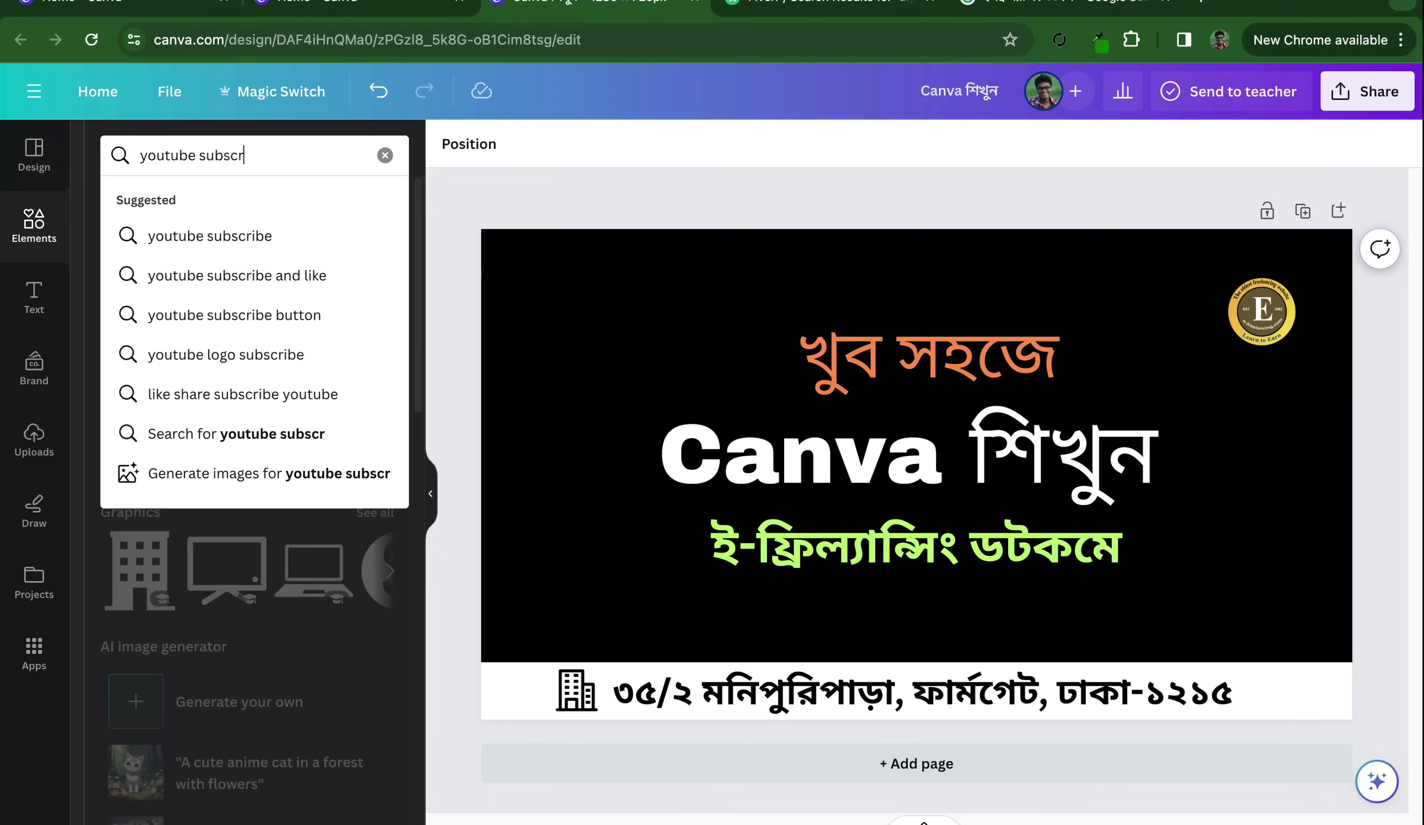
pyautogui.press('Down')
pyautogui.press('Return')
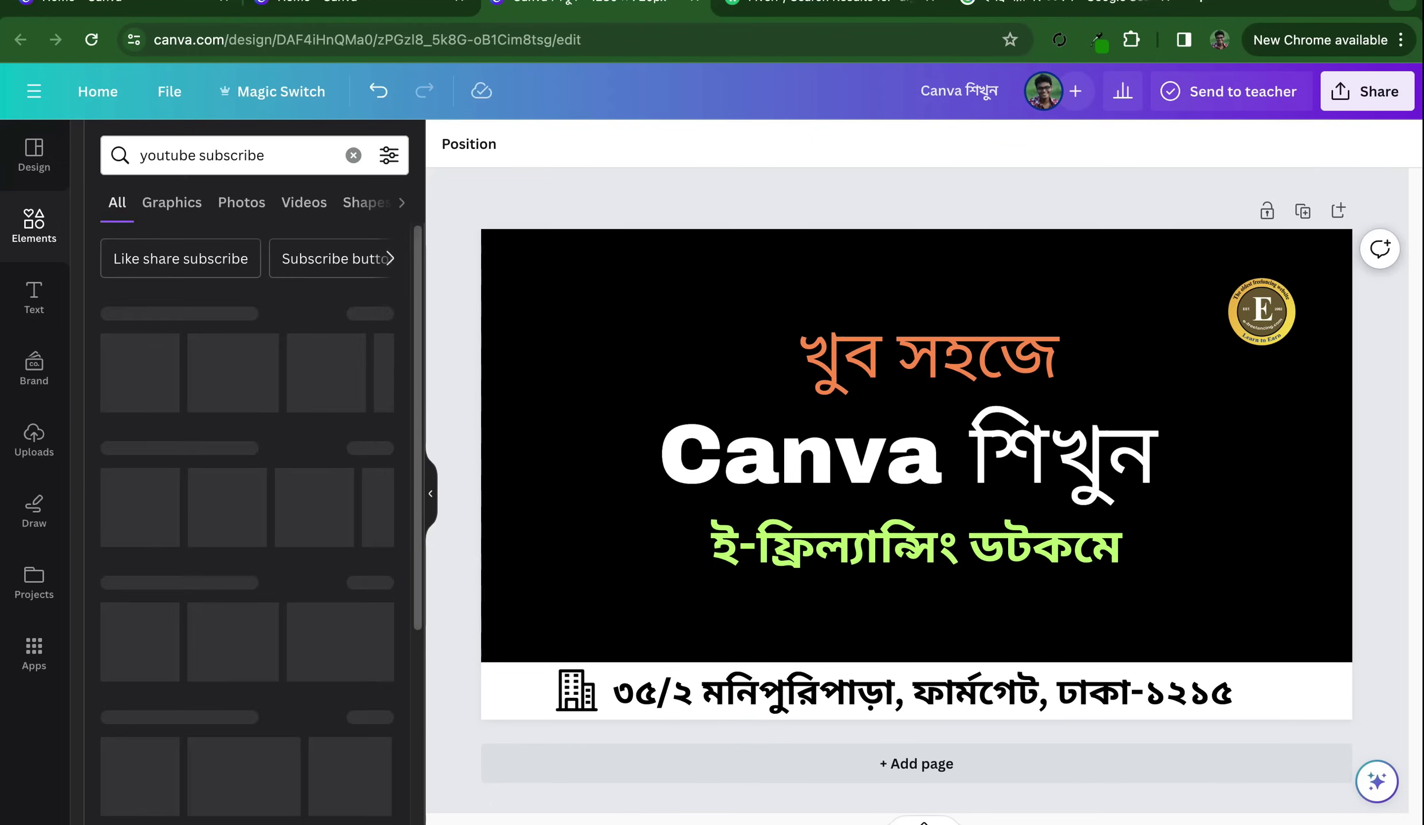
# Add the red bell SUBSCRIBE graphic, shrink it to the lower right, and undo a stray text move
pyautogui.click(375, 315)
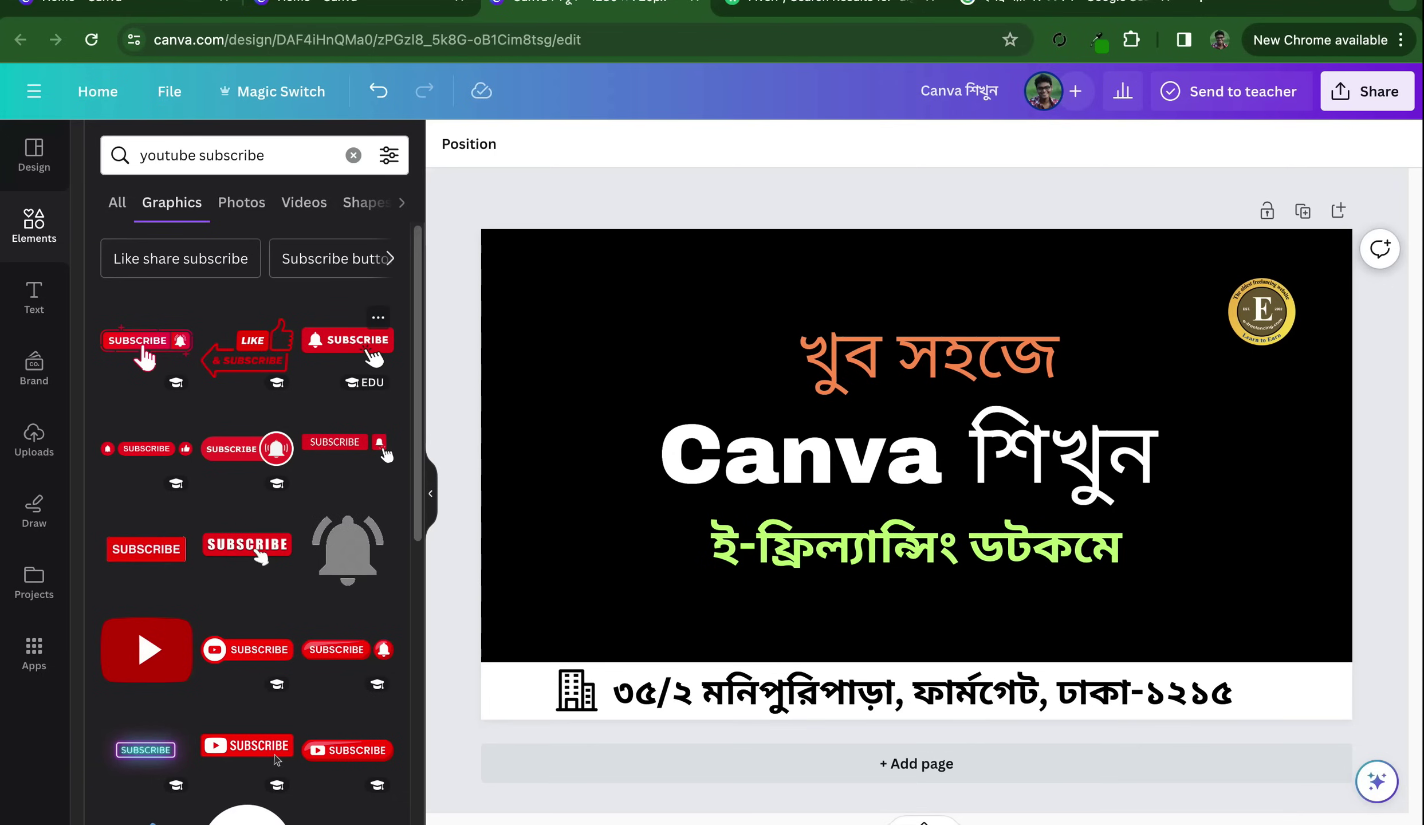
pyautogui.click(347, 341)
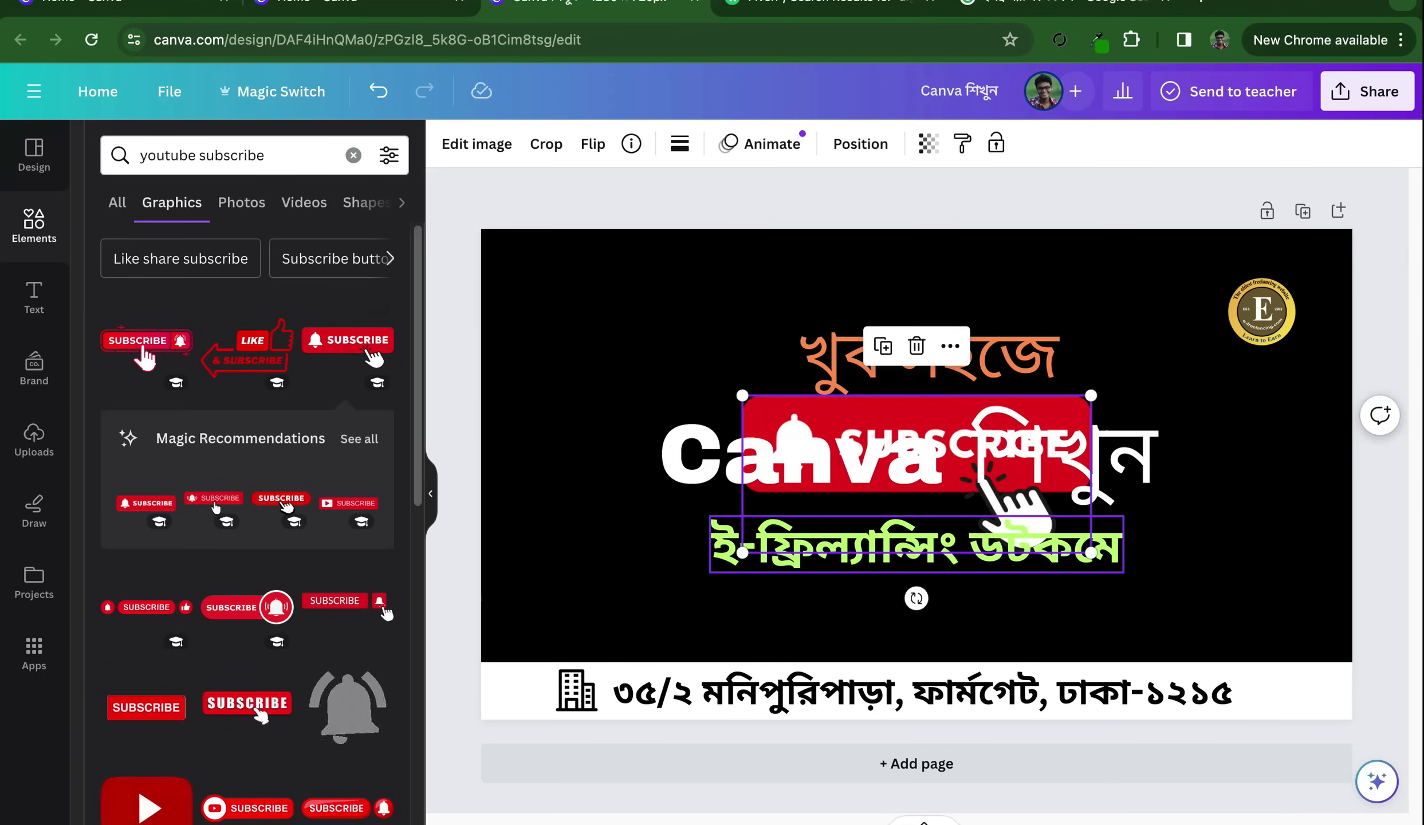
pyautogui.moveTo(743, 553); pyautogui.dragTo(890, 485)
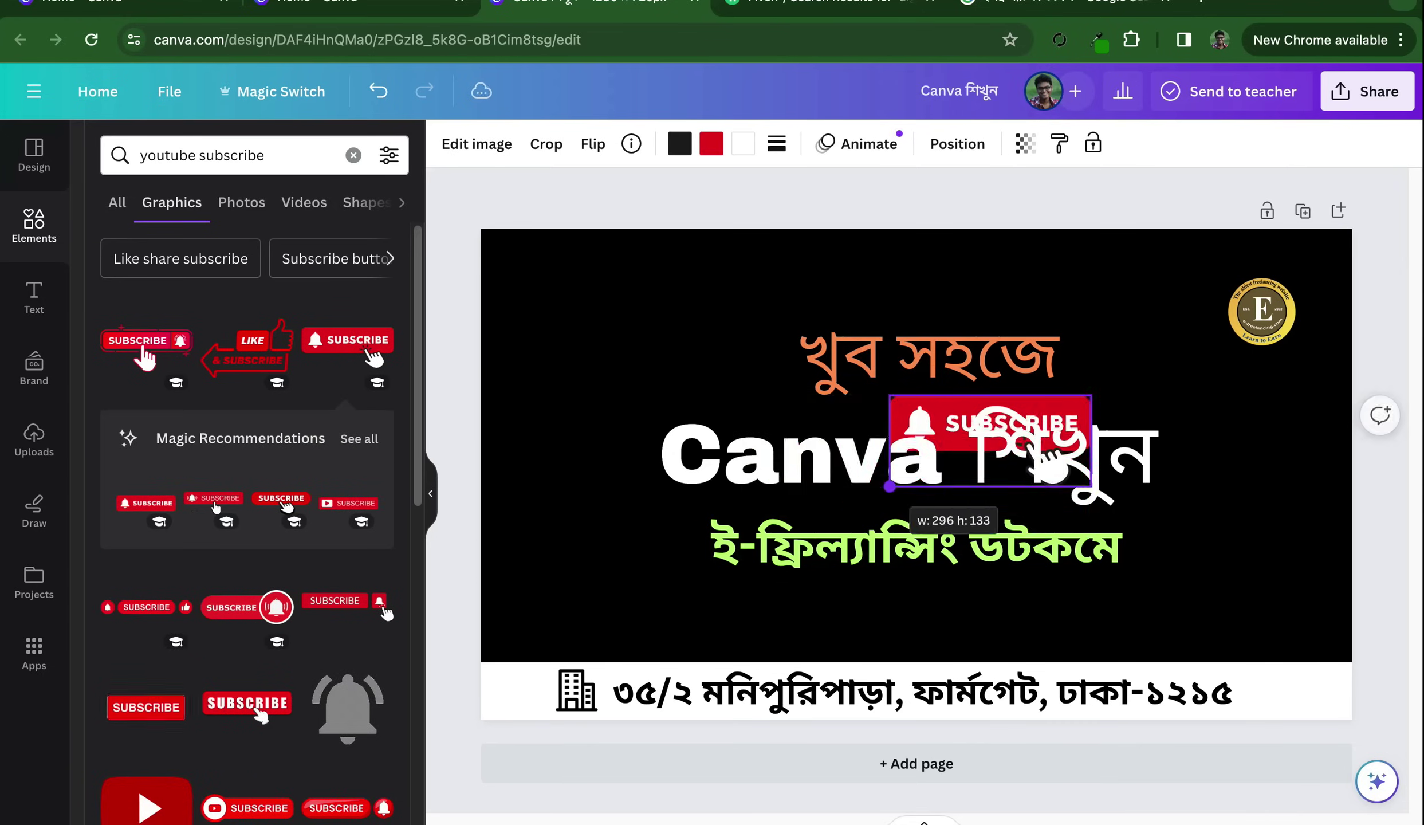
pyautogui.moveTo(991, 436)
pyautogui.mouseDown()
pyautogui.moveTo(1181, 538)
pyautogui.moveTo(1170, 423)
pyautogui.moveTo(1200, 563)
pyautogui.mouseUp()
pyautogui.moveTo(1129, 595)
pyautogui.mouseDown()
pyautogui.moveTo(1157, 573)
pyautogui.moveTo(1153, 586)
pyautogui.moveTo(1124, 427)
pyautogui.mouseUp()
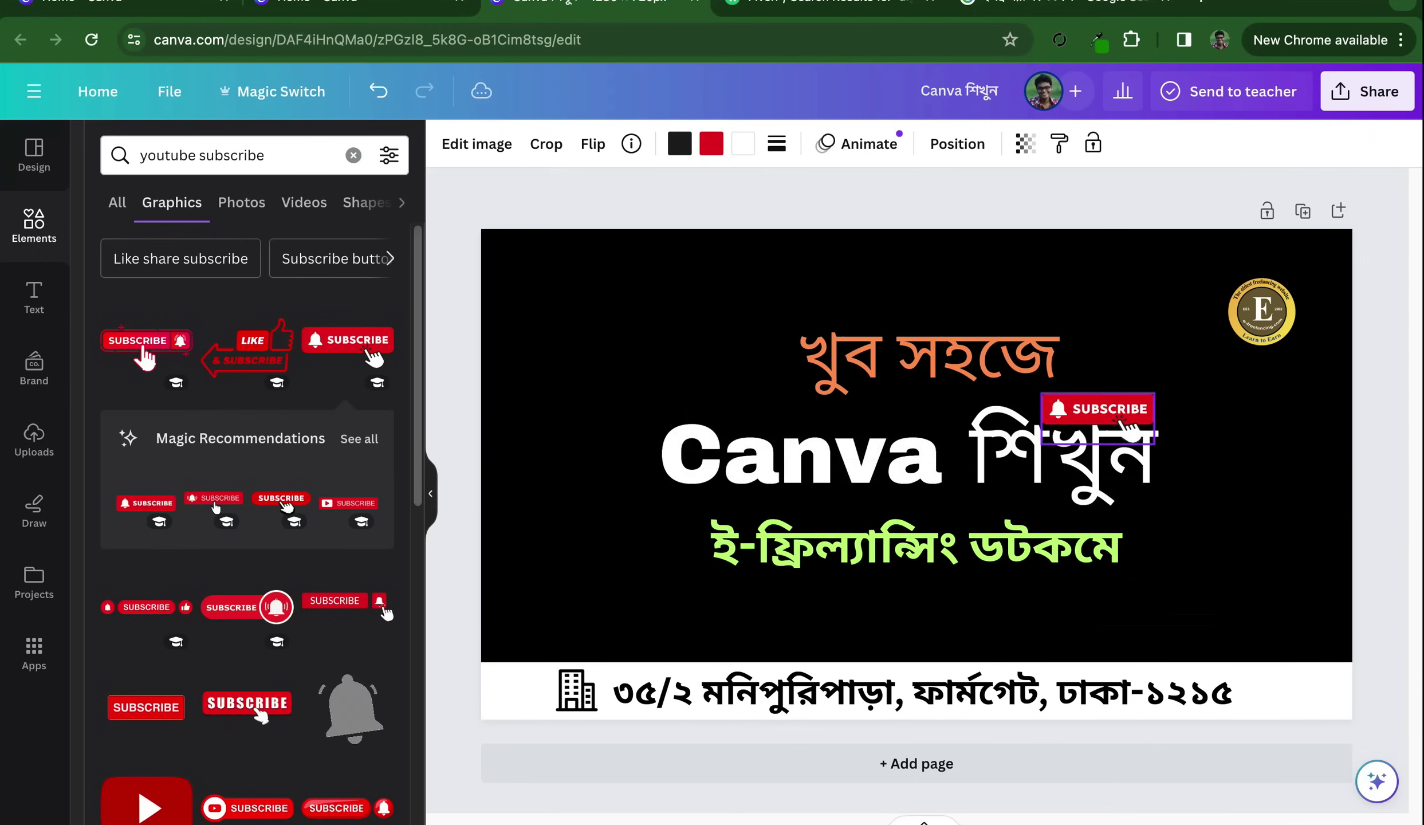
pyautogui.moveTo(1124, 427)
pyautogui.mouseDown()
pyautogui.moveTo(1197, 637)
pyautogui.moveTo(1163, 617)
pyautogui.mouseUp()
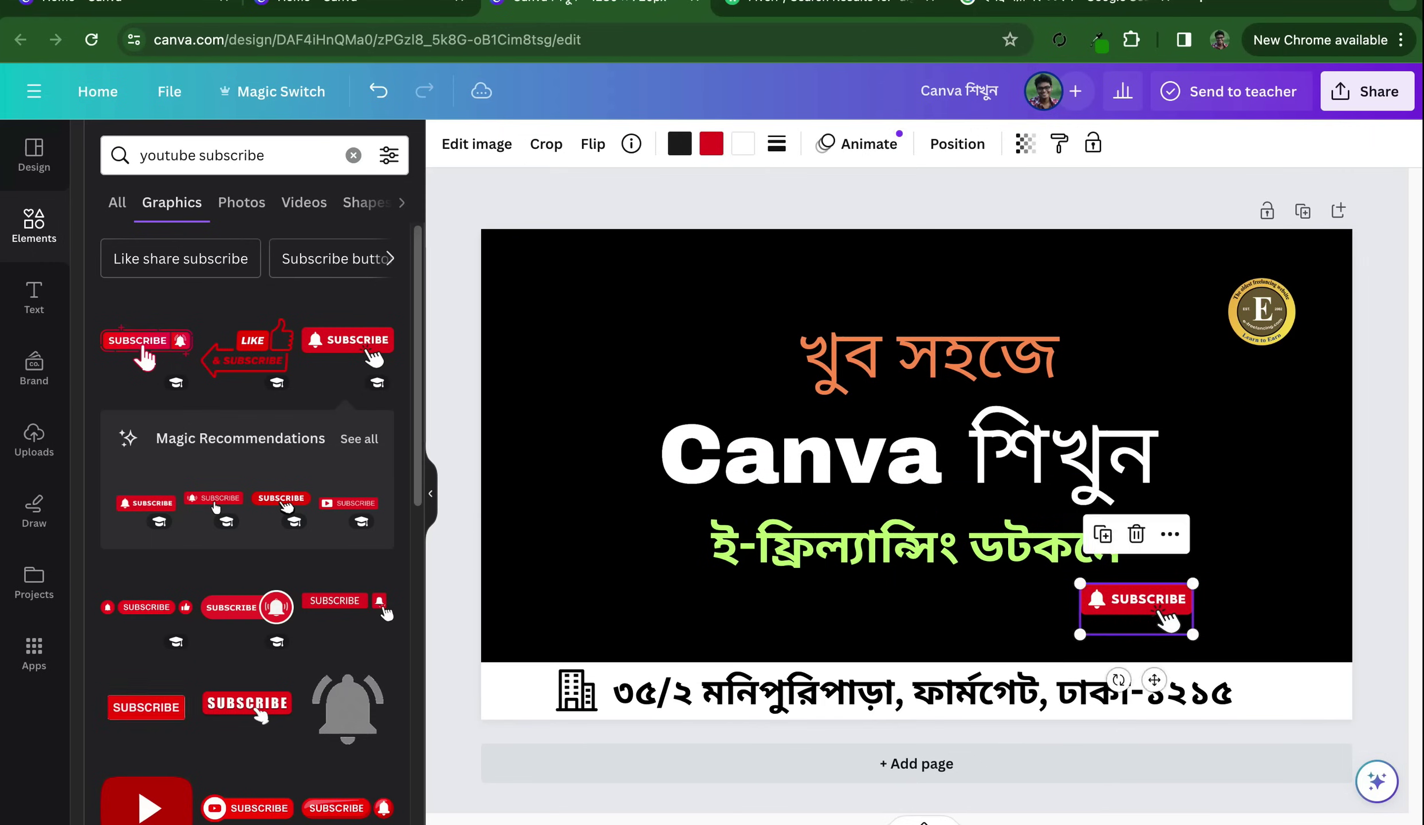
pyautogui.press('Escape')
pyautogui.click(1137, 599)
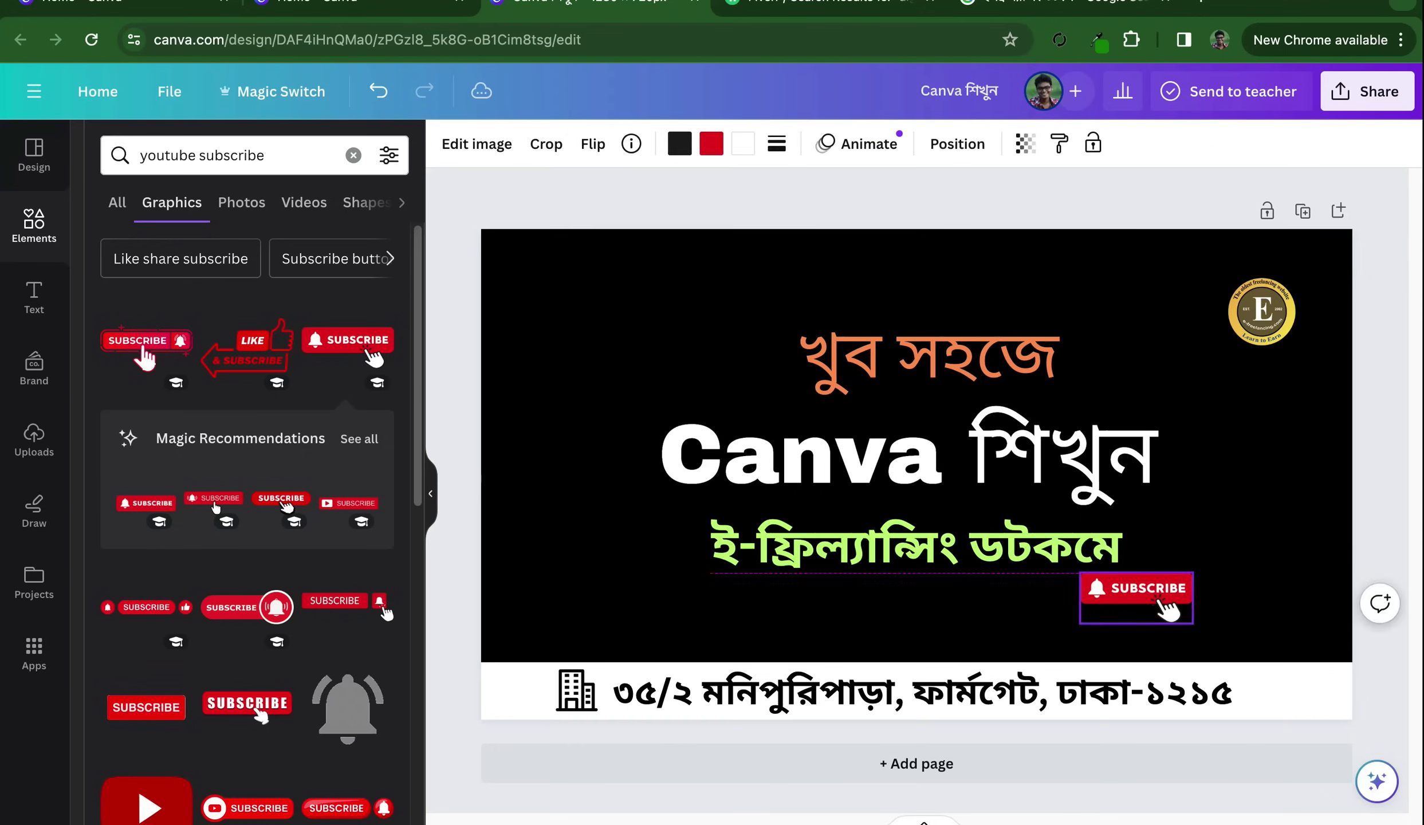
pyautogui.moveTo(916, 544); pyautogui.dragTo(925, 461)
pyautogui.hotkey('ctrl', 'z')
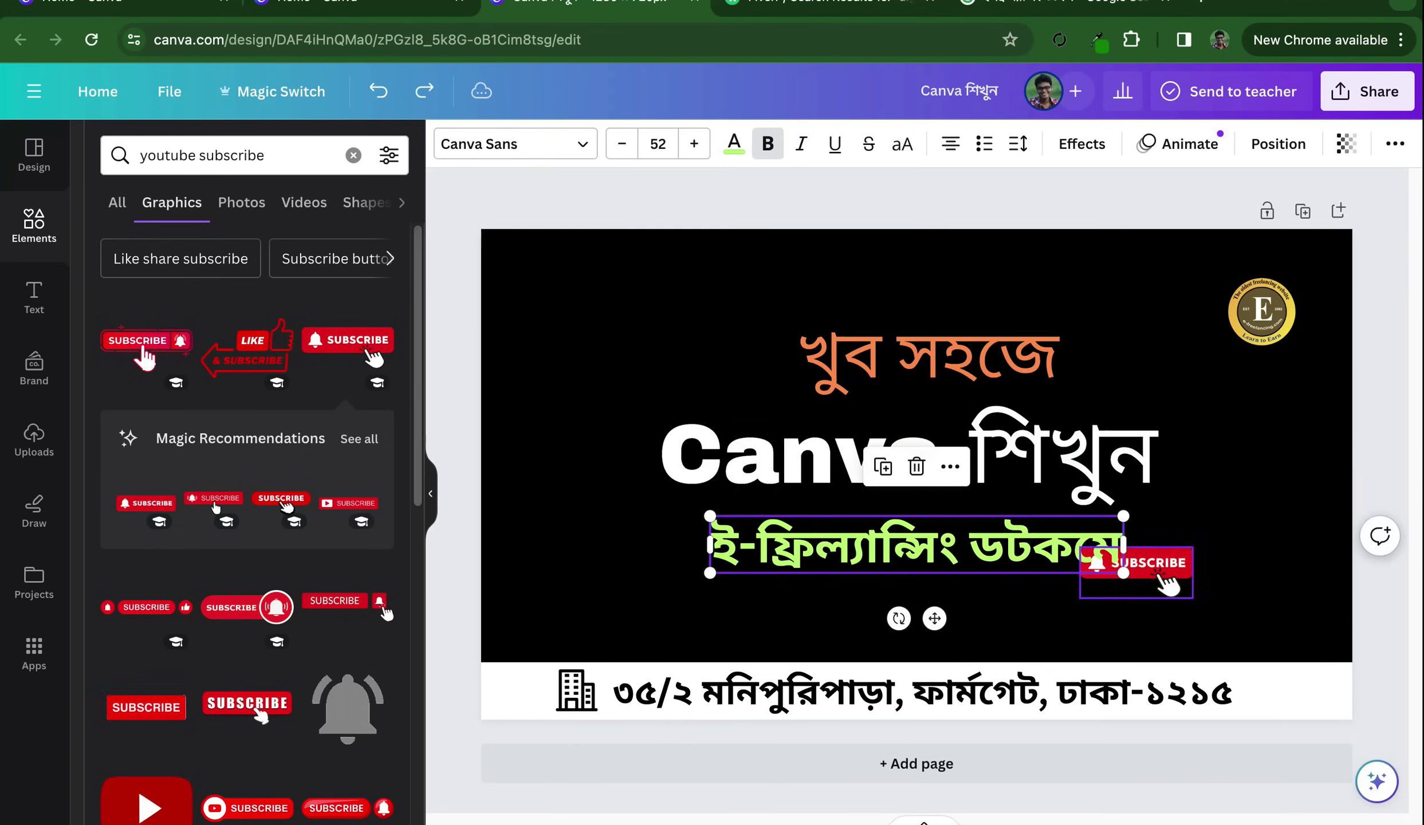
pyautogui.click(1137, 572)
# Move the grouped title texts and the subscribe graphic so it sits beside the headline, then ungroup
pyautogui.moveTo(1079, 598)
pyautogui.mouseDown()
pyautogui.moveTo(1117, 582)
pyautogui.moveTo(1130, 397)
pyautogui.mouseUp()
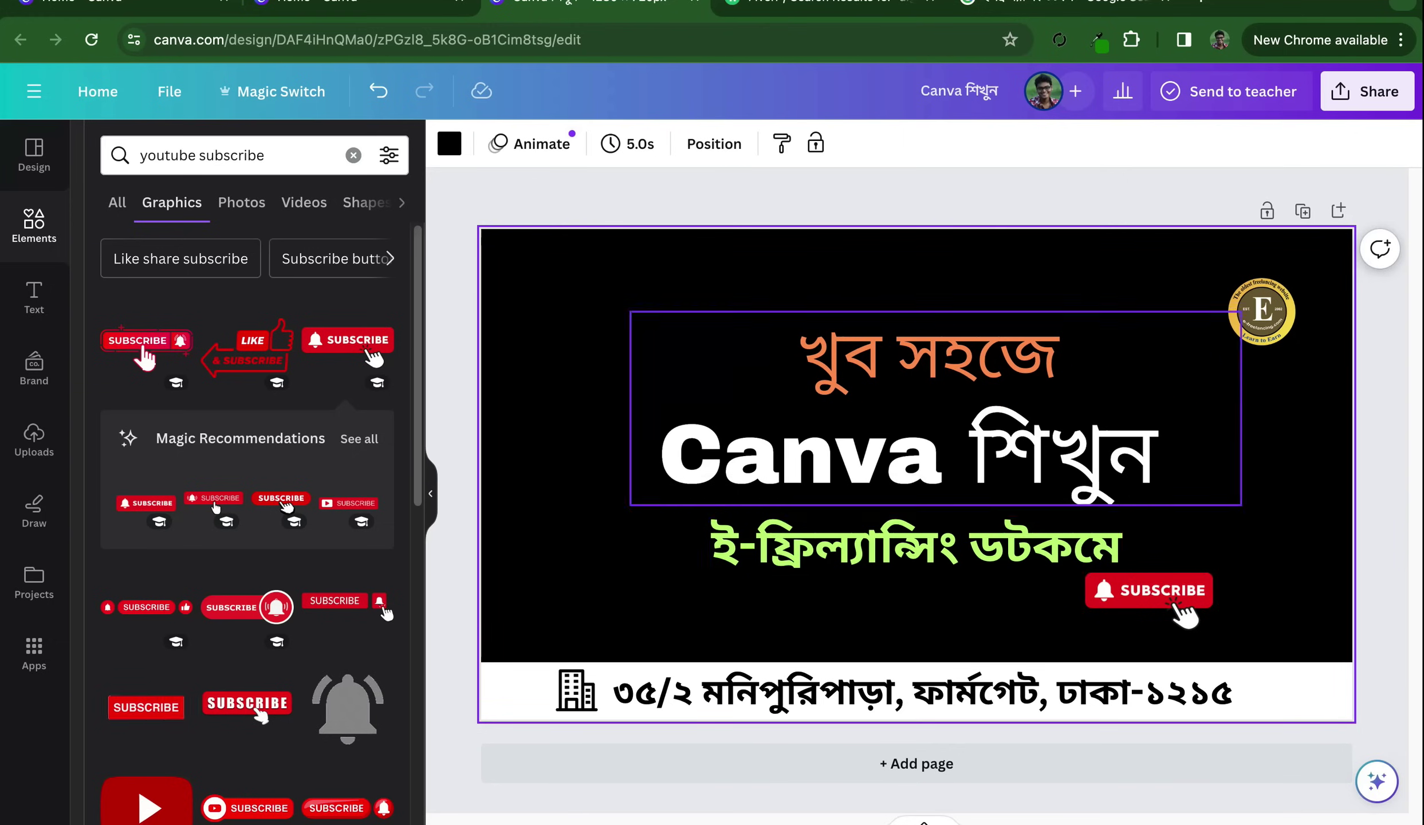
pyautogui.moveTo(610, 302); pyautogui.dragTo(735, 551)
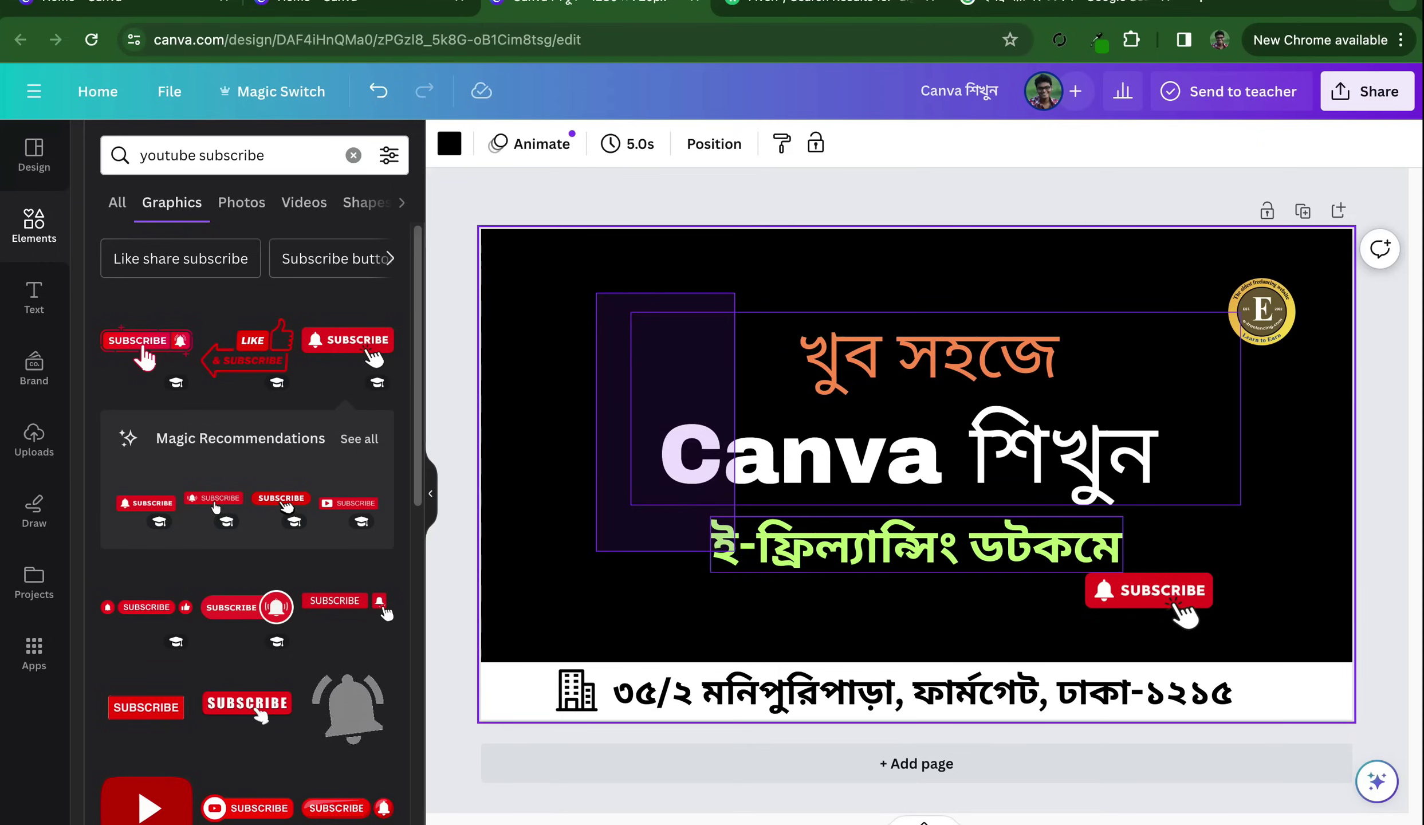
pyautogui.moveTo(734, 551); pyautogui.dragTo(846, 573)
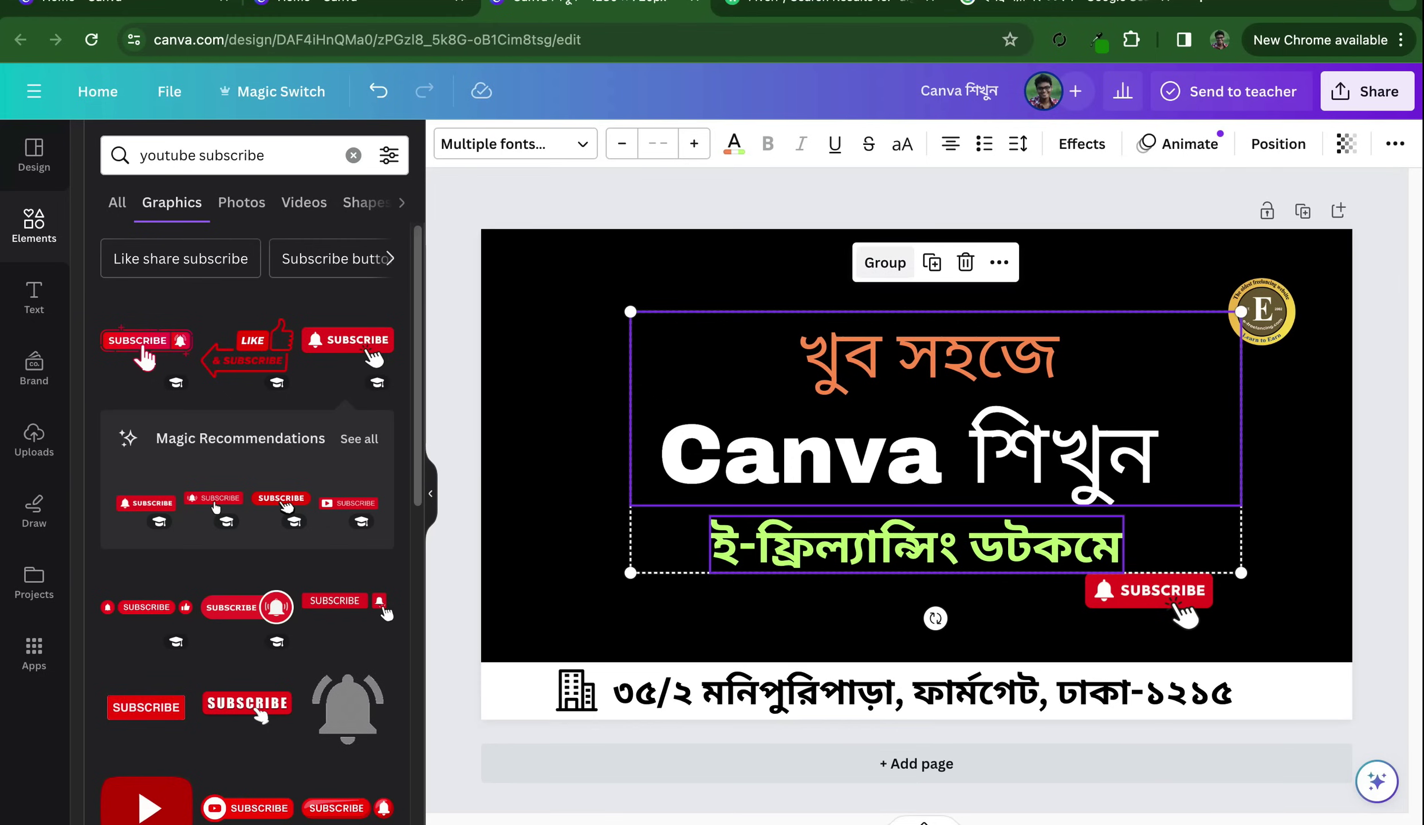
pyautogui.click(885, 262)
pyautogui.moveTo(917, 458)
pyautogui.mouseDown()
pyautogui.moveTo(862, 435)
pyautogui.moveTo(887, 426)
pyautogui.moveTo(887, 440)
pyautogui.mouseUp()
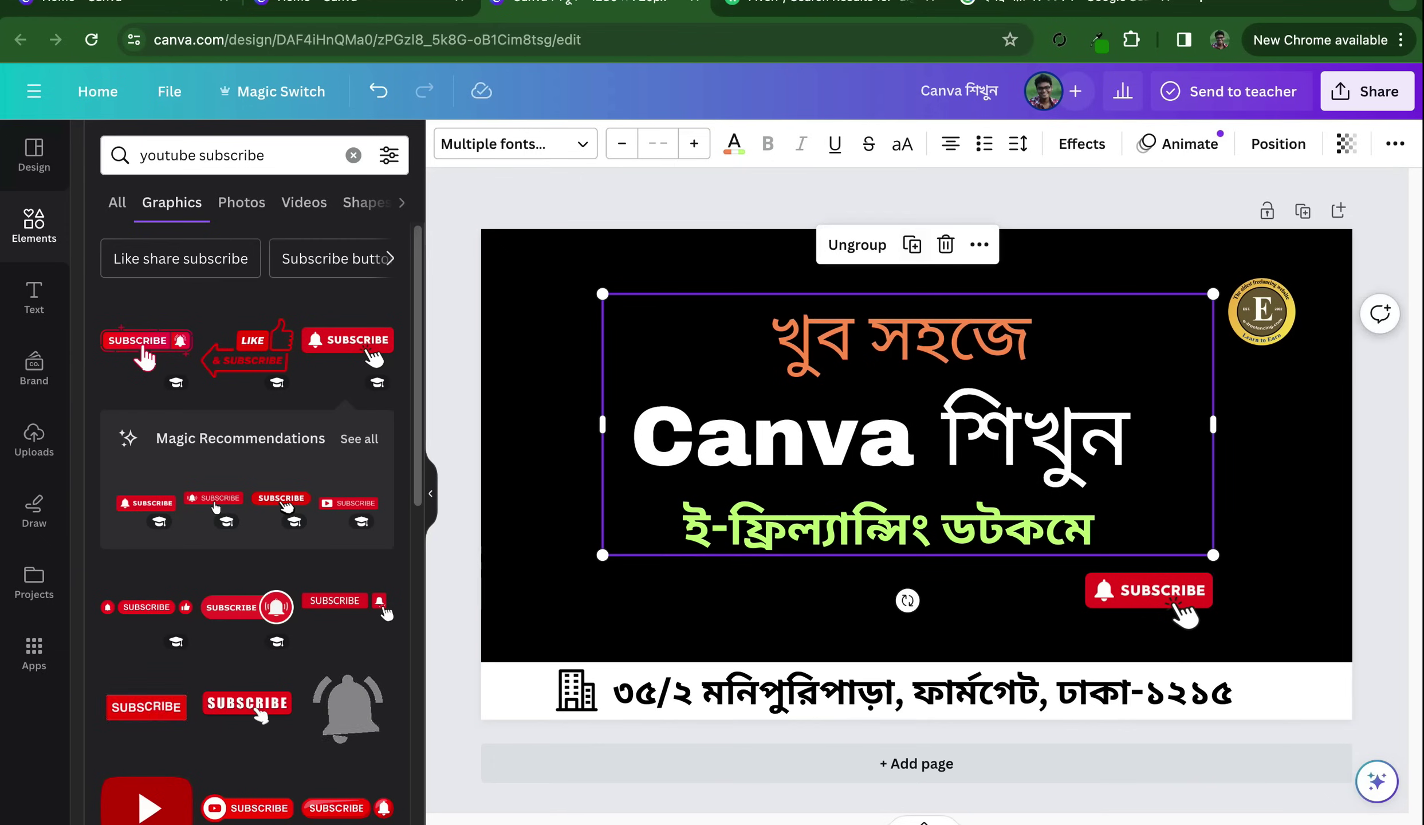
pyautogui.moveTo(1148, 596); pyautogui.dragTo(1129, 364)
pyautogui.press('Escape')
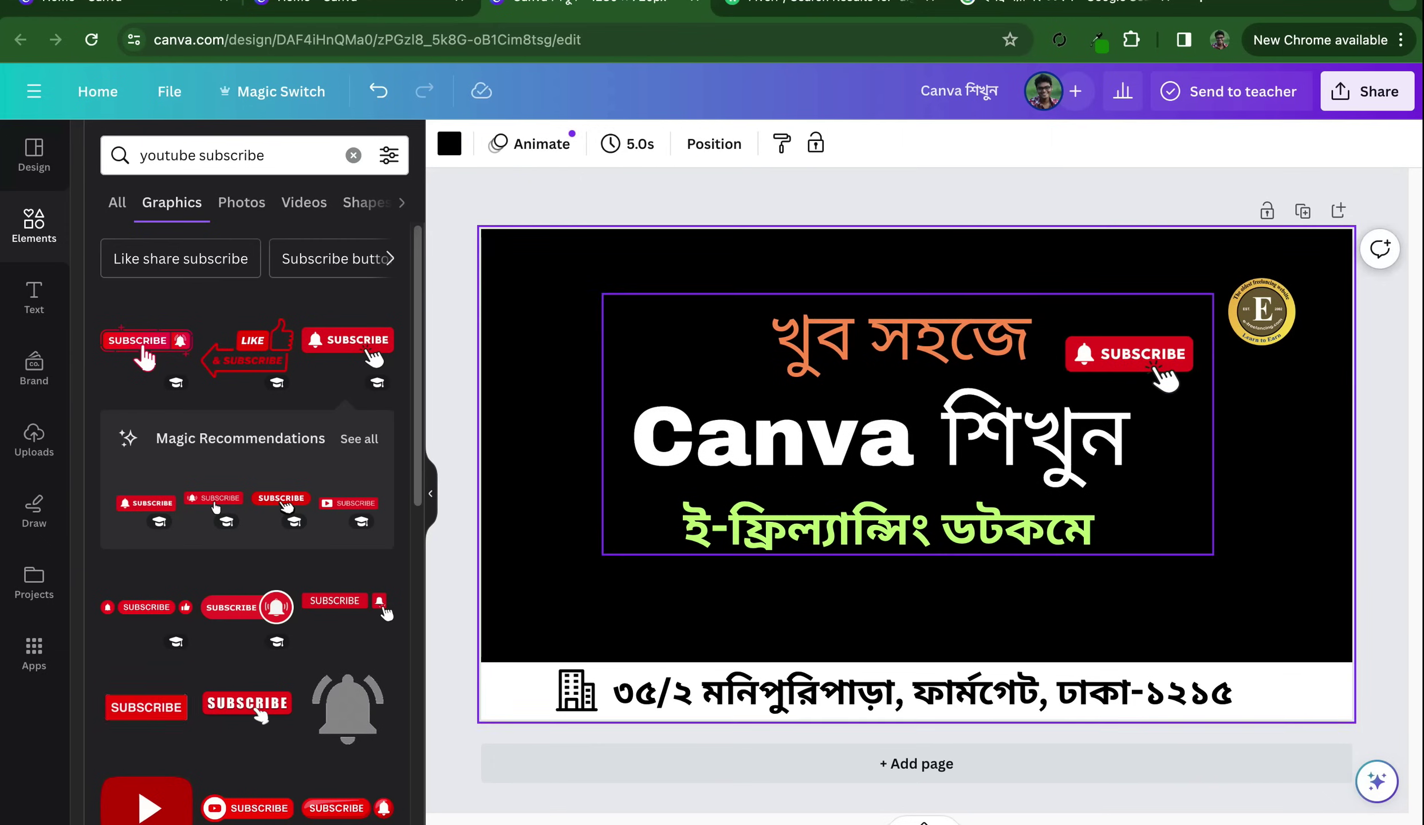
pyautogui.moveTo(907, 424); pyautogui.dragTo(917, 433)
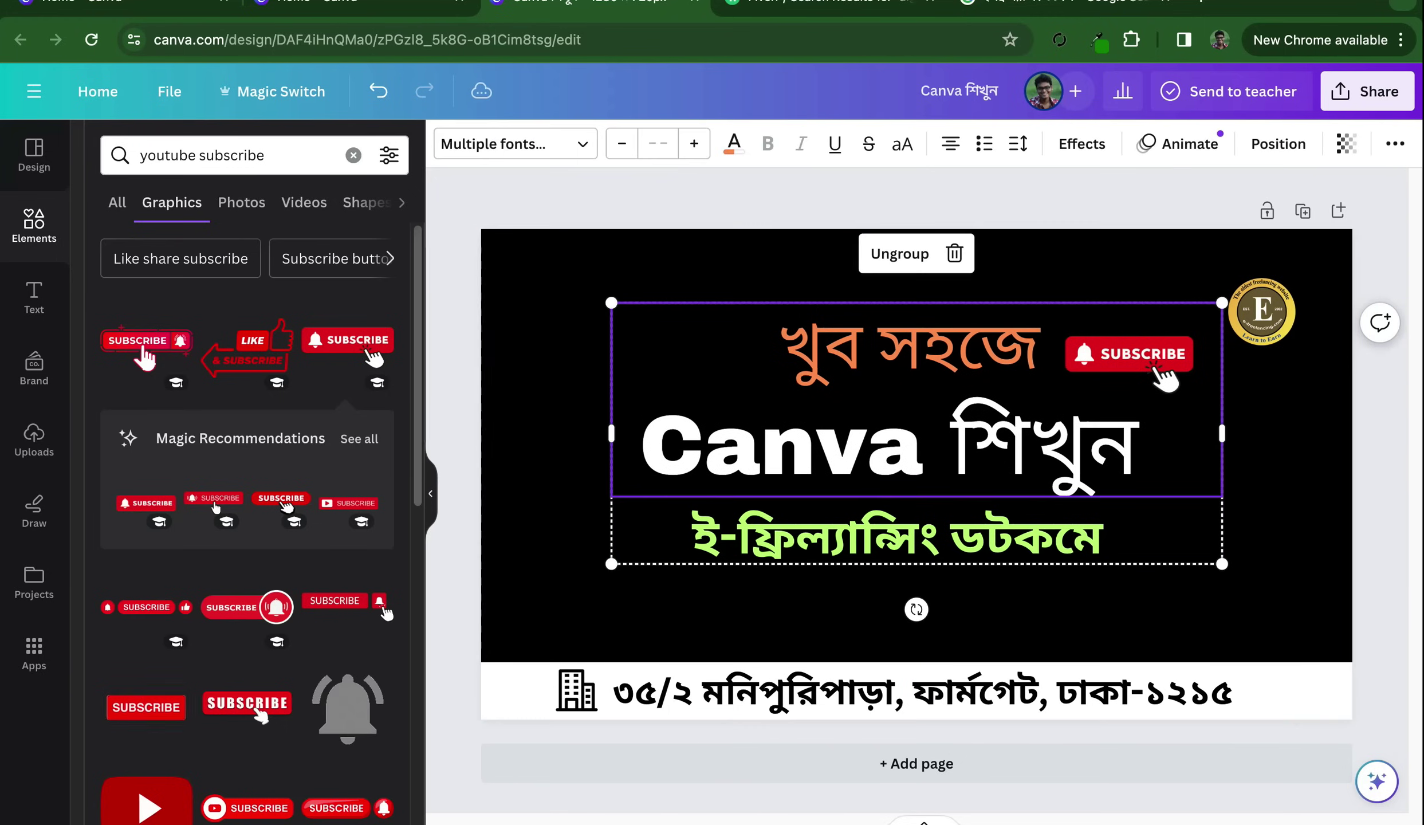
pyautogui.click(899, 253)
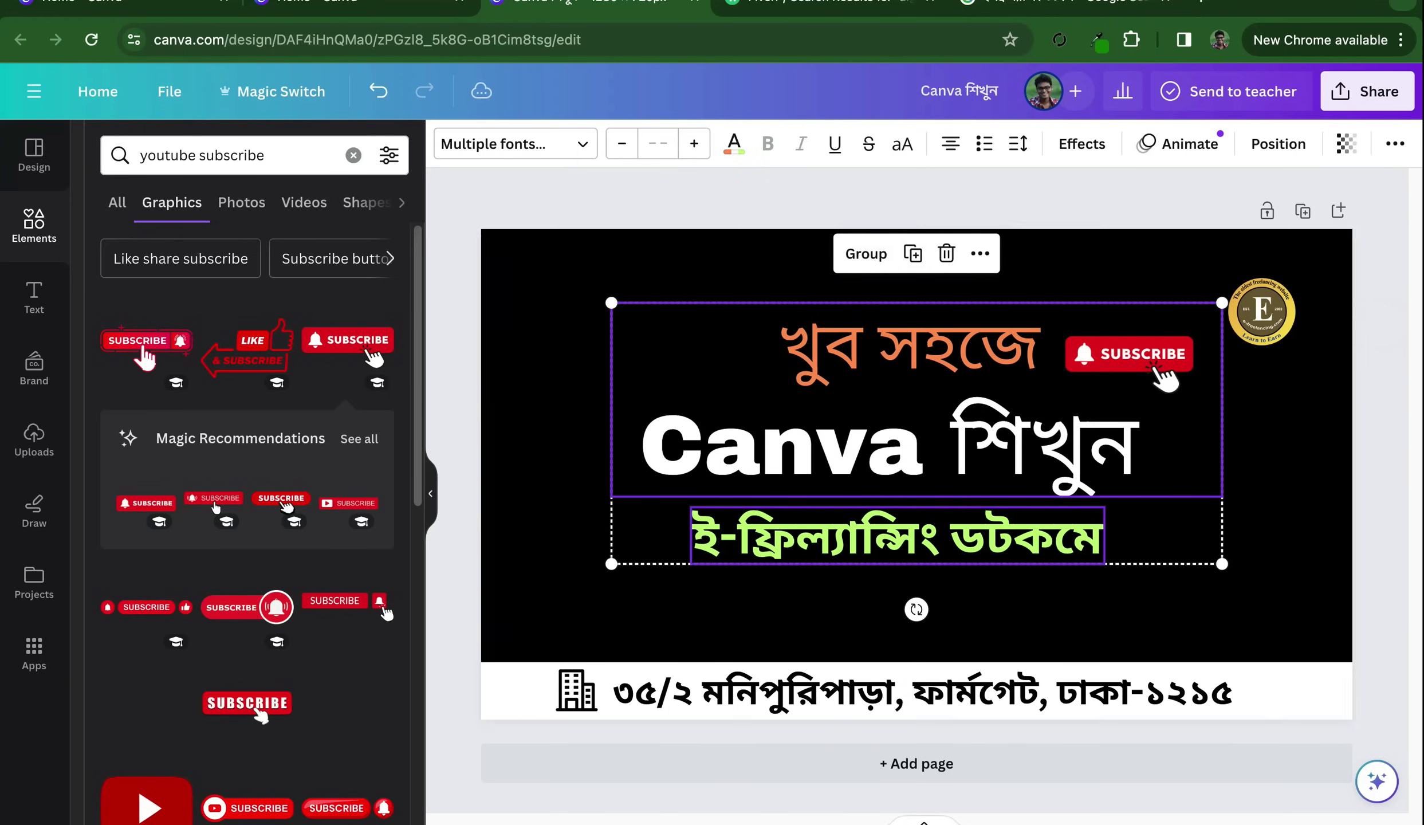
pyautogui.press('Escape')
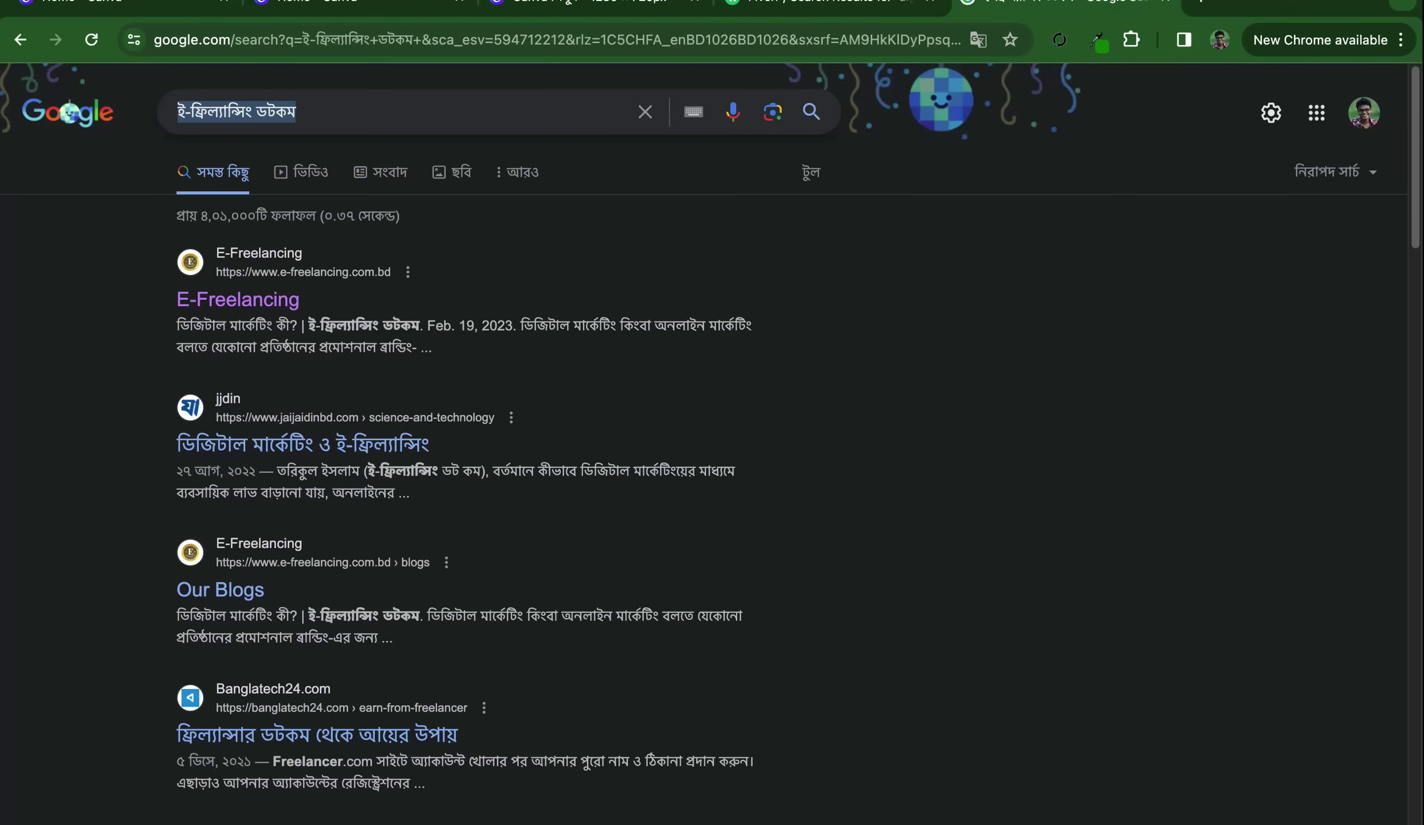
# Search images for 'canva icon' and save the first result to Downloads
pyautogui.click(645, 112)
pyautogui.write('canva')
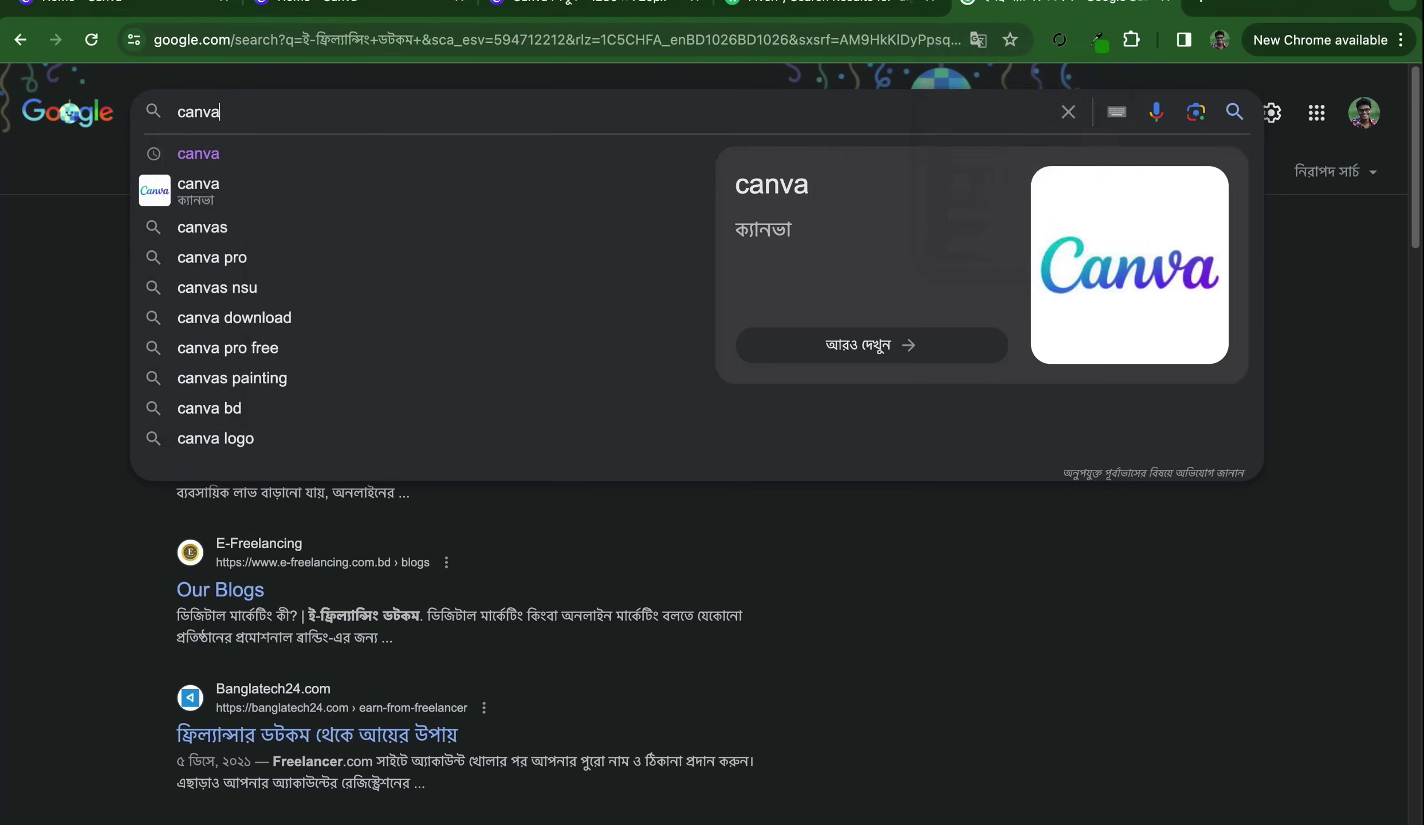
pyautogui.write(' icon')
pyautogui.press('Return')
pyautogui.click(283, 165)
pyautogui.click(111, 237)
pyautogui.rightClick(1106, 453)
pyautogui.click(1192, 670)
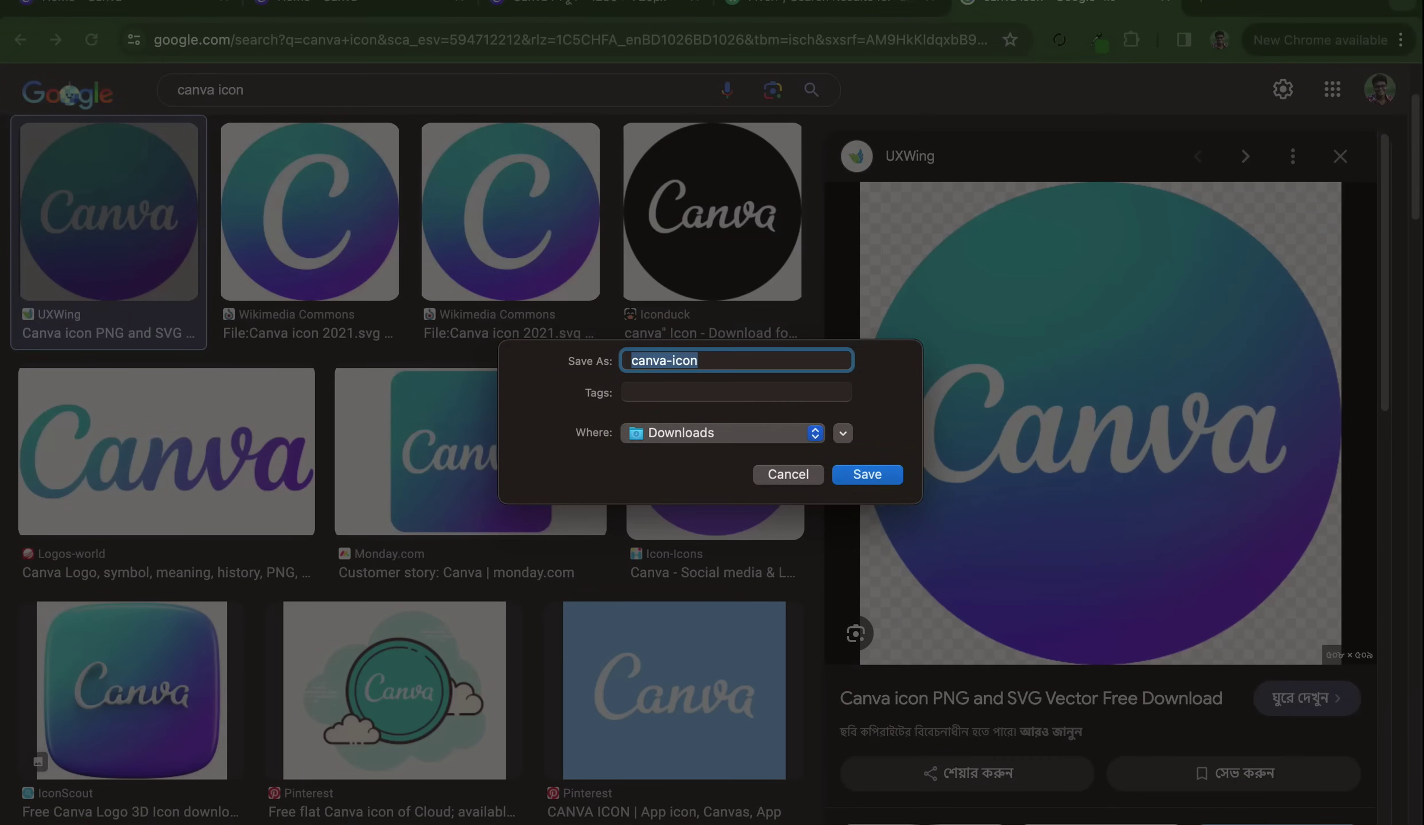
pyautogui.click(867, 473)
# Upload canva-icon.webp from Downloads and add it to the design
pyautogui.press('super+3')
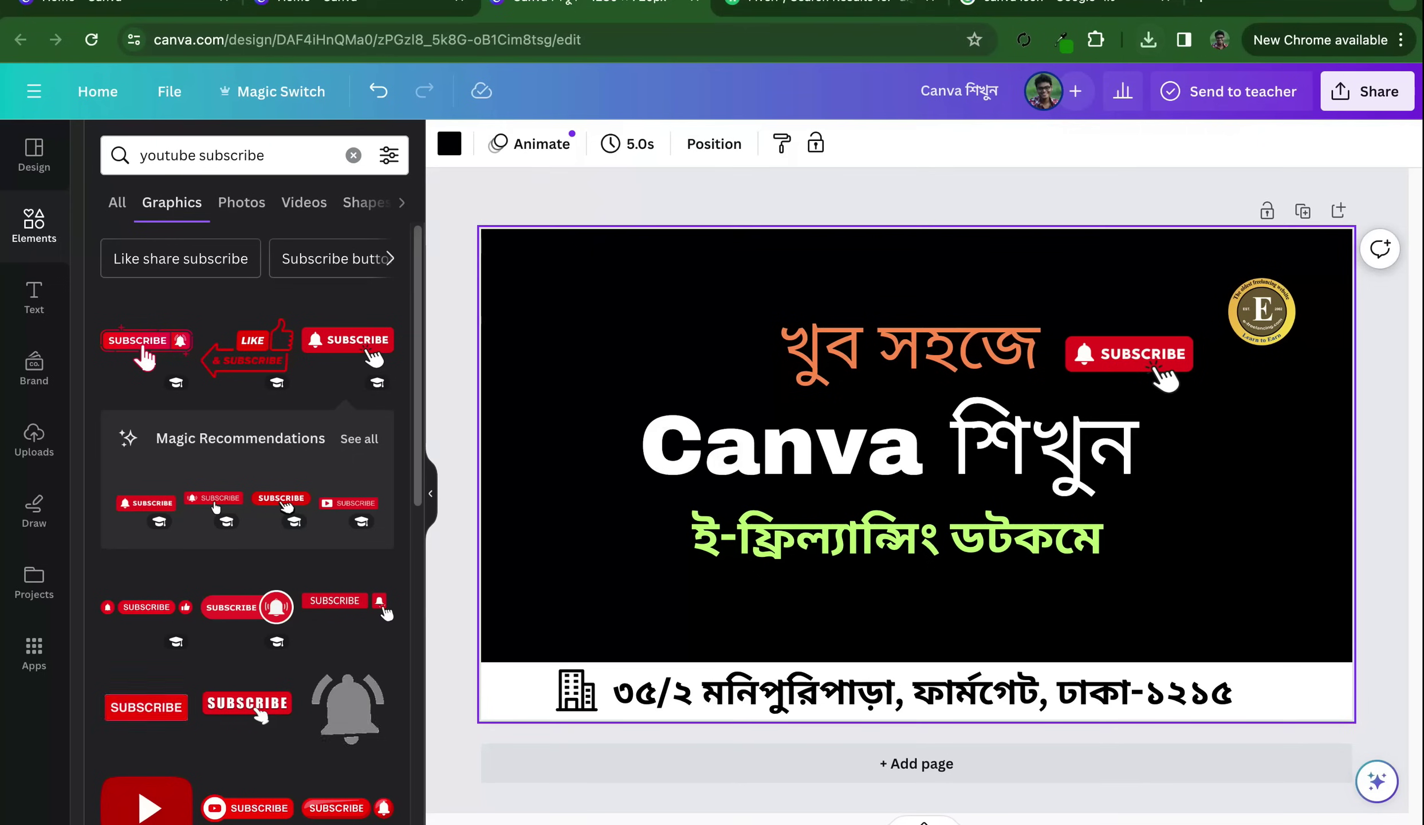
pyautogui.click(34, 440)
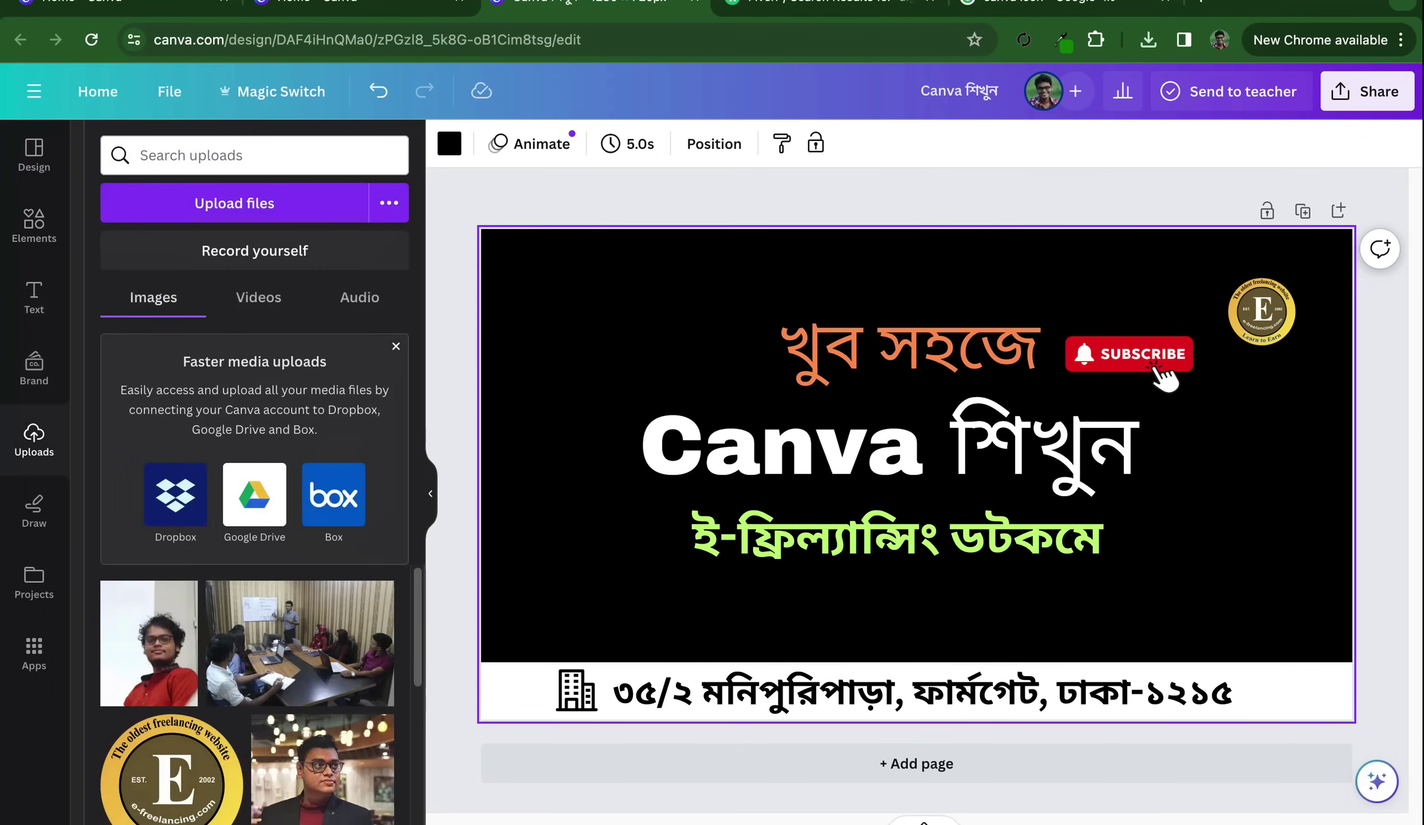
pyautogui.click(1148, 39)
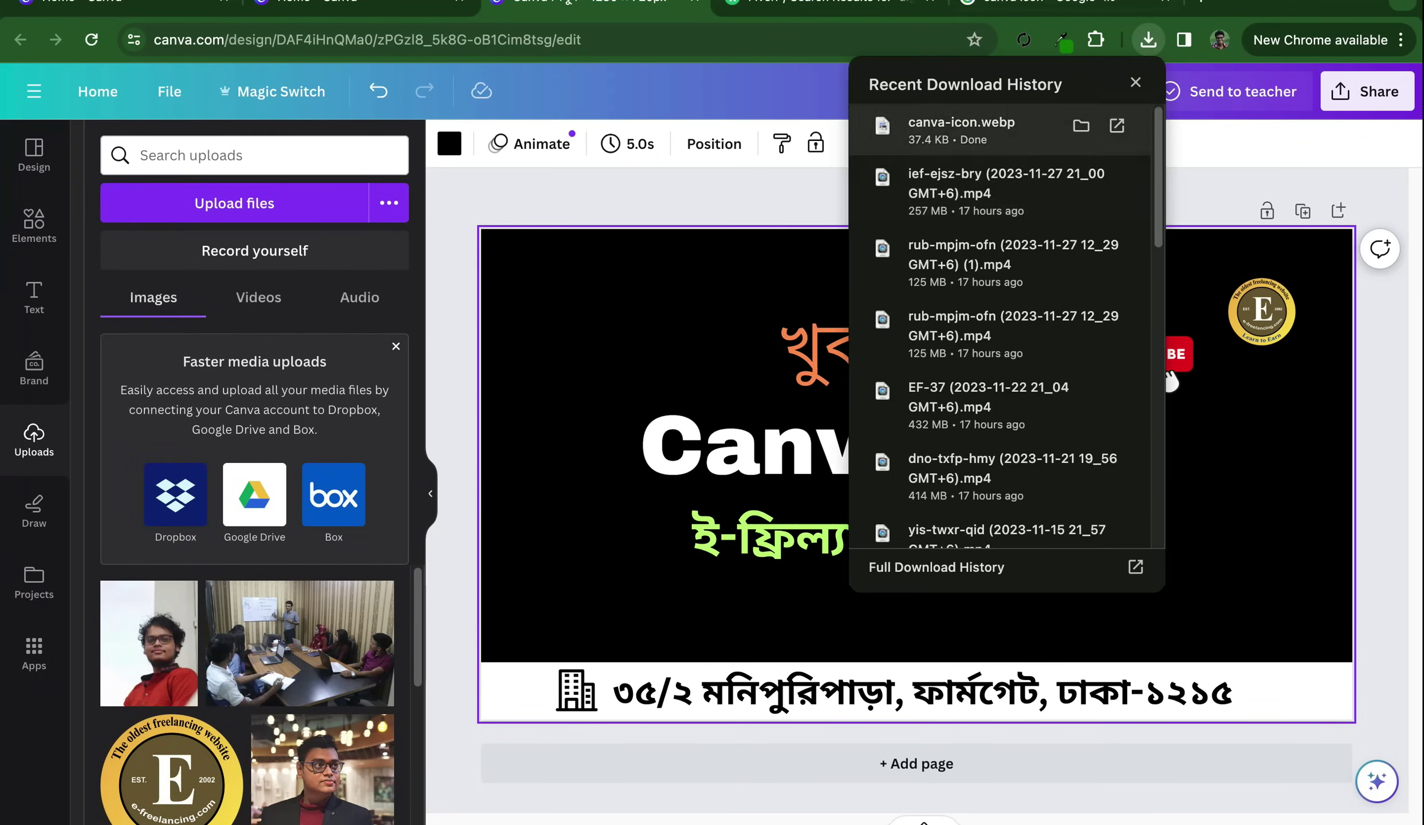
pyautogui.moveTo(963, 130); pyautogui.dragTo(359, 514)
pyautogui.moveTo(292, 650); pyautogui.dragTo(293, 650)
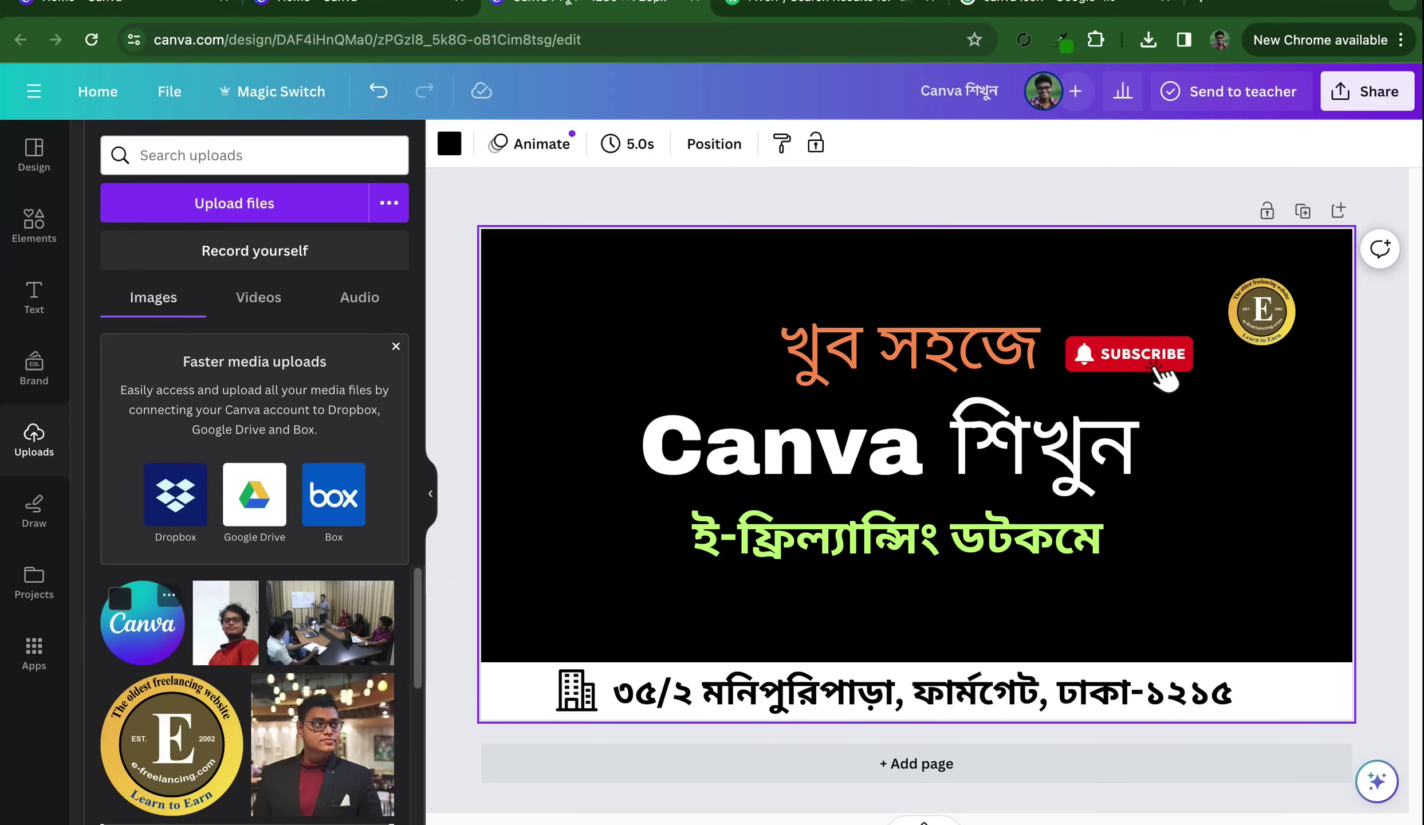
pyautogui.click(142, 623)
# Resize the Canva logo to a small icon at the top left beside খুব সহজে
pyautogui.moveTo(779, 612)
pyautogui.mouseDown()
pyautogui.moveTo(973, 416)
pyautogui.moveTo(662, 353)
pyautogui.moveTo(677, 440)
pyautogui.moveTo(625, 335)
pyautogui.mouseUp()
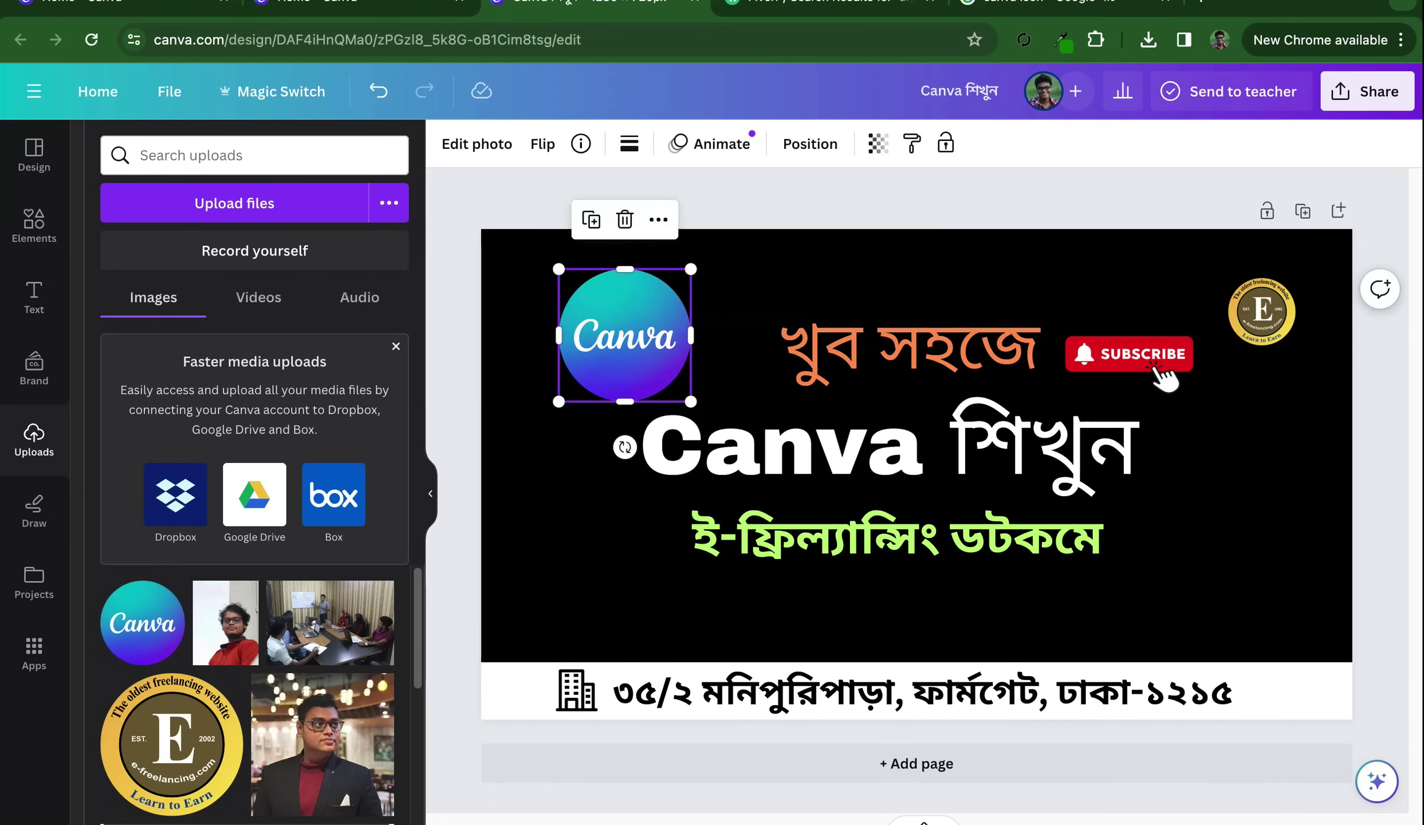
pyautogui.moveTo(559, 401); pyautogui.dragTo(518, 442)
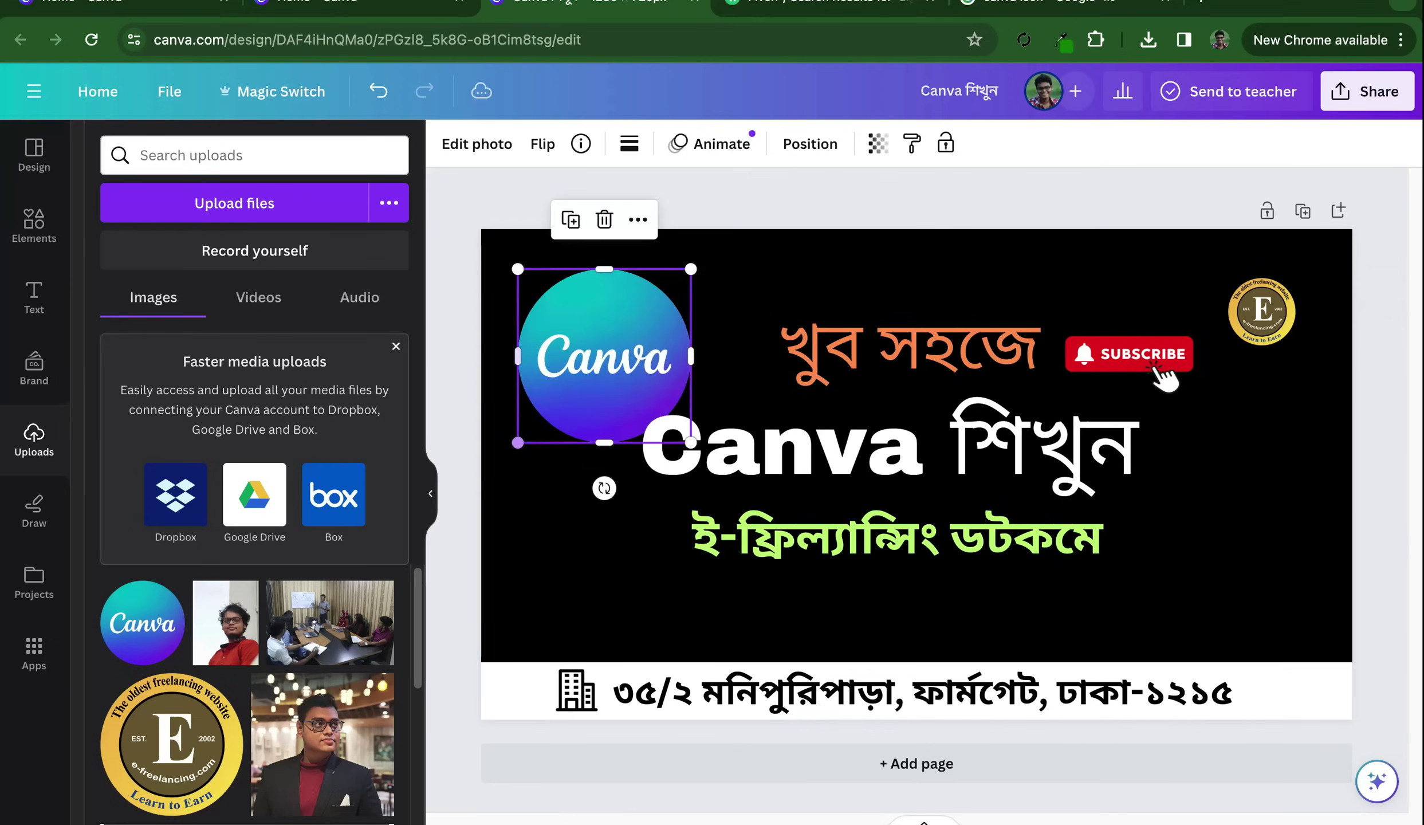
pyautogui.moveTo(605, 355); pyautogui.dragTo(691, 329)
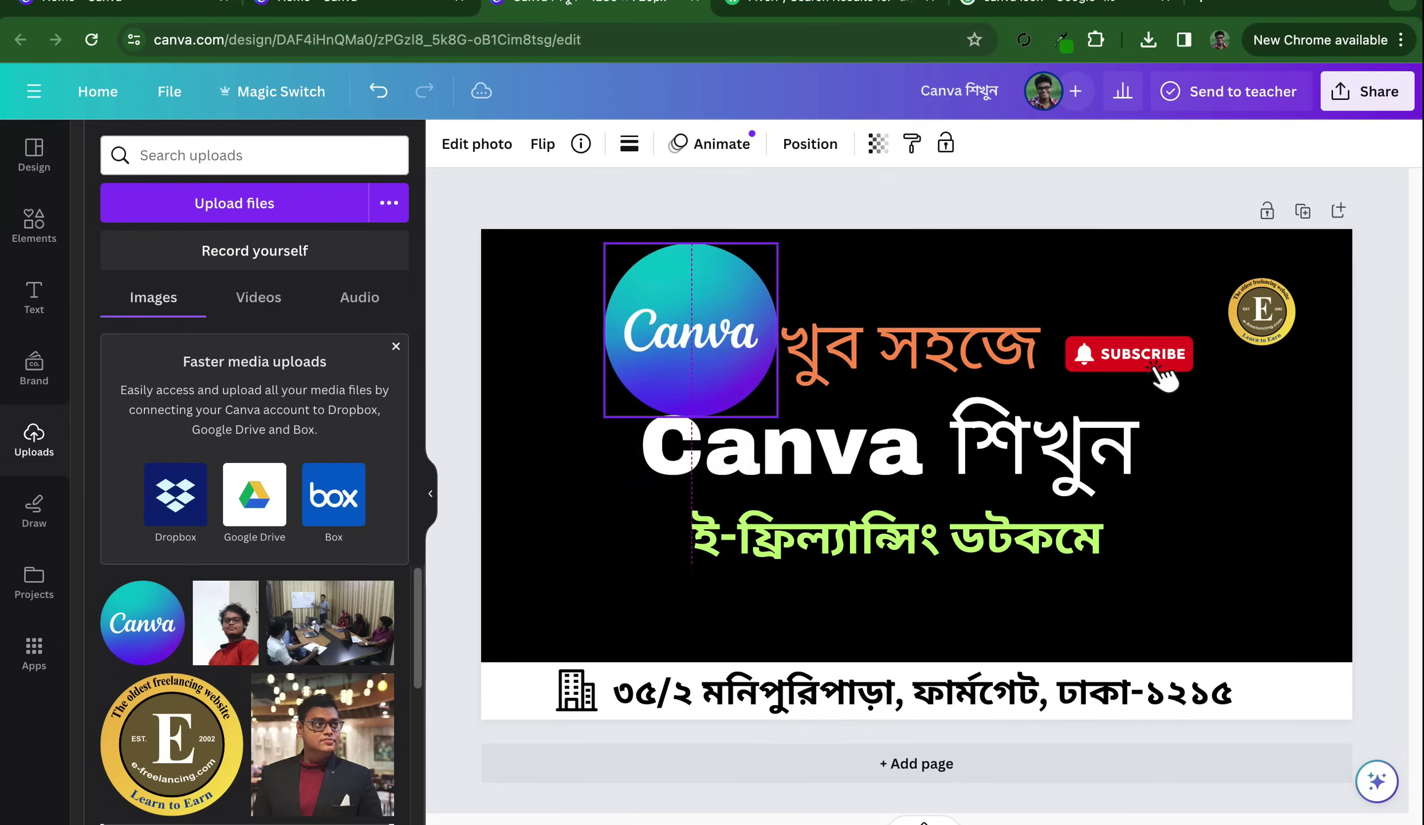
pyautogui.moveTo(604, 417); pyautogui.dragTo(643, 376)
pyautogui.moveTo(710, 313)
pyautogui.mouseDown()
pyautogui.moveTo(1179, 530)
pyautogui.moveTo(646, 352)
pyautogui.moveTo(598, 352)
pyautogui.mouseUp()
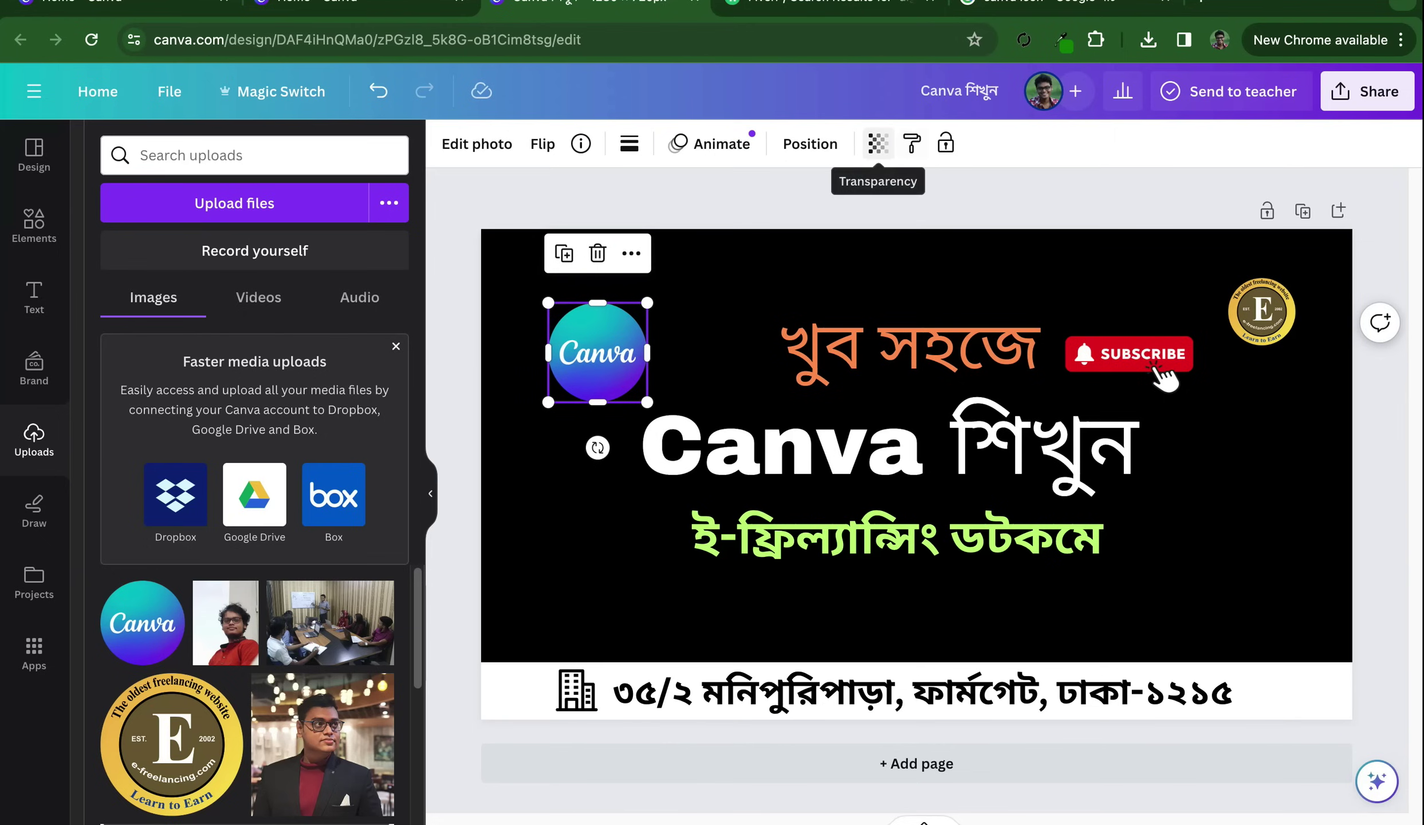
# Set the Canva logo's transparency to about 45–48 and fine-tune its size and position
pyautogui.click(877, 143)
pyautogui.moveTo(878, 223); pyautogui.dragTo(774, 223)
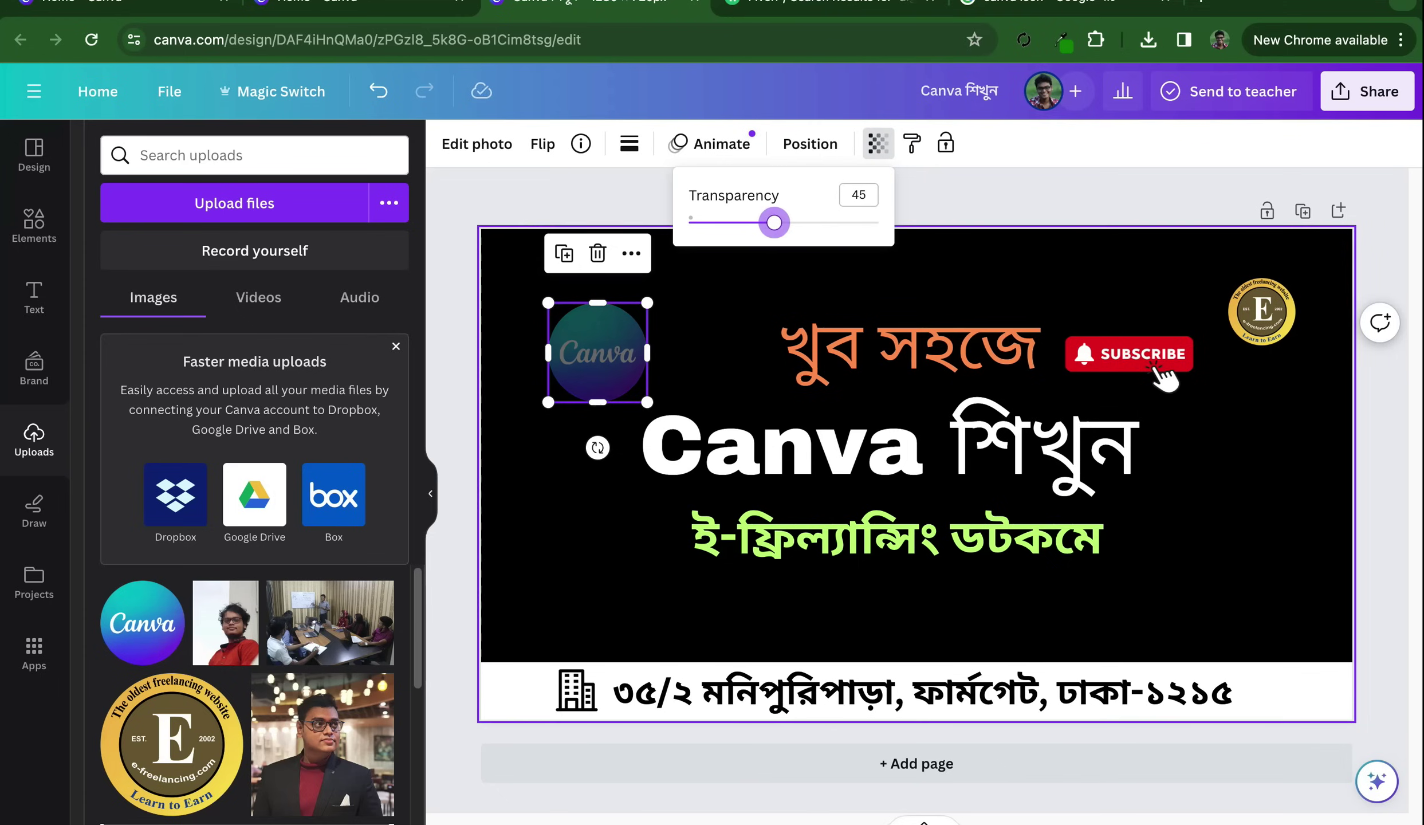
pyautogui.press('Escape')
pyautogui.moveTo(597, 353)
pyautogui.mouseDown()
pyautogui.moveTo(660, 378)
pyautogui.moveTo(626, 336)
pyautogui.mouseUp()
pyautogui.press('Escape')
pyautogui.press('Escape')
pyautogui.click(877, 143)
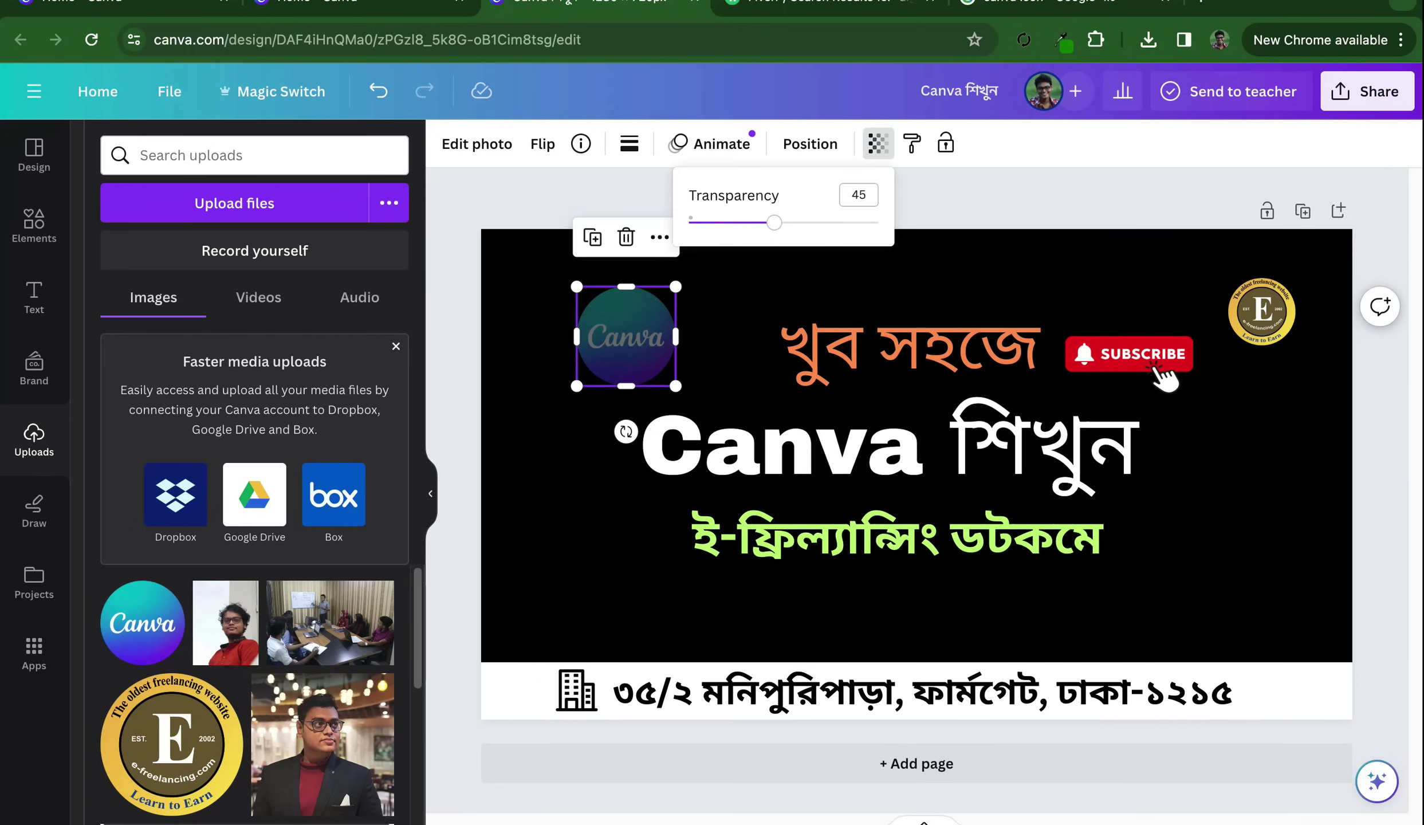
pyautogui.moveTo(774, 222); pyautogui.dragTo(776, 223)
pyautogui.press('Escape')
pyautogui.press('Escape')
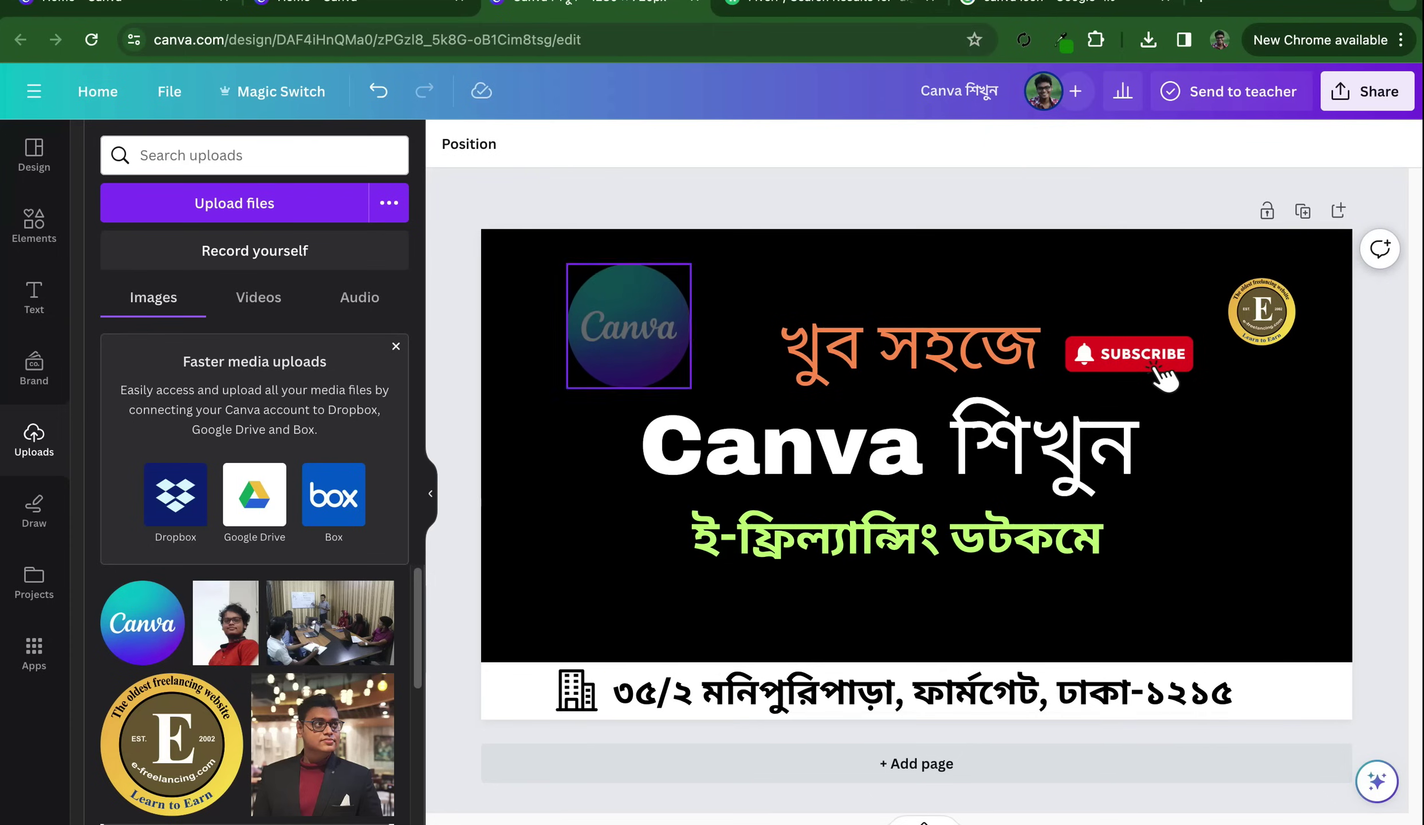
pyautogui.click(629, 326)
pyautogui.moveTo(567, 388); pyautogui.dragTo(576, 378)
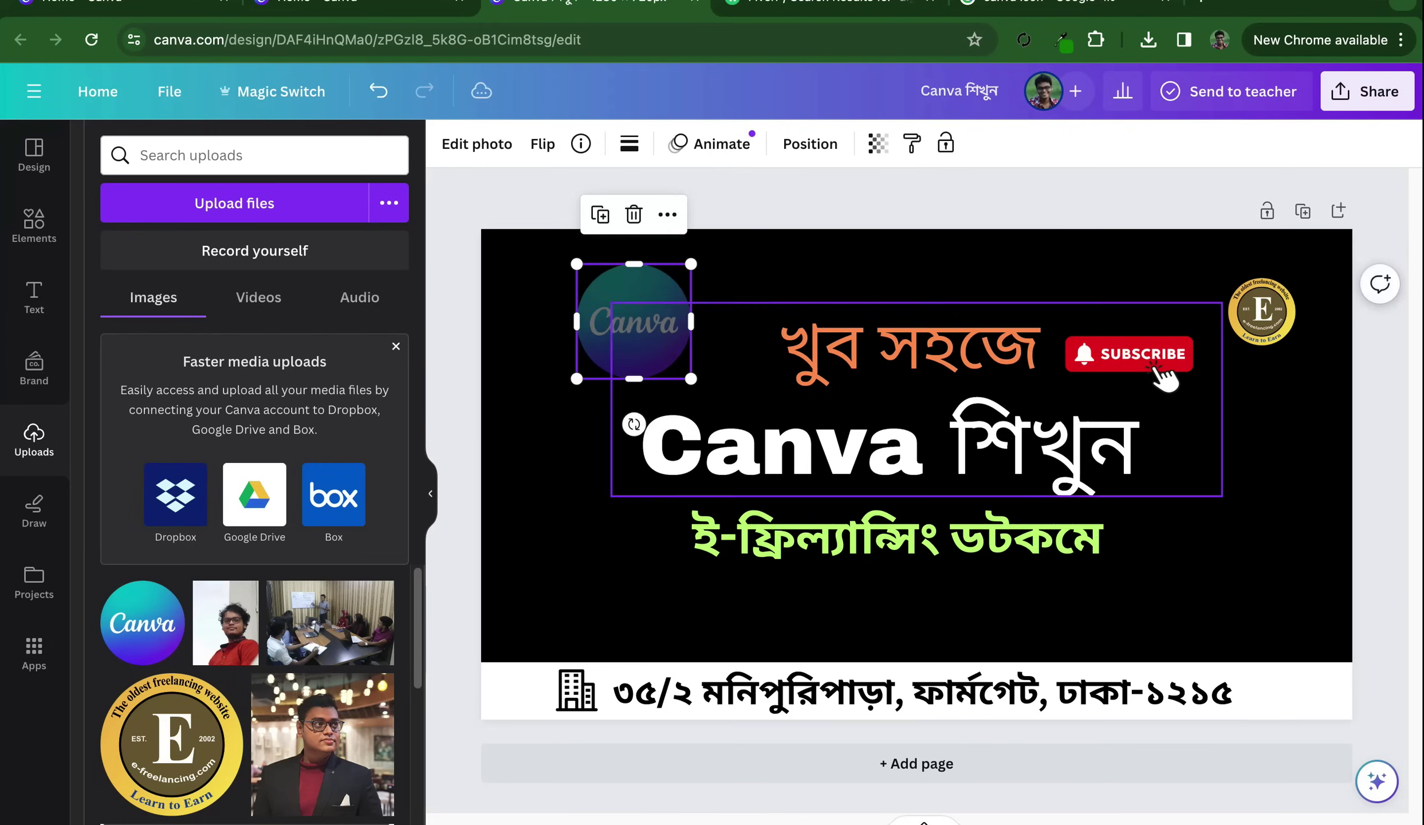
pyautogui.moveTo(634, 320); pyautogui.dragTo(611, 320)
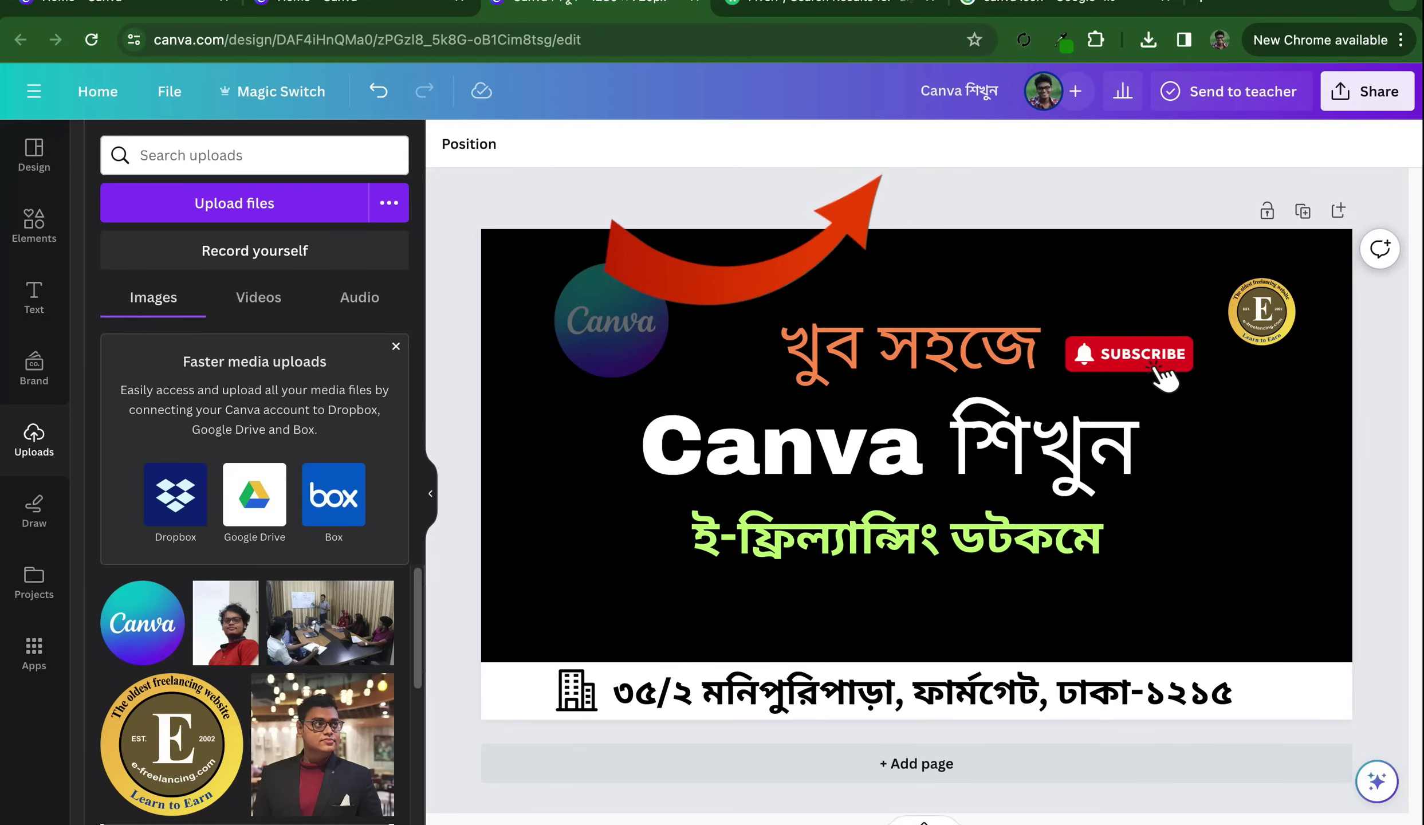
pyautogui.click(1262, 311)
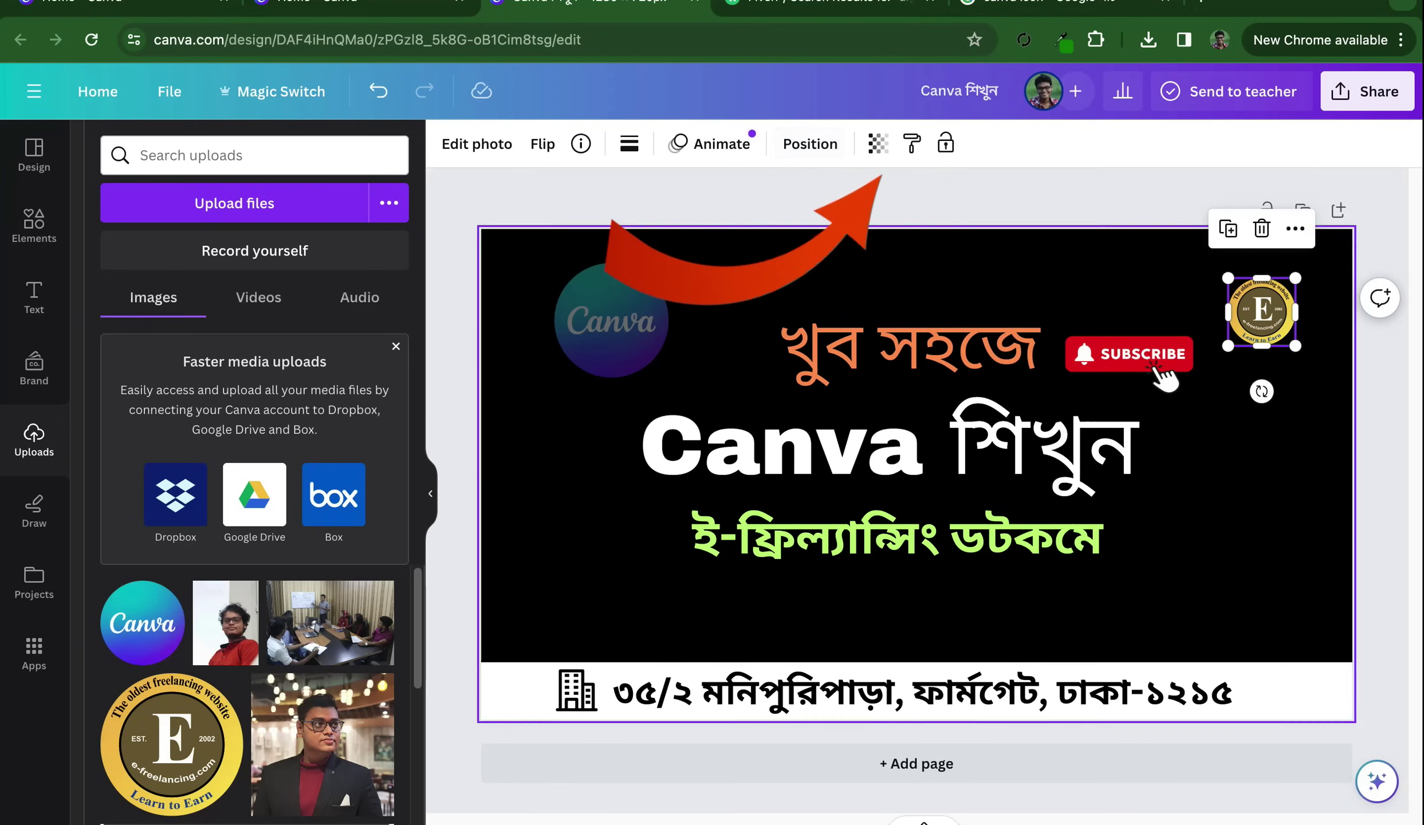
# Lower the E logo's transparency to 80 and nudge it into place at the top right
pyautogui.click(810, 144)
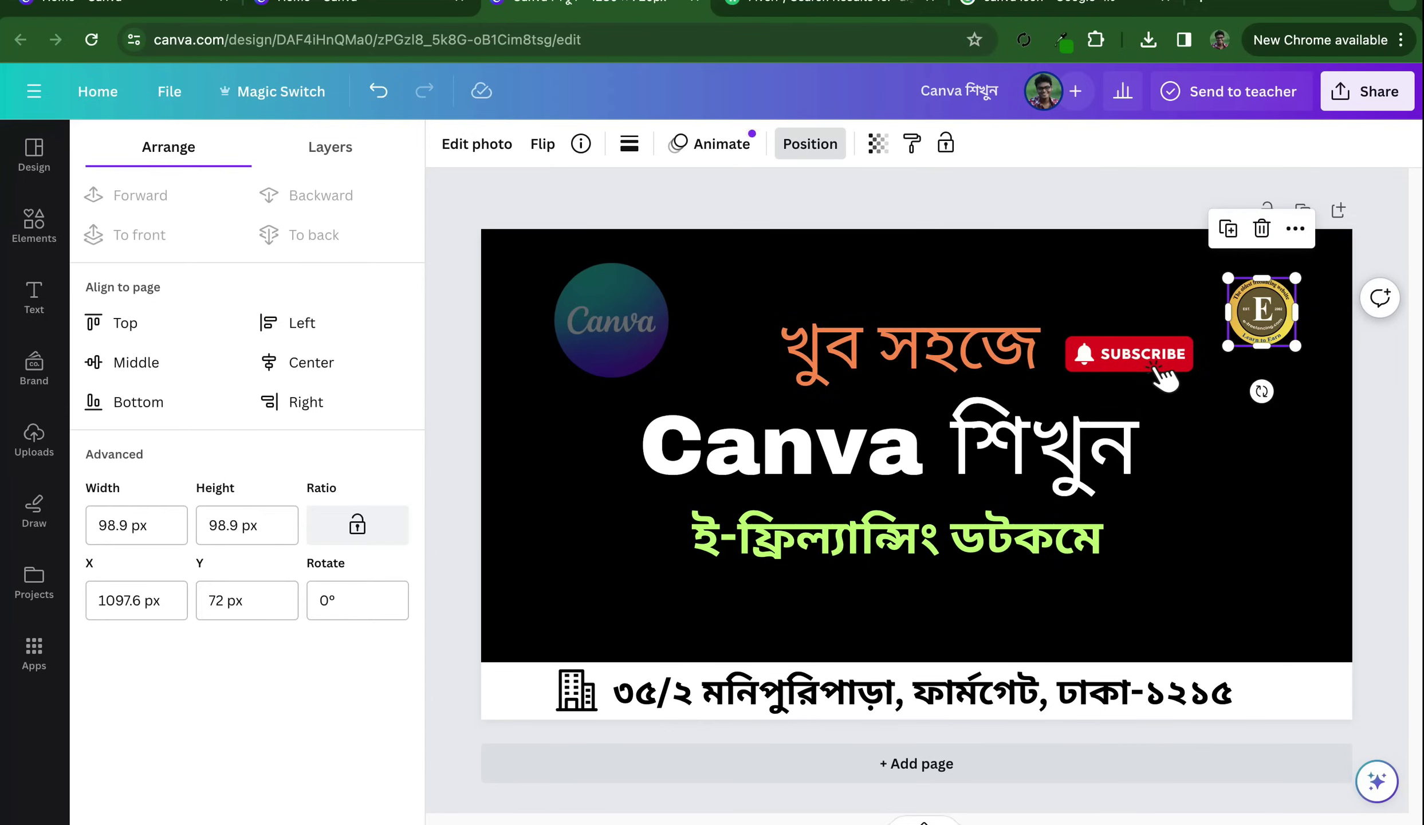
pyautogui.click(877, 144)
pyautogui.moveTo(878, 222); pyautogui.dragTo(841, 222)
pyautogui.press('Escape')
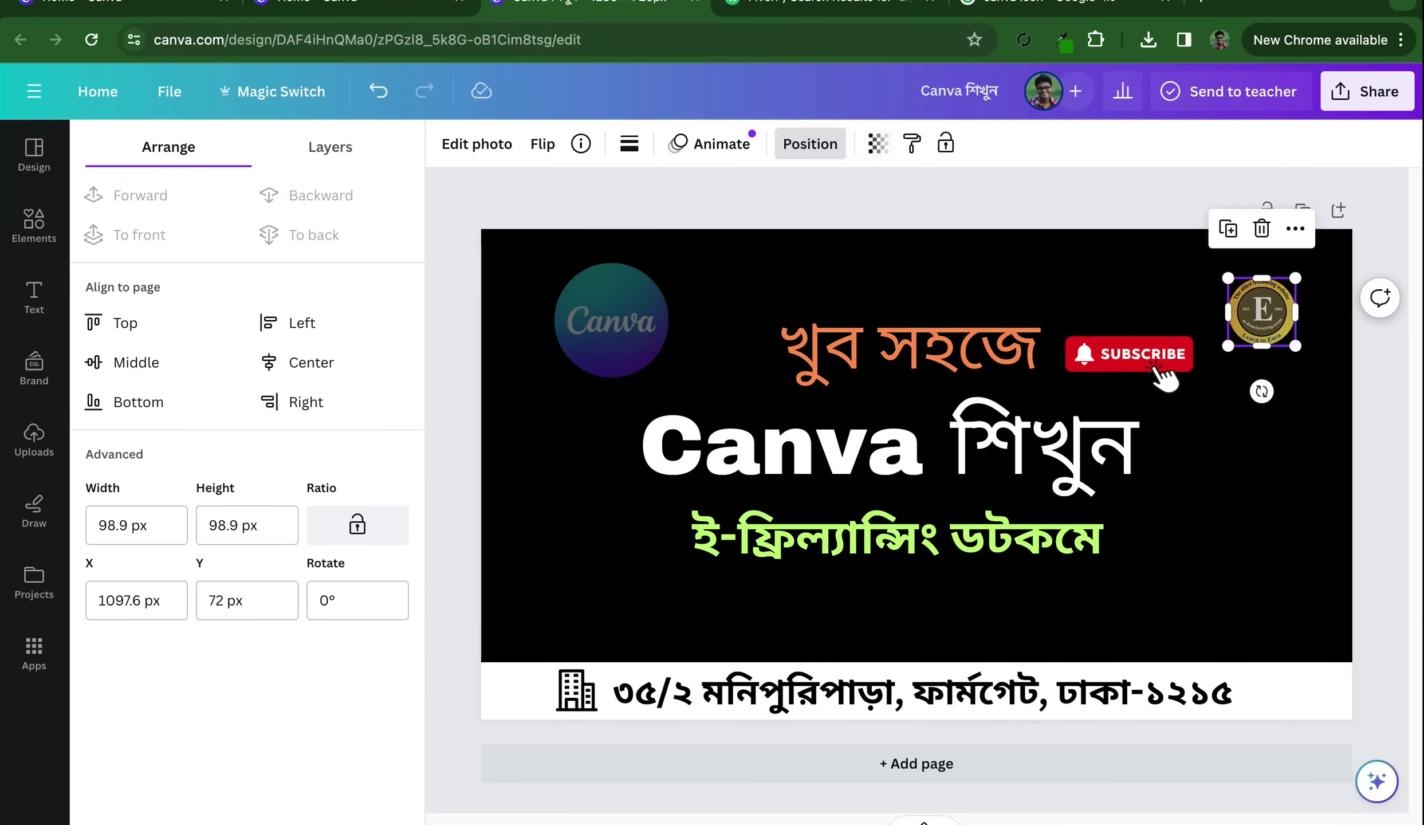
pyautogui.click(34, 441)
pyautogui.click(916, 446)
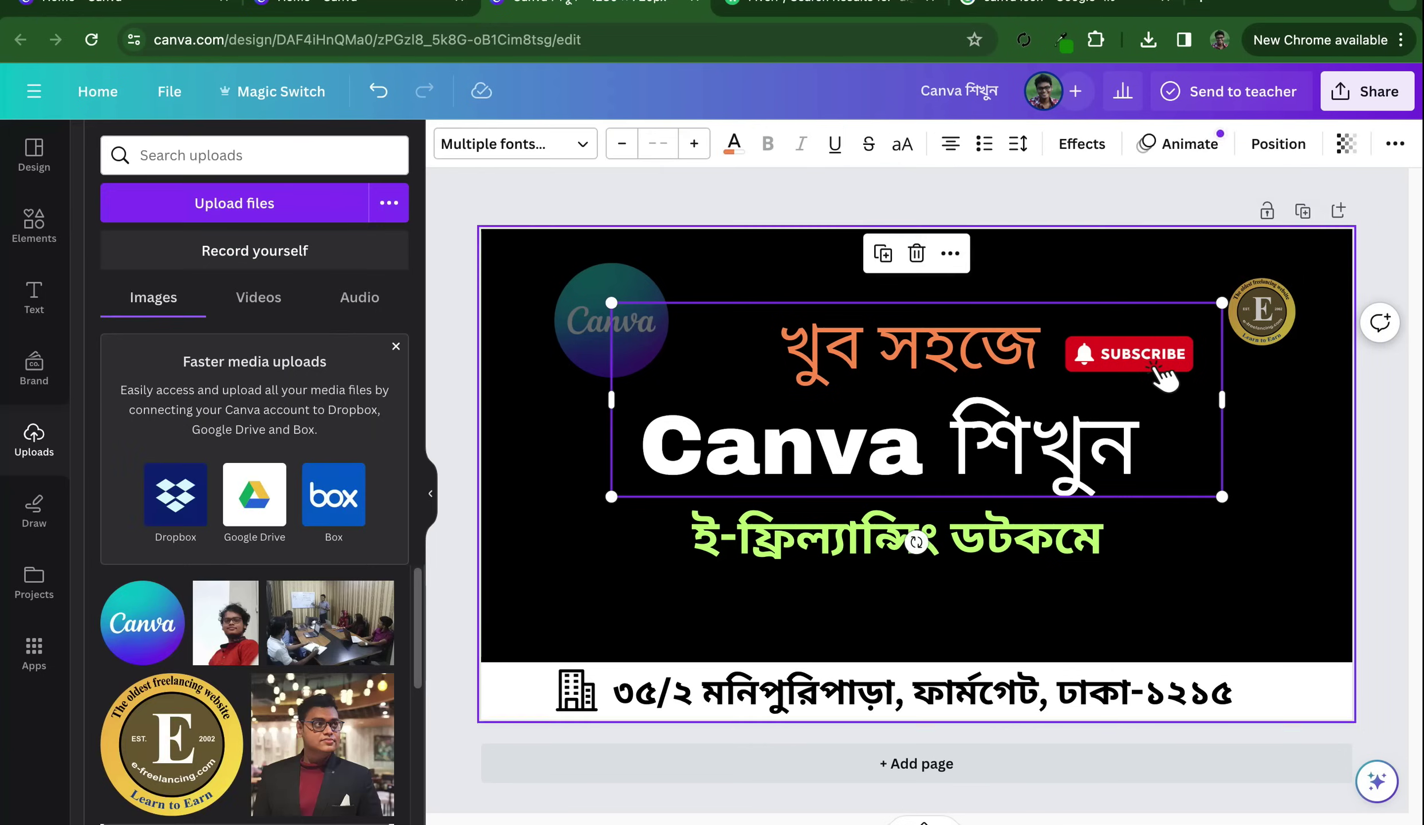
pyautogui.press('Escape')
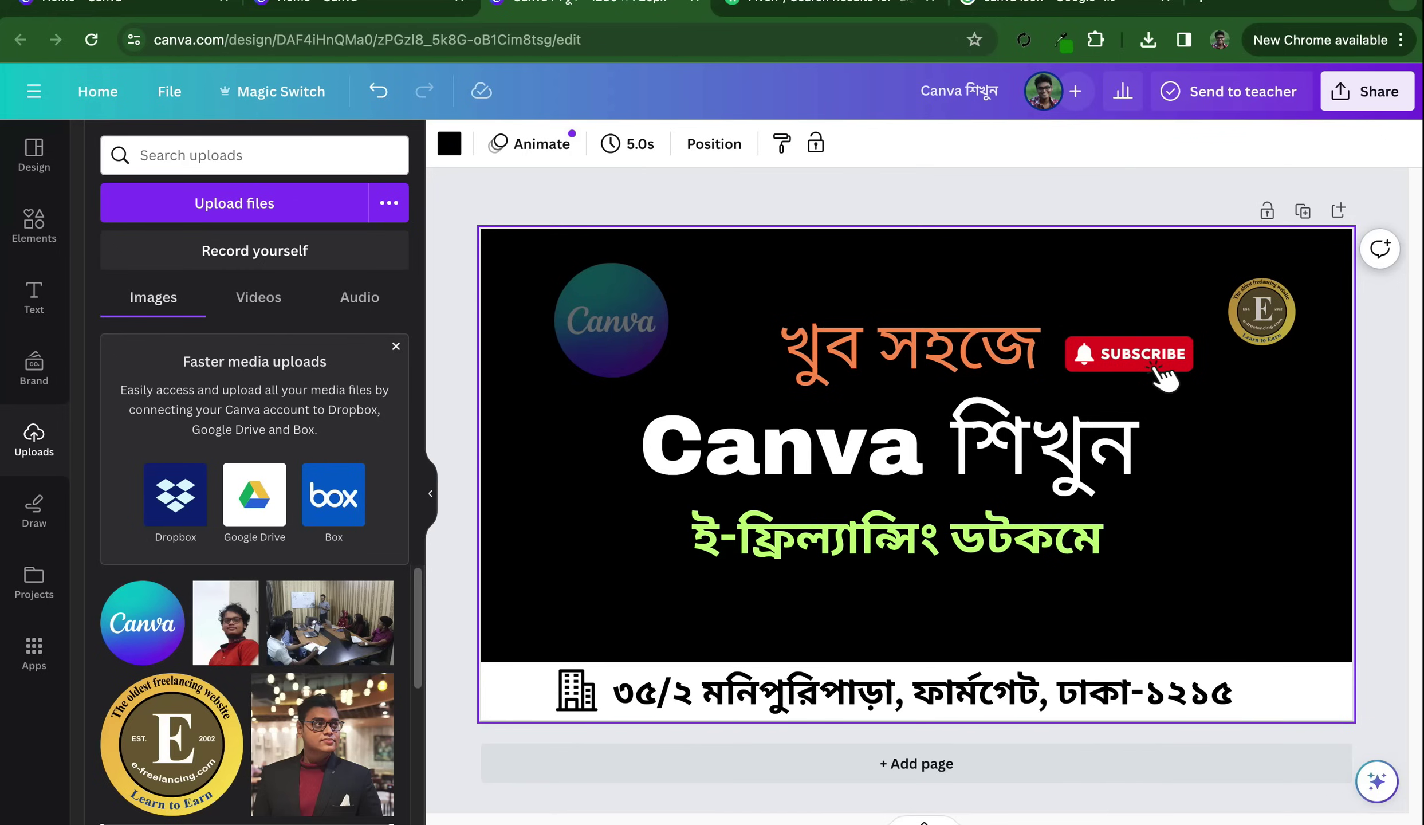
pyautogui.moveTo(1262, 311); pyautogui.dragTo(1274, 321)
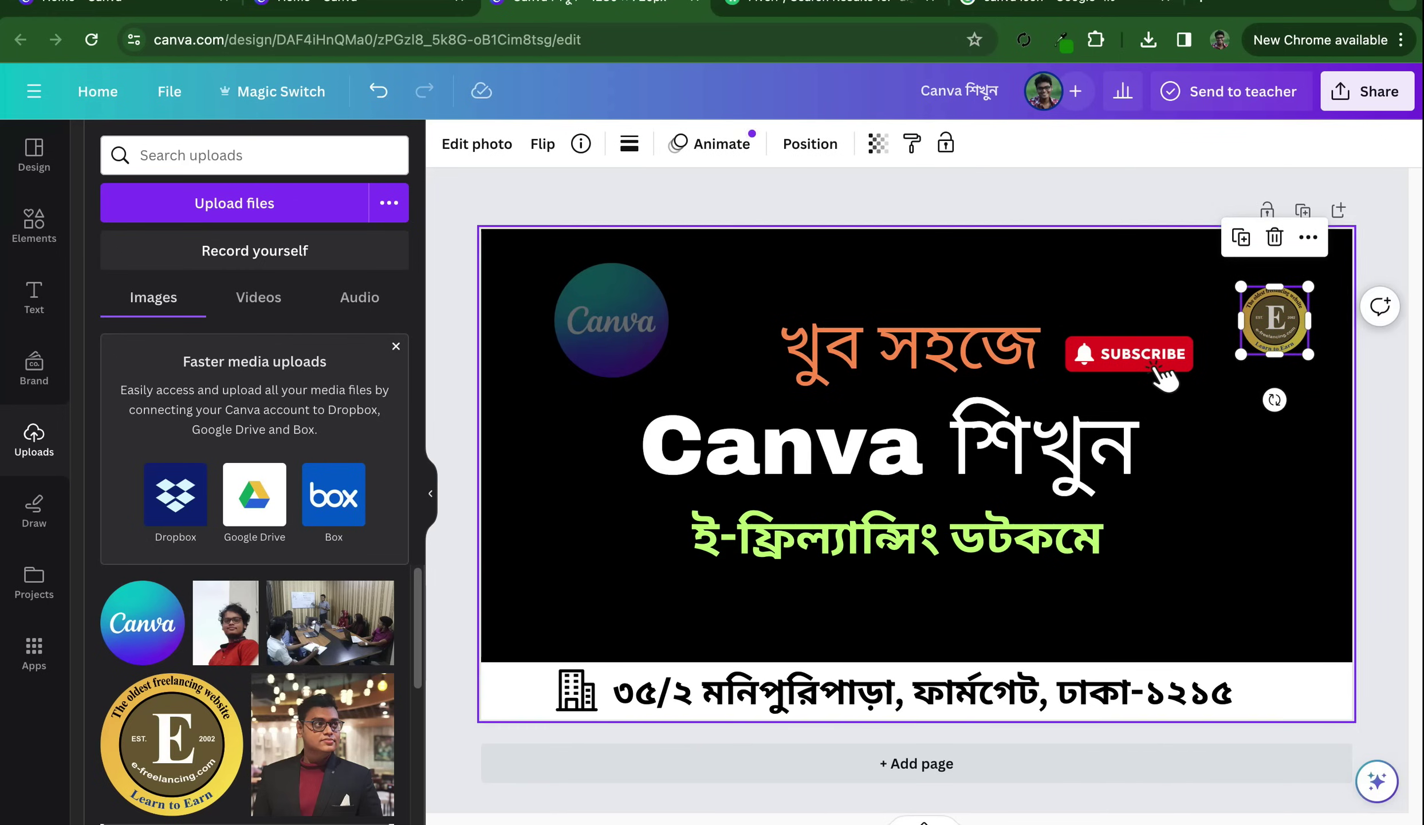
pyautogui.click(34, 295)
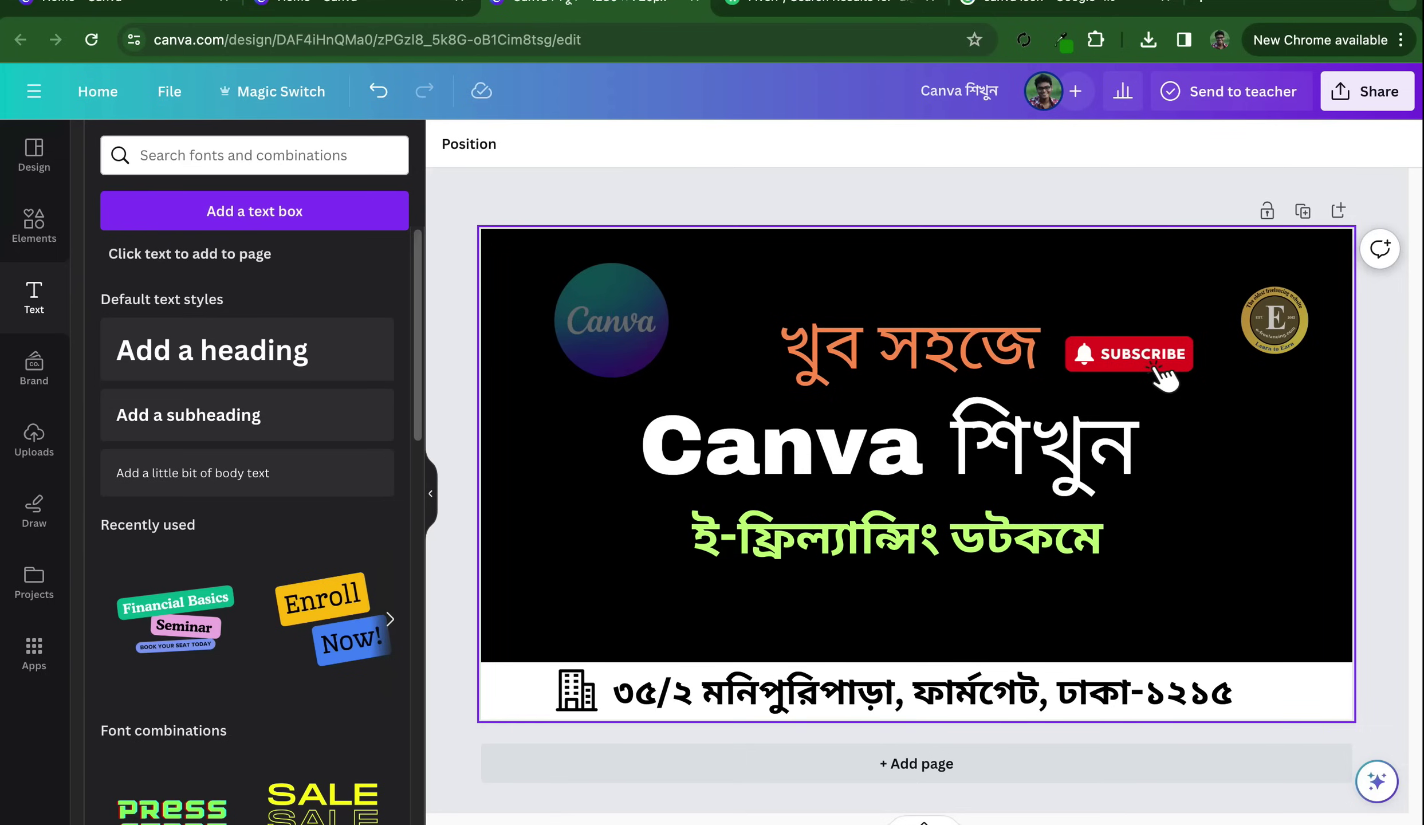
# Download the design as a PNG via Share and show the file in its folder
pyautogui.click(1366, 92)
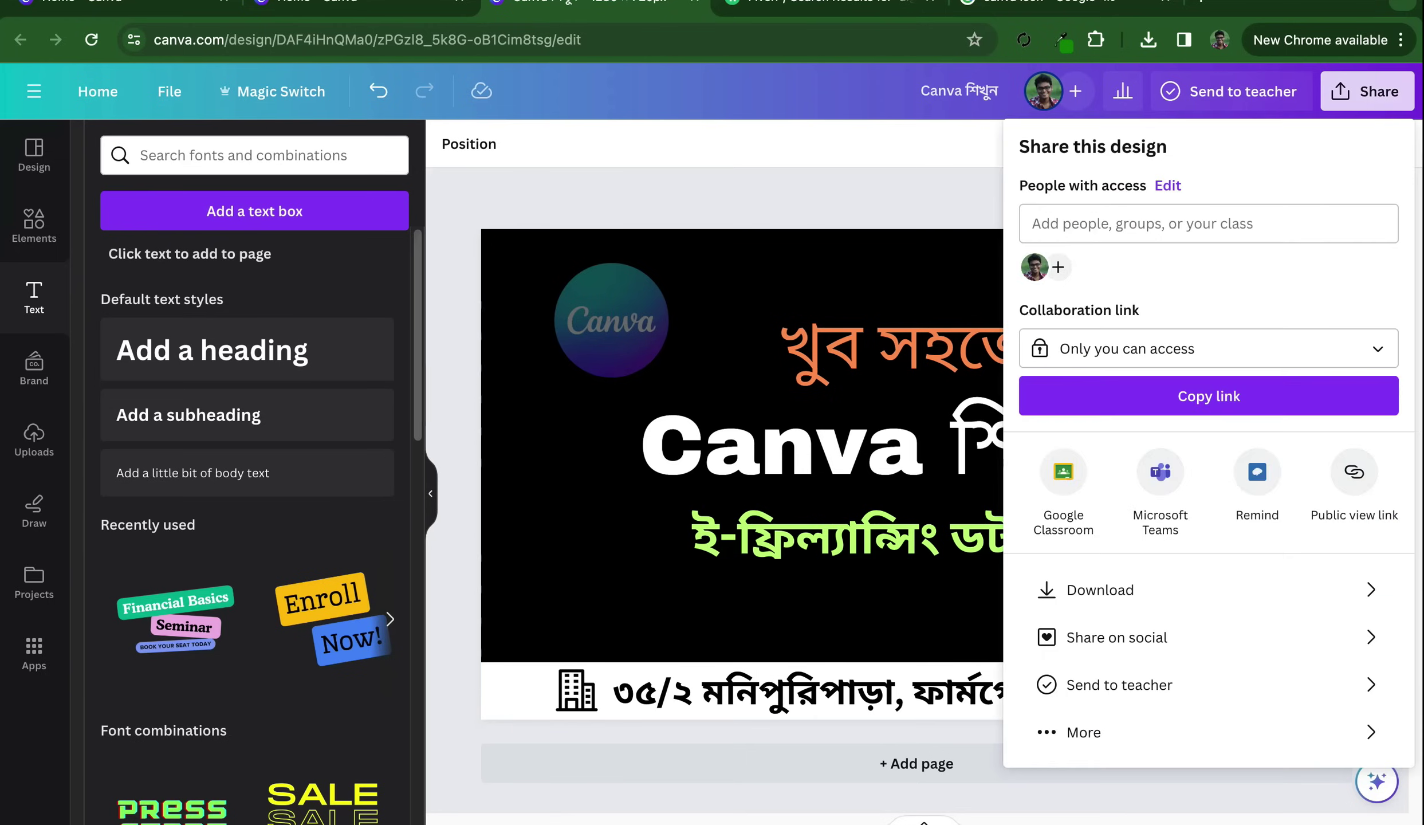
pyautogui.click(1100, 590)
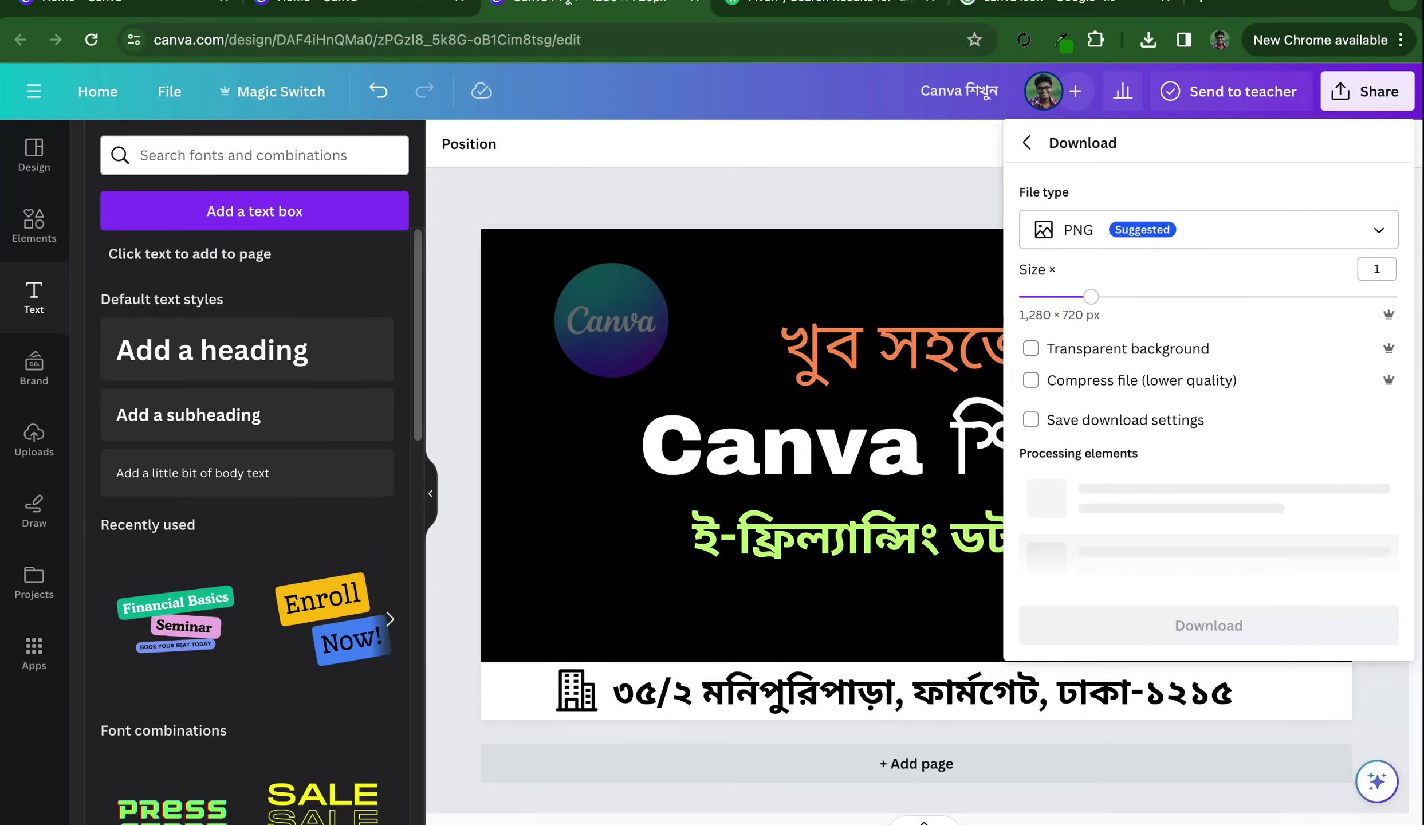
pyautogui.click(1209, 229)
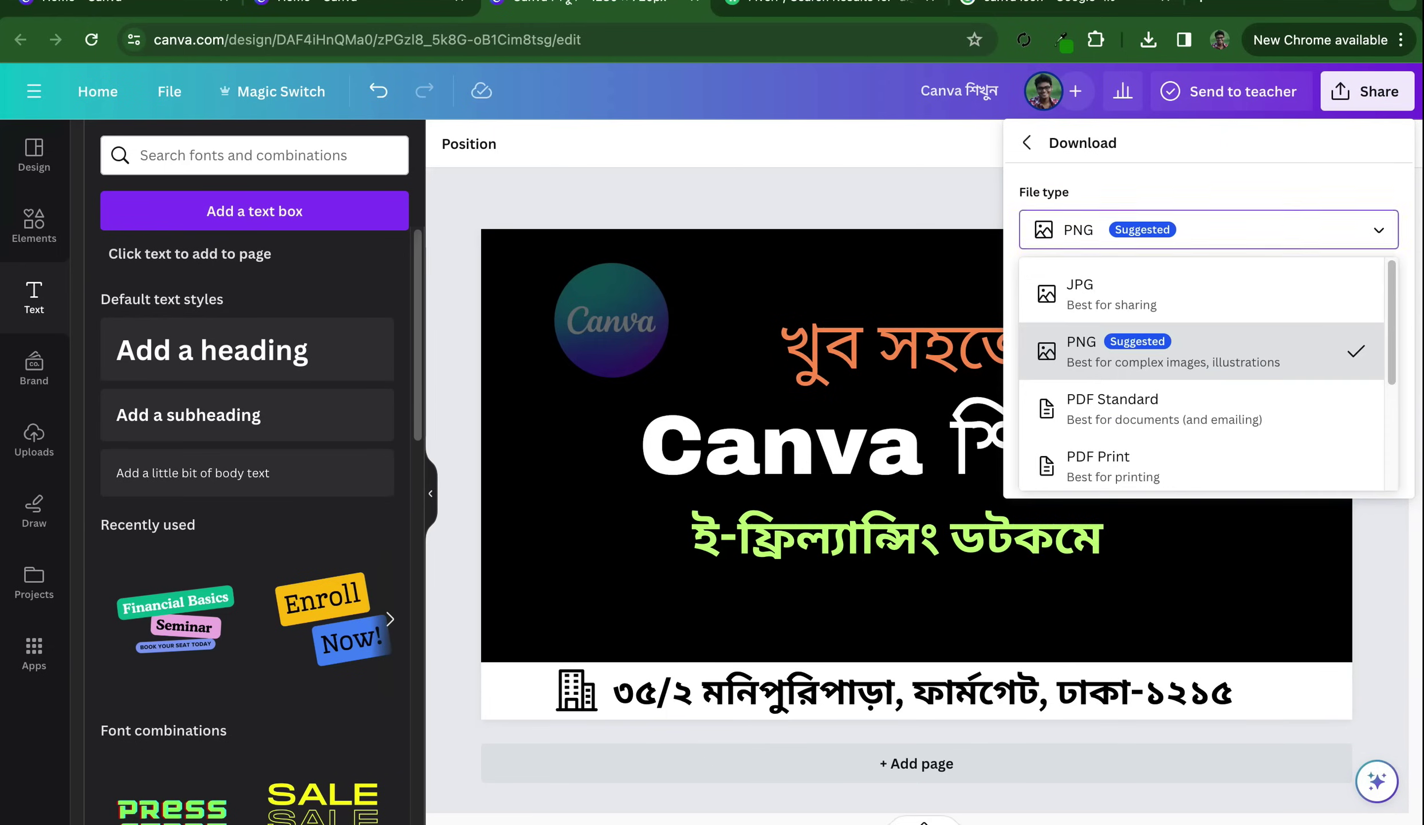
pyautogui.click(1174, 350)
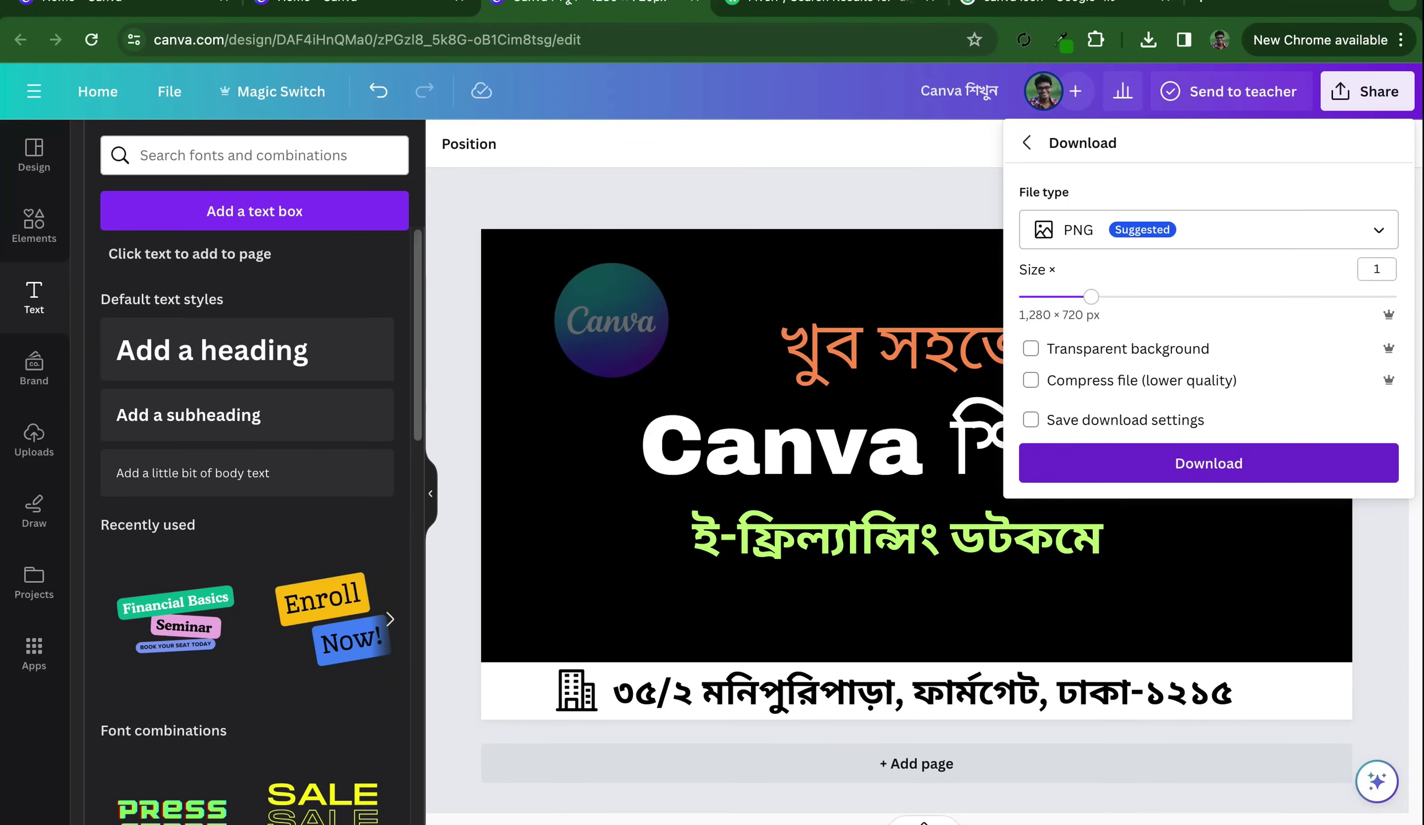
pyautogui.click(1209, 462)
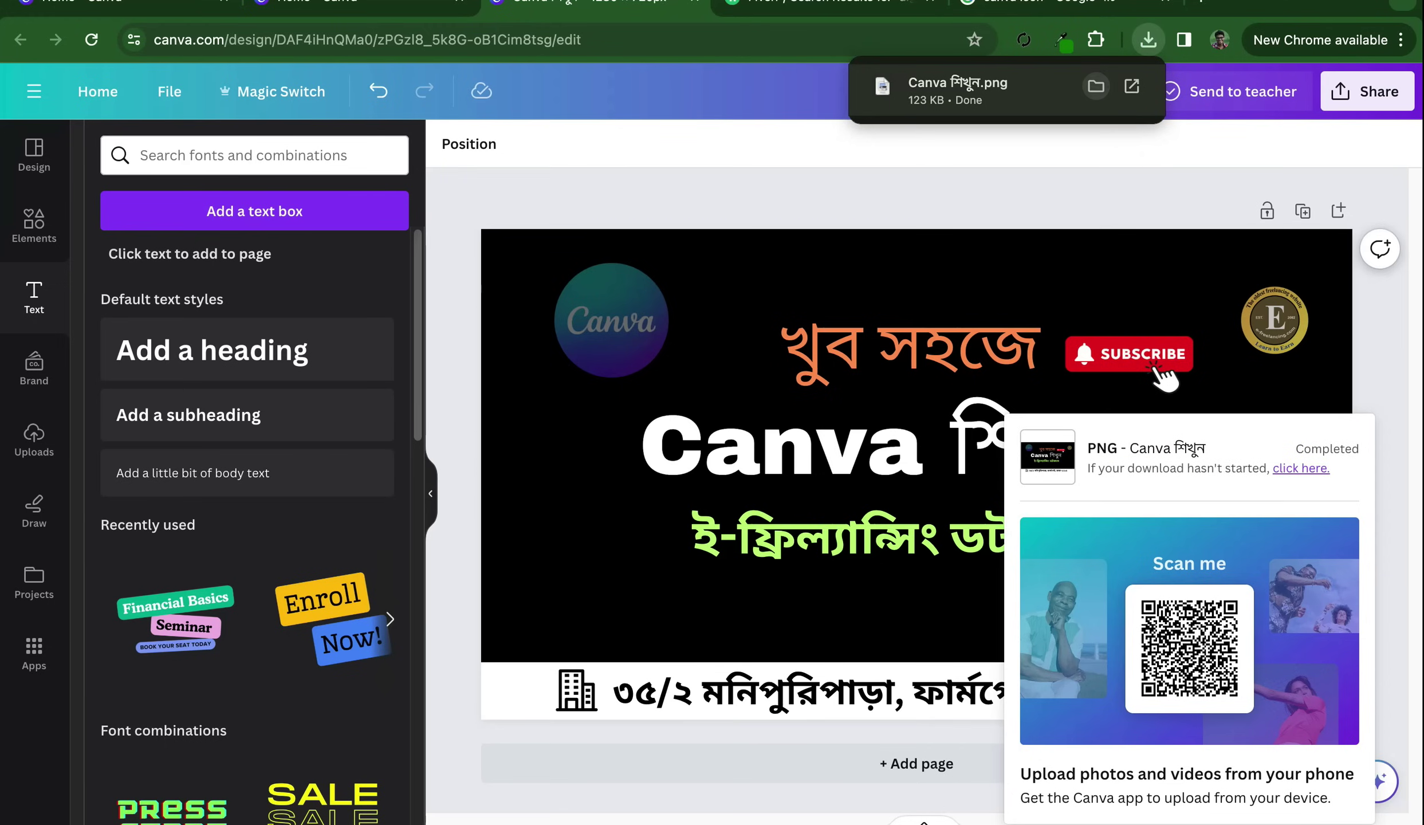
pyautogui.click(1095, 86)
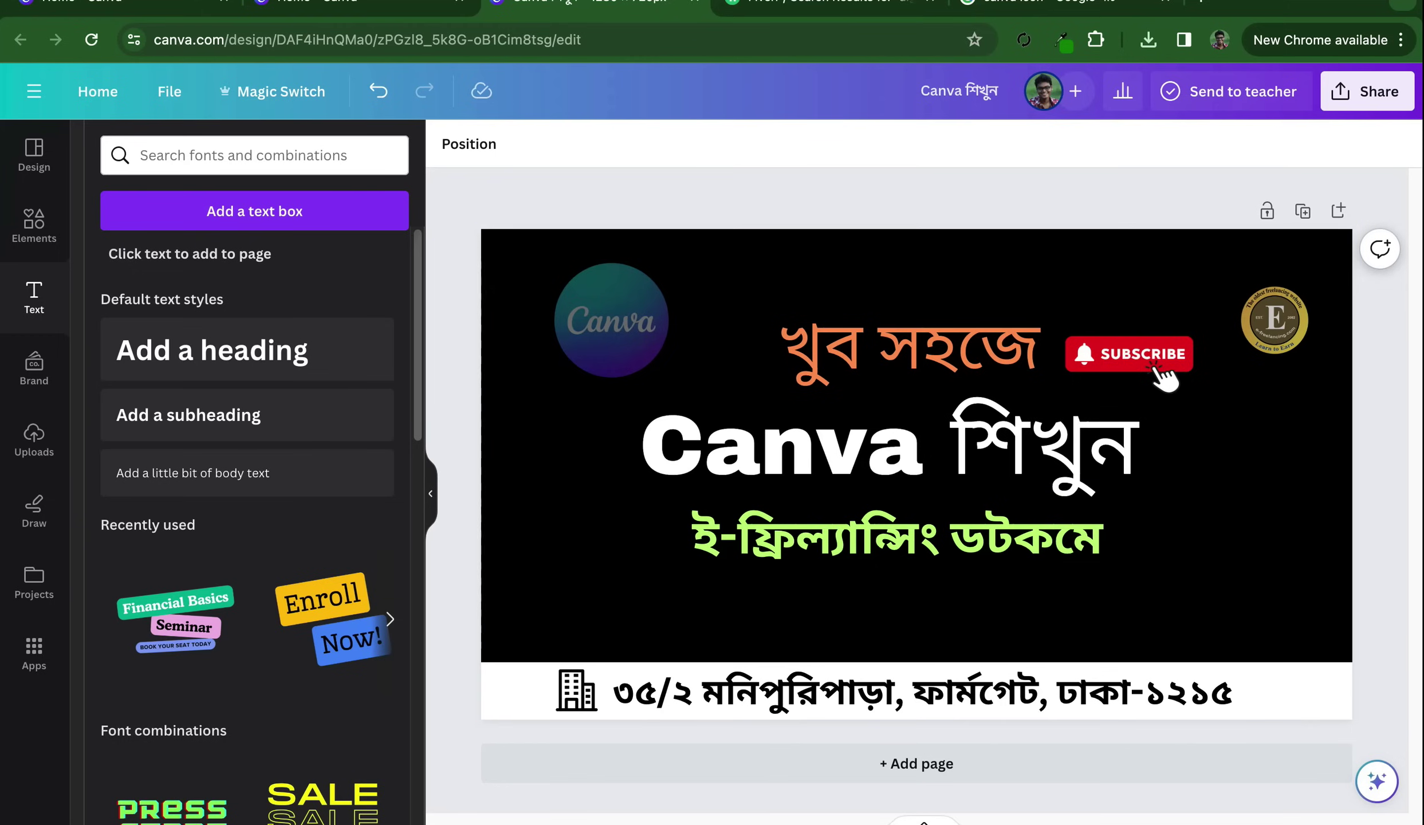
# Go to youtube.com and search for e-freelancing
pyautogui.press('super+5')
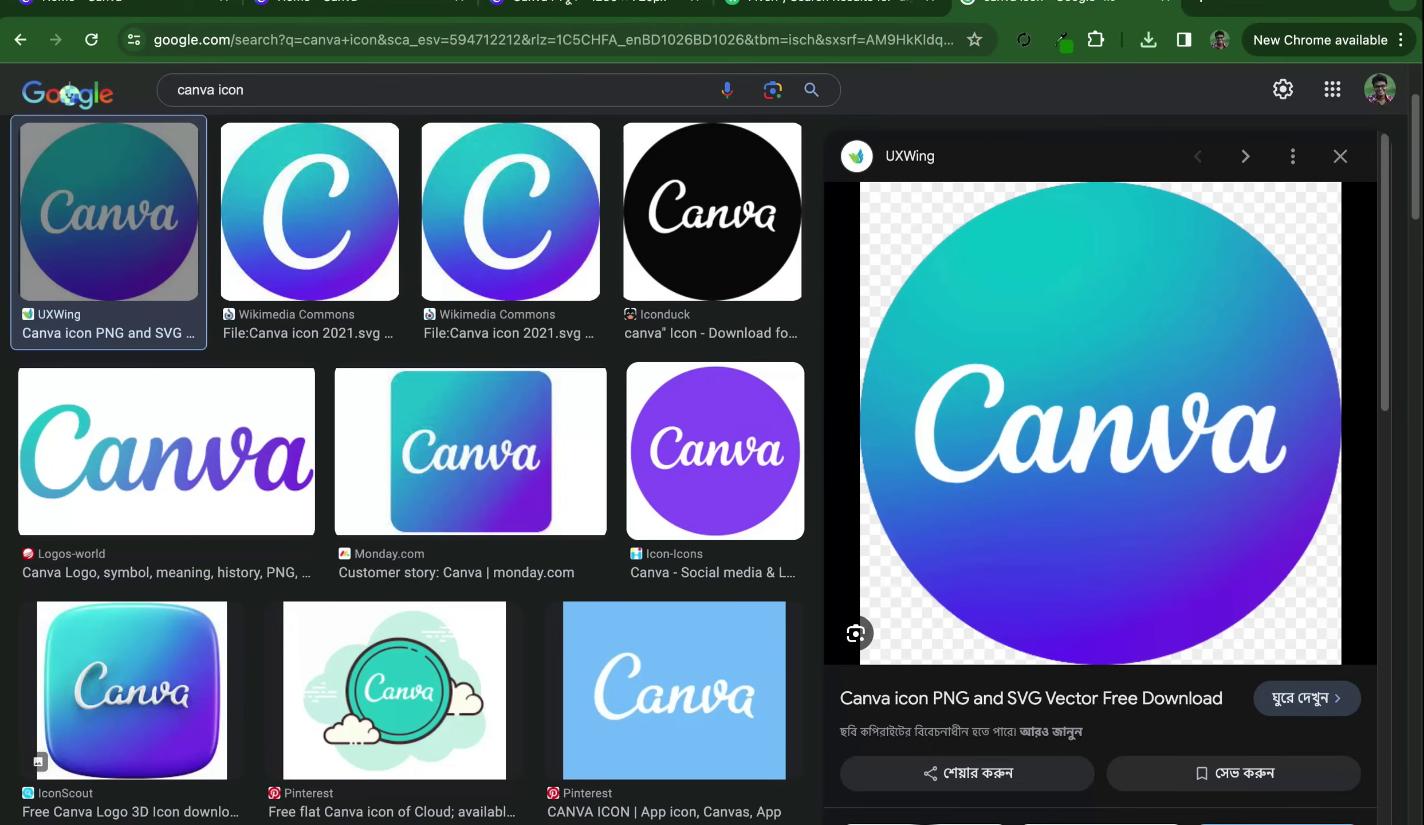
pyautogui.press('super+l')
pyautogui.write('yo')
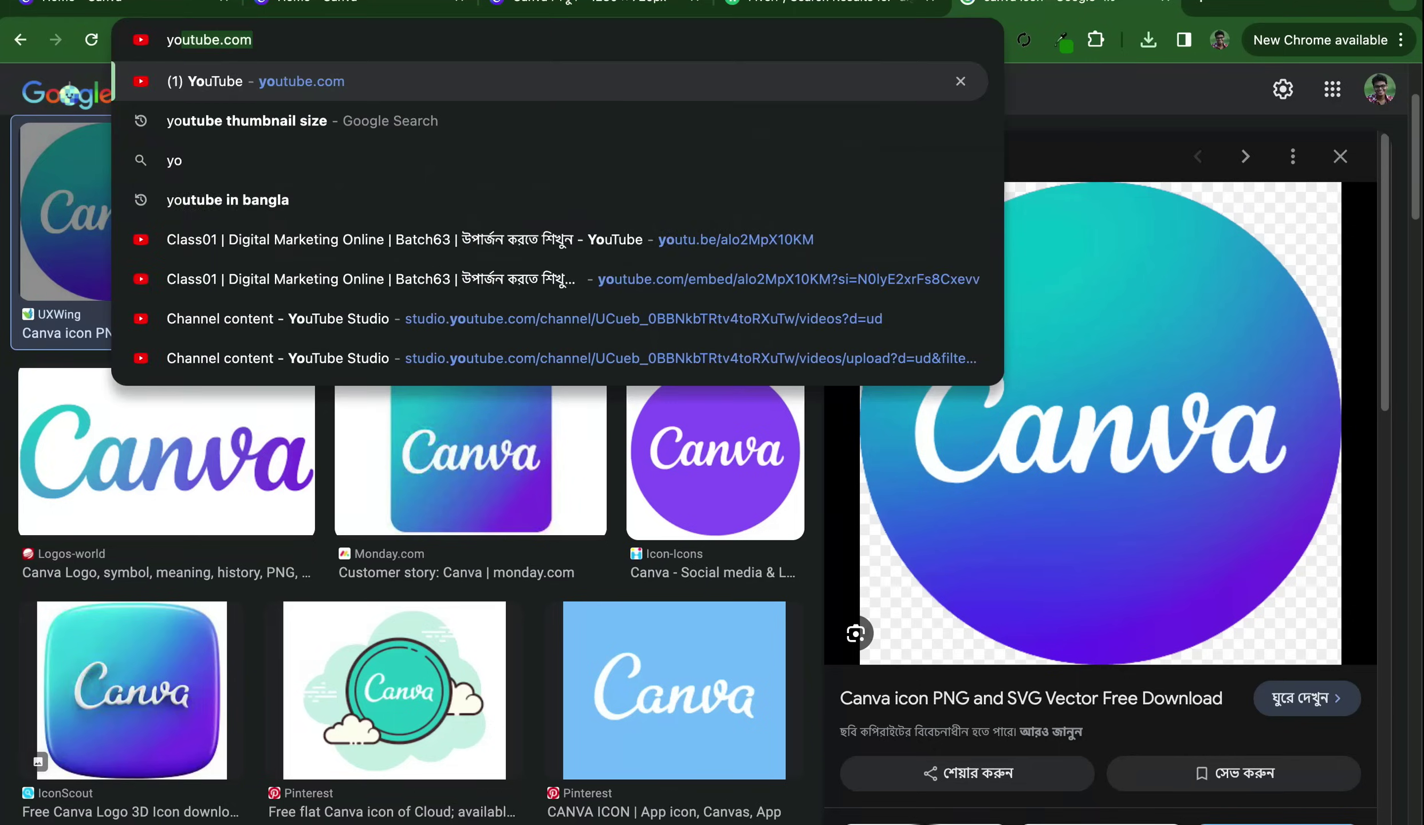
pyautogui.press('Return')
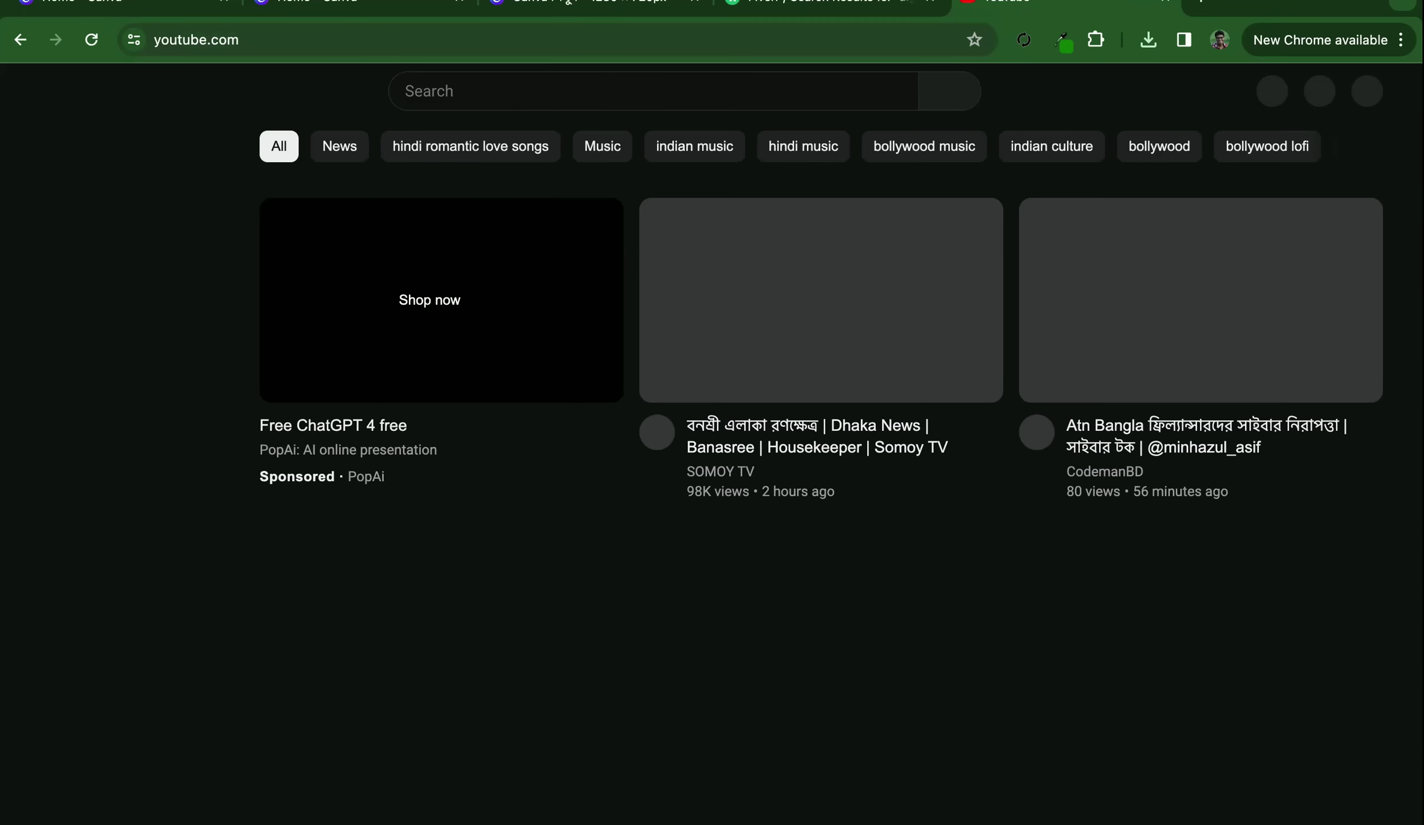
pyautogui.press('/')
pyautogui.write('e')
pyautogui.press('Down')
pyautogui.press('Return')
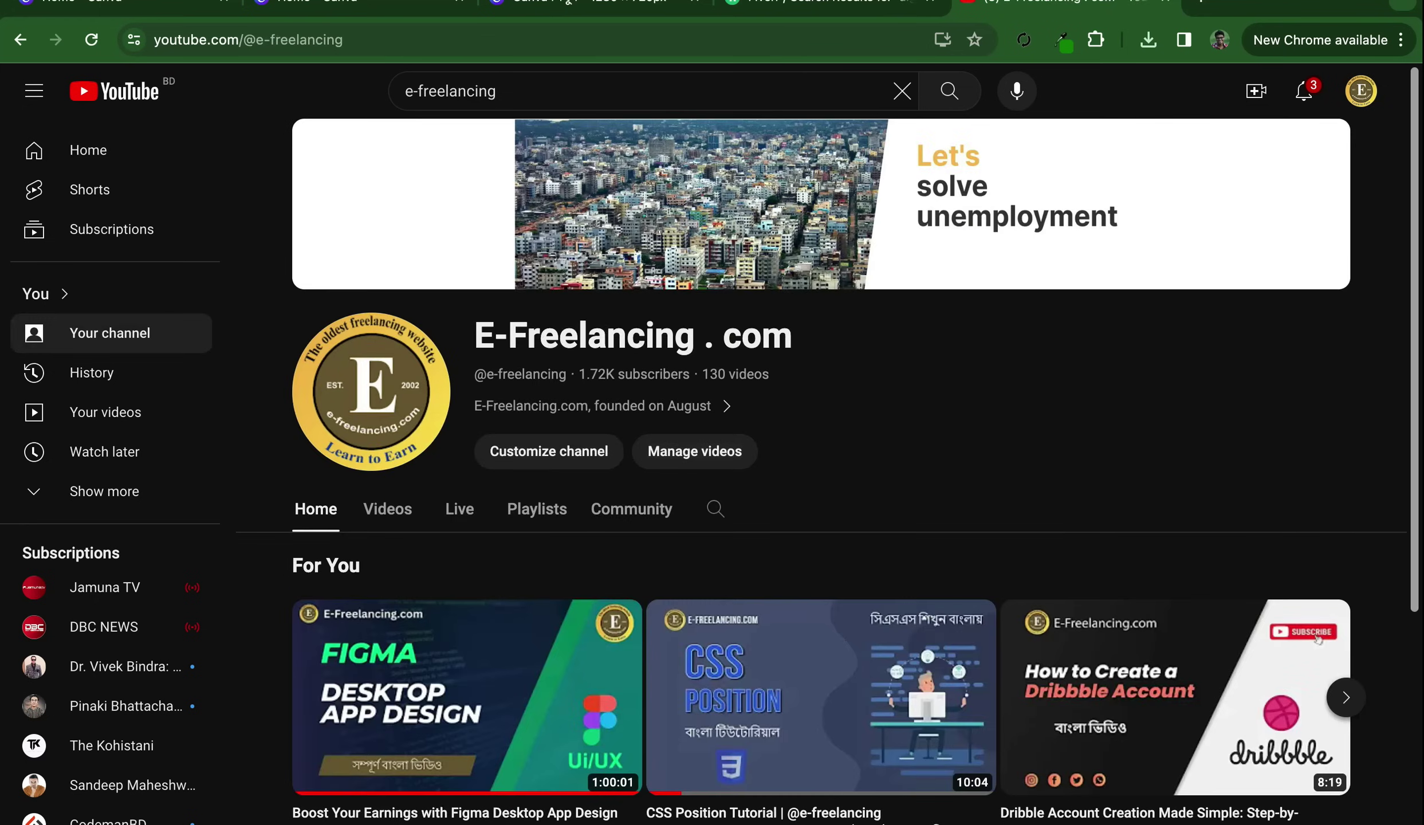
# Scroll through the E-Freelancing . com channel's Videos tab
pyautogui.click(387, 508)
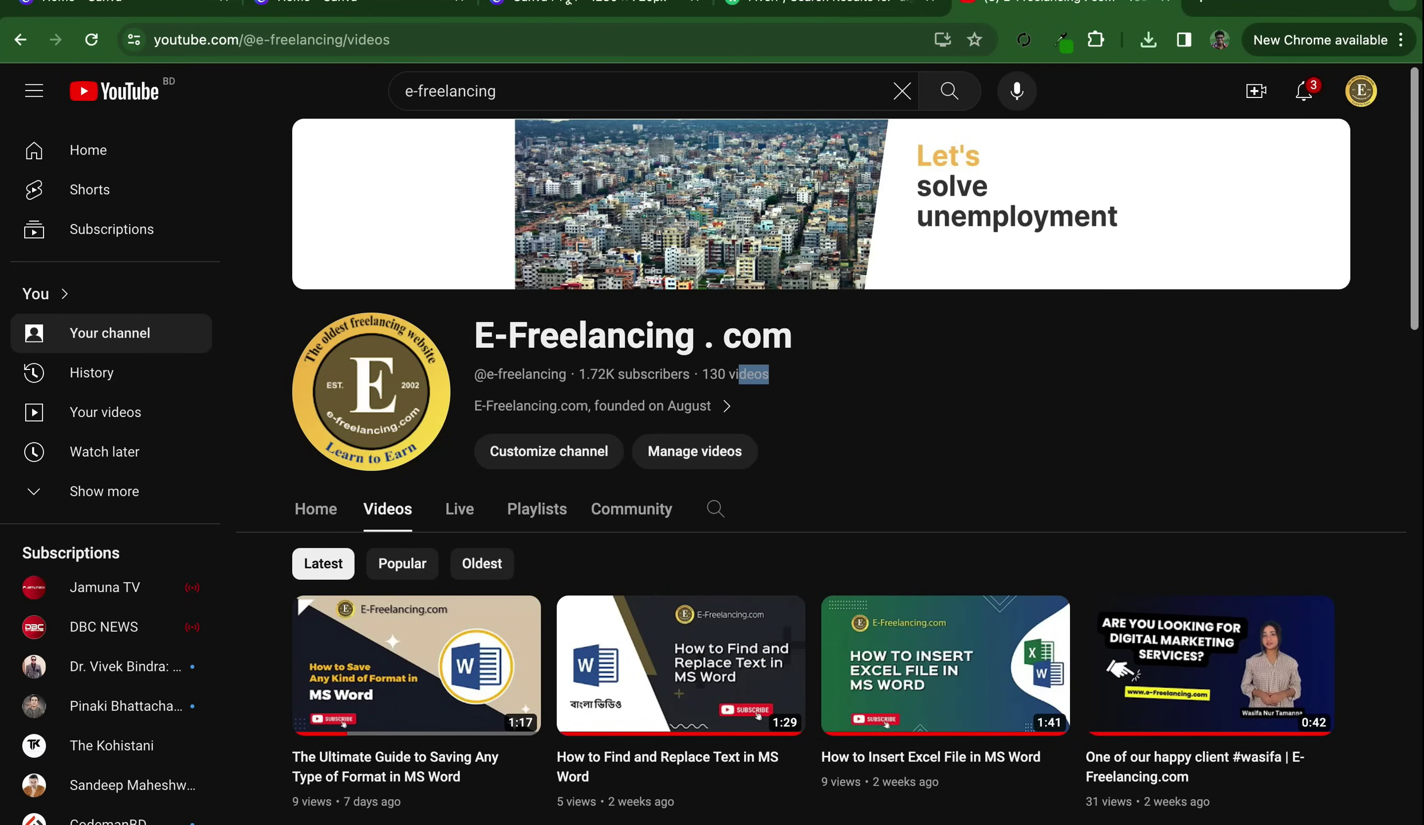
pyautogui.scroll(-10, 681, 378)
pyautogui.scroll(-2, 682, 378)
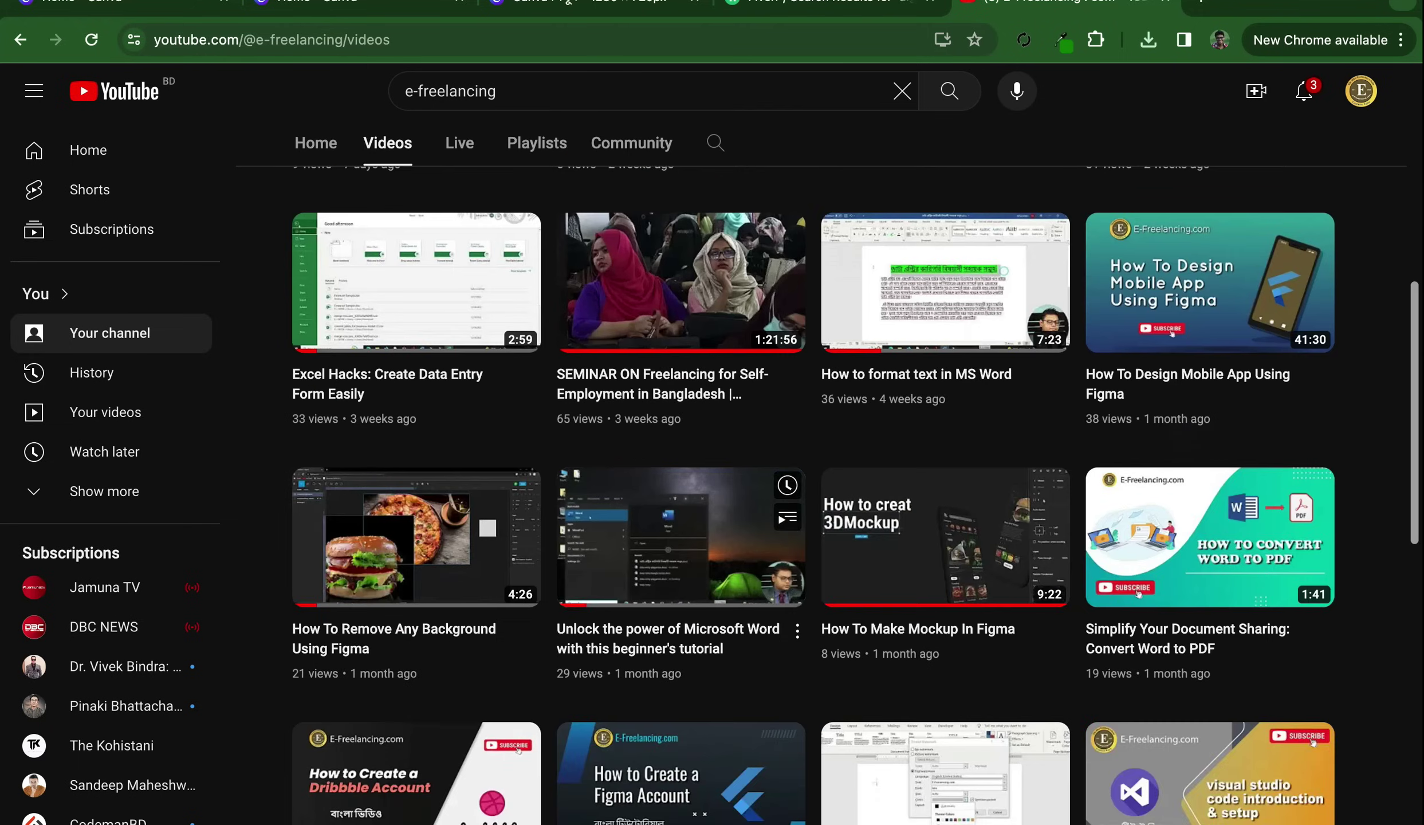
pyautogui.scroll(-7, 682, 378)
pyautogui.scroll(-5, 681, 378)
pyautogui.scroll(-10, 682, 378)
pyautogui.scroll(12, 682, 401)
pyautogui.scroll(15, 682, 401)
pyautogui.scroll(5, 681, 400)
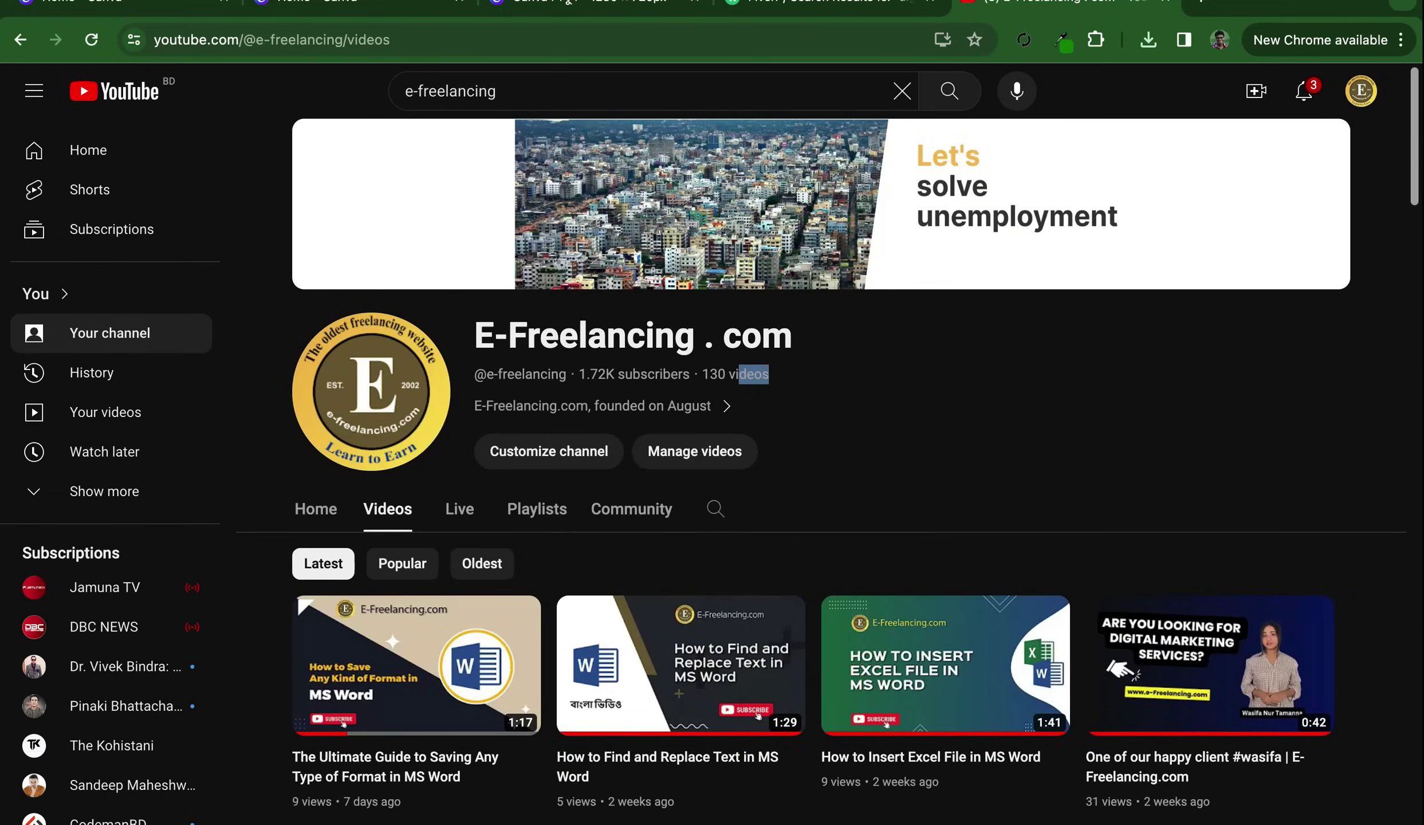
# Browse the channel's Live streams, then return to its Home page
pyautogui.click(460, 509)
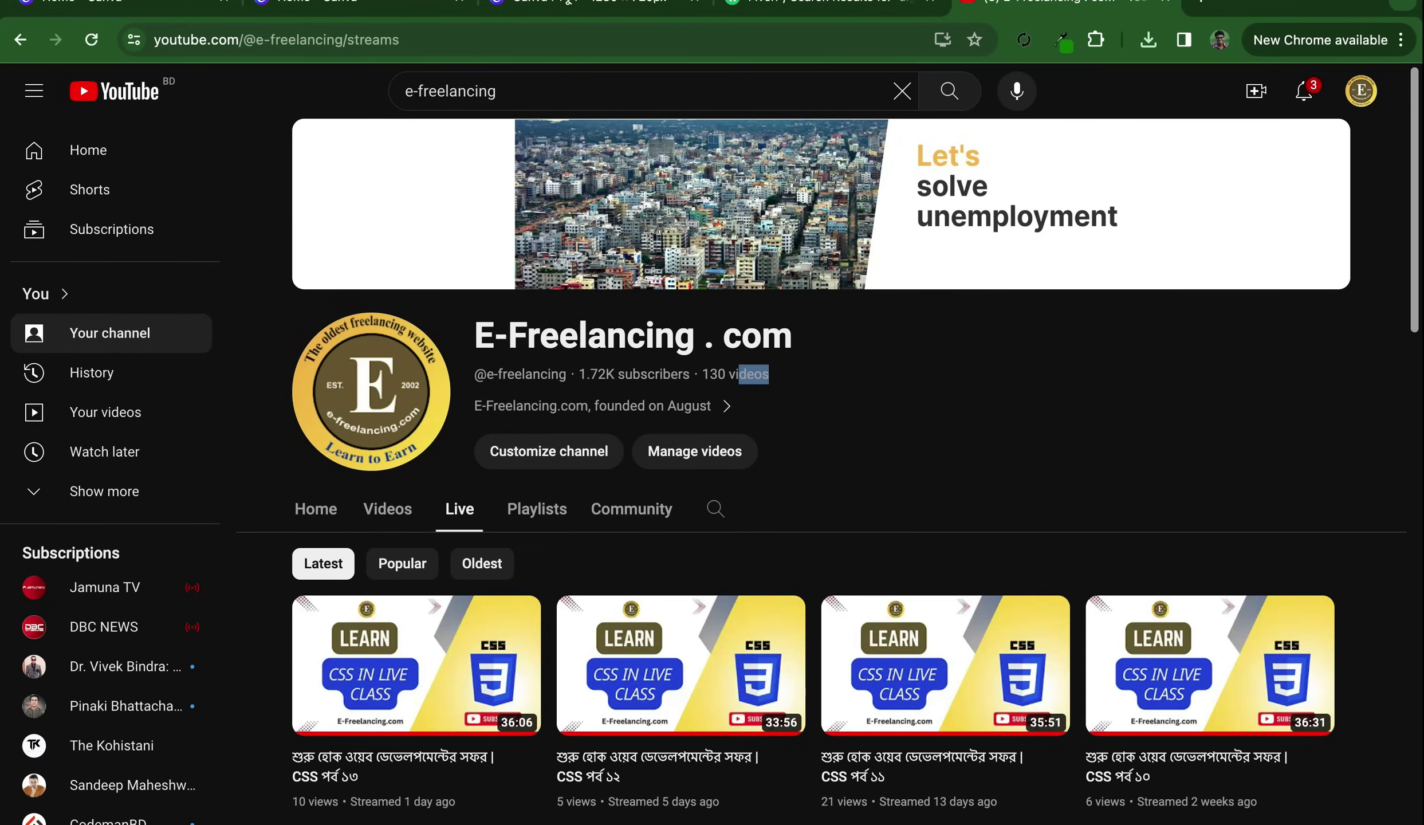
pyautogui.scroll(-3, 682, 493)
pyautogui.scroll(-10, 682, 596)
pyautogui.scroll(-10, 681, 596)
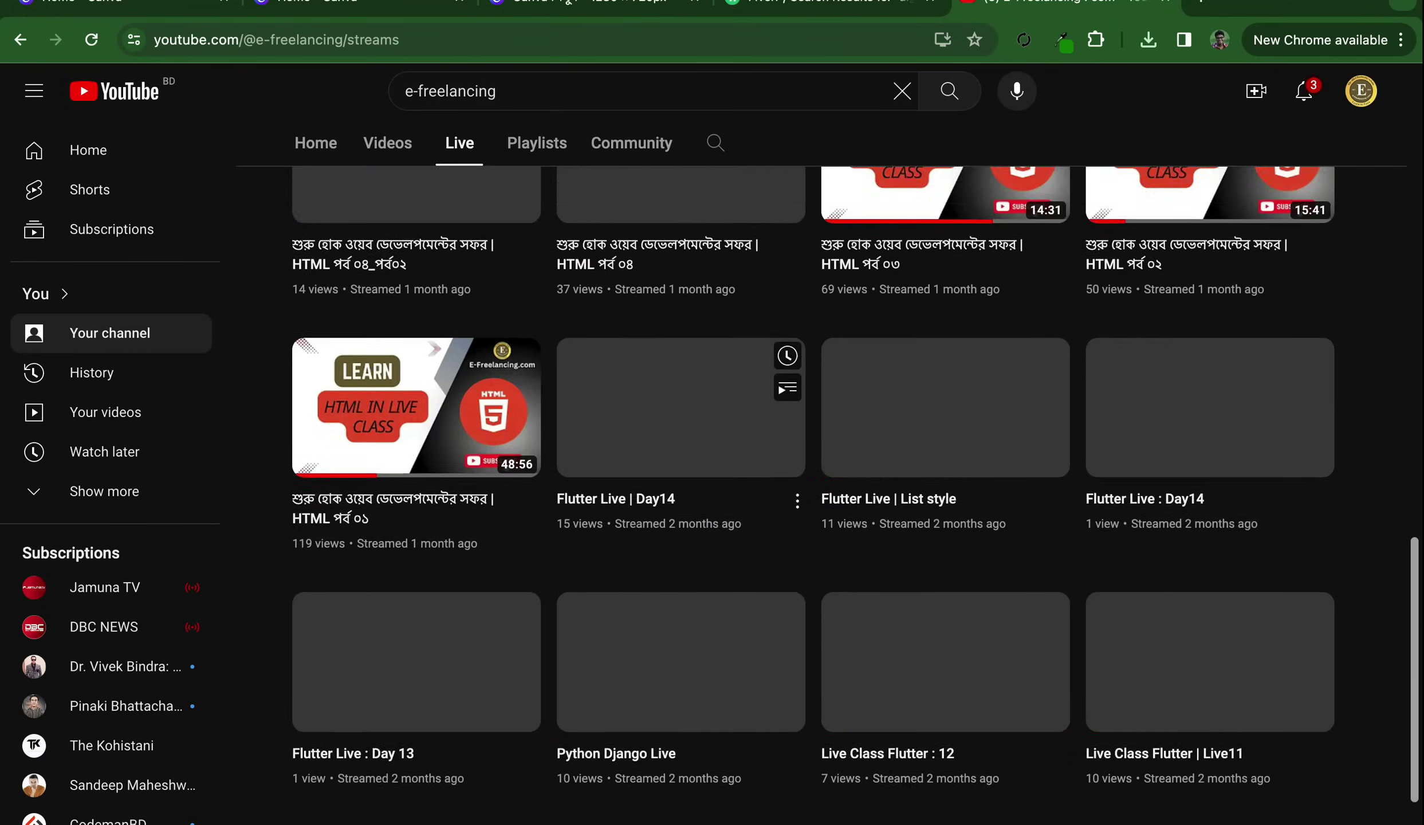
pyautogui.scroll(10, 316, 509)
pyautogui.scroll(8, 315, 509)
pyautogui.scroll(5, 315, 509)
pyautogui.click(315, 509)
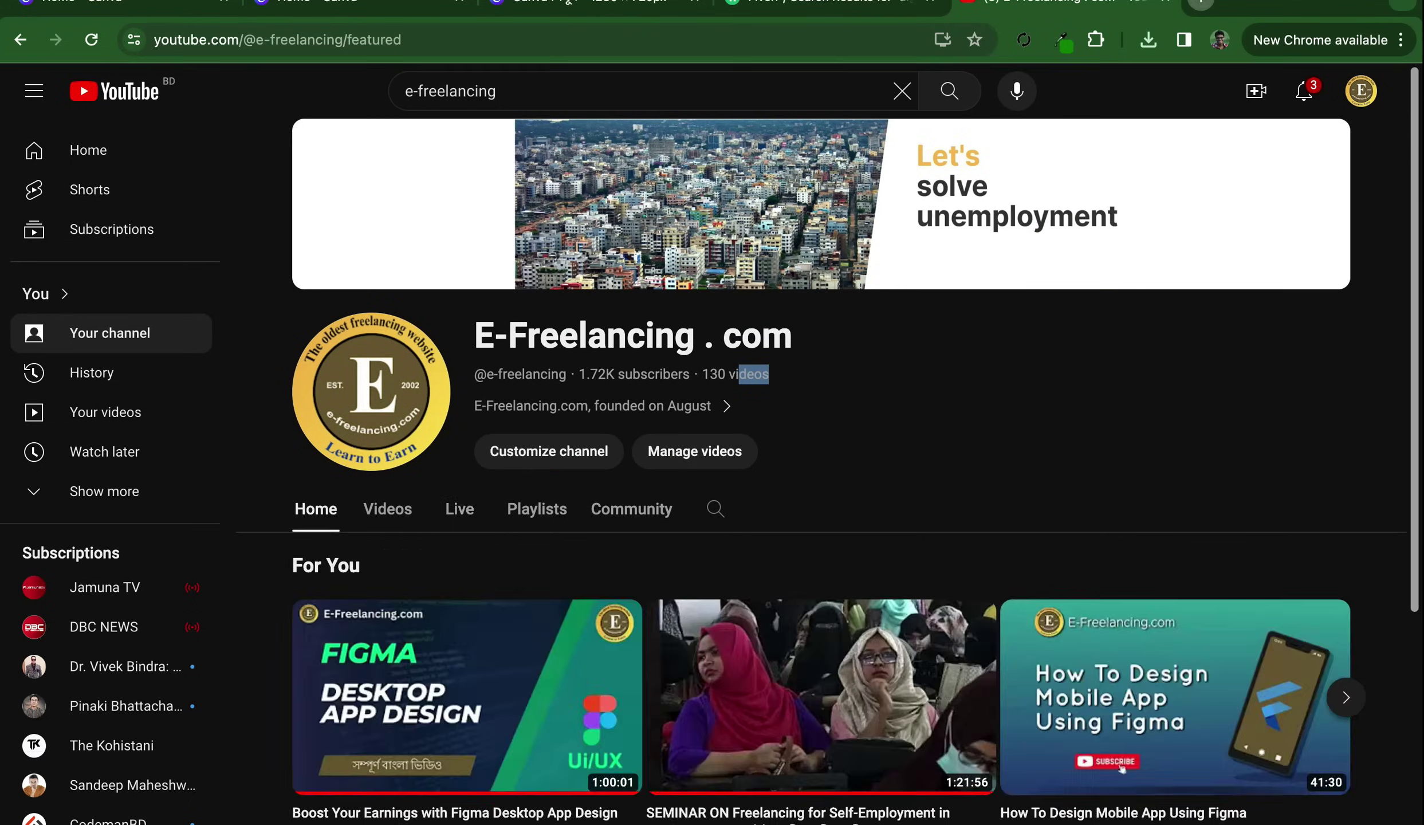
# Open e-freelancing.com.bd in a new tab and dismiss its Bengali popup
pyautogui.hotkey('ctrl', 't')
pyautogui.write('e')
pyautogui.press('Return')
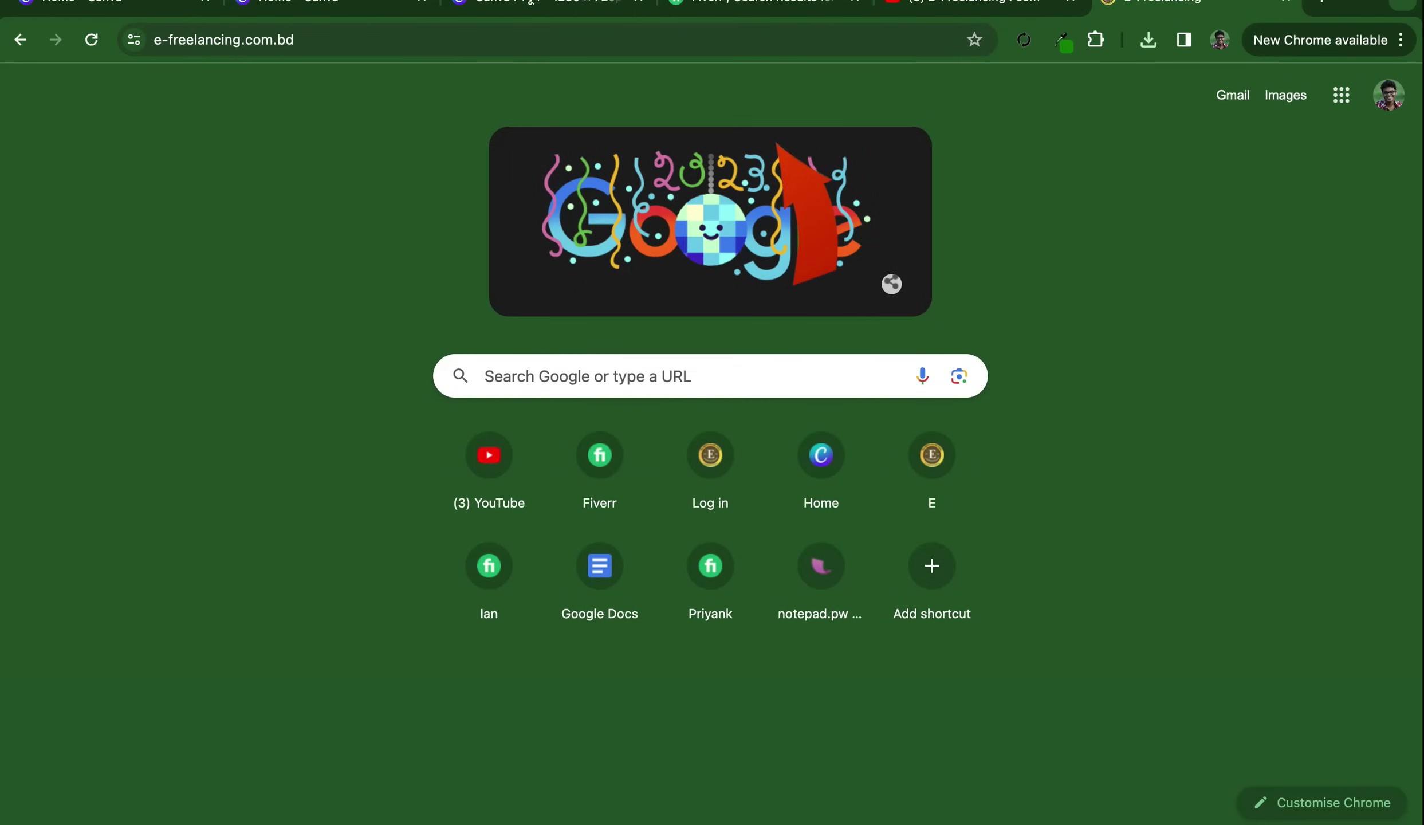
pyautogui.scroll(-3, 712, 458)
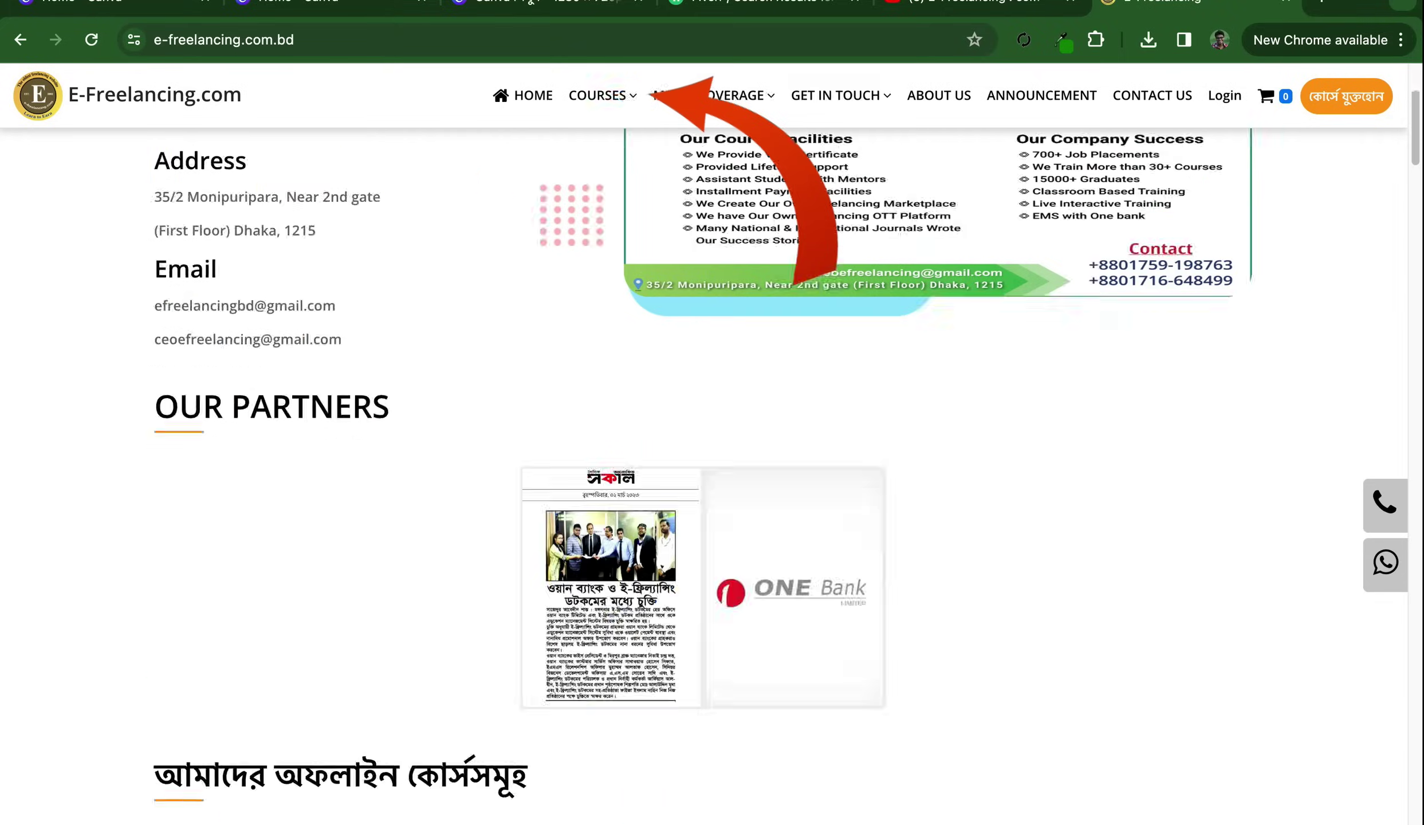
pyautogui.scroll(-10, 712, 458)
pyautogui.scroll(7, 712, 459)
pyautogui.scroll(5, 712, 458)
pyautogui.scroll(5, 712, 458)
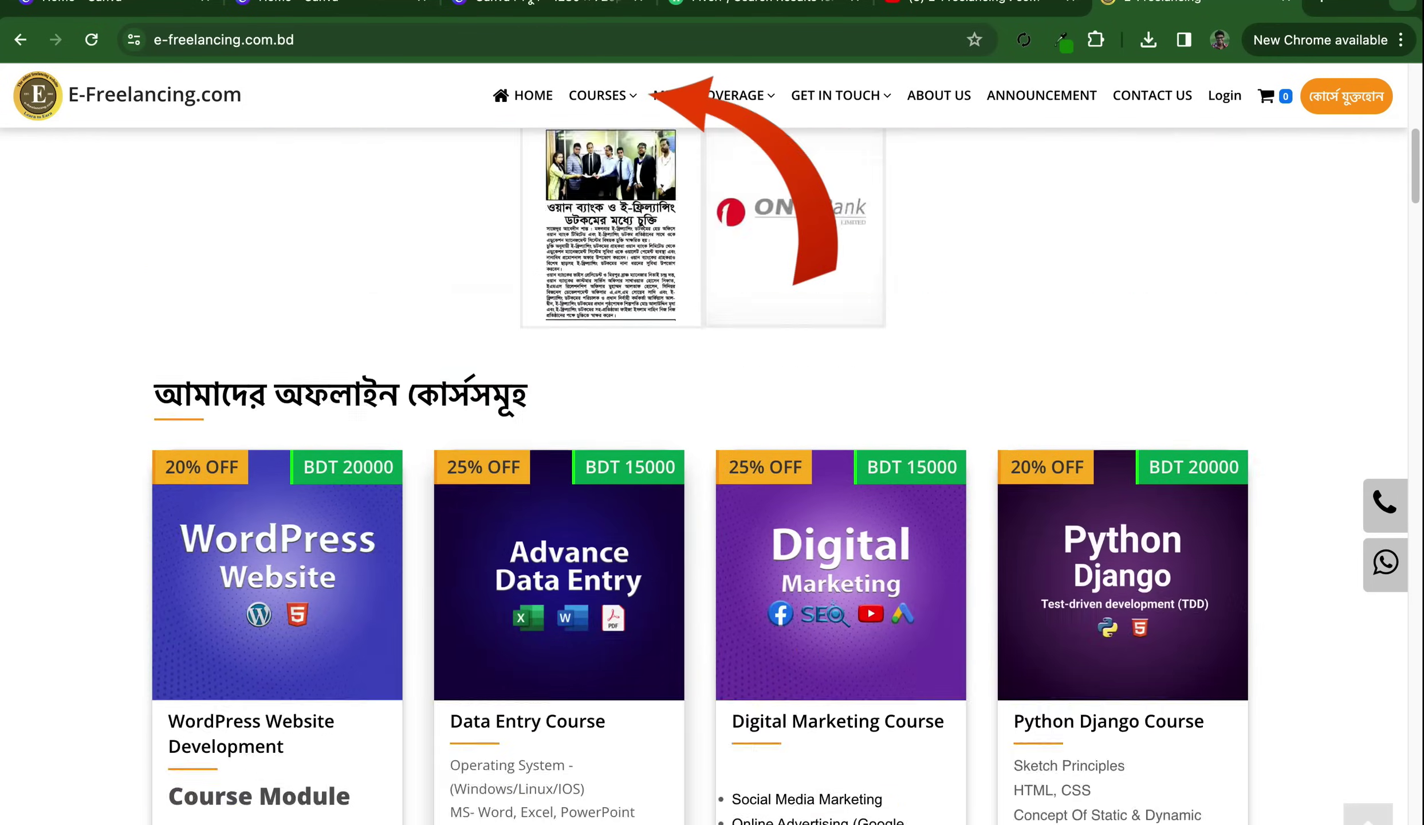
pyautogui.scroll(5, 712, 458)
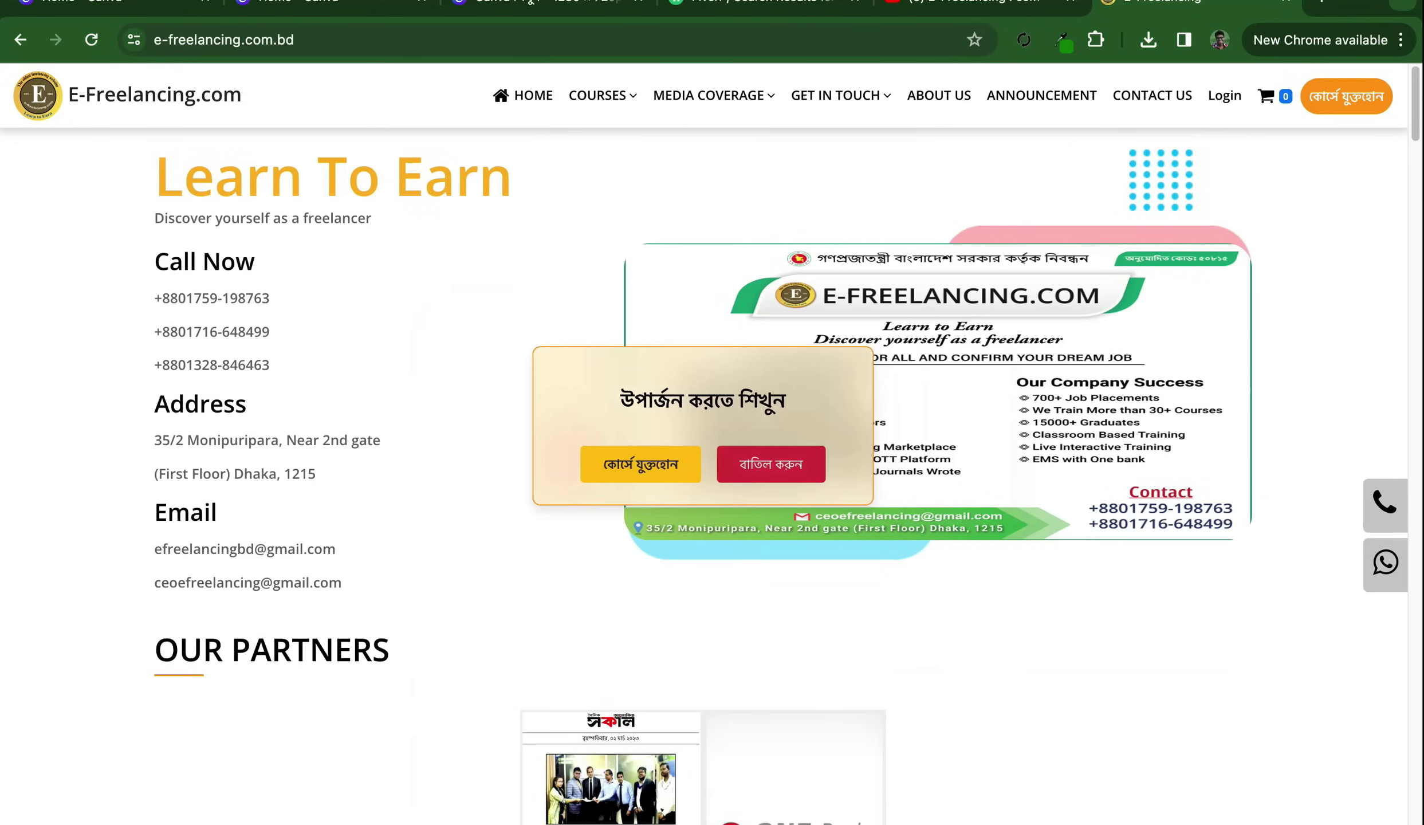
pyautogui.click(771, 464)
# Scroll down past the offline courses and corporate training to the events section
pyautogui.scroll(-10, 712, 459)
pyautogui.scroll(-5, 712, 458)
pyautogui.scroll(-5, 712, 458)
pyautogui.scroll(-5, 712, 458)
pyautogui.scroll(-10, 712, 458)
pyautogui.scroll(-2, 712, 458)
pyautogui.scroll(-10, 712, 459)
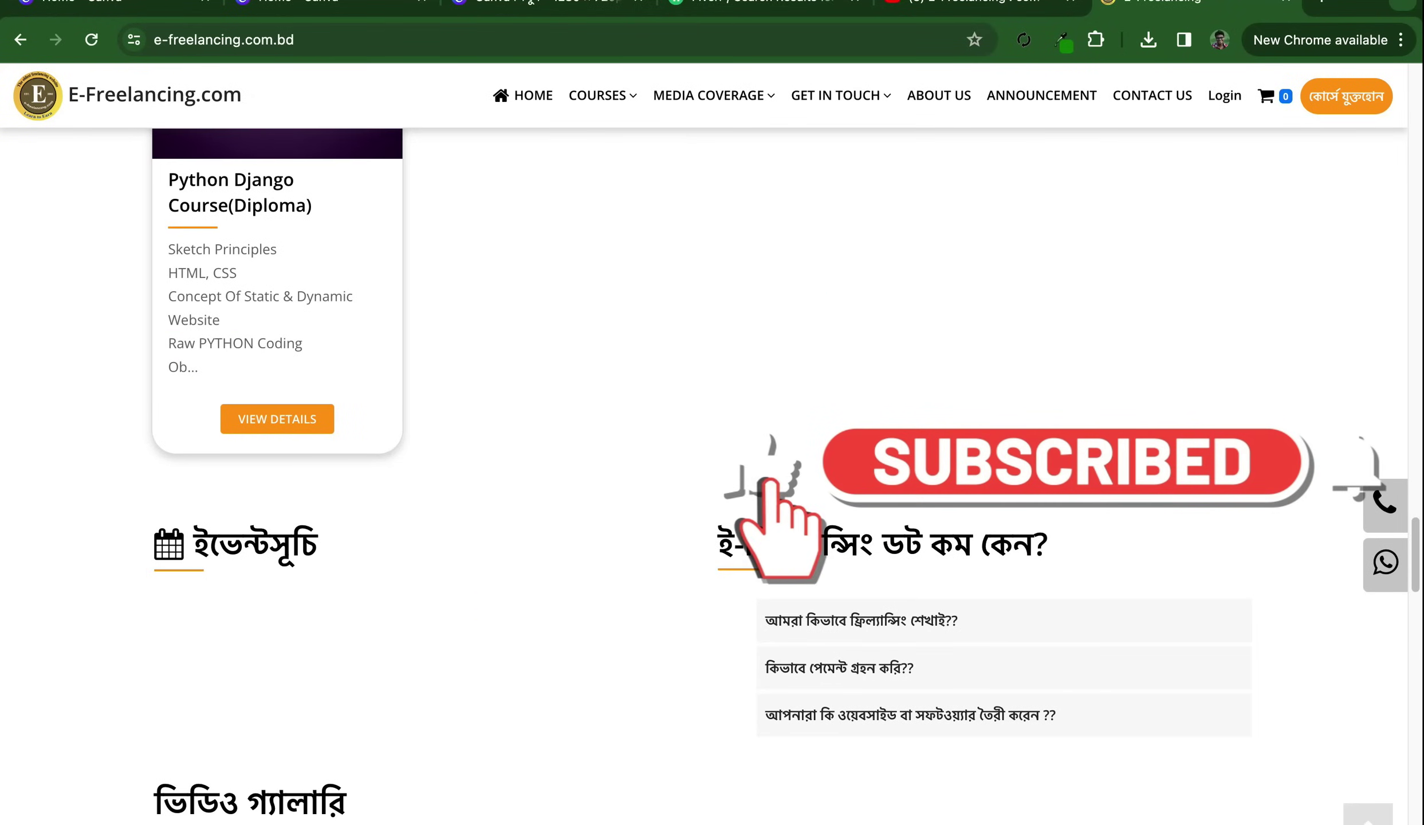